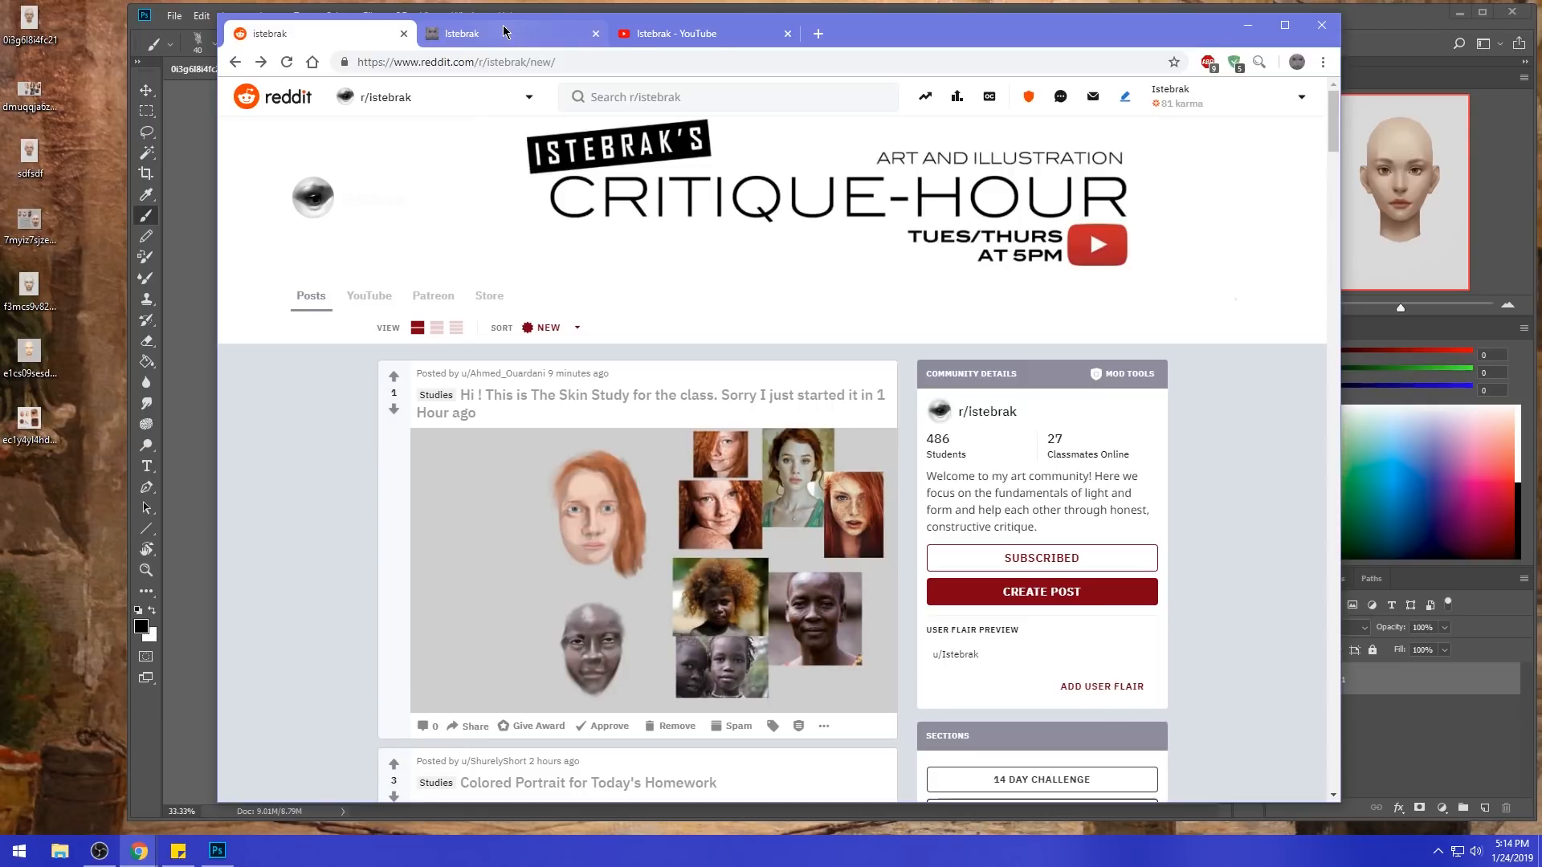
- Bring up the Istebrak YouTube channel page and expand its 2018 Patreon Time-Lapse Videos list
{"action": "left_click", "coordinate": [698, 35]}
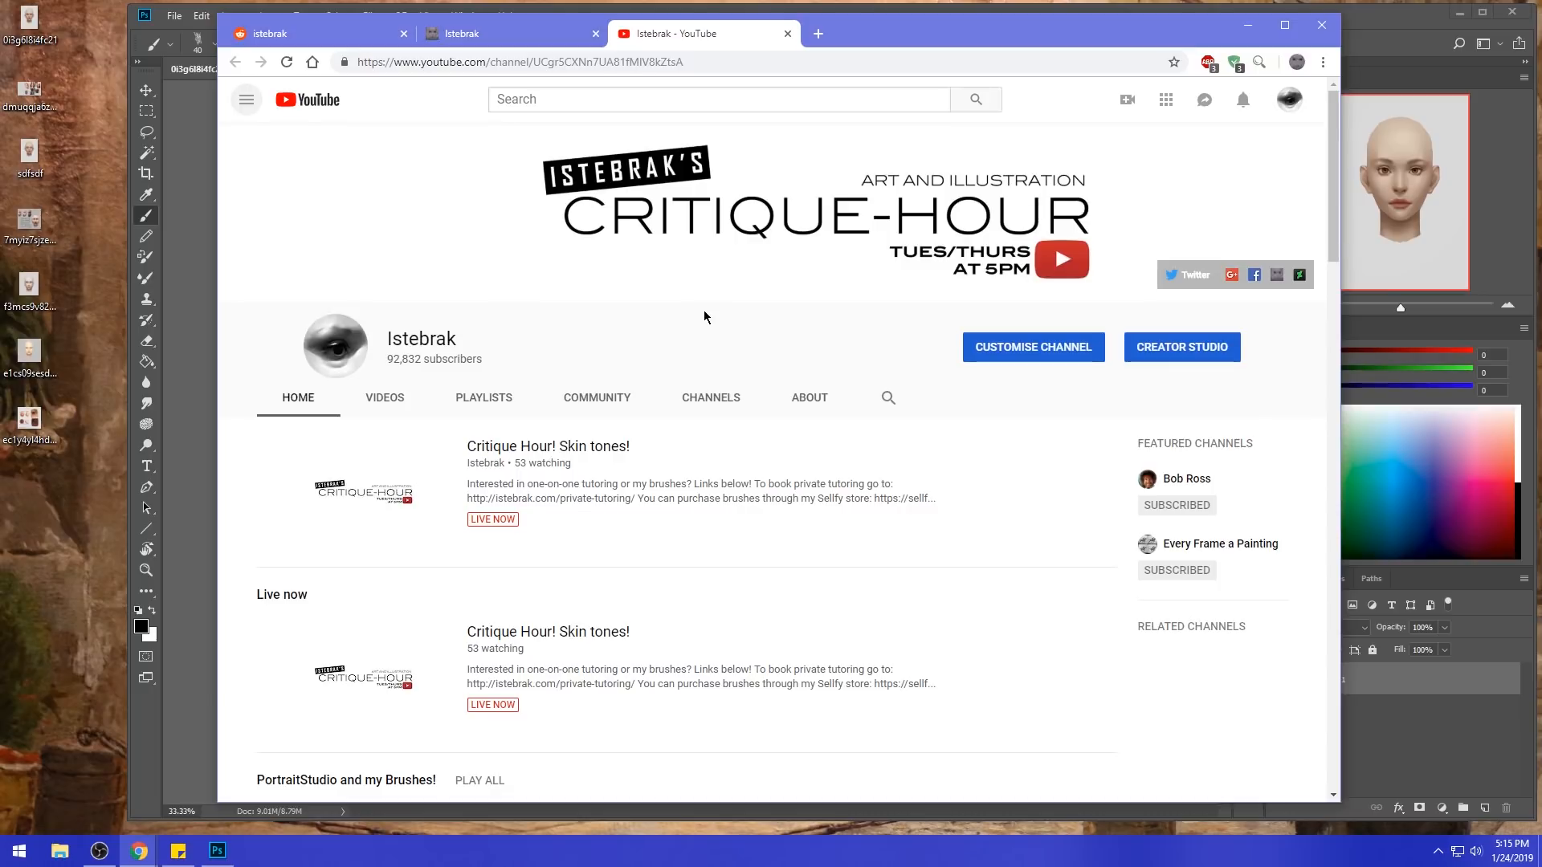
{"action": "scroll", "coordinate": [705, 317], "scroll_direction": "down", "scroll_amount": 9}
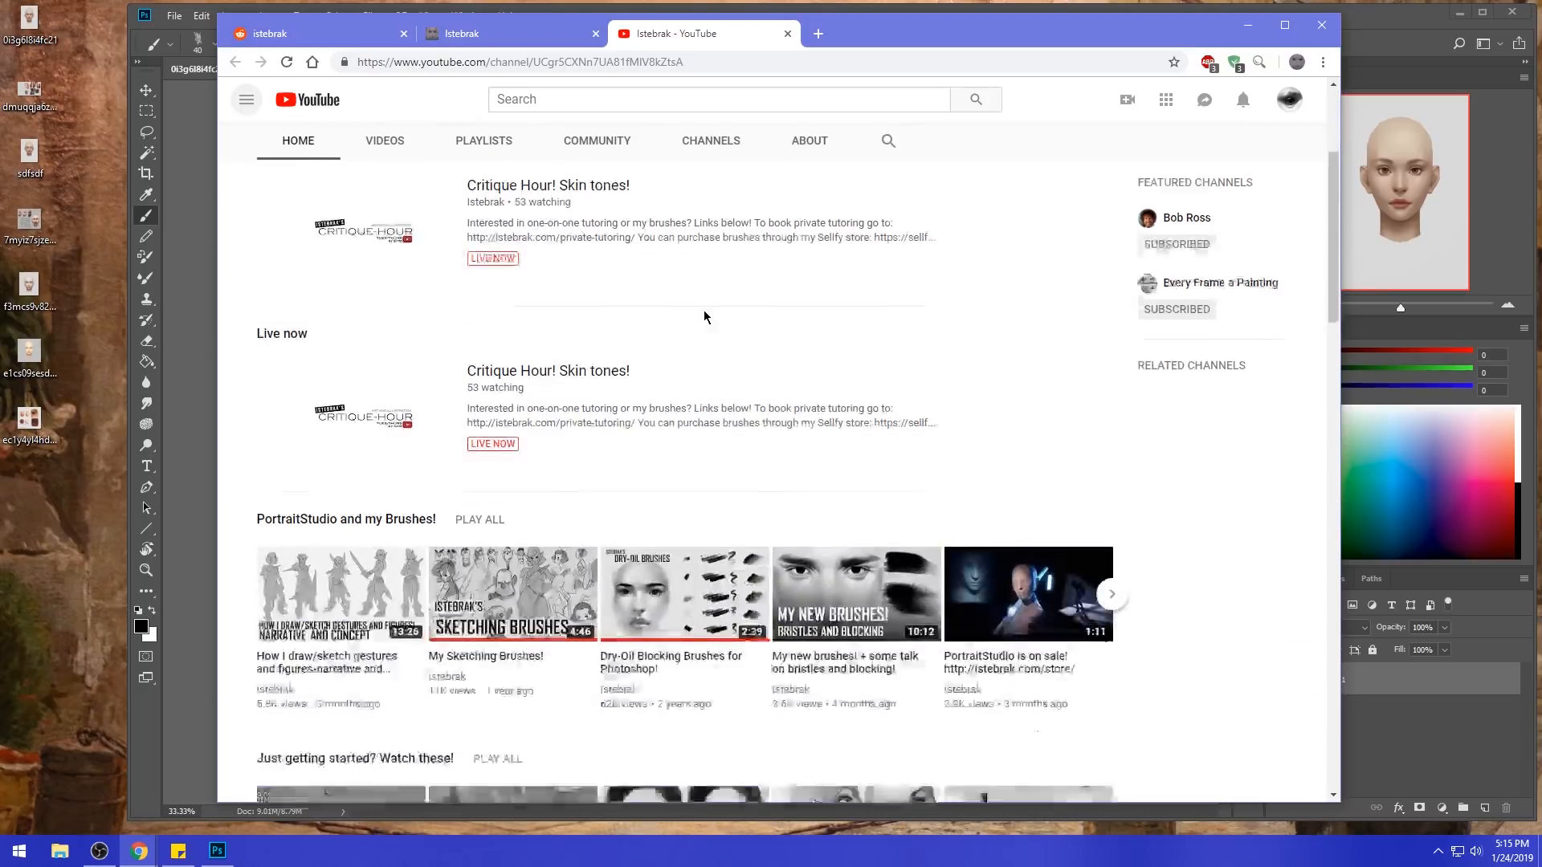
{"action": "scroll", "coordinate": [704, 316], "scroll_direction": "down", "scroll_amount": 3}
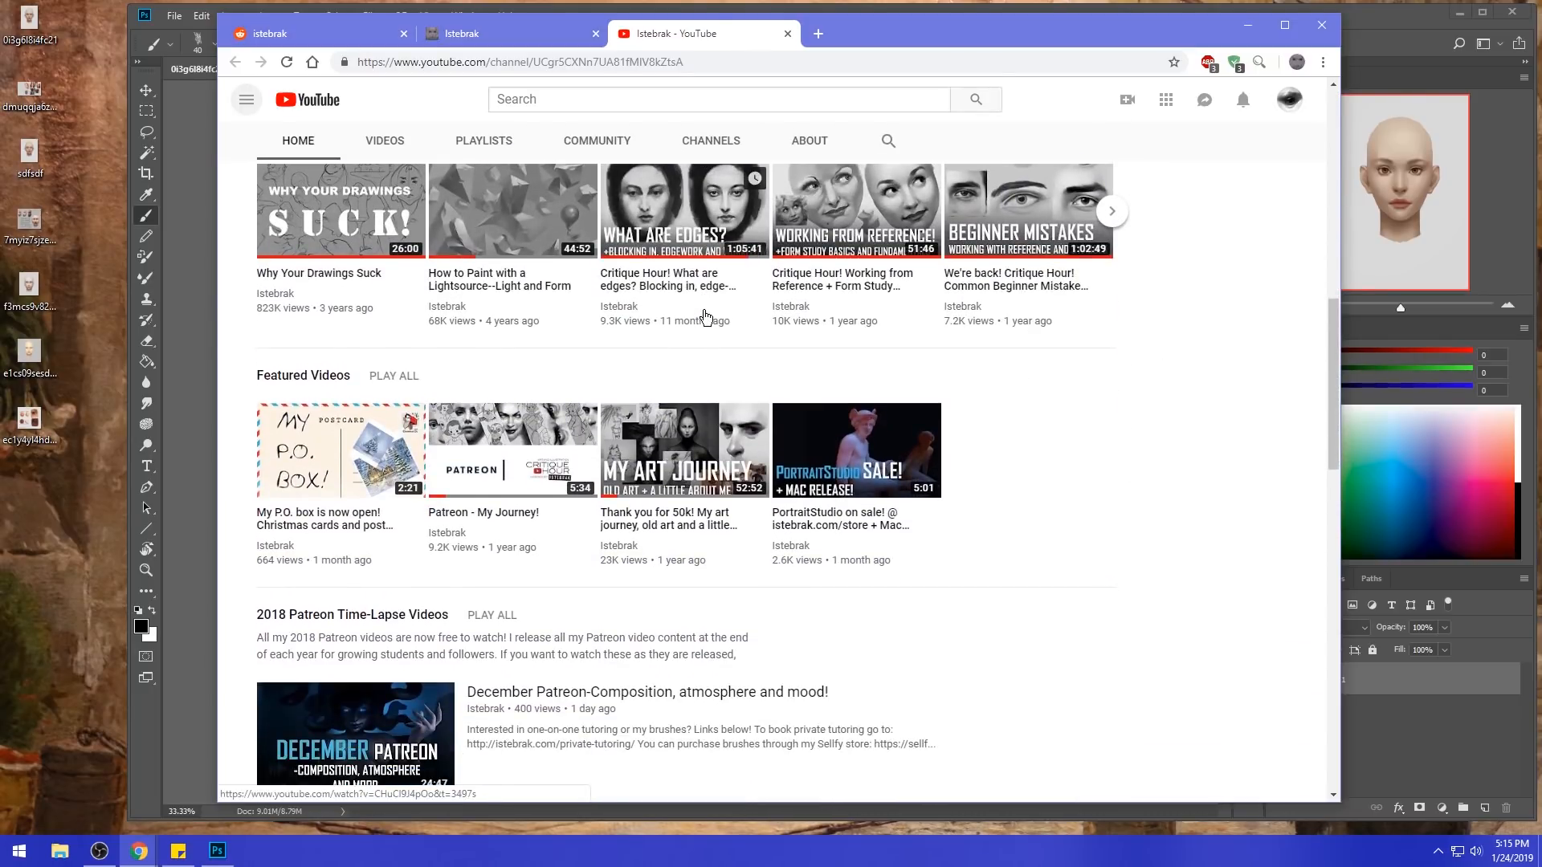
{"action": "scroll", "coordinate": [704, 316], "scroll_direction": "down", "scroll_amount": 3}
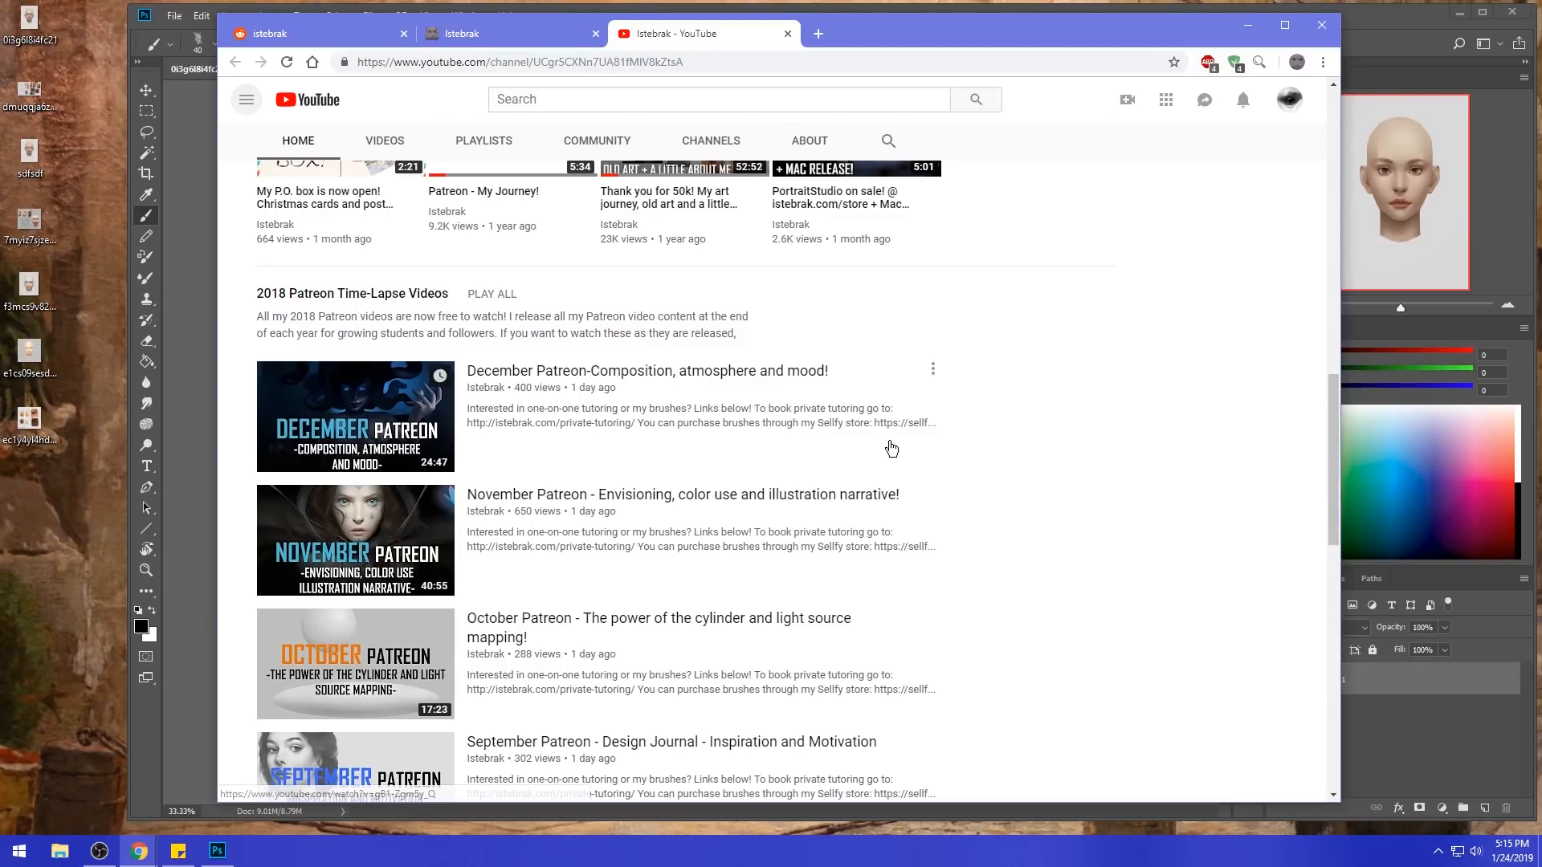
{"action": "scroll", "coordinate": [976, 394], "scroll_direction": "down", "scroll_amount": 2}
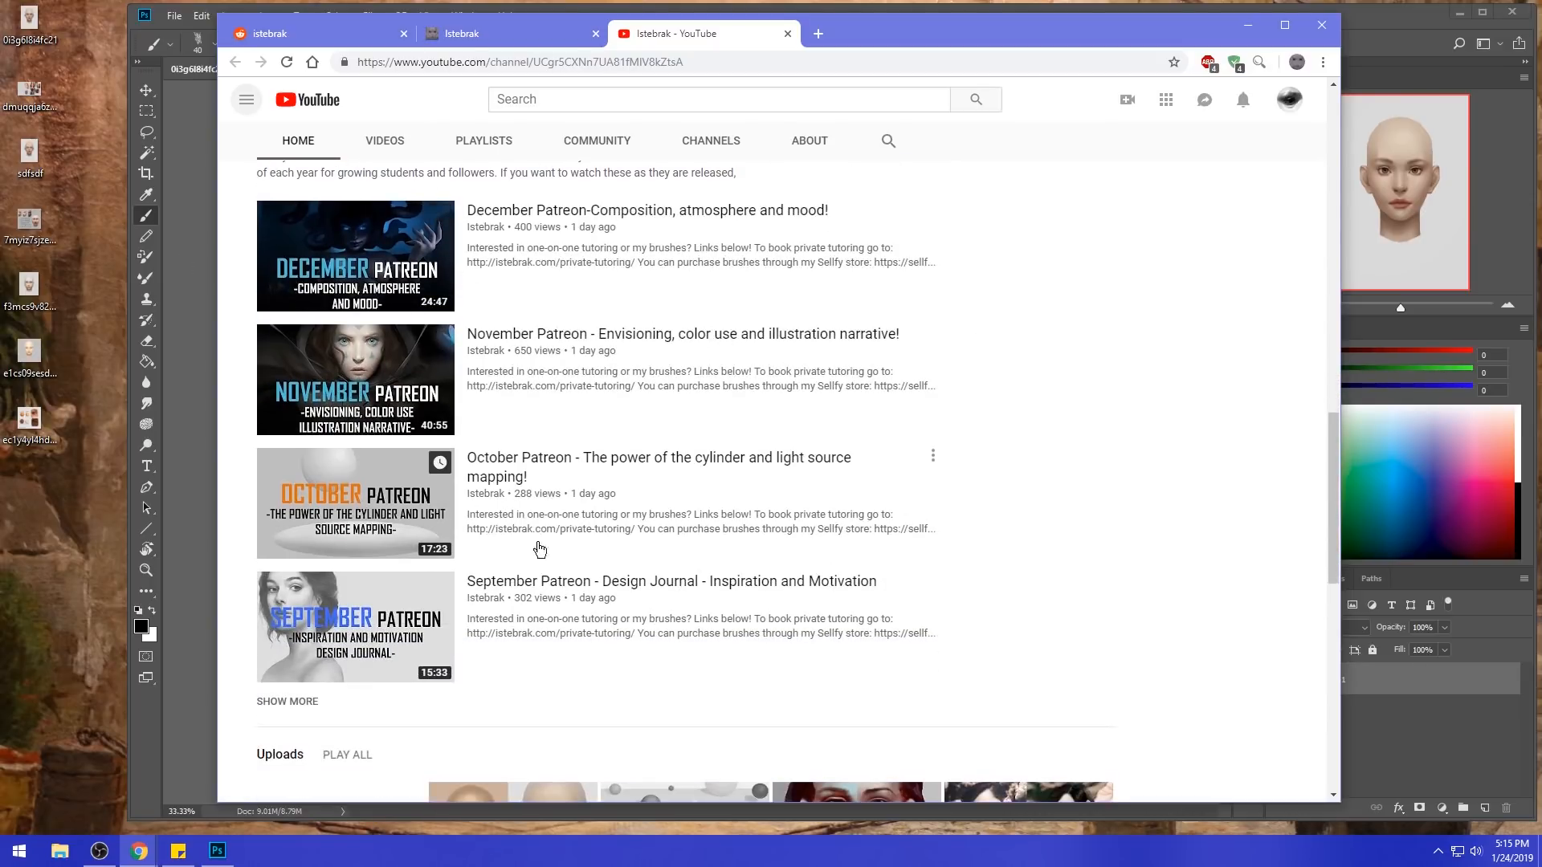
{"action": "left_click", "coordinate": [347, 710]}
{"action": "scroll", "coordinate": [998, 441], "scroll_direction": "down", "scroll_amount": 4}
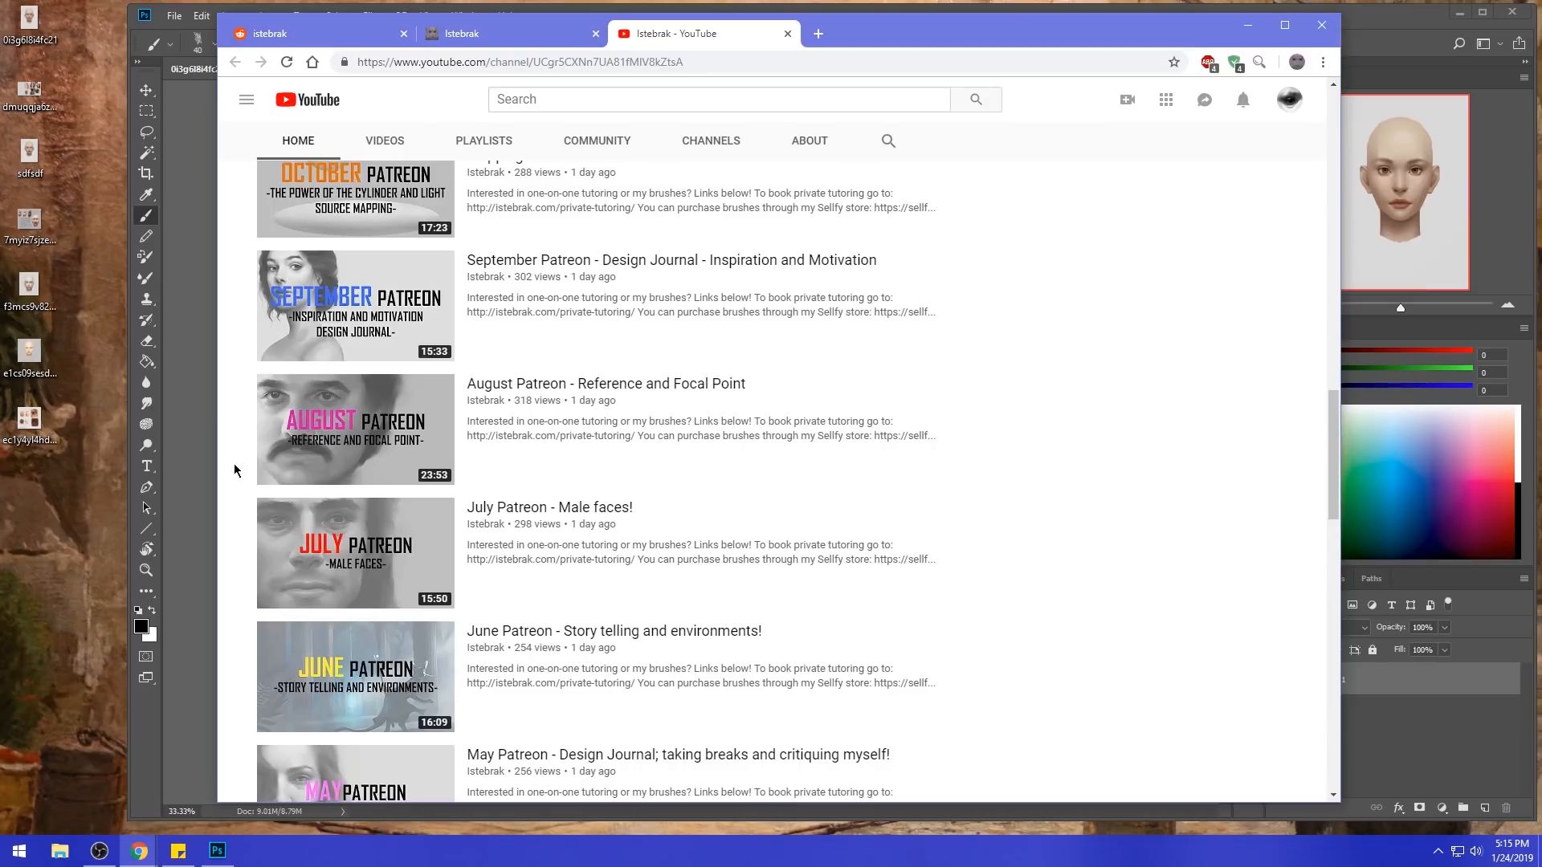
- Look through the monthly 2018 Patreon time-lapse videos and the other video sections on the channel's home page
{"action": "scroll", "coordinate": [235, 467], "scroll_direction": "down", "scroll_amount": 5}
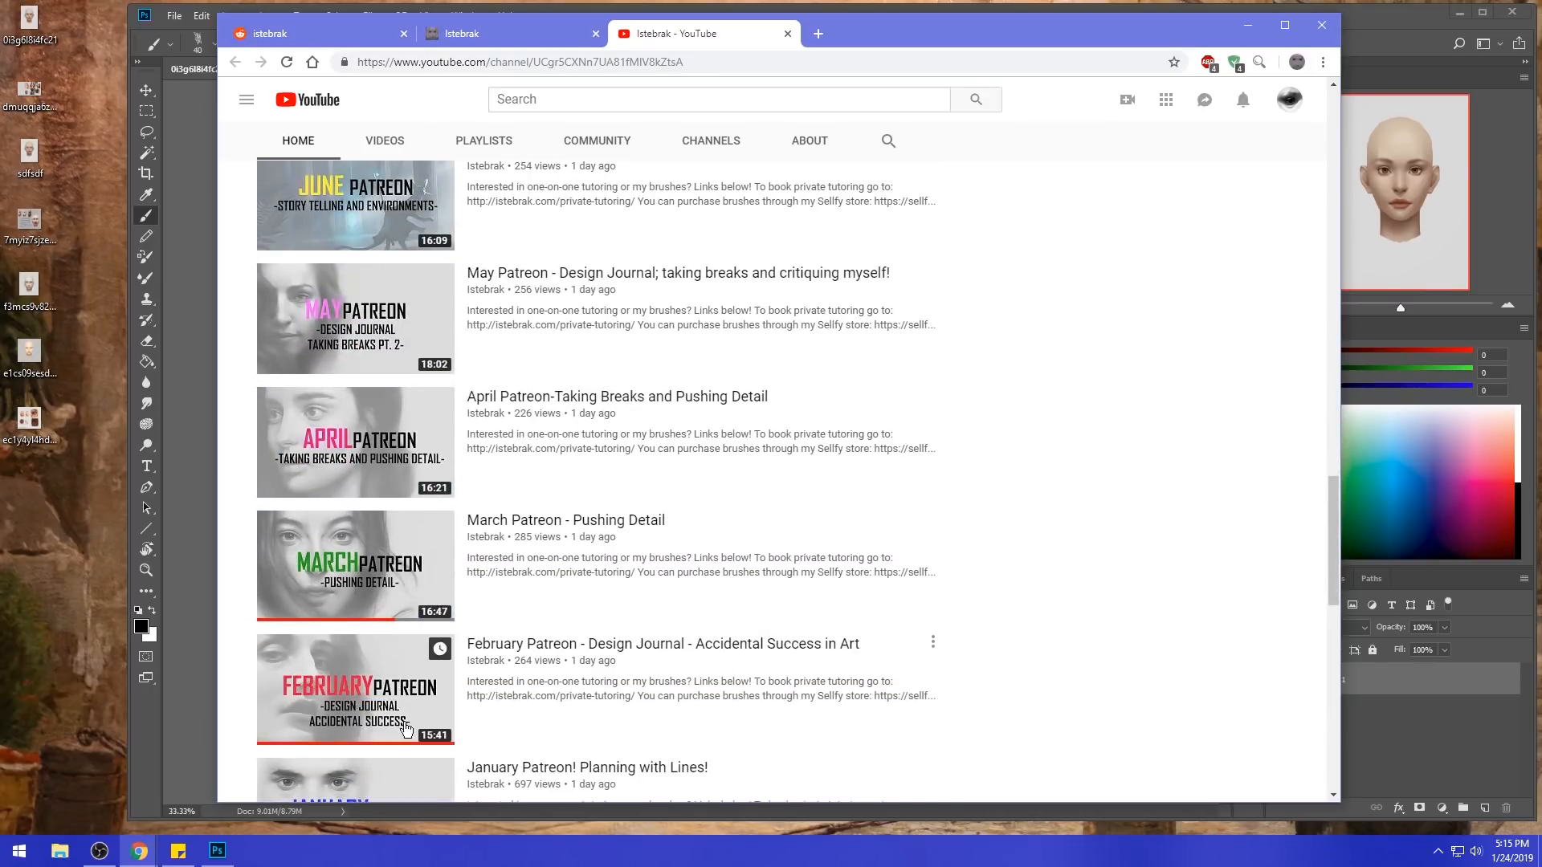
{"action": "scroll", "coordinate": [391, 576], "scroll_direction": "down", "scroll_amount": 3}
{"action": "scroll", "coordinate": [391, 576], "scroll_direction": "up", "scroll_amount": 6}
{"action": "scroll", "coordinate": [391, 576], "scroll_direction": "up", "scroll_amount": 8}
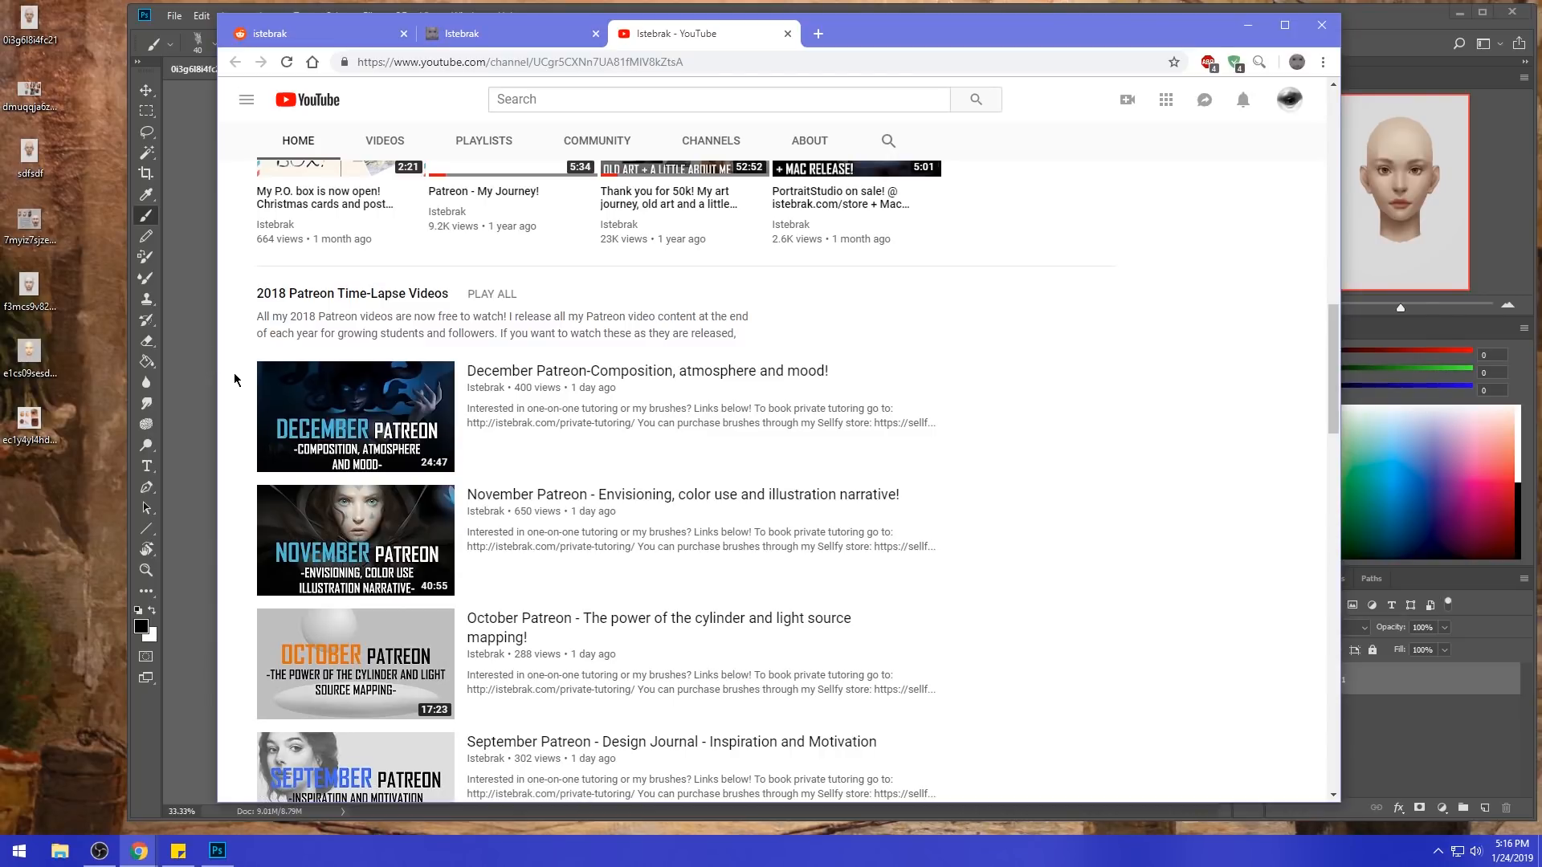
{"action": "scroll", "coordinate": [234, 379], "scroll_direction": "up", "scroll_amount": 15}
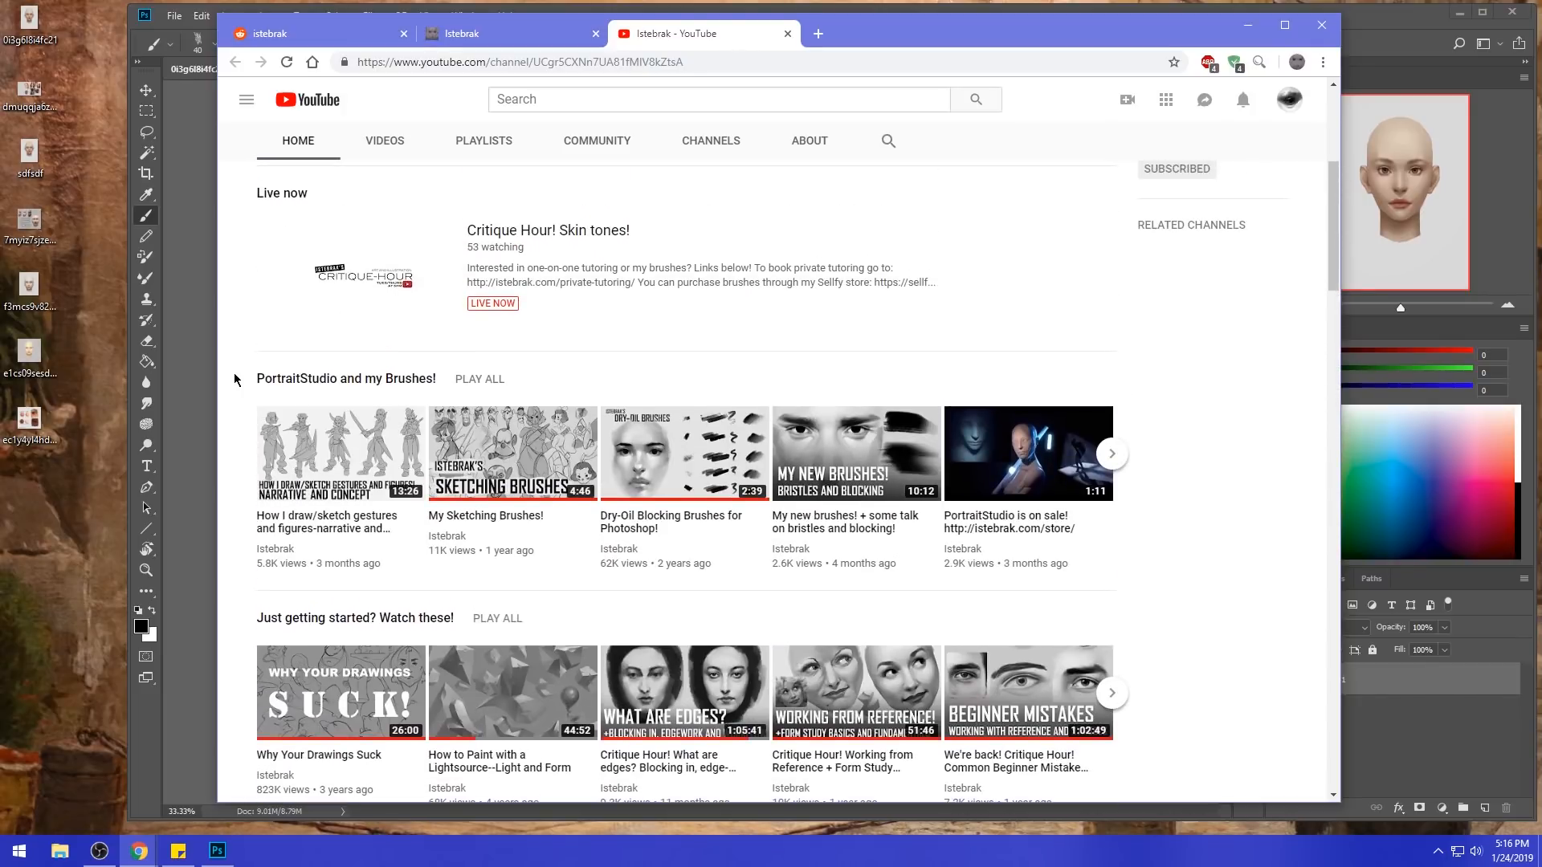
{"action": "scroll", "coordinate": [233, 379], "scroll_direction": "down", "scroll_amount": 15}
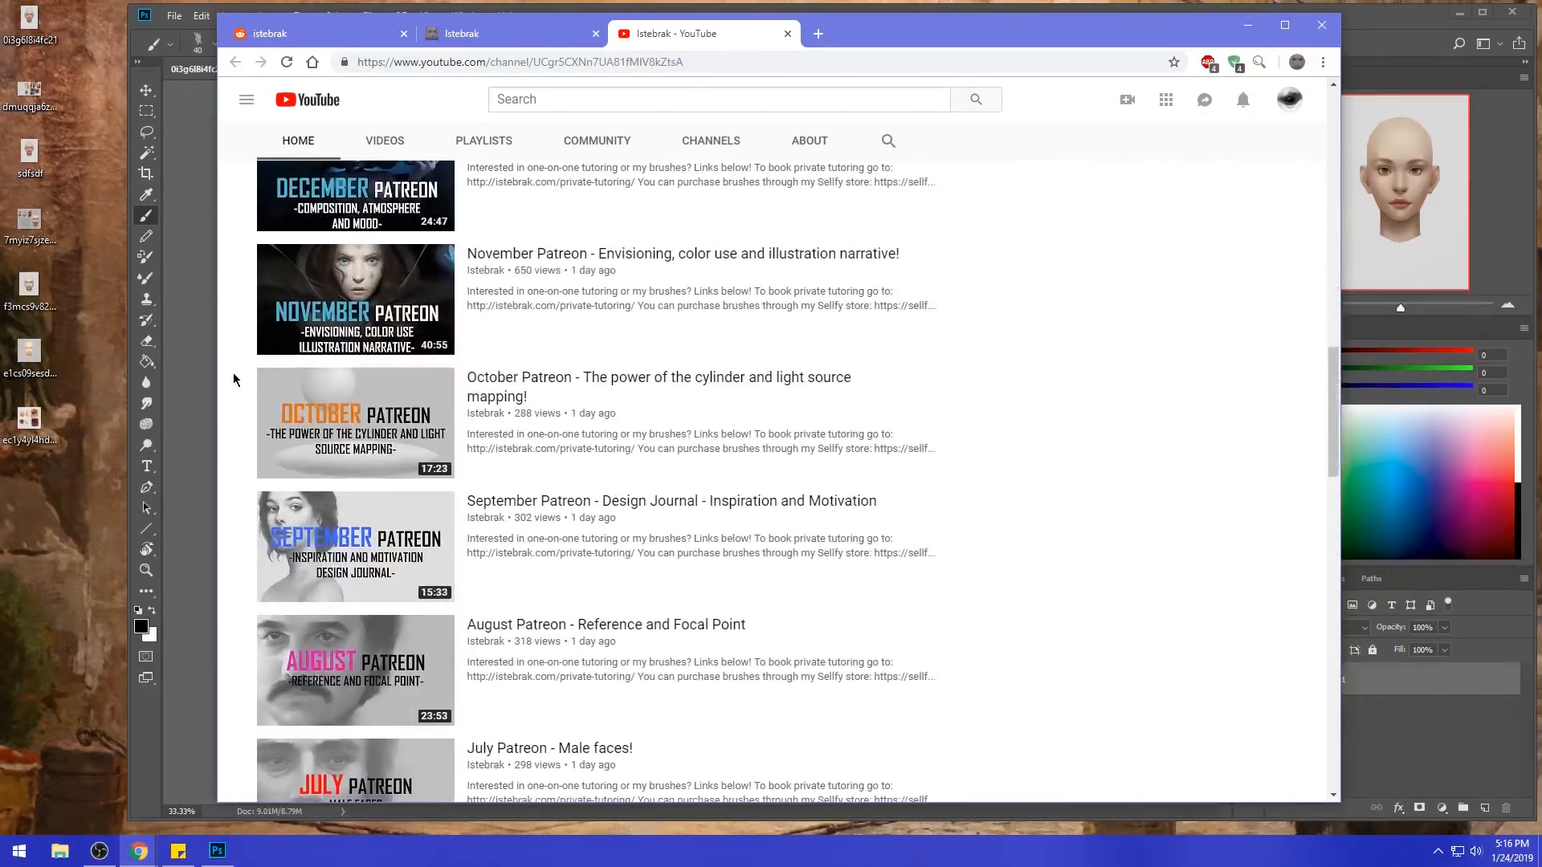
{"action": "scroll", "coordinate": [245, 304], "scroll_direction": "down", "scroll_amount": 3}
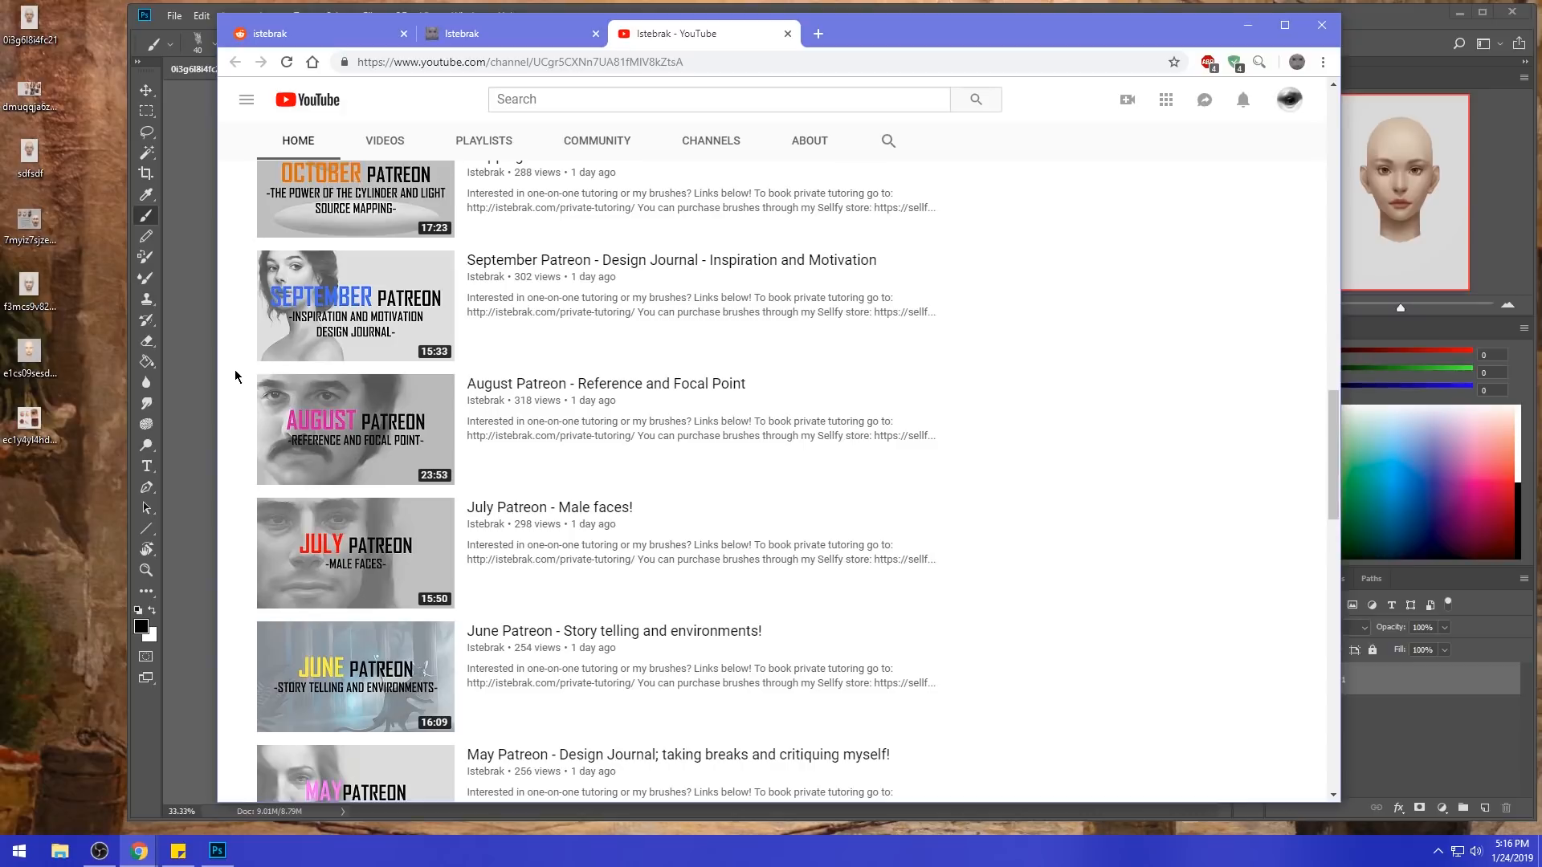
{"action": "scroll", "coordinate": [236, 375], "scroll_direction": "down", "scroll_amount": 10}
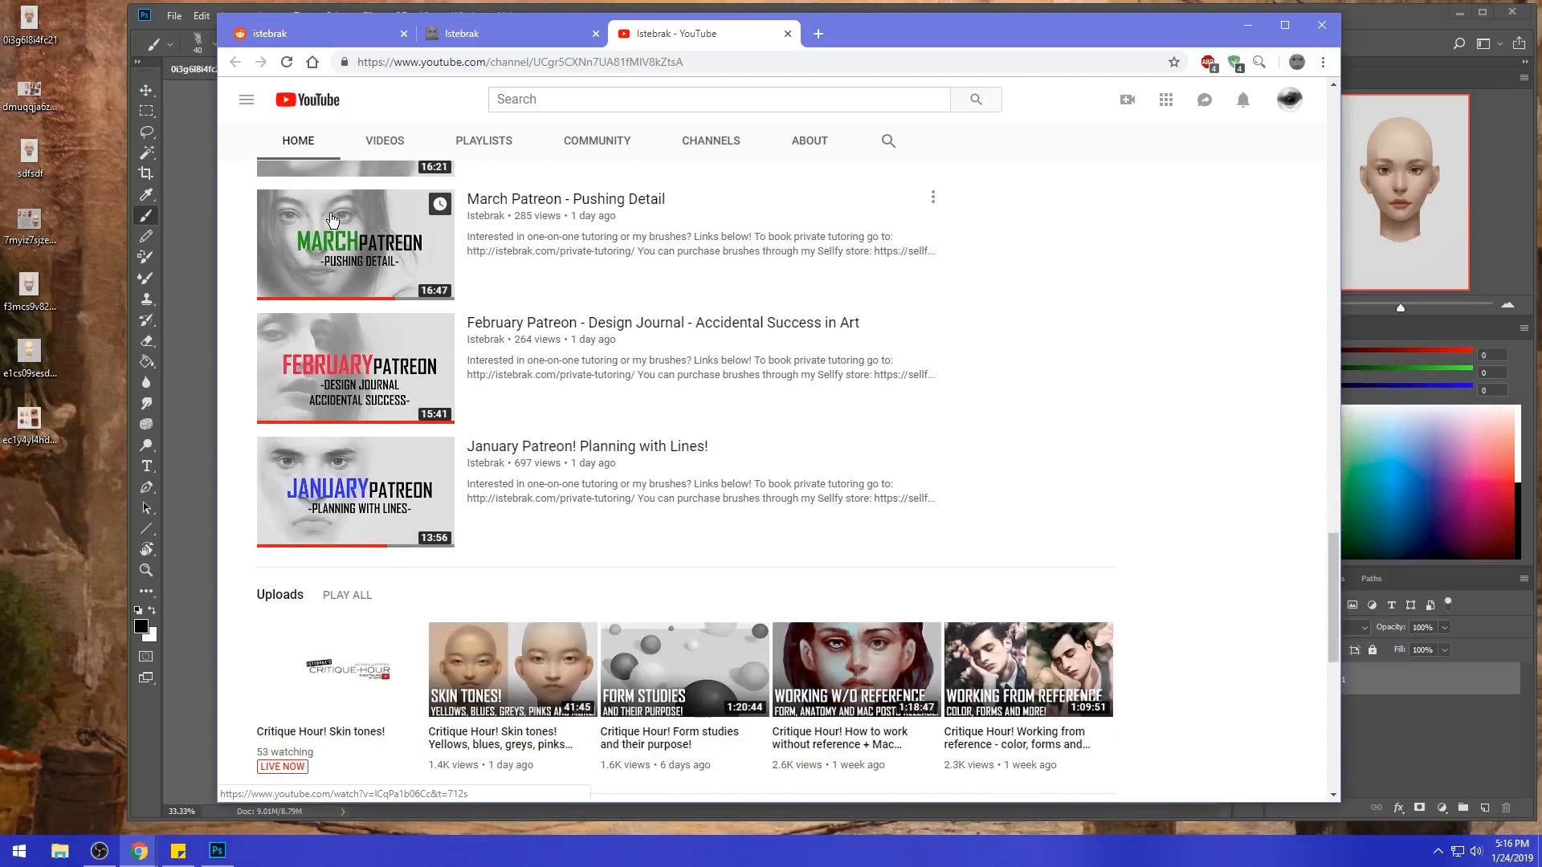
{"action": "scroll", "coordinate": [234, 403], "scroll_direction": "up", "scroll_amount": 5}
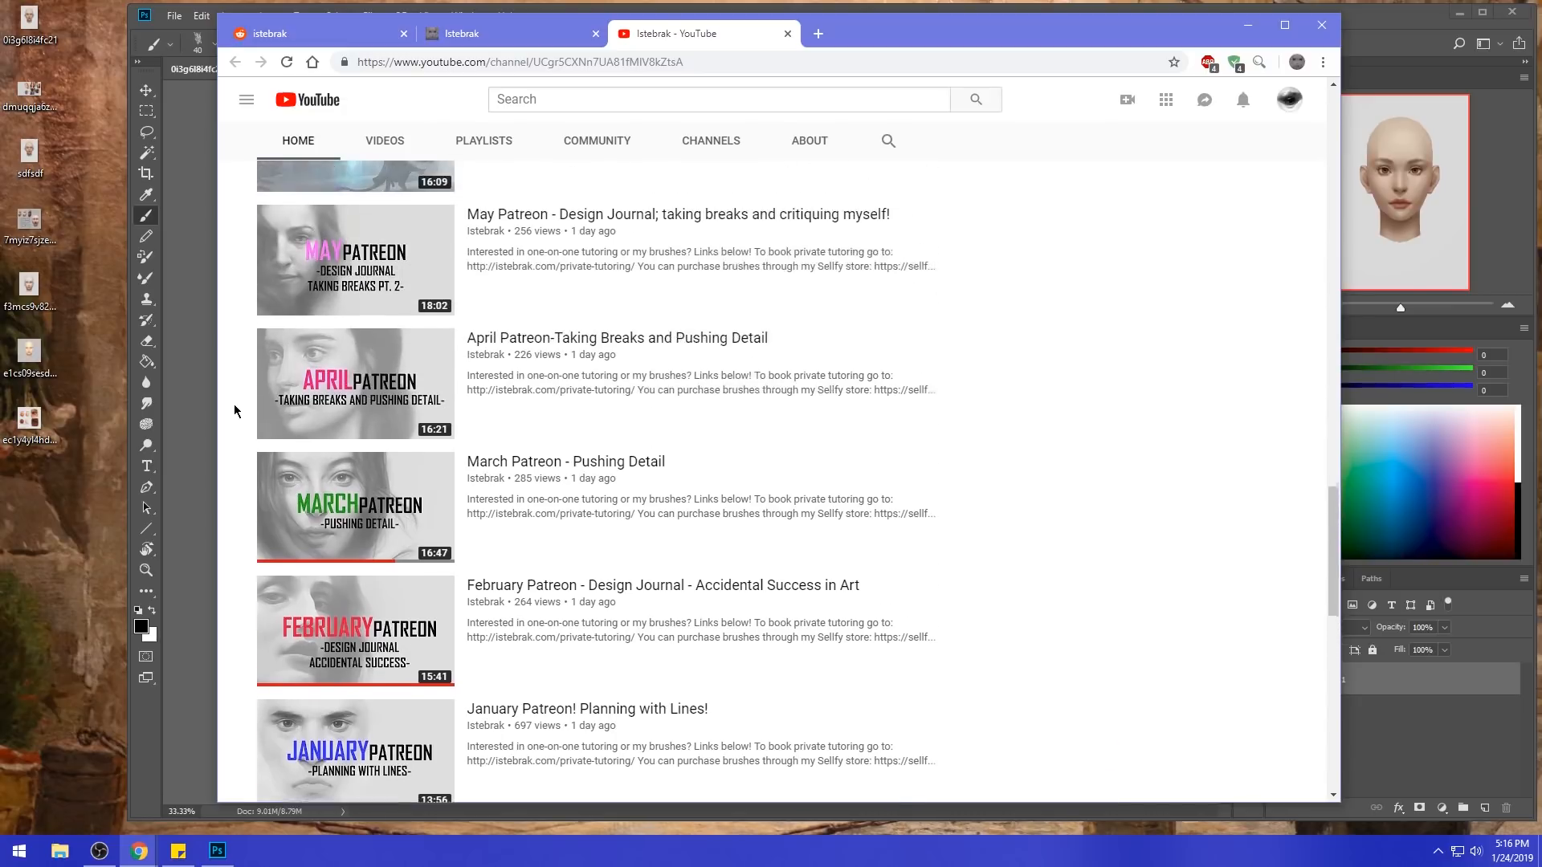
{"action": "scroll", "coordinate": [233, 404], "scroll_direction": "up", "scroll_amount": 13}
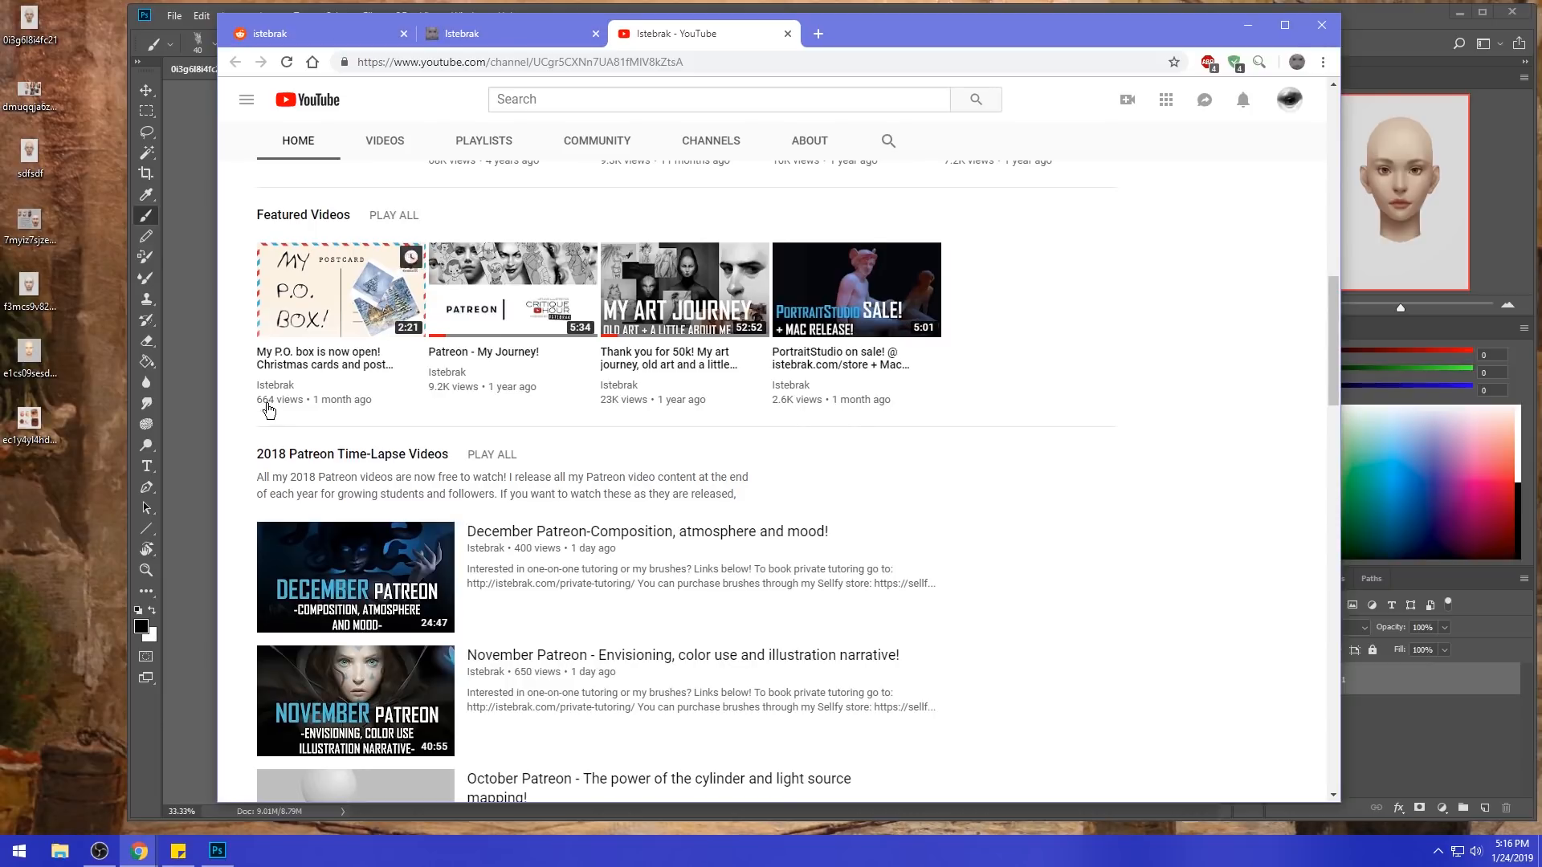
{"action": "scroll", "coordinate": [233, 410], "scroll_direction": "up", "scroll_amount": 13}
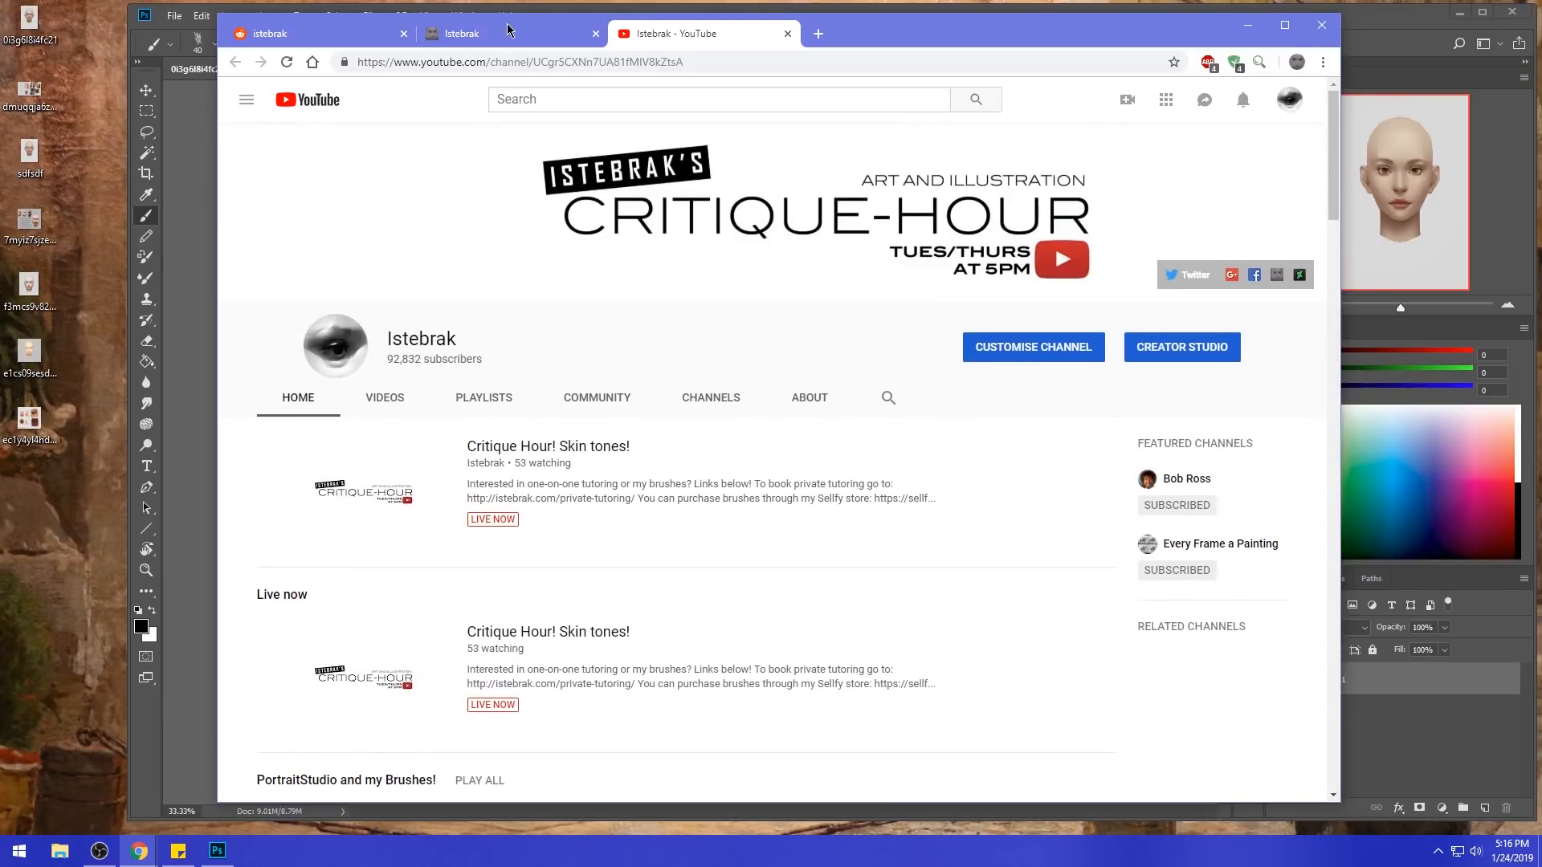
- Return to the r/istebrak page, minimise the browser and maximise the Photoshop window
{"action": "left_click", "coordinate": [294, 35]}
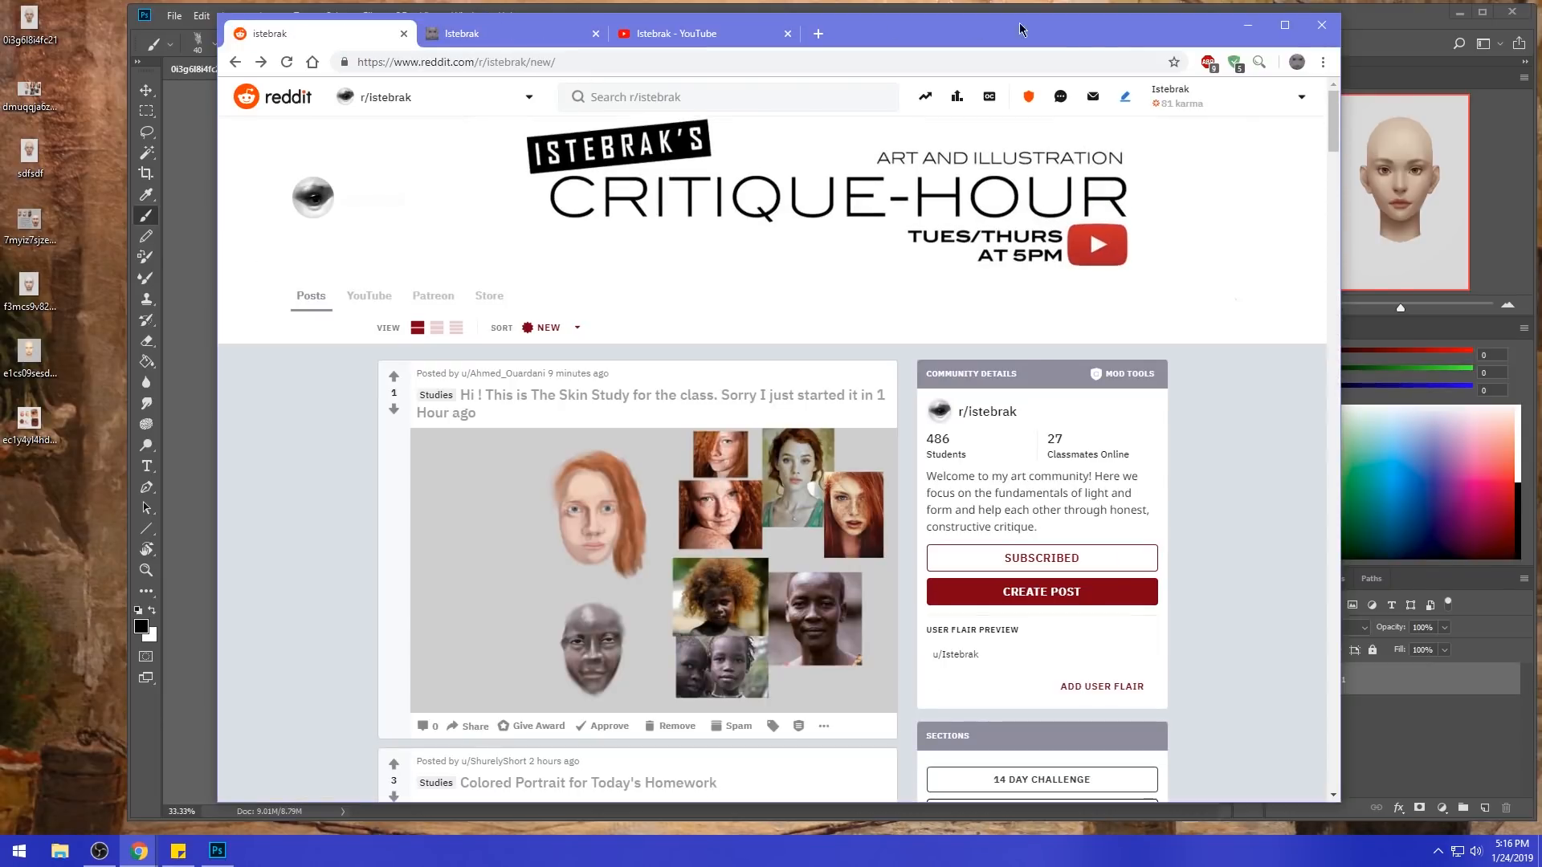
{"action": "left_click", "coordinate": [1247, 29]}
{"action": "double_click", "coordinate": [817, 20]}
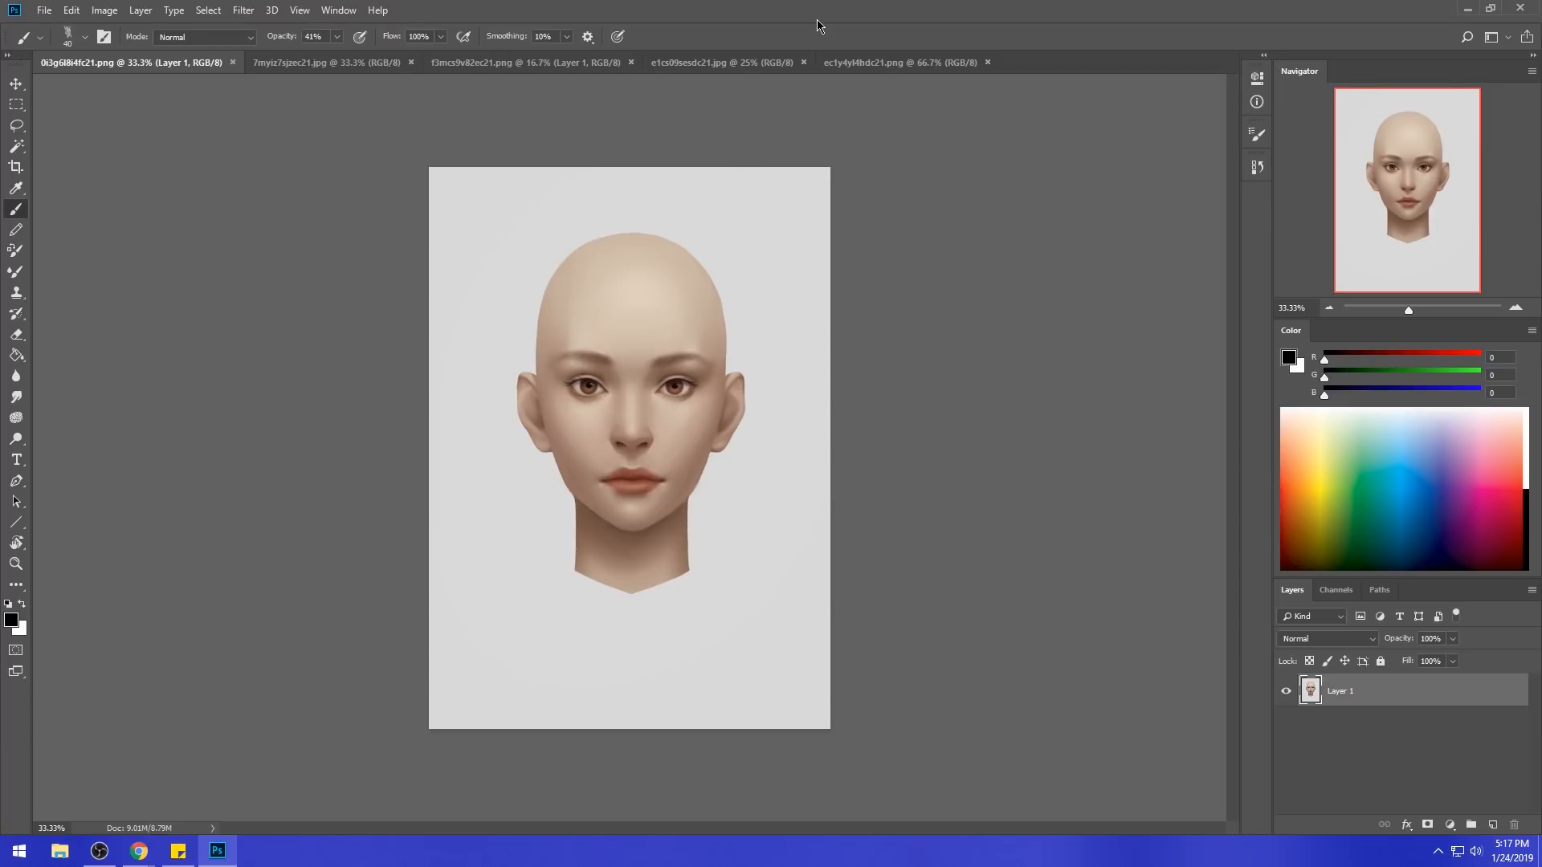
- Switch back to the browser, open the Google+ art class community in a new tab and look over its posts
{"action": "mouse_move", "coordinate": [139, 851]}
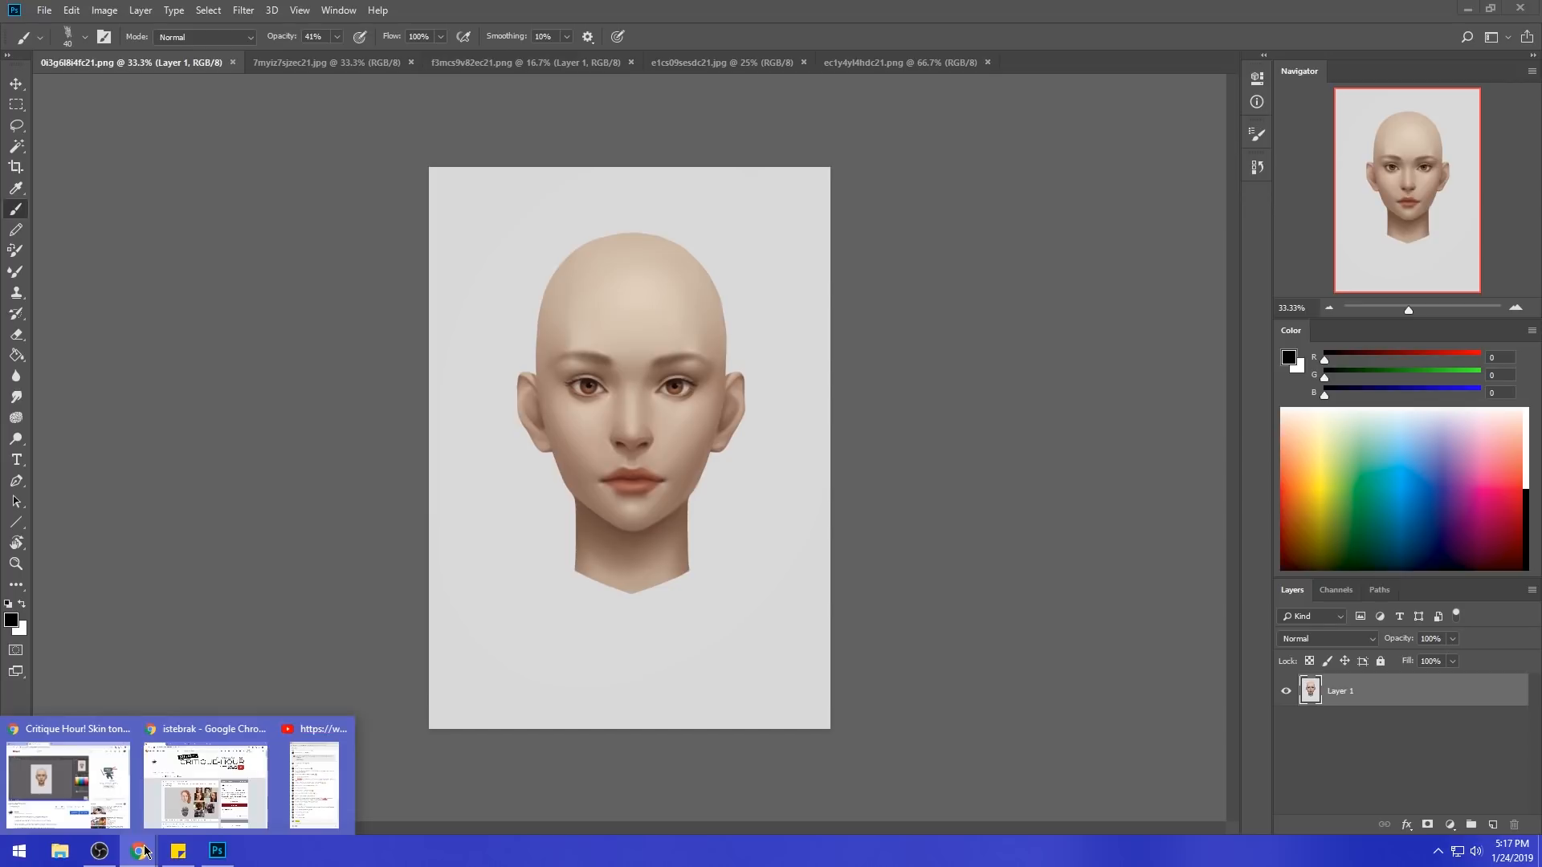
{"action": "left_click", "coordinate": [222, 783]}
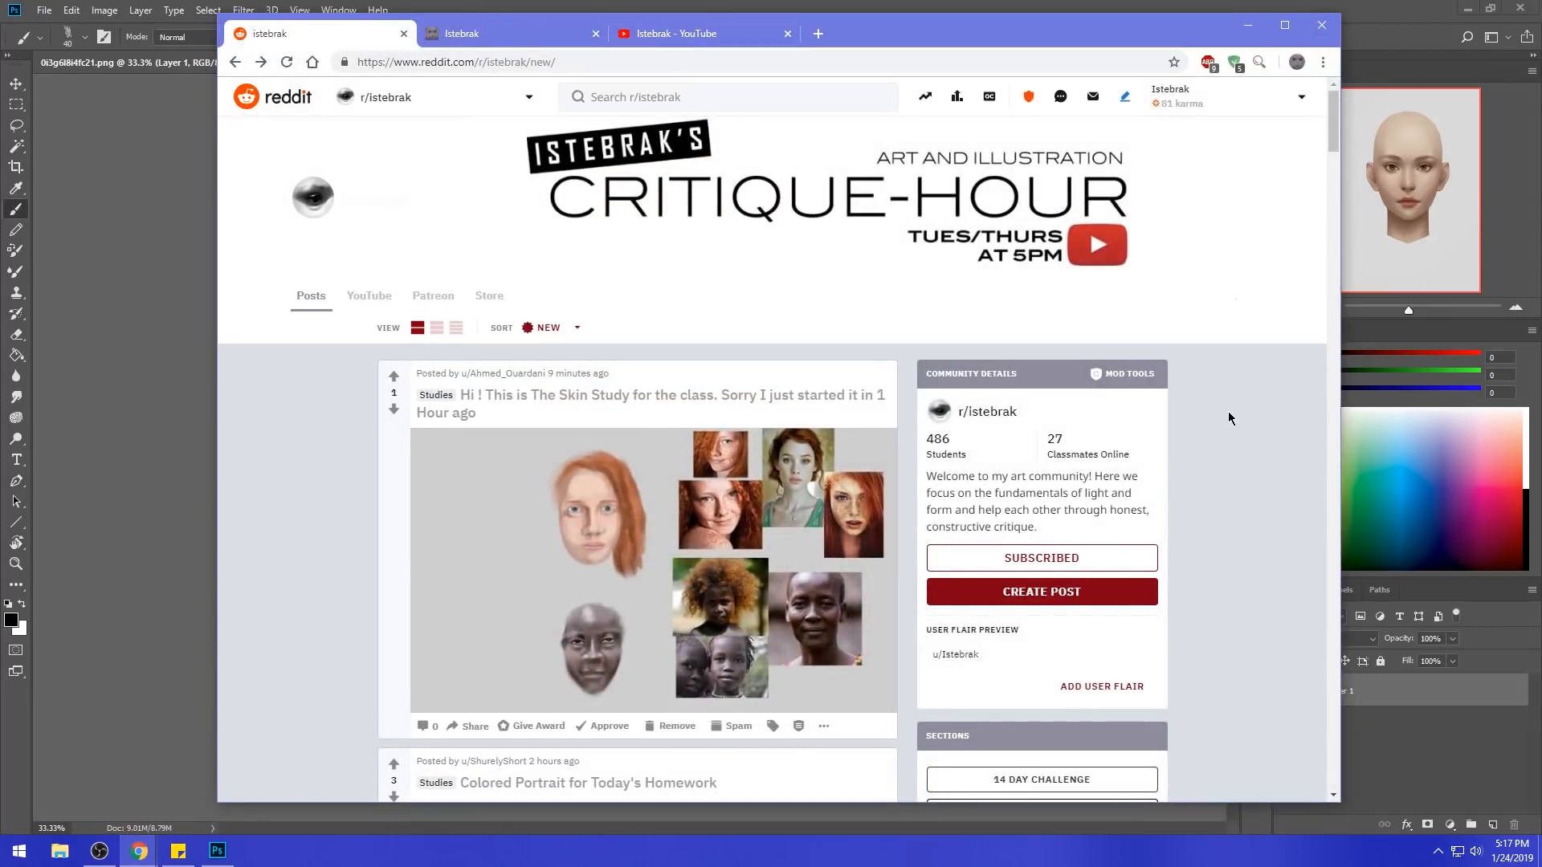
{"action": "left_click", "coordinate": [818, 36]}
{"action": "left_click", "coordinate": [307, 94]}
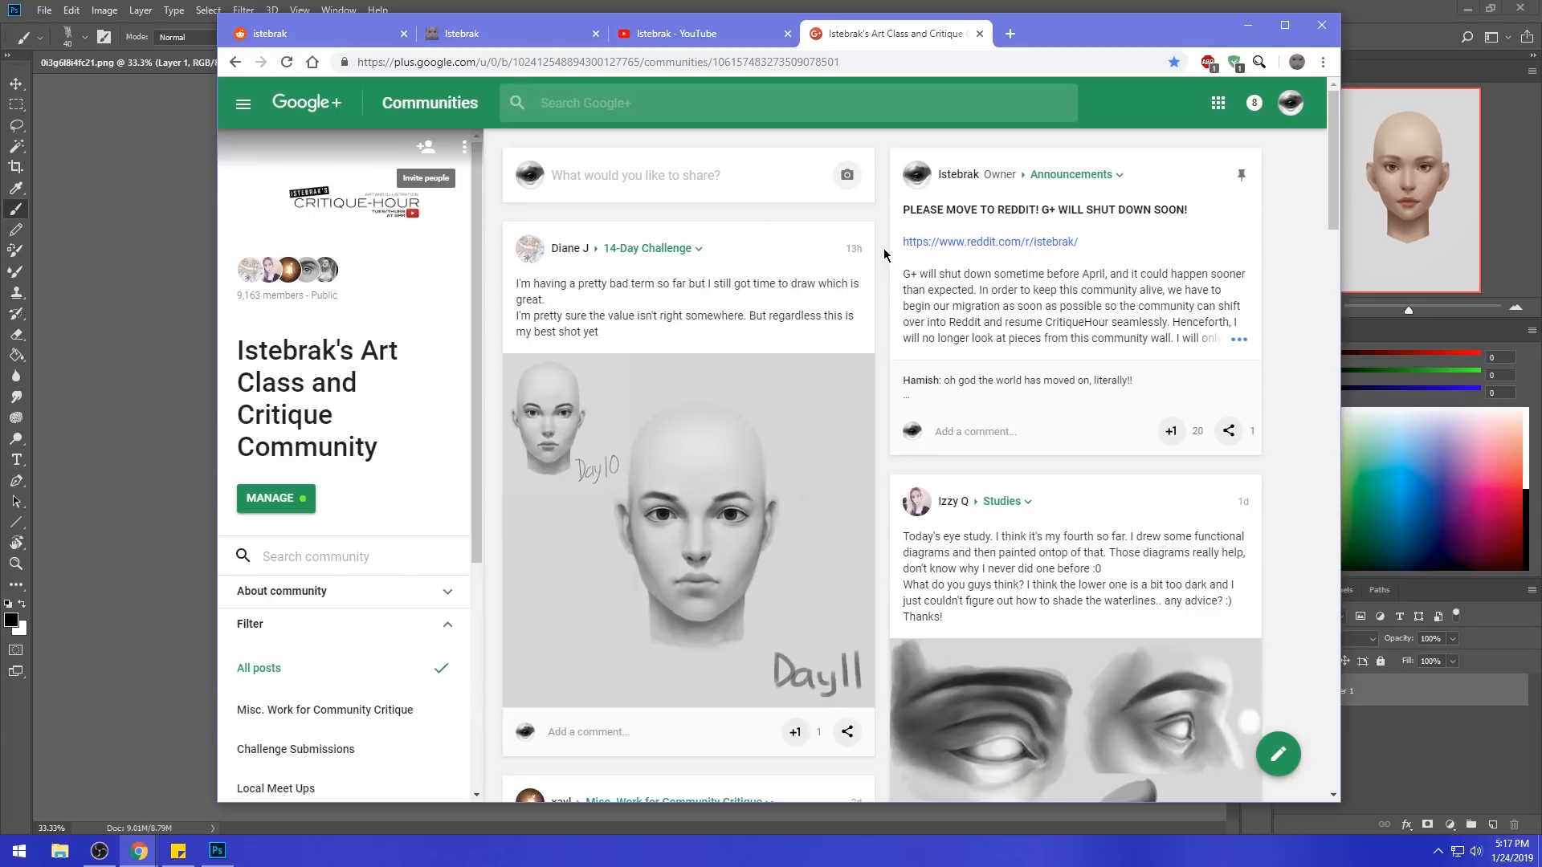
{"action": "scroll", "coordinate": [880, 254], "scroll_direction": "down", "scroll_amount": 4}
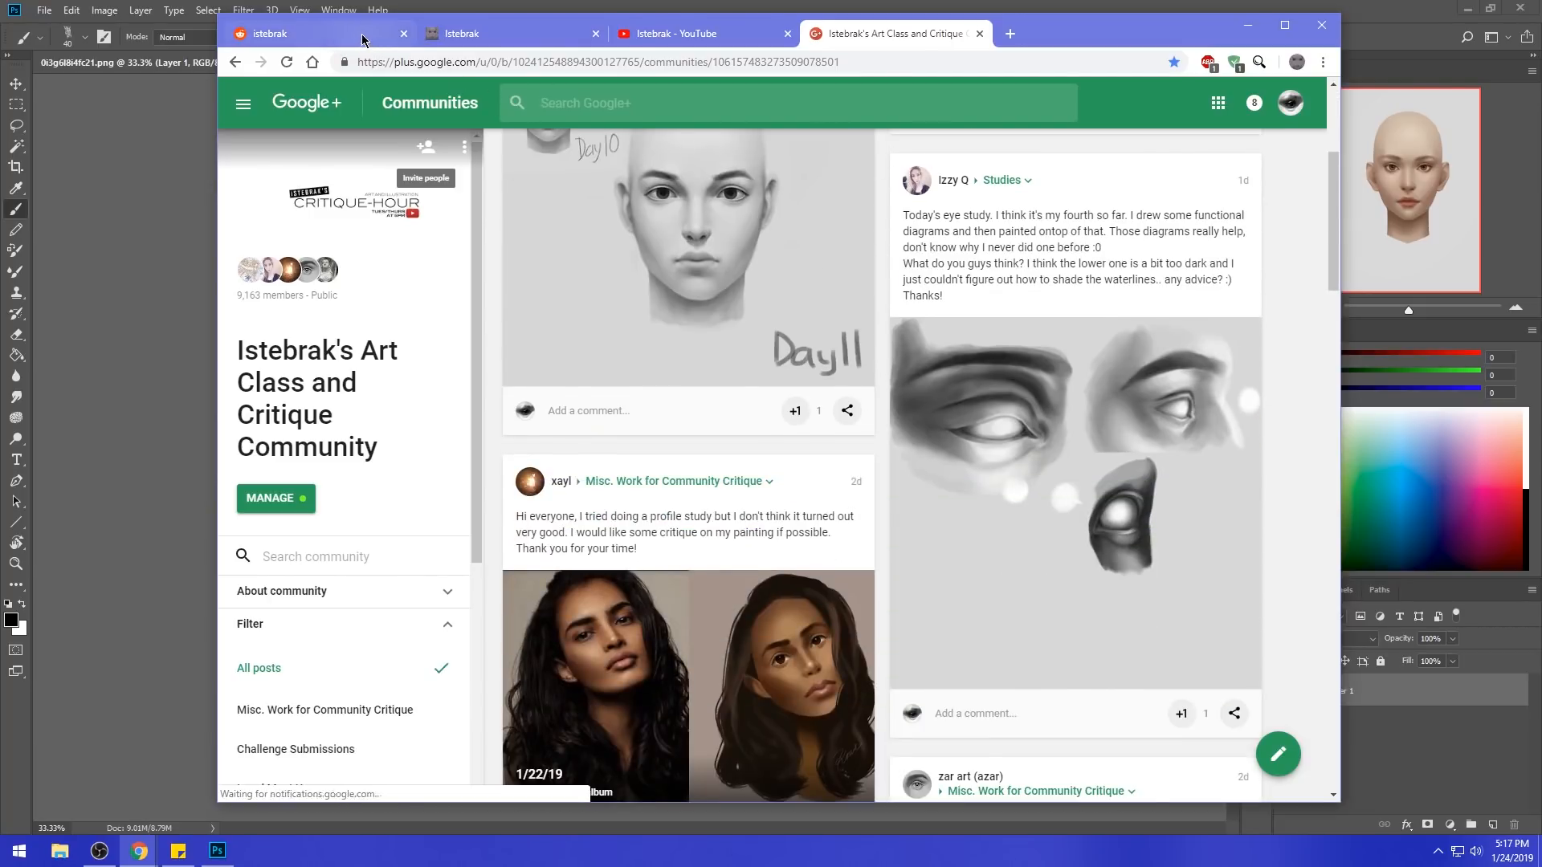
{"action": "key", "text": "ctrl+Tab"}
{"action": "left_click", "coordinate": [893, 34]}
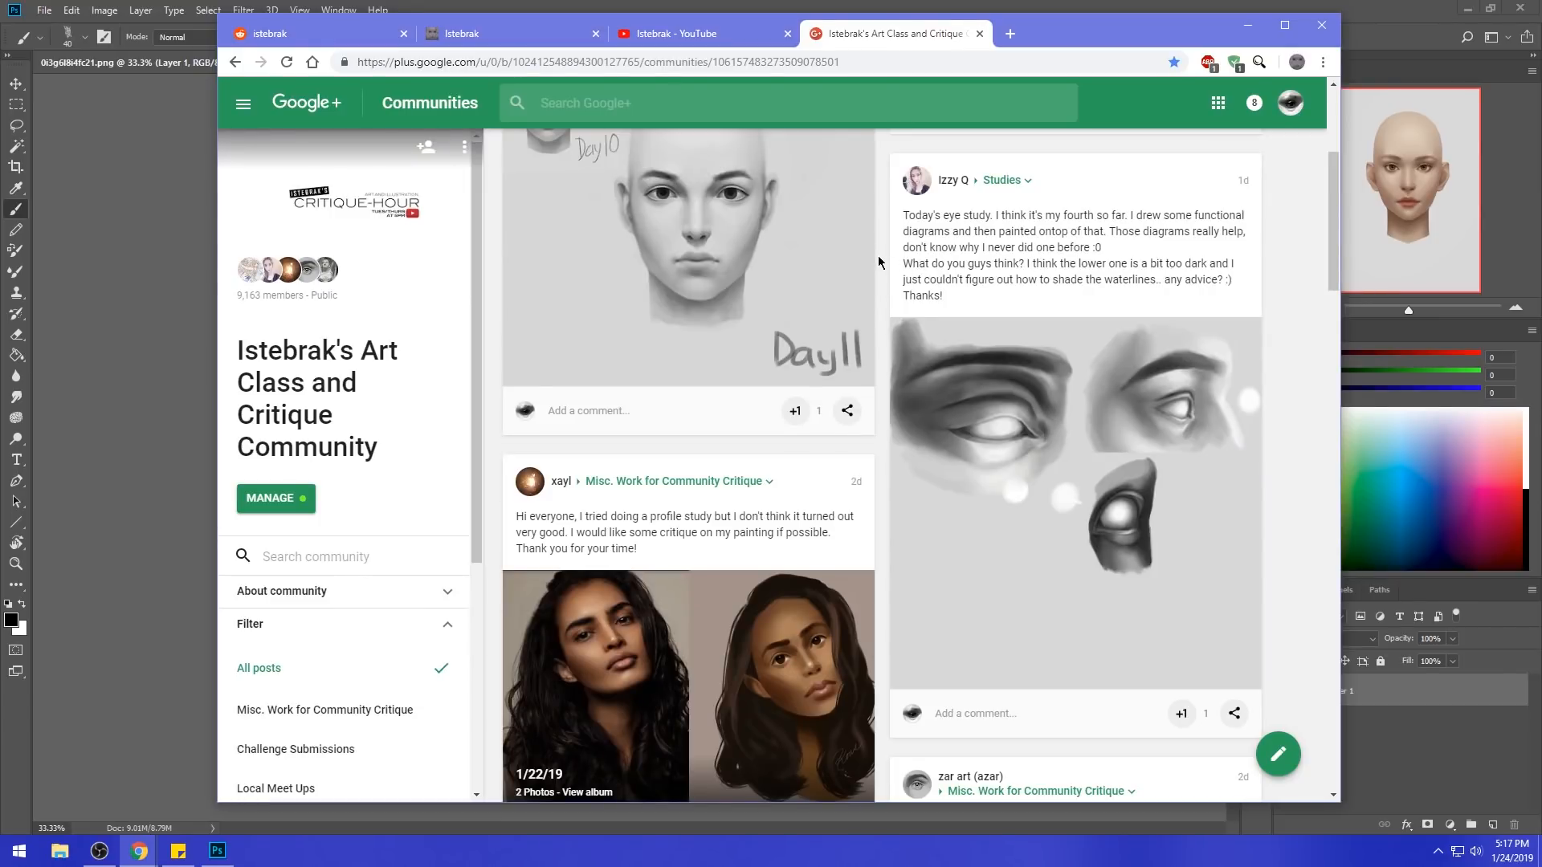
{"action": "scroll", "coordinate": [880, 262], "scroll_direction": "up", "scroll_amount": 4}
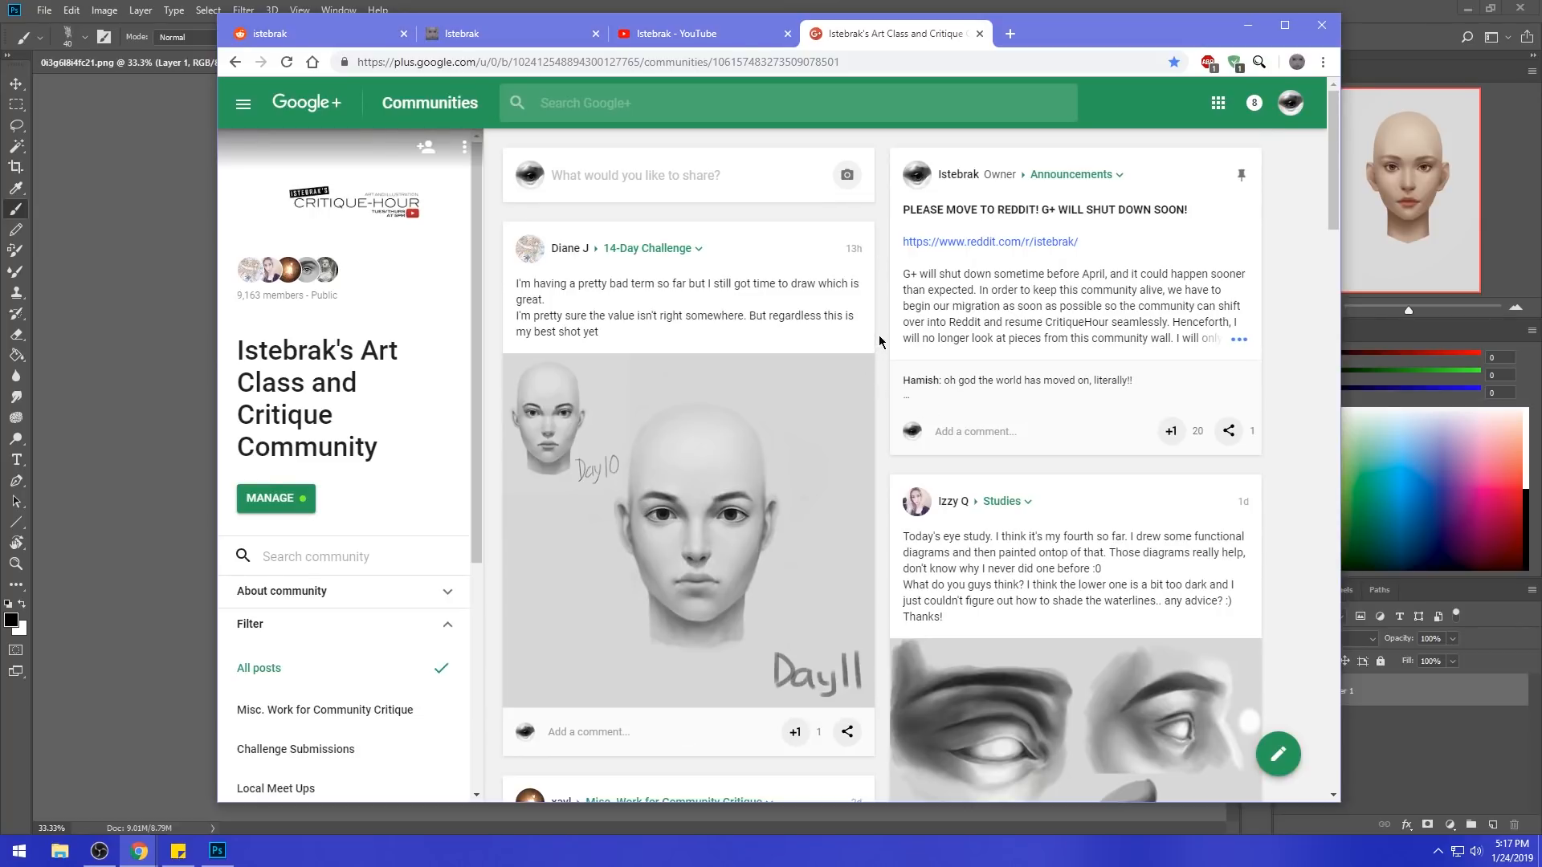
- Highlight the Reddit link in the pinned Google+ announcement and return to the r/istebrak page
{"action": "key", "text": "ctrl+1"}
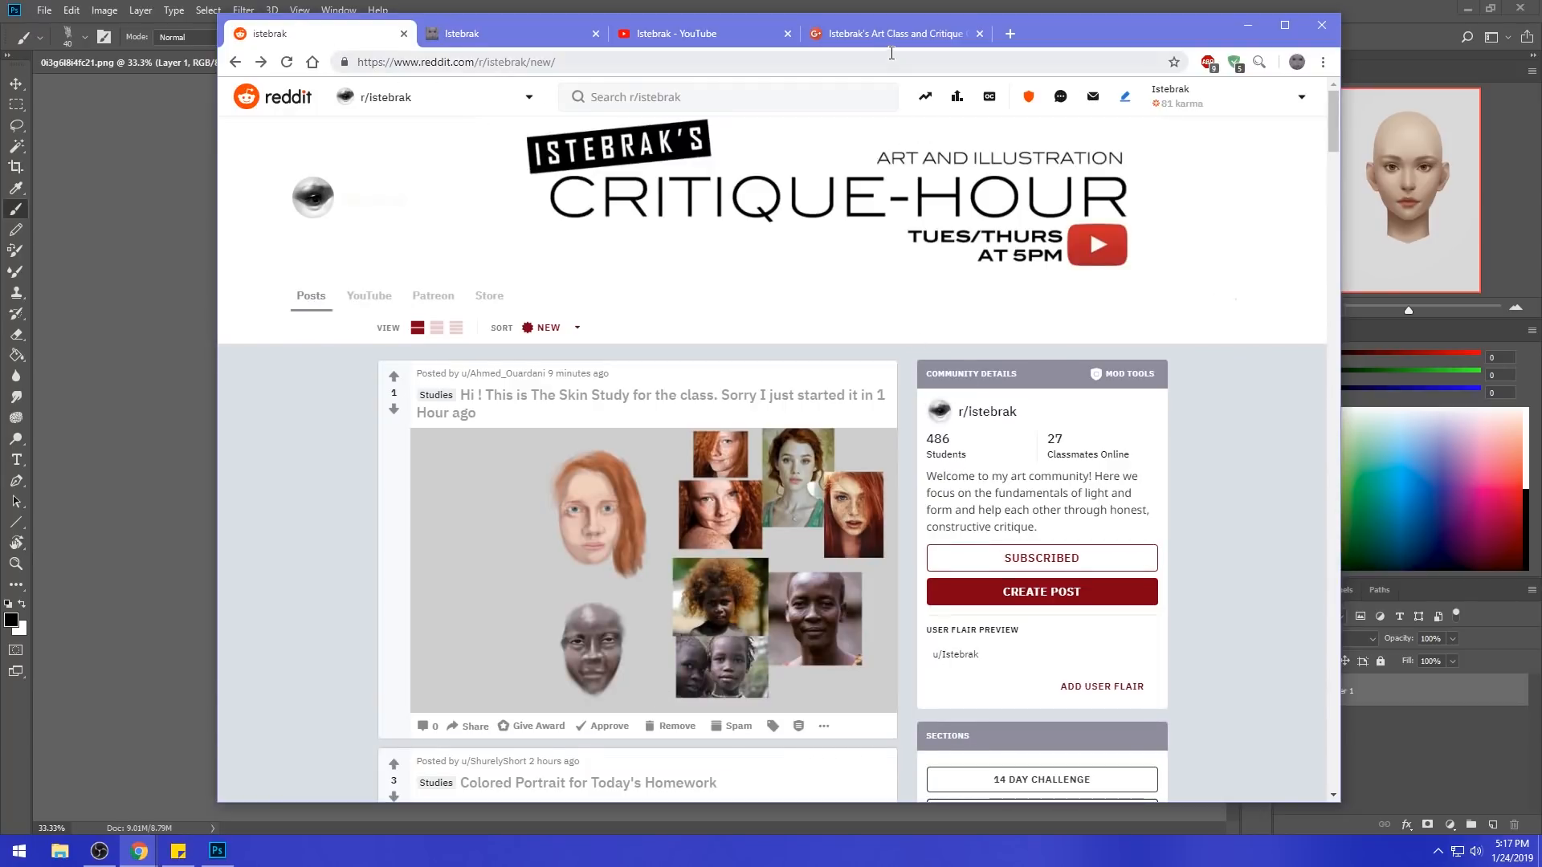
{"action": "key", "text": "ctrl+4"}
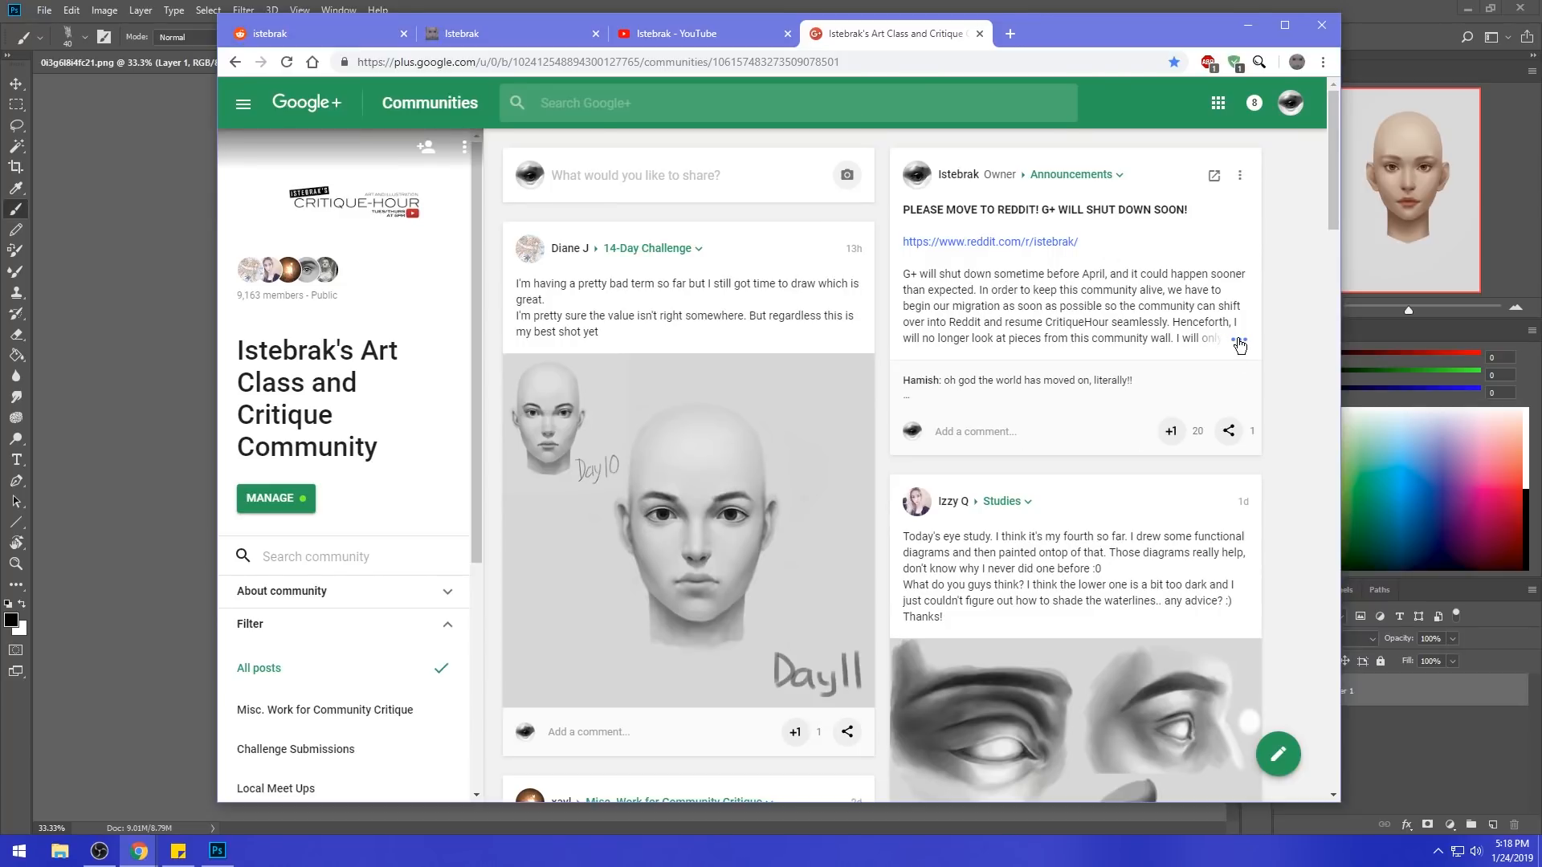
{"action": "left_click_drag", "start_coordinate": [1081, 242], "coordinate": [901, 241]}
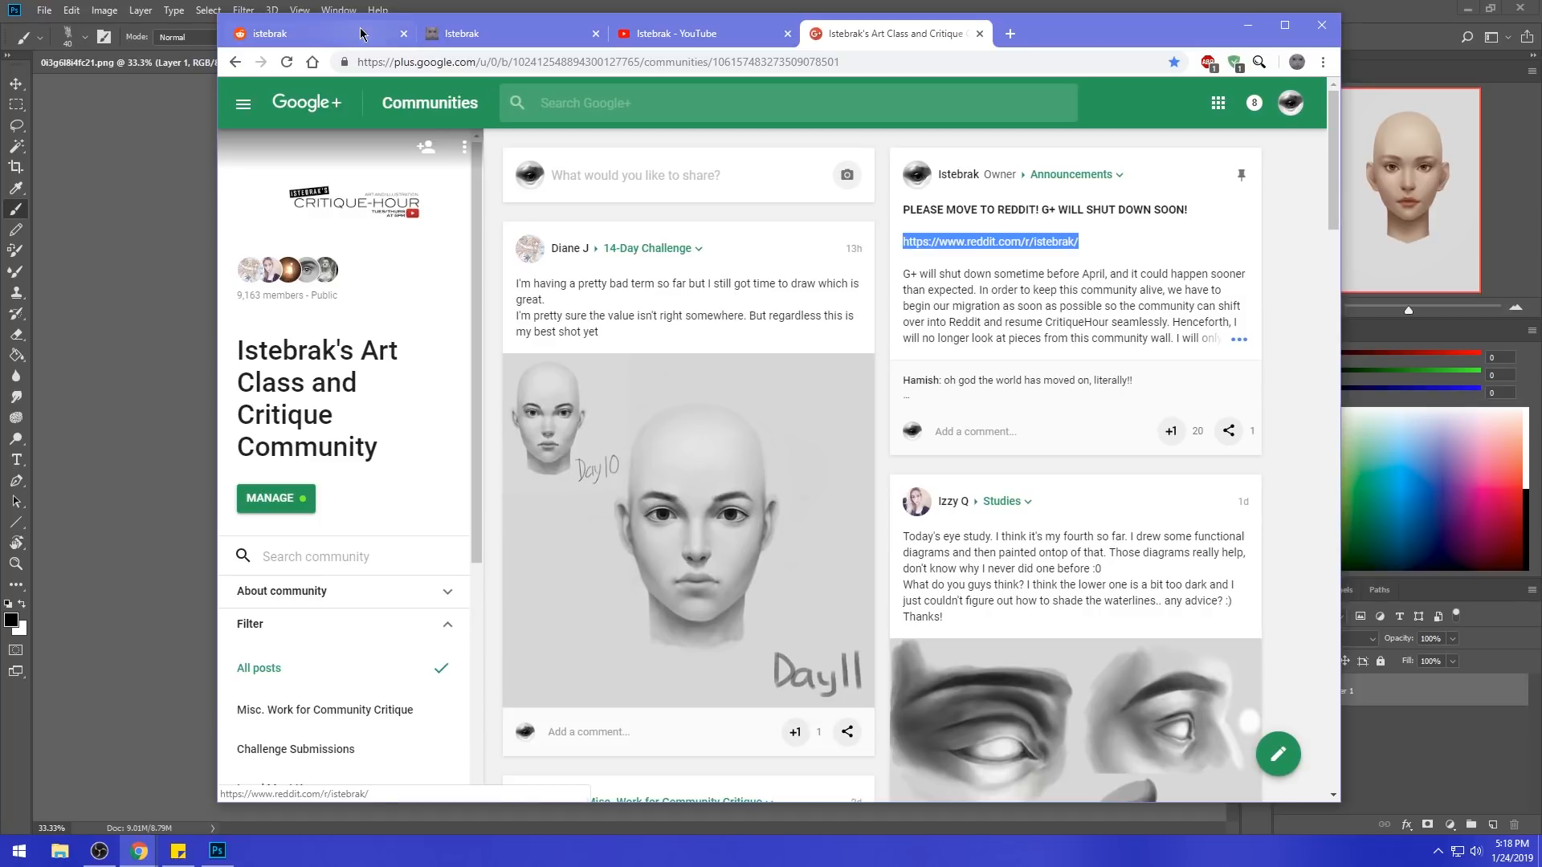
{"action": "left_click", "coordinate": [320, 32]}
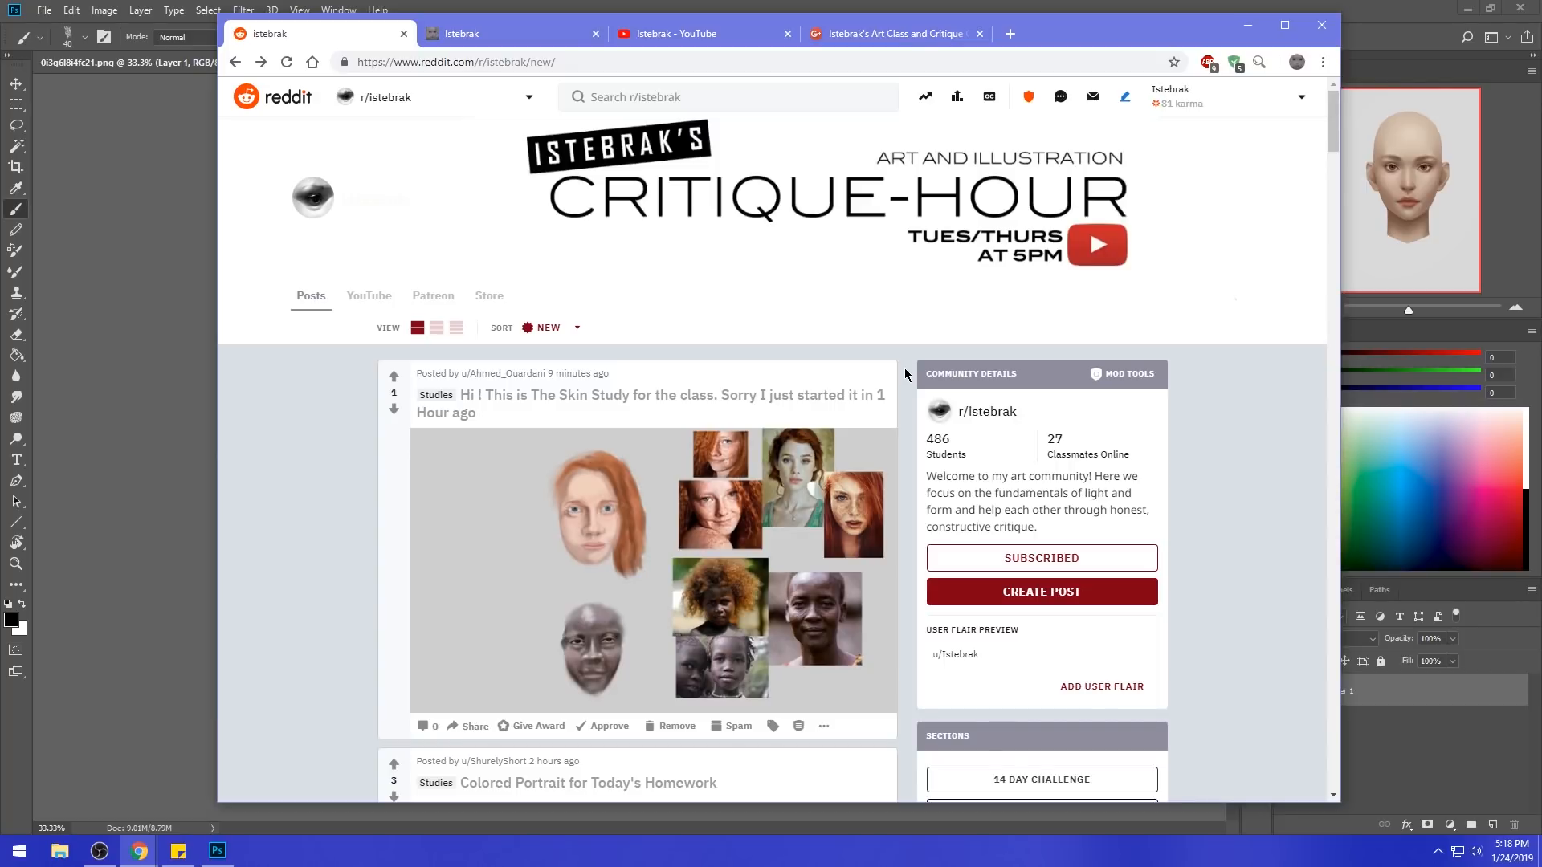
- Switch to Photoshop, look through other open student images and return to the 0i3g6l8i4fc21.png portrait
{"action": "left_click", "coordinate": [1247, 25]}
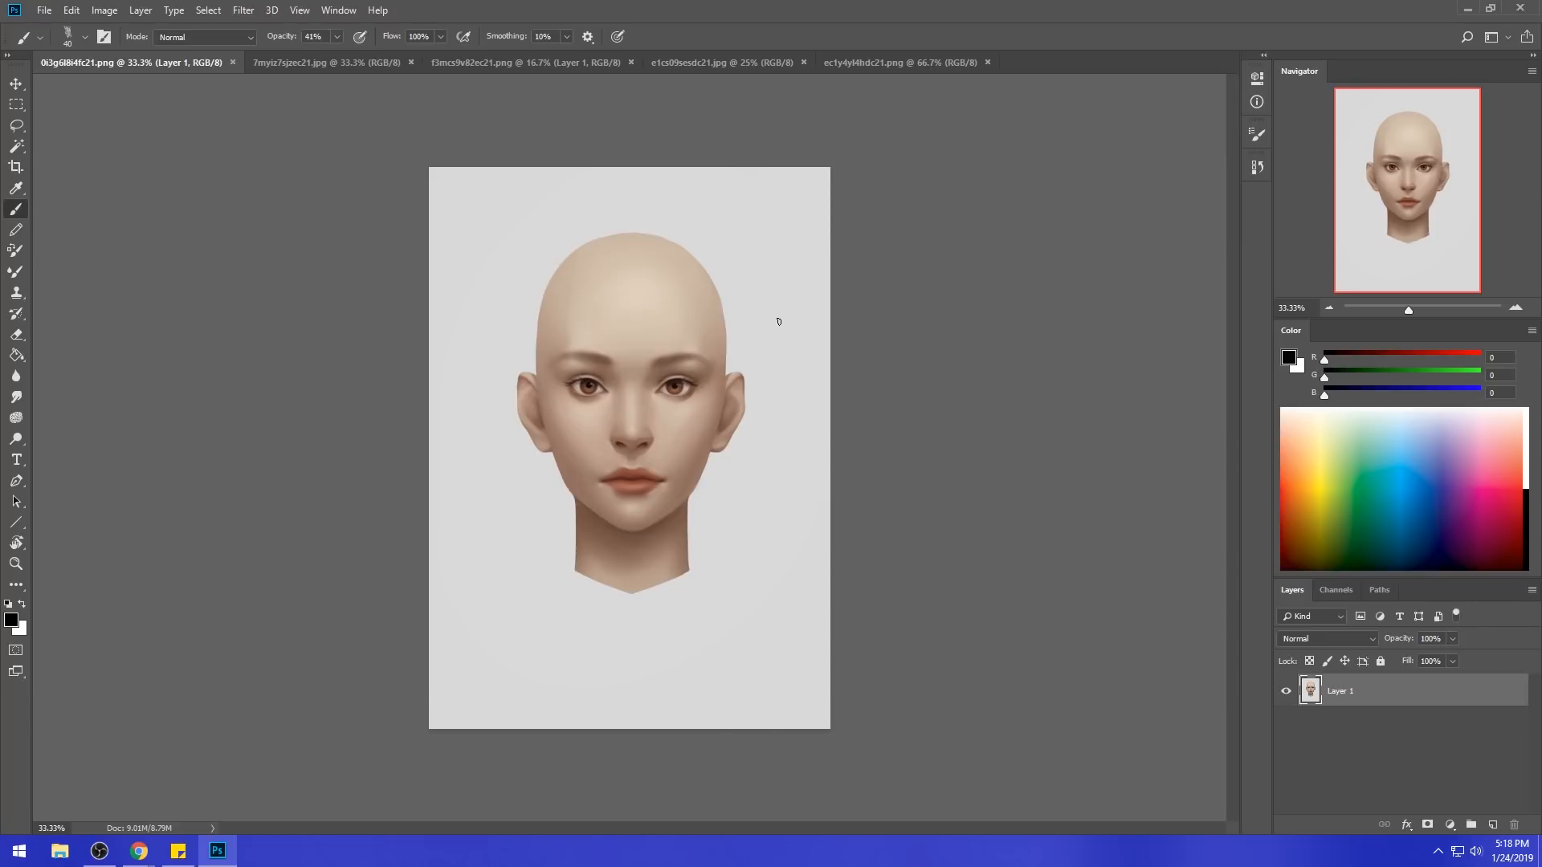
{"action": "left_click", "coordinate": [321, 62]}
{"action": "left_click", "coordinate": [677, 63]}
{"action": "left_click", "coordinate": [129, 62]}
- Choose the soft round 100 px brush with 0% hardness and enlarge it to 800 px
{"action": "right_click", "coordinate": [876, 385]}
{"action": "left_click", "coordinate": [803, 518]}
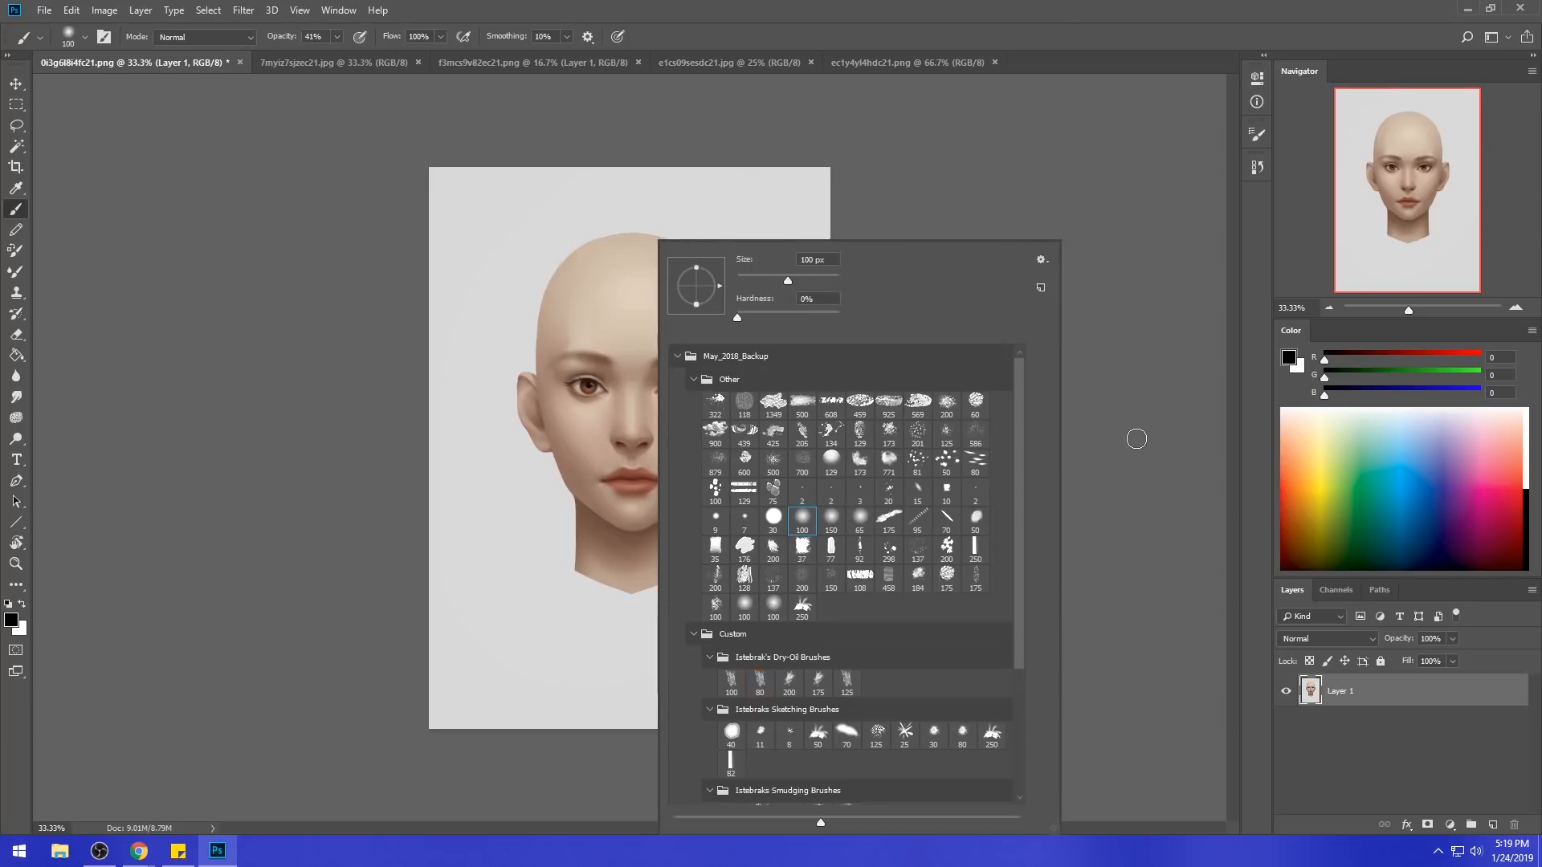
{"action": "left_click", "coordinate": [1136, 438]}
{"action": "key", "text": "bracketright"}
{"action": "key", "text": "bracketright"}
{"action": "key", "text": "bracketright"}
{"action": "key", "text": "bracketright"}
{"action": "key", "text": "bracketright"}
{"action": "key", "text": "bracketright"}
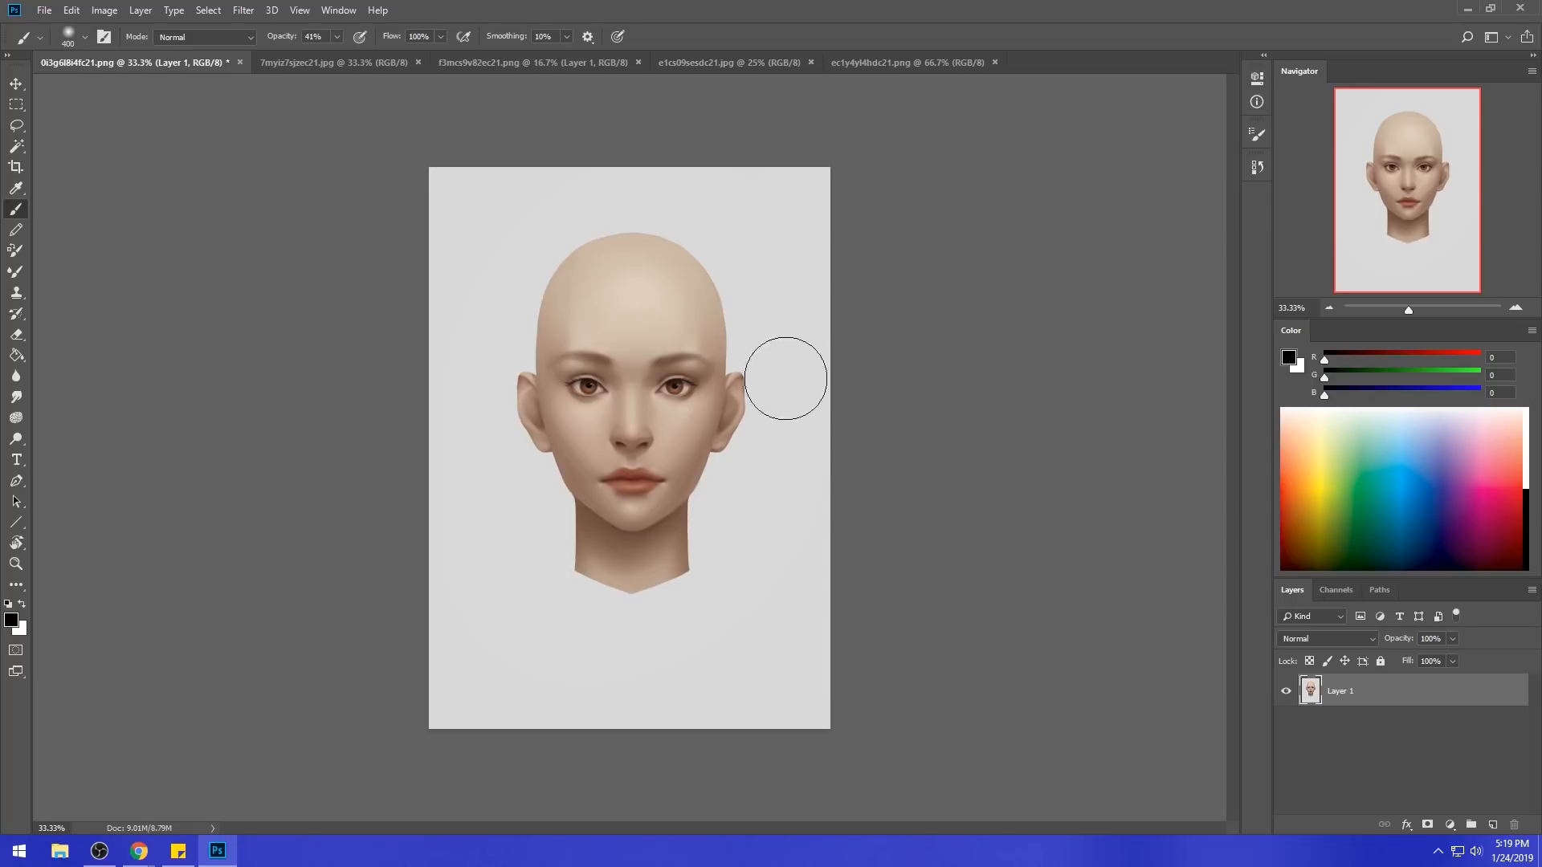
{"action": "key", "text": "bracketright"}
{"action": "key", "text": "bracketright"}
{"action": "key", "text": "bracketright"}
{"action": "key", "text": "bracketright"}
- Select the grey background around the head with the Magic Wand and raise its lightness to about +19 with Hue/Saturation
{"action": "left_click", "coordinate": [16, 146]}
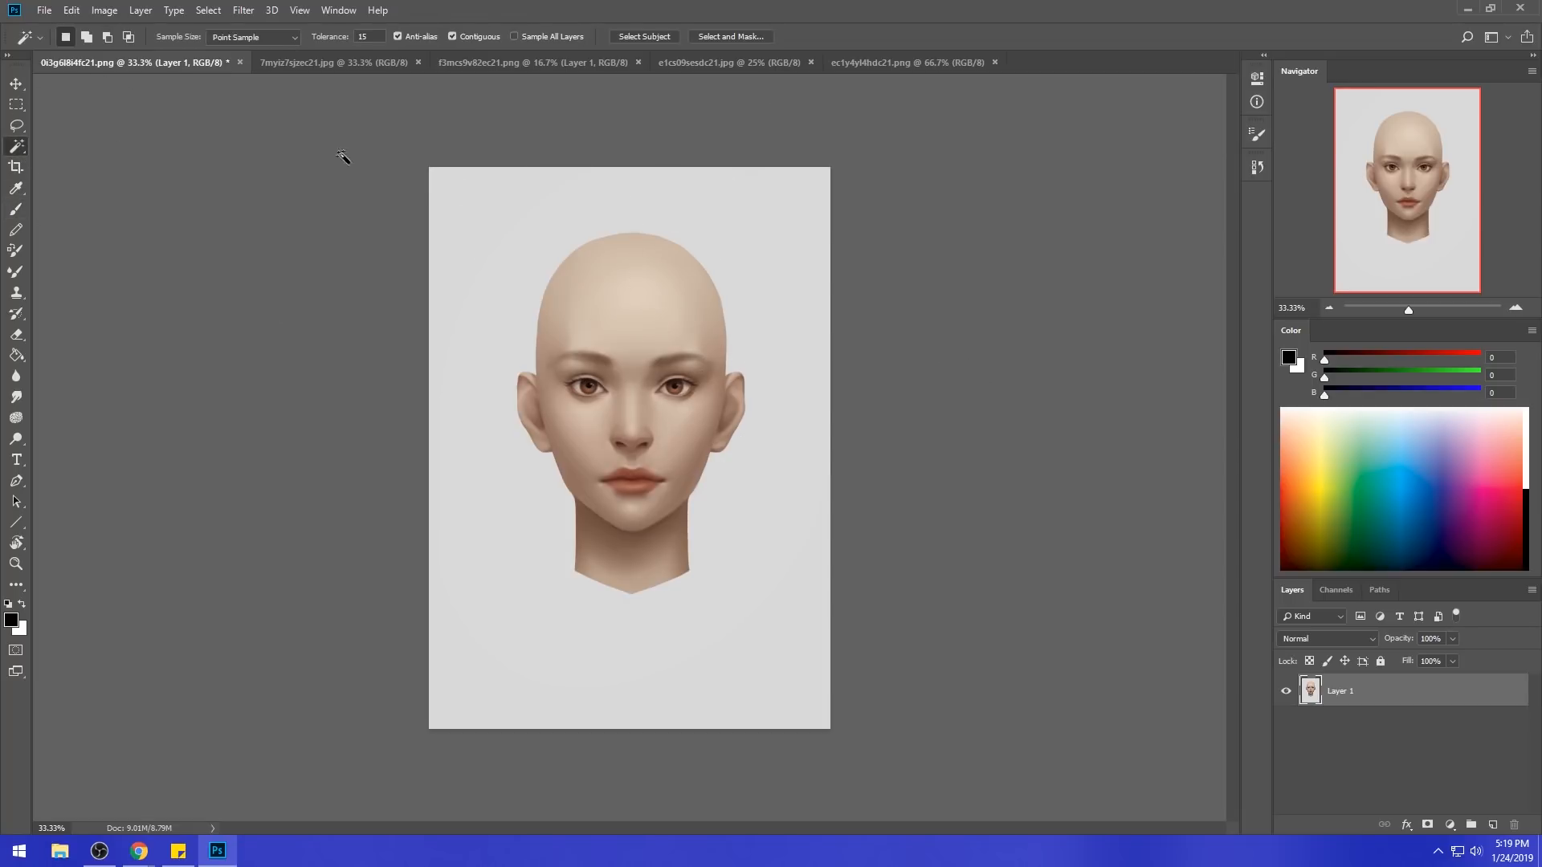
{"action": "left_click", "coordinate": [799, 355]}
{"action": "key", "text": "ctrl+d"}
{"action": "key", "text": "ctrl+u"}
{"action": "left_click_drag", "start_coordinate": [1041, 616], "coordinate": [1055, 621]}
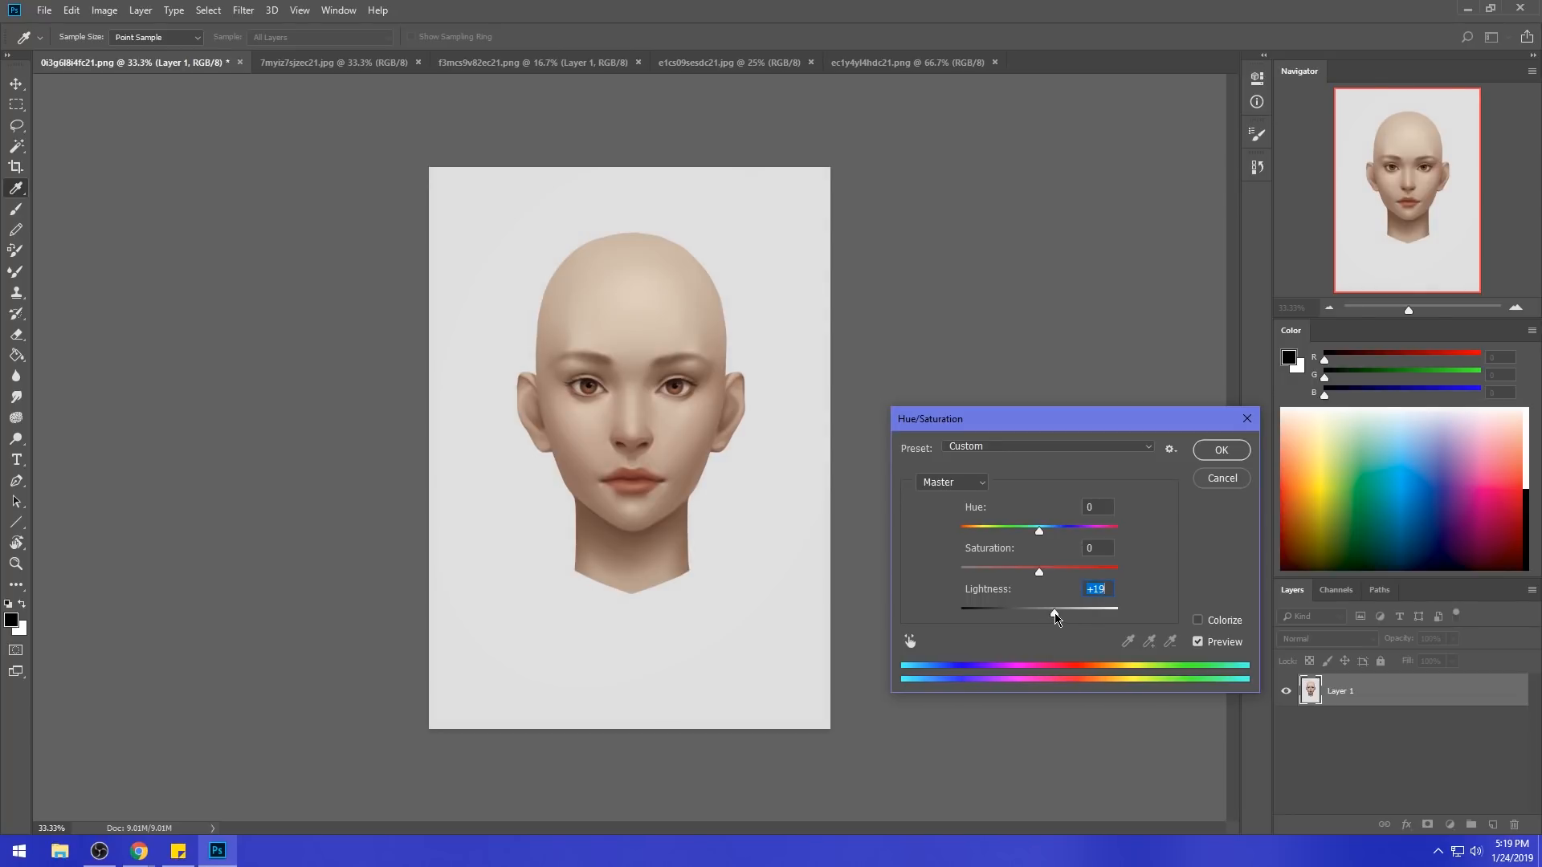
{"action": "left_click_drag", "start_coordinate": [1054, 616], "coordinate": [1055, 616]}
{"action": "left_click", "coordinate": [1221, 450]}
- Invert the selection to the head and neck, hide the selection outline and activate the Brush tool
{"action": "key", "text": "w"}
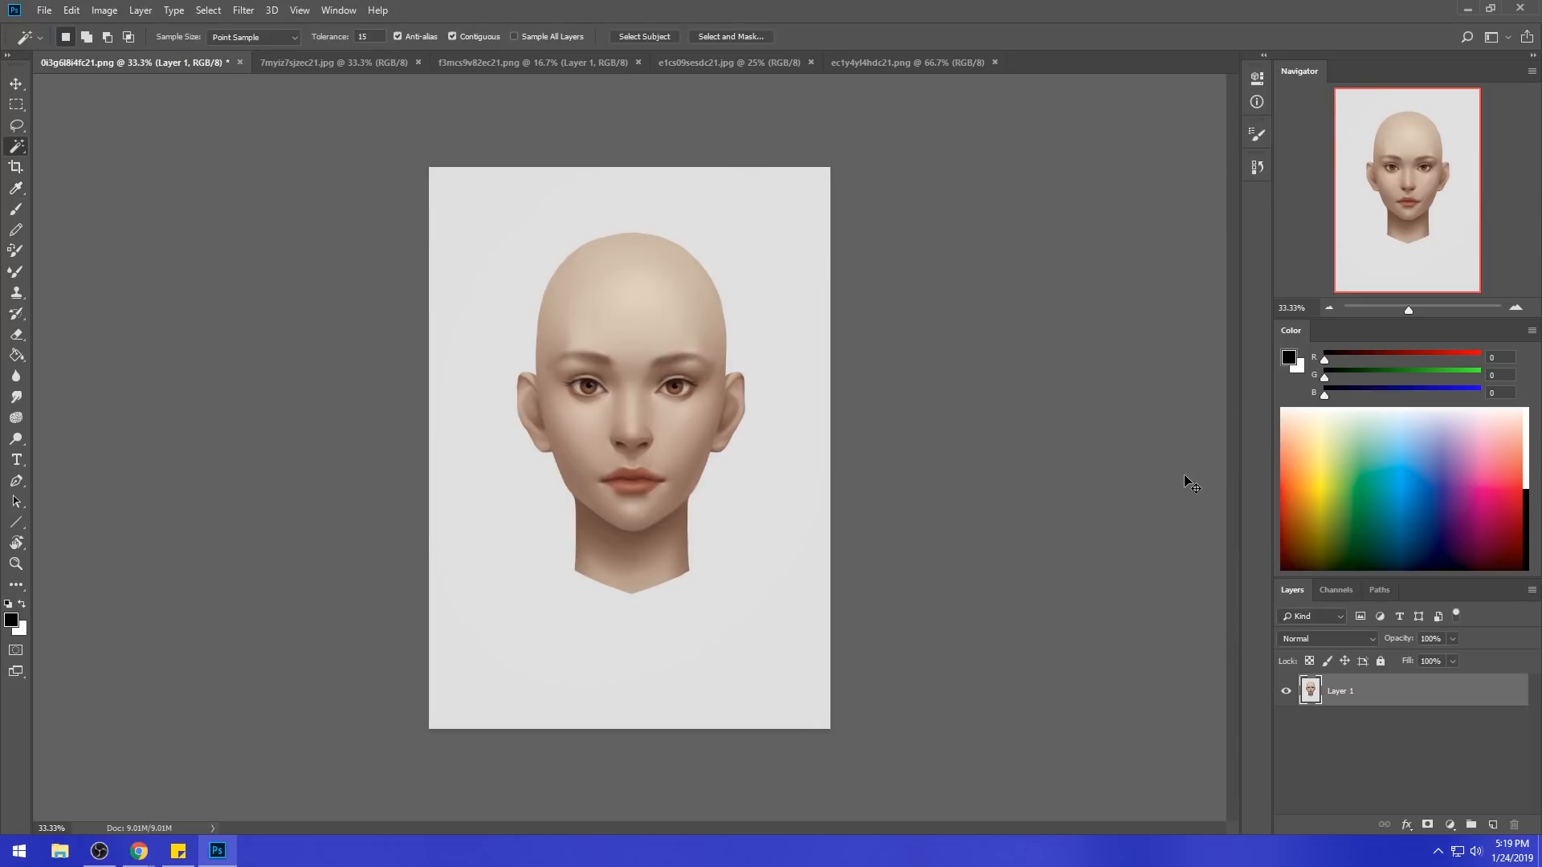
{"action": "key", "text": "m"}
{"action": "right_click", "coordinate": [754, 460]}
{"action": "left_click", "coordinate": [815, 482]}
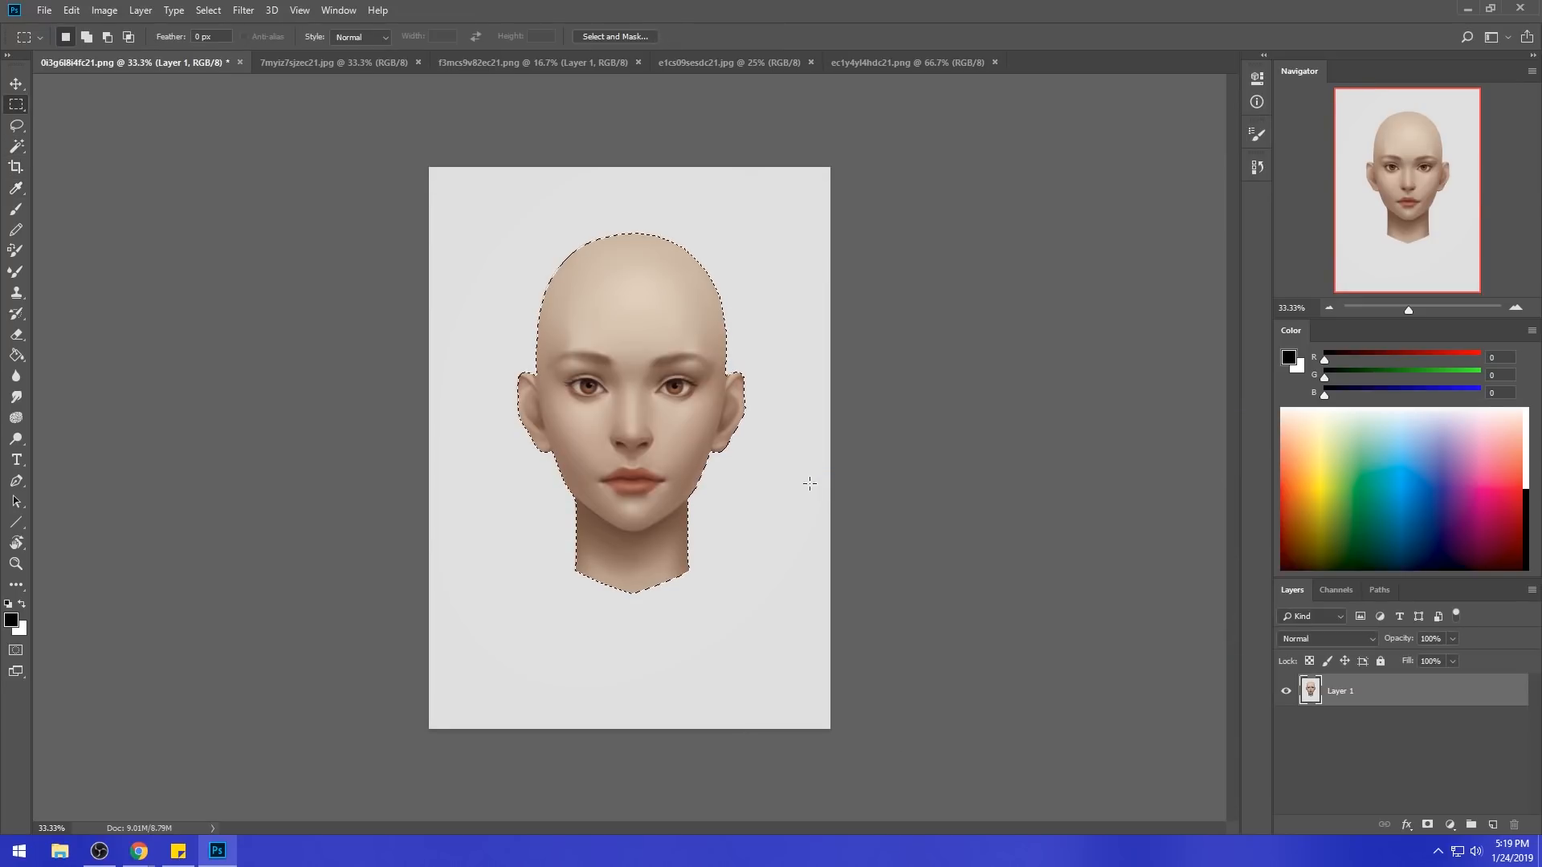
{"action": "key", "text": "ctrl+h"}
{"action": "key", "text": "b"}
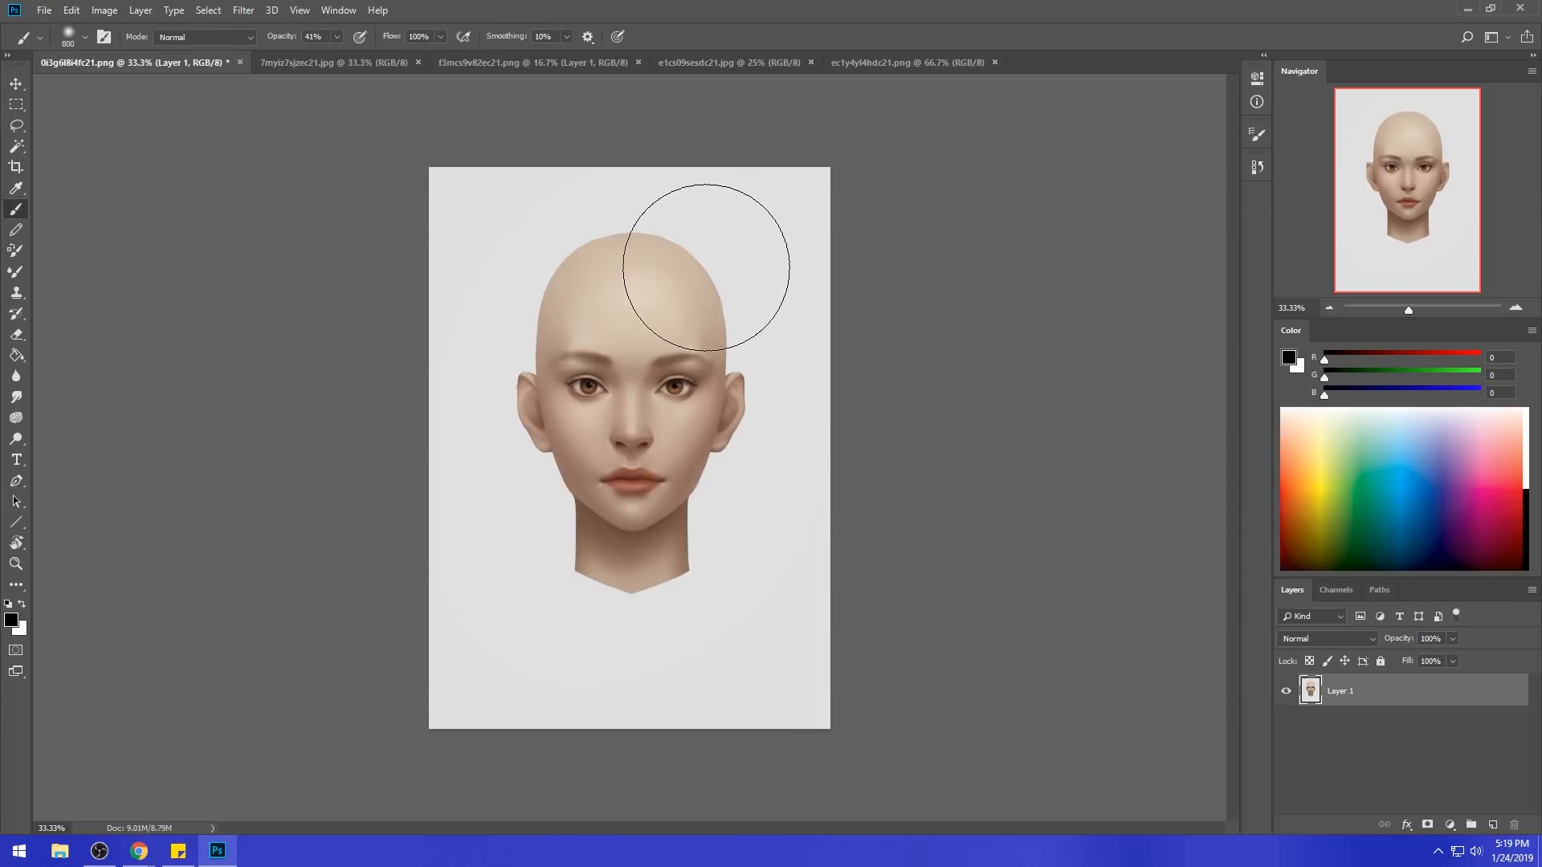
- Soften the face's shading with the Smudge tool at 13% strength, and set the Brush to Normal mode at 70% opacity
{"action": "left_click", "coordinate": [16, 397]}
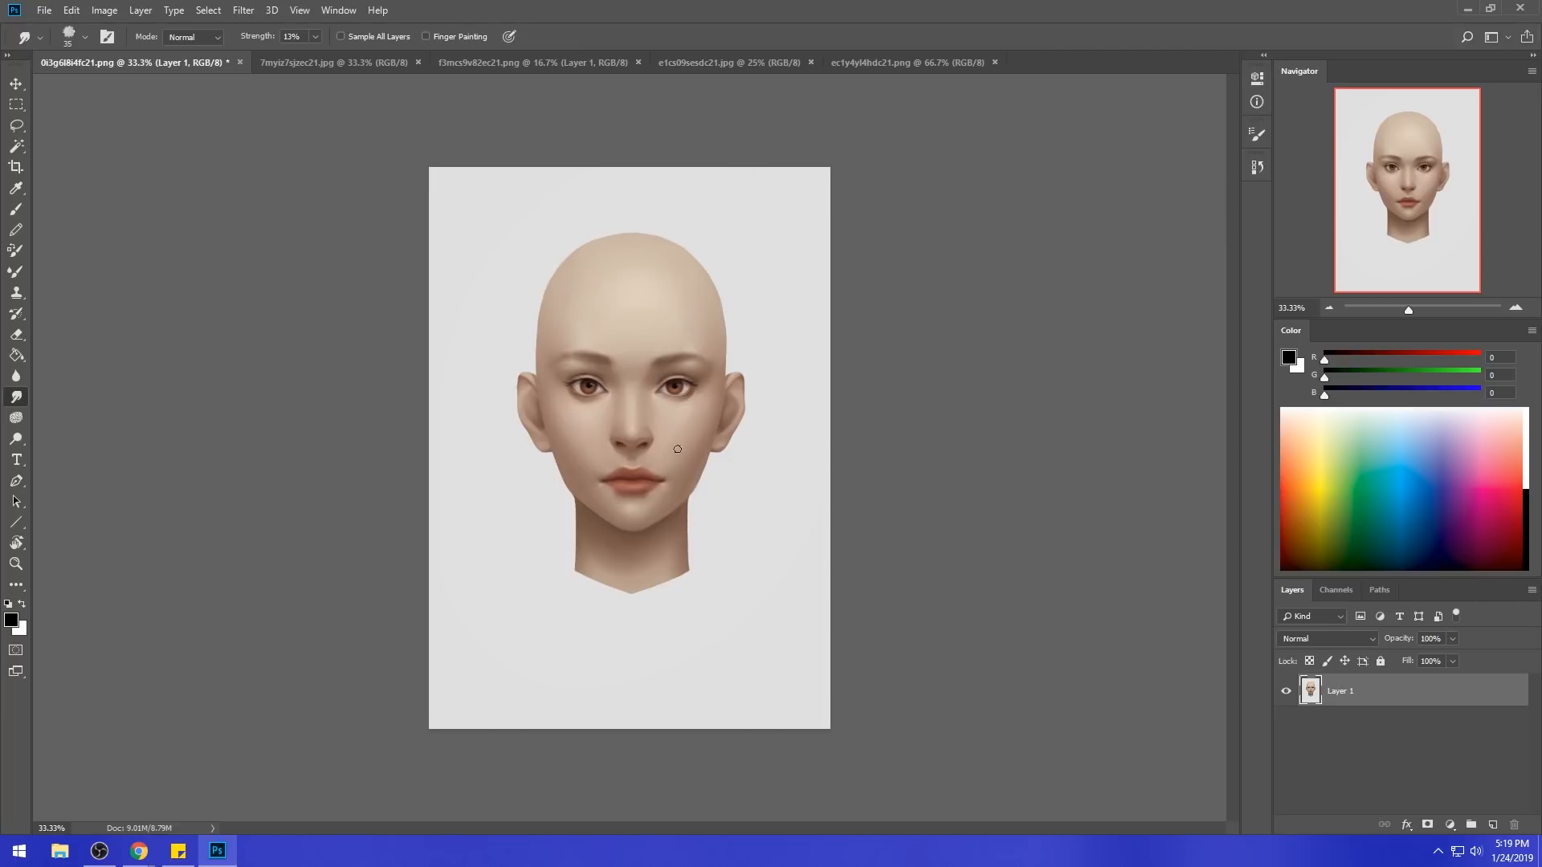
{"action": "key", "text": "b"}
{"action": "left_click", "coordinate": [643, 410], "text": "alt"}
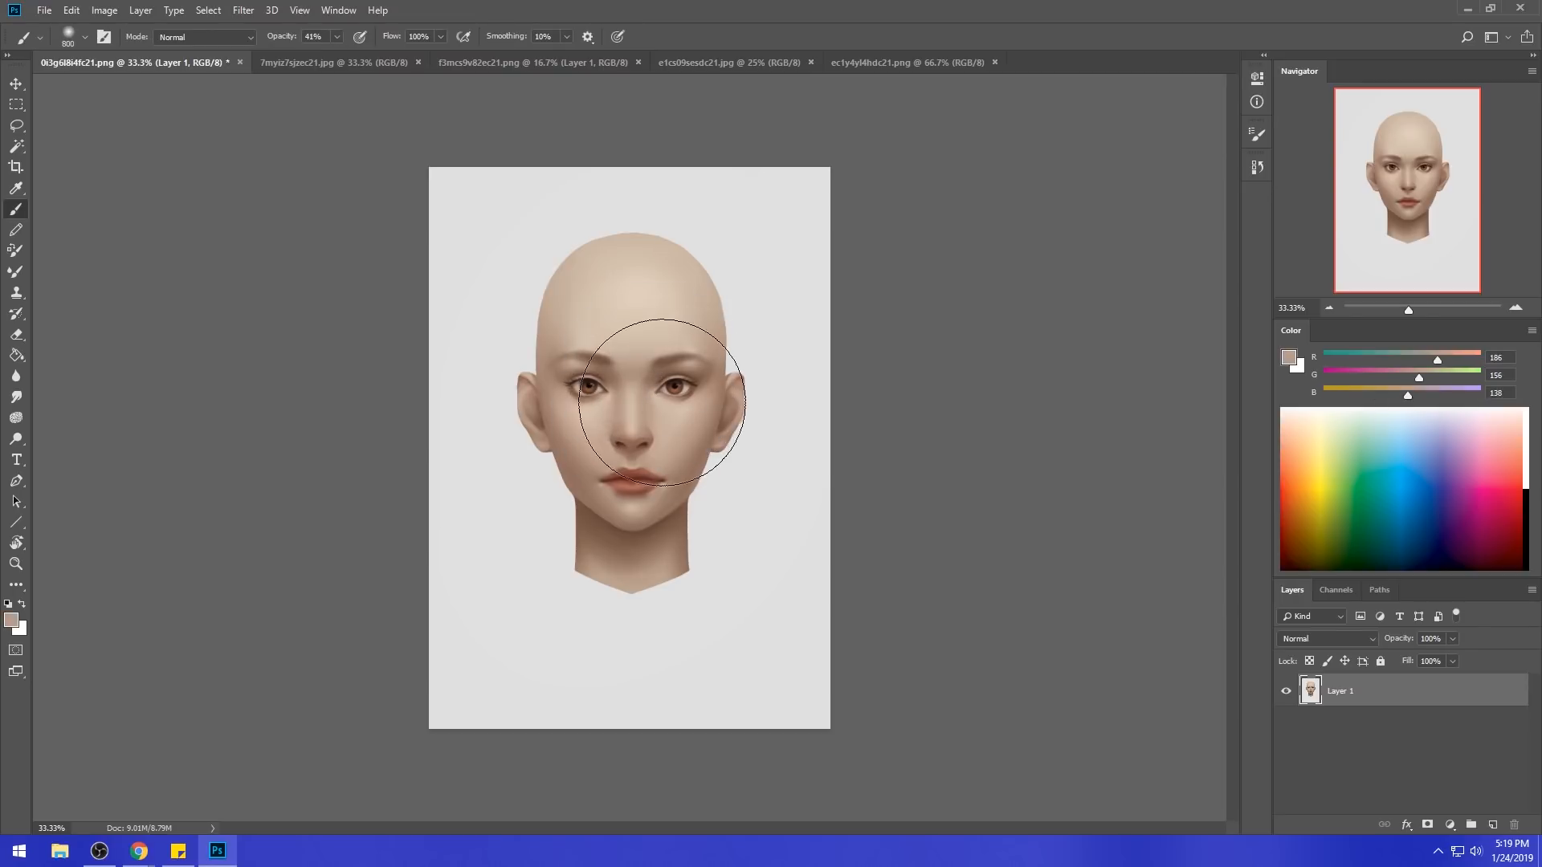
{"action": "left_click", "coordinate": [216, 38]}
{"action": "left_click", "coordinate": [217, 52]}
{"action": "key", "text": "7"}
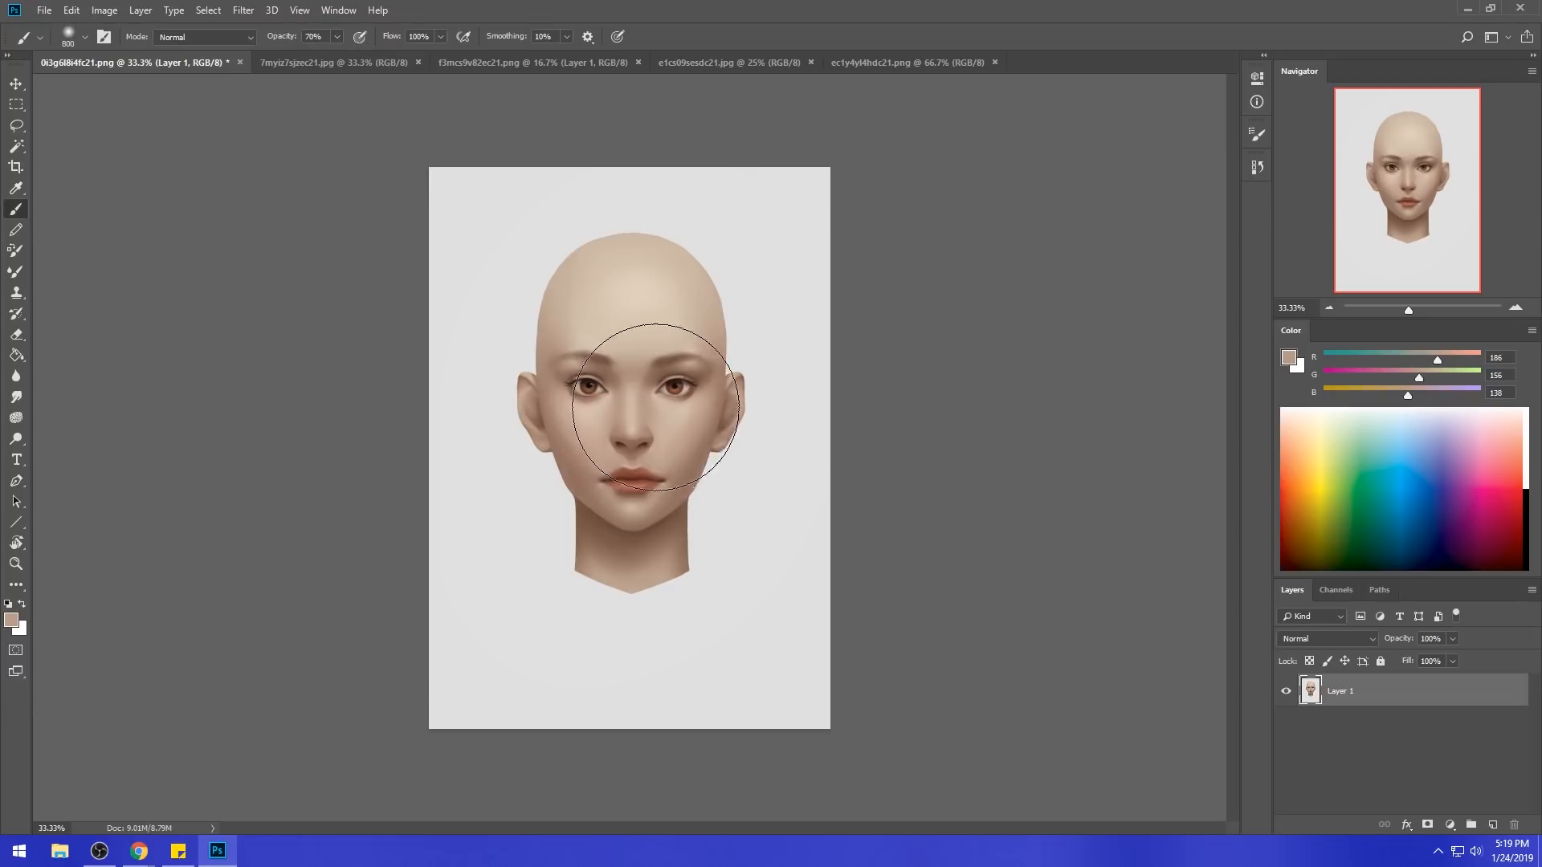
- Sample light skin tones from the nose, forehead and cheek for soft painting, and enlarge the brush to 1200 px
{"action": "left_click", "coordinate": [638, 404], "text": "alt"}
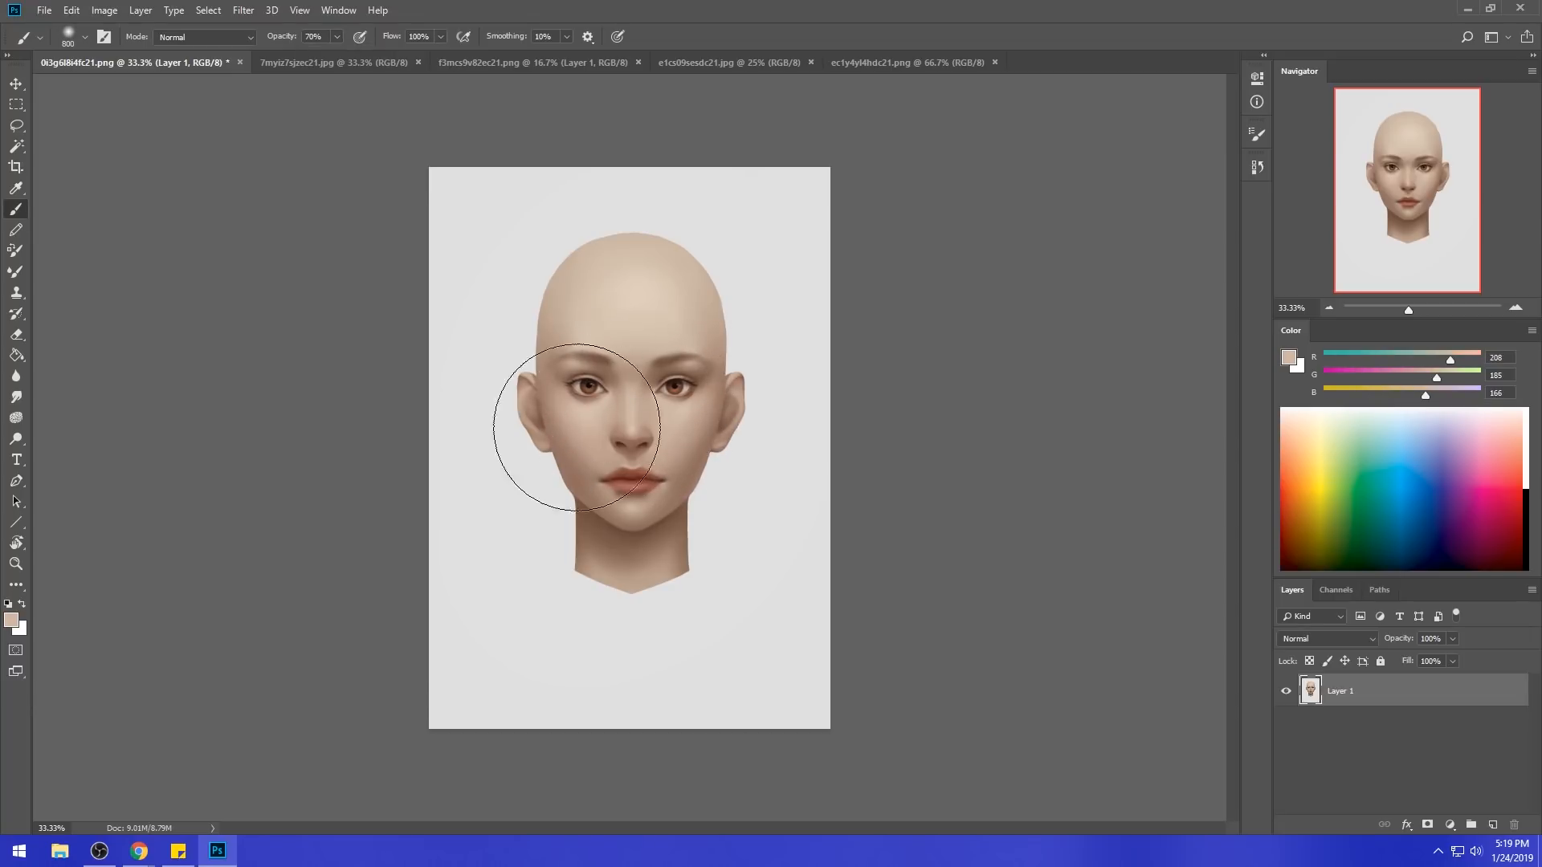
{"action": "left_click", "coordinate": [614, 314], "text": "alt"}
{"action": "left_click", "coordinate": [698, 419], "text": "alt"}
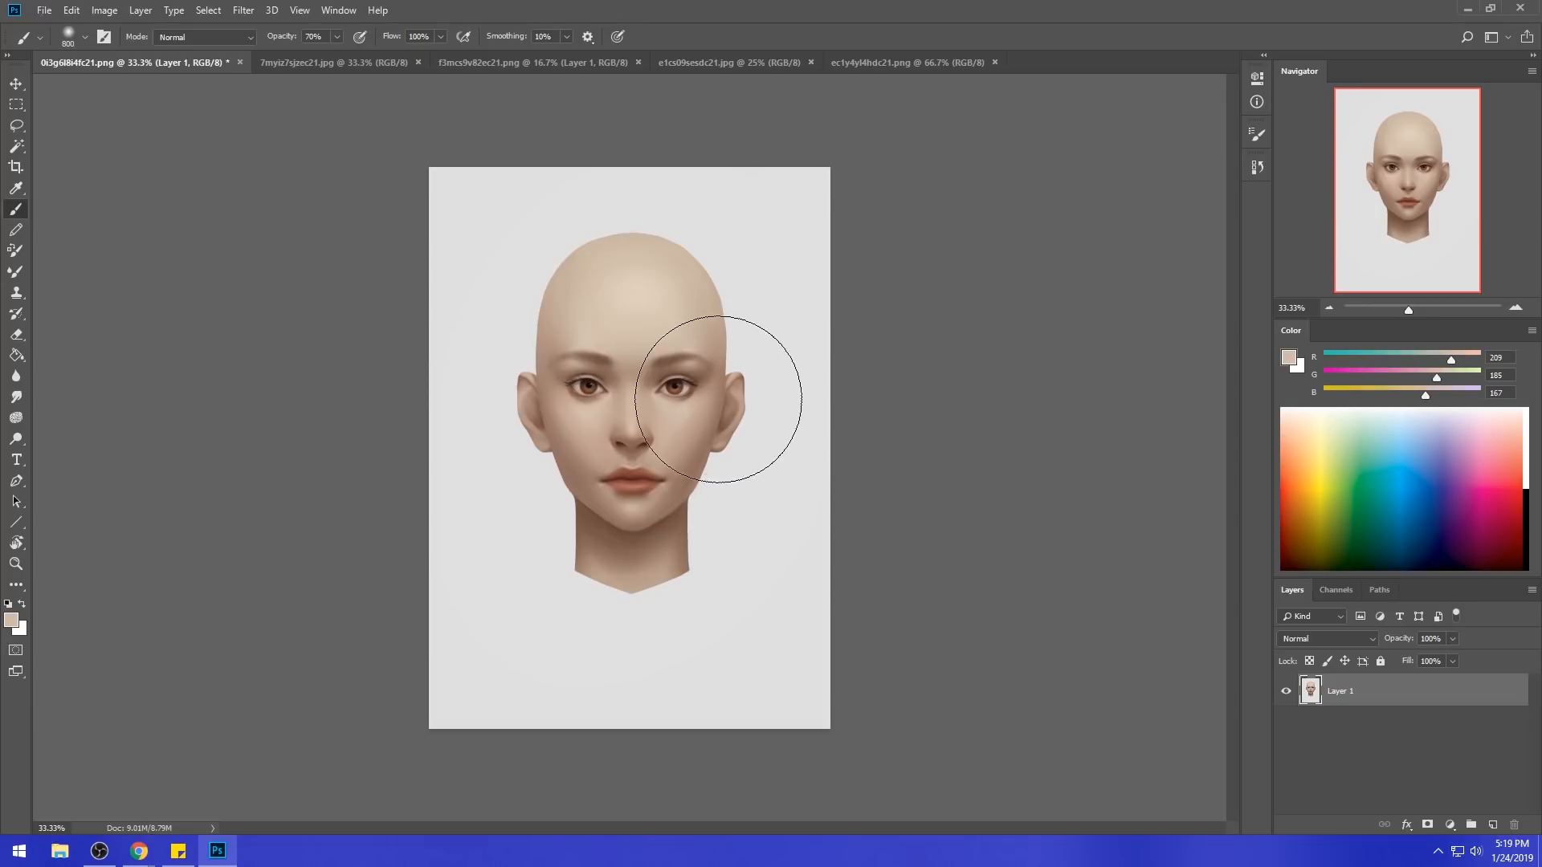
{"action": "key", "text": "bracketright"}
{"action": "key", "text": "bracketright"}
{"action": "key", "text": "bracketright"}
{"action": "key", "text": "bracketright"}
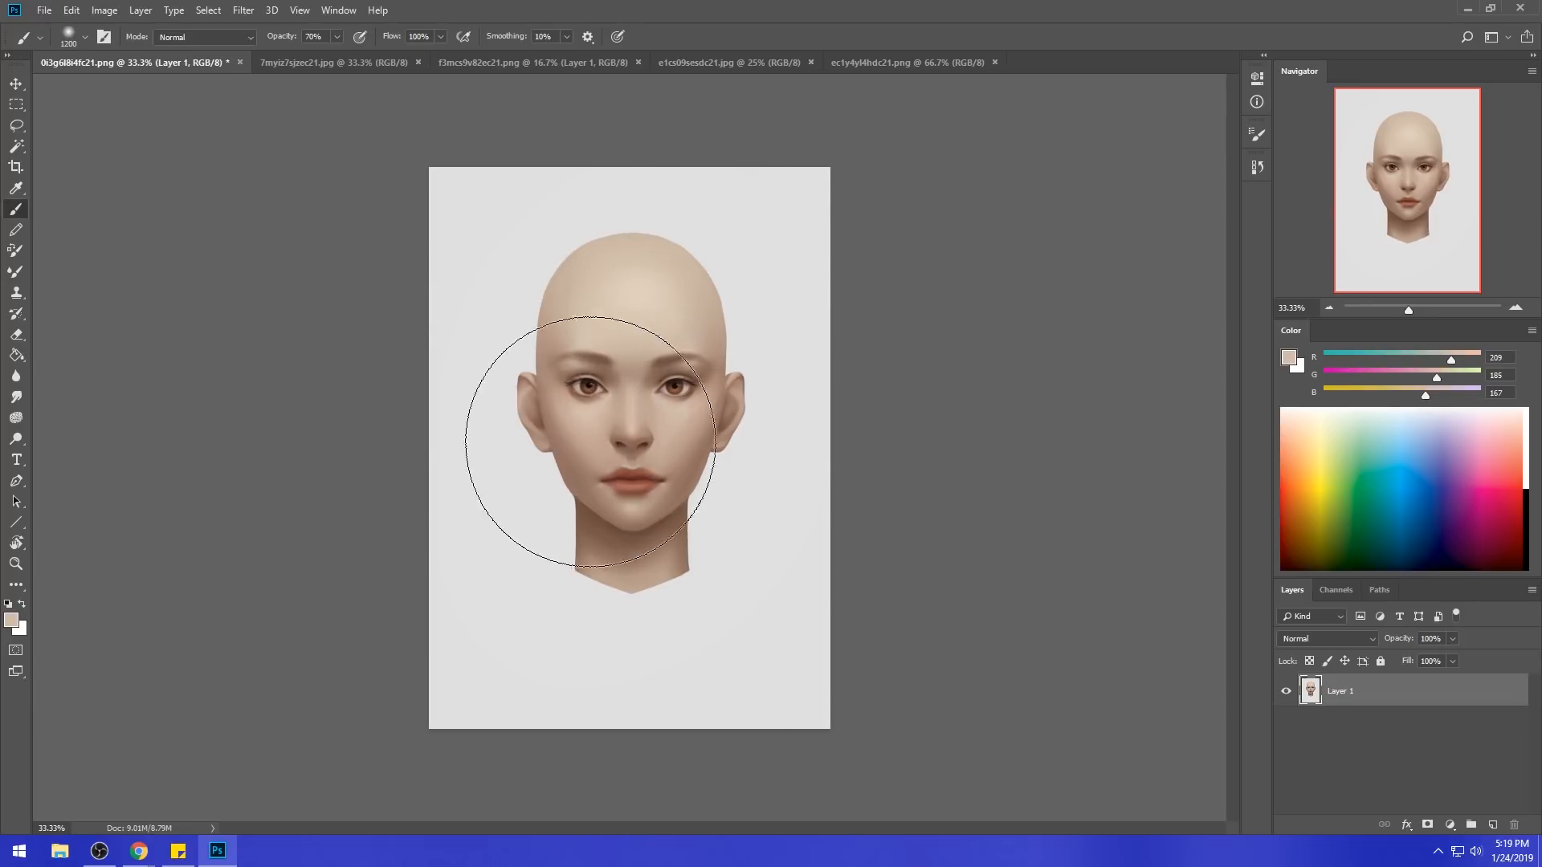
- Glaze the head with the 1200 px soft brush, using tones sampled from the forehead, nose, chin, cheek and neck
{"action": "left_click", "coordinate": [594, 332], "text": "alt"}
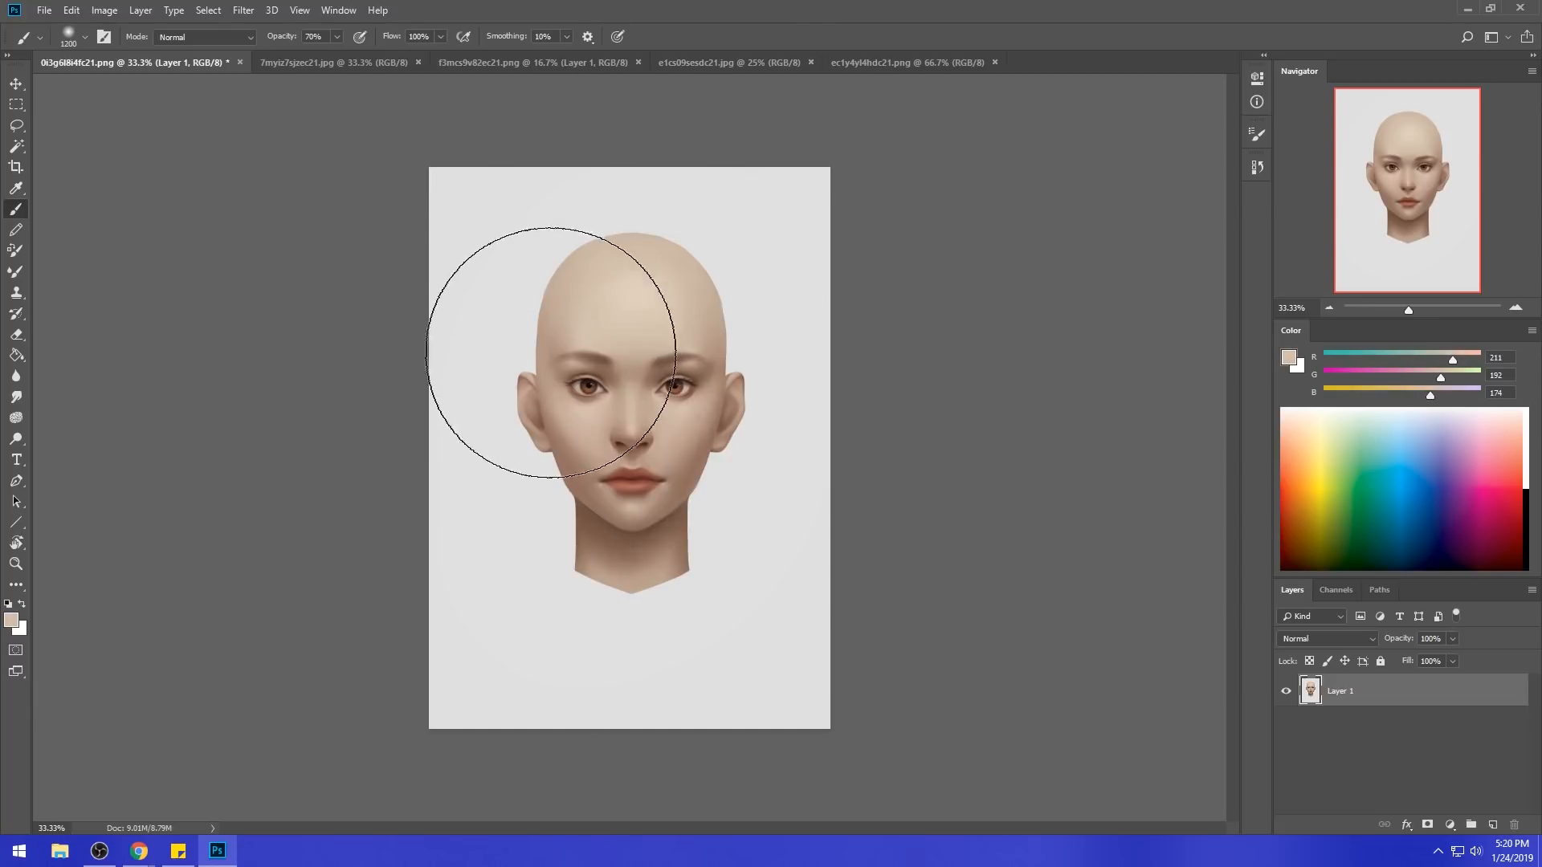
{"action": "left_click", "coordinate": [643, 431], "text": "alt"}
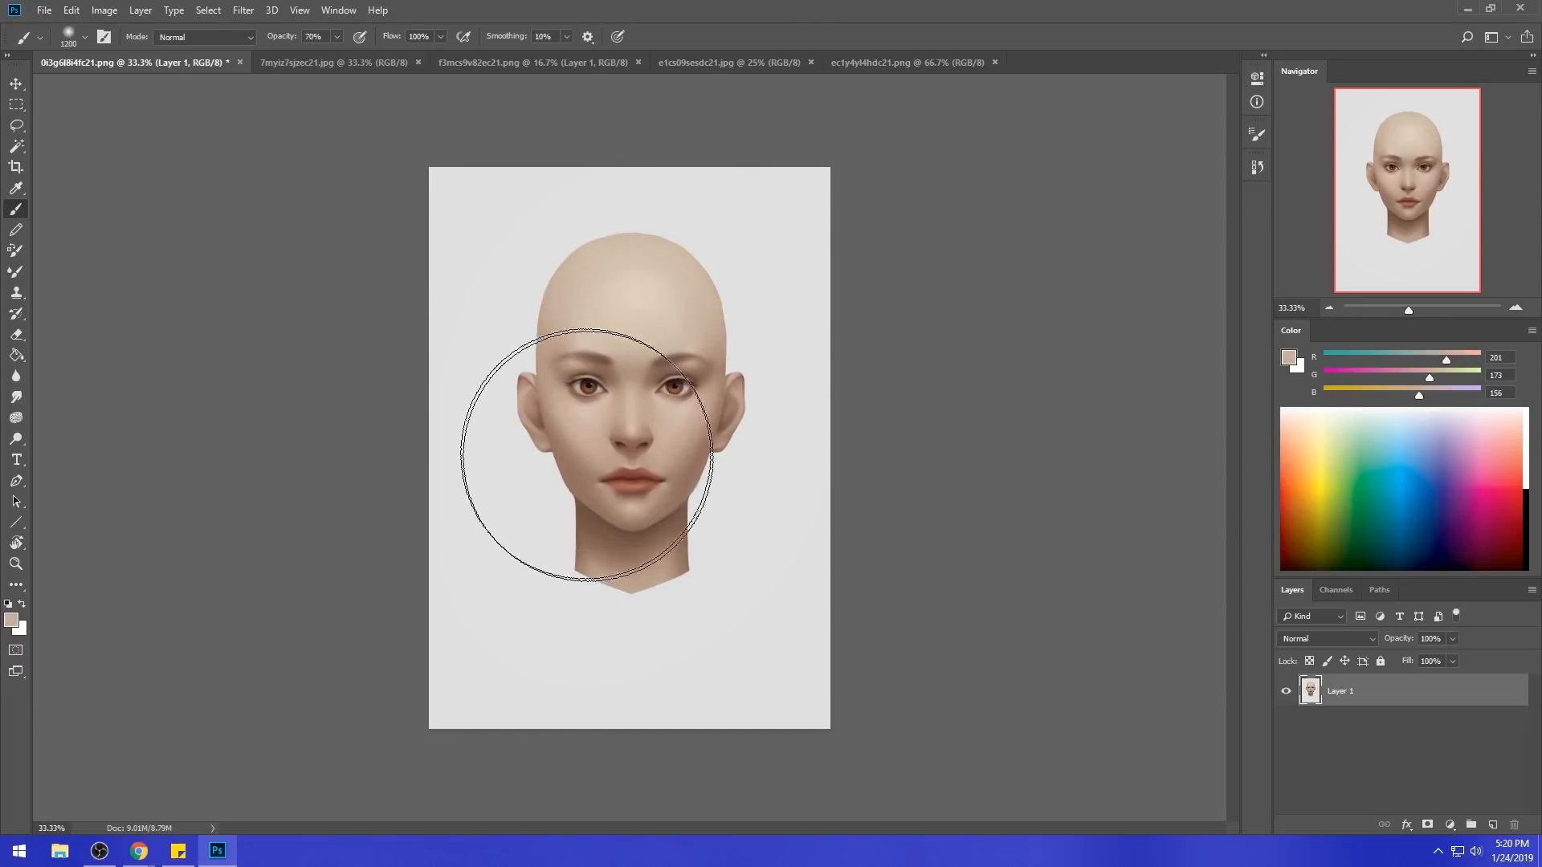
{"action": "left_click", "coordinate": [652, 522], "text": "alt"}
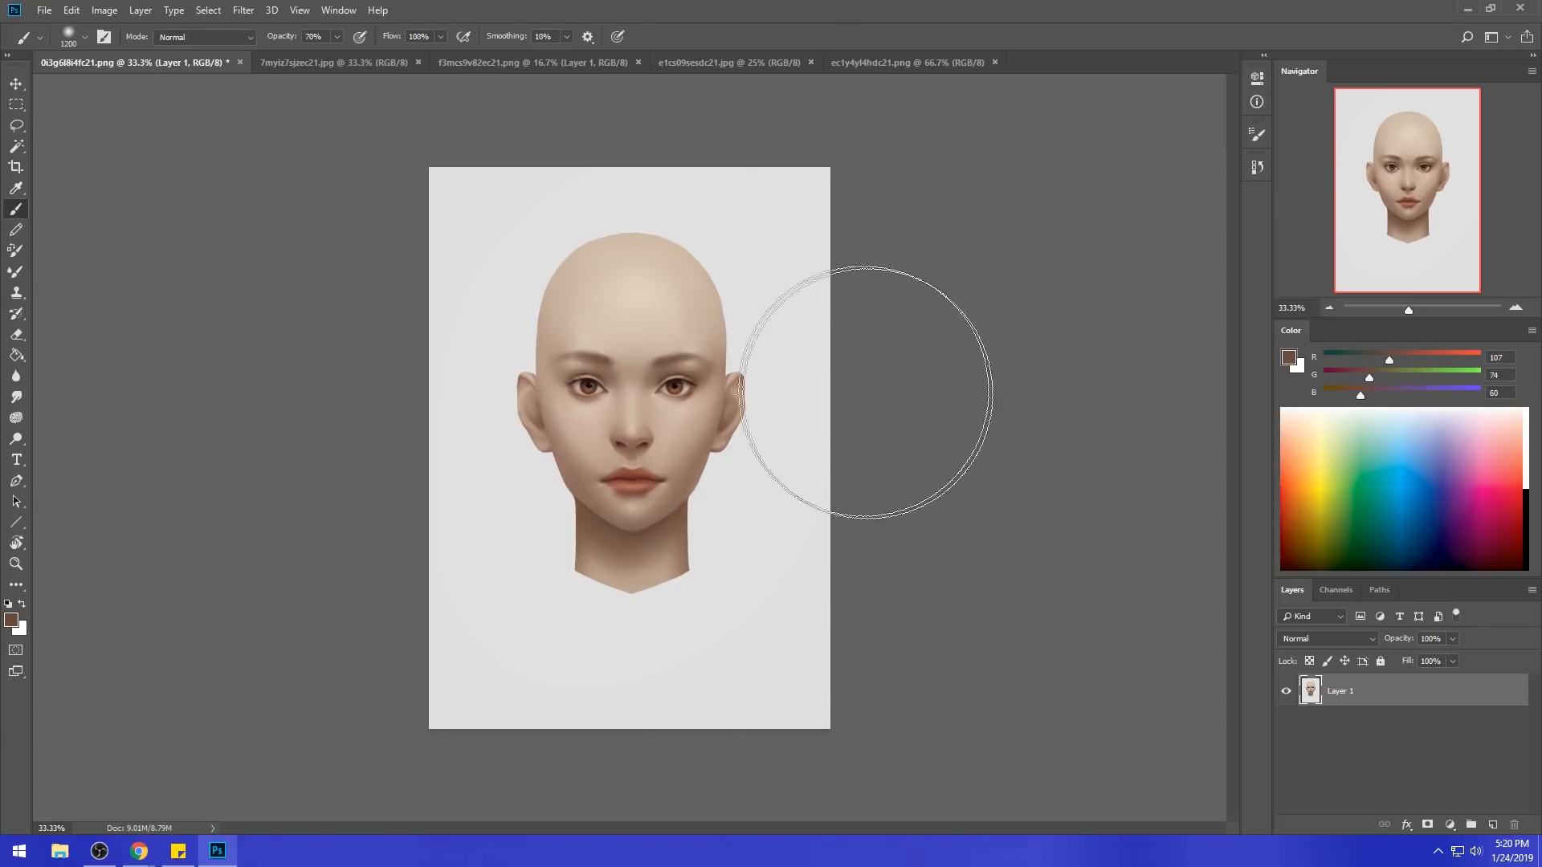
{"action": "left_click", "coordinate": [677, 455], "text": "alt"}
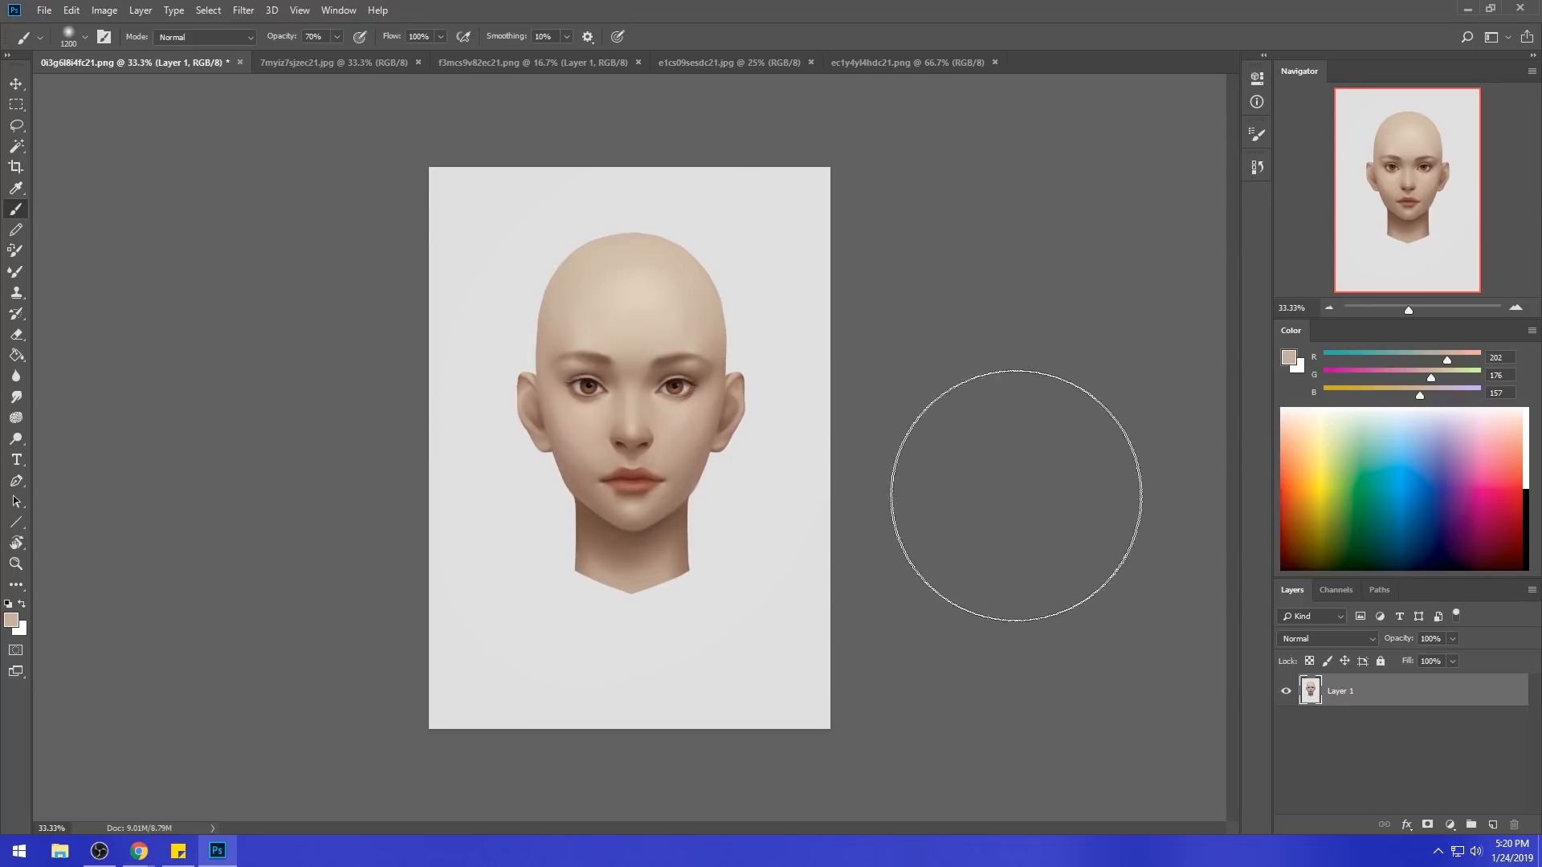
{"action": "key", "text": "ctrl+minus"}
{"action": "left_click", "coordinate": [638, 482], "text": "alt"}
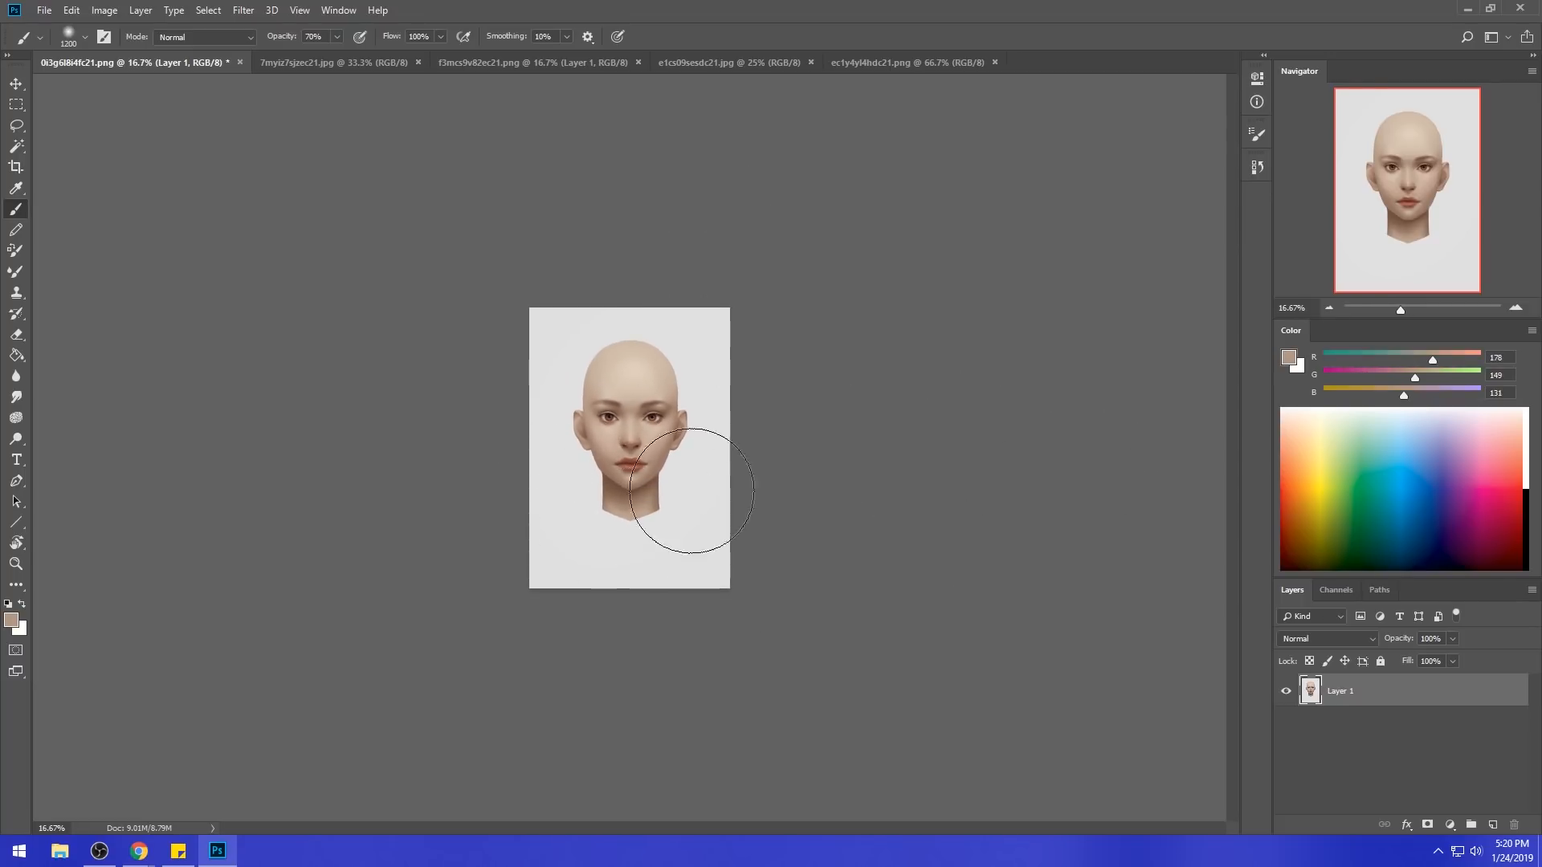
{"action": "key", "text": "ctrl+plus"}
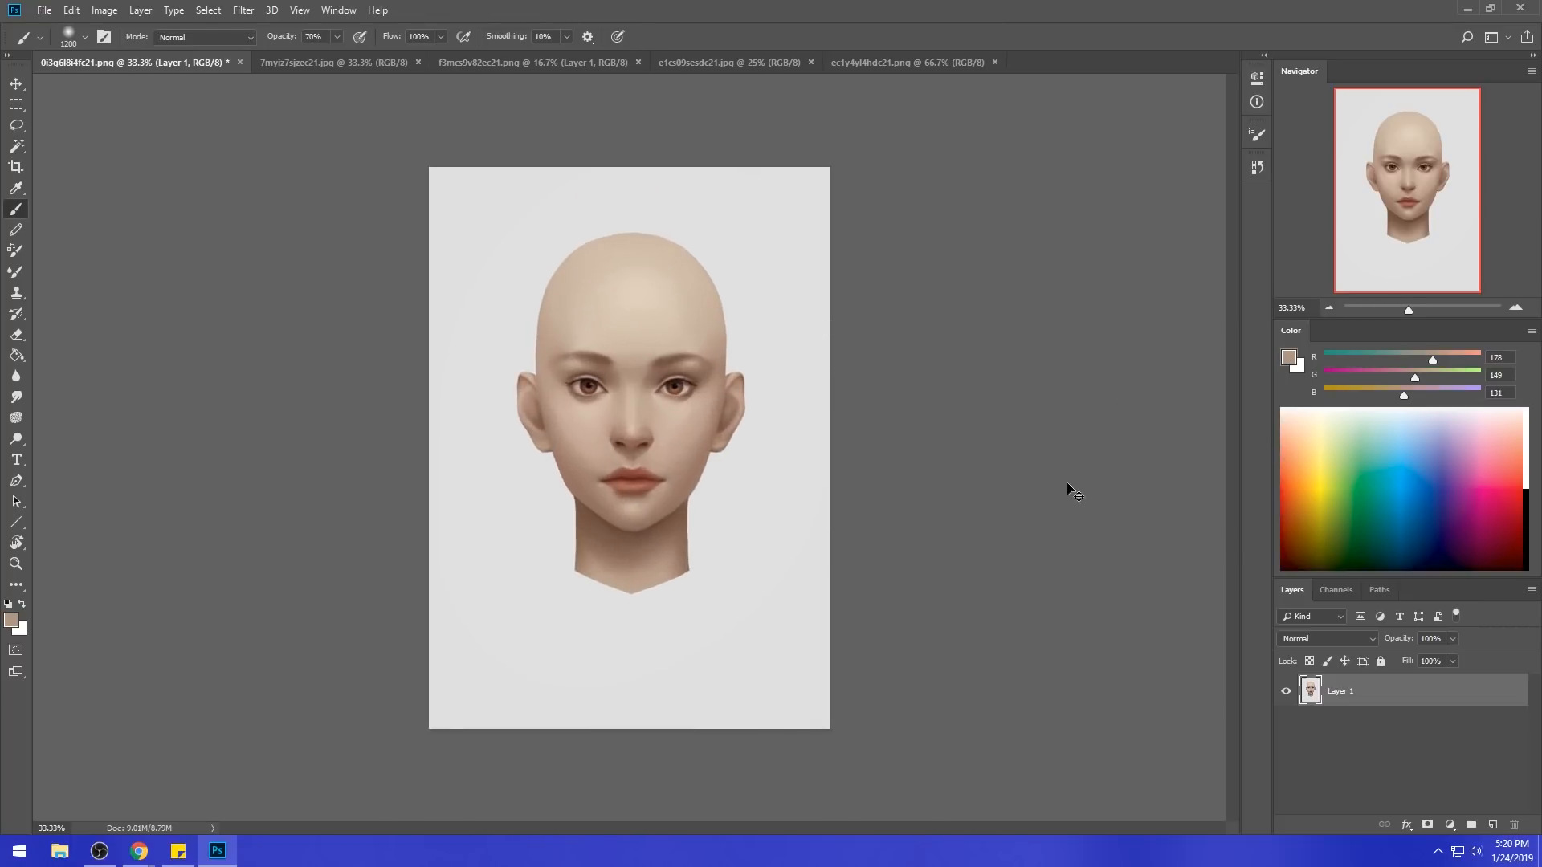
- Warm the head's skin with Hue/Saturation, using hue -6 and saturation +12
{"action": "key", "text": "ctrl+u"}
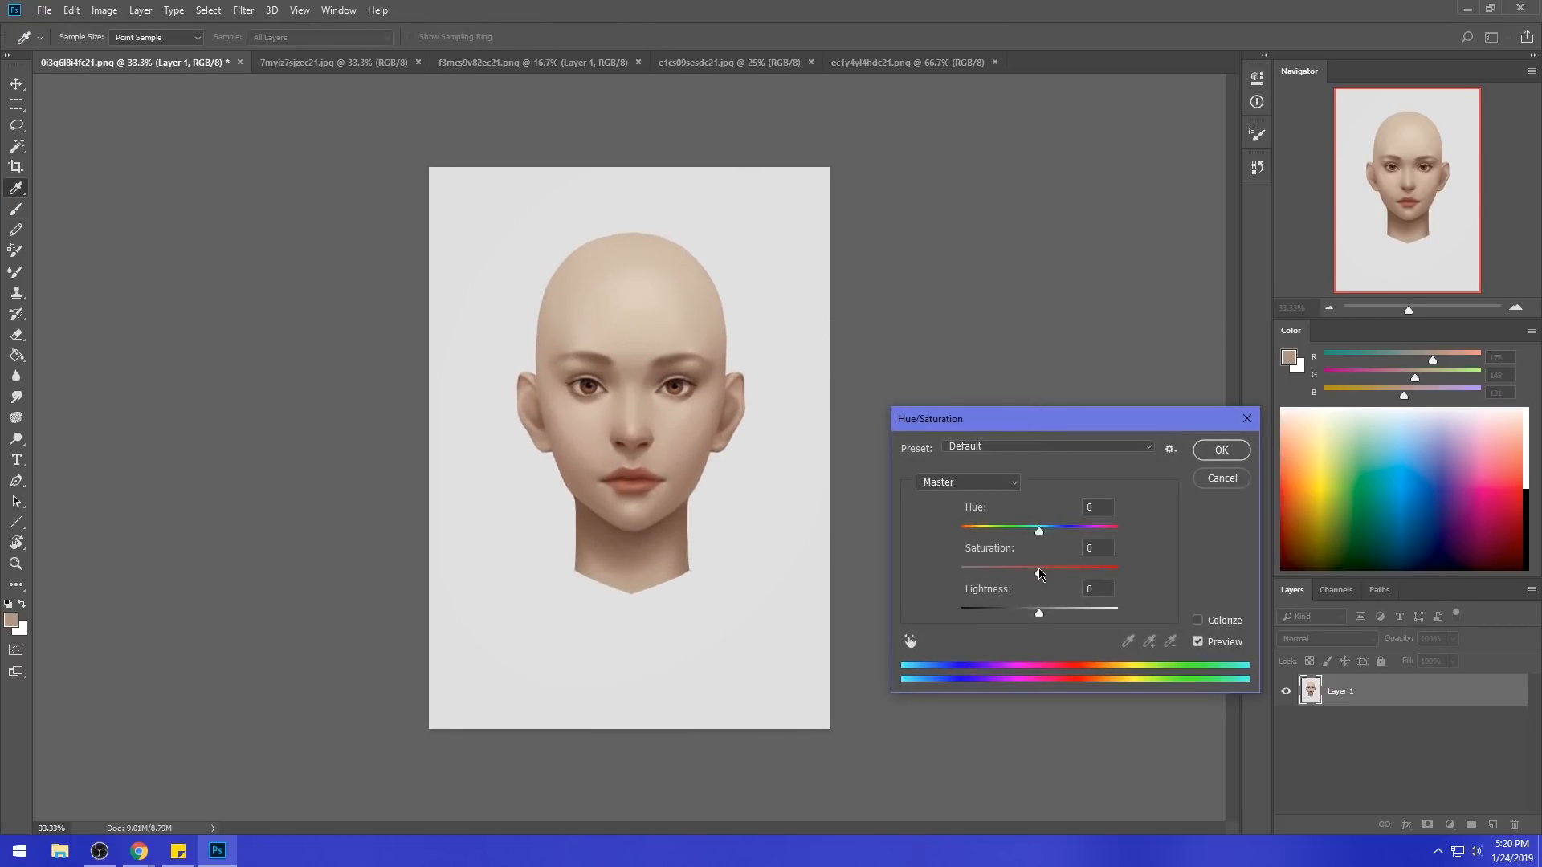
{"action": "left_click_drag", "start_coordinate": [1040, 533], "coordinate": [1039, 539]}
{"action": "type", "text": "0"}
{"action": "left_click_drag", "start_coordinate": [1038, 533], "coordinate": [1049, 576]}
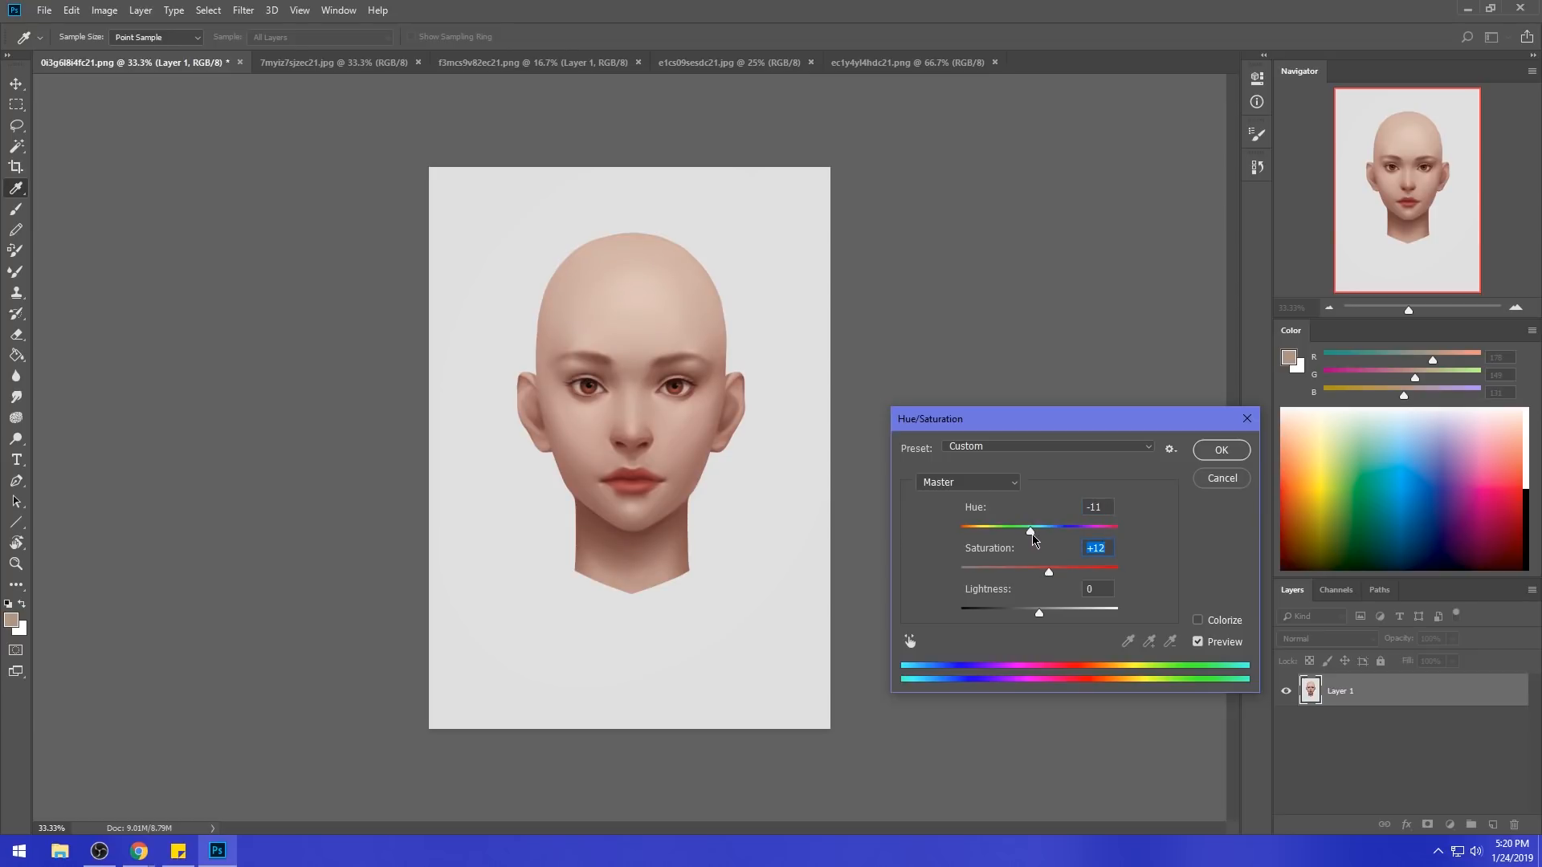
{"action": "left_click_drag", "start_coordinate": [1031, 533], "coordinate": [1035, 539]}
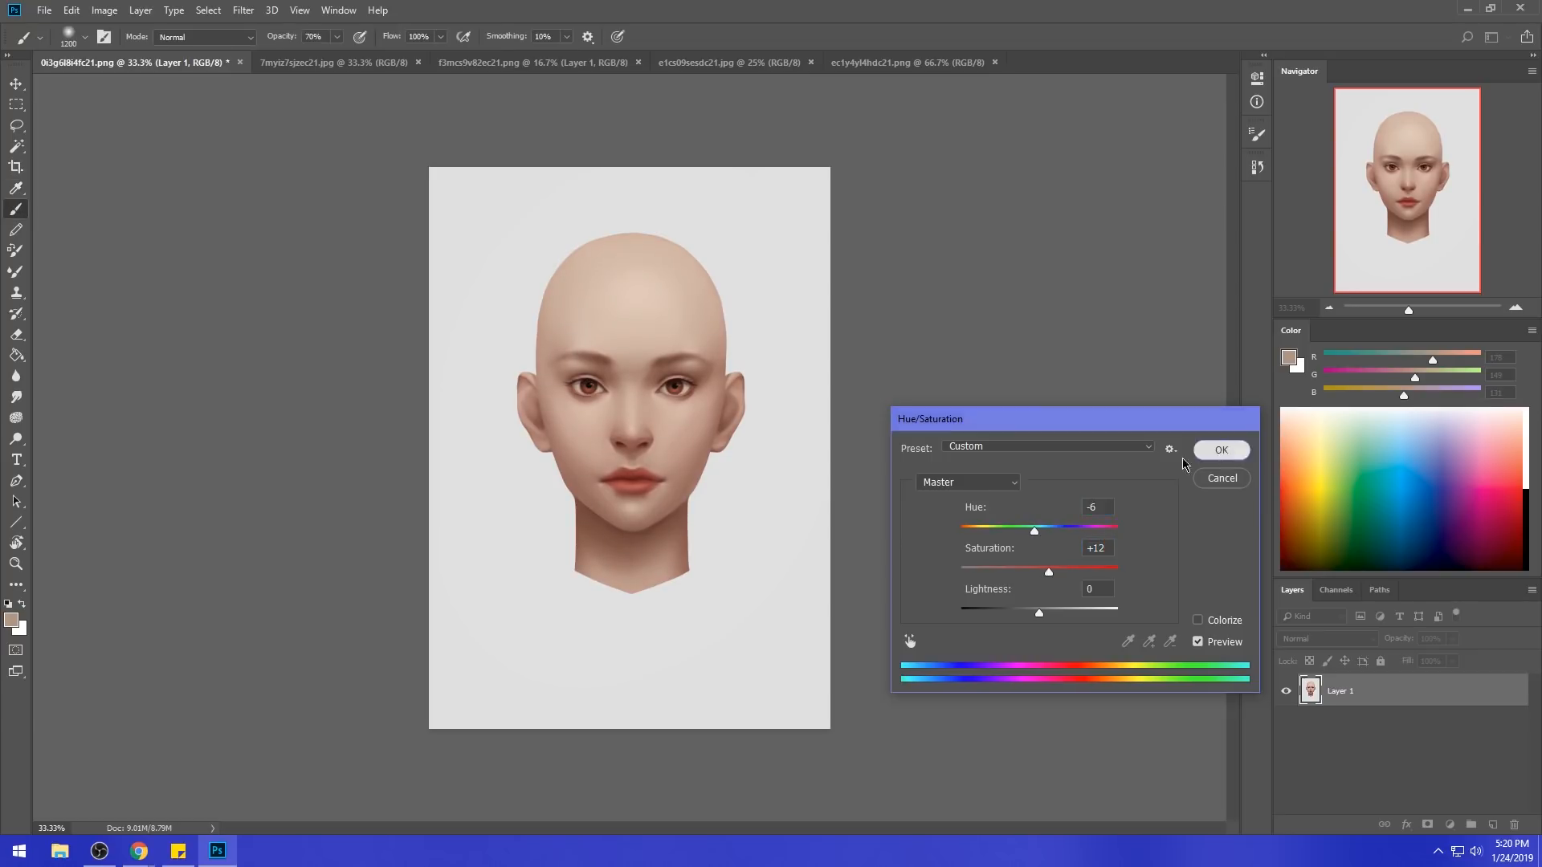
{"action": "left_click", "coordinate": [1220, 450]}
- Brighten the head with Levels by lowering the white input level to about 243
{"action": "key", "text": "ctrl+l"}
{"action": "left_click_drag", "start_coordinate": [1305, 514], "coordinate": [1296, 514]}
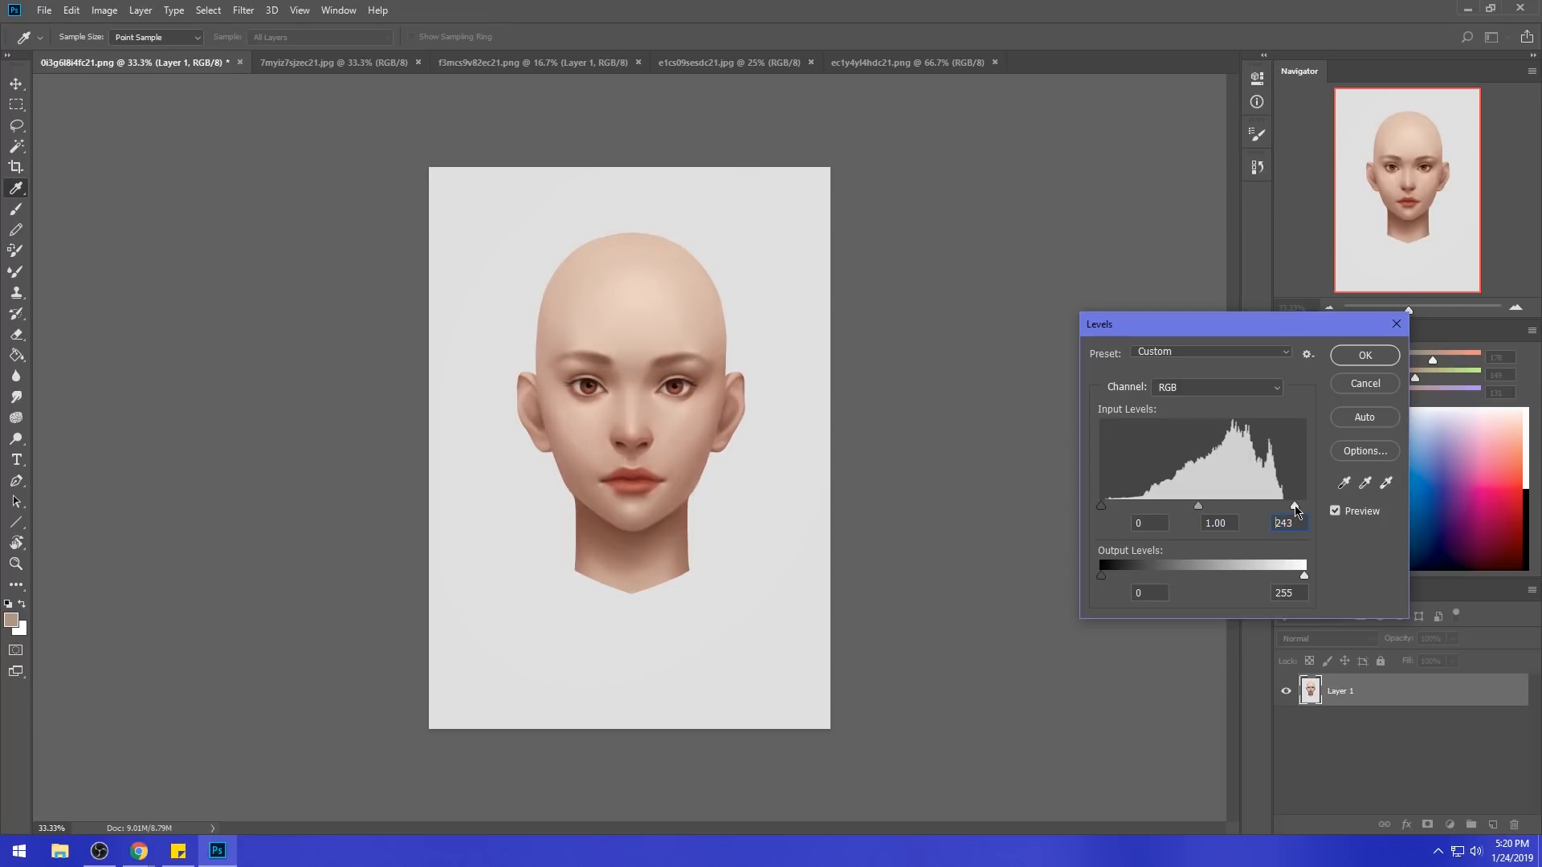
{"action": "left_click", "coordinate": [1365, 355]}
{"action": "key", "text": "b"}
{"action": "key", "text": "alt"}
- Apply a second Hue/Saturation adjustment that nudges the head's hue slightly toward yellow
{"action": "key", "text": "ctrl+u"}
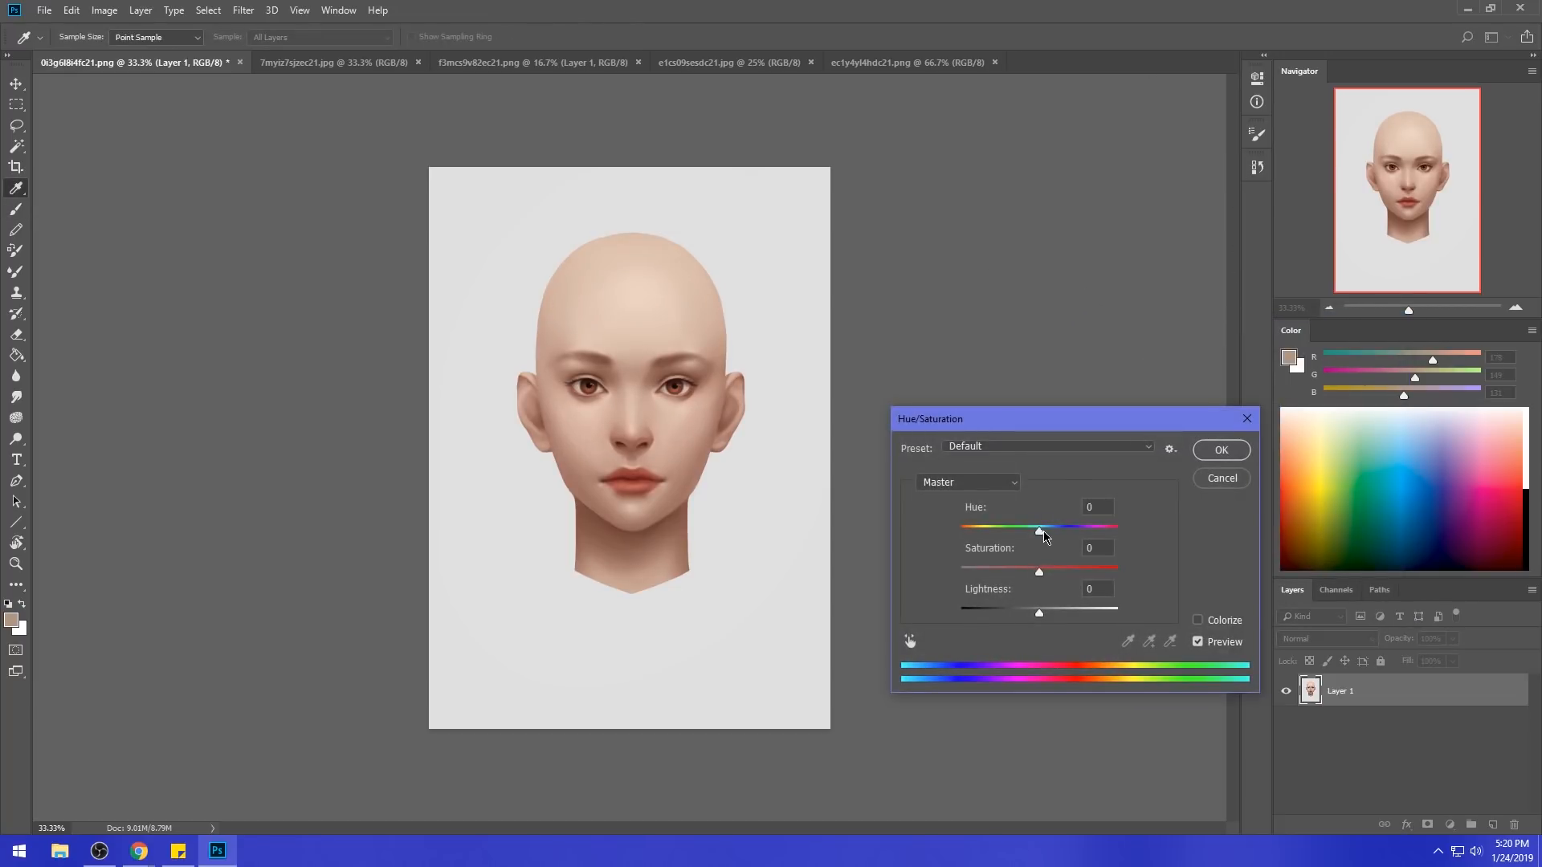
{"action": "left_click_drag", "start_coordinate": [1041, 531], "coordinate": [1045, 536]}
{"action": "left_click_drag", "start_coordinate": [1041, 534], "coordinate": [1043, 536]}
{"action": "left_click", "coordinate": [1221, 449]}
{"action": "key", "text": "b"}
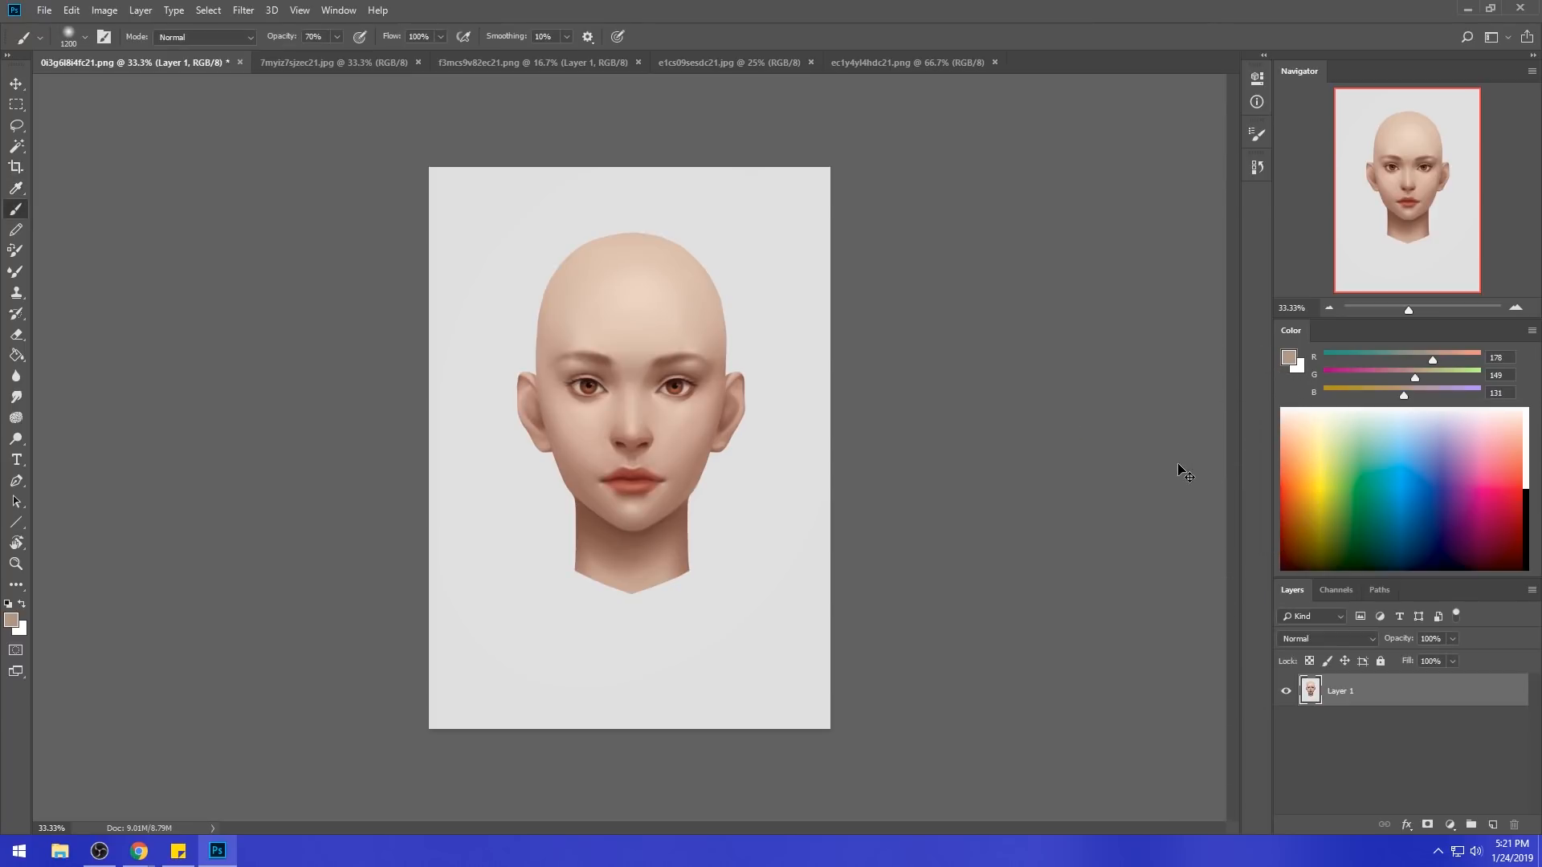
- Compare the portrait before and after the color adjustments through its history states, and return to the latest state
{"action": "left_click", "coordinate": [1257, 166]}
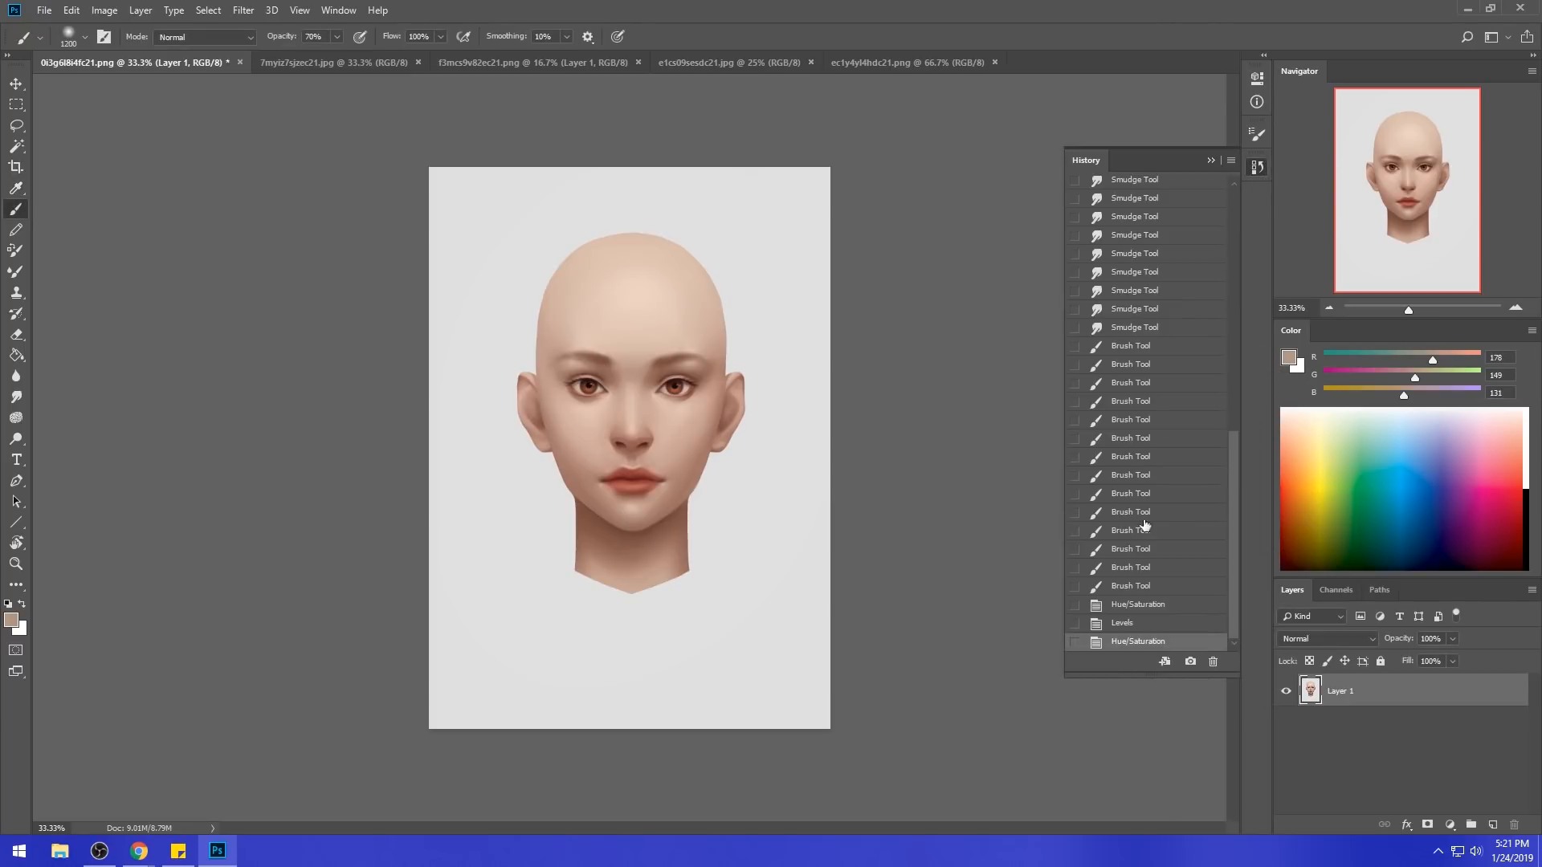
{"action": "left_click", "coordinate": [1128, 587]}
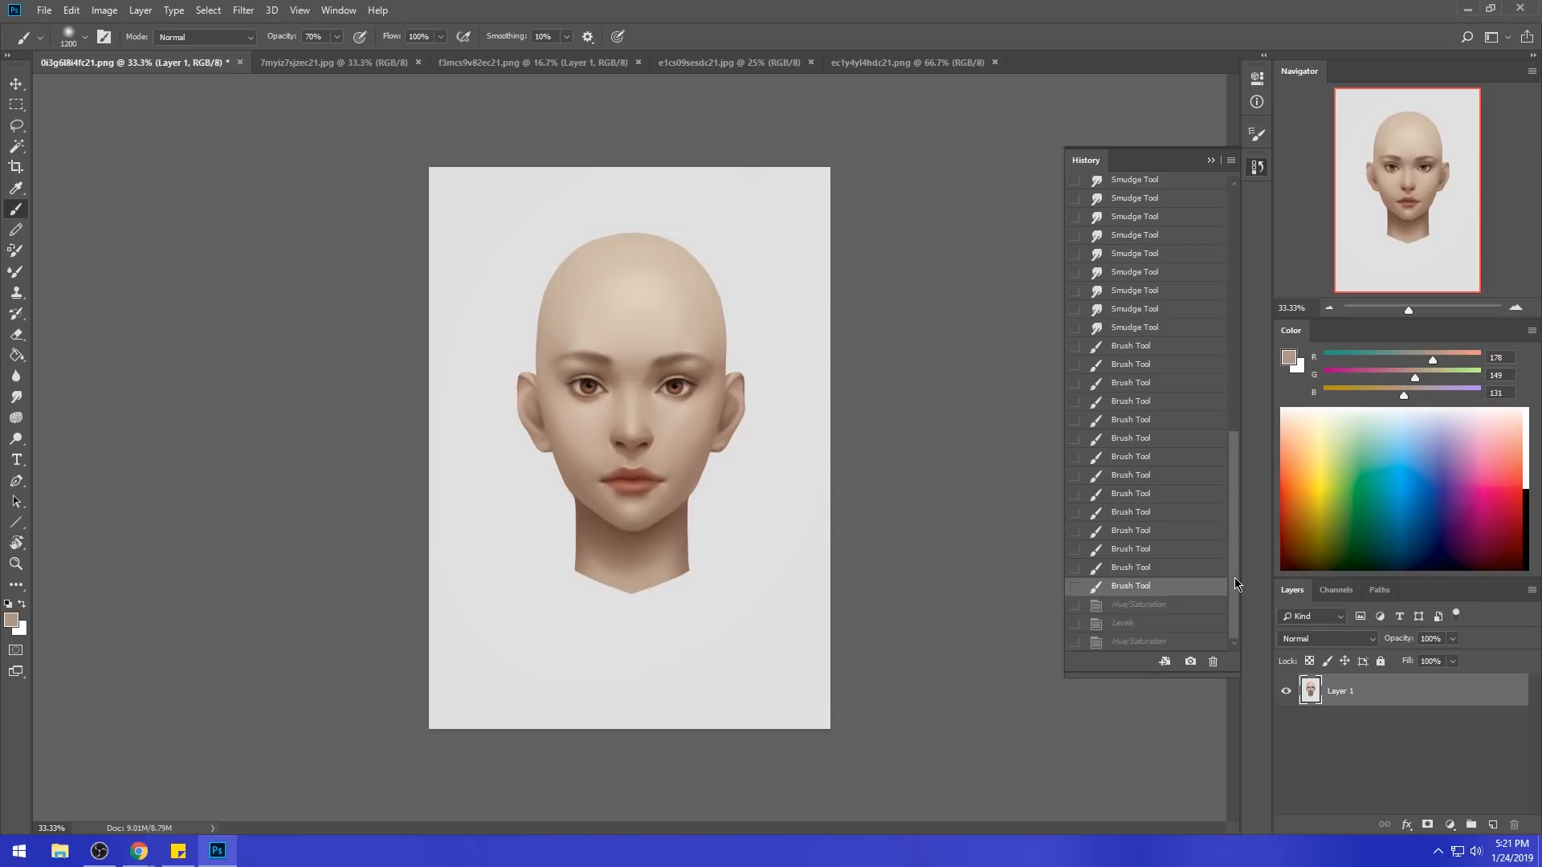
{"action": "mouse_move", "coordinate": [1237, 492]}
{"action": "left_mouse_down"}
{"action": "mouse_move", "coordinate": [1256, 238]}
{"action": "mouse_move", "coordinate": [1241, 464]}
{"action": "left_mouse_up"}
{"action": "left_click", "coordinate": [1149, 193]}
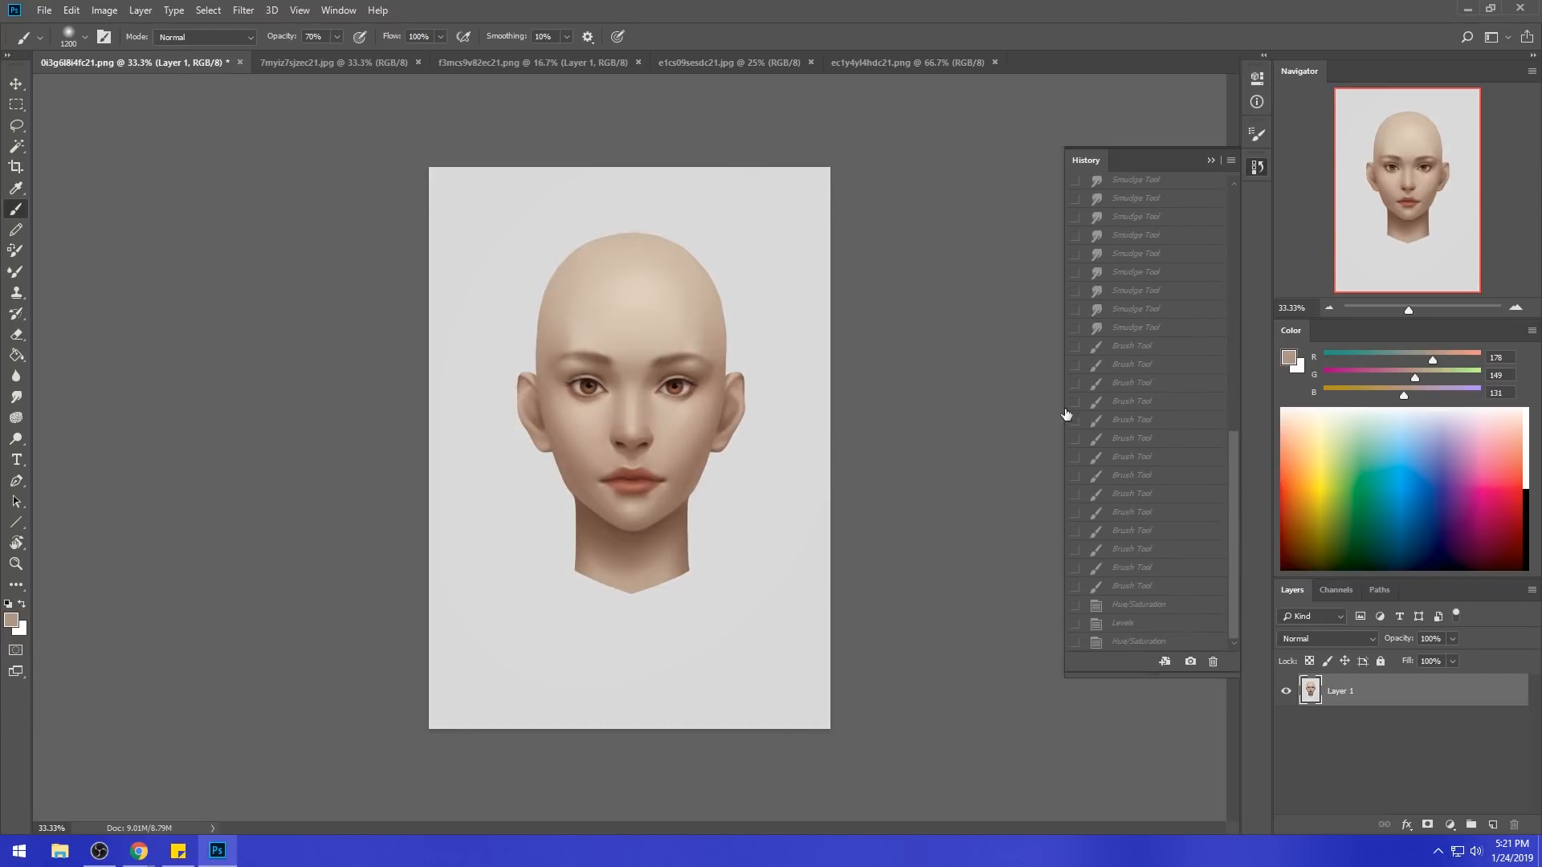
{"action": "left_click", "coordinate": [1132, 587]}
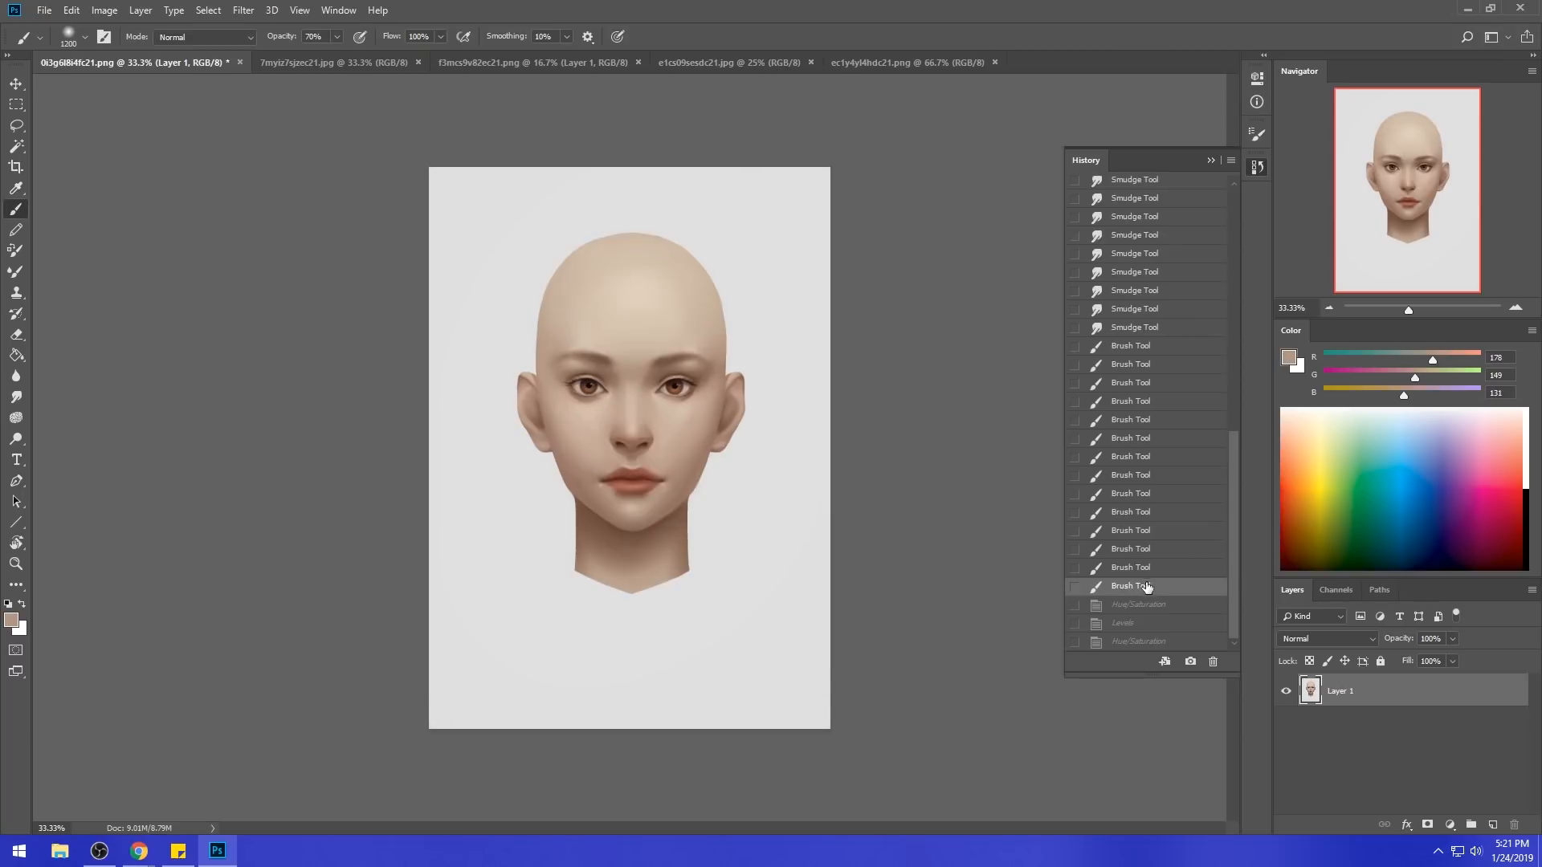
{"action": "left_click", "coordinate": [1141, 643]}
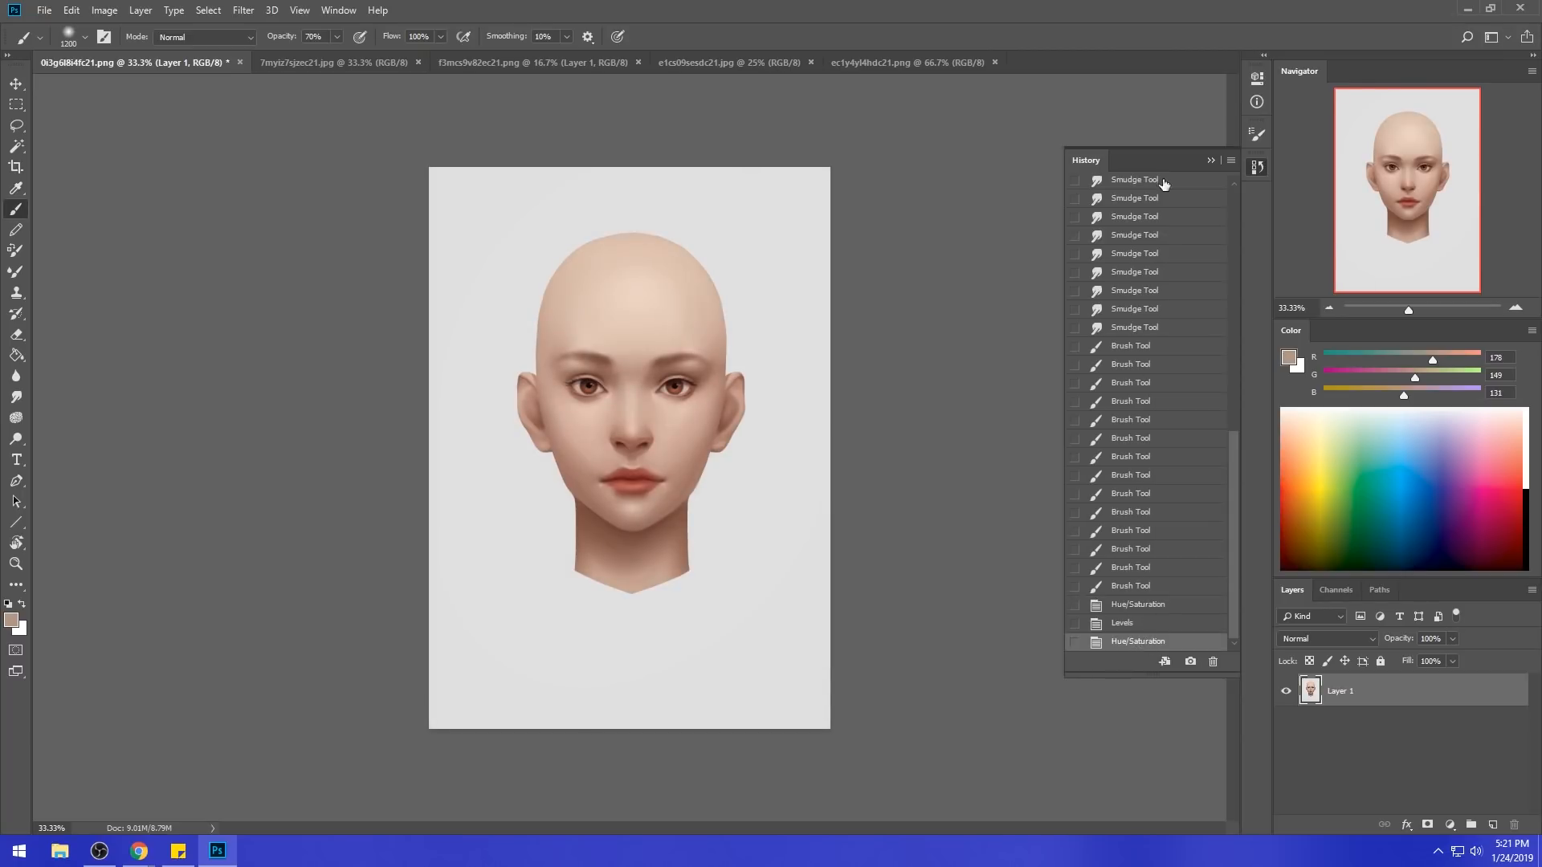
{"action": "left_click", "coordinate": [1210, 160]}
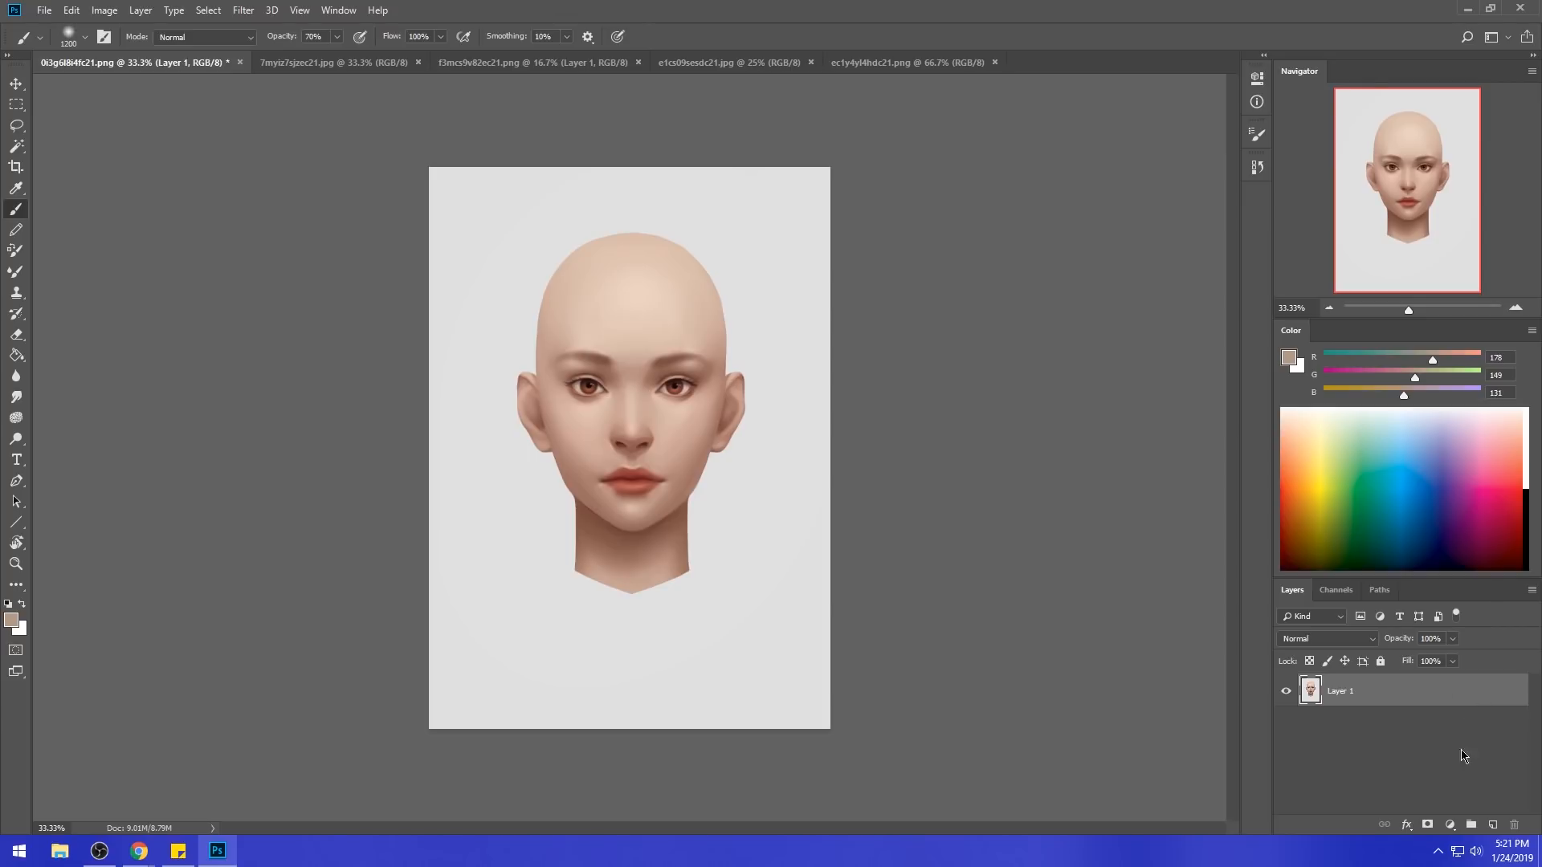
- Add a new layer and choose a pale skin color of RGB 233, 218, 206 for the brush
{"action": "left_click", "coordinate": [1492, 824]}
{"action": "left_click", "coordinate": [1288, 358]}
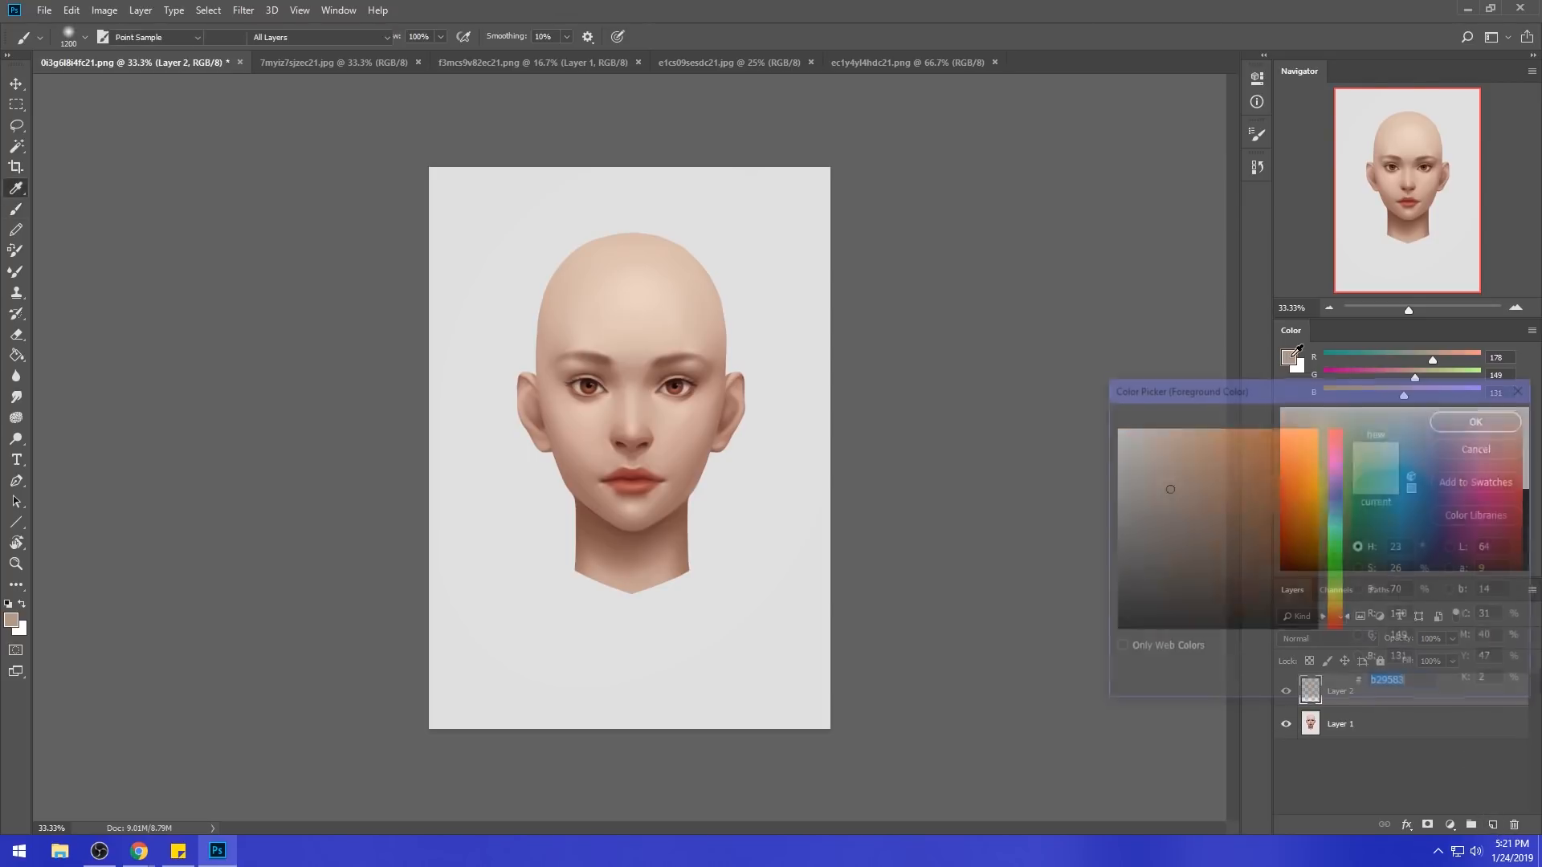
{"action": "left_click", "coordinate": [684, 414]}
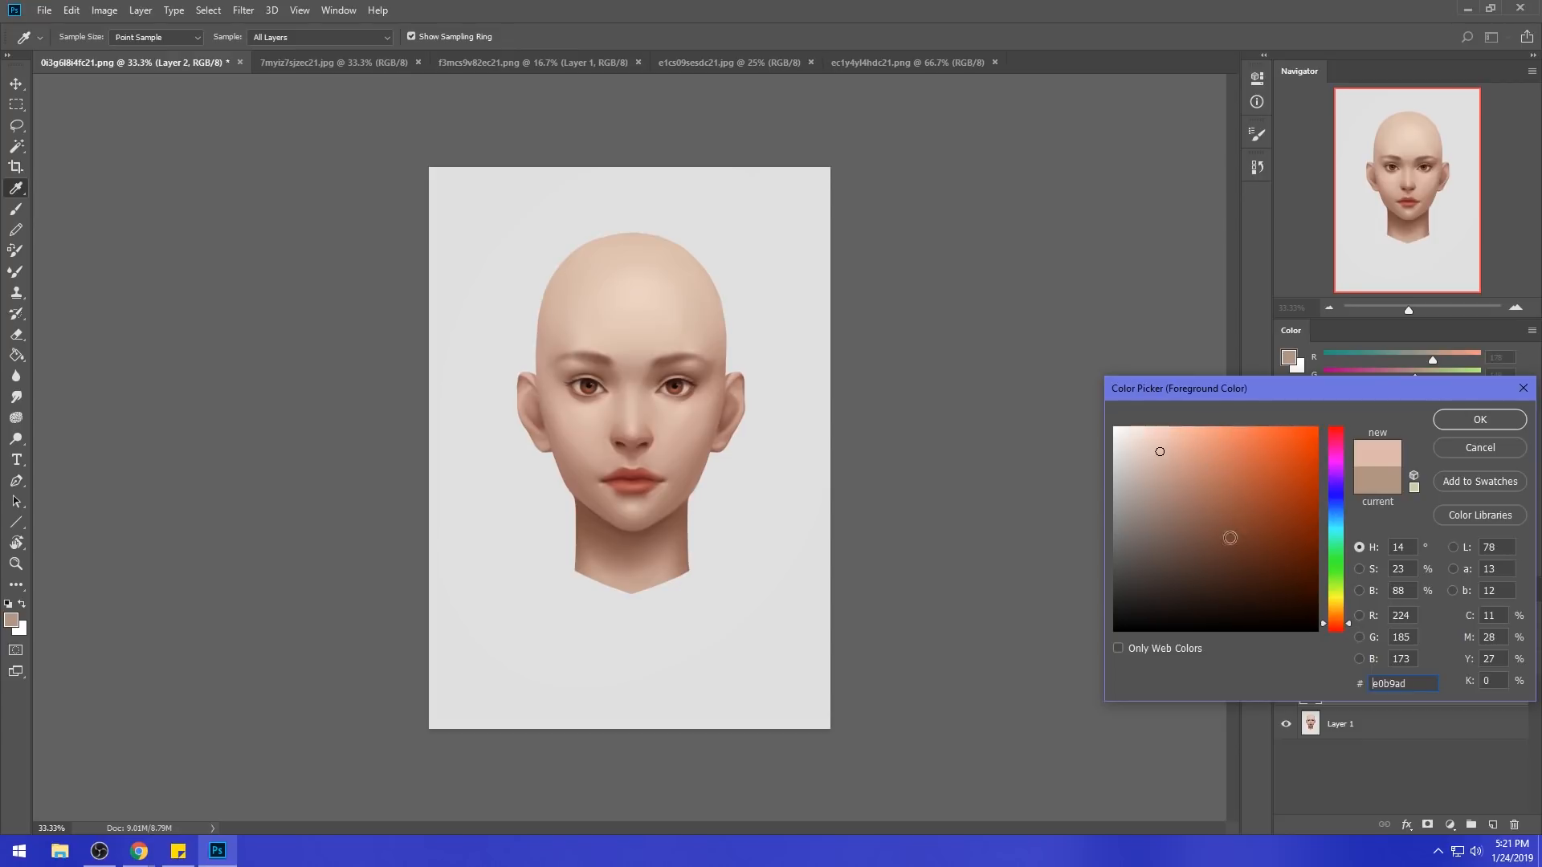
{"action": "left_click", "coordinate": [682, 399]}
{"action": "left_click_drag", "start_coordinate": [1161, 450], "coordinate": [1140, 443]}
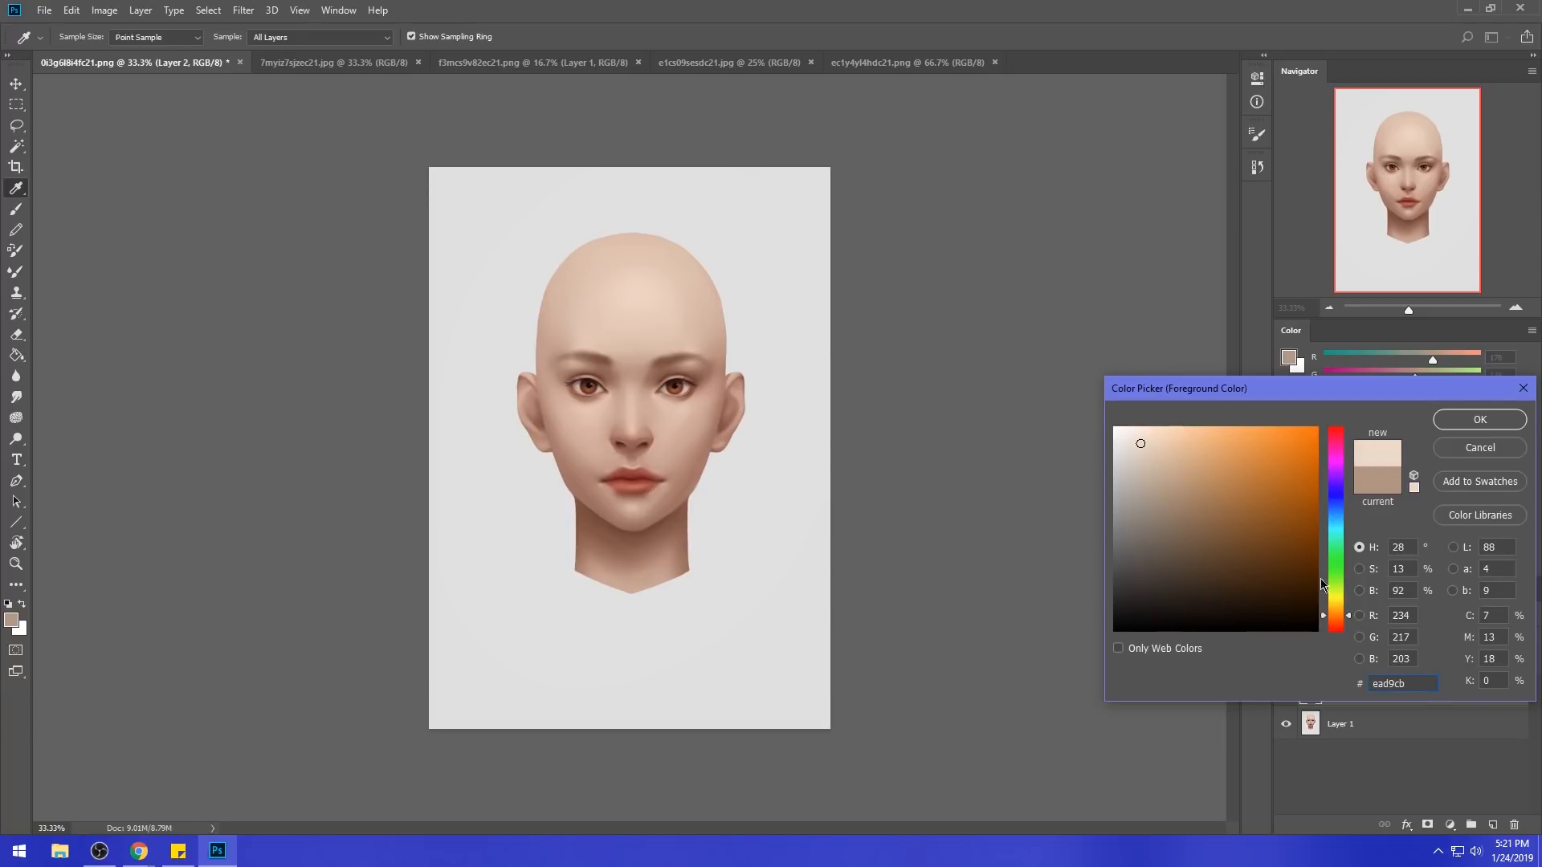
{"action": "left_click_drag", "start_coordinate": [1148, 445], "coordinate": [1141, 440]}
{"action": "left_click", "coordinate": [1480, 420]}
{"action": "key", "text": "b"}
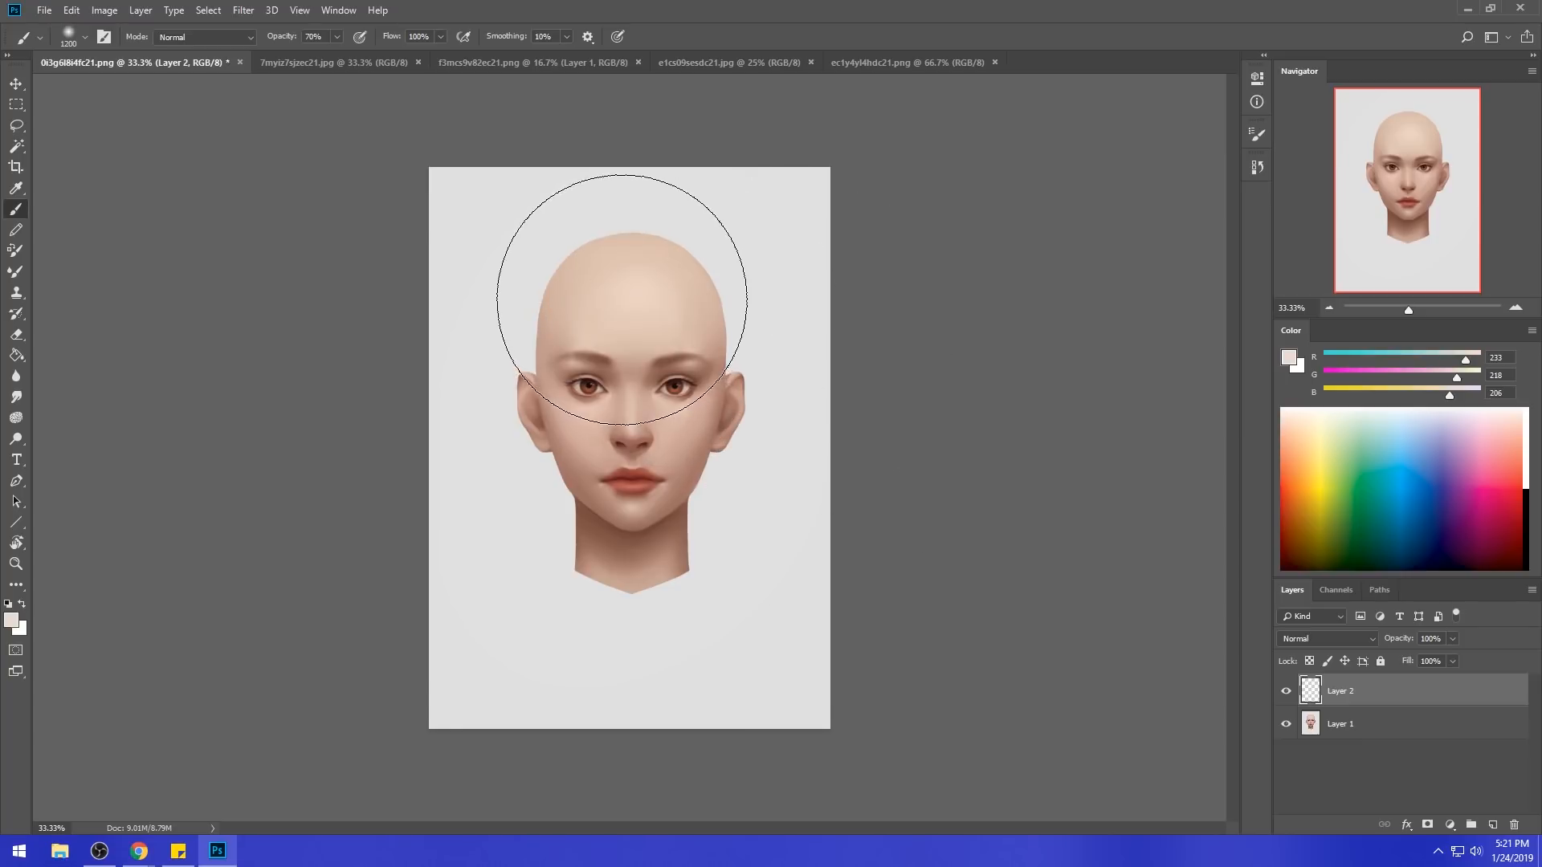
- Merge the new layer down into Layer 1, and set the brush to 900 px and 83% opacity
{"action": "right_click", "coordinate": [1336, 695]}
{"action": "left_click", "coordinate": [1400, 483]}
{"action": "key", "text": "bracketleft"}
{"action": "key", "text": "bracketleft"}
{"action": "key", "text": "bracketleft"}
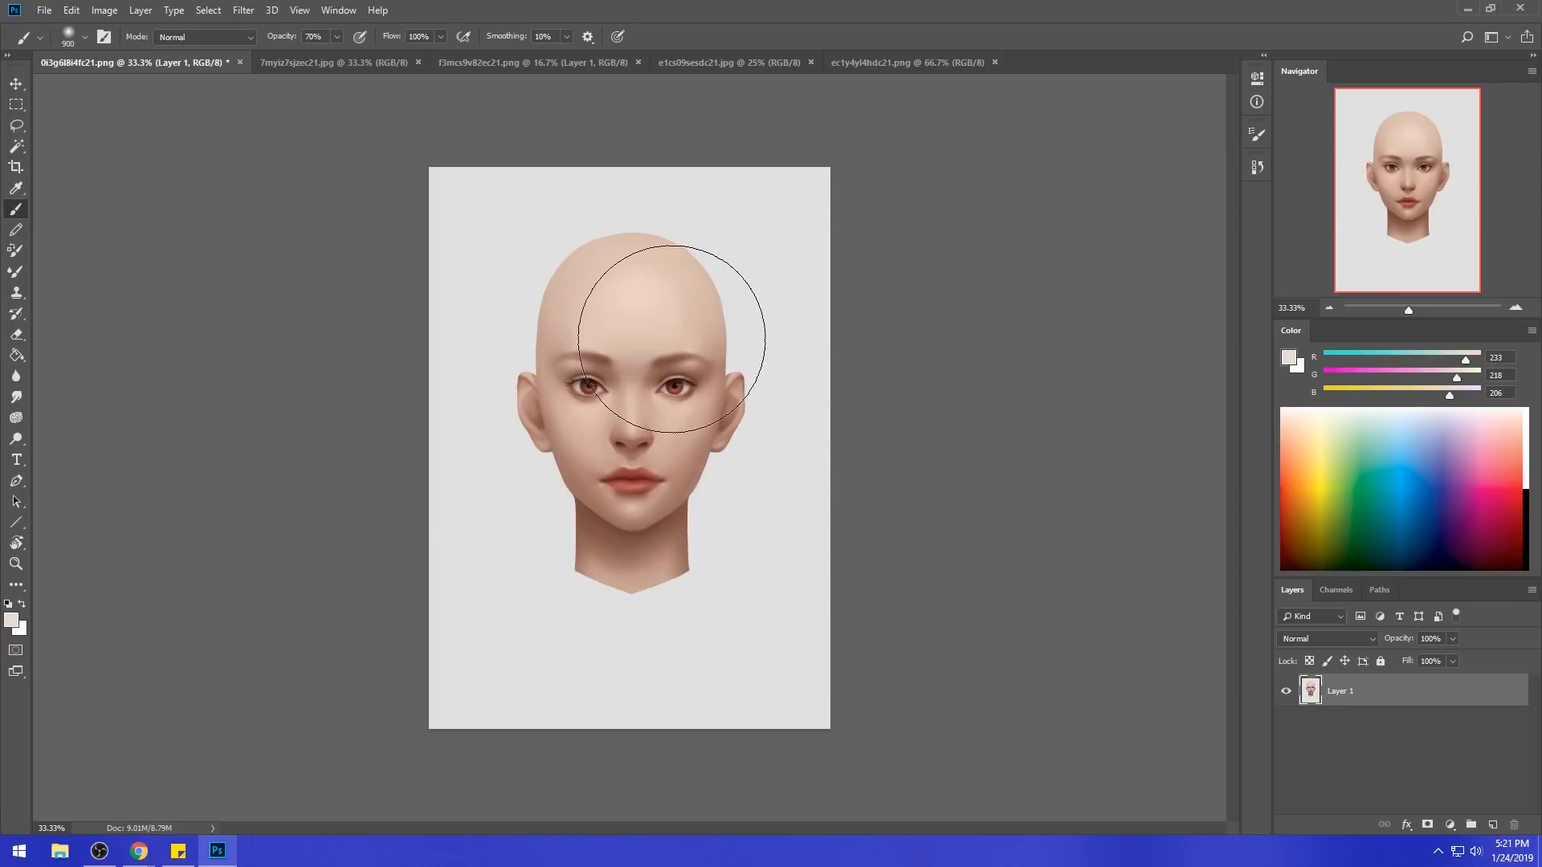
{"action": "left_click_drag", "start_coordinate": [336, 36], "coordinate": [353, 49]}
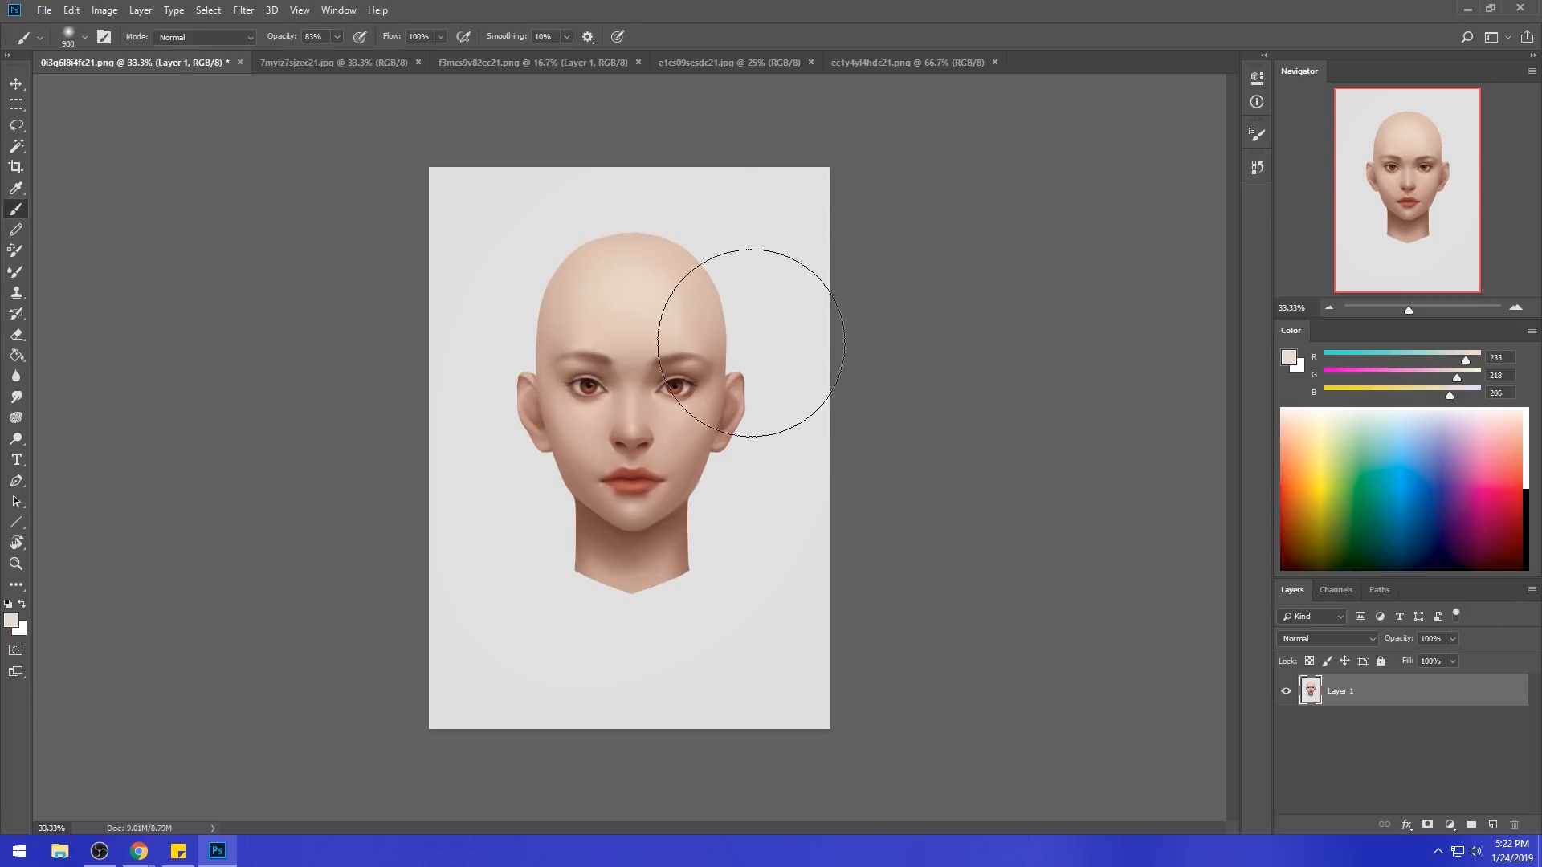
- Brush the pale skin color softly onto the forehead, adjusting the brush size and finishing at 800 px
{"action": "key", "text": "bracketleft"}
{"action": "key", "text": "bracketleft"}
{"action": "key", "text": "bracketleft"}
{"action": "key", "text": "bracketleft"}
{"action": "key", "text": "bracketleft"}
{"action": "key", "text": "bracketleft"}
{"action": "key", "text": "bracketleft"}
{"action": "key", "text": "bracketright"}
{"action": "key", "text": "bracketright"}
{"action": "key", "text": "bracketright"}
{"action": "key", "text": "bracketright"}
{"action": "key", "text": "bracketright"}
{"action": "key", "text": "bracketright"}
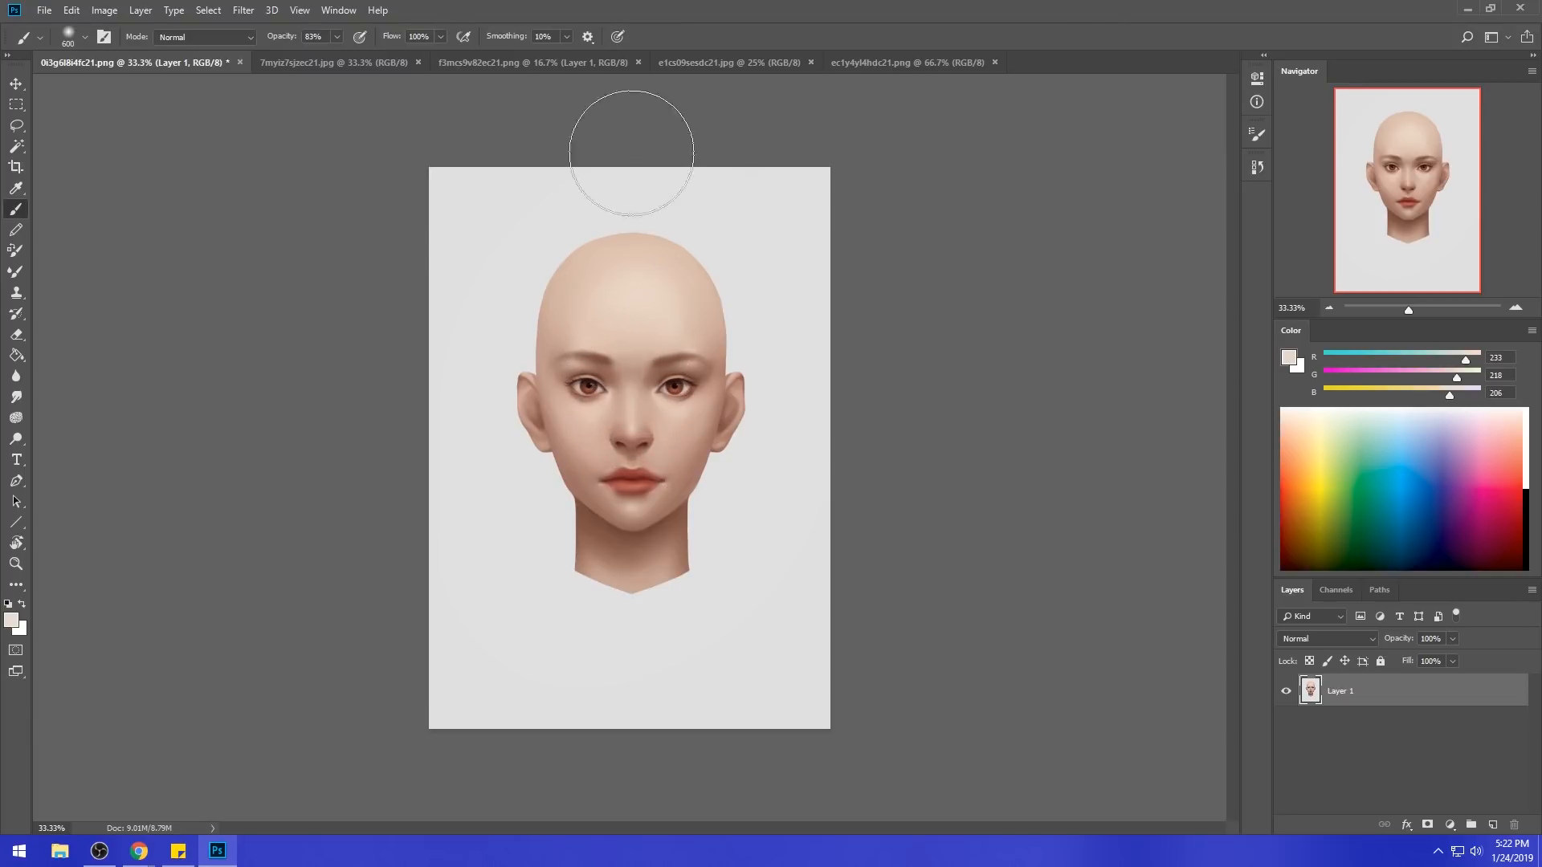
{"action": "key", "text": "bracketright"}
{"action": "key", "text": "bracketright"}
{"action": "mouse_move", "coordinate": [638, 307]}
{"action": "left_mouse_down"}
{"action": "mouse_move", "coordinate": [619, 241]}
{"action": "mouse_move", "coordinate": [599, 256]}
{"action": "left_mouse_up"}
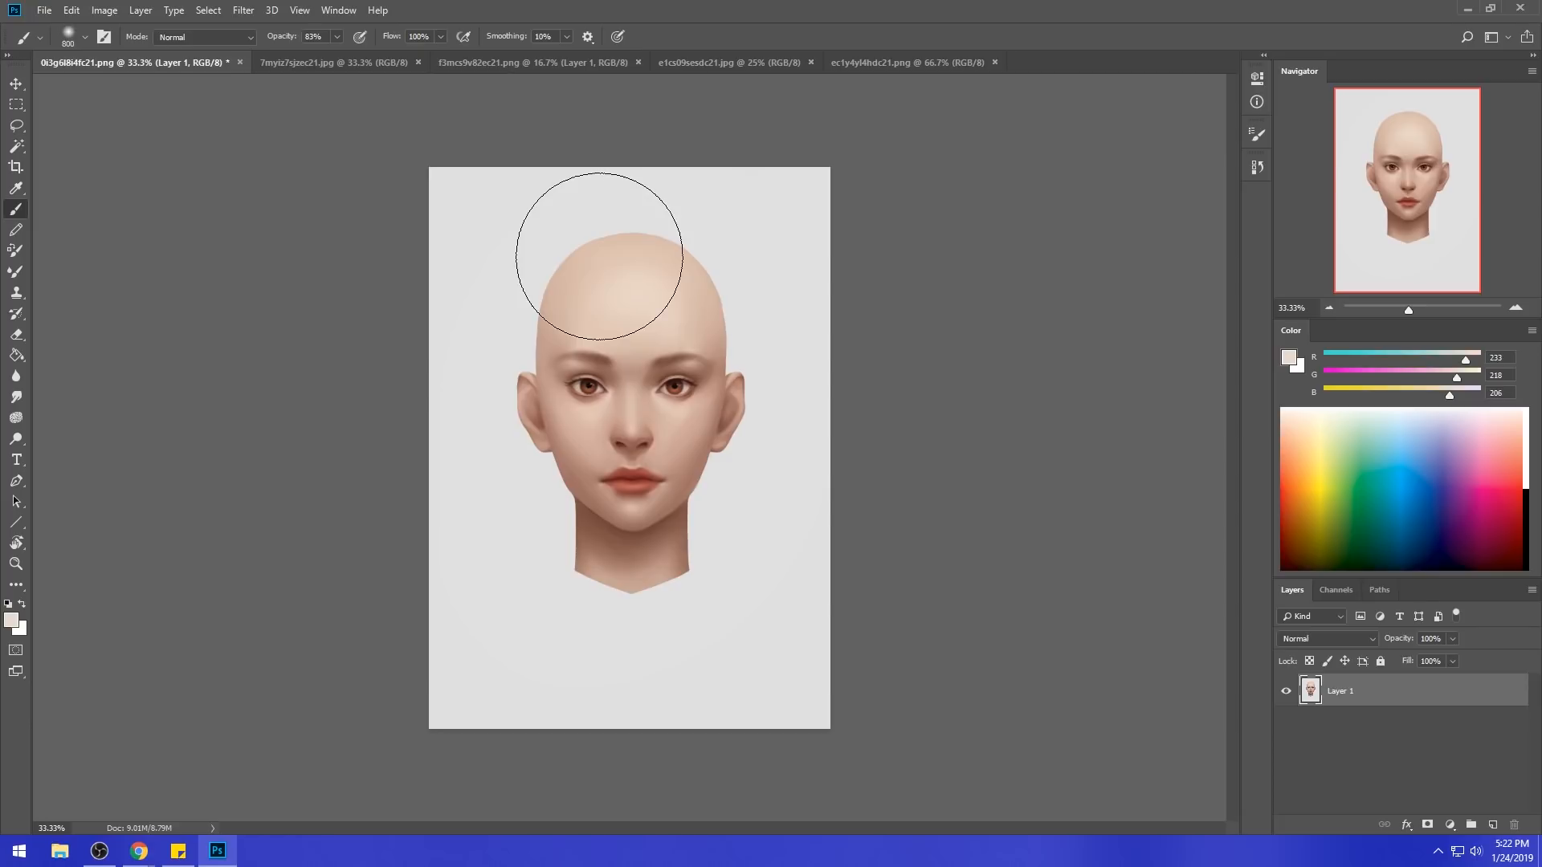
{"action": "left_click", "coordinate": [98, 845]}
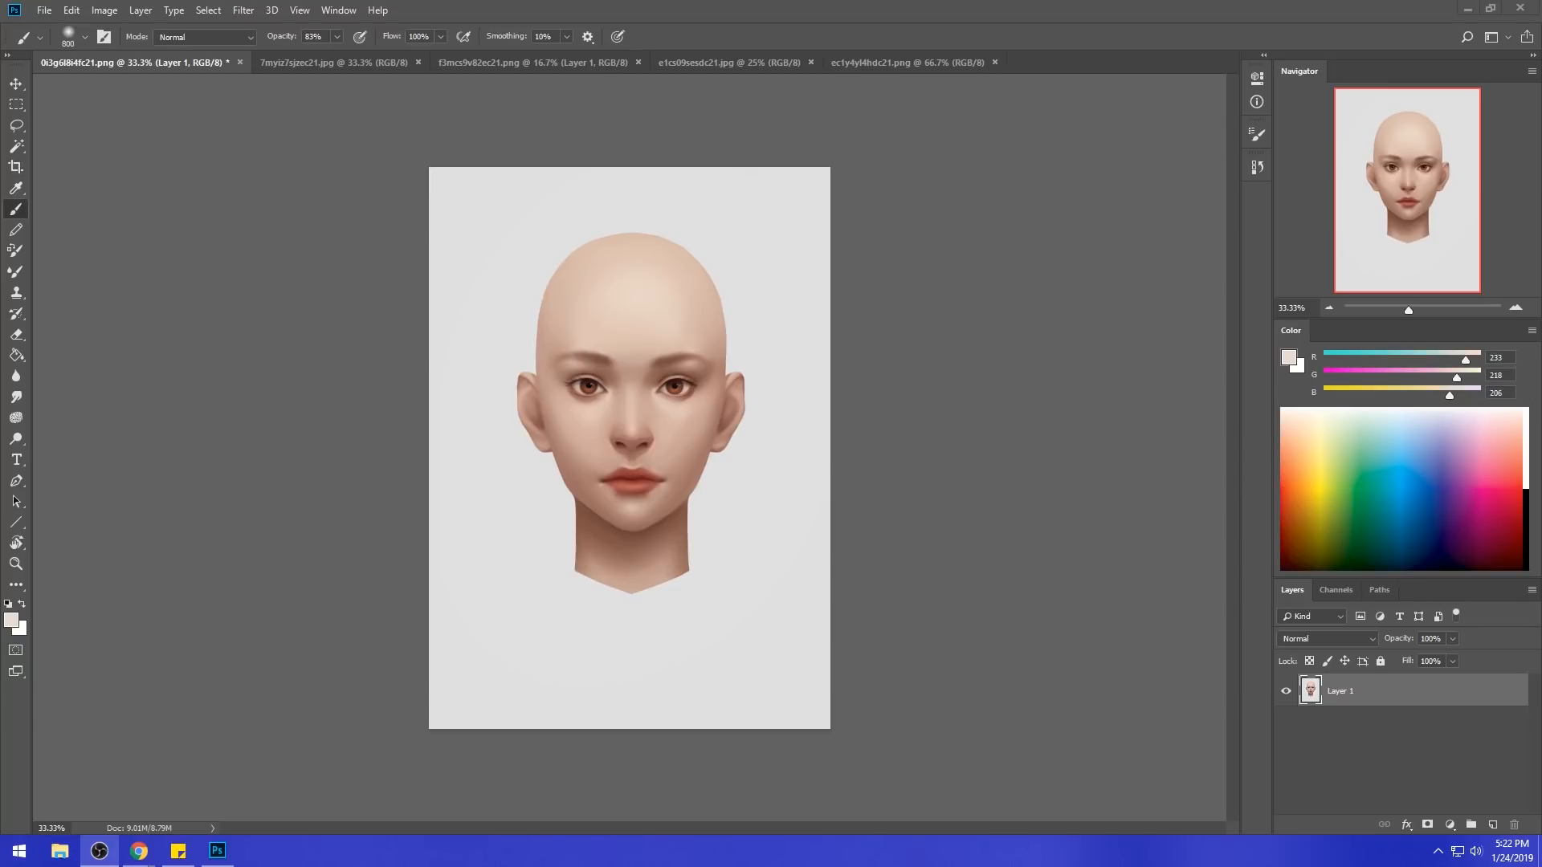
{"action": "left_click", "coordinate": [843, 413]}
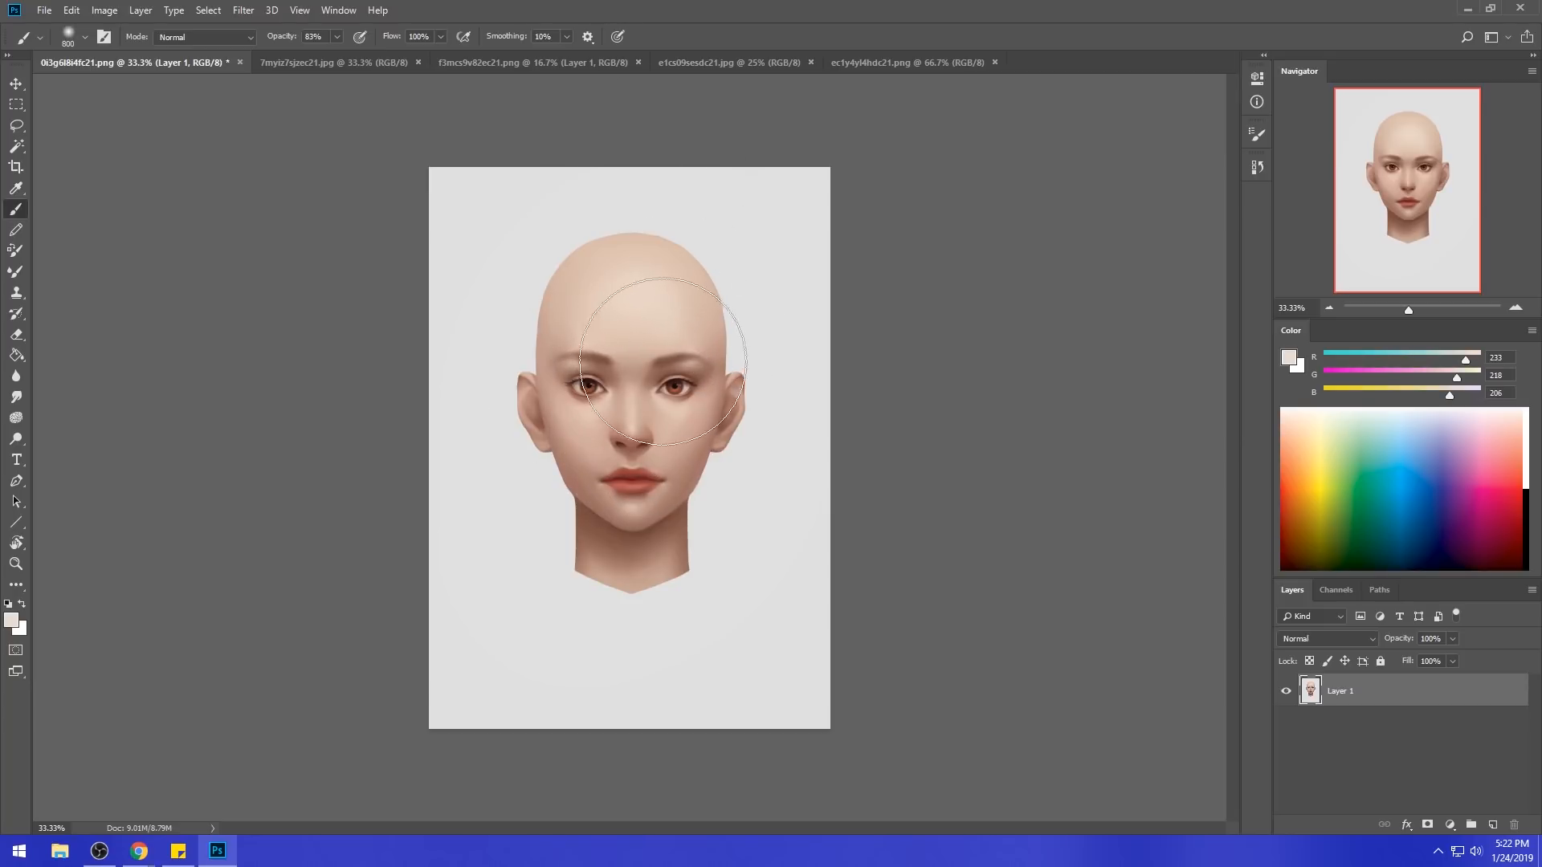
- Adjust the soft brush to 600 px for pale highlights on the lower face
{"action": "key", "text": "bracketleft"}
{"action": "key", "text": "bracketleft"}
{"action": "key", "text": "bracketleft"}
{"action": "key", "text": "bracketleft"}
{"action": "key", "text": "bracketleft"}
{"action": "key", "text": "bracketleft"}
{"action": "key", "text": "bracketright"}
{"action": "key", "text": "bracketright"}
{"action": "key", "text": "bracketright"}
{"action": "key", "text": "bracketright"}
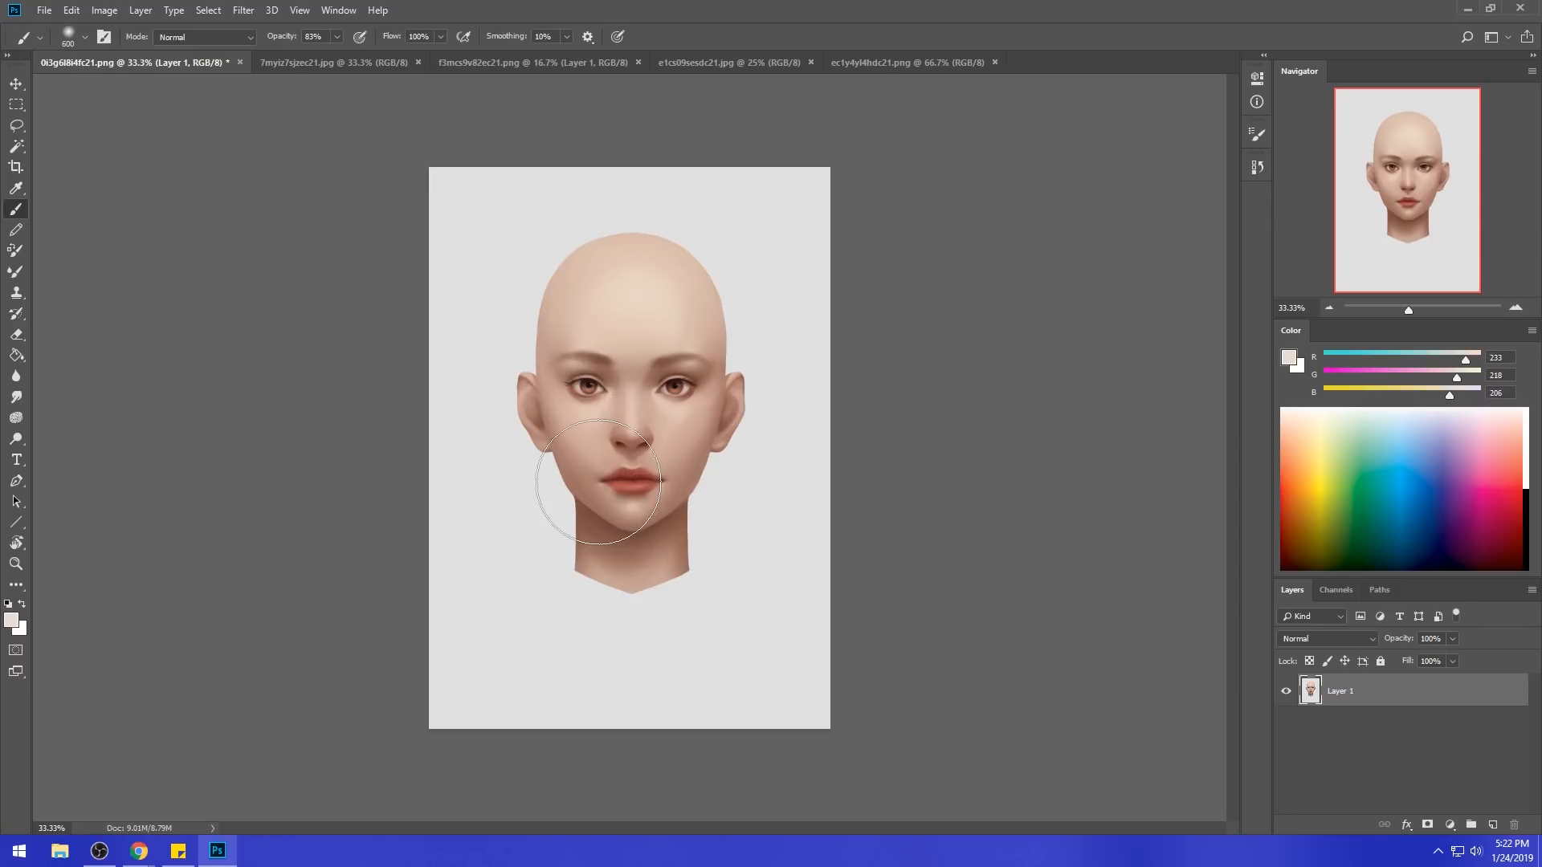
- Brush soft pale highlights onto the face with smaller brush sizes, returning the brush to 600 px
{"action": "key", "text": "bracketleft"}
{"action": "key", "text": "bracketleft"}
{"action": "key", "text": "bracketleft"}
{"action": "key", "text": "bracketleft"}
{"action": "key", "text": "bracketright"}
{"action": "key", "text": "bracketright"}
{"action": "key", "text": "bracketright"}
{"action": "key", "text": "bracketright"}
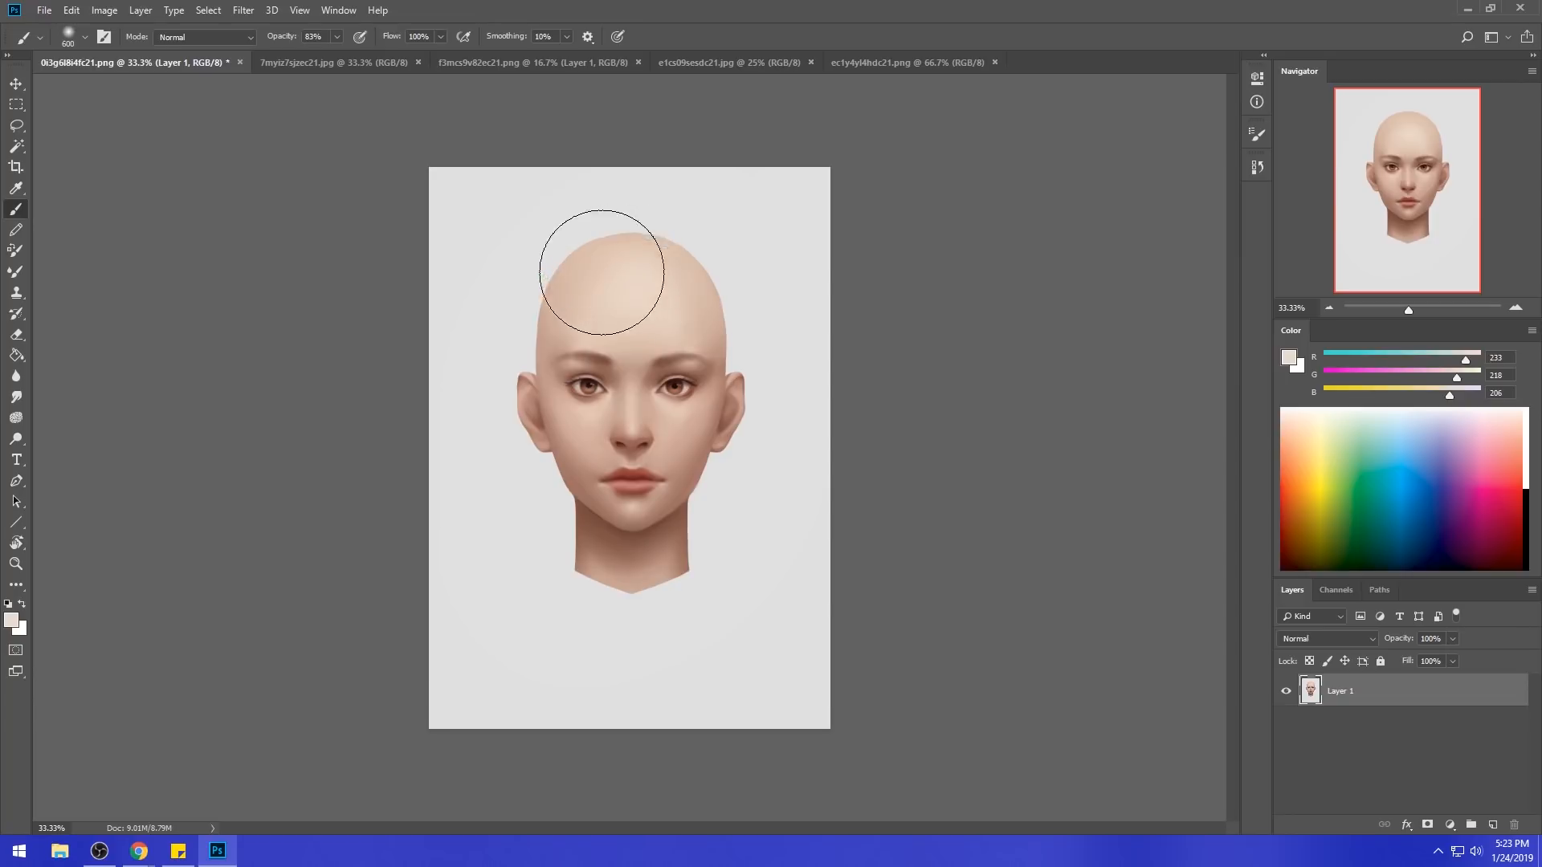
- Change the foreground color to RGB 235, 219, 206 and reduce the brush size for facial highlights
{"action": "left_click", "coordinate": [1295, 358]}
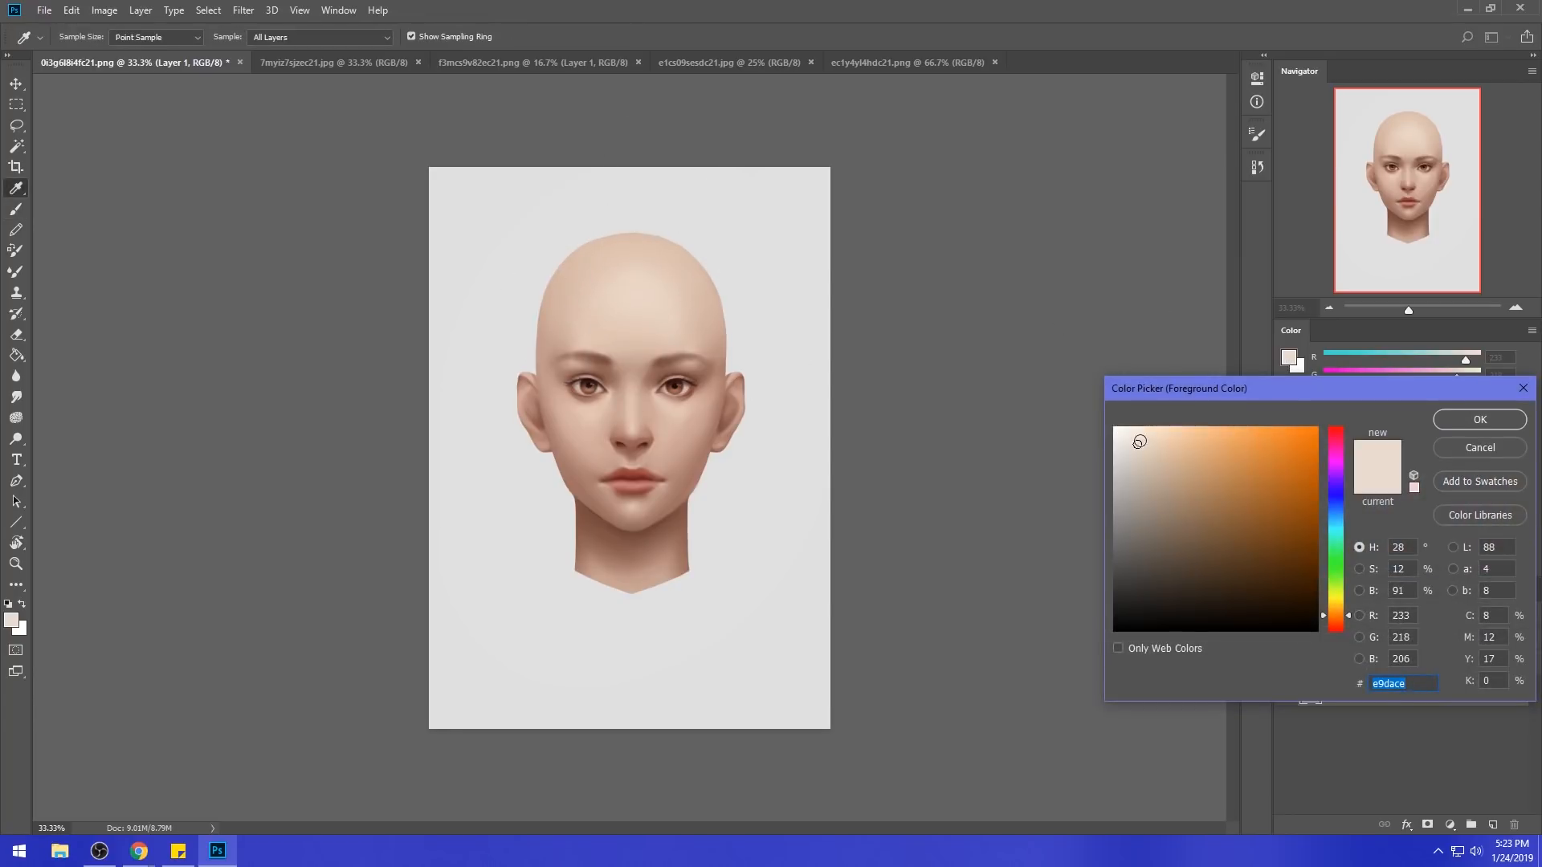
{"action": "left_click", "coordinate": [1468, 418]}
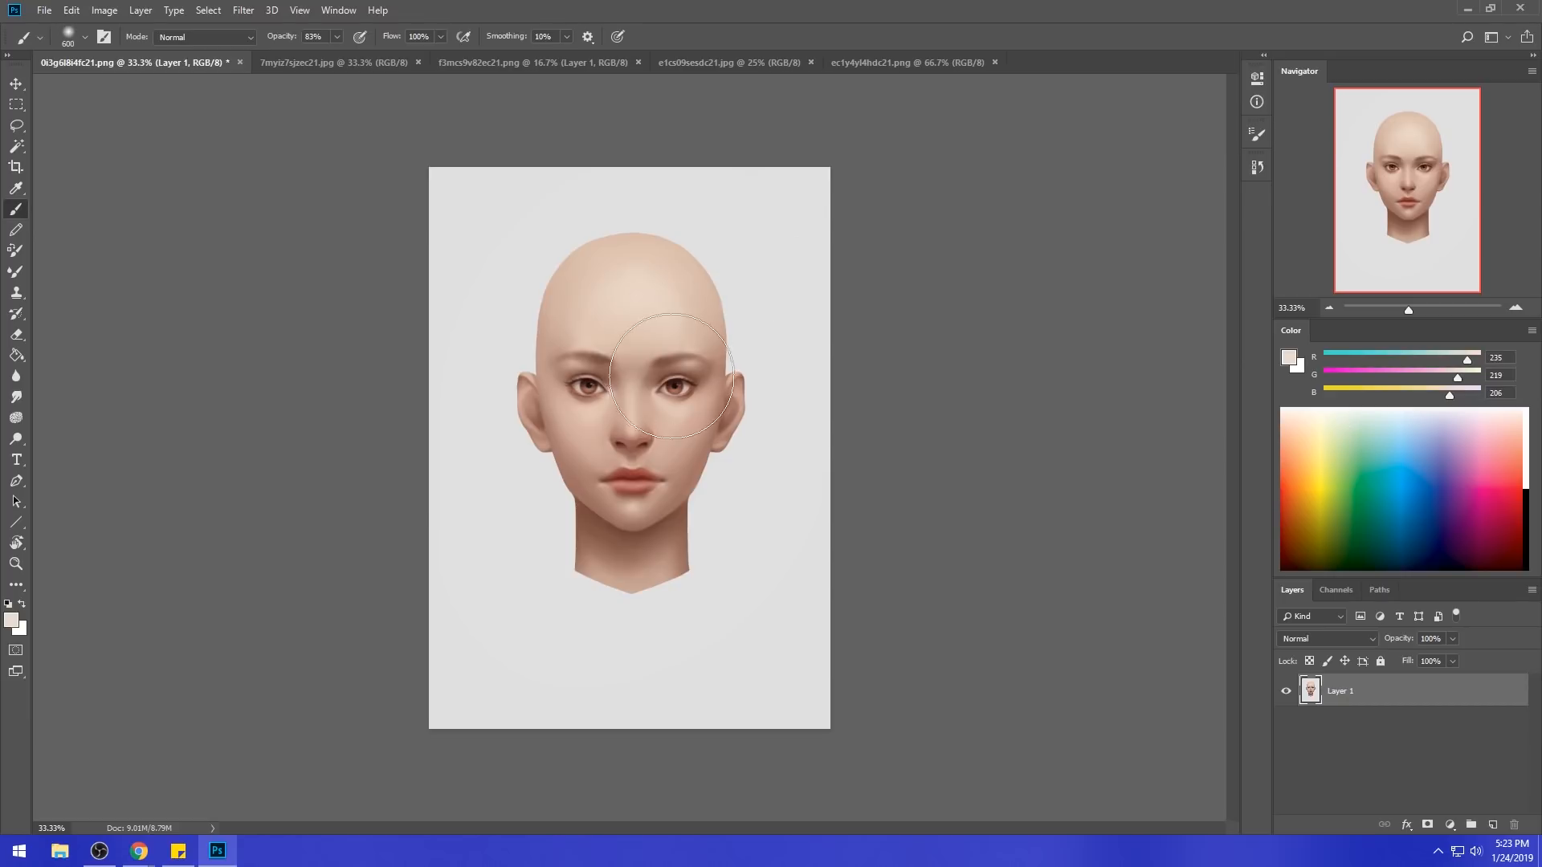
{"action": "key", "text": "bracketleft"}
{"action": "key", "text": "bracketleft"}
- Softly brush the pale skin color around the nose and cheeks, adjusting the brush opacity and size
{"action": "left_click", "coordinate": [337, 37]}
{"action": "key", "text": "bracketright"}
{"action": "key", "text": "bracketright"}
{"action": "key", "text": "bracketright"}
{"action": "key", "text": "bracketright"}
{"action": "key", "text": "bracketleft"}
{"action": "key", "text": "bracketright"}
{"action": "key", "text": "bracketleft"}
{"action": "left_click", "coordinate": [333, 36]}
{"action": "left_click", "coordinate": [665, 448]}
{"action": "left_click_drag", "start_coordinate": [611, 440], "coordinate": [631, 446]}
- Prepare the brush for detail around the eyes at 78% opacity and 70 px
{"action": "key", "text": "z"}
{"action": "left_click", "coordinate": [629, 426]}
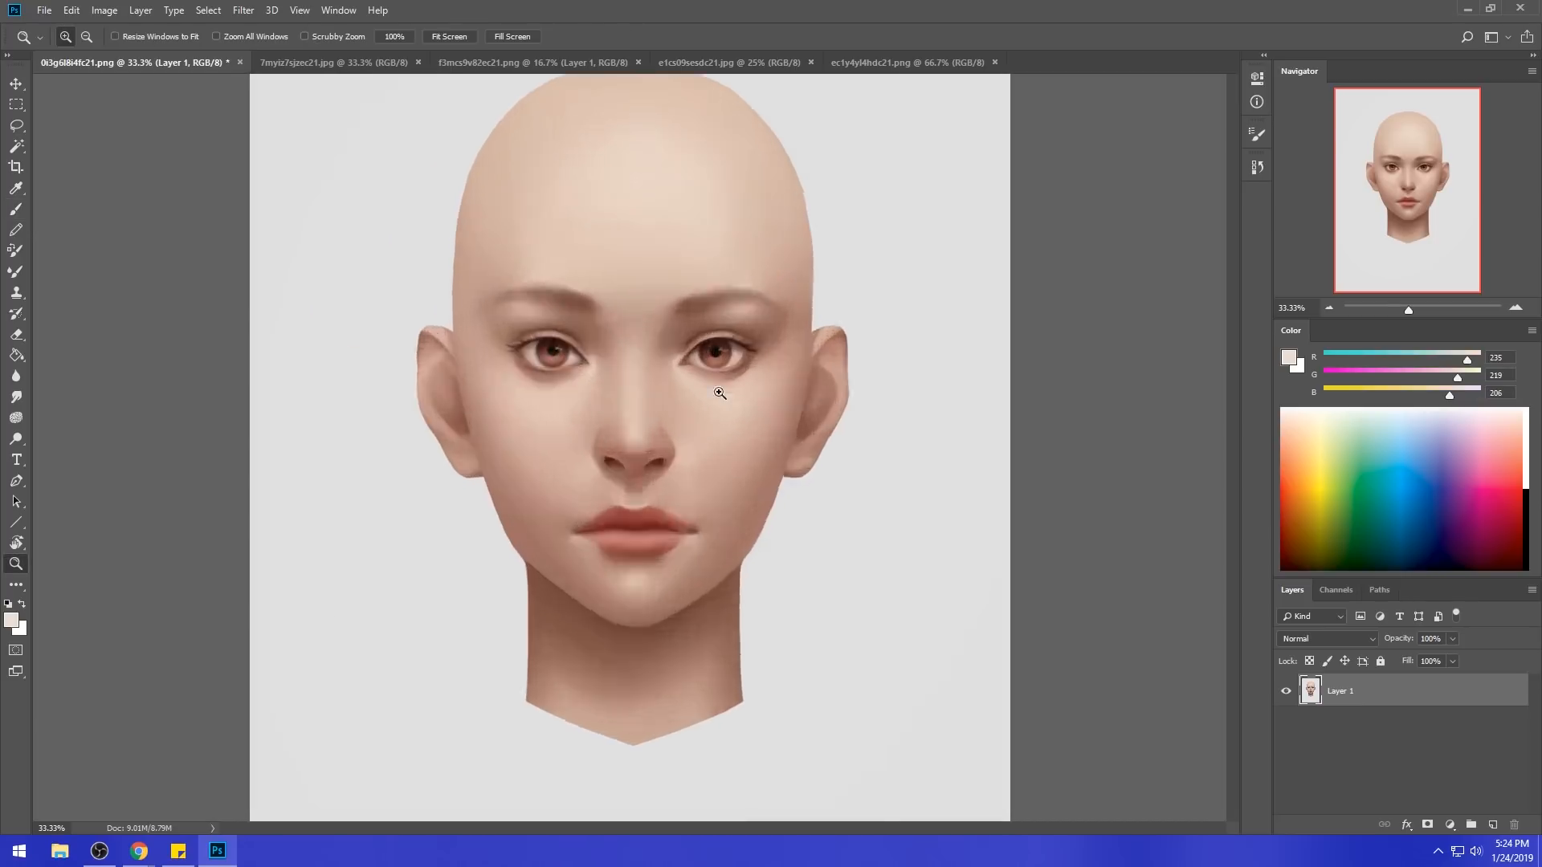
{"action": "left_click", "coordinate": [720, 393]}
{"action": "key", "text": "b"}
{"action": "left_click_drag", "start_coordinate": [336, 42], "coordinate": [382, 58]}
{"action": "key", "text": "bracketleft"}
{"action": "key", "text": "bracketleft"}
{"action": "key", "text": "bracketleft"}
{"action": "key", "text": "bracketleft"}
{"action": "key", "text": "bracketleft"}
{"action": "key", "text": "bracketleft"}
{"action": "key", "text": "bracketleft"}
{"action": "key", "text": "bracketleft"}
{"action": "key", "text": "bracketleft"}
{"action": "key", "text": "bracketleft"}
{"action": "key", "text": "bracketleft"}
{"action": "key", "text": "bracketleft"}
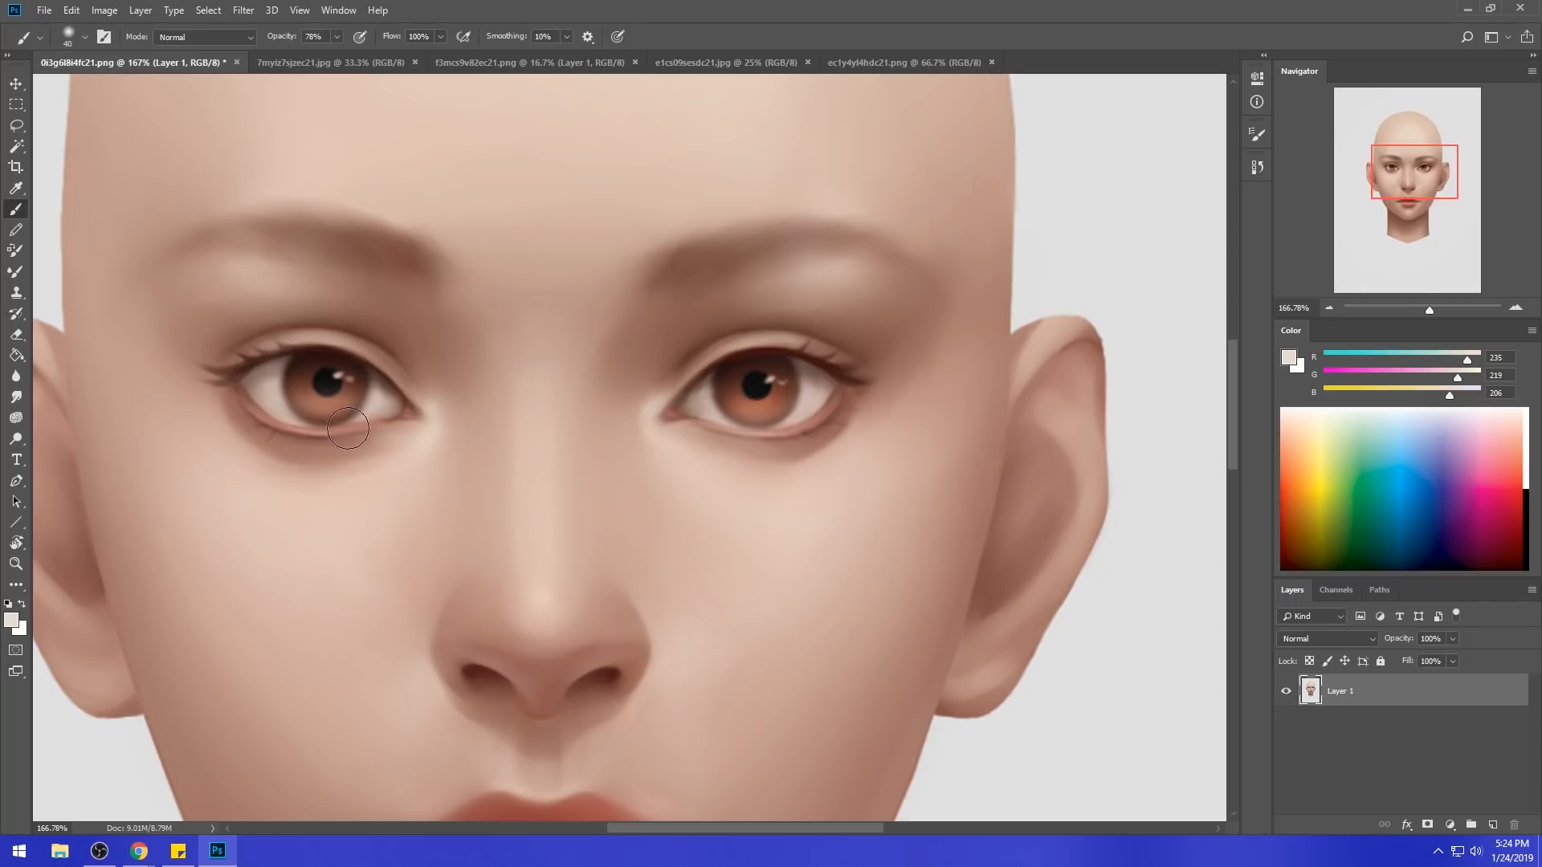
{"action": "key", "text": "bracketright"}
{"action": "key", "text": "bracketright"}
{"action": "key", "text": "bracketright"}
- Try a pale brush stroke at 100% opacity on the forehead above one eyebrow
{"action": "mouse_move", "coordinate": [336, 36]}
{"action": "left_mouse_down"}
{"action": "mouse_move", "coordinate": [338, 55]}
{"action": "mouse_move", "coordinate": [361, 55]}
{"action": "left_mouse_up"}
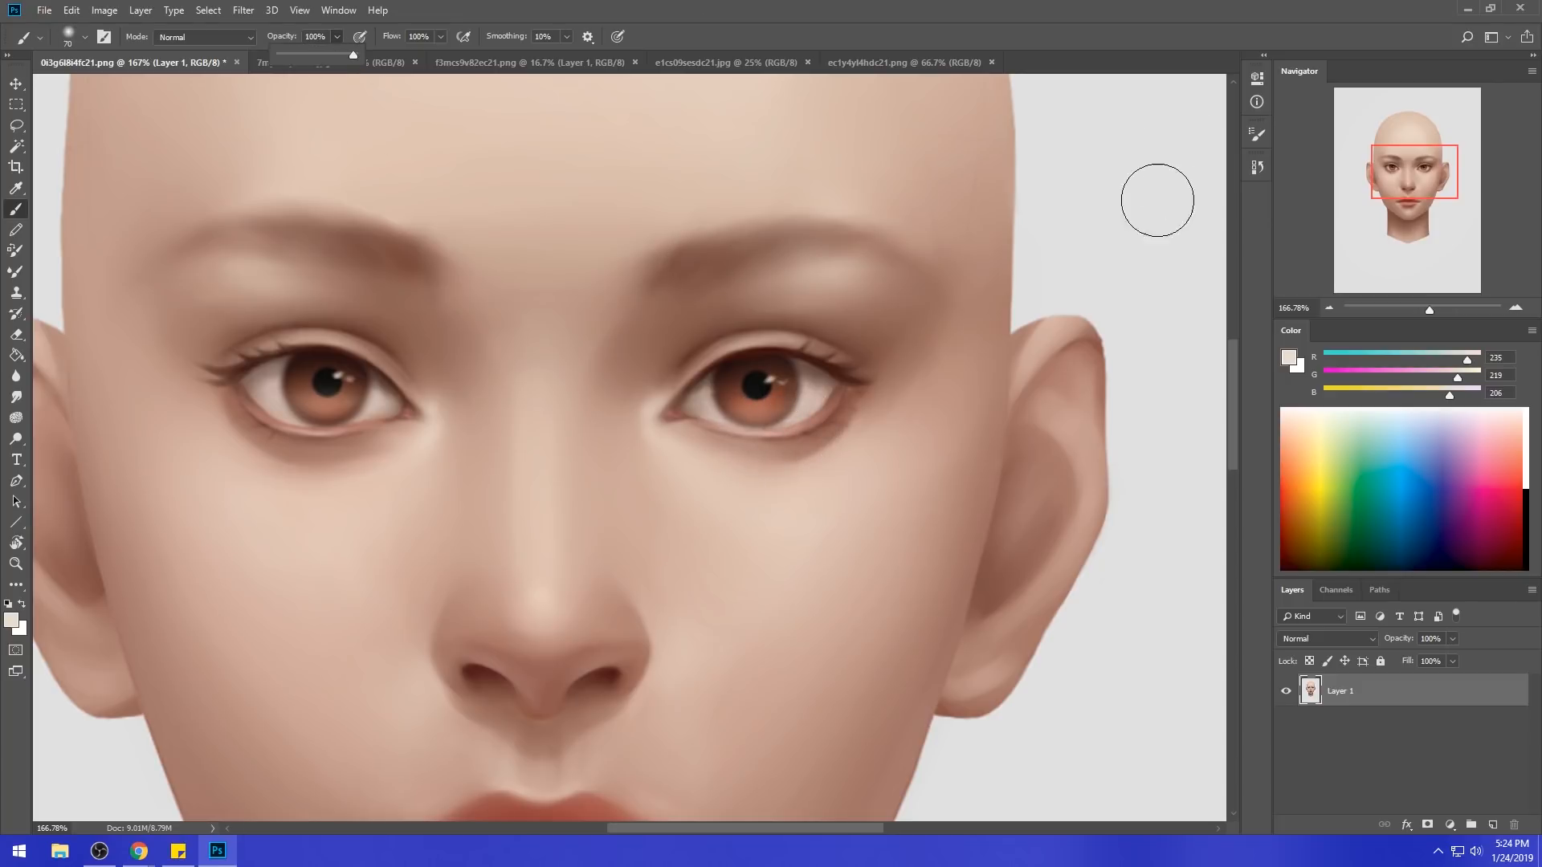
{"action": "mouse_move", "coordinate": [877, 218]}
{"action": "left_mouse_down"}
{"action": "mouse_move", "coordinate": [908, 186]}
{"action": "mouse_move", "coordinate": [836, 163]}
{"action": "left_mouse_up"}
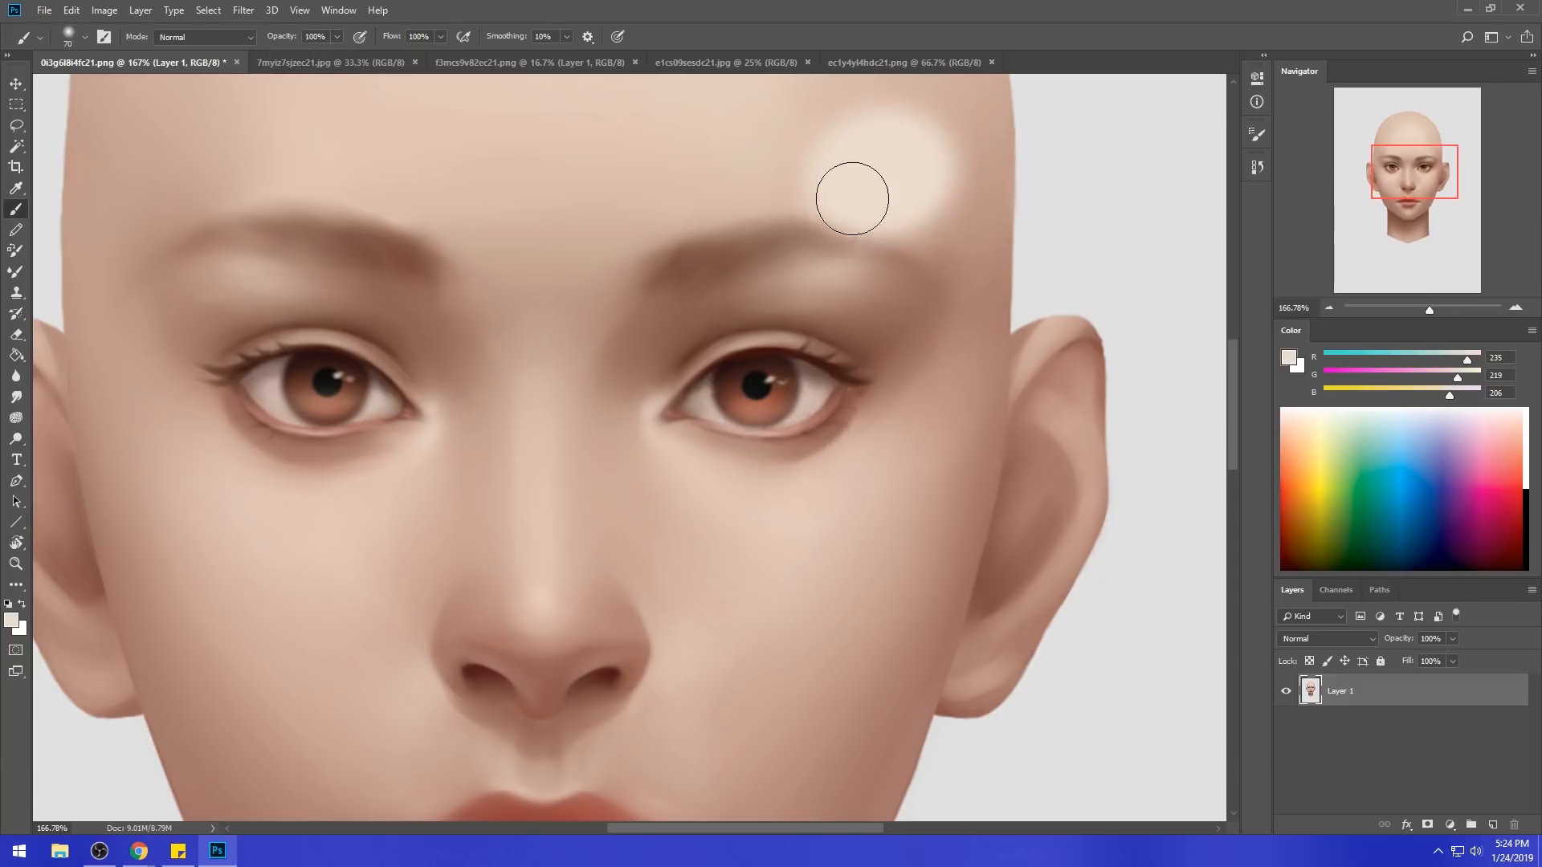
{"action": "key", "text": "ctrl+z"}
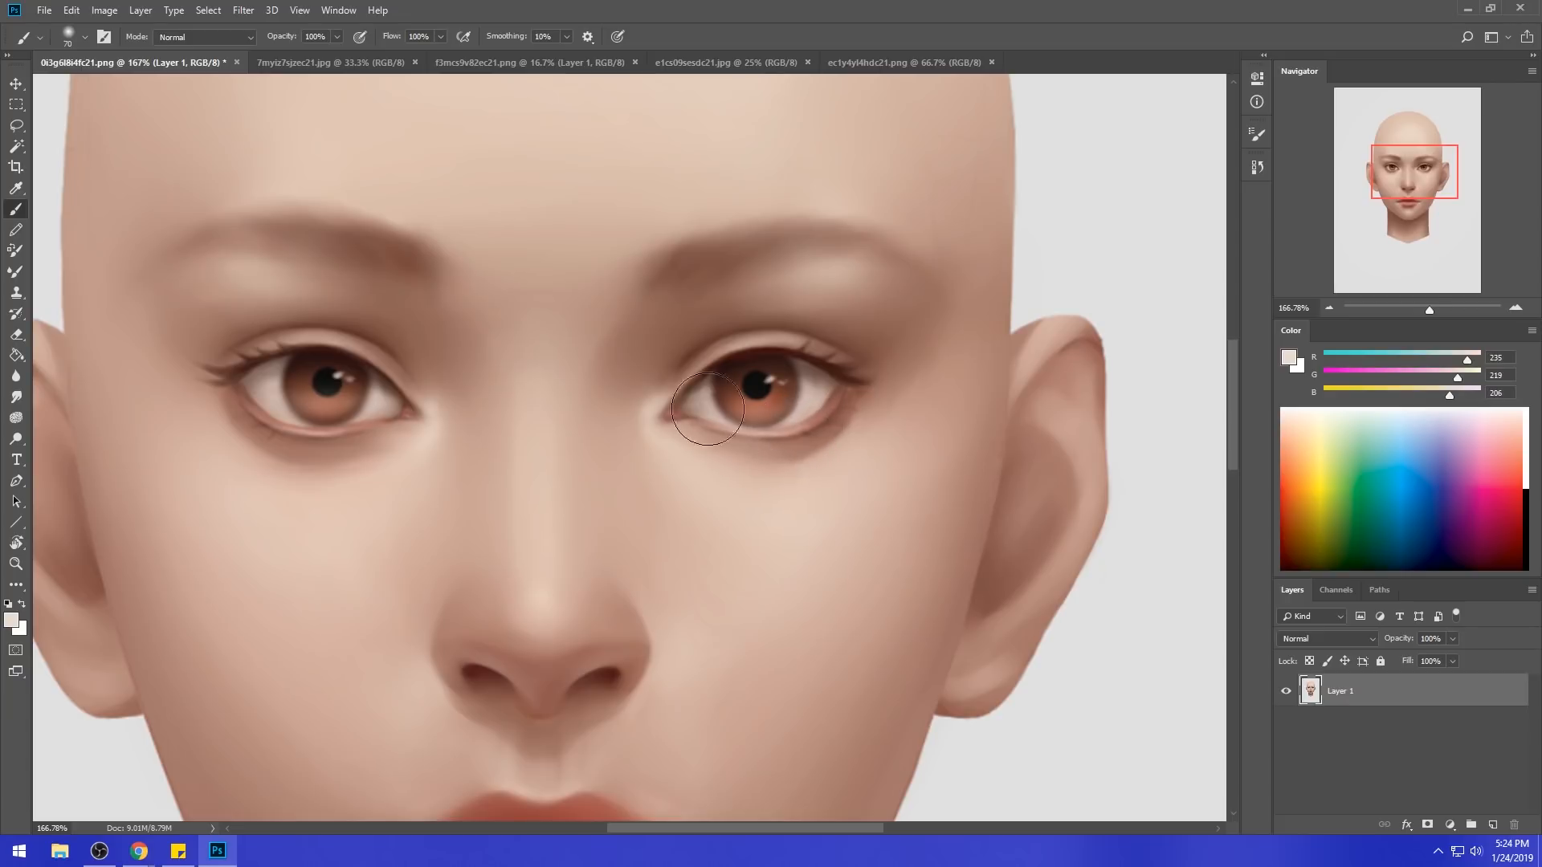
- Brush the pale color lightly over both eyes at 31% opacity to soften the irises
{"action": "key", "text": "3"}
{"action": "key", "text": "1"}
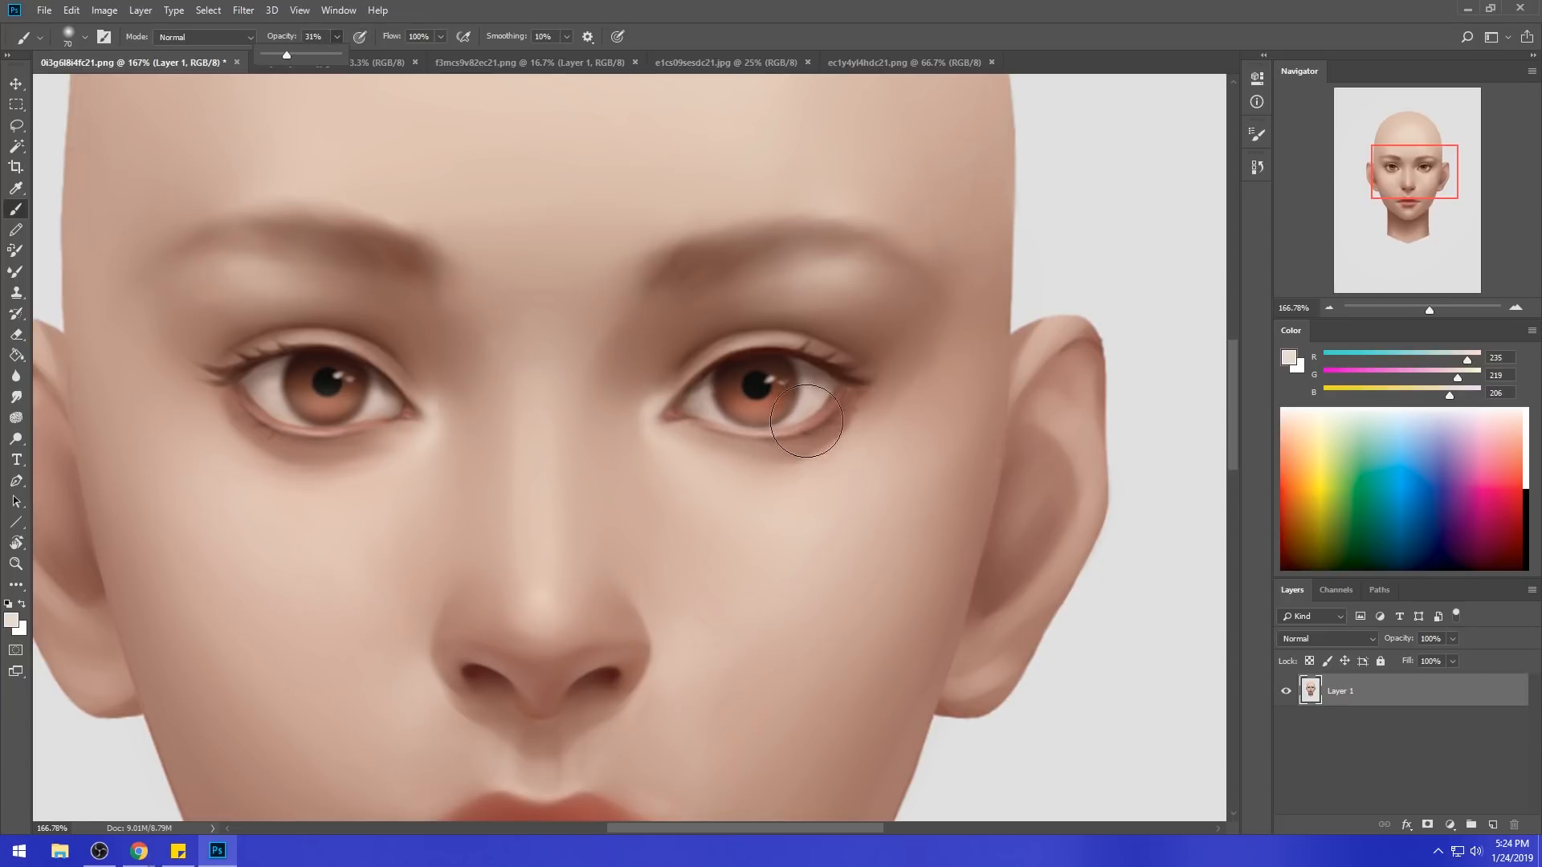
{"action": "left_click_drag", "start_coordinate": [790, 405], "coordinate": [744, 401]}
{"action": "left_click_drag", "start_coordinate": [337, 402], "coordinate": [320, 409]}
{"action": "left_click_drag", "start_coordinate": [750, 398], "coordinate": [809, 444]}
{"action": "key", "text": "ctrl+0"}
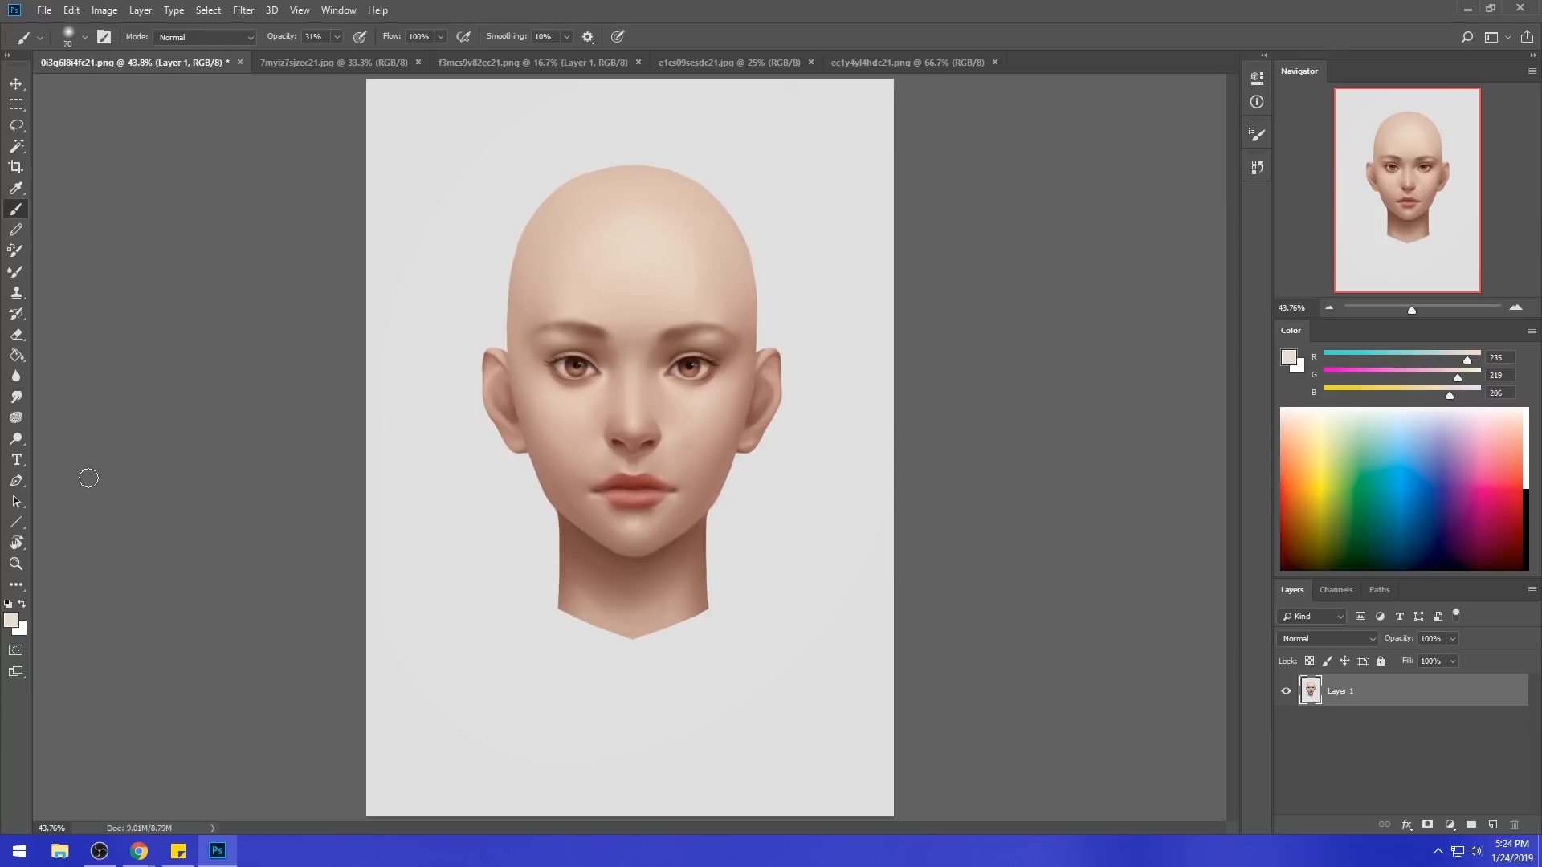
- Add a new layer, choose the Sponge tool in Desaturate mode, and merge the layer back into Layer 1
{"action": "left_click", "coordinate": [1490, 823]}
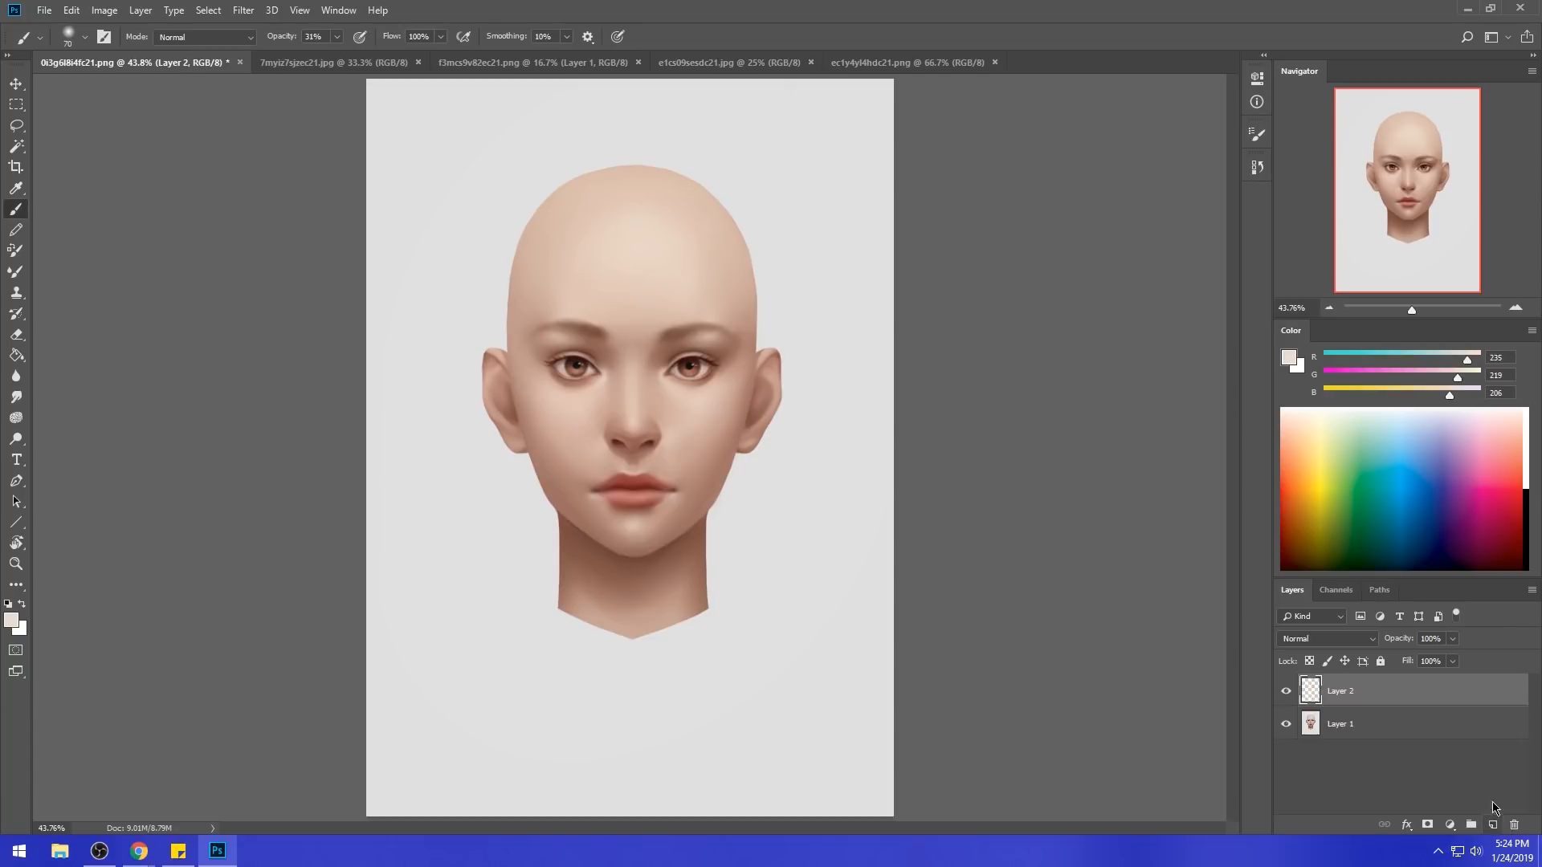
{"action": "left_click", "coordinate": [16, 417]}
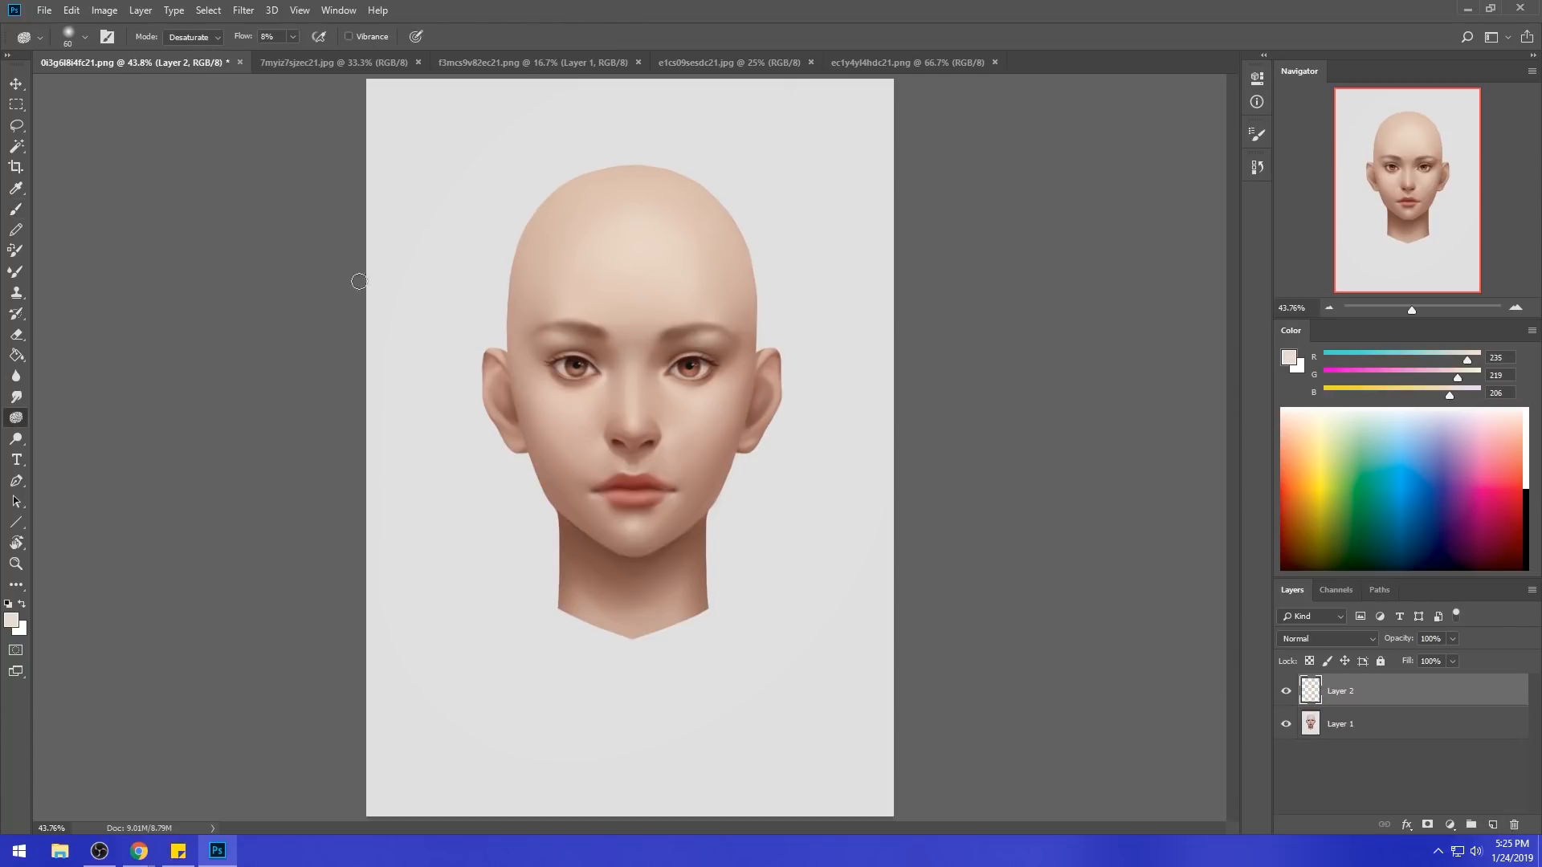
{"action": "key", "text": "bracketright"}
{"action": "key", "text": "bracketright"}
{"action": "key", "text": "bracketright"}
{"action": "key", "text": "bracketright"}
{"action": "key", "text": "bracketright"}
{"action": "key", "text": "bracketright"}
{"action": "key", "text": "bracketright"}
{"action": "key", "text": "bracketright"}
{"action": "key", "text": "bracketright"}
{"action": "key", "text": "bracketleft"}
{"action": "key", "text": "bracketleft"}
{"action": "key", "text": "bracketleft"}
{"action": "right_click", "coordinate": [1347, 685]}
{"action": "left_click", "coordinate": [1357, 484]}
- Size the Sponge for the forehead, starting from 500 px and reducing it to 200 px
{"action": "key", "text": "bracketright"}
{"action": "key", "text": "bracketright"}
{"action": "key", "text": "bracketright"}
{"action": "key", "text": "bracketright"}
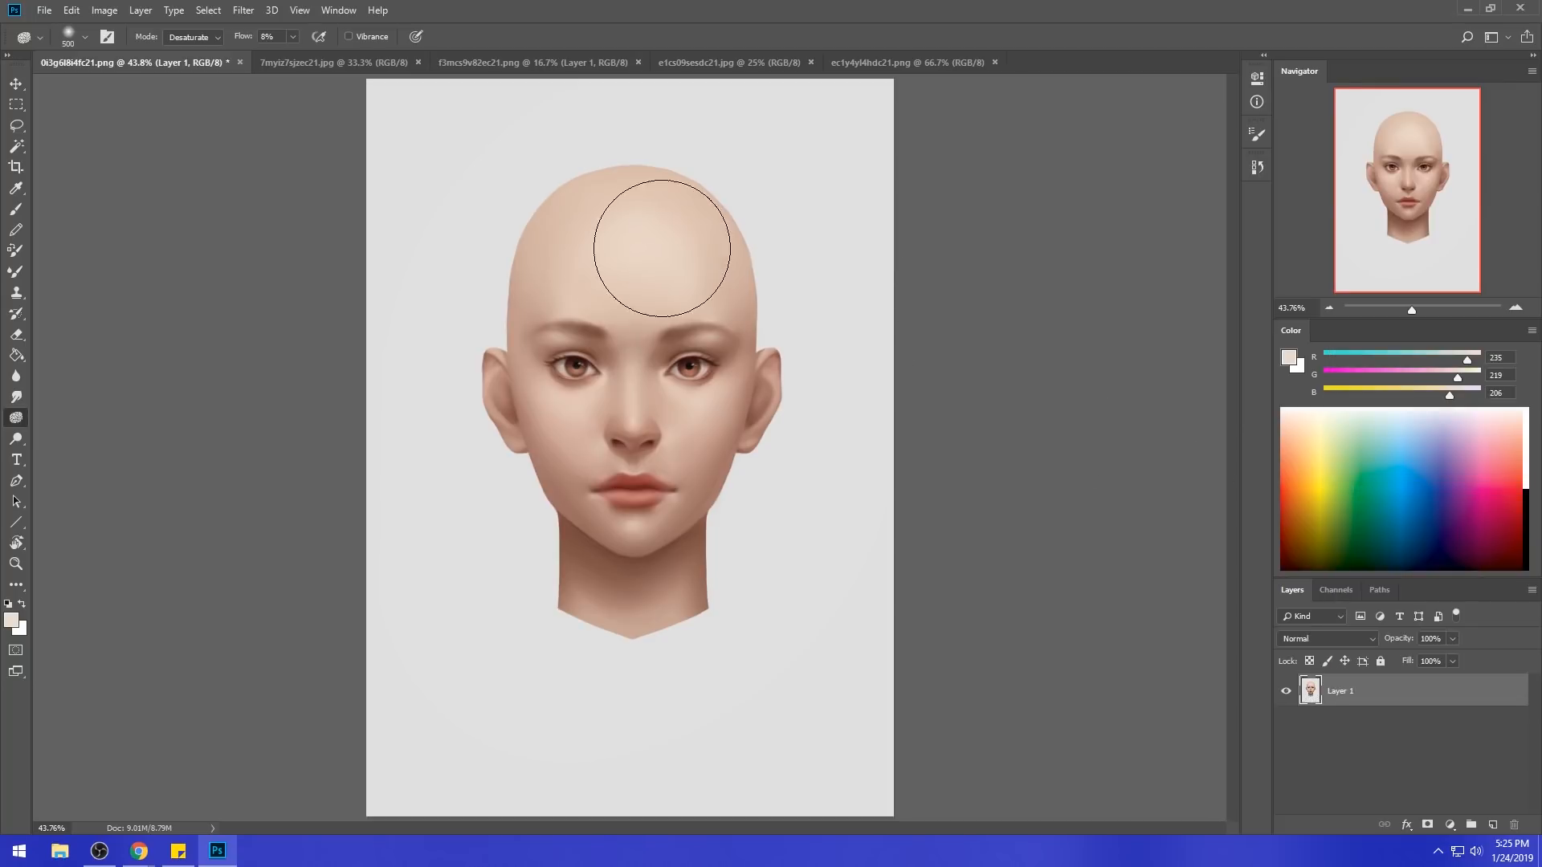
{"action": "key", "text": "bracketleft"}
{"action": "key", "text": "bracketleft"}
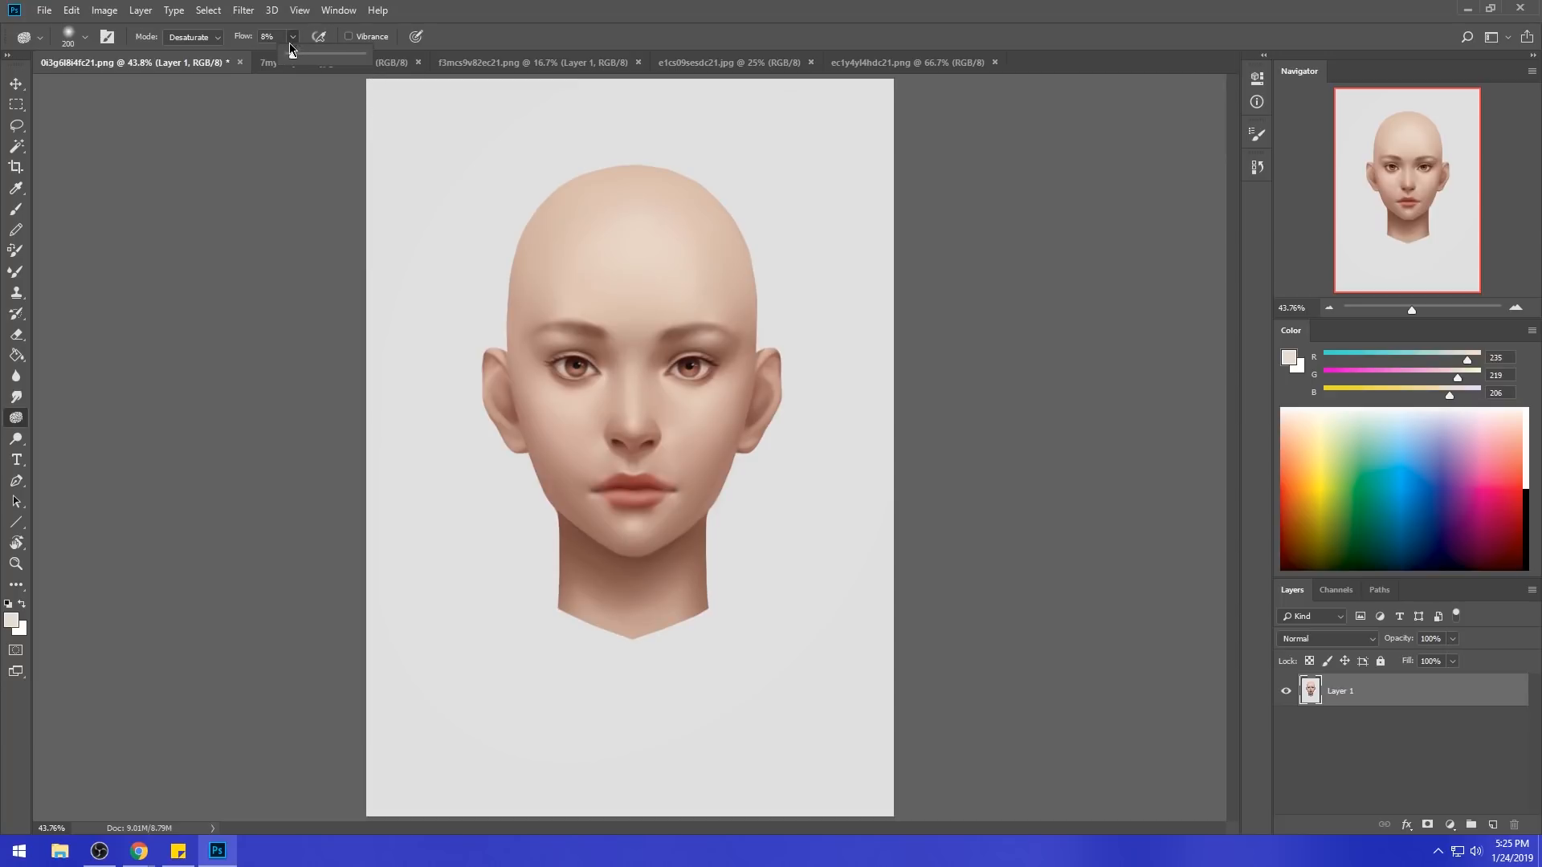
- Desaturate parts of the face with the Sponge at 19% flow, reducing its size for smaller areas
{"action": "key", "text": "m"}
{"action": "right_click", "coordinate": [654, 322]}
{"action": "left_click", "coordinate": [707, 336]}
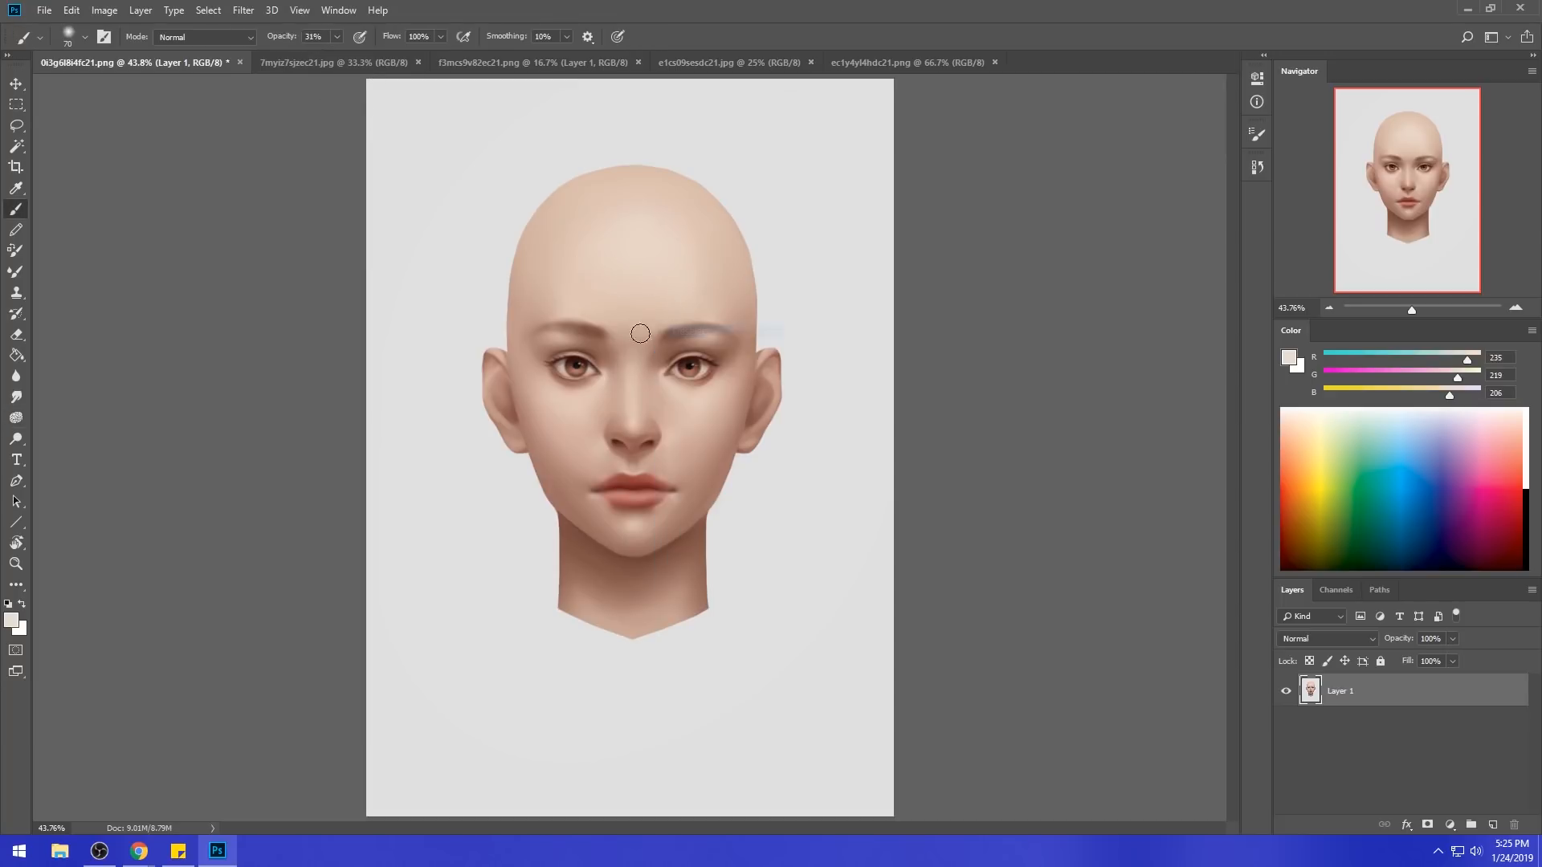
{"action": "left_click", "coordinate": [16, 418]}
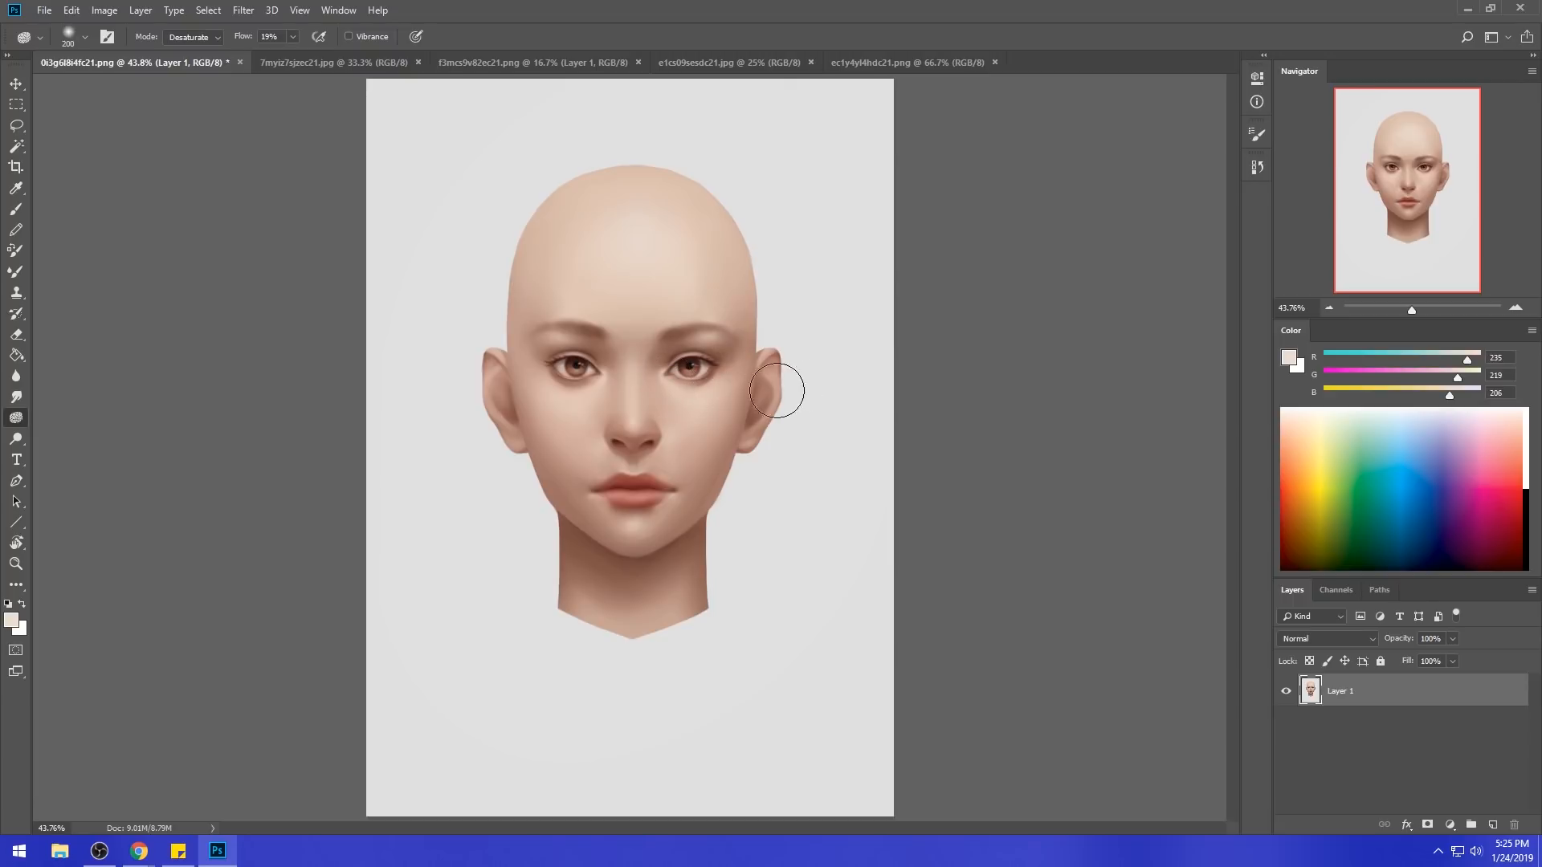
{"action": "key", "text": "bracketleft"}
{"action": "key", "text": "bracketleft"}
{"action": "key", "text": "bracketleft"}
{"action": "key", "text": "bracketright"}
{"action": "key", "text": "bracketleft"}
{"action": "key", "text": "b"}
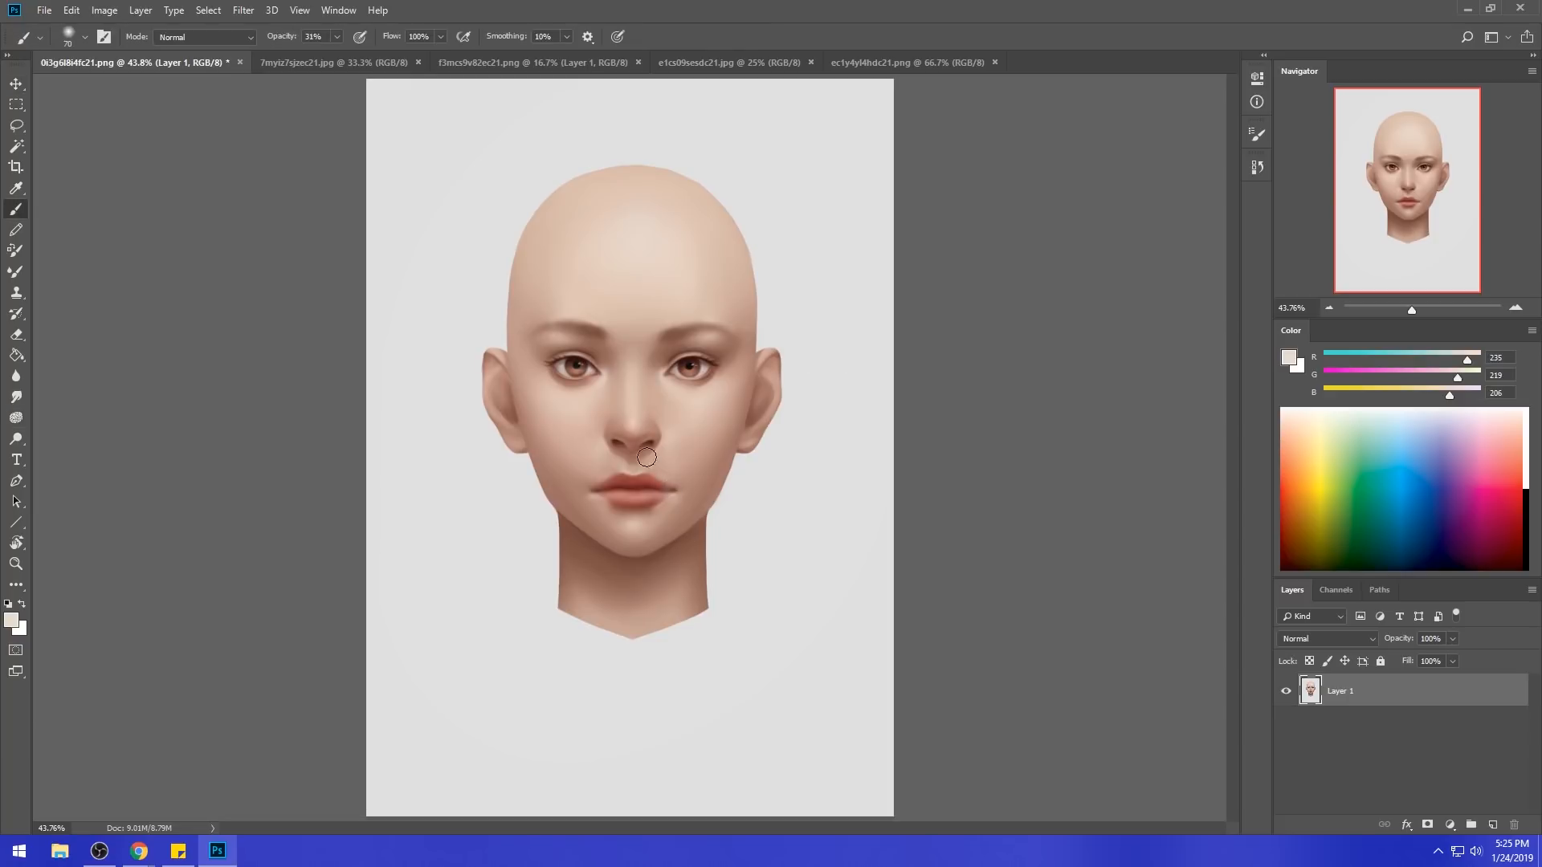
- Set up the Dodge tool for highlights at 17% exposure and size it to 125 px for the face
{"action": "left_click", "coordinate": [16, 439]}
{"action": "left_click", "coordinate": [104, 460]}
{"action": "key", "text": "bracketright"}
{"action": "key", "text": "bracketright"}
{"action": "key", "text": "bracketright"}
{"action": "key", "text": "bracketleft"}
{"action": "key", "text": "bracketleft"}
{"action": "key", "text": "bracketleft"}
{"action": "key", "text": "bracketleft"}
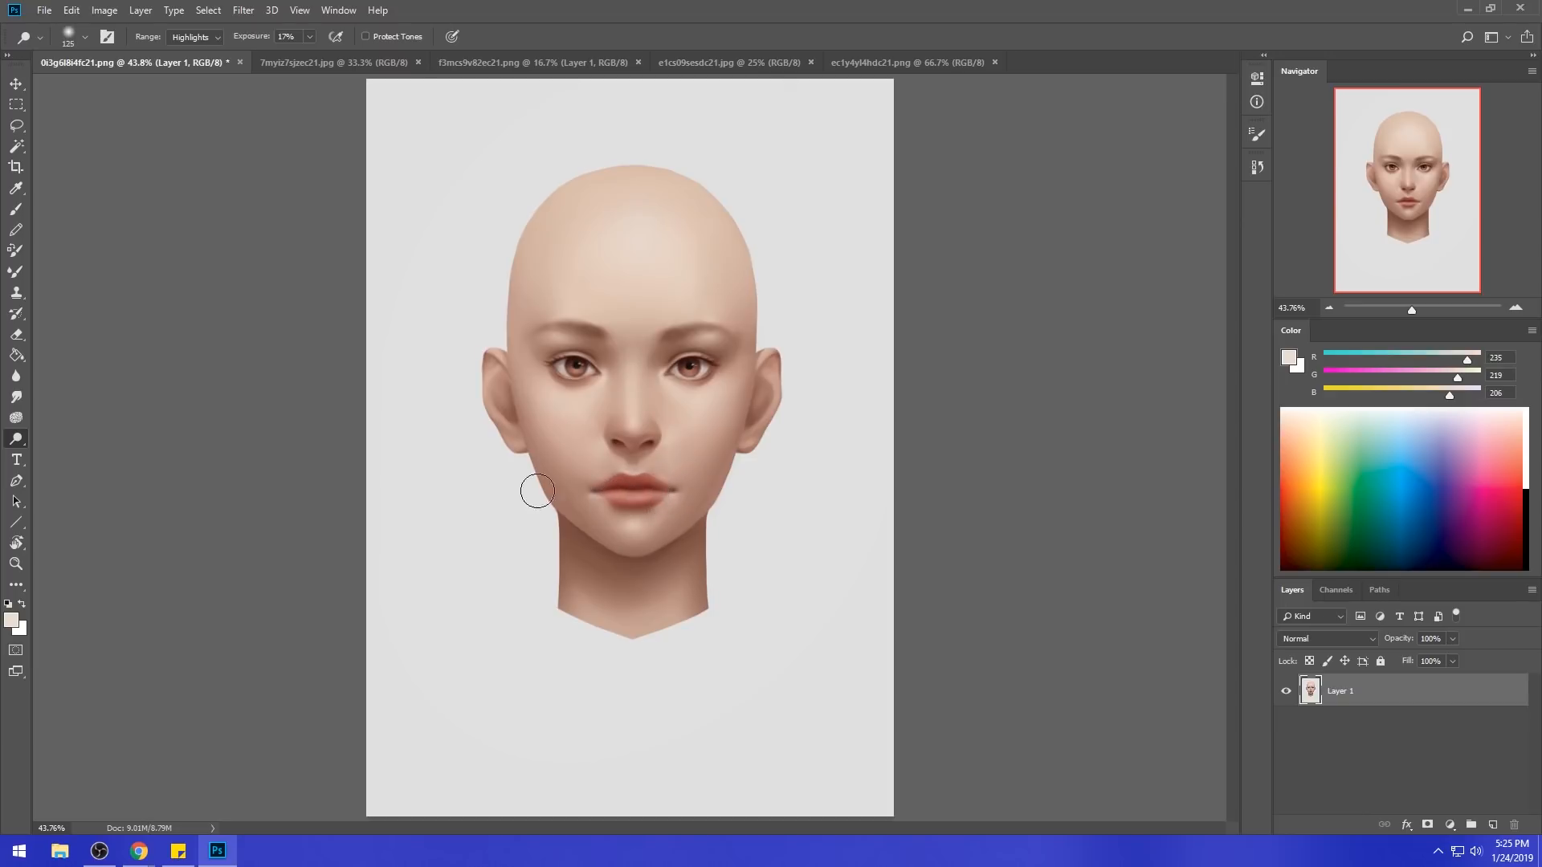
- Adjust the Dodge exposure and enlarge the tool to brighten broader areas of the face
{"action": "left_click_drag", "start_coordinate": [310, 38], "coordinate": [315, 61]}
{"action": "key", "text": "bracketright"}
{"action": "key", "text": "bracketright"}
{"action": "key", "text": "bracketright"}
{"action": "key", "text": "bracketright"}
{"action": "key", "text": "bracketright"}
{"action": "key", "text": "bracketright"}
- Sample a skin color of RGB 218, 186, 174 beside the nose and adjust the brush opacity and size
{"action": "key", "text": "b"}
{"action": "left_click", "coordinate": [668, 377], "text": "alt"}
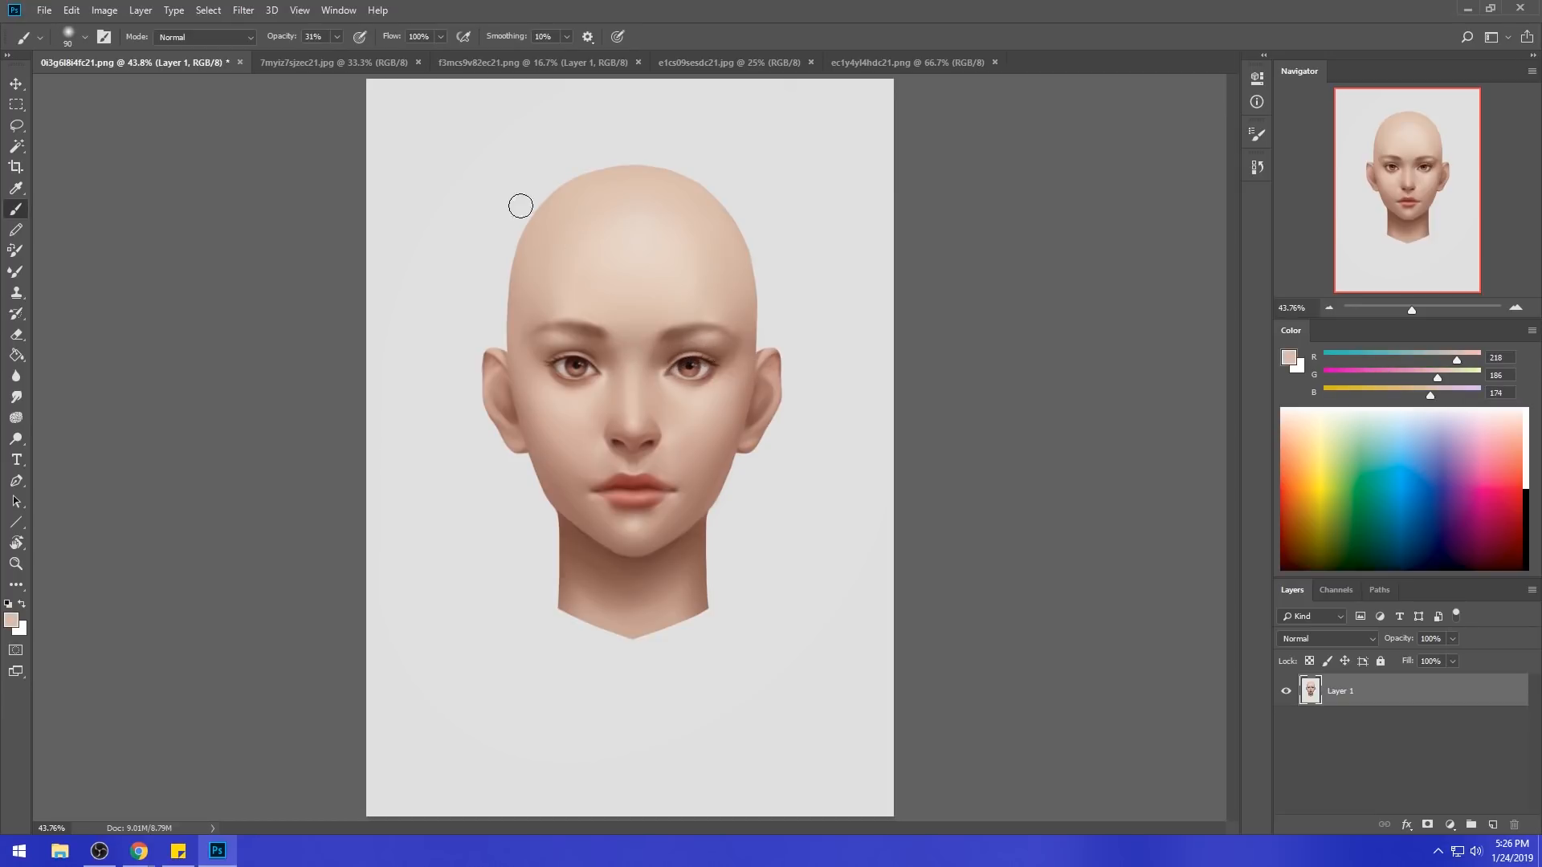
{"action": "left_click_drag", "start_coordinate": [336, 36], "coordinate": [351, 54]}
{"action": "key", "text": "bracketleft"}
{"action": "key", "text": "bracketright"}
{"action": "key", "text": "bracketright"}
- Desaturate the under-eye and lower face areas with the Sponge, enlarging it from 25 px to 100 px
{"action": "left_click", "coordinate": [16, 417]}
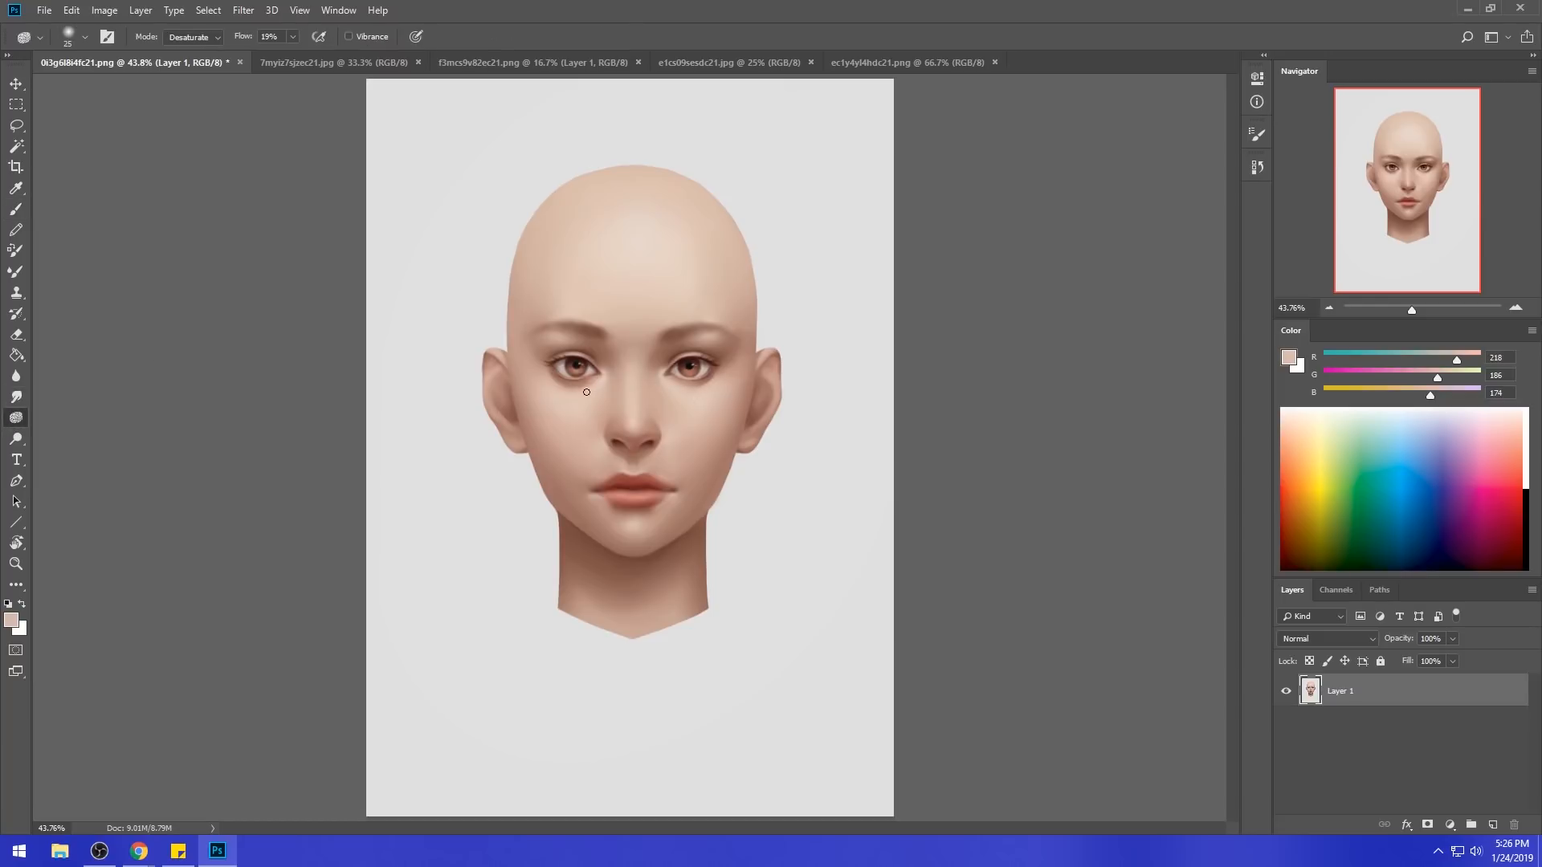
{"action": "key", "text": "bracketright"}
{"action": "key", "text": "bracketright"}
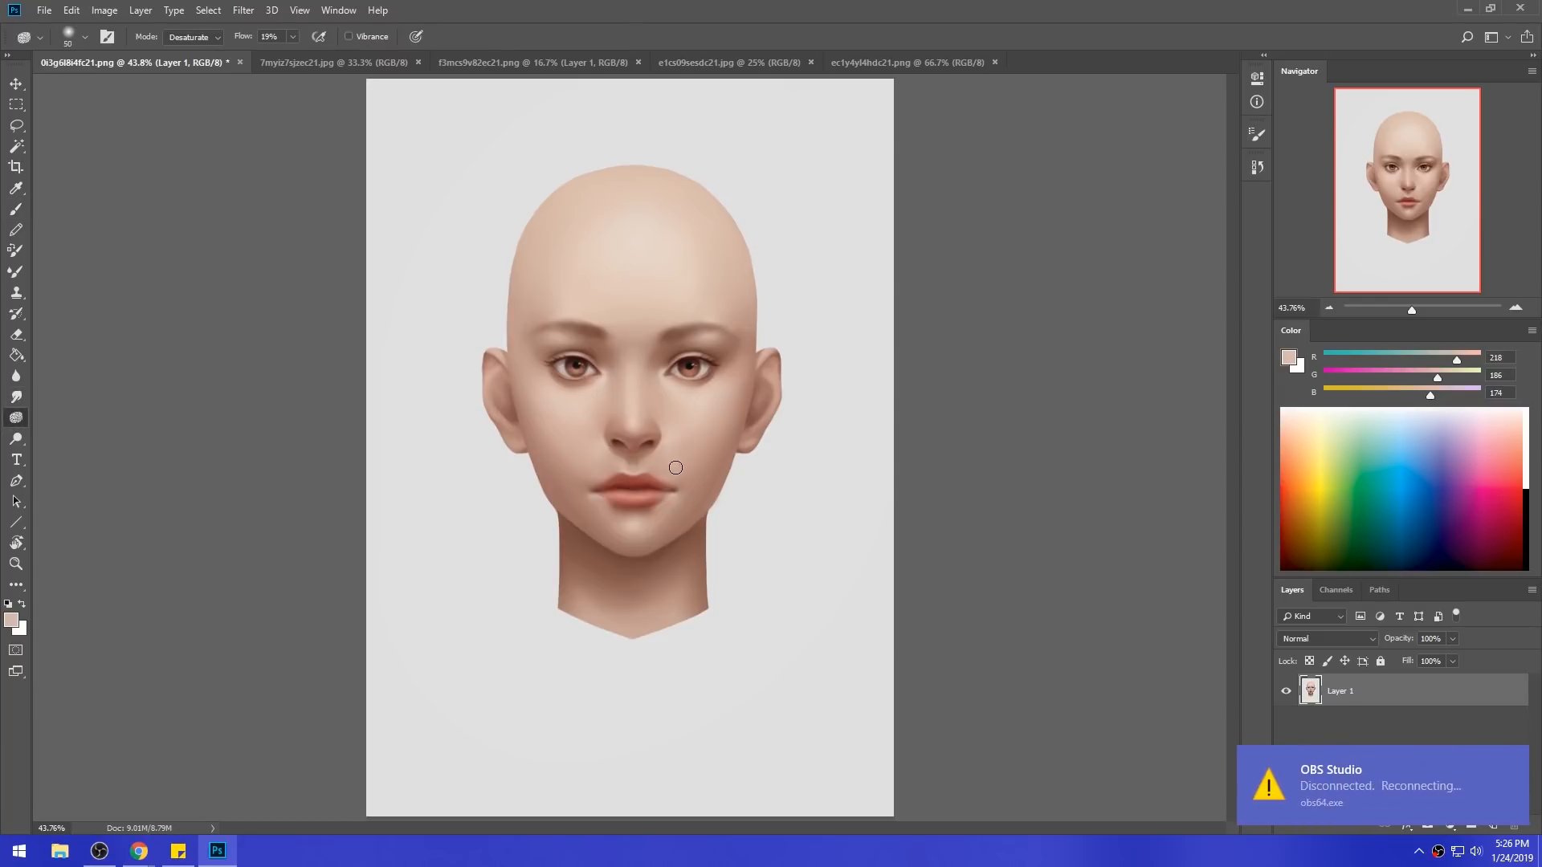
{"action": "left_click", "coordinate": [1513, 760]}
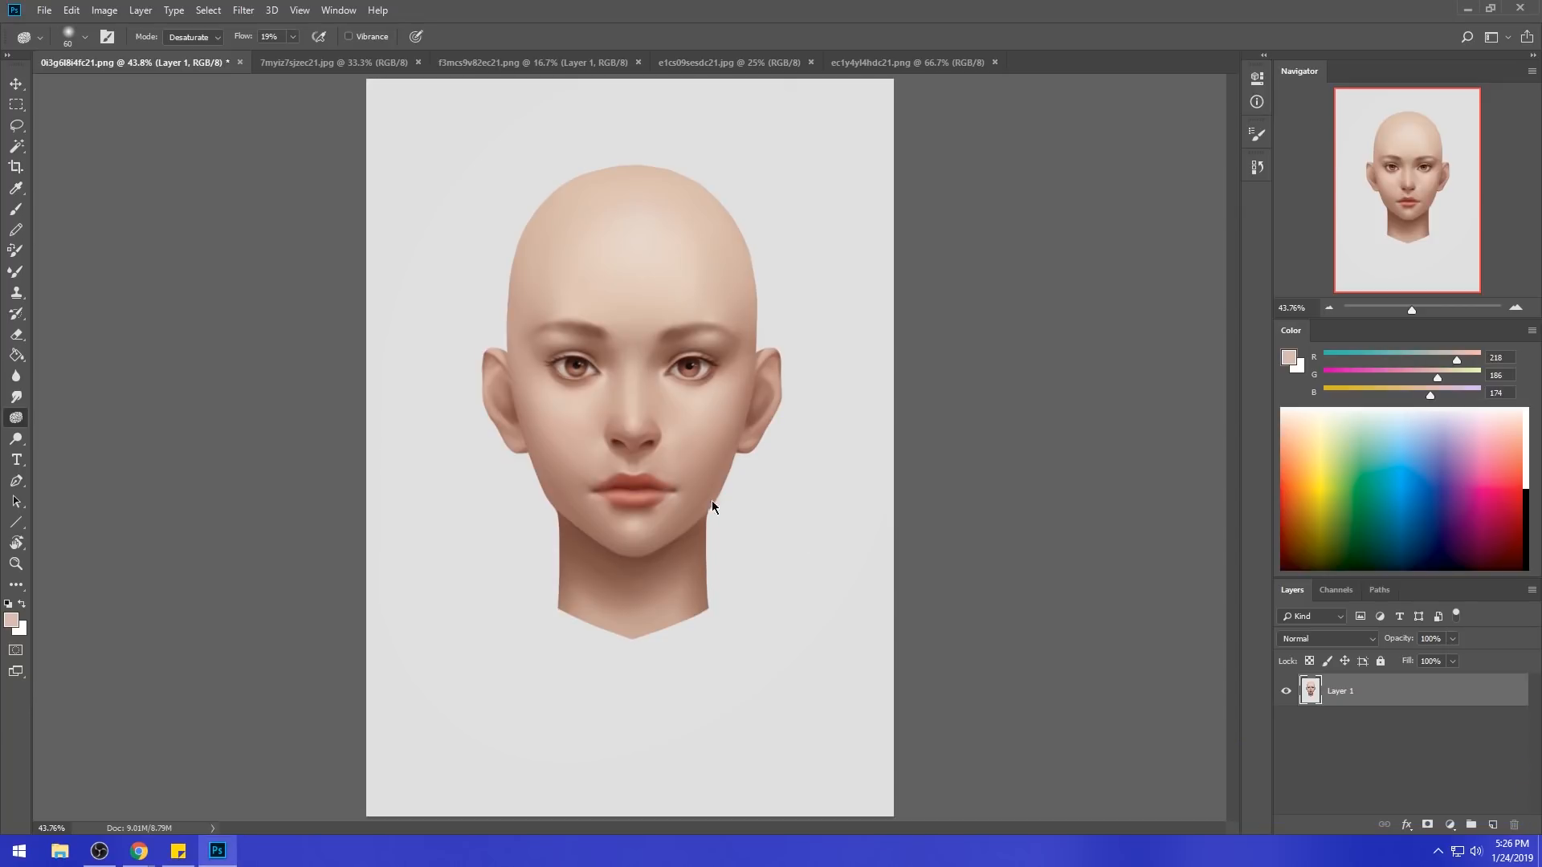
{"action": "key", "text": "bracketright"}
{"action": "key", "text": "bracketright"}
{"action": "key", "text": "bracketright"}
{"action": "left_click", "coordinate": [109, 856]}
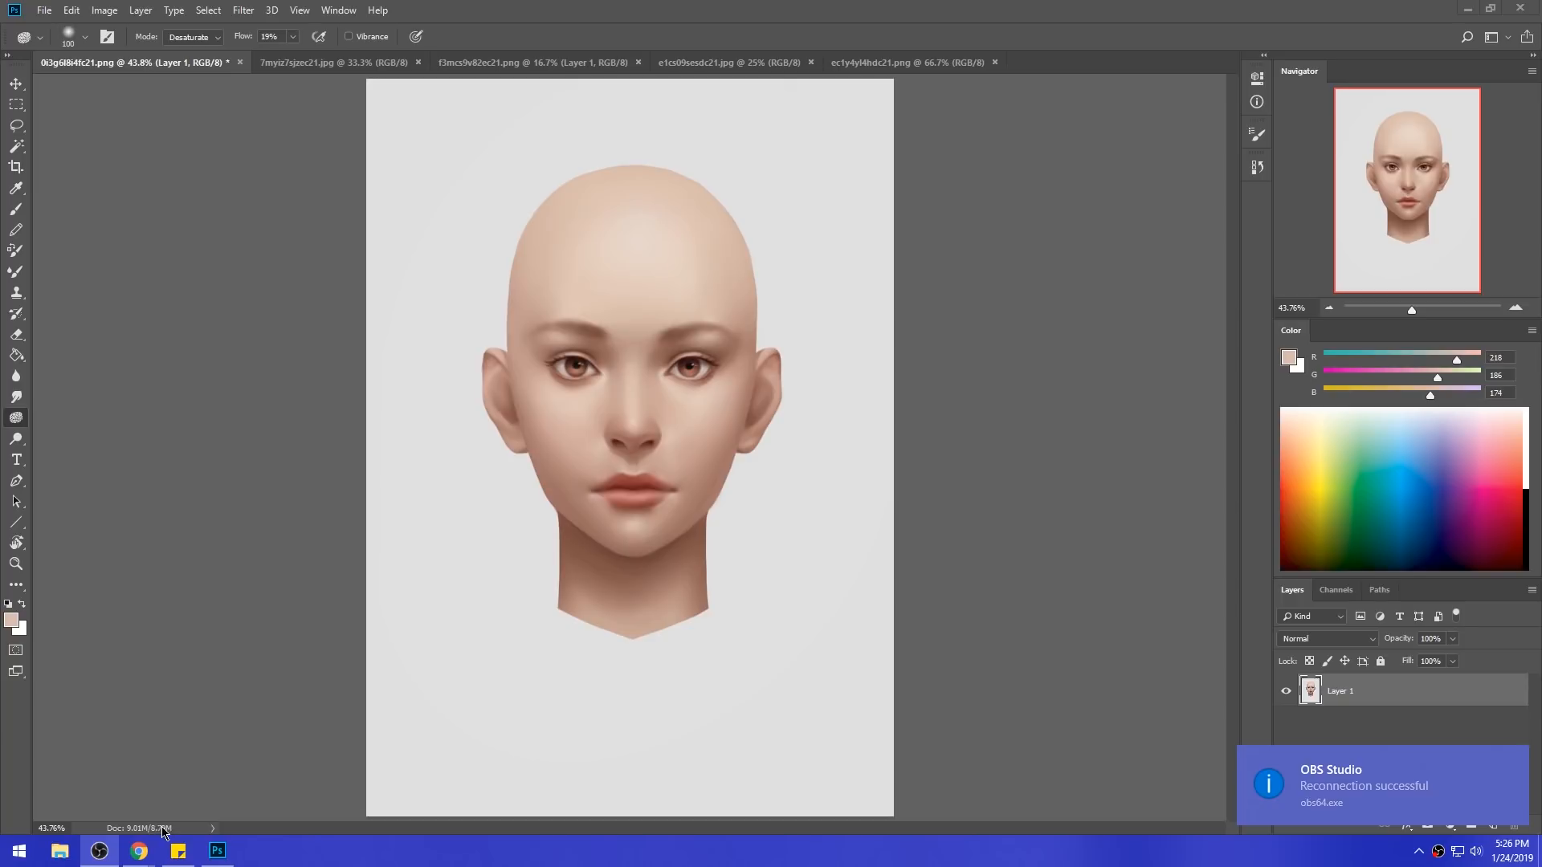
{"action": "left_click", "coordinate": [1065, 440]}
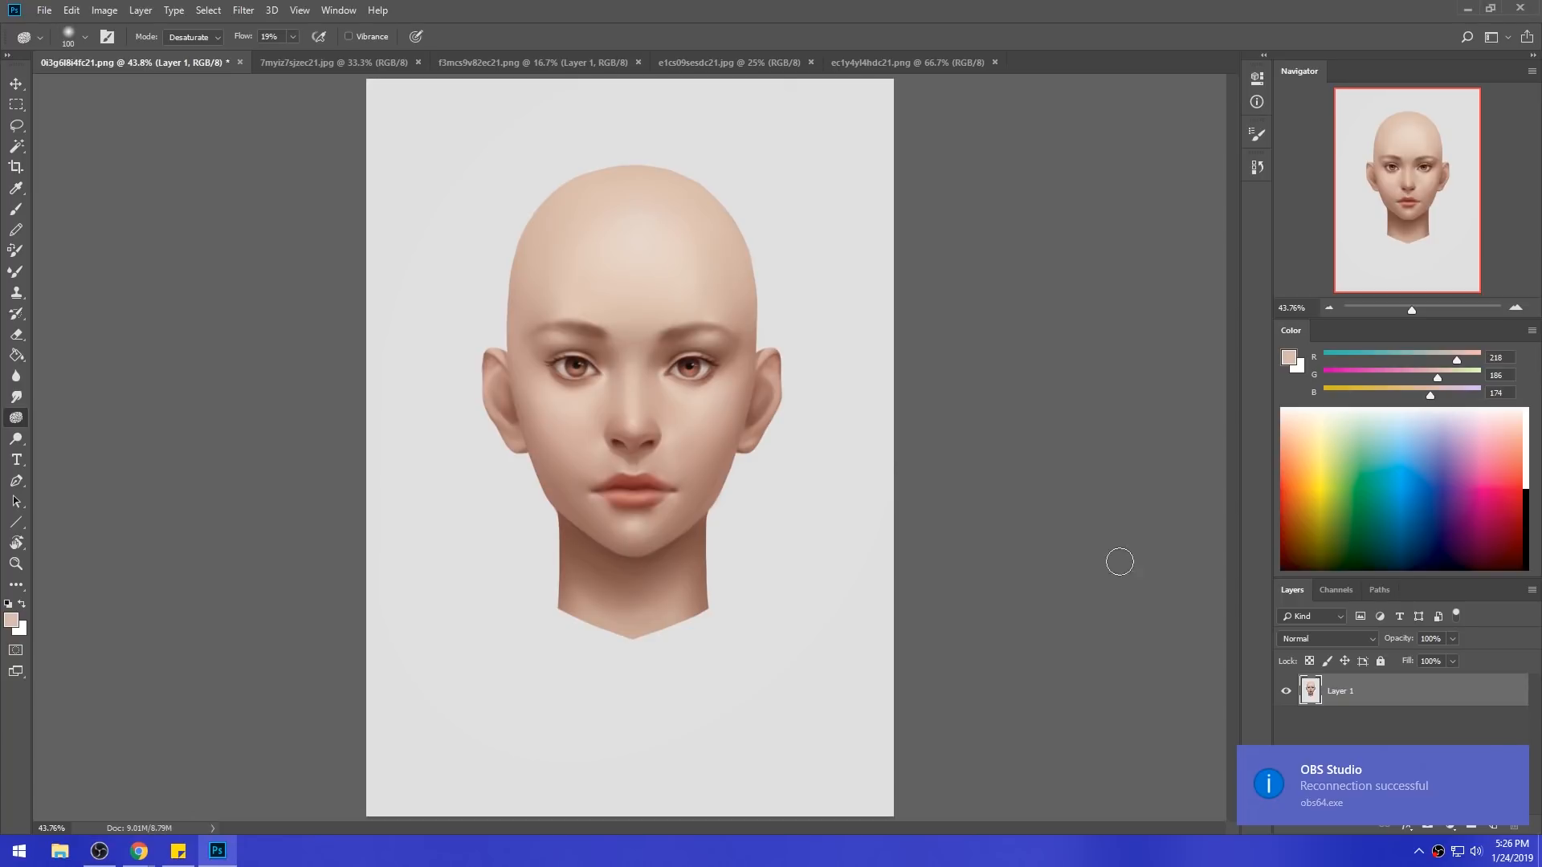
{"action": "left_click", "coordinate": [1518, 763]}
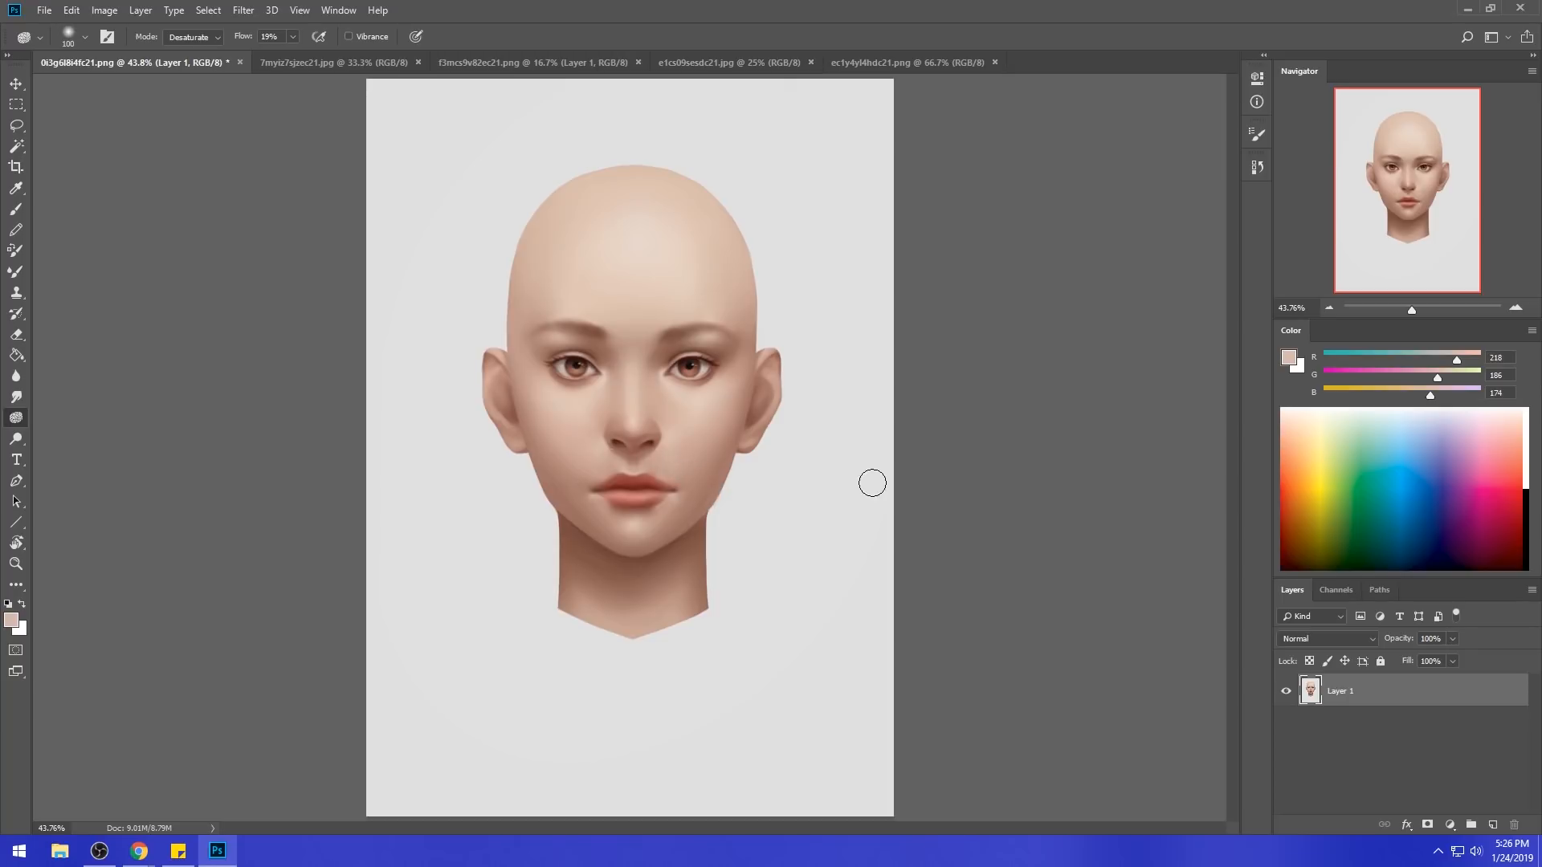
- Switch the Sponge to Saturate and enrich the cheek color with a larger size and adjusted flow
{"action": "left_click", "coordinate": [190, 42]}
{"action": "left_click", "coordinate": [191, 66]}
{"action": "key", "text": "bracketright"}
{"action": "key", "text": "bracketright"}
{"action": "key", "text": "bracketright"}
{"action": "key", "text": "bracketright"}
{"action": "left_click_drag", "start_coordinate": [289, 36], "coordinate": [280, 53]}
- Saturate the lips and chin area with a smaller Sponge
{"action": "key", "text": "bracketleft"}
{"action": "key", "text": "bracketleft"}
{"action": "key", "text": "bracketleft"}
{"action": "key", "text": "bracketleft"}
{"action": "key", "text": "bracketleft"}
{"action": "mouse_move", "coordinate": [645, 523]}
{"action": "left_mouse_down"}
{"action": "mouse_move", "coordinate": [611, 533]}
{"action": "mouse_move", "coordinate": [665, 510]}
{"action": "left_mouse_up"}
- Desaturate the upper head and its sides with the Sponge at 200 px and 34% flow
{"action": "left_click", "coordinate": [193, 37]}
{"action": "left_click", "coordinate": [193, 52]}
{"action": "key", "text": "bracketright"}
{"action": "key", "text": "bracketright"}
{"action": "key", "text": "bracketright"}
{"action": "key", "text": "bracketright"}
{"action": "key", "text": "bracketright"}
{"action": "key", "text": "bracketright"}
{"action": "key", "text": "bracketright"}
{"action": "left_click_drag", "start_coordinate": [302, 61], "coordinate": [318, 57]}
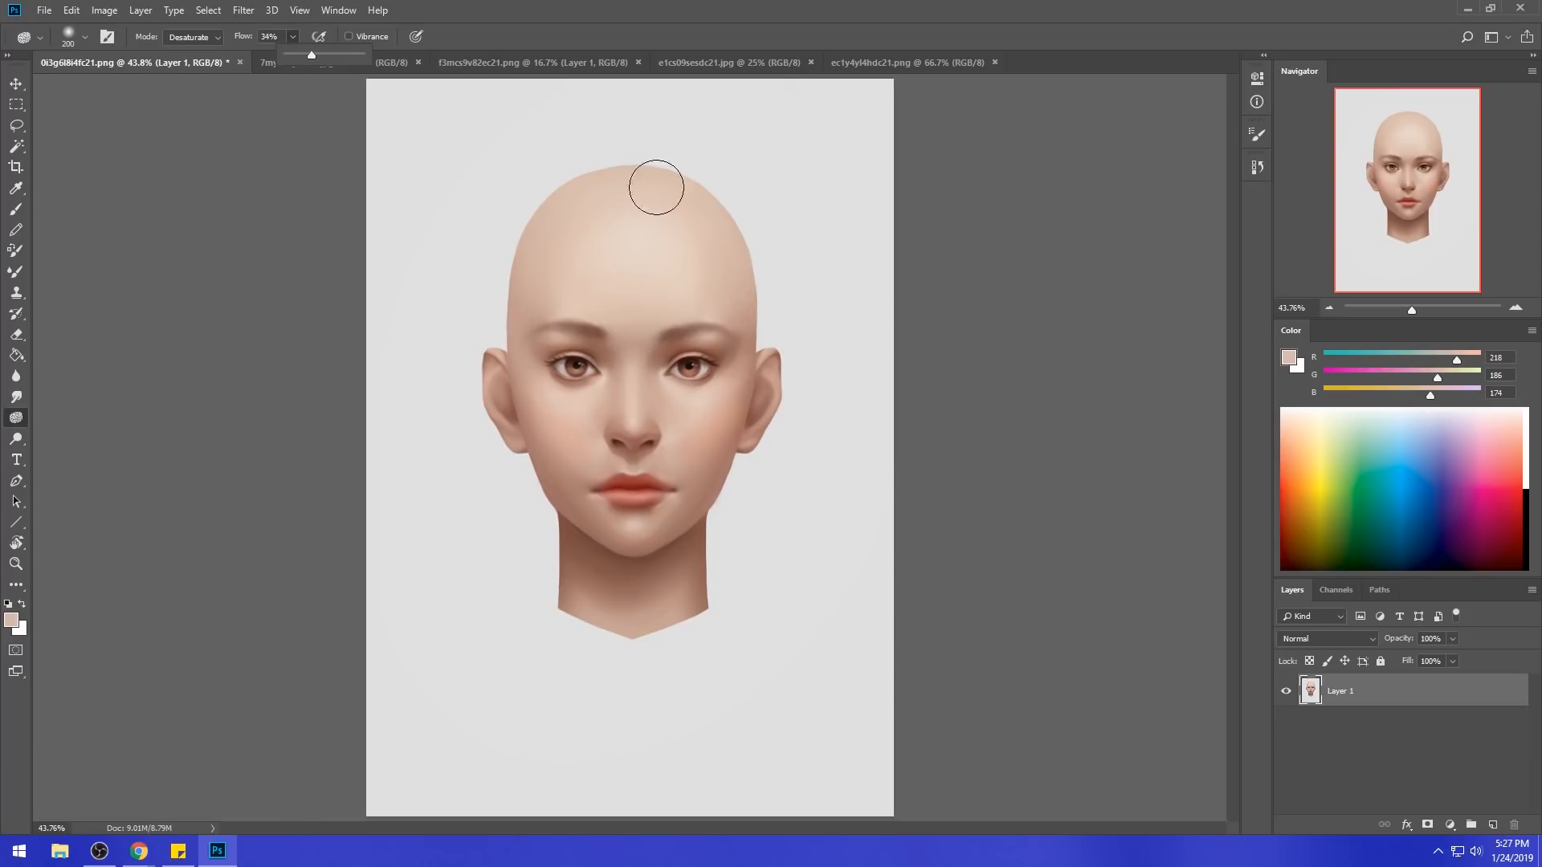
{"action": "left_click_drag", "start_coordinate": [746, 309], "coordinate": [778, 358]}
- Select the whole canvas and set its saturation to -5 with Hue/Saturation
{"action": "key", "text": "ctrl+a"}
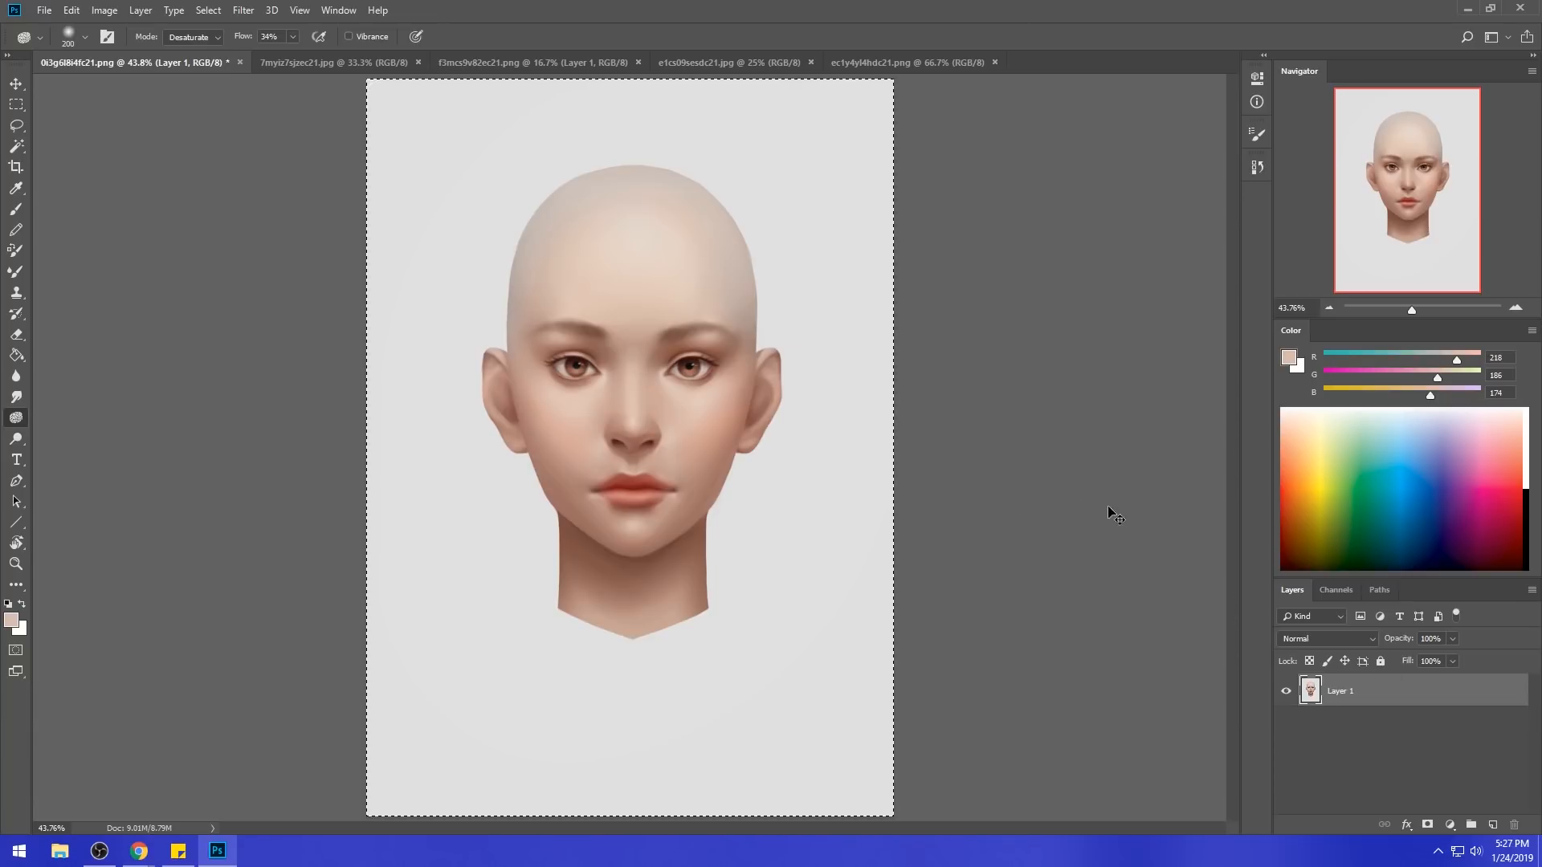
{"action": "key", "text": "ctrl+u"}
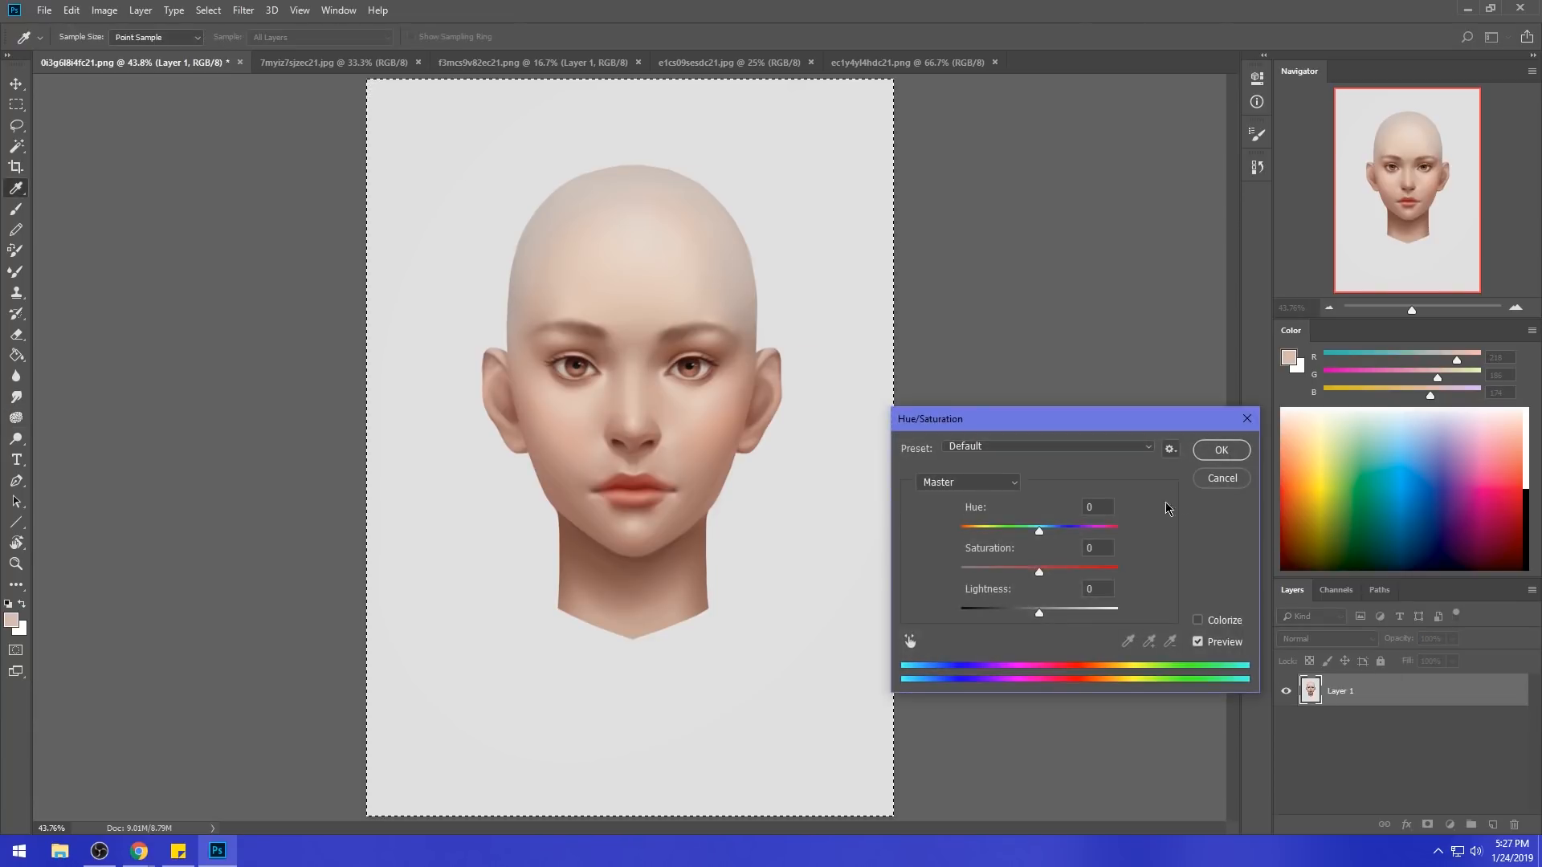
{"action": "left_click_drag", "start_coordinate": [1059, 568], "coordinate": [1036, 575]}
{"action": "left_click_drag", "start_coordinate": [1032, 570], "coordinate": [1037, 568]}
{"action": "type", "text": "-5"}
{"action": "left_click", "coordinate": [1219, 449]}
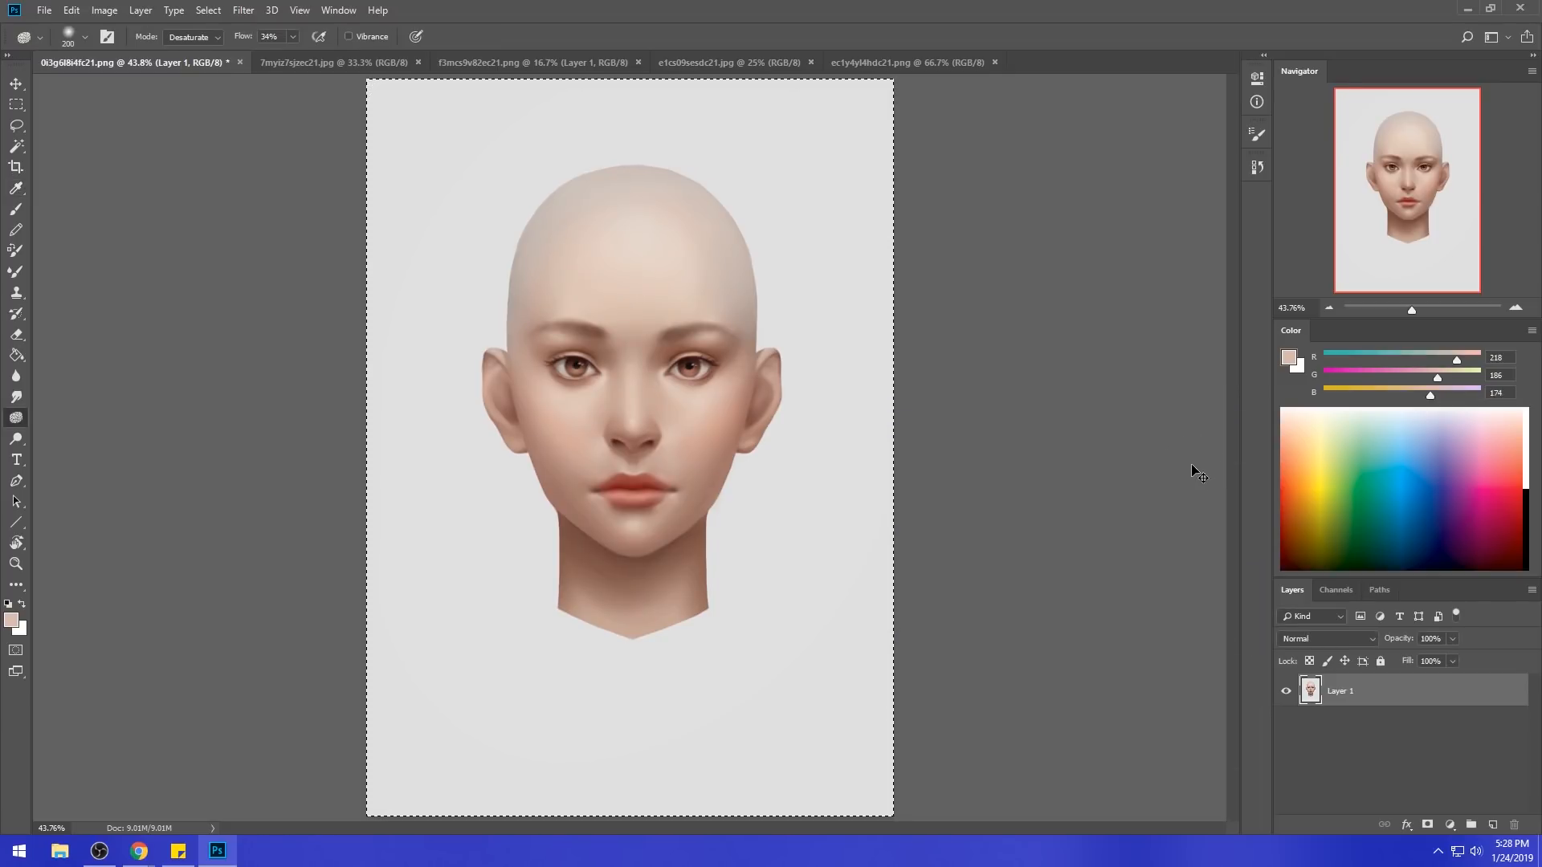
- Restore the portrait to its original opening snapshot from the document's history
{"action": "left_click", "coordinate": [1256, 167]}
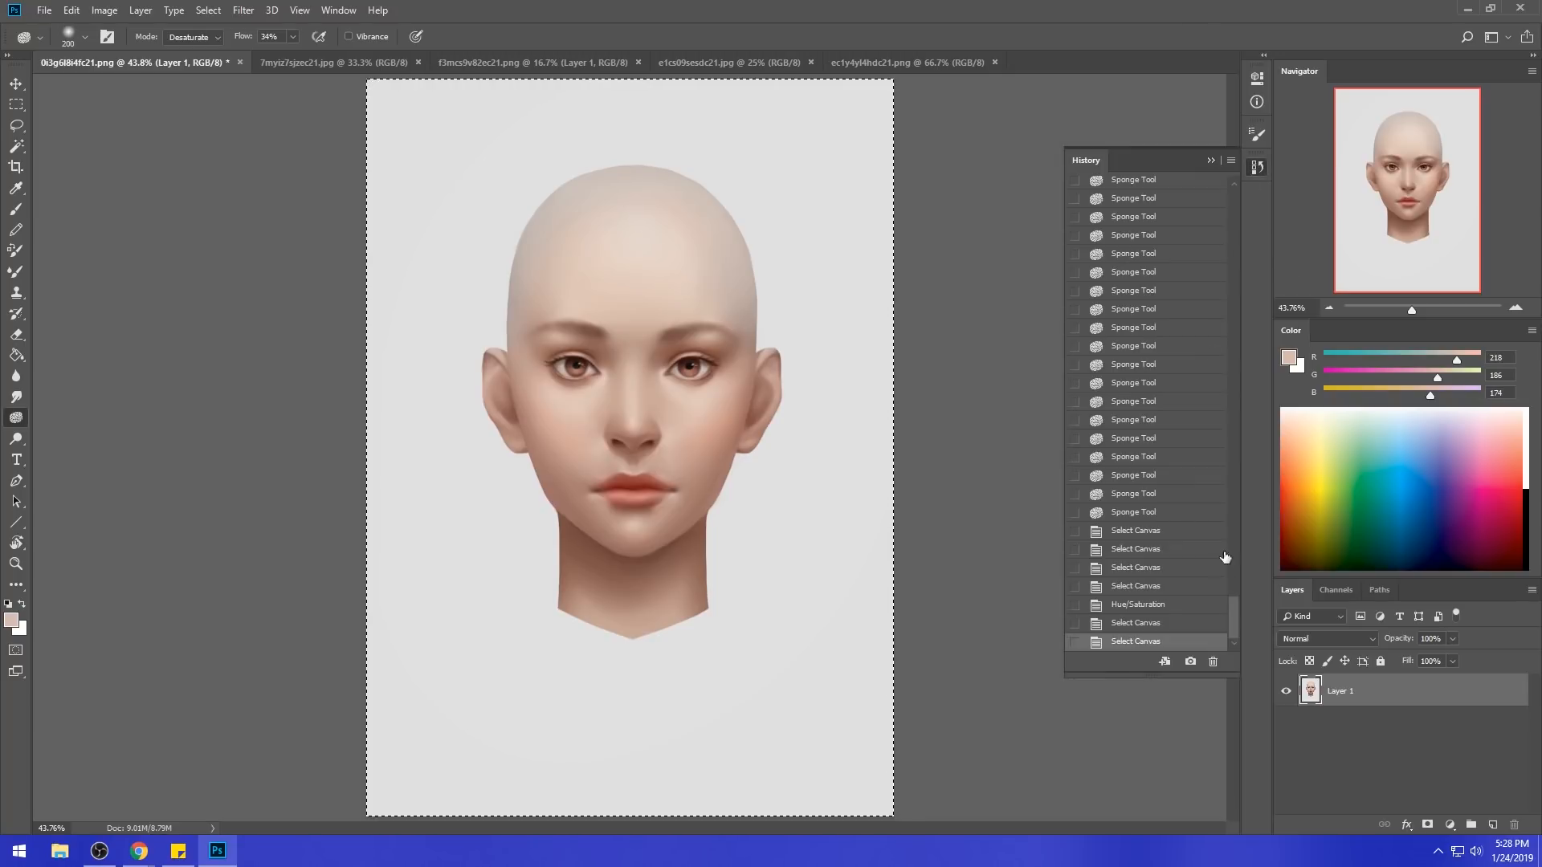
{"action": "left_click_drag", "start_coordinate": [1231, 619], "coordinate": [1237, 184]}
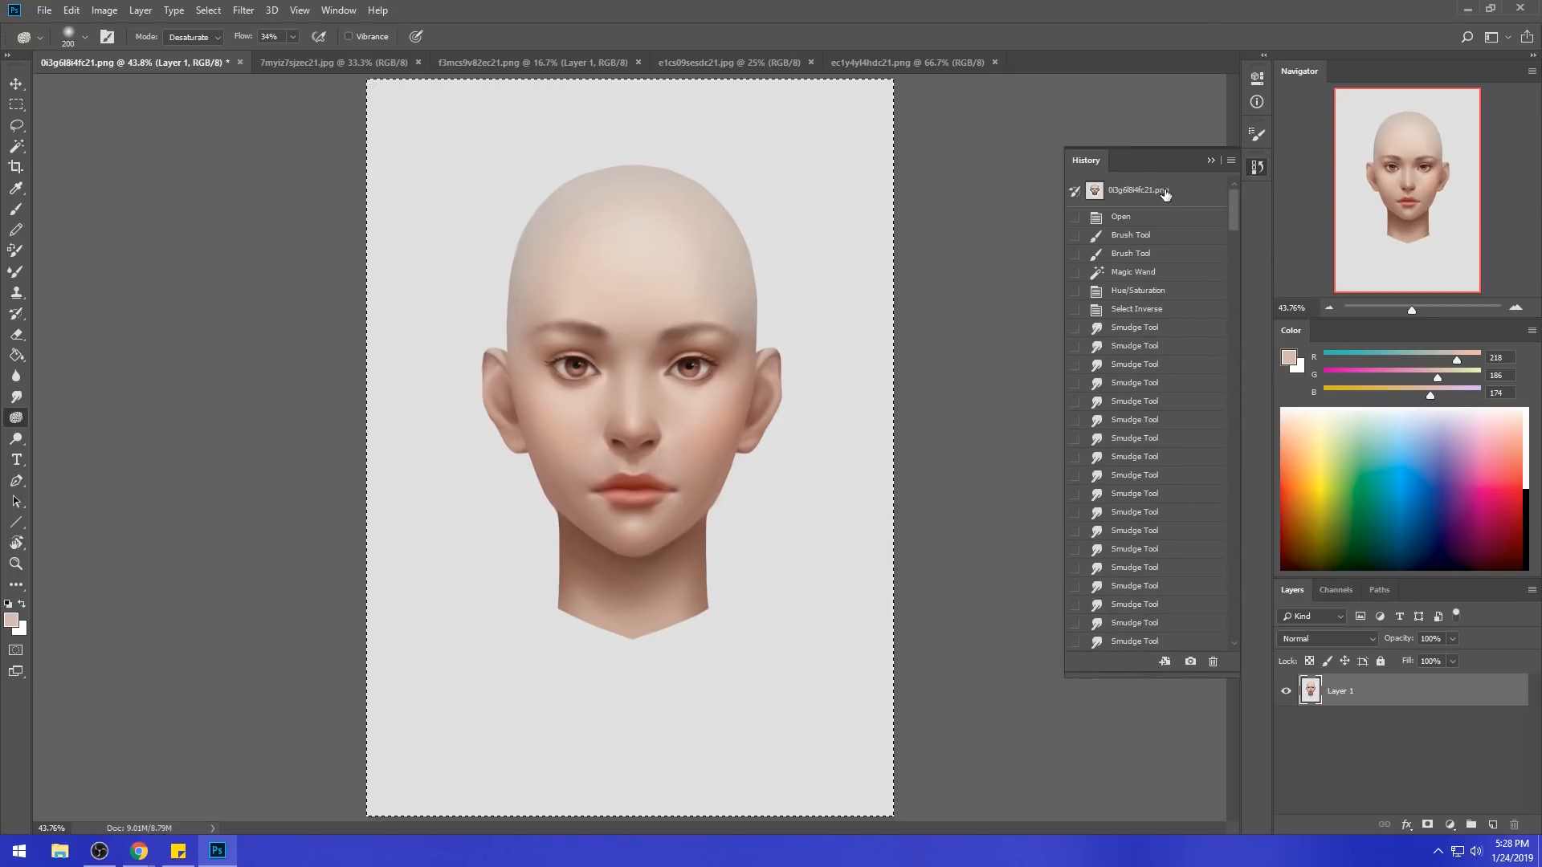
{"action": "left_click", "coordinate": [1168, 193]}
{"action": "left_click", "coordinate": [1210, 163]}
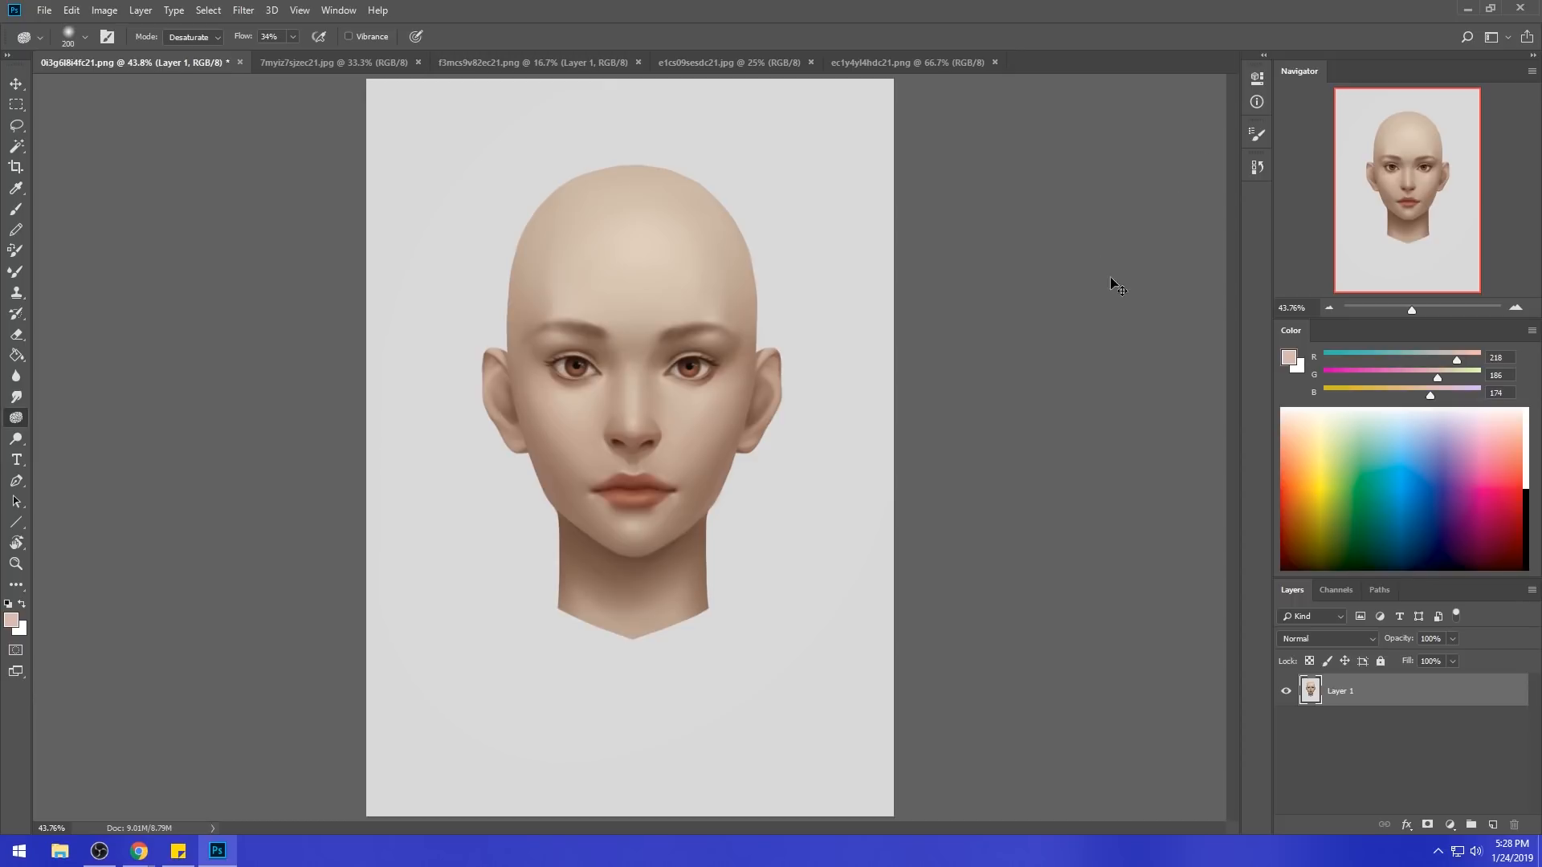
- Place the edited portrait on a new layer above the original for a before-and-after comparison
{"action": "key", "text": "ctrl+minus"}
{"action": "key", "text": "ctrl+minus"}
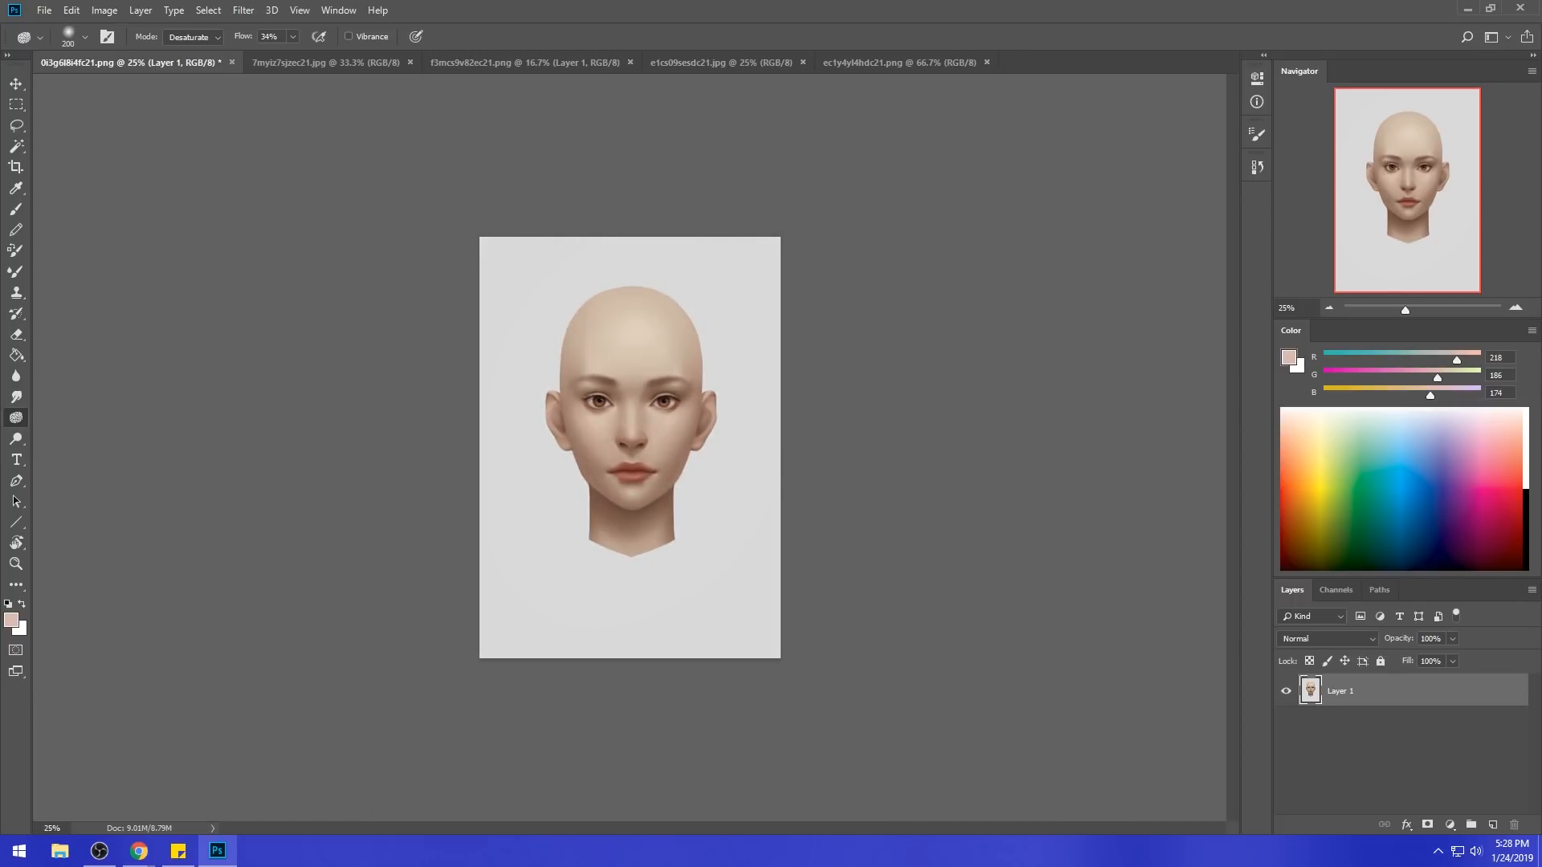
{"action": "key", "text": "ctrl+j"}
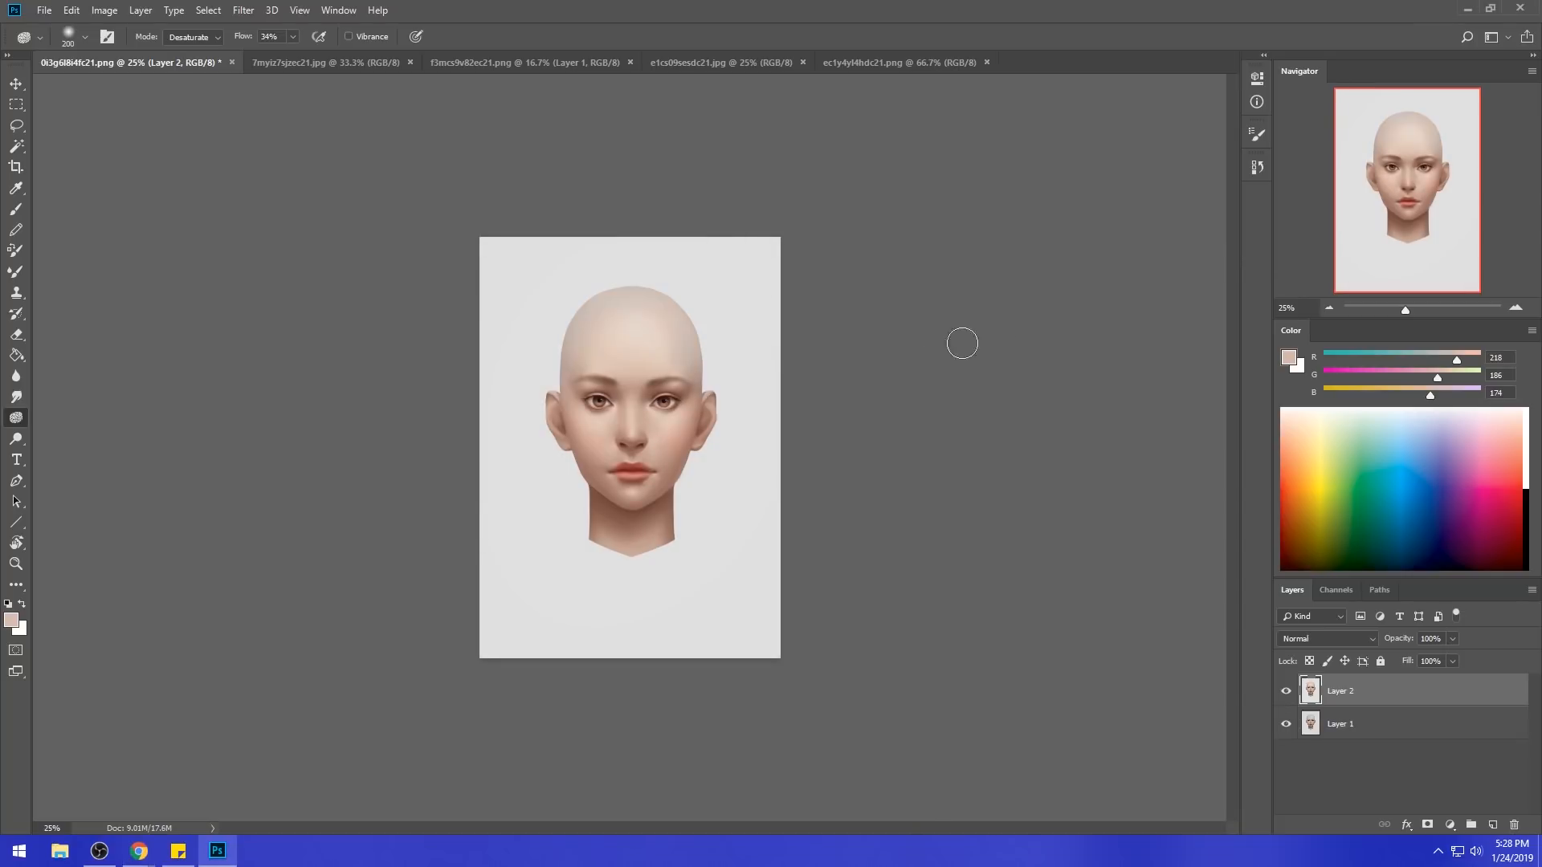
{"action": "key", "text": "ctrl+plus"}
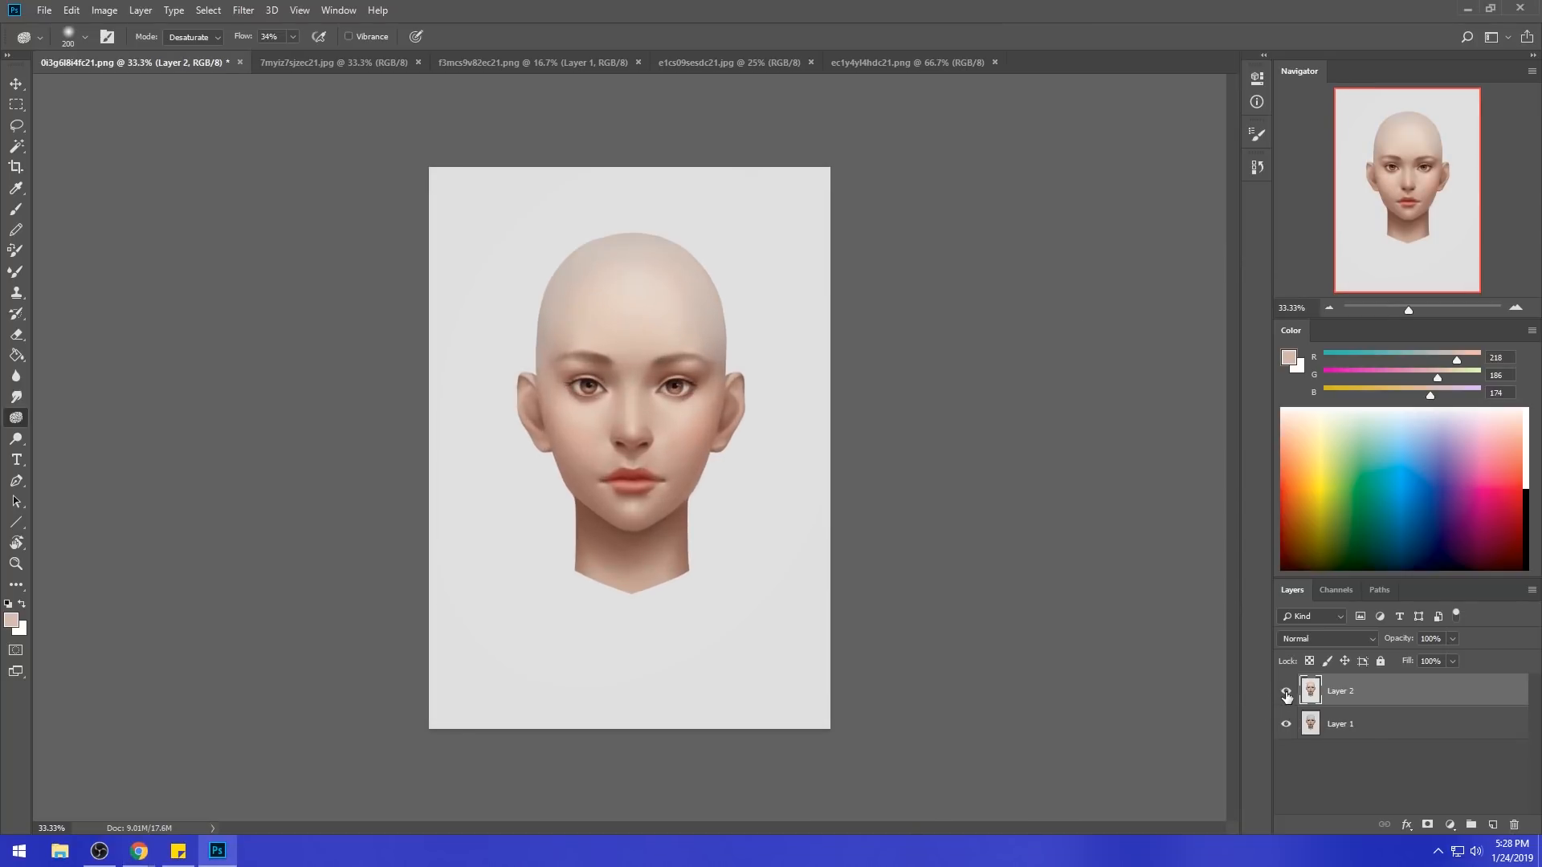
- Shift the edited portrait layer's hue slightly with Hue/Saturation and compare it with the original underneath
{"action": "left_click", "coordinate": [1287, 692]}
{"action": "left_click", "coordinate": [1287, 693]}
{"action": "key", "text": "ctrl+u"}
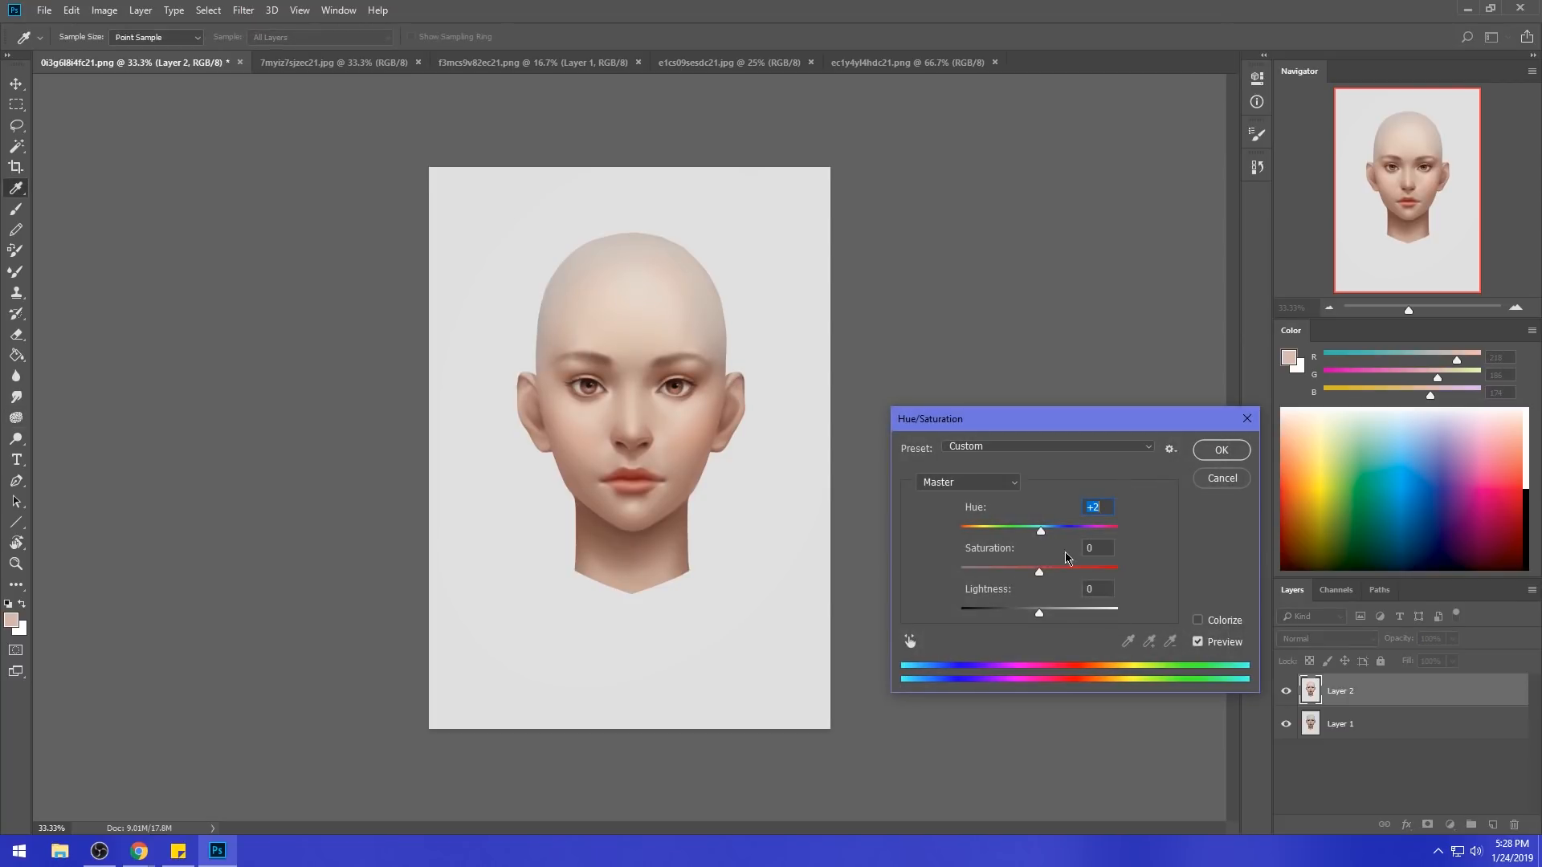
{"action": "left_click_drag", "start_coordinate": [1040, 537], "coordinate": [1037, 536]}
{"action": "left_click_drag", "start_coordinate": [1039, 537], "coordinate": [1044, 538]}
{"action": "type", "text": "0"}
{"action": "left_click_drag", "start_coordinate": [1041, 539], "coordinate": [1043, 539]}
{"action": "left_click", "coordinate": [1221, 449]}
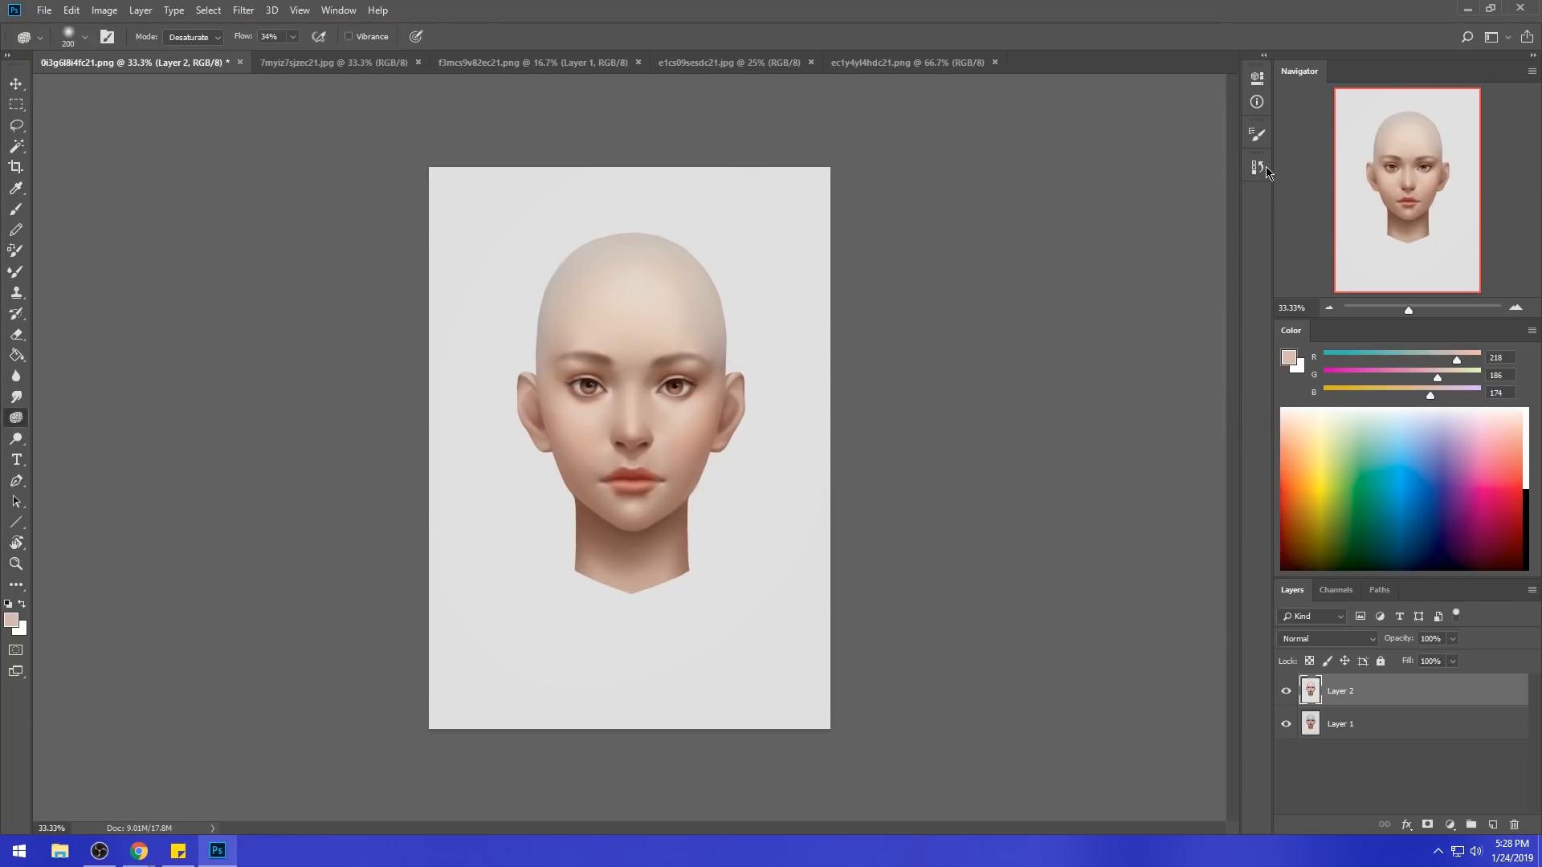
{"action": "left_click", "coordinate": [1284, 696]}
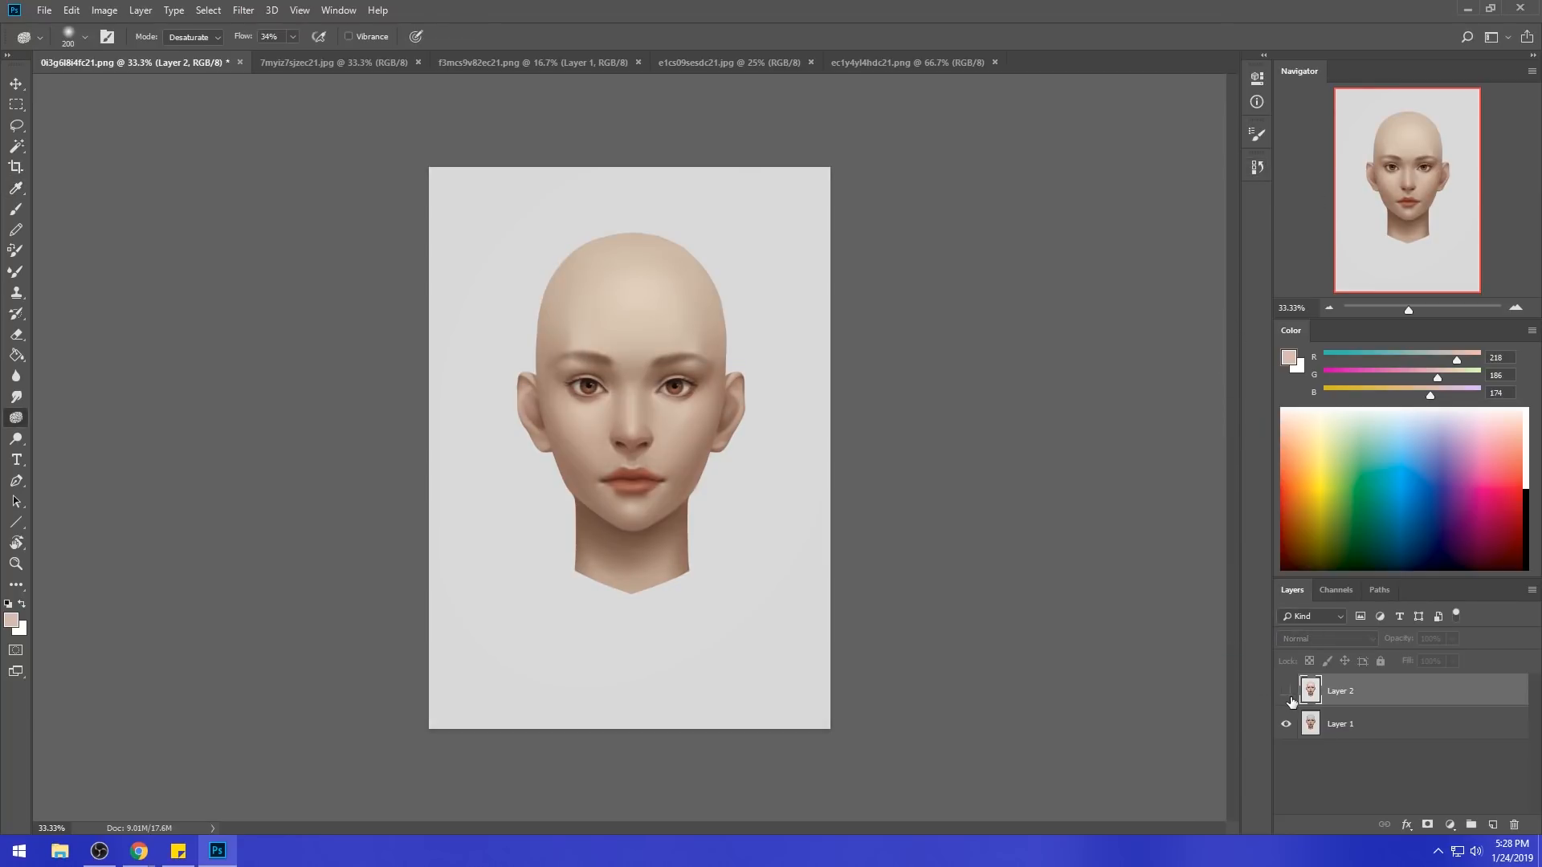
{"action": "left_click", "coordinate": [1286, 692]}
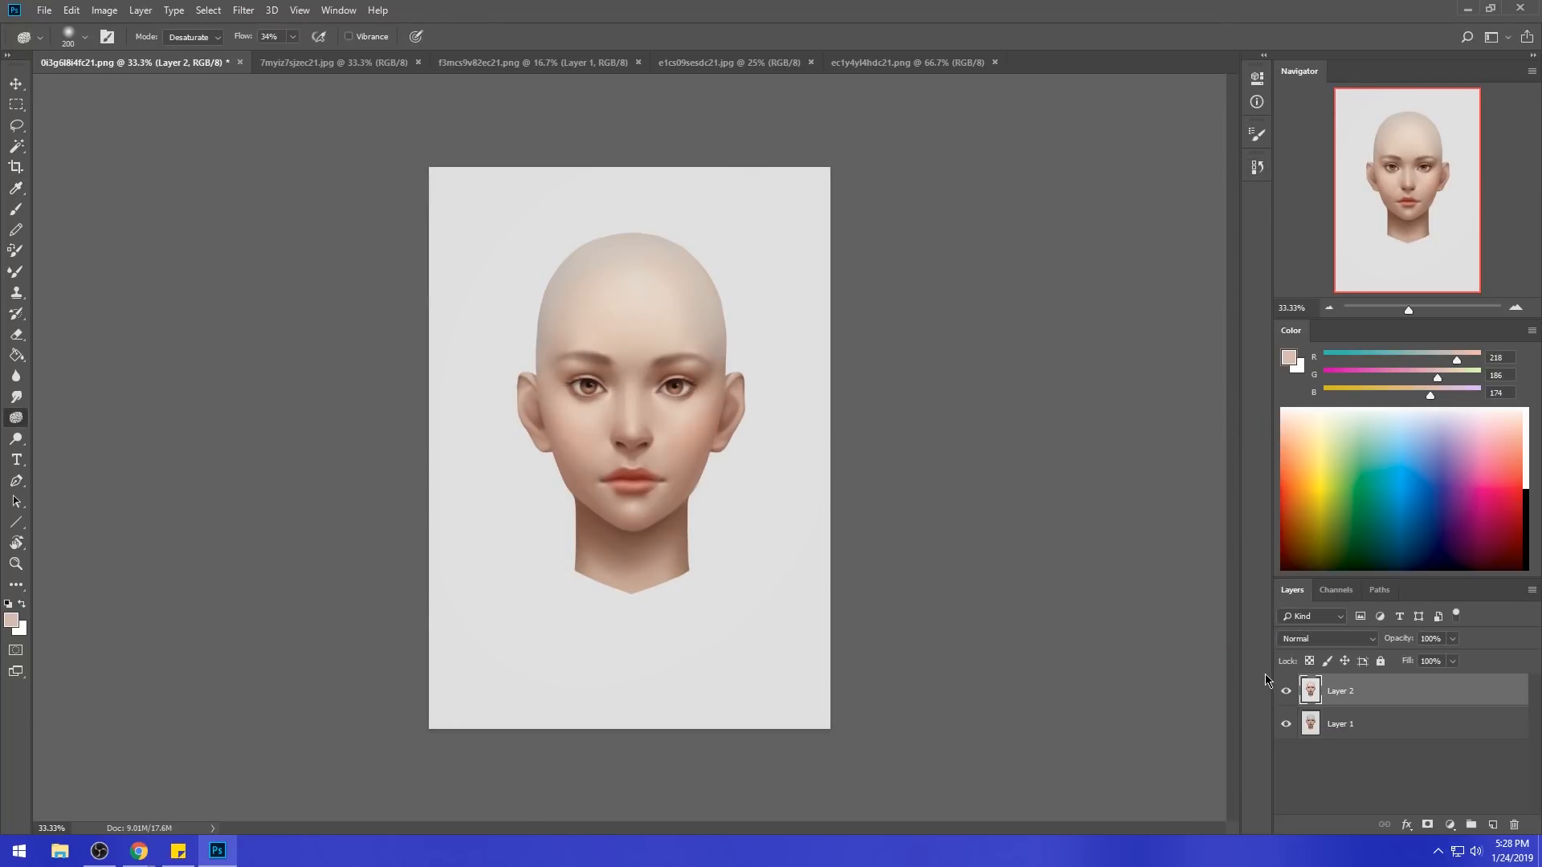
- Lighten the portrait's highlights with the Dodge tool at 100 px and 24% exposure
{"action": "left_click", "coordinate": [16, 441]}
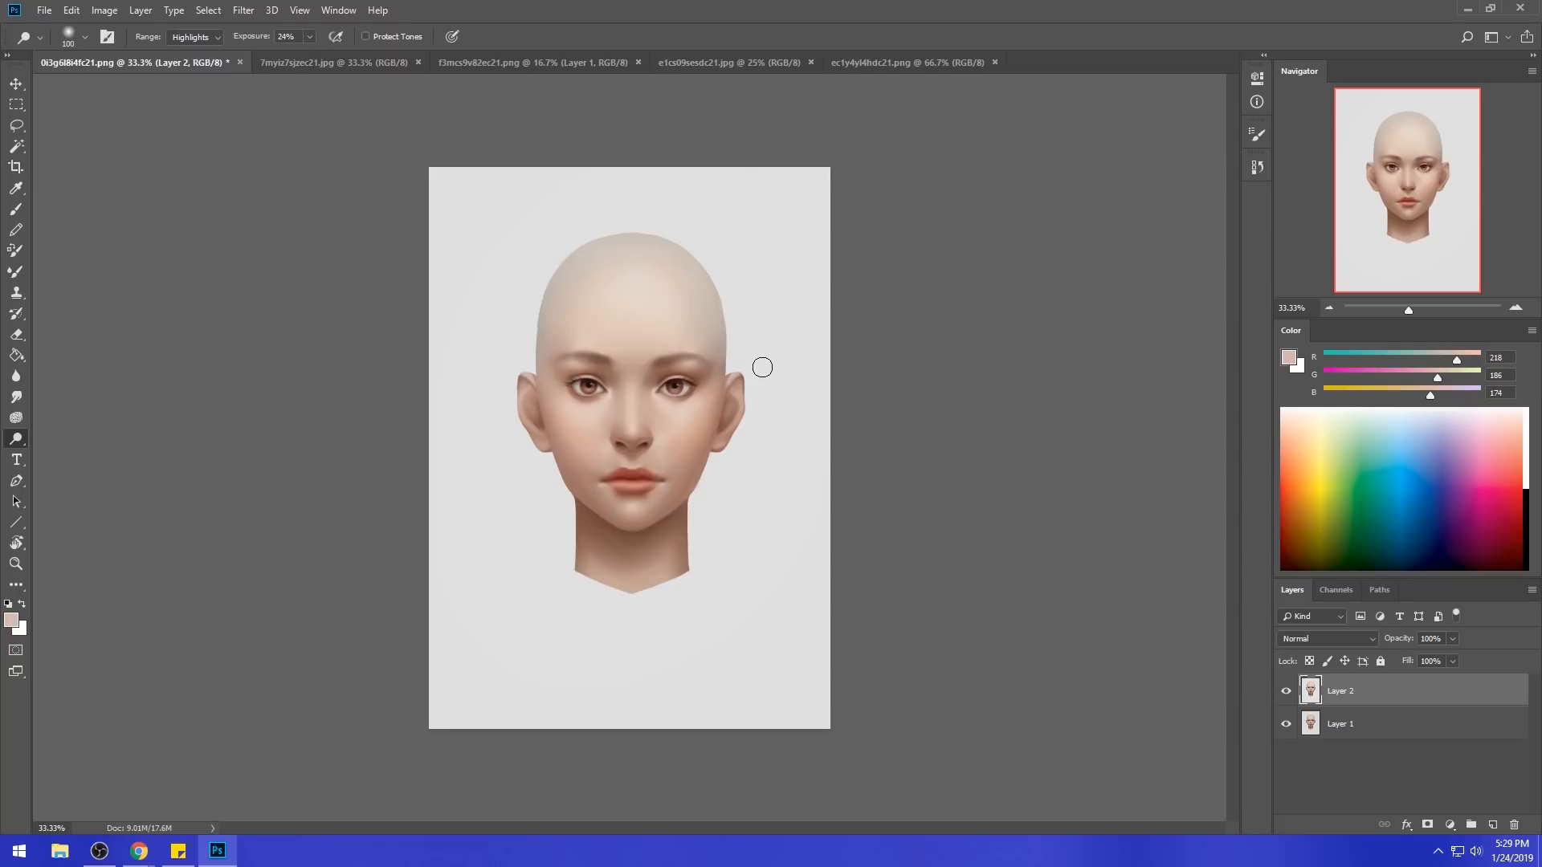
- Brush light grey sampled from the backdrop over the sides of the face, using a soft 700 px brush at 52% opacity
{"action": "key", "text": "b"}
{"action": "left_click", "coordinate": [722, 481], "text": "alt"}
{"action": "right_click", "coordinate": [720, 474]}
{"action": "left_click", "coordinate": [851, 464]}
{"action": "left_click", "coordinate": [917, 223]}
{"action": "key", "text": "bracketright"}
{"action": "key", "text": "bracketright"}
{"action": "key", "text": "bracketright"}
{"action": "key", "text": "bracketright"}
{"action": "key", "text": "bracketright"}
{"action": "key", "text": "bracketright"}
{"action": "key", "text": "bracketright"}
{"action": "key", "text": "bracketright"}
{"action": "key", "text": "bracketright"}
{"action": "key", "text": "bracketright"}
{"action": "mouse_move", "coordinate": [529, 477]}
{"action": "left_mouse_down"}
{"action": "mouse_move", "coordinate": [526, 451]}
{"action": "mouse_move", "coordinate": [571, 492]}
{"action": "mouse_move", "coordinate": [556, 460]}
{"action": "left_mouse_up"}
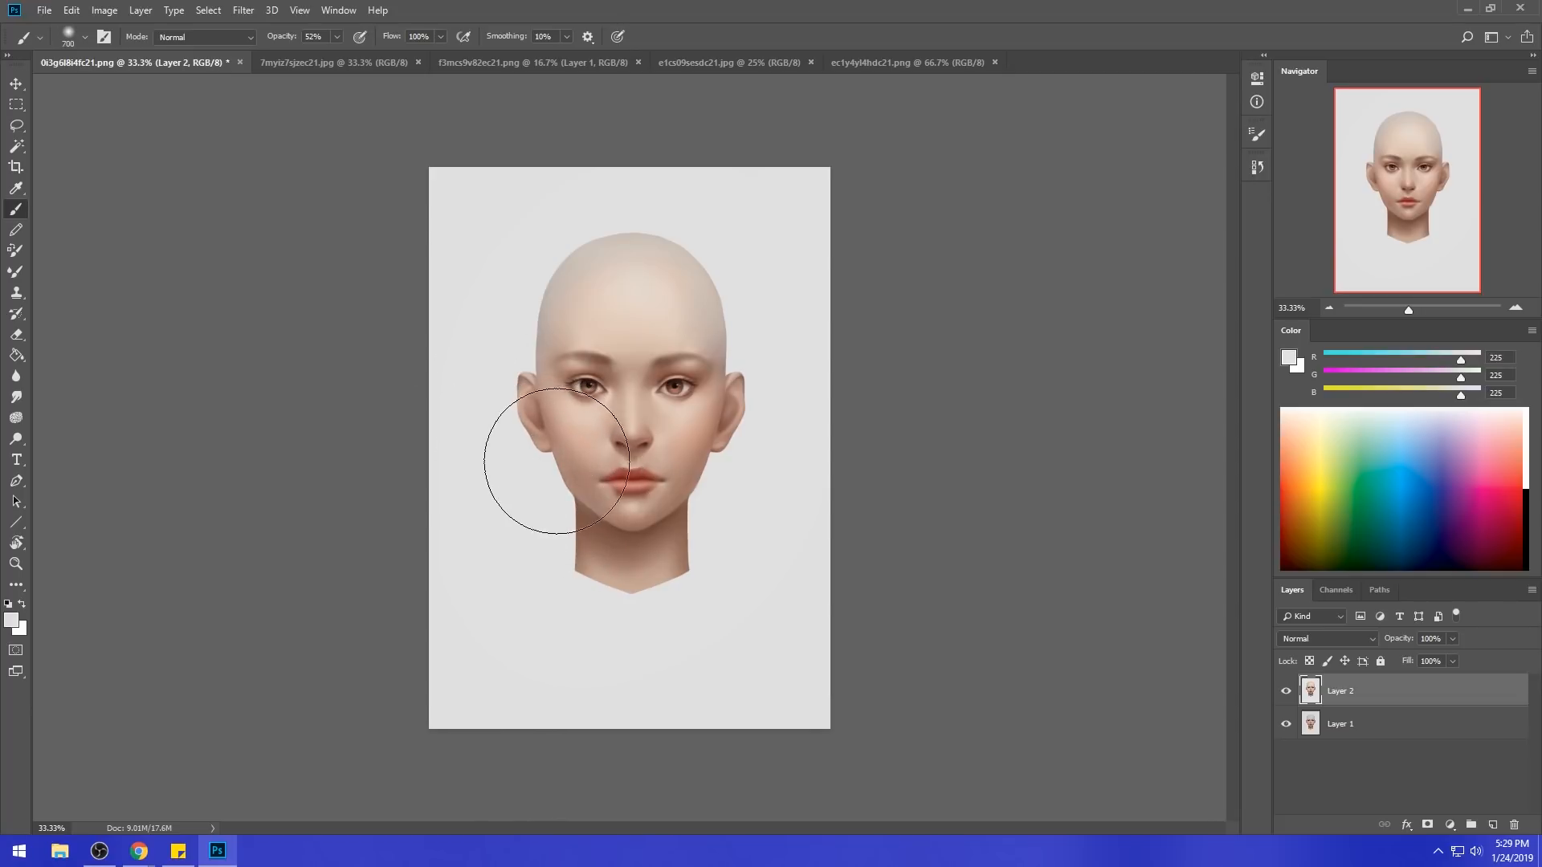
{"action": "key", "text": "ctrl+z"}
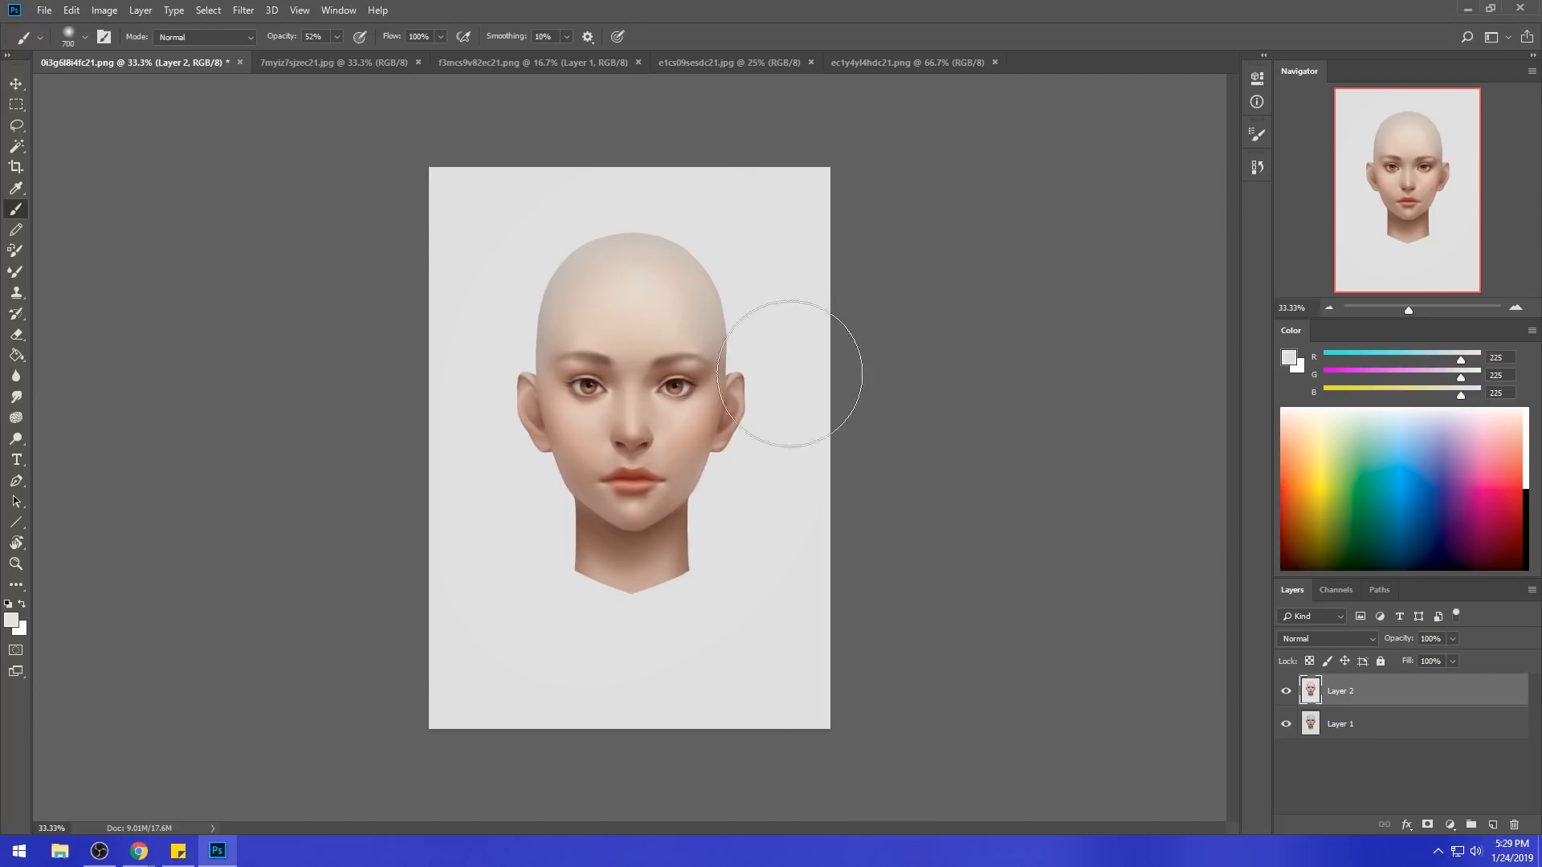
- Copy the brushed portrait, return the document's history to the last Dodge state, and place the copy on a new layer
{"action": "key", "text": "e"}
{"action": "key", "text": "ctrl+a"}
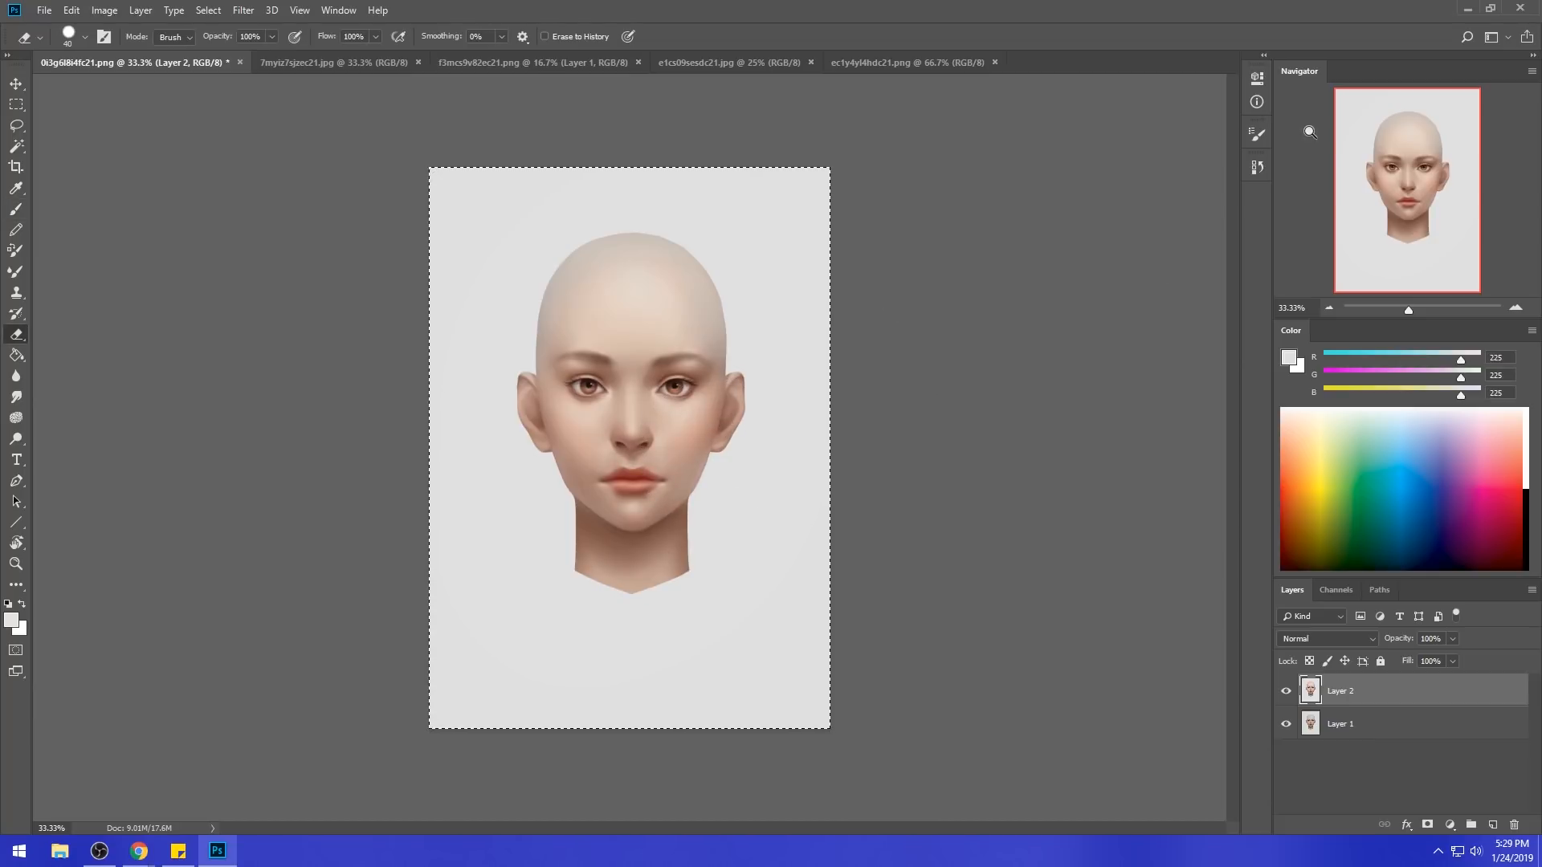
{"action": "left_click", "coordinate": [1257, 166]}
{"action": "left_click", "coordinate": [1157, 368]}
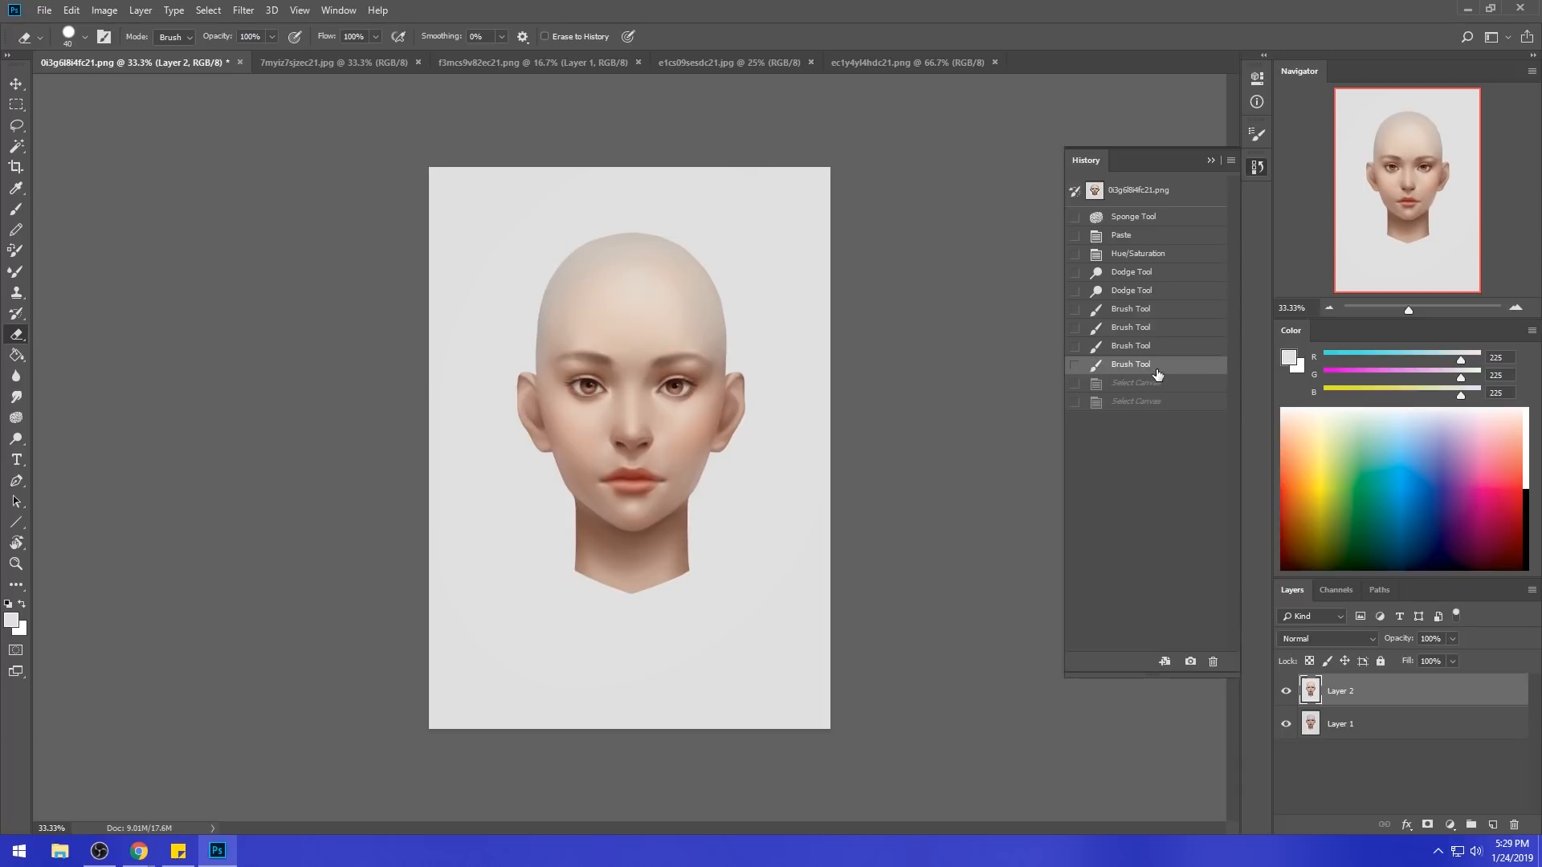
{"action": "left_click", "coordinate": [1145, 388]}
{"action": "left_click", "coordinate": [1145, 398]}
{"action": "left_click", "coordinate": [1146, 381]}
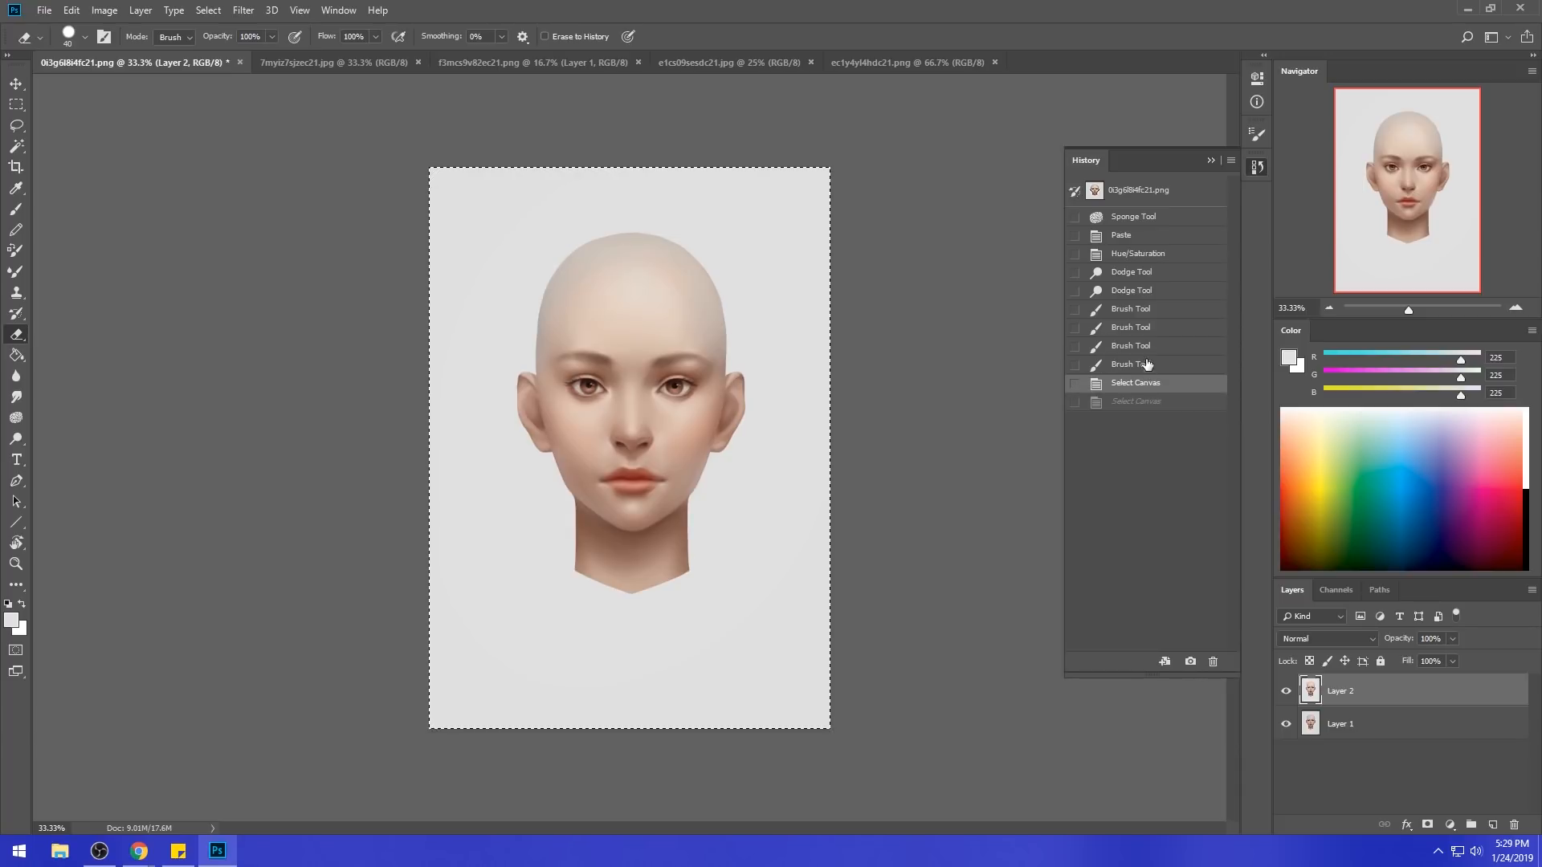
{"action": "left_click", "coordinate": [1146, 365]}
{"action": "left_click", "coordinate": [1122, 292]}
{"action": "key", "text": "ctrl+shift+alt+e"}
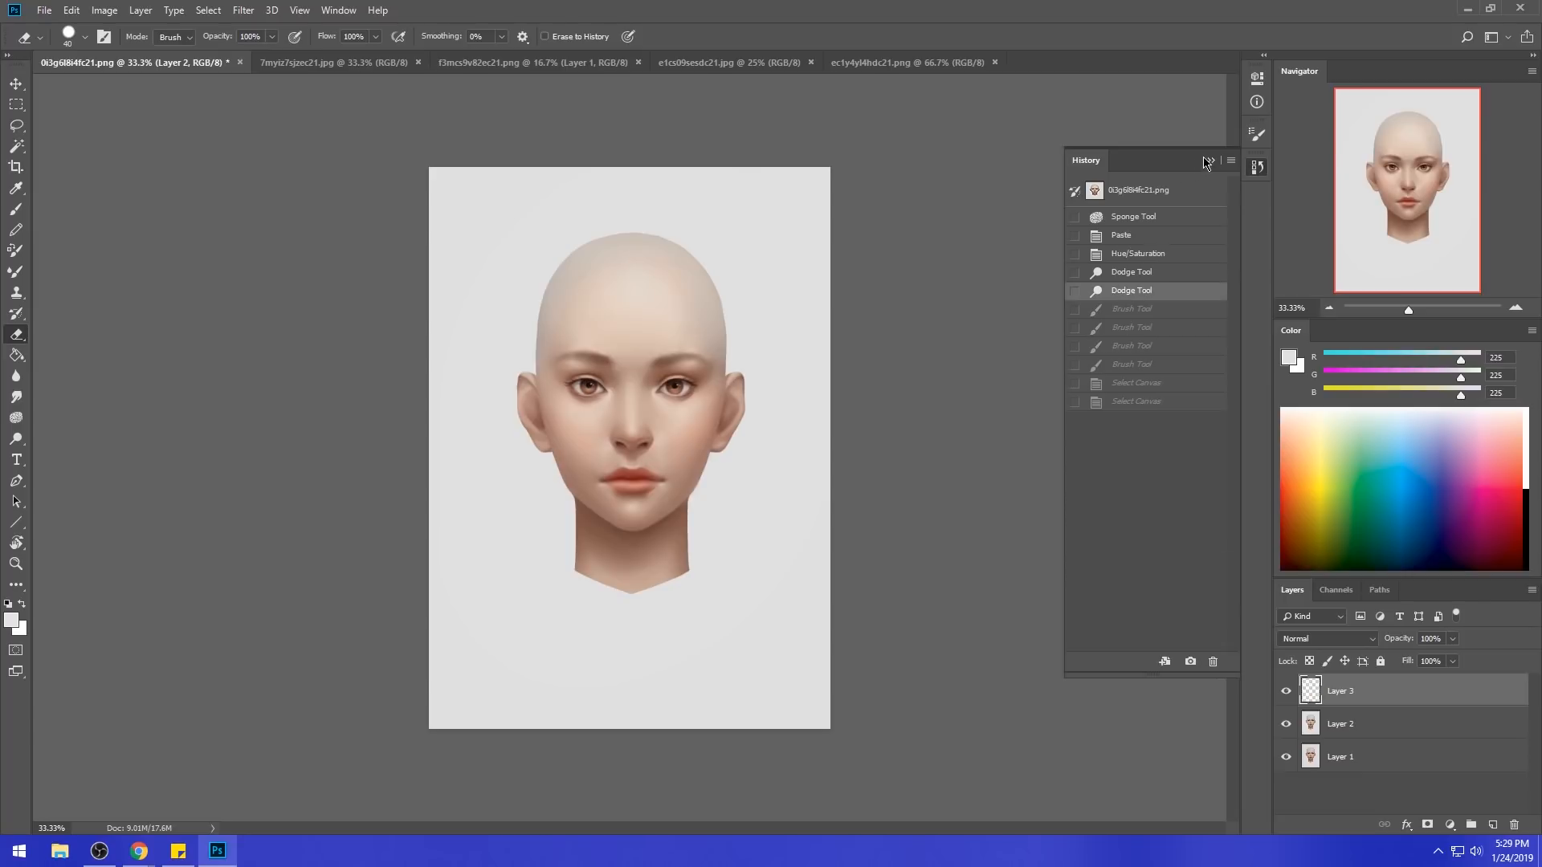
{"action": "left_click", "coordinate": [1122, 218]}
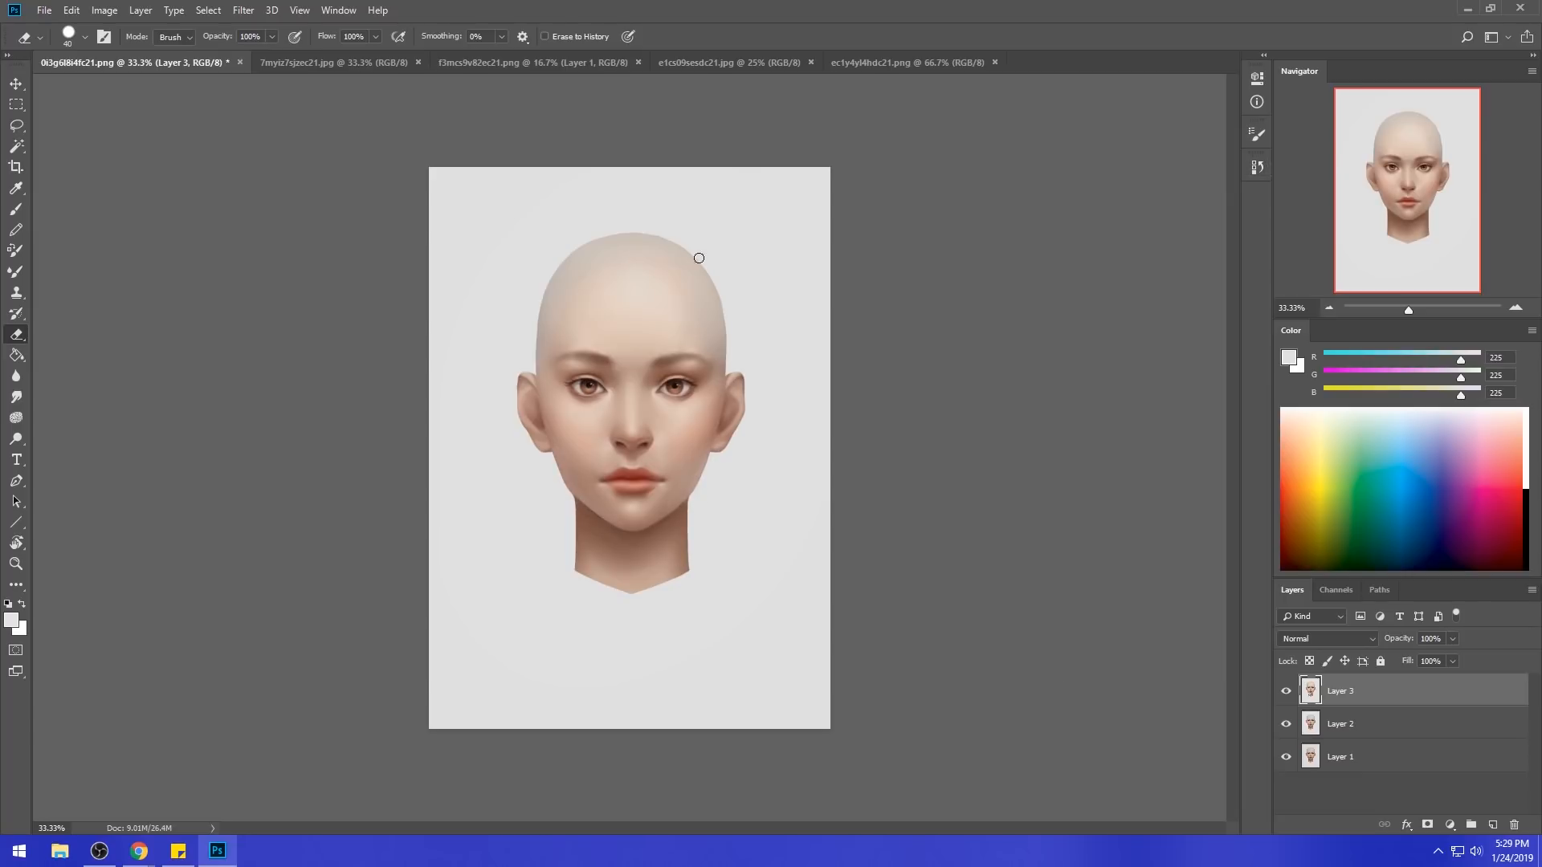
- Erase part of Layer 3 over the cheek with a 125 px eraser and blend the area with Smudge at 13% strength
{"action": "left_click_drag", "start_coordinate": [728, 435], "coordinate": [700, 451]}
{"action": "key", "text": "bracketright"}
{"action": "key", "text": "bracketright"}
{"action": "key", "text": "bracketright"}
{"action": "key", "text": "bracketright"}
{"action": "key", "text": "bracketright"}
{"action": "key", "text": "bracketright"}
{"action": "key", "text": "bracketright"}
{"action": "key", "text": "bracketright"}
{"action": "mouse_move", "coordinate": [682, 433]}
{"action": "left_mouse_down"}
{"action": "mouse_move", "coordinate": [721, 413]}
{"action": "mouse_move", "coordinate": [706, 442]}
{"action": "mouse_move", "coordinate": [639, 462]}
{"action": "mouse_move", "coordinate": [705, 420]}
{"action": "mouse_move", "coordinate": [699, 430]}
{"action": "left_mouse_up"}
{"action": "left_click", "coordinate": [16, 397]}
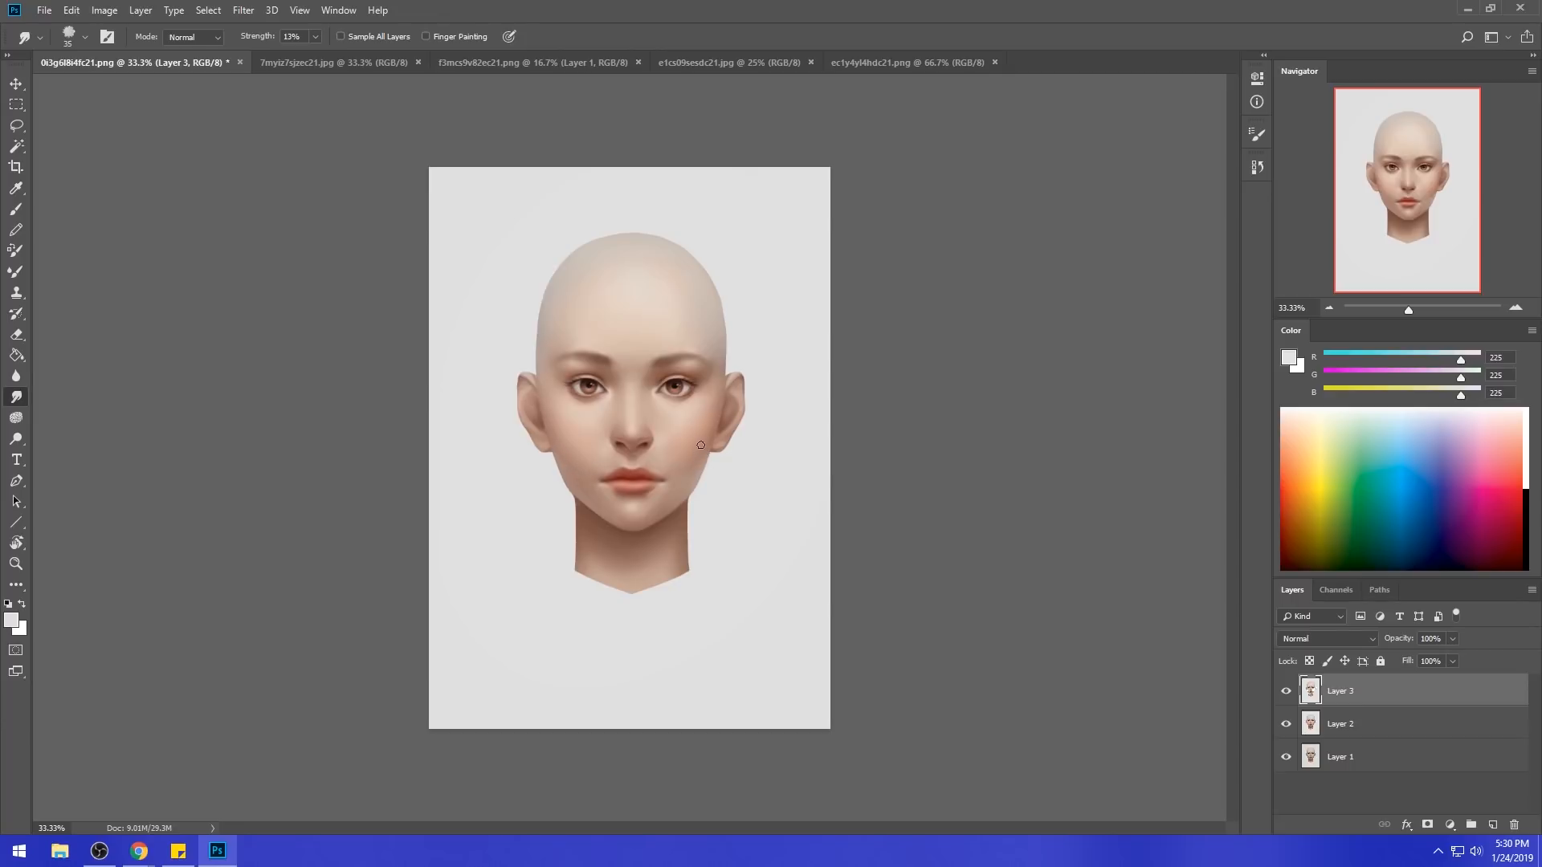
{"action": "left_click", "coordinate": [1286, 691]}
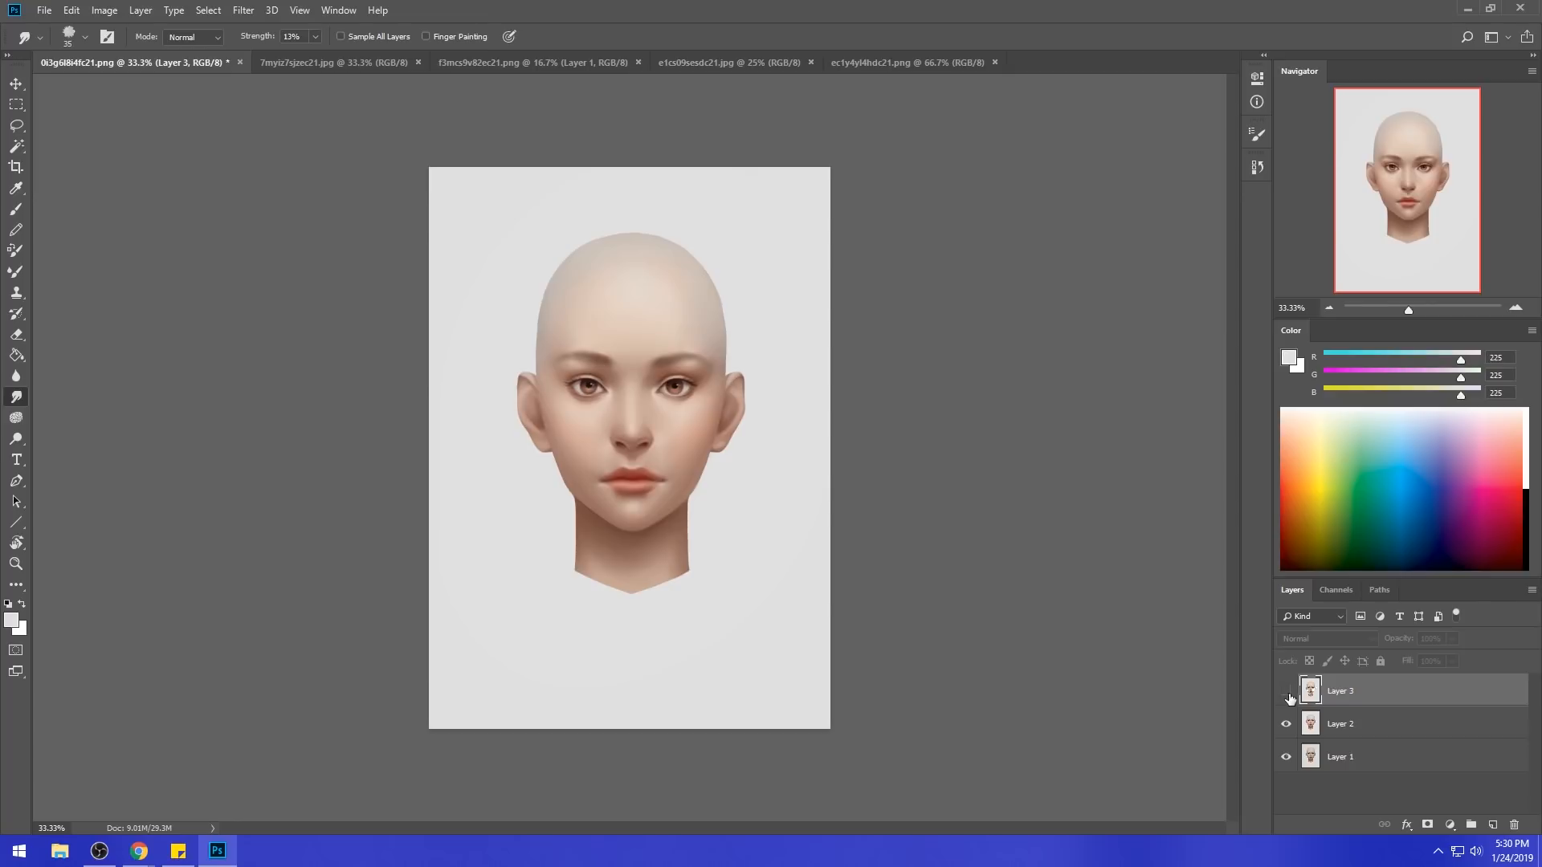
{"action": "left_click", "coordinate": [1286, 691]}
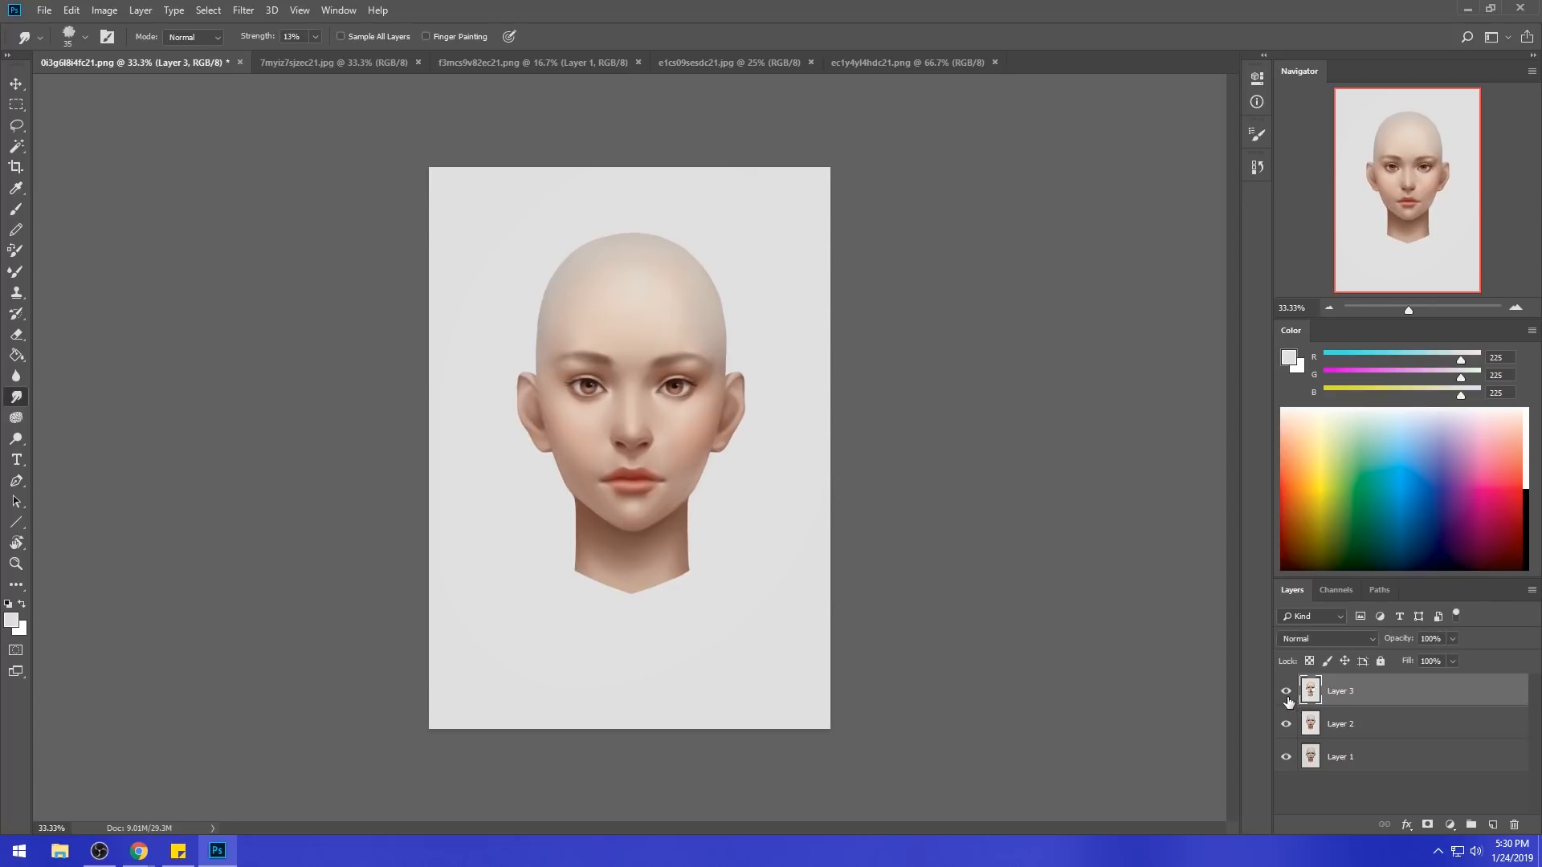
- Erase Layer 3 over the chin and neck with a soft round 400 px eraser
{"action": "key", "text": "e"}
{"action": "right_click", "coordinate": [632, 518]}
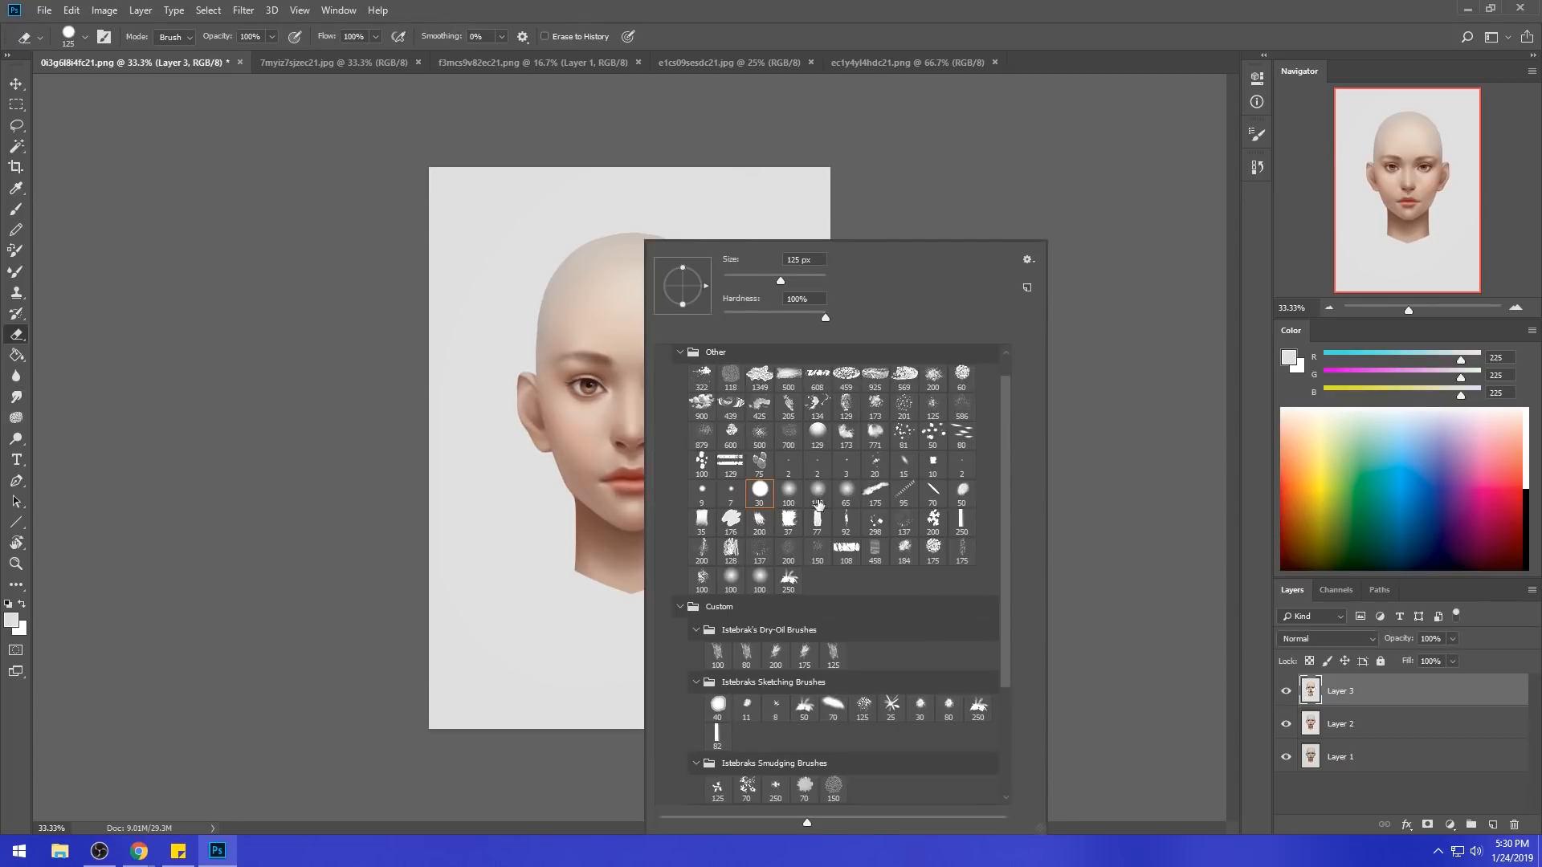
{"action": "left_click", "coordinate": [1104, 424]}
{"action": "key", "text": "bracketright"}
{"action": "key", "text": "bracketright"}
{"action": "key", "text": "bracketright"}
{"action": "key", "text": "bracketright"}
{"action": "key", "text": "bracketright"}
{"action": "key", "text": "bracketright"}
{"action": "key", "text": "bracketright"}
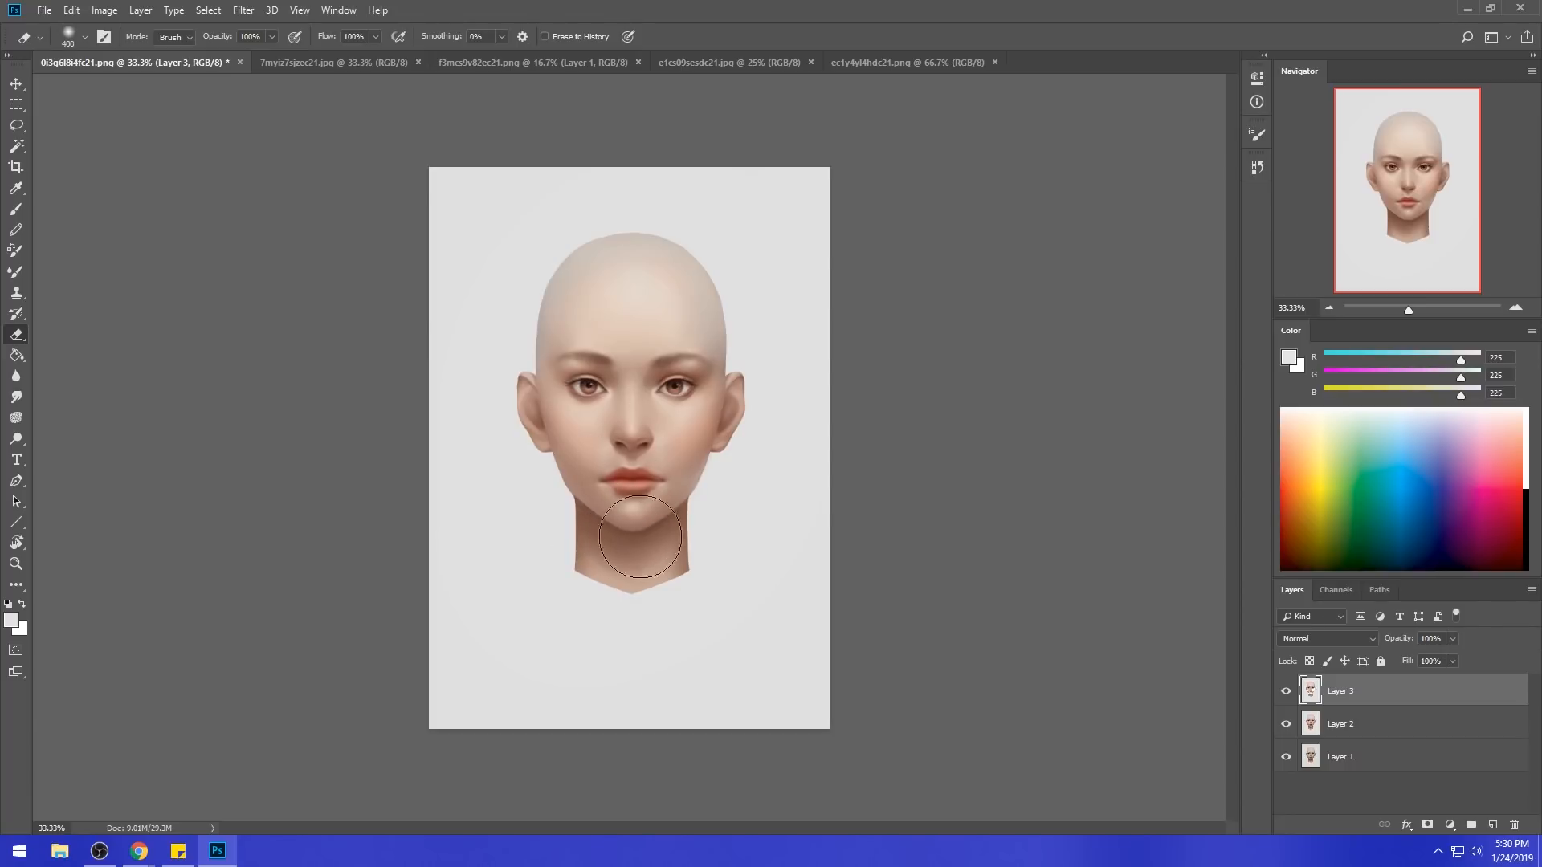
- Compare the portrait with and without Layer 3, and merge it down into Layer 2
{"action": "left_click", "coordinate": [1285, 690]}
{"action": "left_click", "coordinate": [1286, 690]}
{"action": "right_click", "coordinate": [1357, 689]}
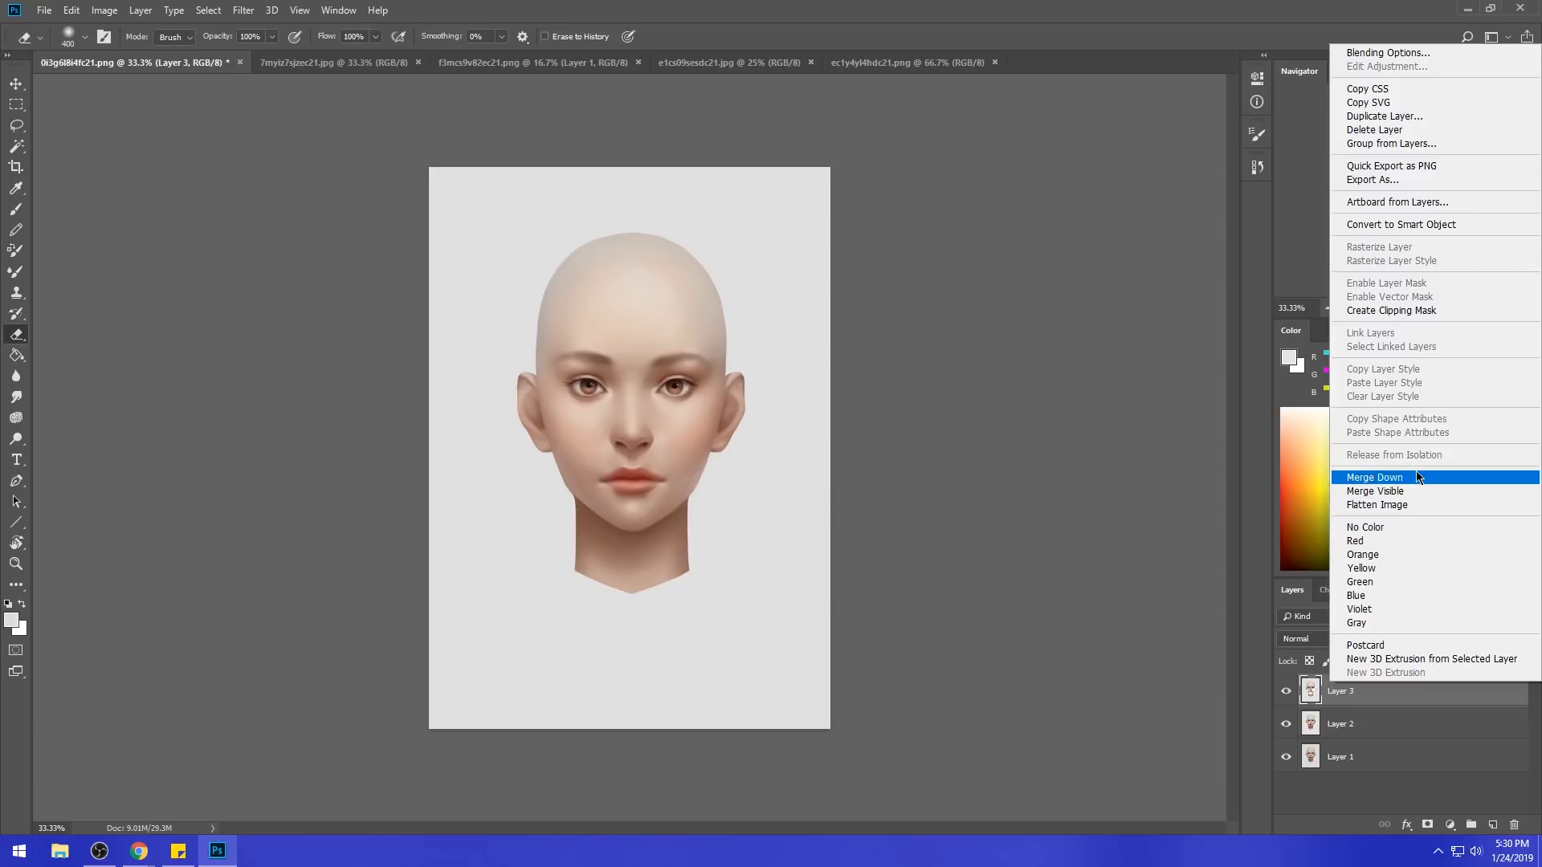
{"action": "left_click", "coordinate": [1375, 477]}
- Try tinting the face in Color mode at 52% opacity with a skin tone sampled beside the mouth
{"action": "key", "text": "b"}
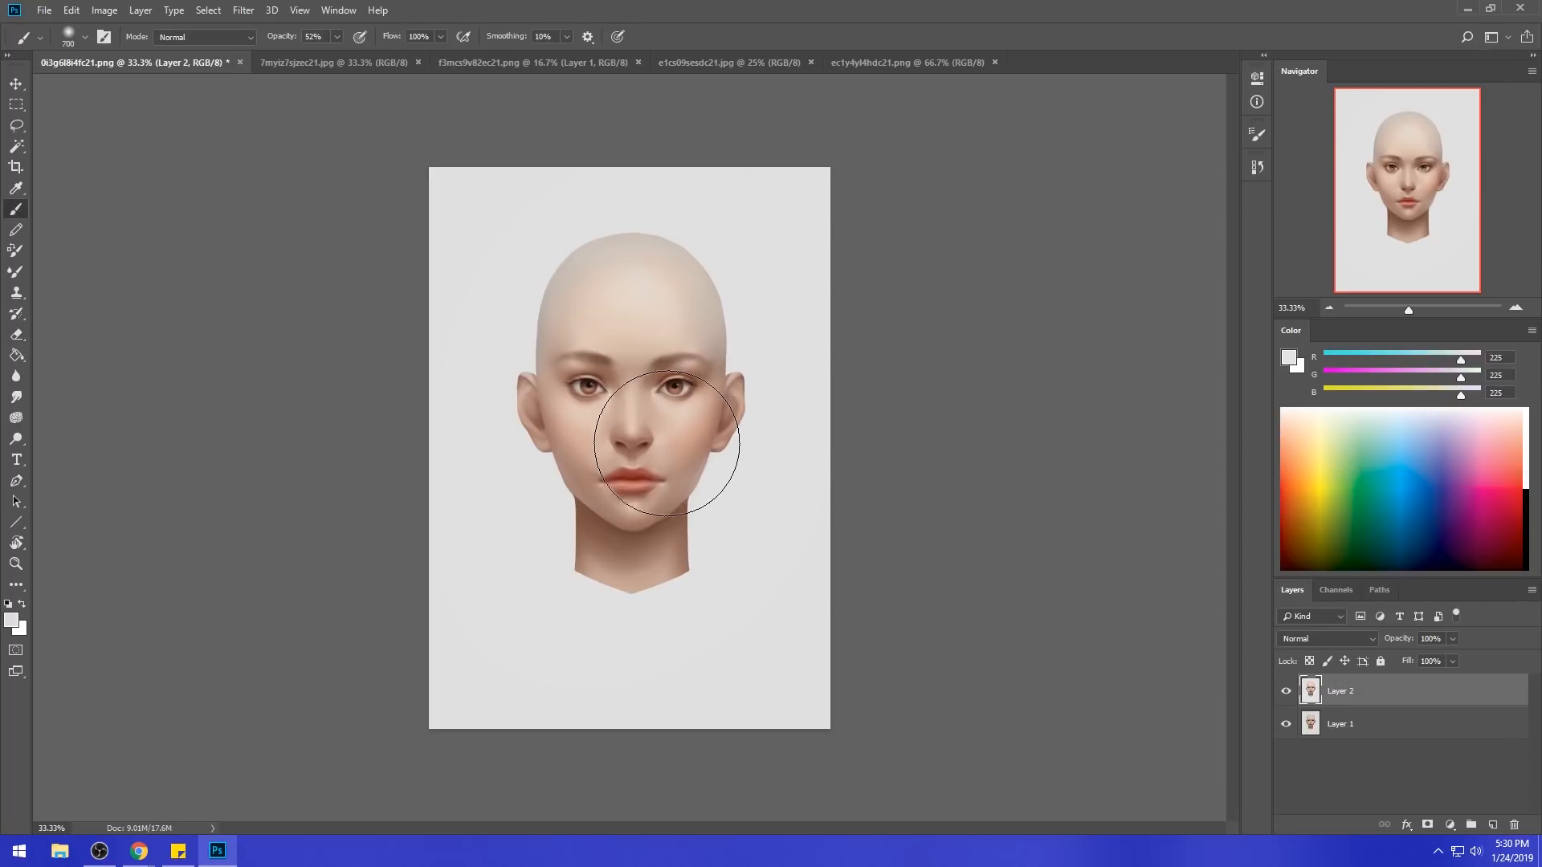
{"action": "key", "text": "alt"}
{"action": "left_click", "coordinate": [663, 460], "text": "alt"}
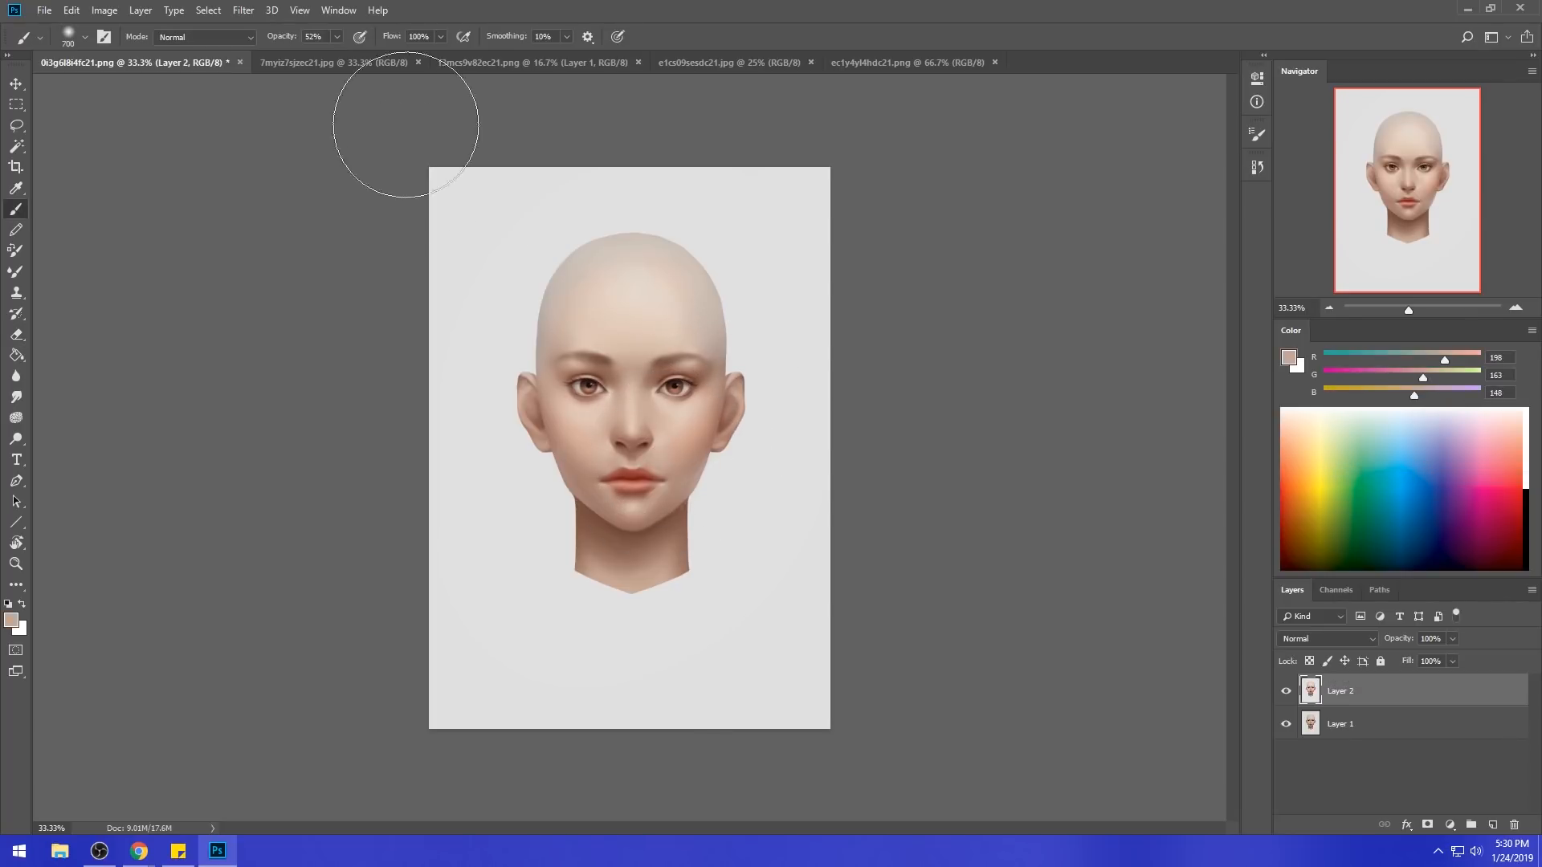
{"action": "left_click", "coordinate": [240, 37]}
{"action": "key", "text": "Escape"}
{"action": "key", "text": "shift+alt+c"}
{"action": "key", "text": "ctrl+shift+alt+e"}
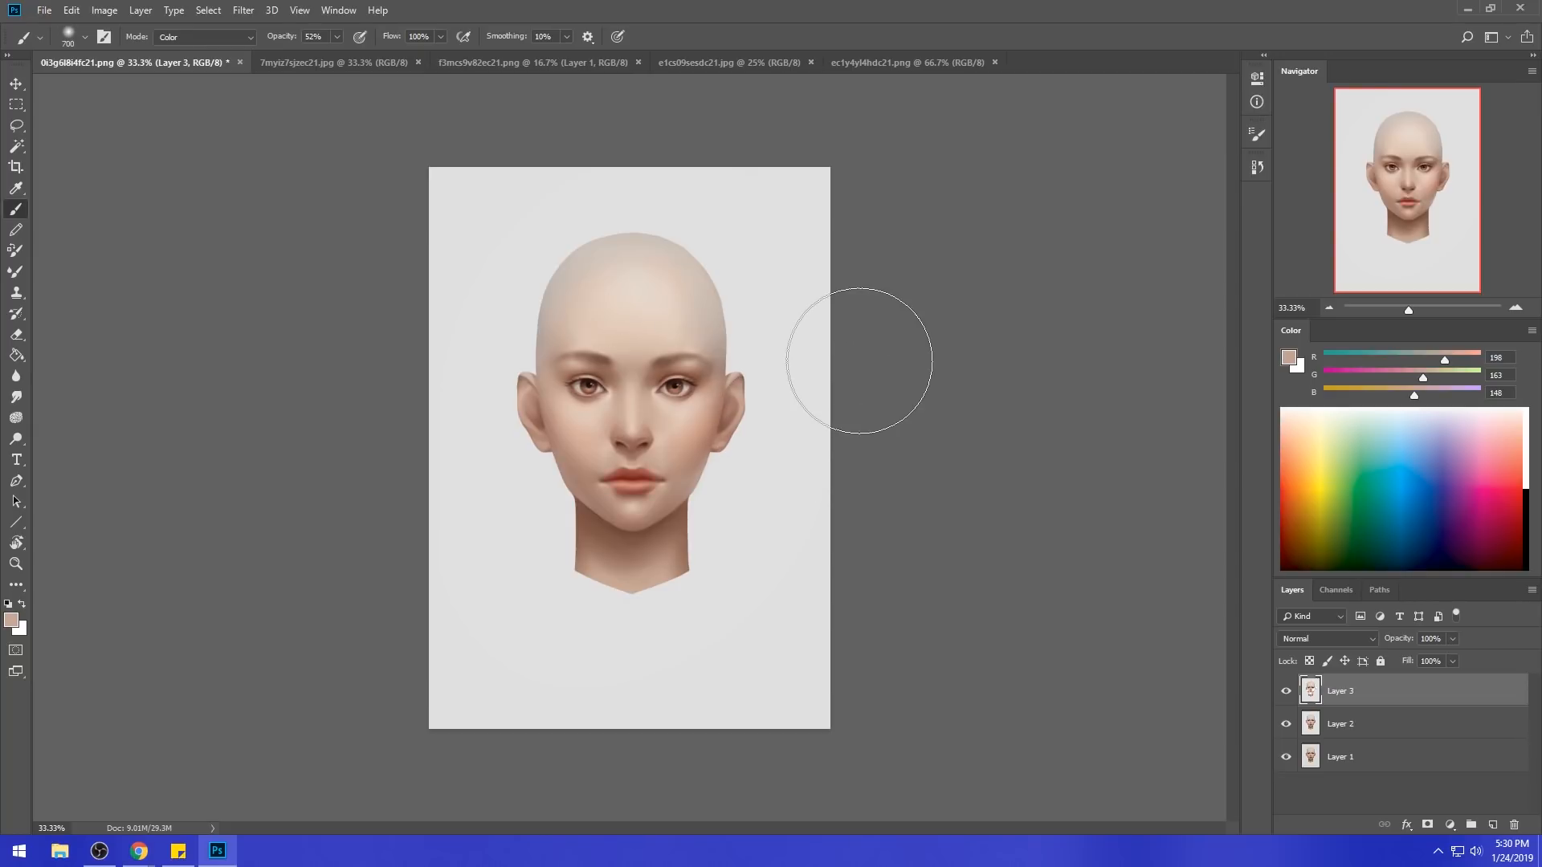
- Merge Layer 3 into the layer below and flatten the whole portrait image
{"action": "right_click", "coordinate": [1399, 689]}
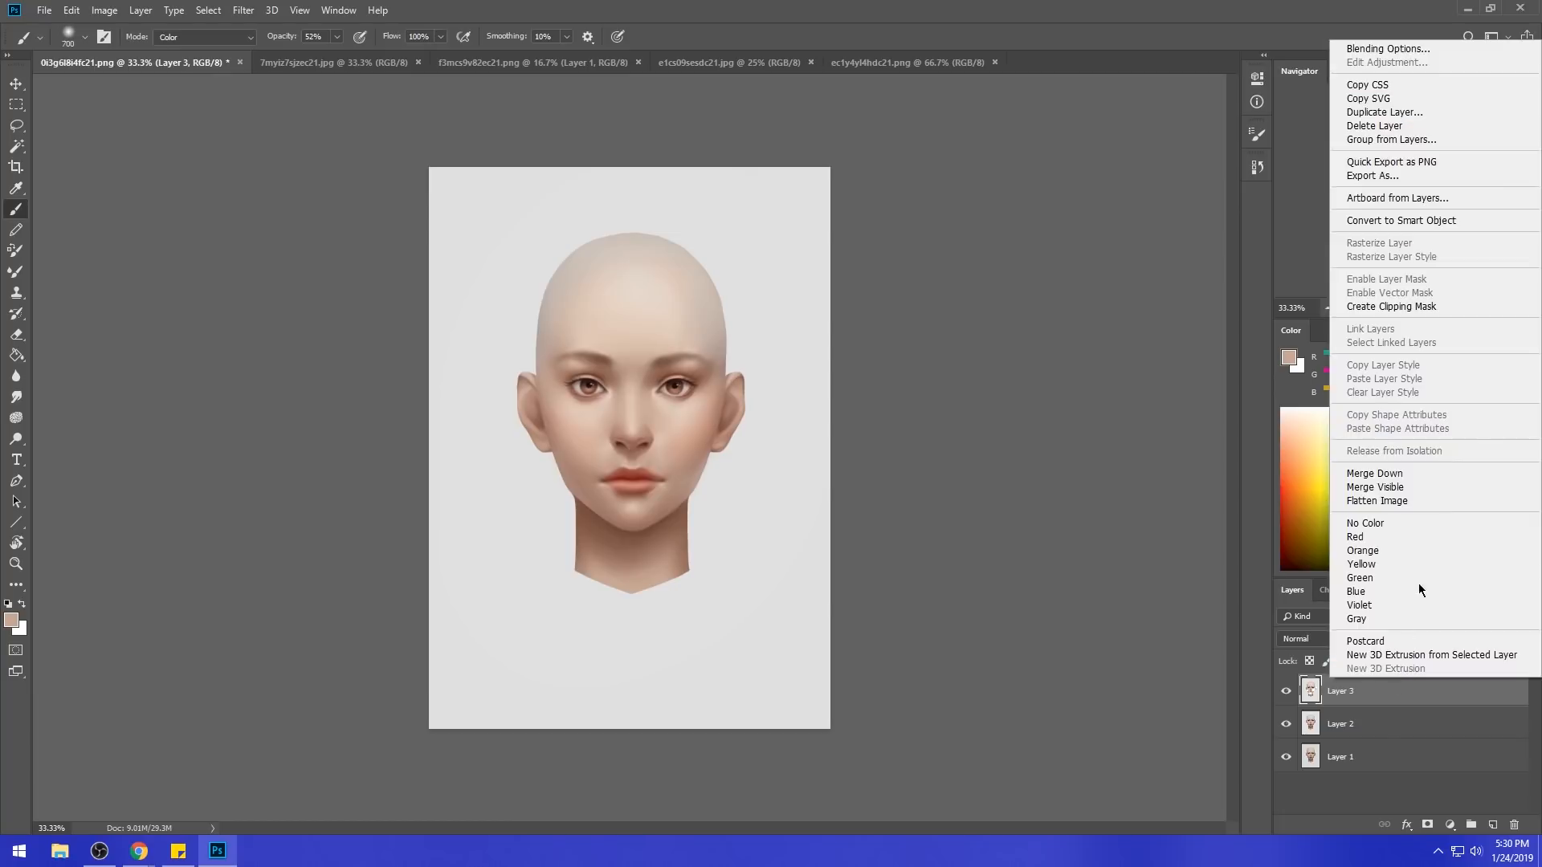
{"action": "left_click", "coordinate": [1404, 470]}
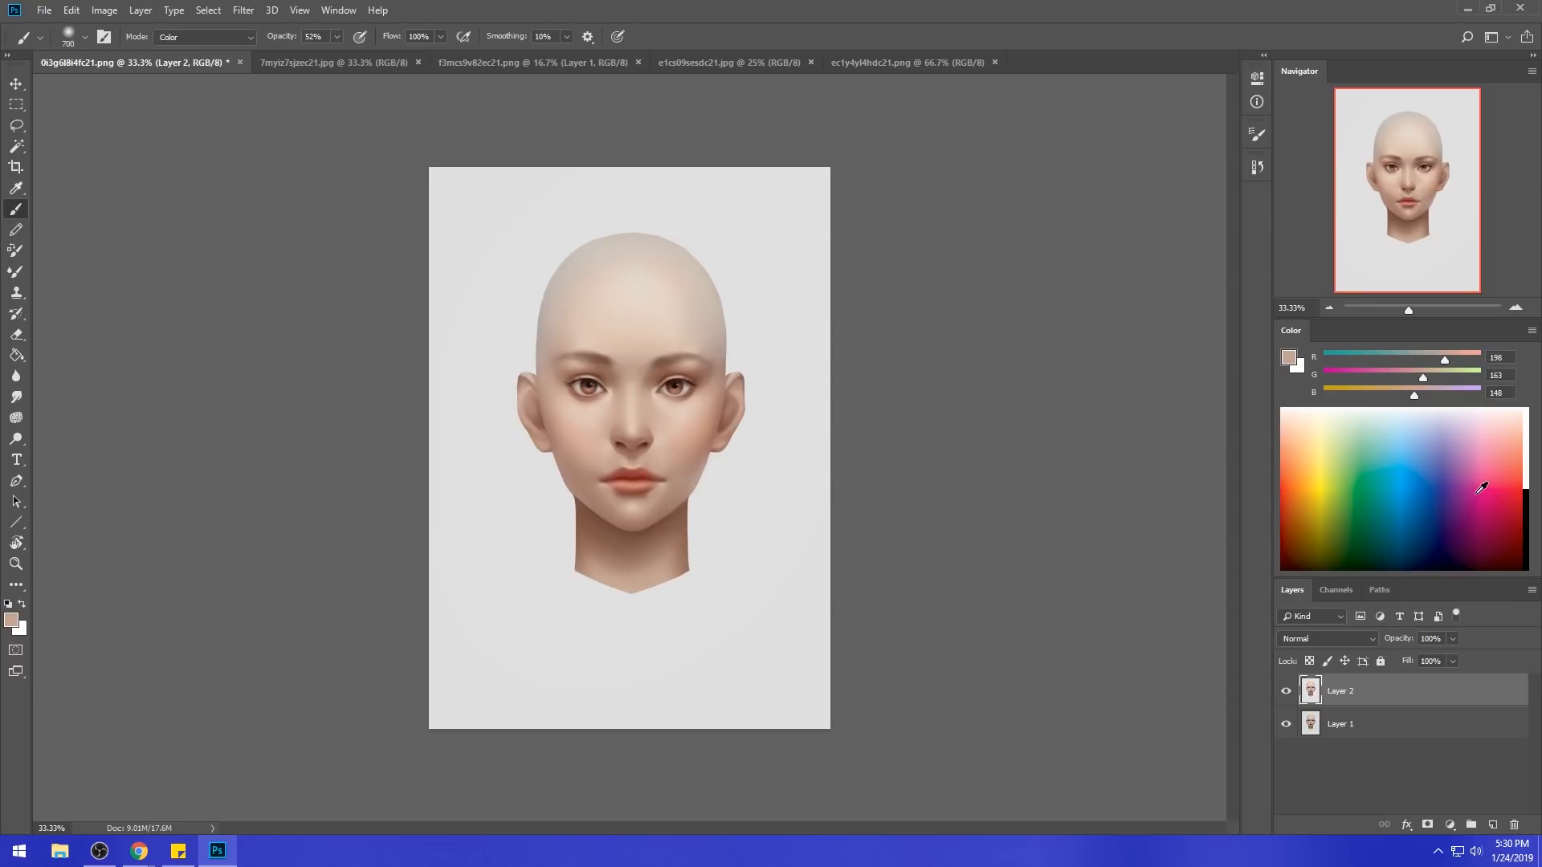
{"action": "right_click", "coordinate": [1346, 691]}
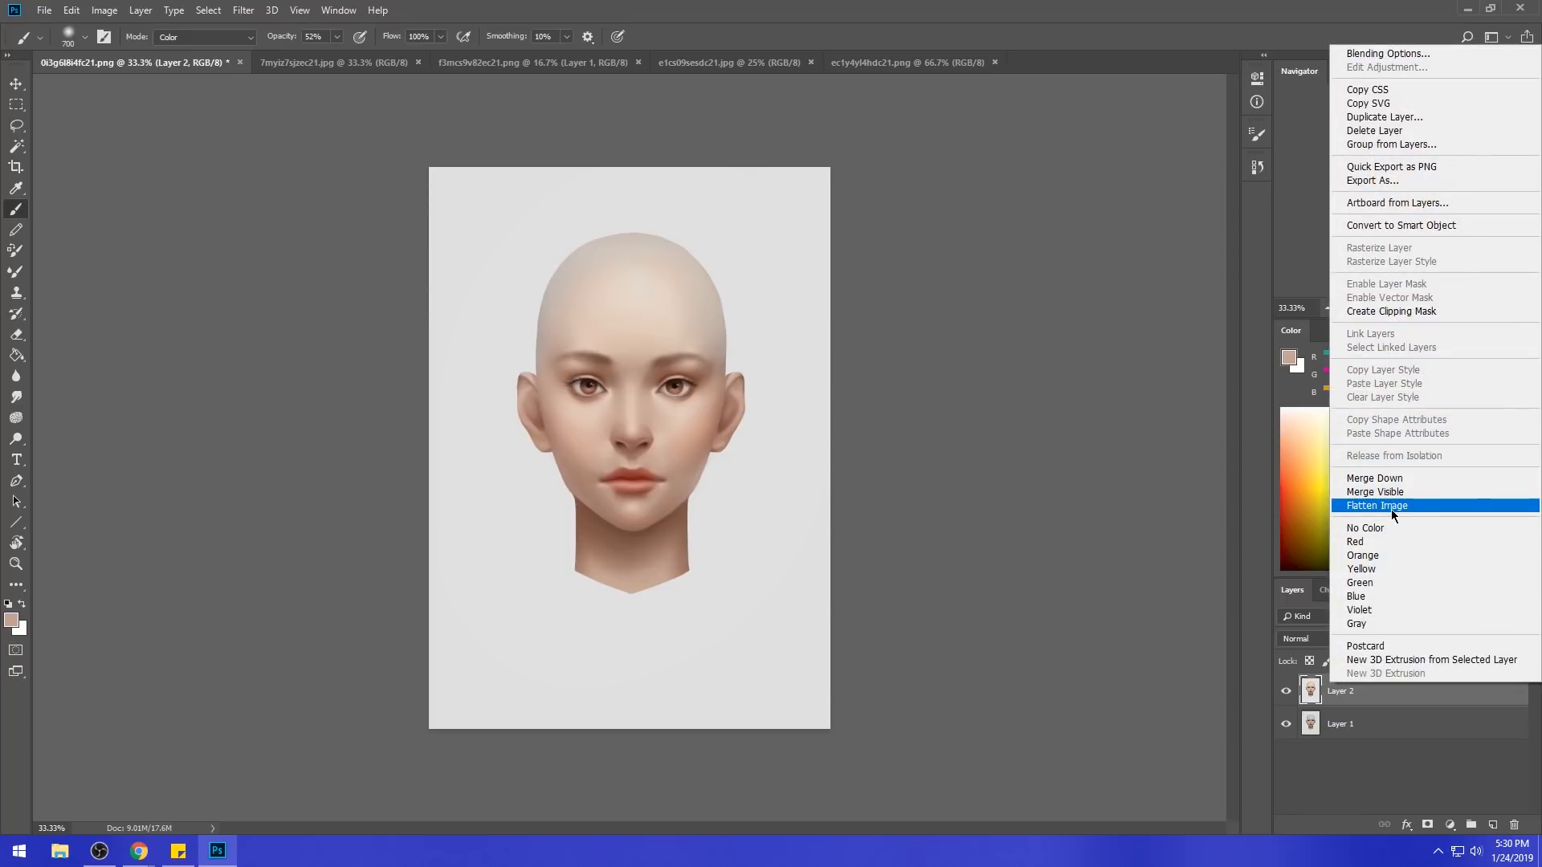
{"action": "left_click", "coordinate": [1391, 509]}
- Close the finished portrait with its changes saved and switch to the skin tone studies document ec1y4yl4hdc21.png
{"action": "left_click", "coordinate": [204, 62]}
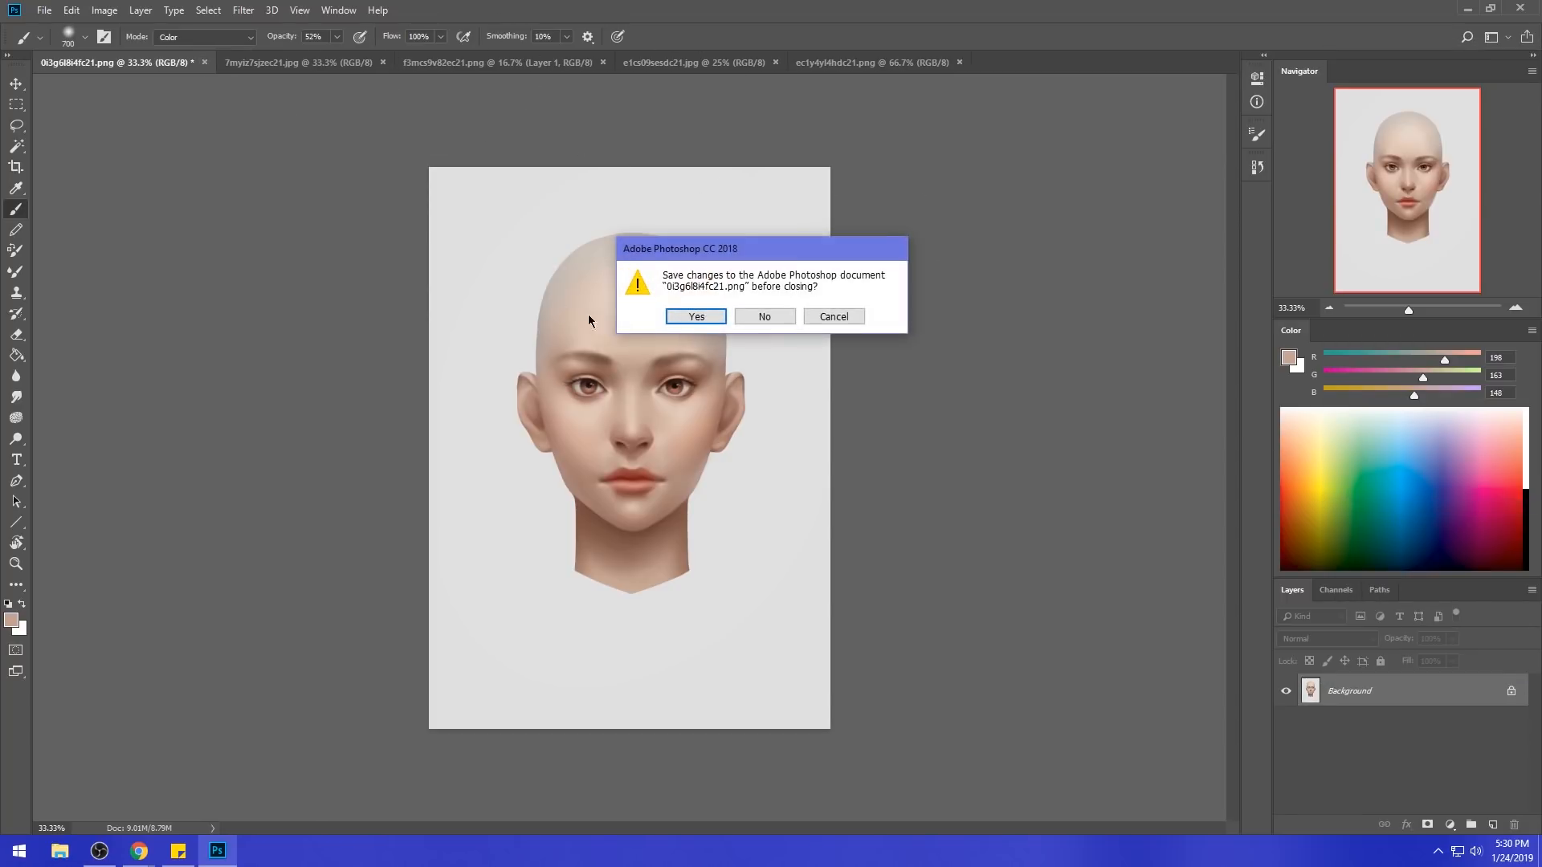
{"action": "left_click", "coordinate": [697, 318]}
{"action": "left_click", "coordinate": [303, 64]}
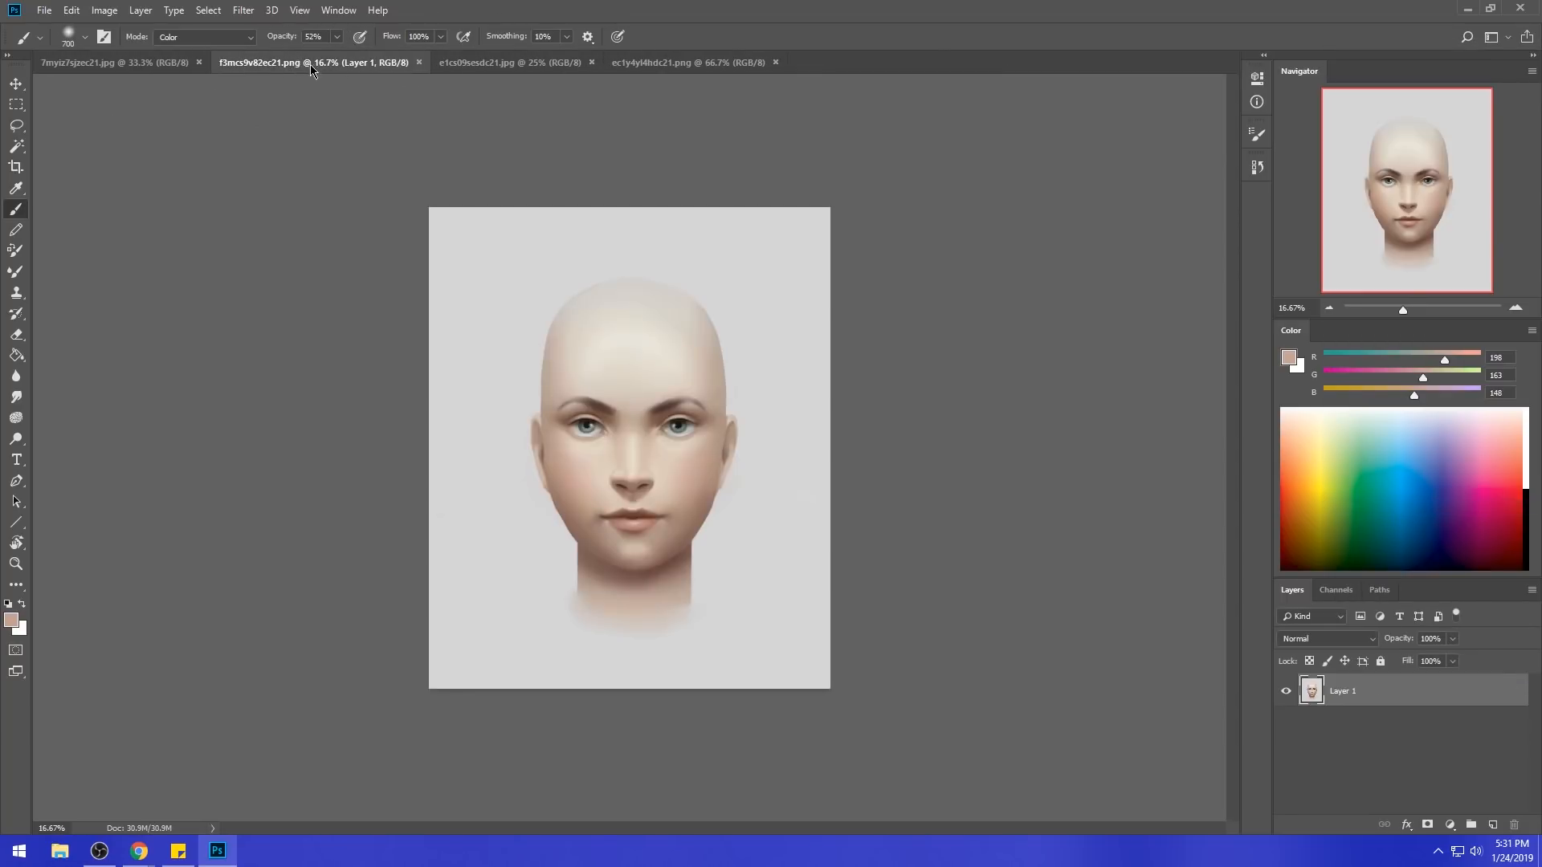
{"action": "left_click", "coordinate": [509, 63]}
{"action": "left_click", "coordinate": [689, 62]}
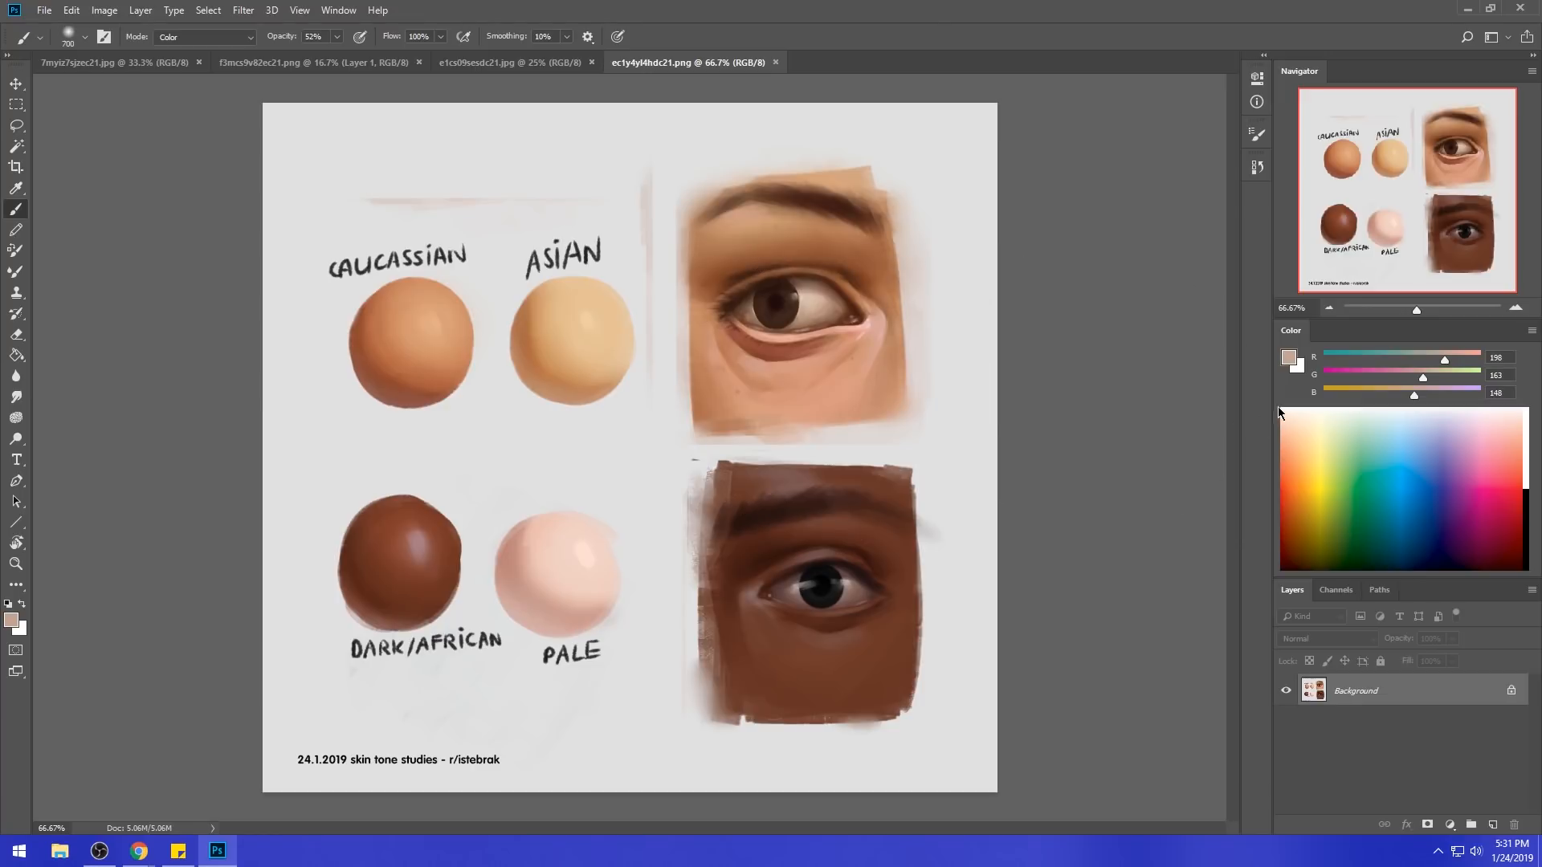
- Brush soft white over the Asian skin sphere, using a 700 px brush in Normal mode at 52% opacity
{"action": "left_click", "coordinate": [1287, 359]}
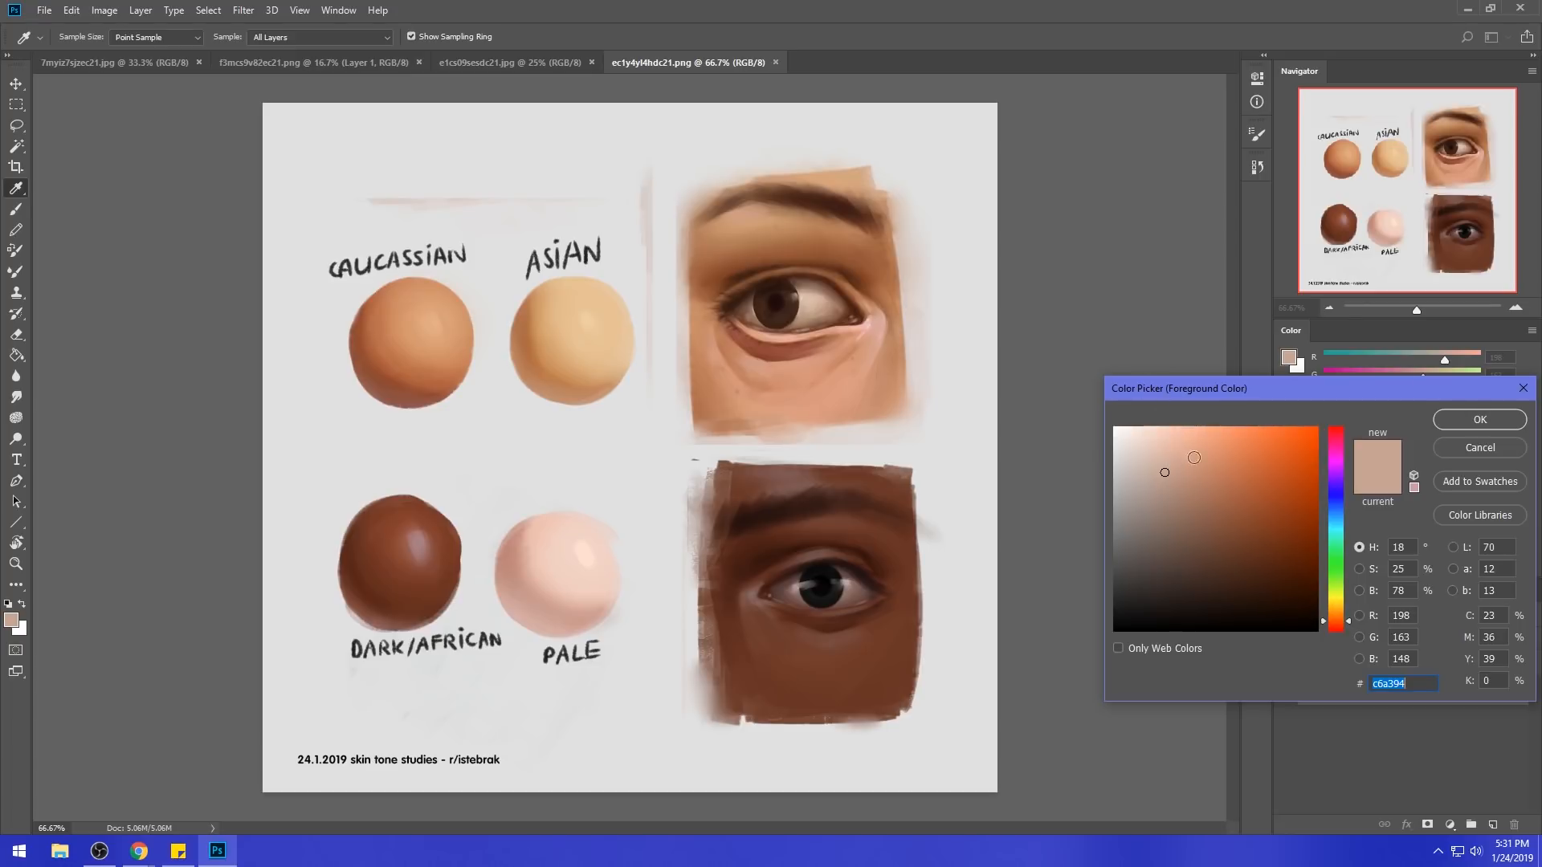
{"action": "left_click_drag", "start_coordinate": [1125, 444], "coordinate": [1114, 429]}
{"action": "left_click", "coordinate": [1480, 419]}
{"action": "key", "text": "b"}
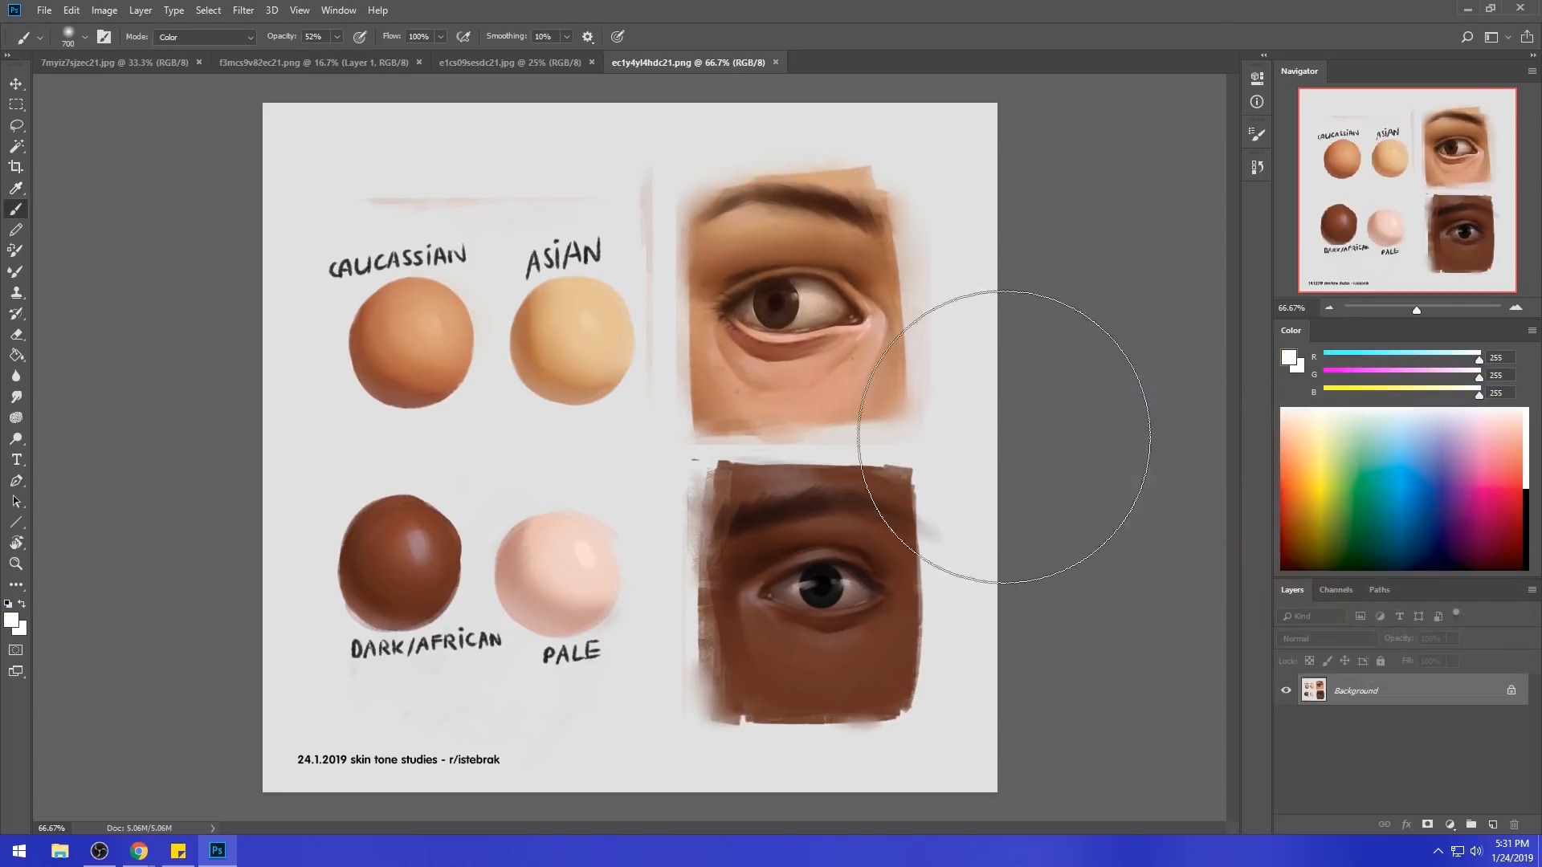
{"action": "left_click", "coordinate": [205, 37]}
{"action": "left_click", "coordinate": [172, 48]}
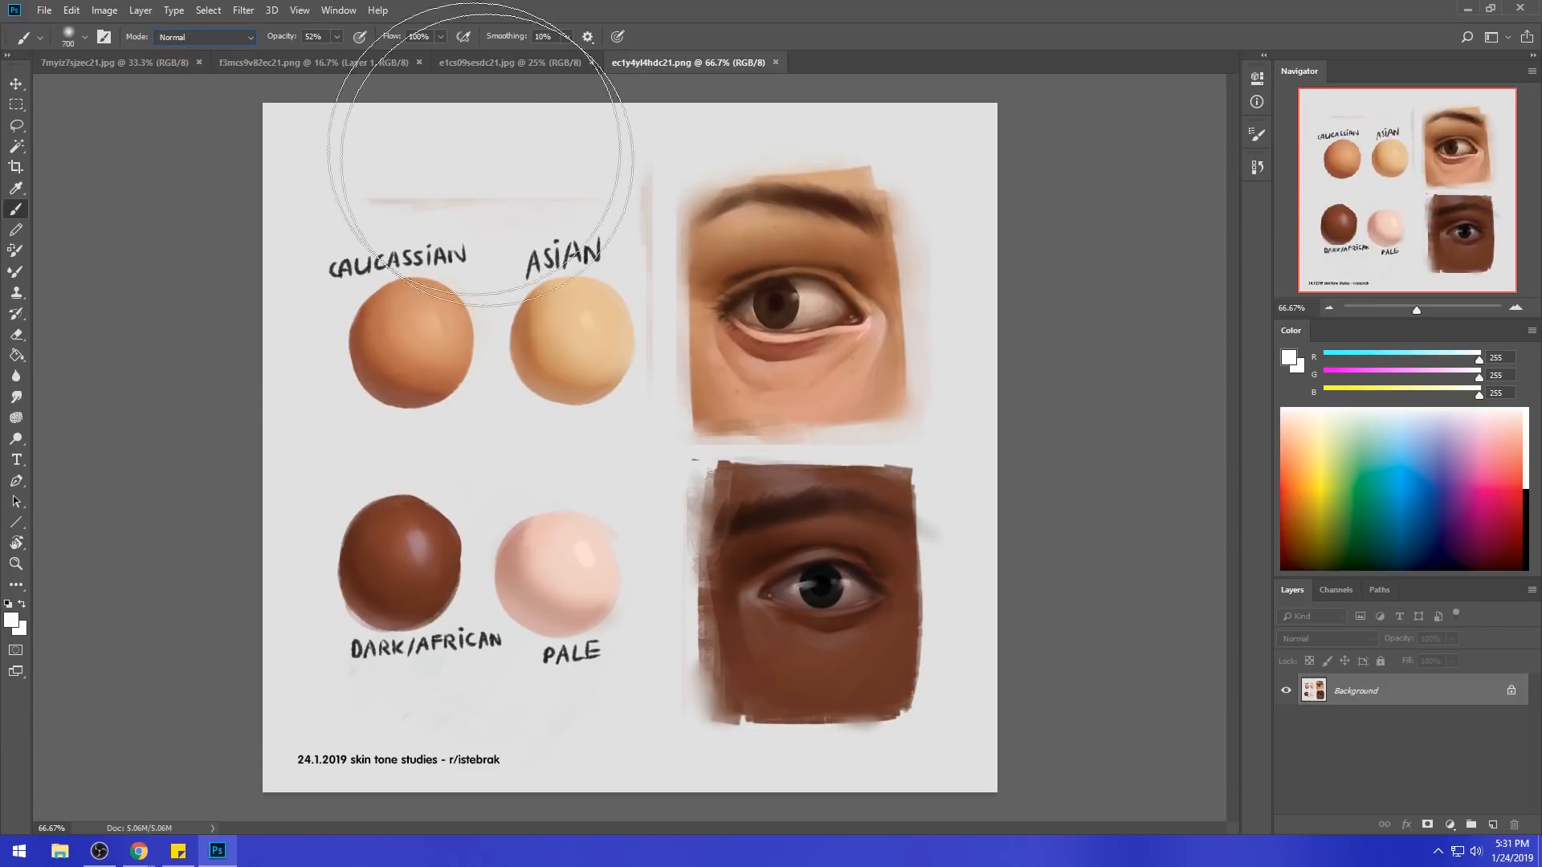
{"action": "left_click_drag", "start_coordinate": [457, 378], "coordinate": [843, 310]}
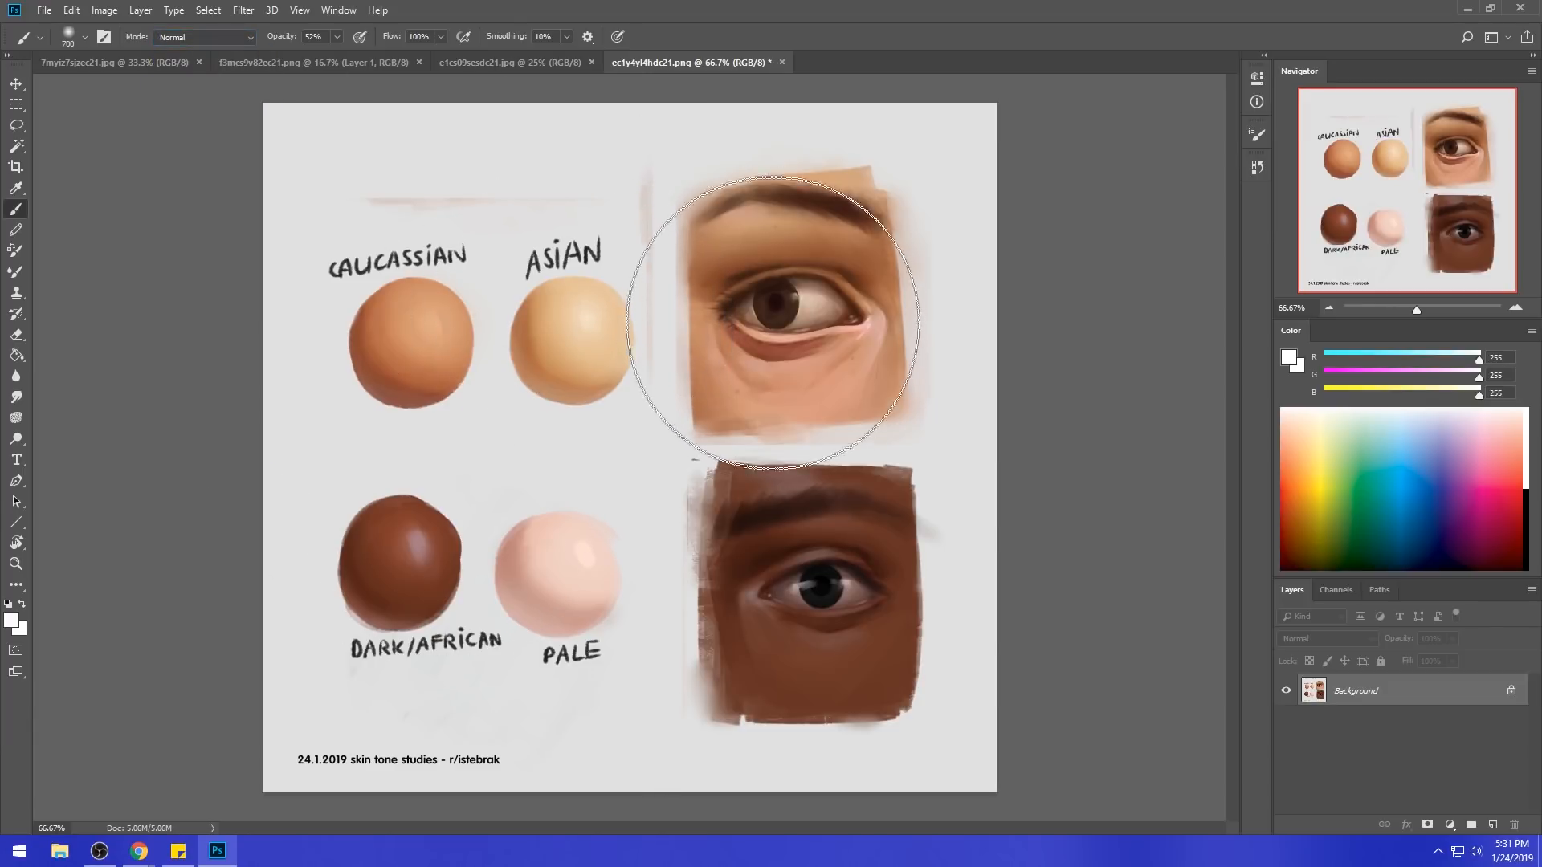
- Brush a soft white highlight onto the Caucasian skin sphere, varying the brush size between 200 and 600 px
{"action": "key", "text": "bracketleft"}
{"action": "key", "text": "bracketleft"}
{"action": "key", "text": "bracketleft"}
{"action": "key", "text": "bracketleft"}
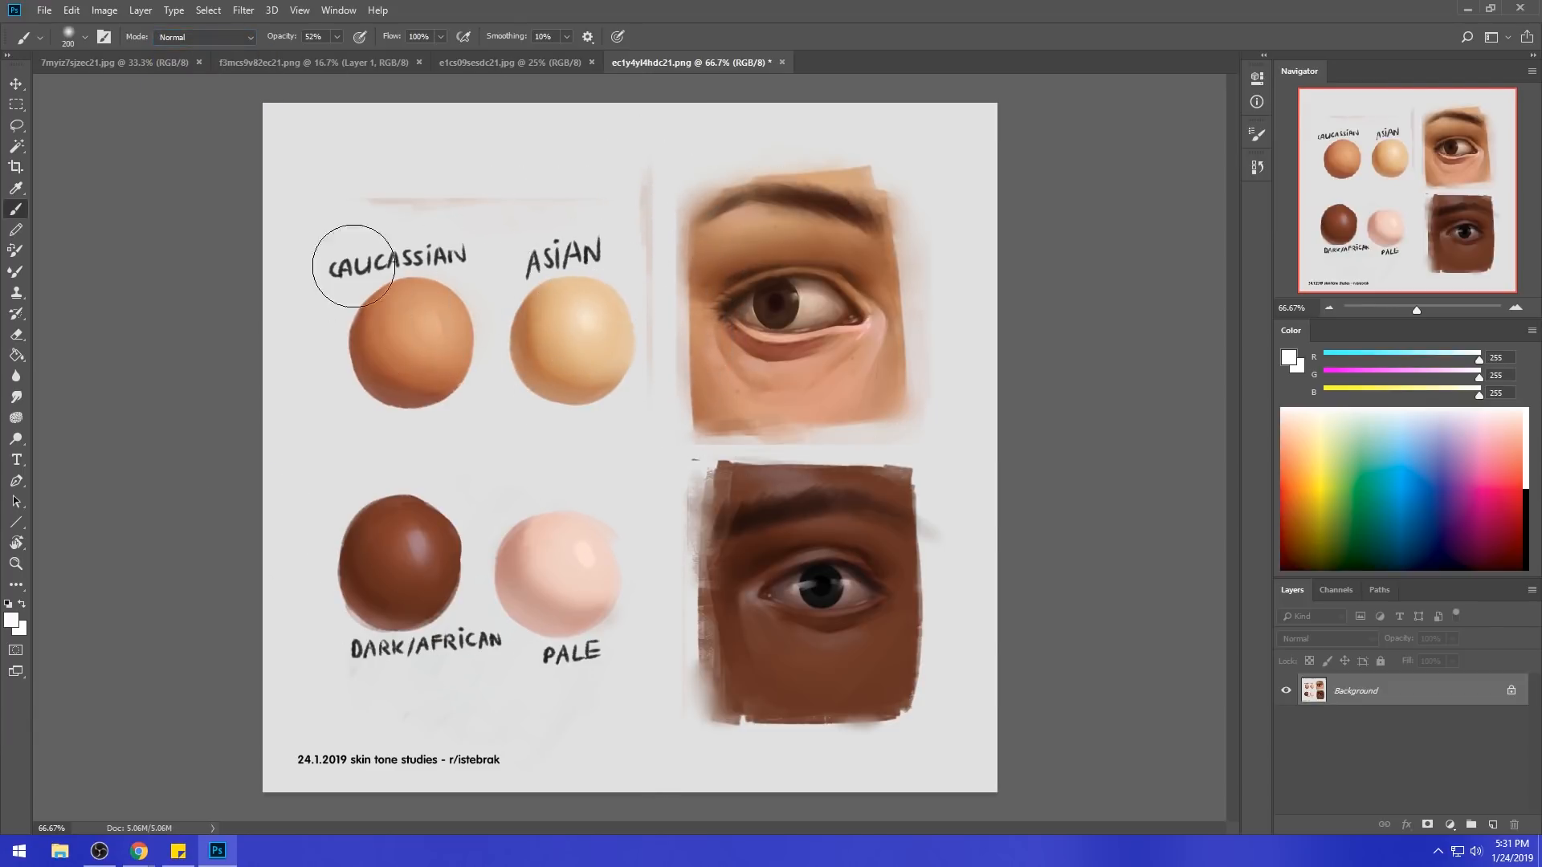
{"action": "key", "text": "bracketright"}
{"action": "key", "text": "bracketright"}
{"action": "key", "text": "bracketright"}
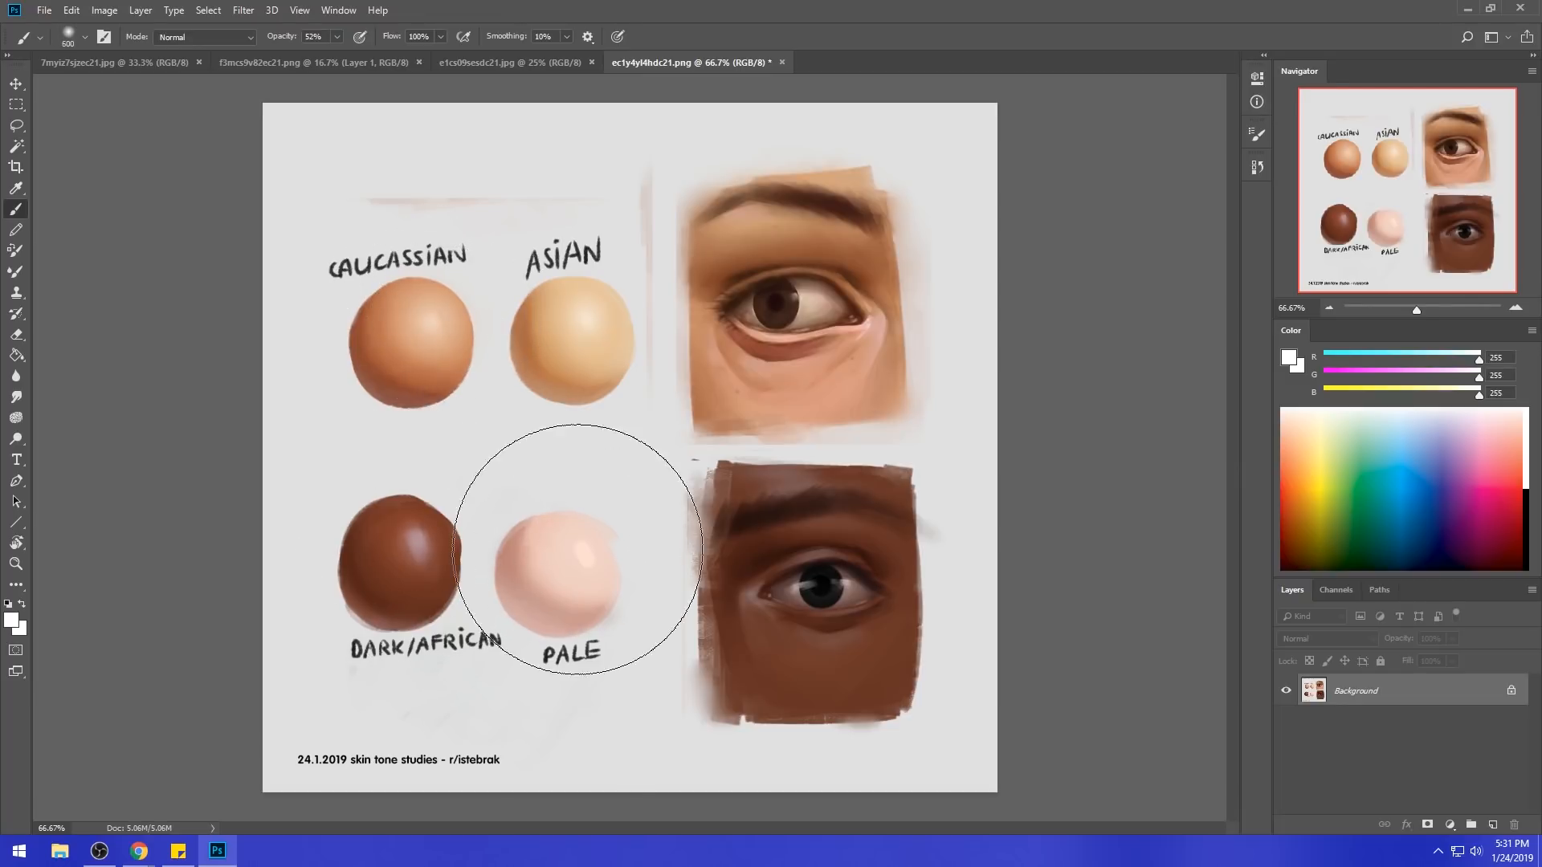
- Desaturate the Asian skin sphere with the Sponge at 150 px and 34% flow
{"action": "left_click", "coordinate": [16, 418]}
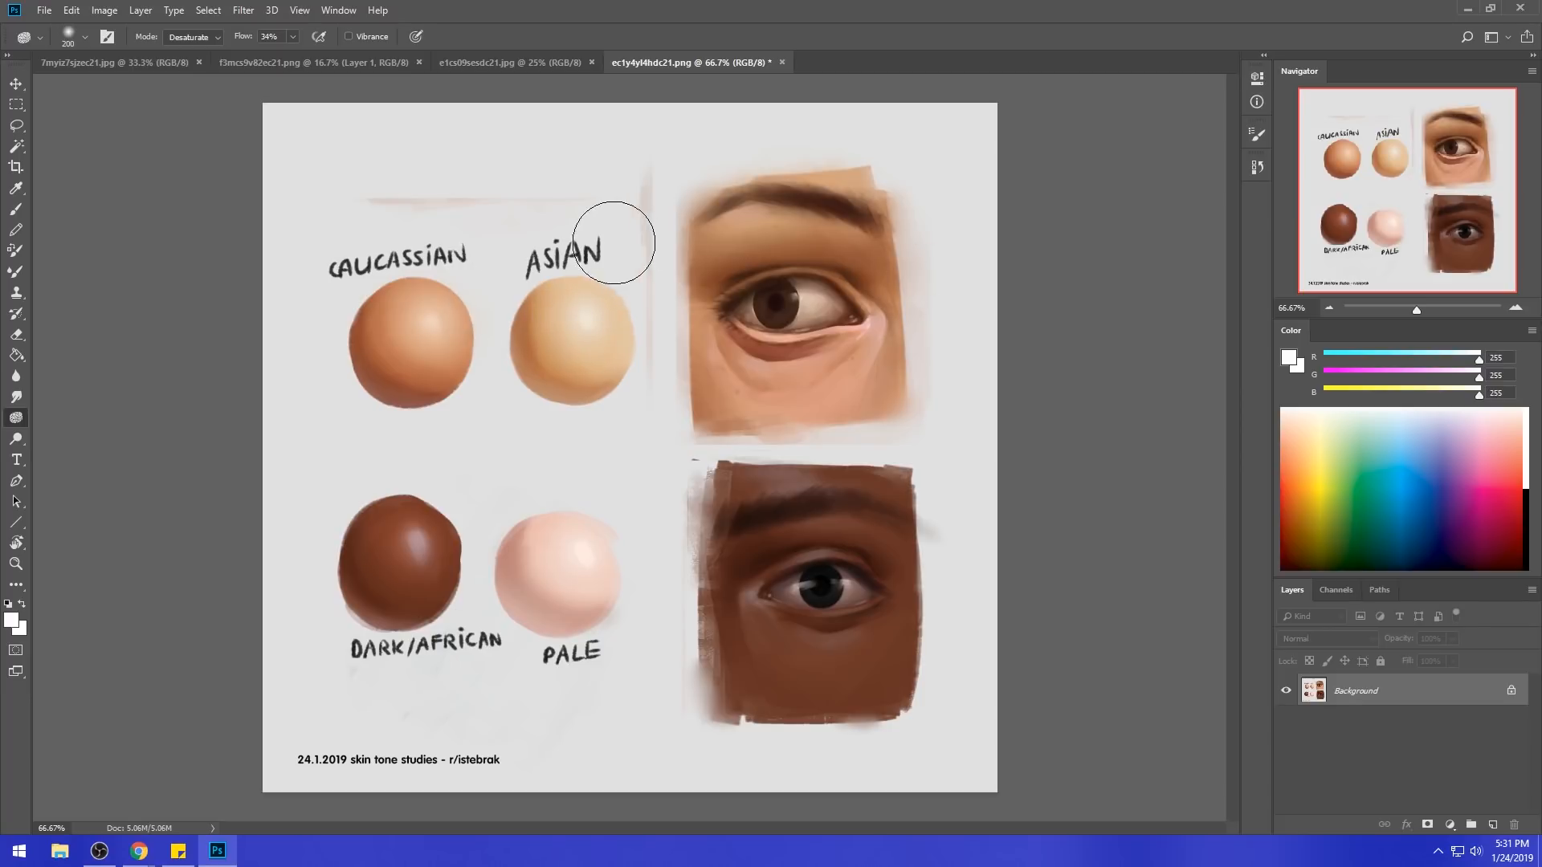
{"action": "key", "text": "bracketleft"}
{"action": "key", "text": "bracketleft"}
{"action": "key", "text": "bracketleft"}
{"action": "key", "text": "bracketright"}
{"action": "left_click_drag", "start_coordinate": [658, 368], "coordinate": [586, 320]}
- Compare the original image snapshot with the latest Sponge state in the history, ending on the latest state
{"action": "left_click", "coordinate": [1257, 167]}
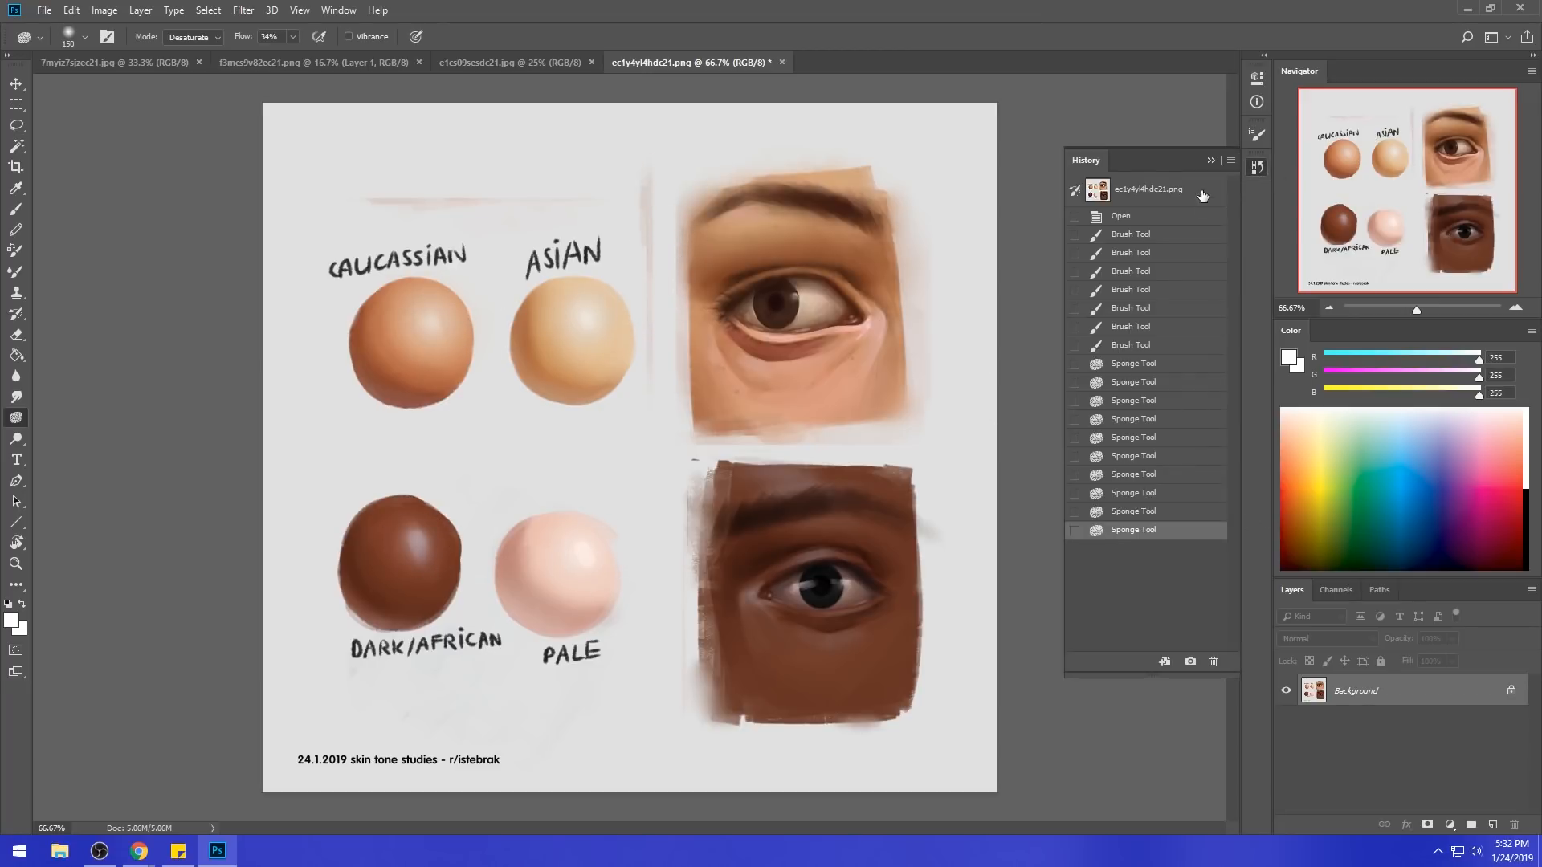
{"action": "left_click", "coordinate": [1169, 193]}
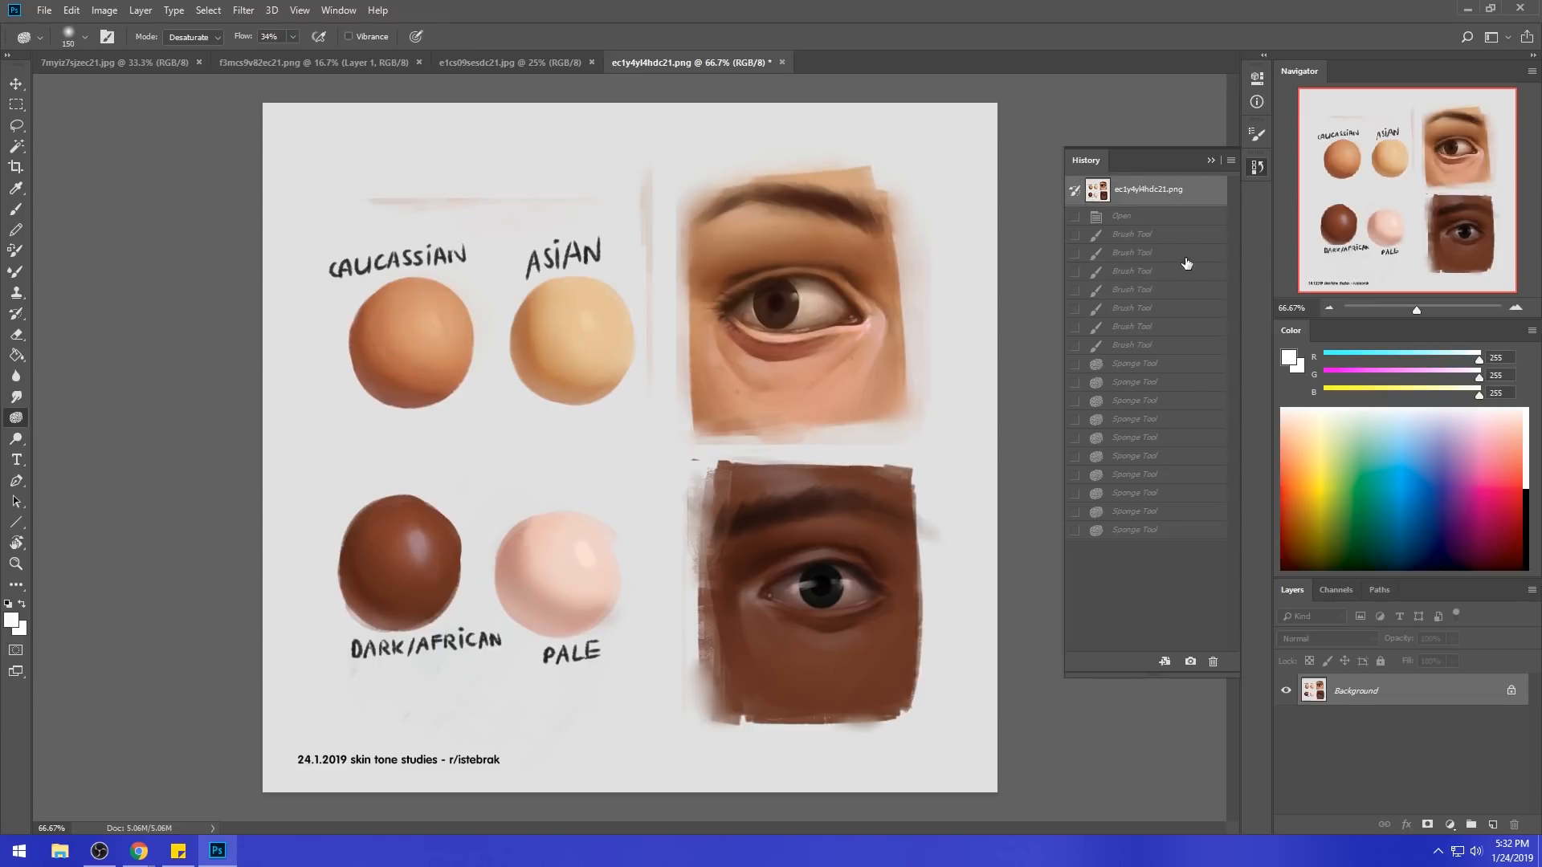
{"action": "left_click", "coordinate": [1150, 532]}
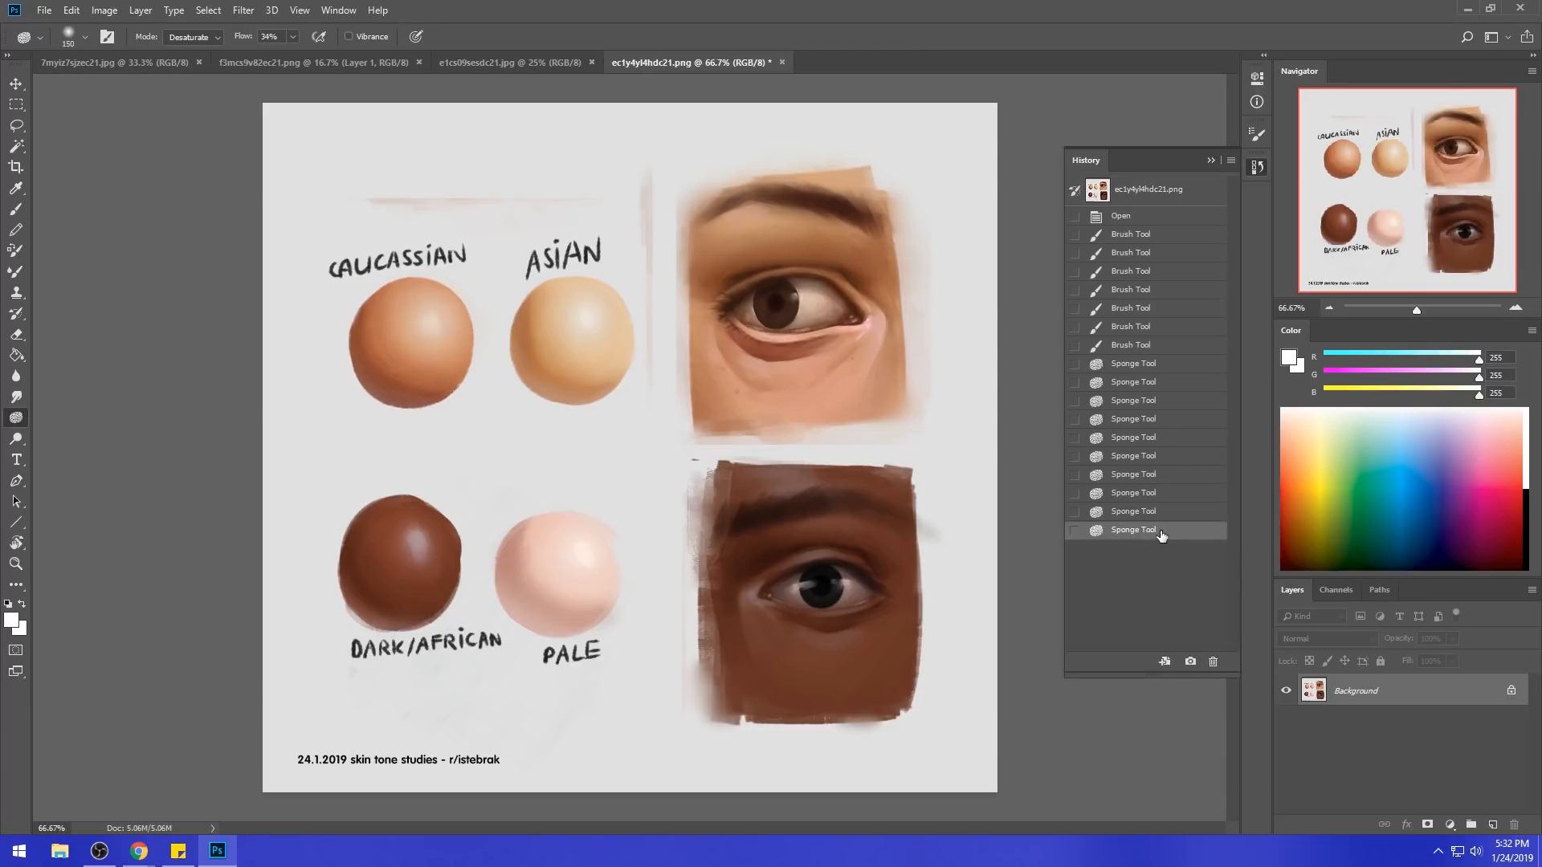
{"action": "left_click", "coordinate": [1212, 162]}
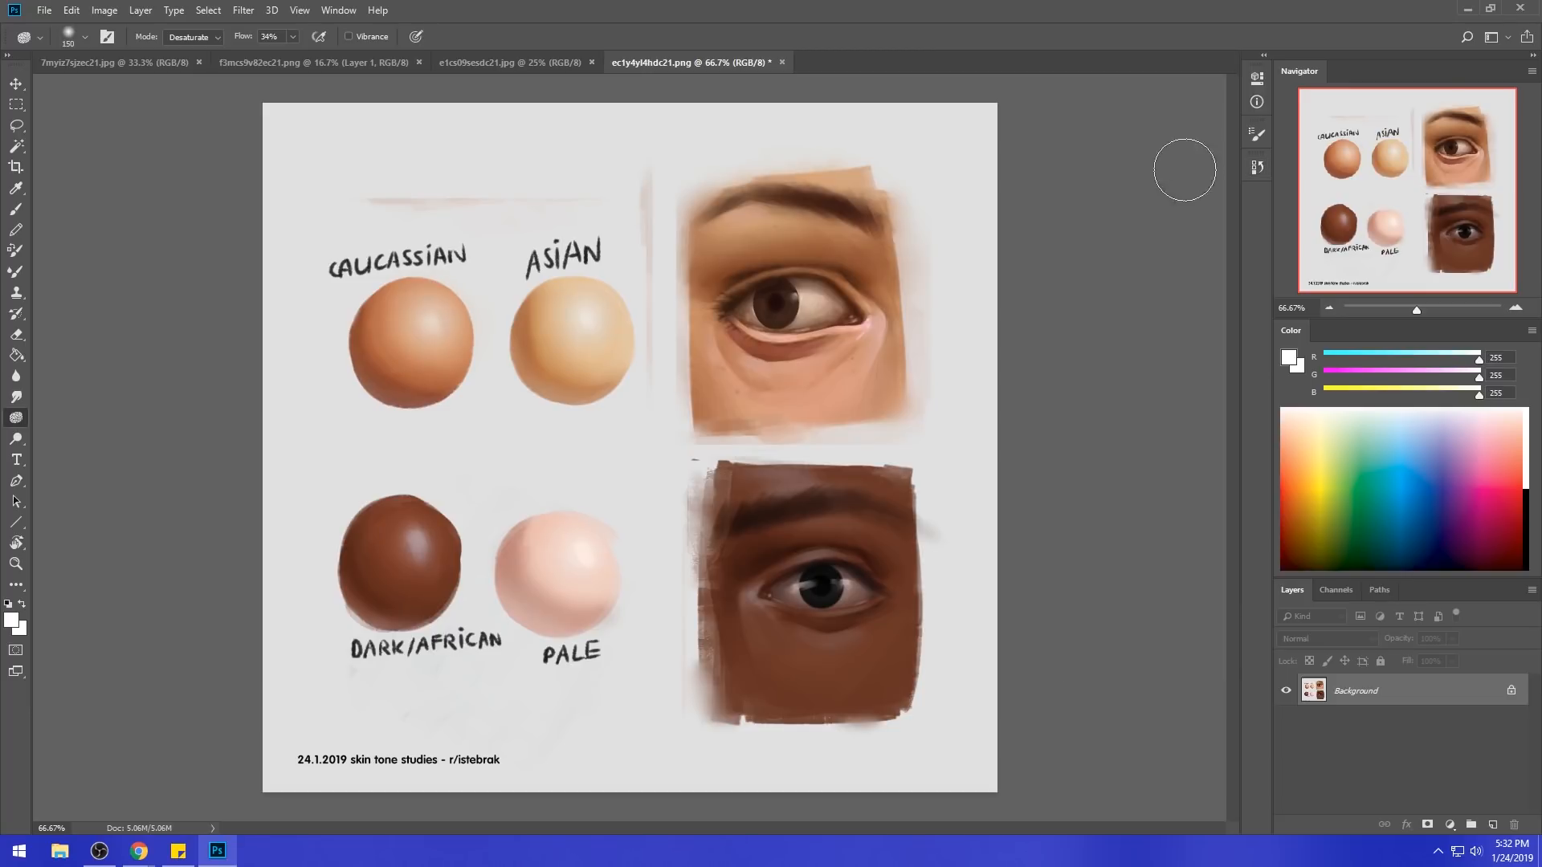
- Sample the pale highlight colors on the Asian skin sphere with the Brush's color sampling
{"action": "key", "text": "b"}
{"action": "left_click", "coordinate": [595, 306], "text": "alt"}
{"action": "left_click_drag", "start_coordinate": [601, 298], "coordinate": [668, 344]}
{"action": "left_click", "coordinate": [592, 311], "text": "alt"}
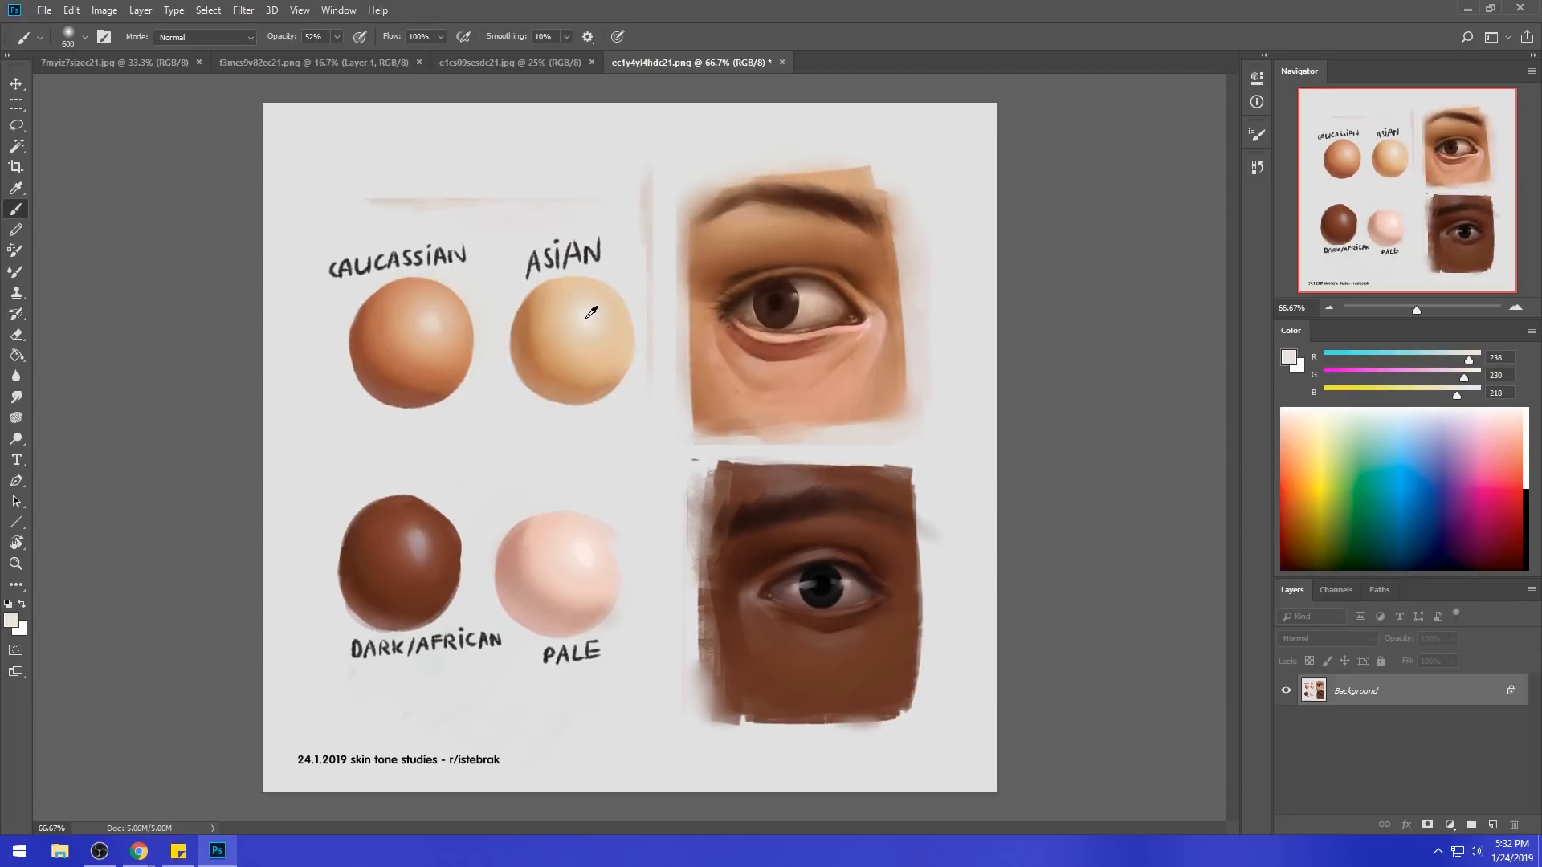
{"action": "left_click", "coordinate": [586, 302], "text": "alt"}
{"action": "left_click", "coordinate": [593, 313], "text": "alt"}
- Lasso the Caucasian skin sphere and use Hue/Saturation to raise its lightness to +17, reduce saturation and shift its hue slightly pinker
{"action": "key", "text": "alt+l"}
{"action": "key", "text": "Escape"}
{"action": "key", "text": "l"}
{"action": "mouse_move", "coordinate": [468, 275]}
{"action": "left_mouse_down"}
{"action": "mouse_move", "coordinate": [372, 427]}
{"action": "mouse_move", "coordinate": [475, 280]}
{"action": "left_mouse_up"}
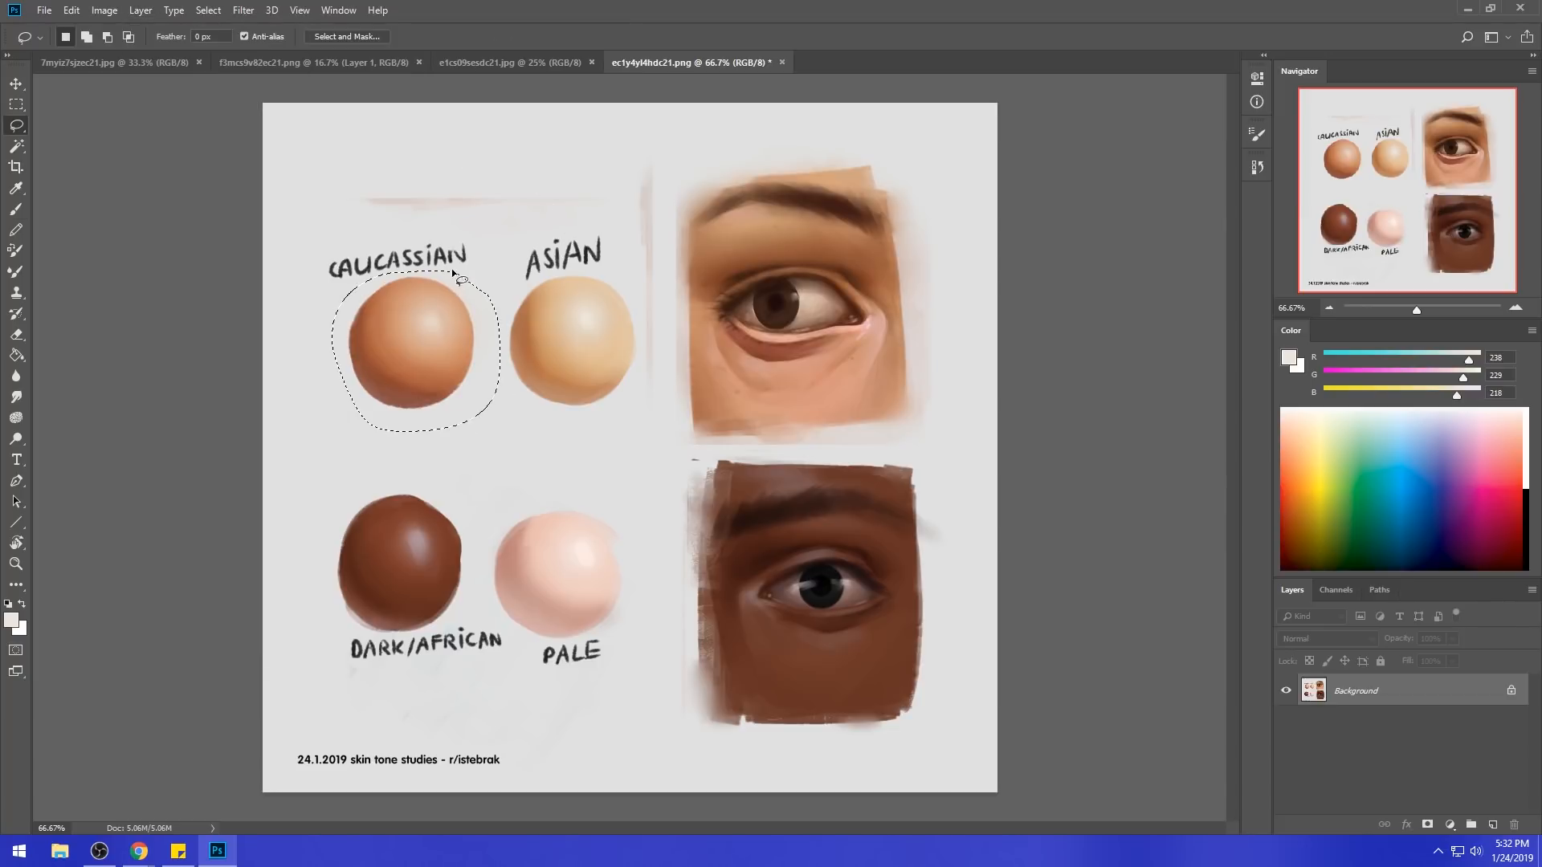
{"action": "key", "text": "ctrl+d"}
{"action": "key", "text": "ctrl+u"}
{"action": "left_click_drag", "start_coordinate": [1041, 612], "coordinate": [1050, 622]}
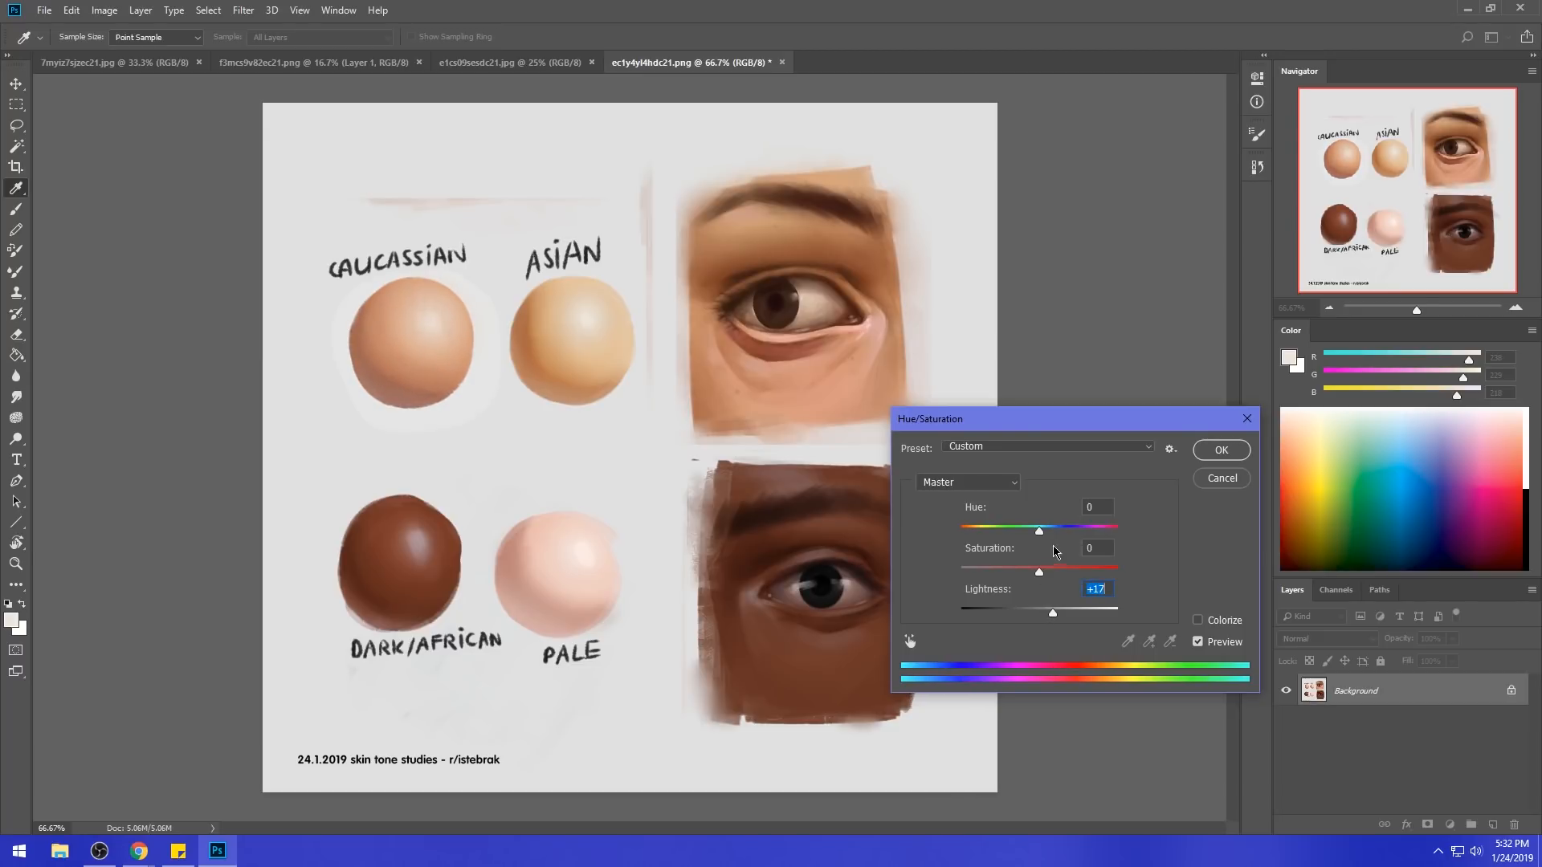
{"action": "left_click_drag", "start_coordinate": [1040, 578], "coordinate": [1038, 539]}
{"action": "left_click", "coordinate": [1221, 450]}
- Brighten the selected Caucasian sphere with a Levels midtone of 1.20 and lower its saturation slightly
{"action": "key", "text": "ctrl+l"}
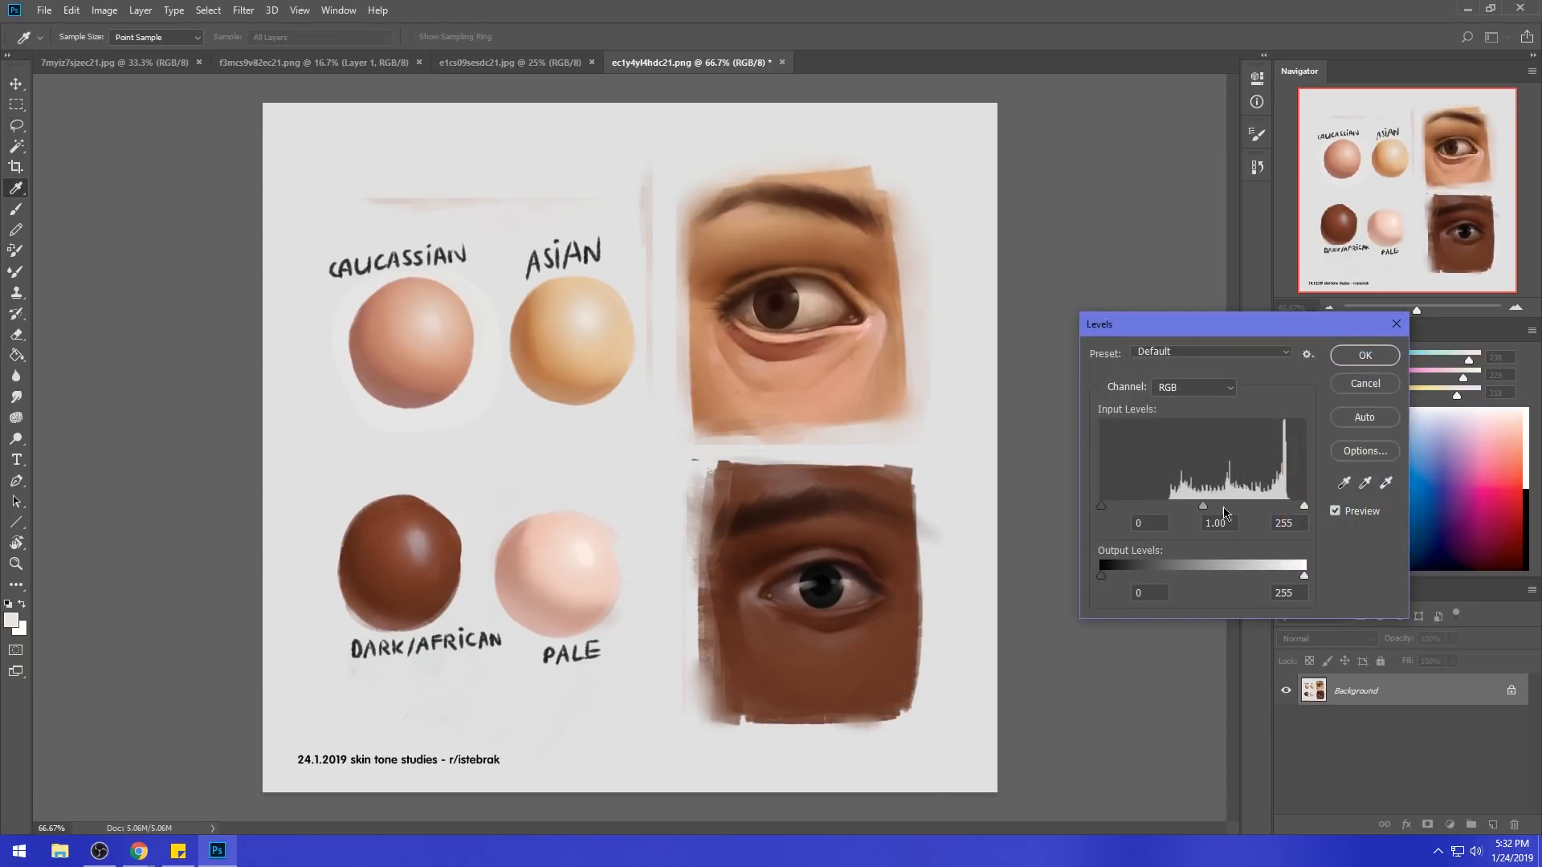
{"action": "left_click_drag", "start_coordinate": [1203, 507], "coordinate": [1188, 507]}
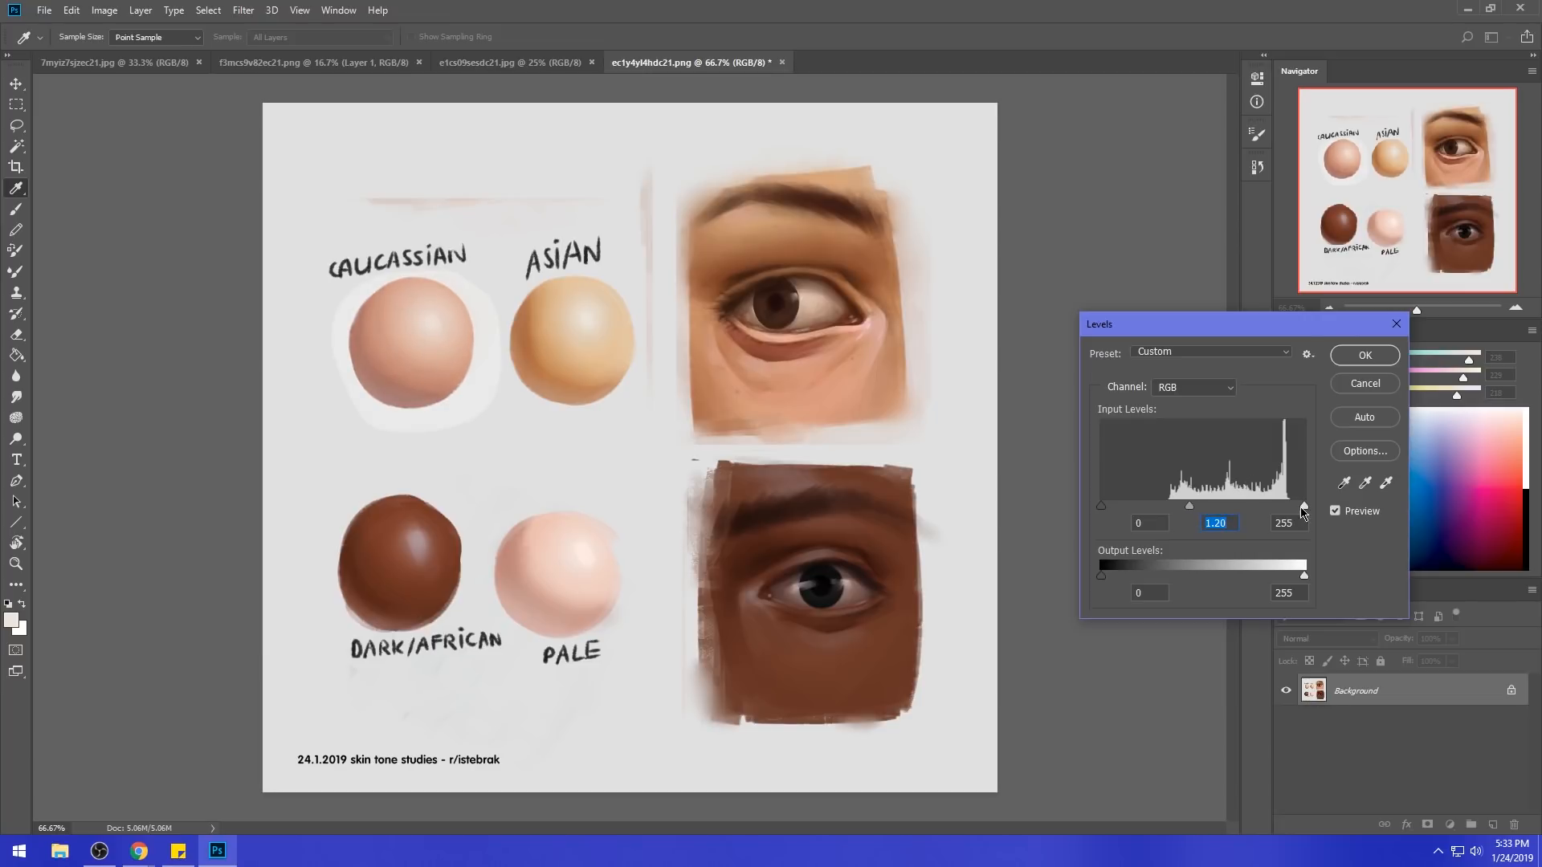
{"action": "left_click", "coordinate": [1363, 358]}
{"action": "key", "text": "ctrl+u"}
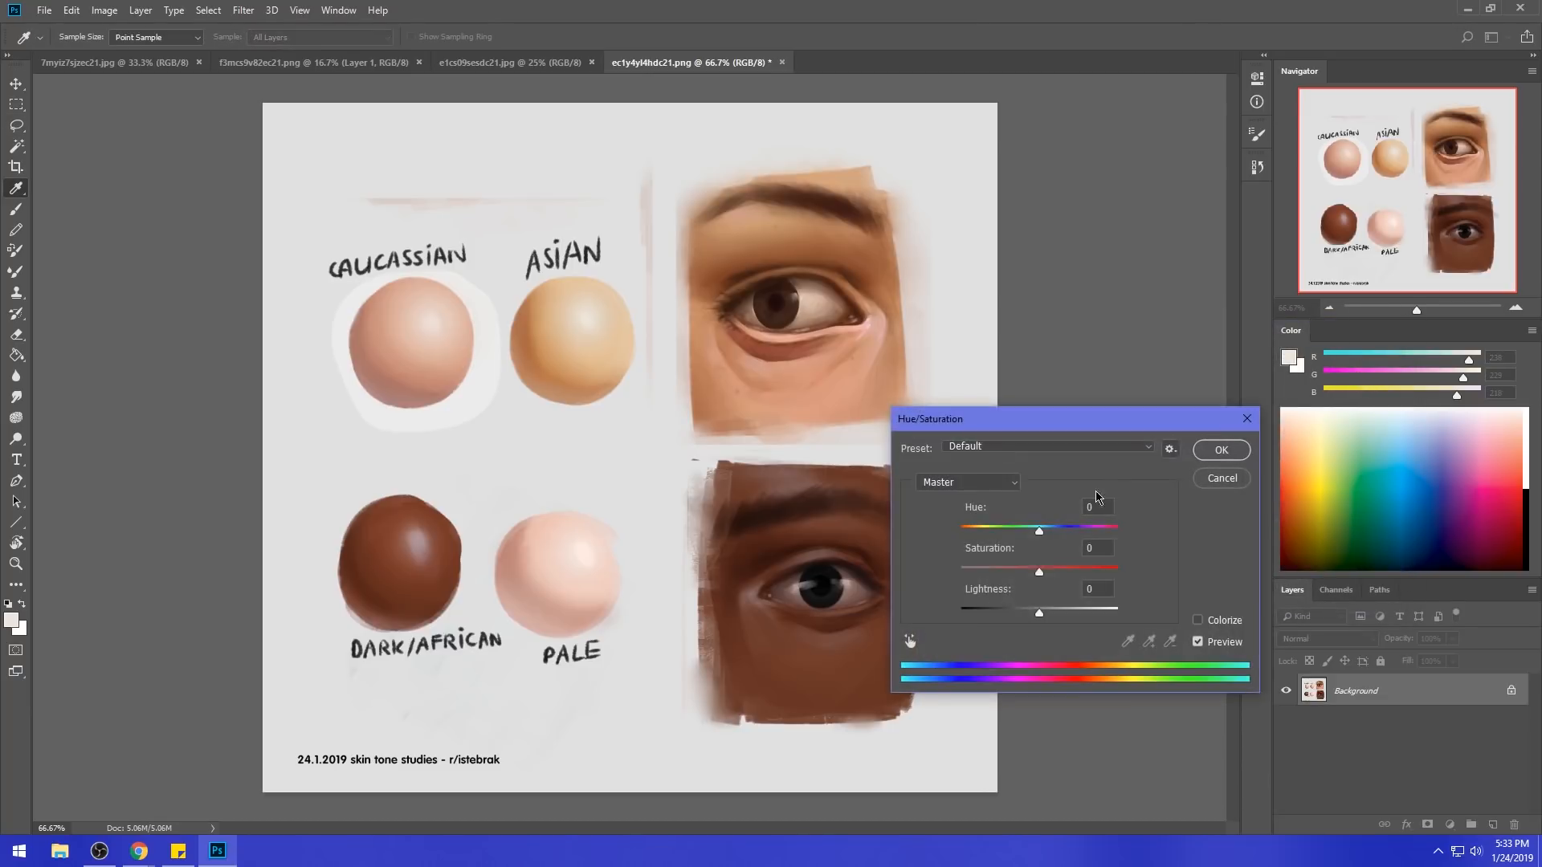
{"action": "left_click_drag", "start_coordinate": [1039, 572], "coordinate": [1036, 579]}
{"action": "left_click", "coordinate": [1221, 450]}
- Restore the Lasso state in the history and paste the adjusted Caucasian sphere in place on a new layer
{"action": "key", "text": "w"}
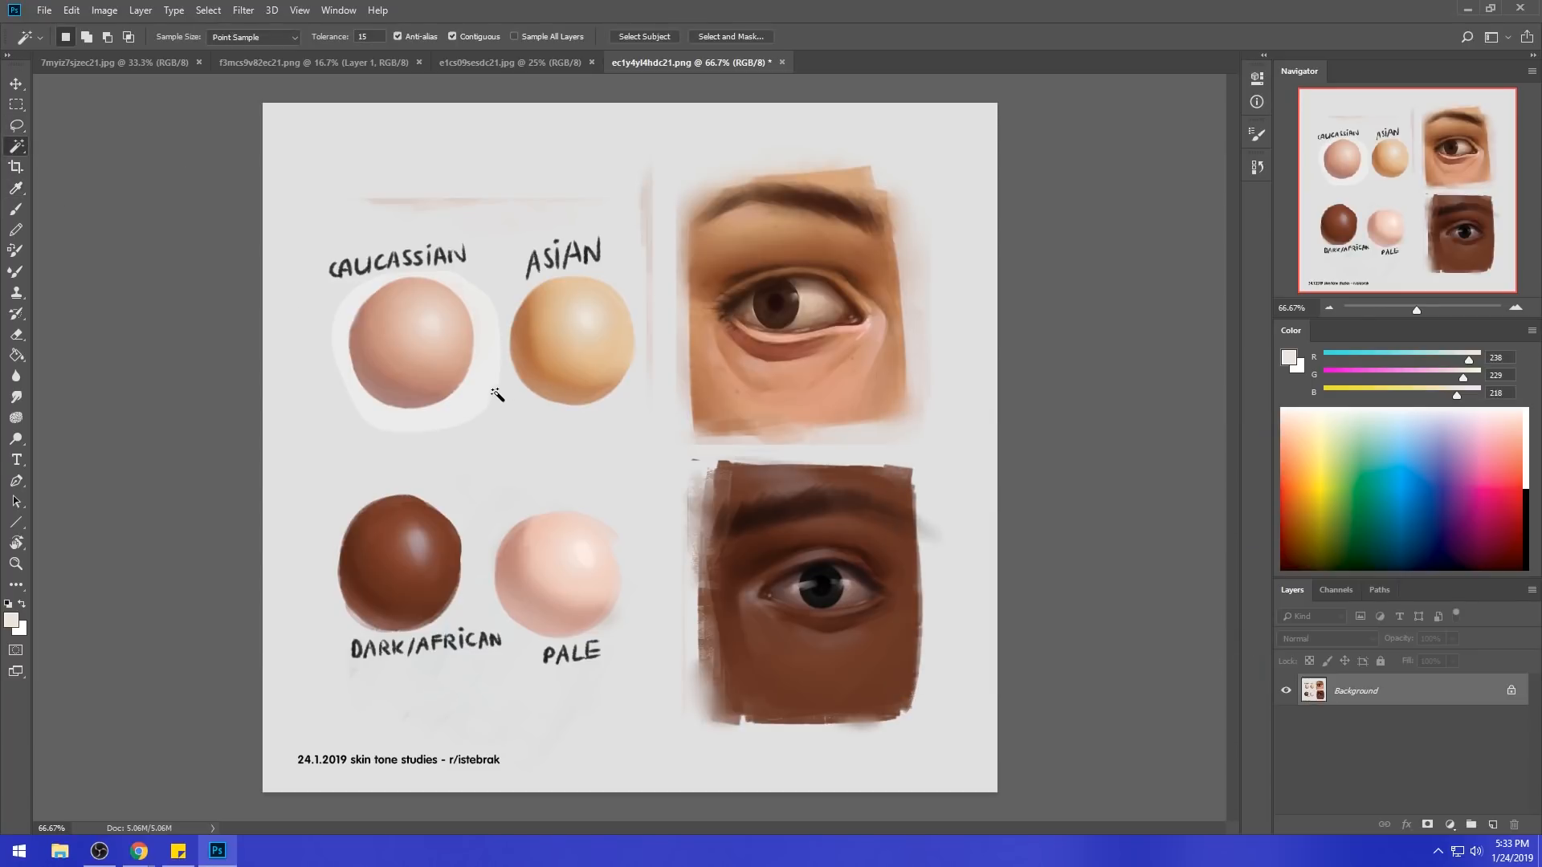
{"action": "left_click", "coordinate": [1257, 167]}
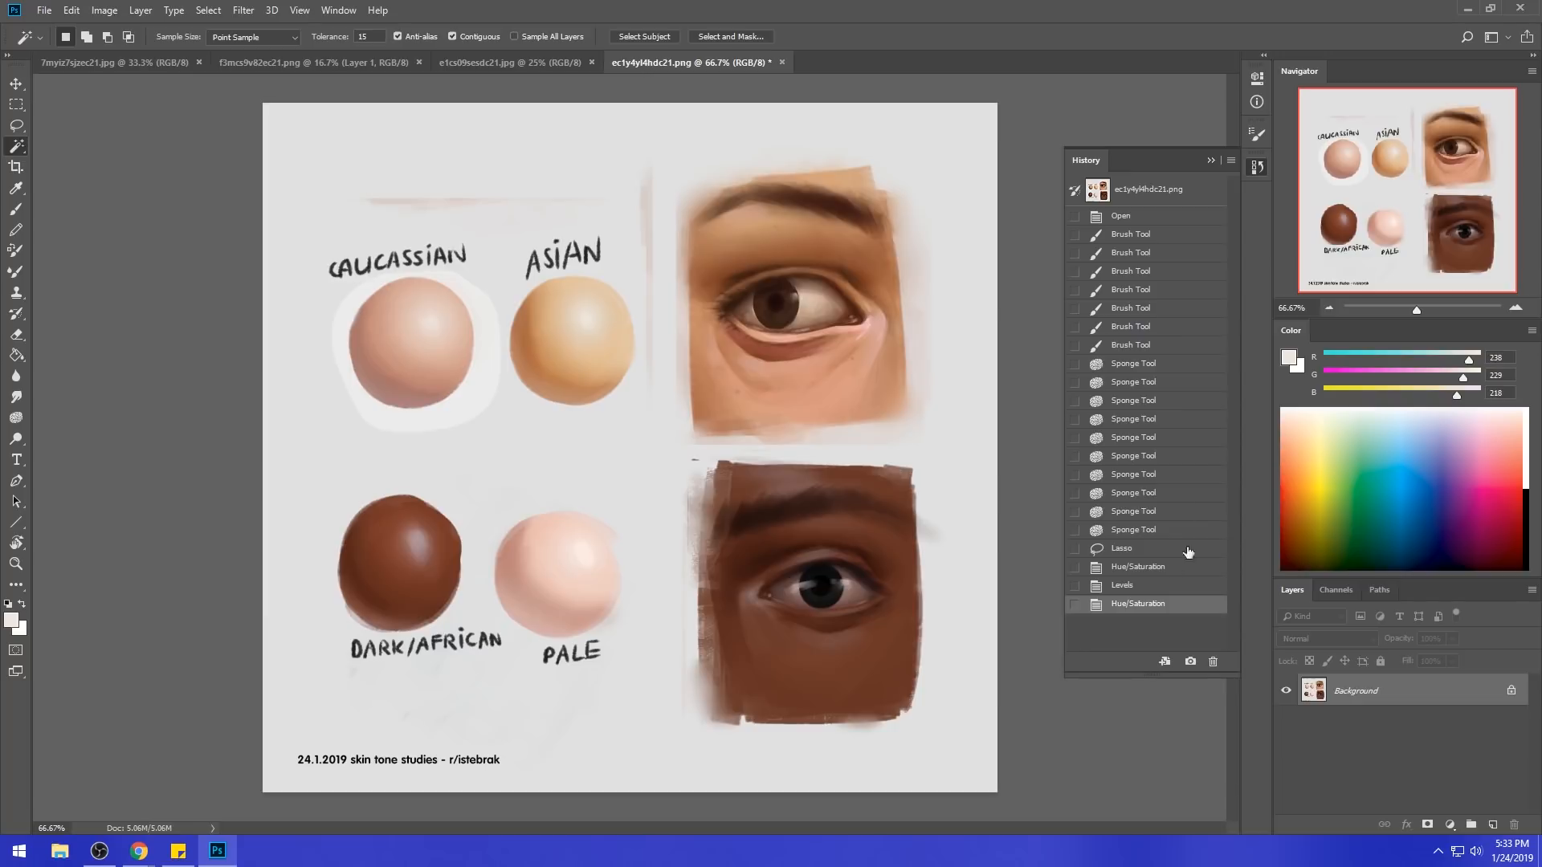
{"action": "left_click", "coordinate": [1135, 585]}
{"action": "left_click", "coordinate": [1134, 604]}
{"action": "left_click", "coordinate": [1124, 548]}
{"action": "key", "text": "ctrl+shift+v"}
{"action": "left_click", "coordinate": [1211, 161]}
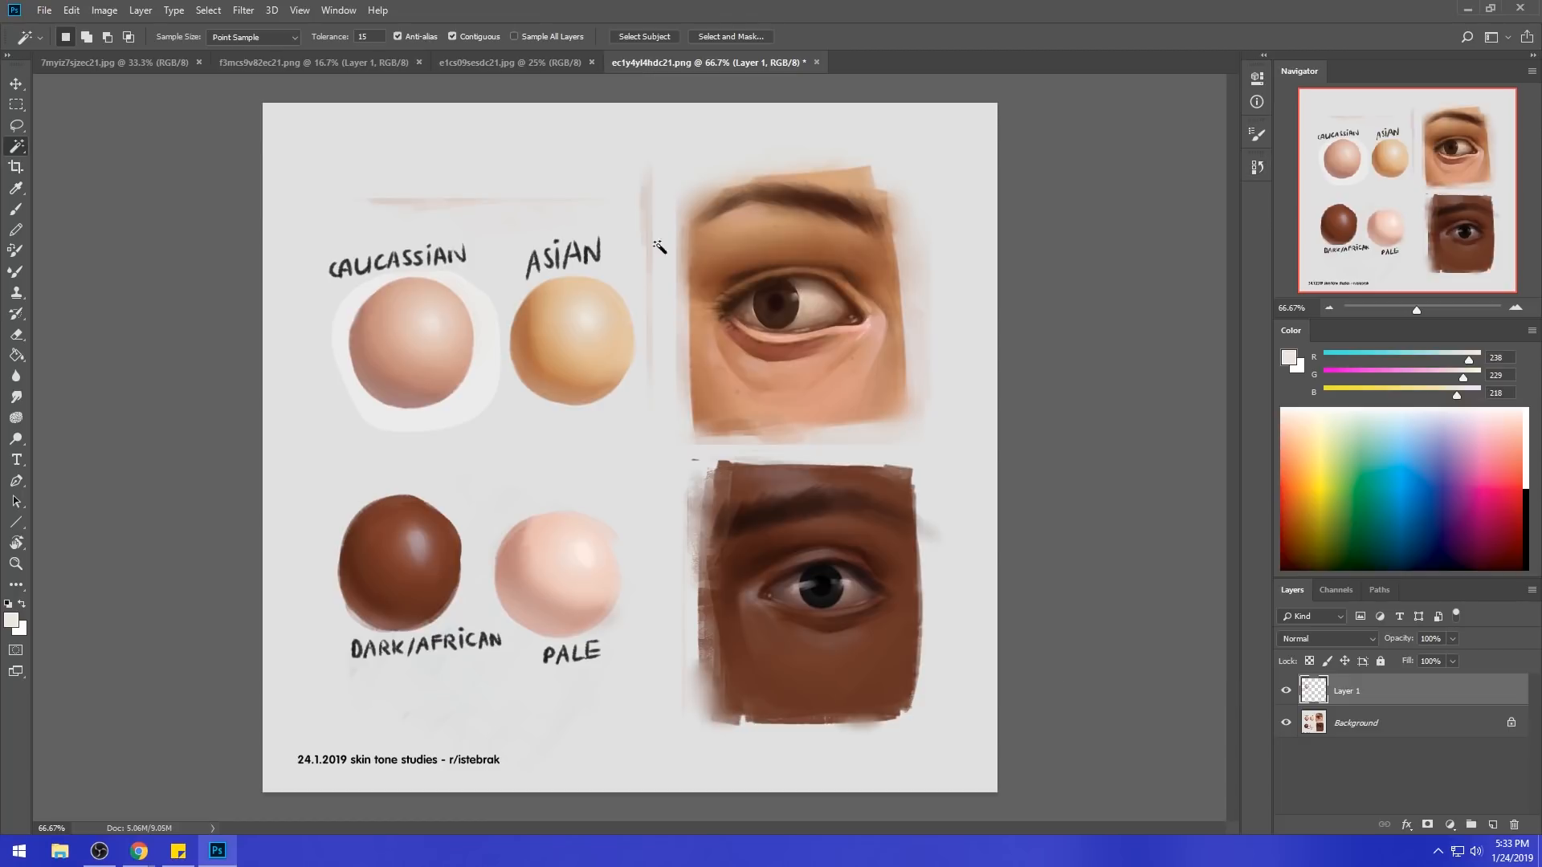
- Remove the pale halo around the pasted Caucasian sphere on Layer 1 and clear the selection
{"action": "left_click", "coordinate": [480, 385]}
{"action": "key", "text": "m"}
{"action": "right_click", "coordinate": [516, 366]}
{"action": "left_click", "coordinate": [546, 375]}
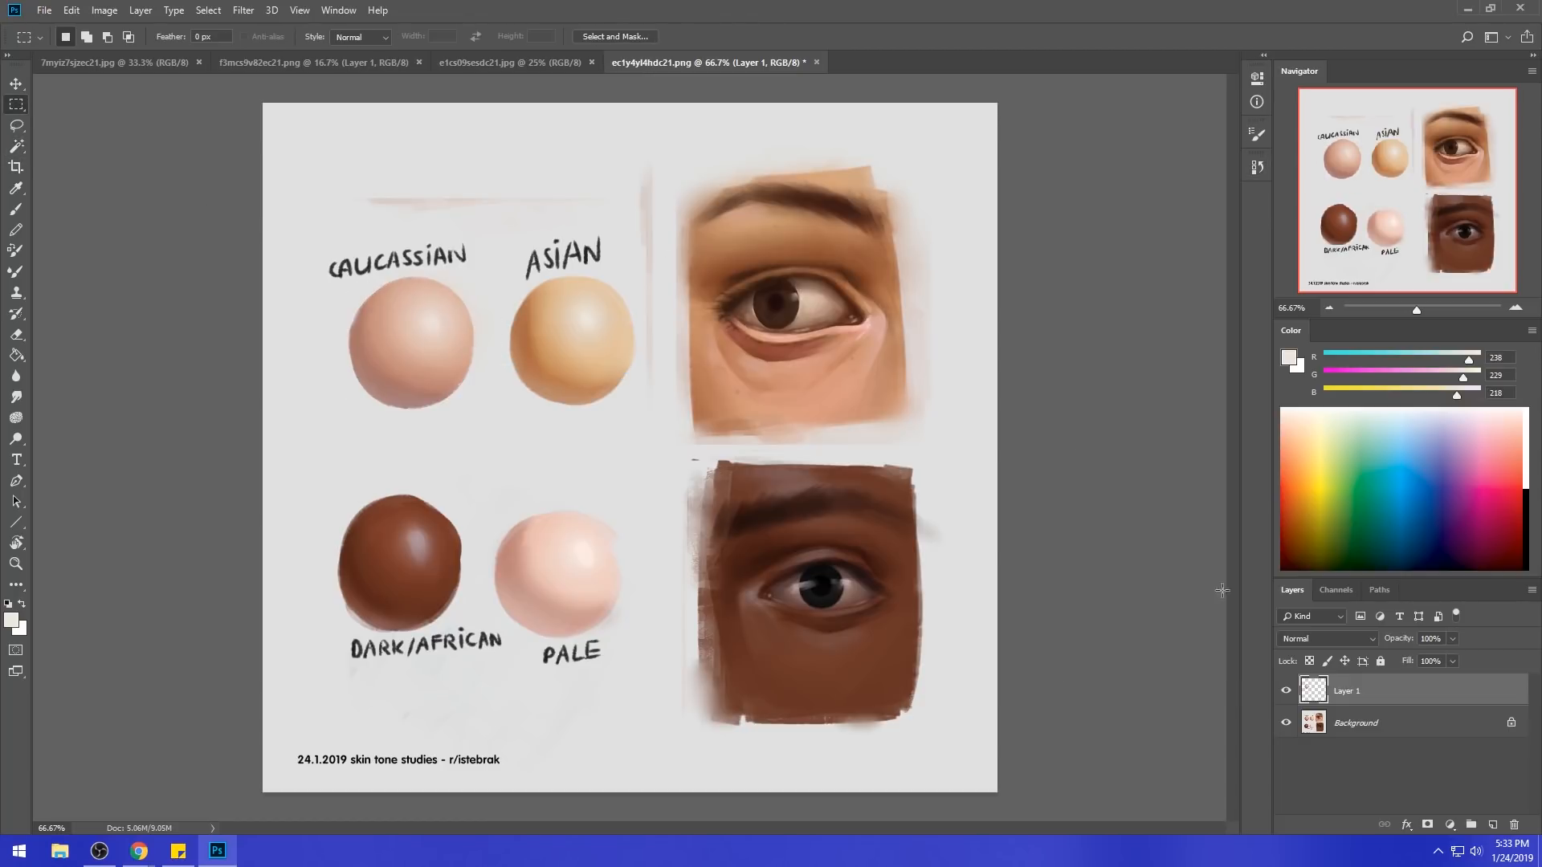
- Compare the adjusted Caucasian sphere with the original by repeatedly hiding and showing Layer 1, leaving it visible
{"action": "left_click", "coordinate": [1285, 690]}
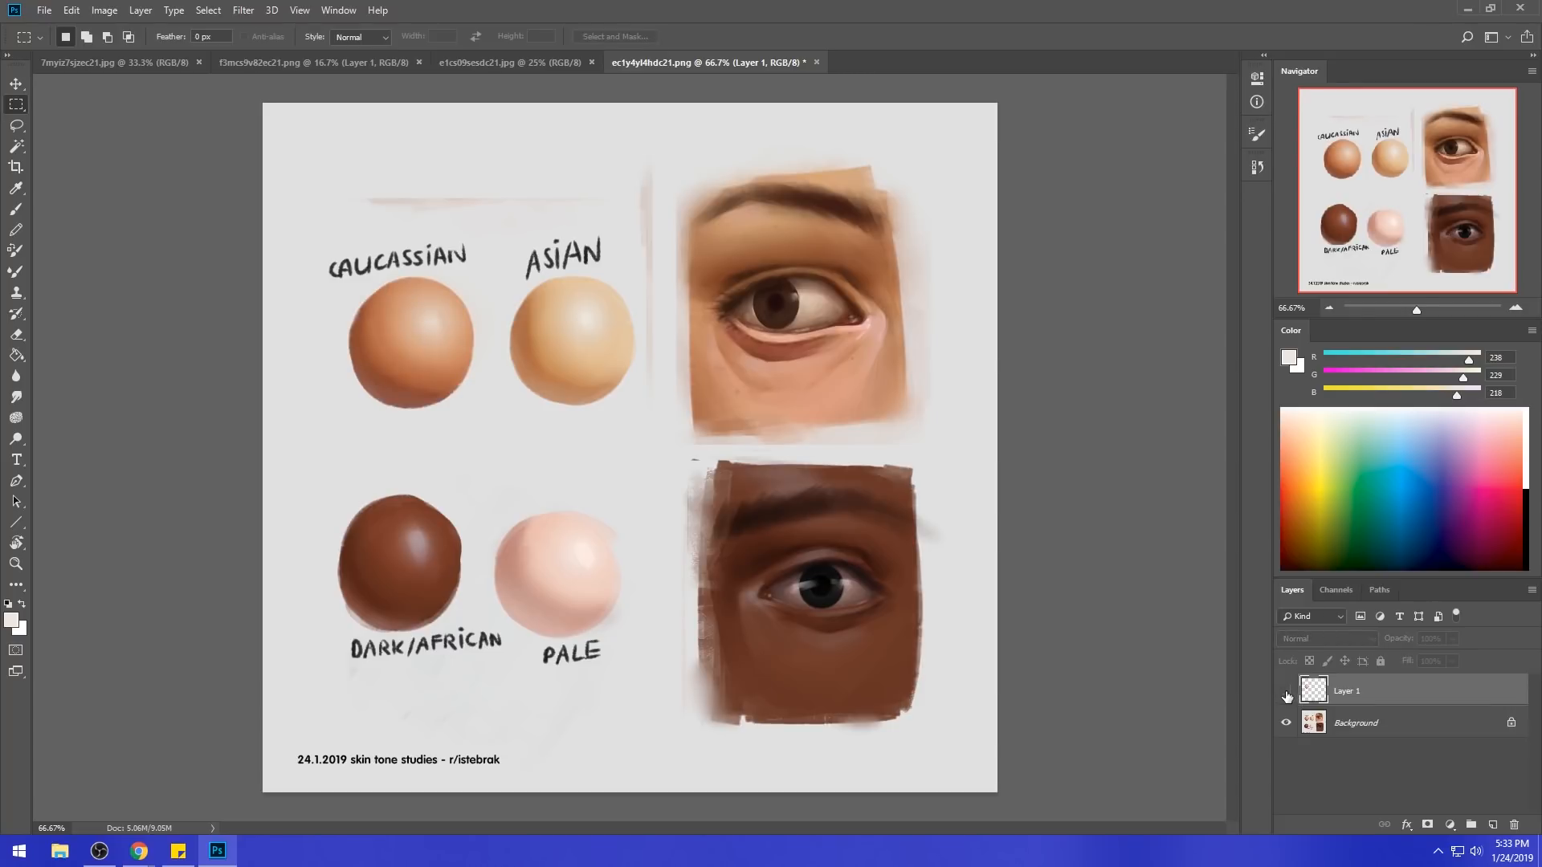
{"action": "left_click", "coordinate": [1285, 690]}
{"action": "left_click", "coordinate": [1286, 691]}
{"action": "left_click", "coordinate": [1286, 691]}
{"action": "left_click", "coordinate": [1286, 692]}
{"action": "left_click", "coordinate": [1286, 692]}
{"action": "left_click", "coordinate": [1291, 693]}
{"action": "left_click", "coordinate": [1291, 693]}
{"action": "left_click", "coordinate": [1285, 691]}
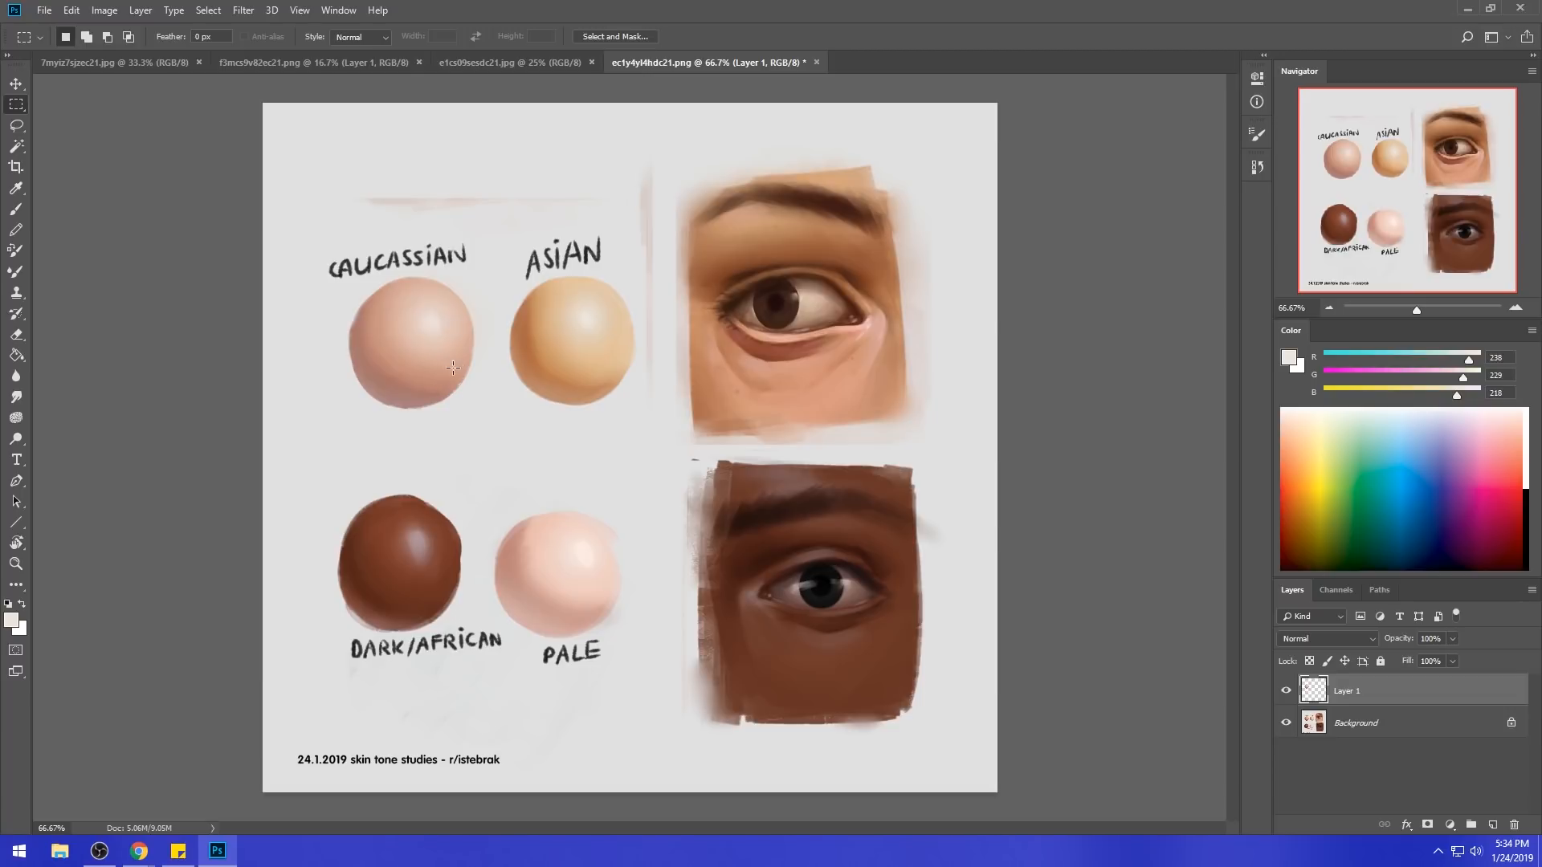
- Shift the hue of the Caucasian sphere on Layer 1 by +4 with Hue/Saturation
{"action": "key", "text": "l"}
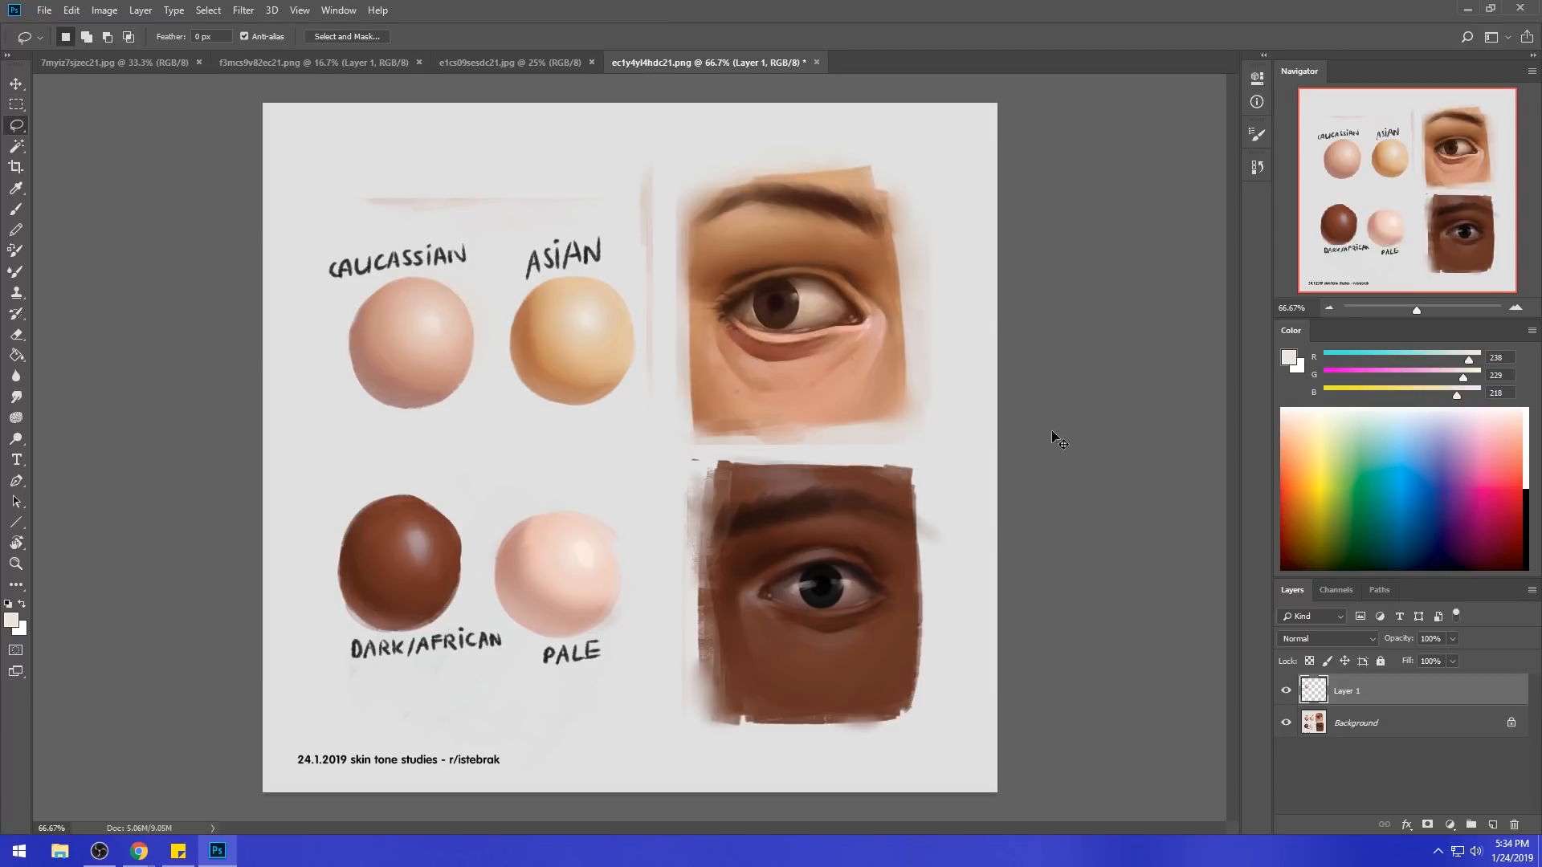
{"action": "key", "text": "ctrl+u"}
{"action": "left_click_drag", "start_coordinate": [1040, 529], "coordinate": [1044, 534]}
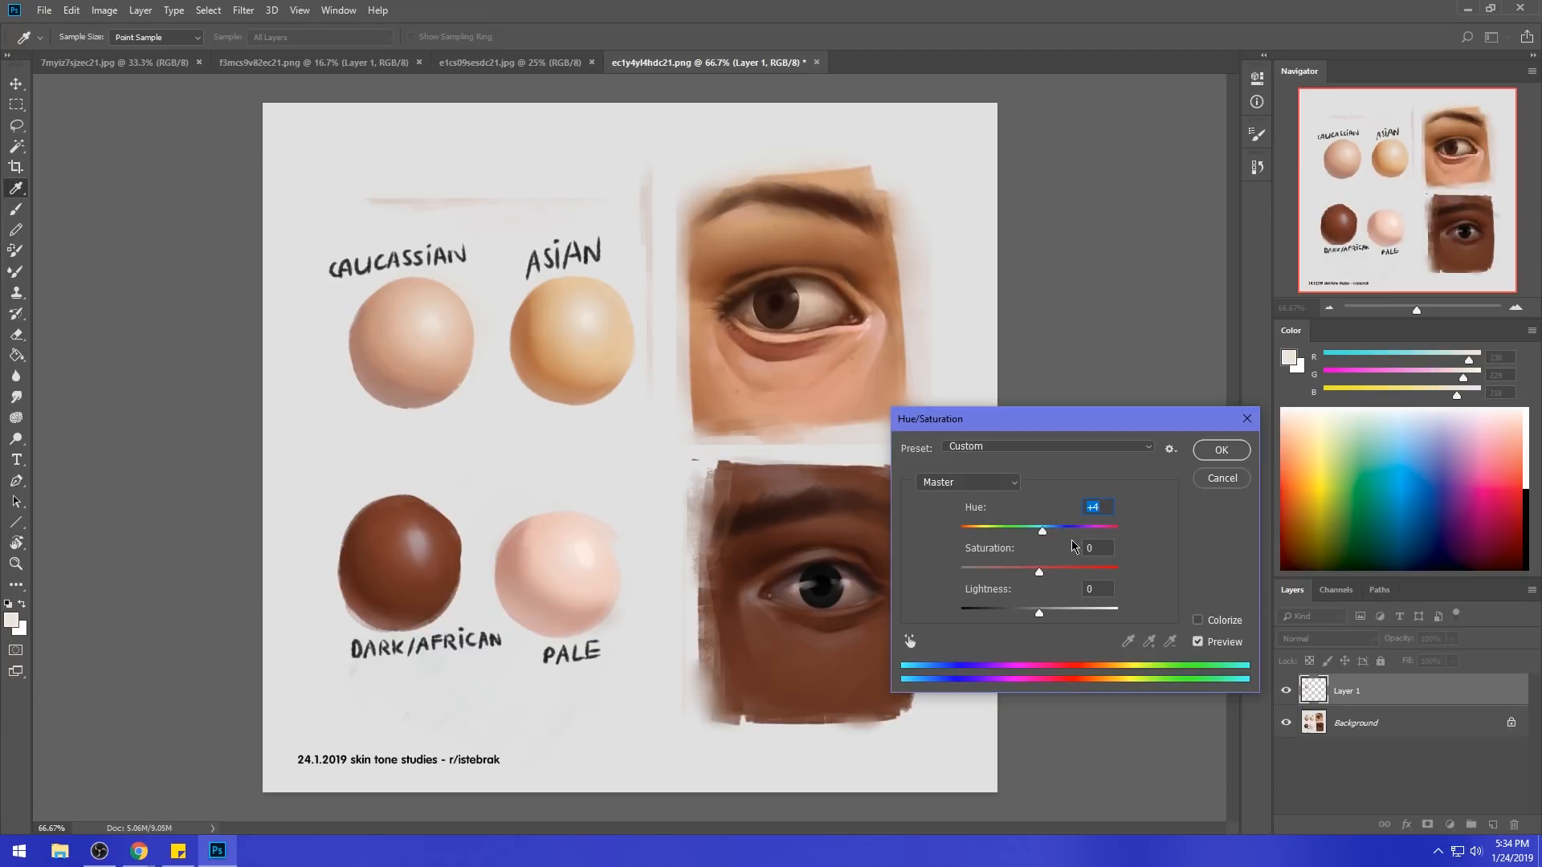
{"action": "left_click", "coordinate": [1214, 453]}
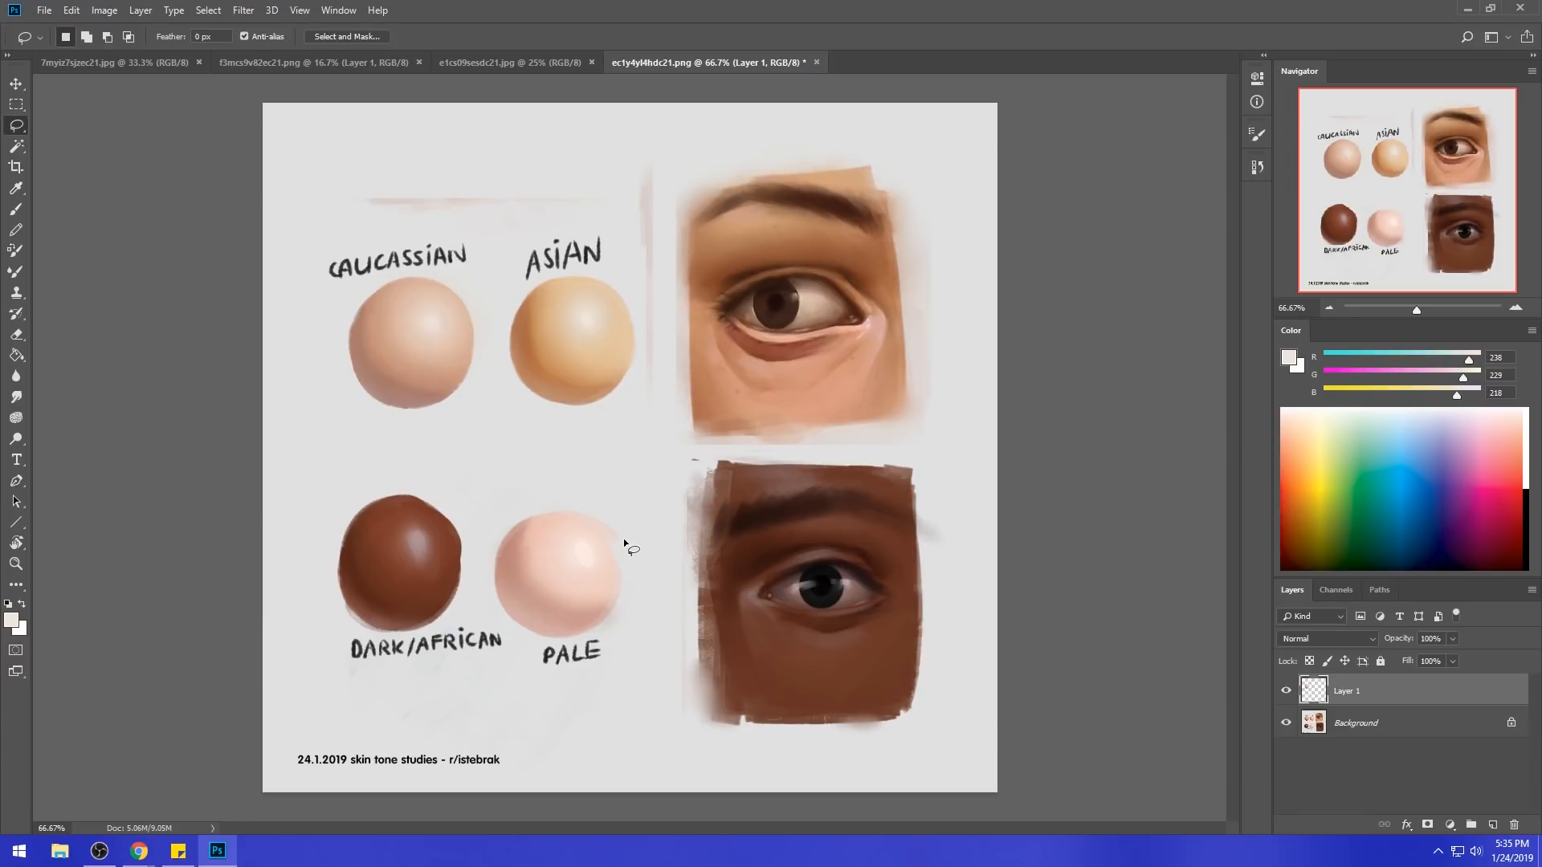
- Sample the pale sphere's shadow and change the foreground color to a light lilac, RGB 204, 170, 227
{"action": "key", "text": "b"}
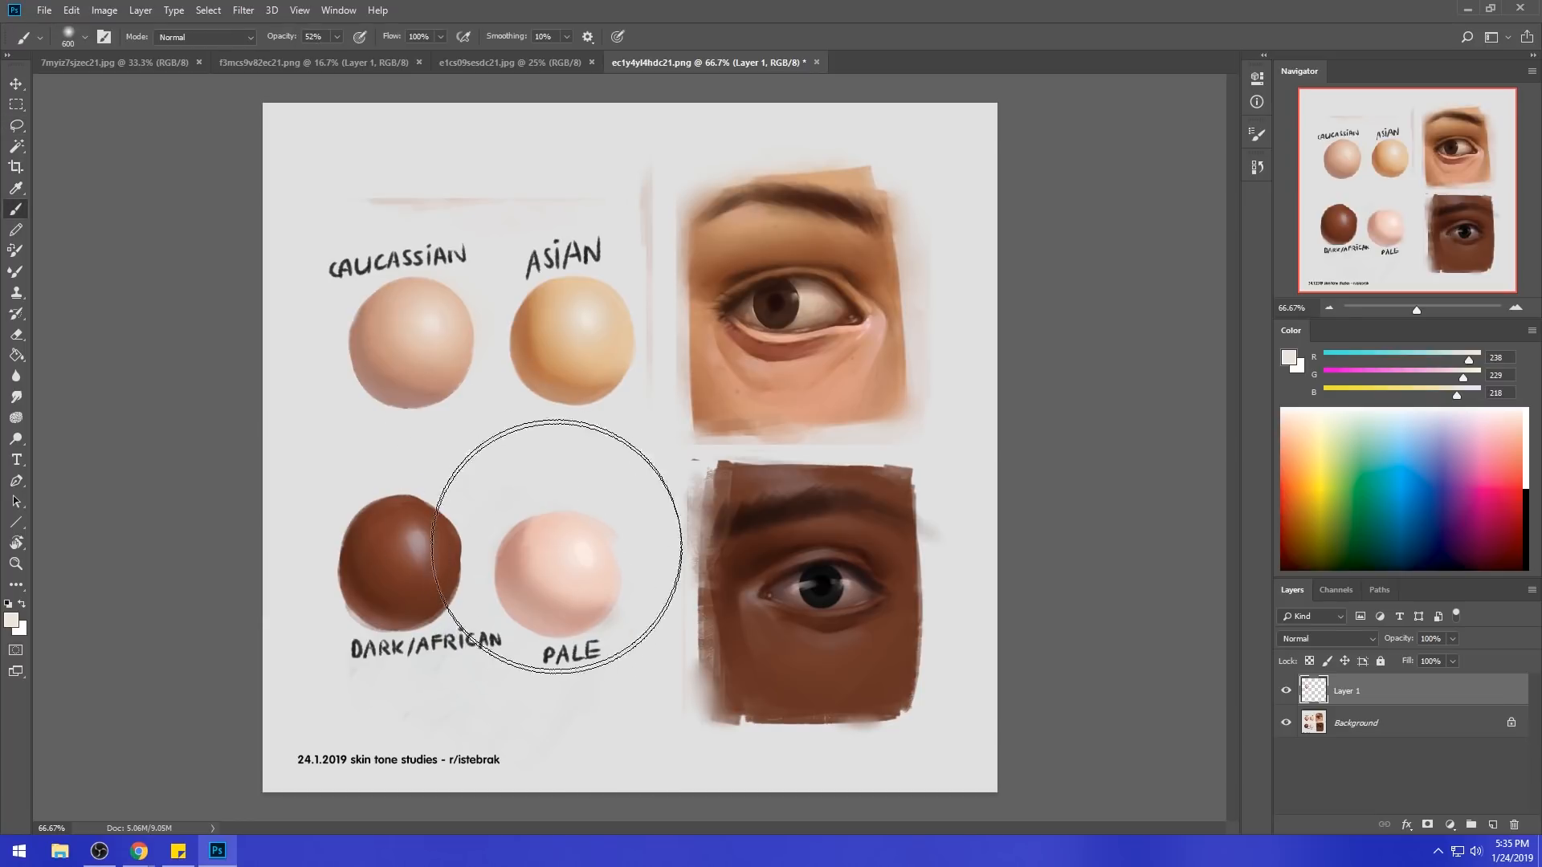
{"action": "left_click", "coordinate": [543, 597], "text": "alt"}
{"action": "left_click", "coordinate": [1289, 357]}
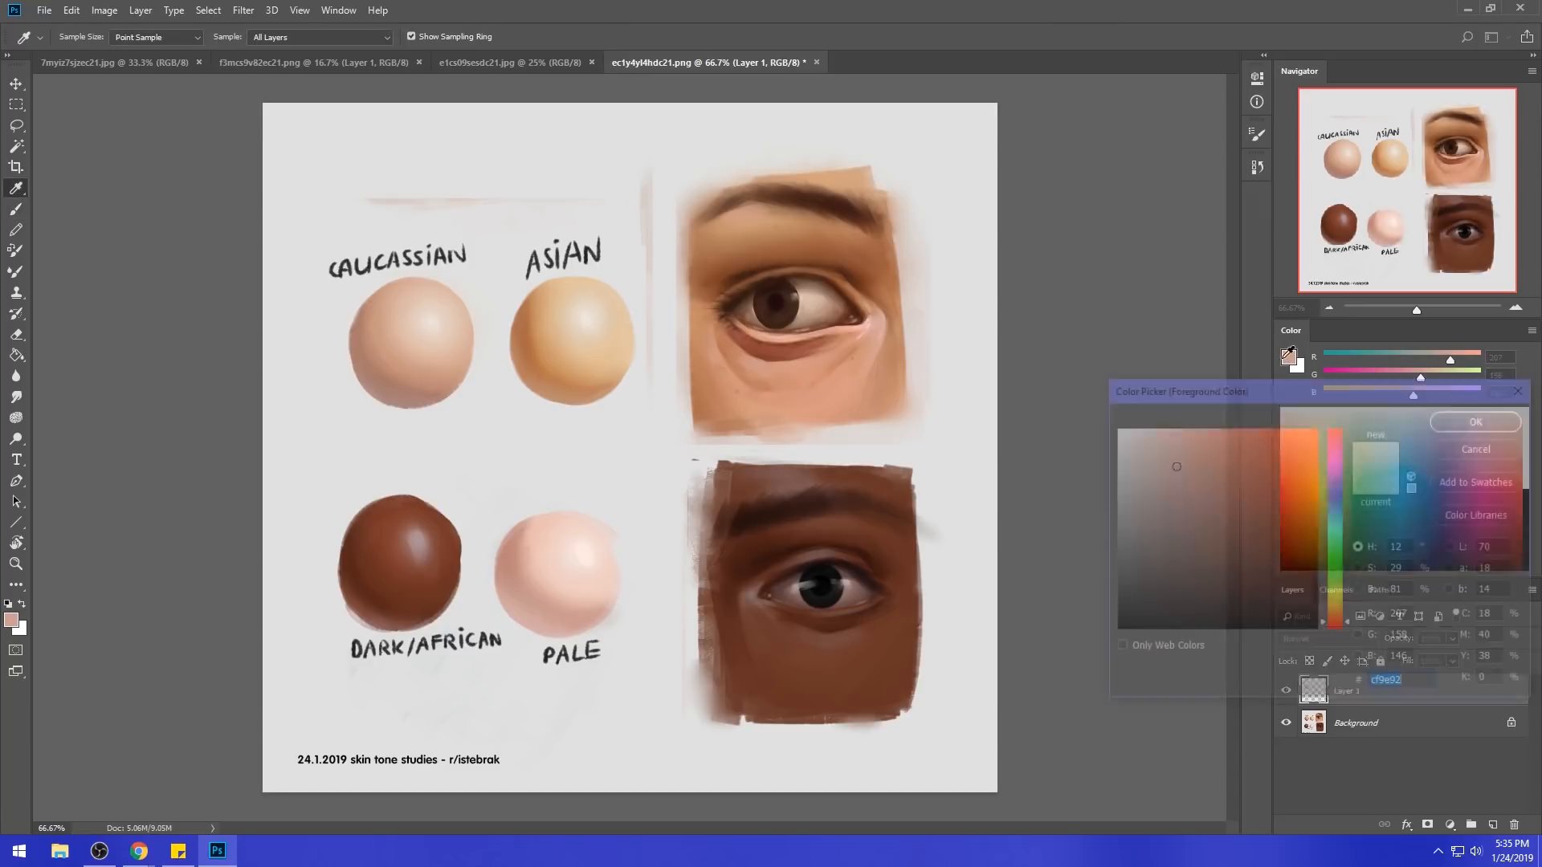
{"action": "left_click_drag", "start_coordinate": [1333, 500], "coordinate": [1336, 482]}
{"action": "left_click", "coordinate": [1166, 454]}
{"action": "left_click", "coordinate": [1471, 427]}
{"action": "key", "text": "b"}
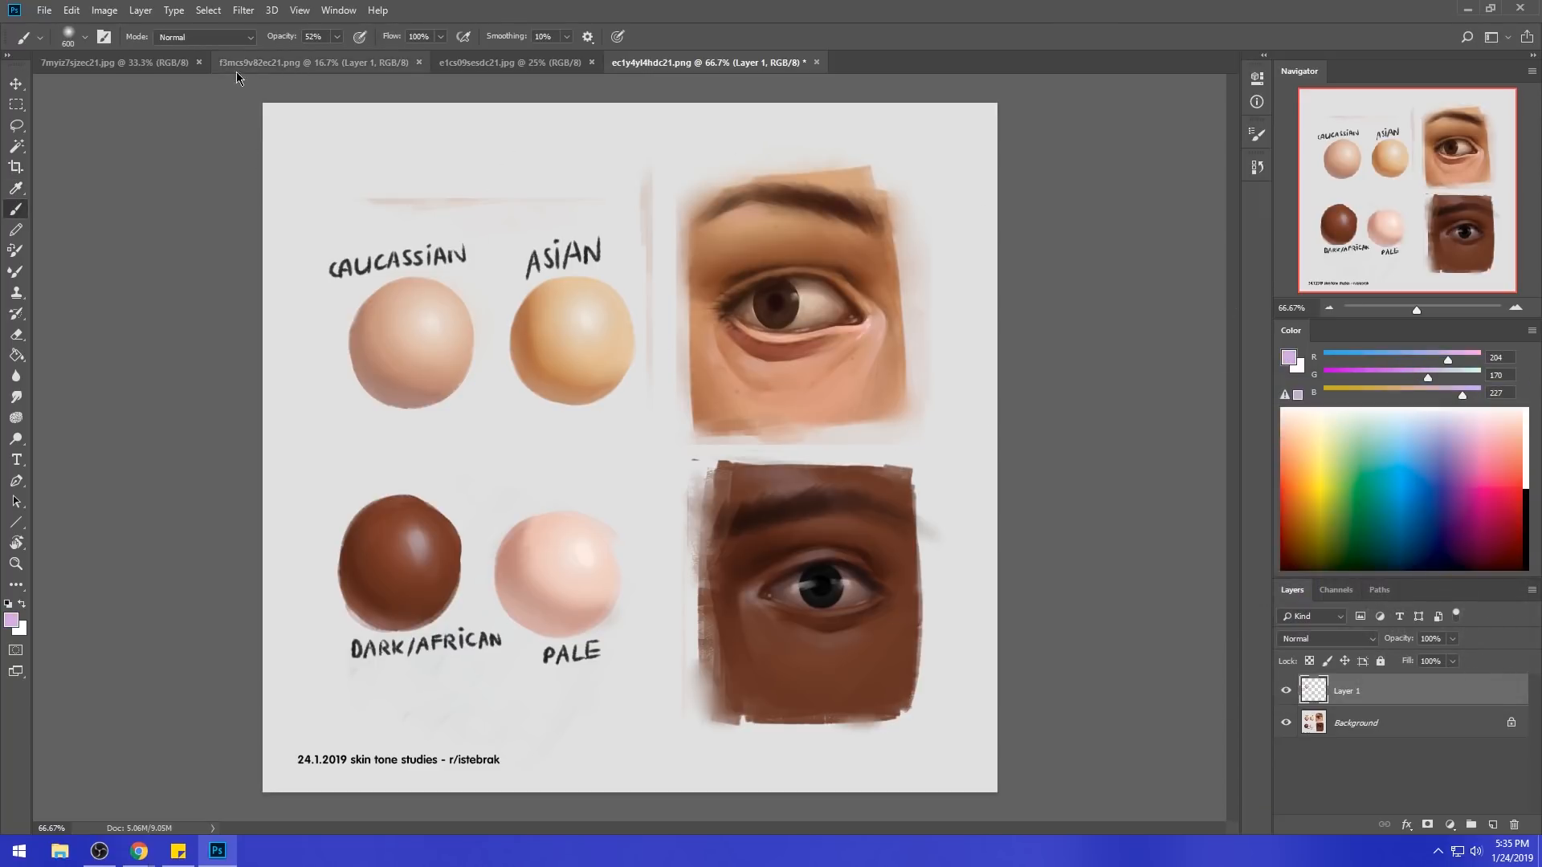
- Brush lilac over the lower part of the pale sphere in Color mode at 13% opacity, reducing the brush to 300 px
{"action": "left_click", "coordinate": [205, 37]}
{"action": "left_click", "coordinate": [189, 434]}
{"action": "left_click", "coordinate": [338, 37]}
{"action": "left_click_drag", "start_coordinate": [336, 56], "coordinate": [307, 56]}
{"action": "left_click", "coordinate": [140, 246]}
{"action": "key", "text": "bracketleft"}
{"action": "key", "text": "bracketleft"}
{"action": "key", "text": "bracketleft"}
{"action": "key", "text": "bracketright"}
{"action": "key", "text": "bracketright"}
{"action": "left_click_drag", "start_coordinate": [548, 598], "coordinate": [606, 605]}
{"action": "key", "text": "bracketleft"}
{"action": "key", "text": "bracketleft"}
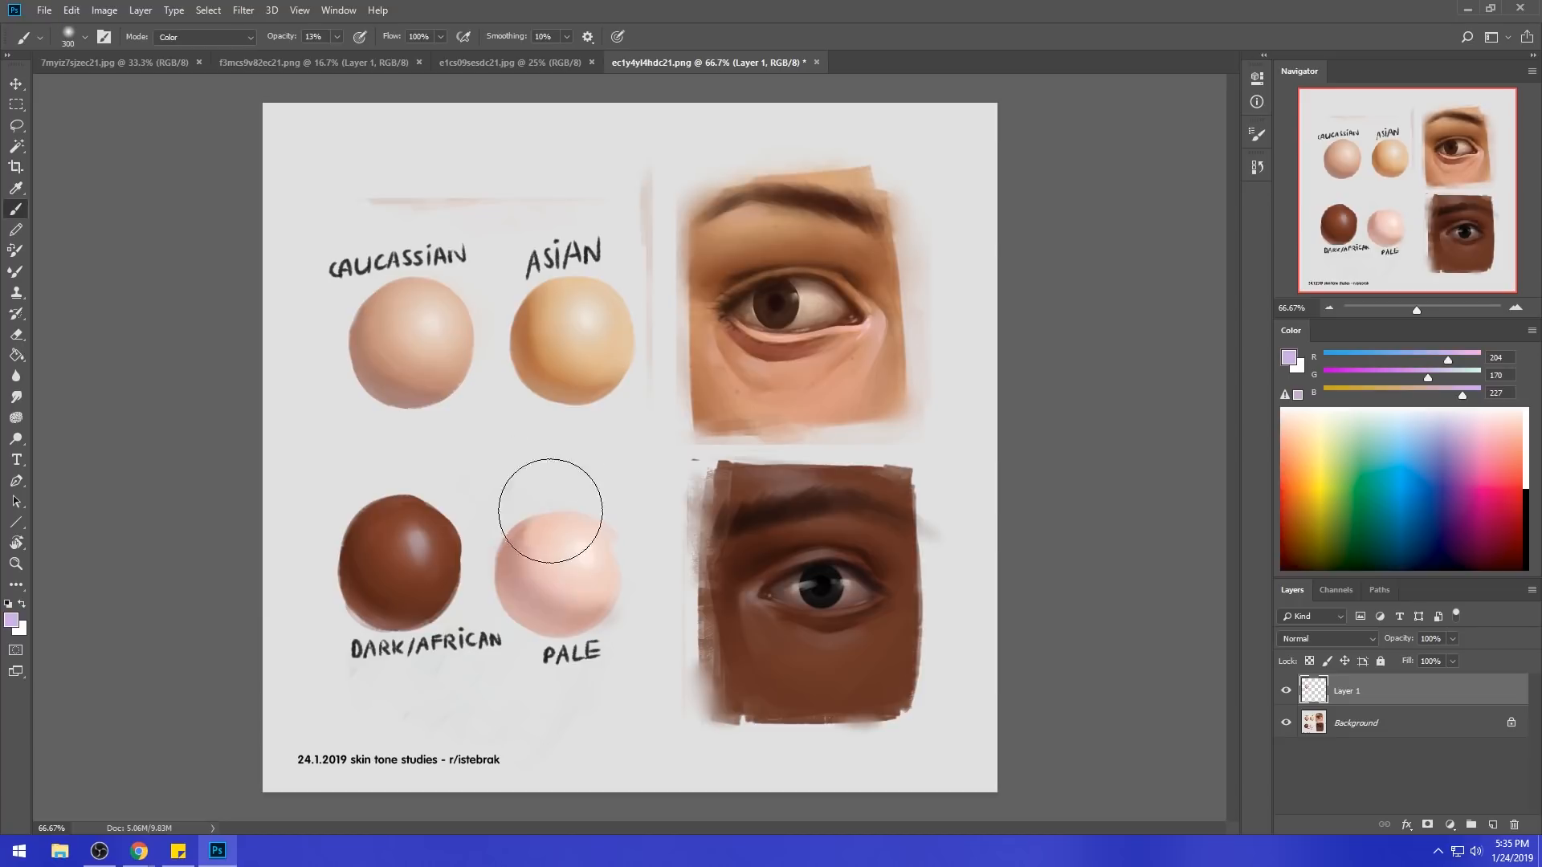
- Sample the pale sphere's pink and brush it from the sphere's outer right edge inward with a 250 px brush
{"action": "key", "text": "bracketright"}
{"action": "key", "text": "bracketright"}
{"action": "key", "text": "bracketright"}
{"action": "key", "text": "bracketleft"}
{"action": "key", "text": "bracketleft"}
{"action": "key", "text": "bracketleft"}
{"action": "key", "text": "bracketleft"}
{"action": "left_click", "coordinate": [552, 572], "text": "alt"}
{"action": "left_click_drag", "start_coordinate": [635, 575], "coordinate": [586, 551]}
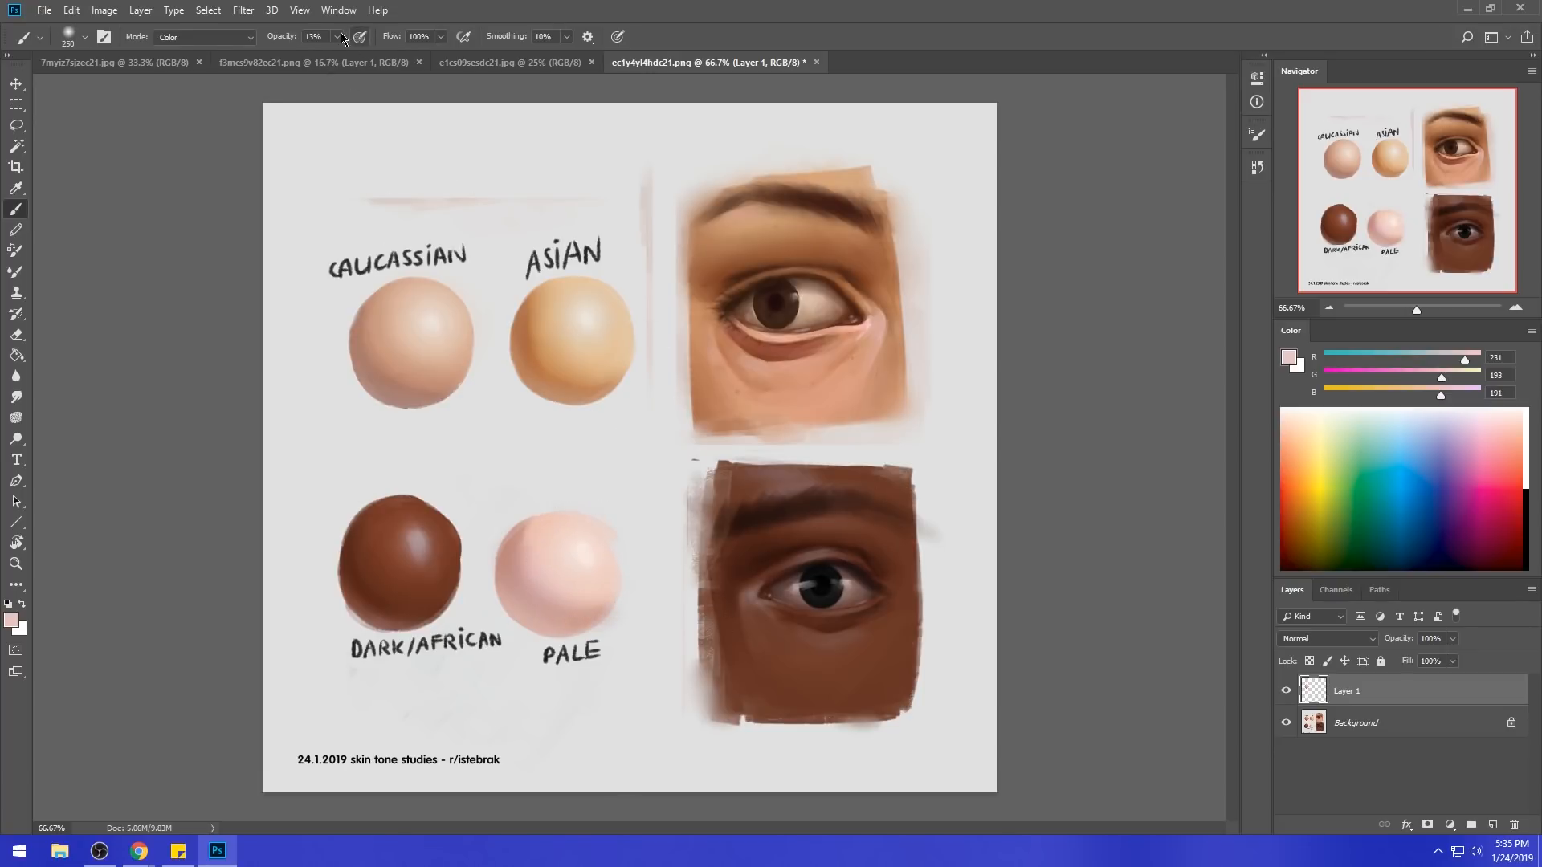
- Raise the brush opacity to 35% and merge Layer 1 down into the Background
{"action": "left_click_drag", "start_coordinate": [347, 65], "coordinate": [355, 64]}
{"action": "right_click", "coordinate": [1389, 703]}
{"action": "key", "text": "Escape"}
{"action": "right_click", "coordinate": [1354, 692]}
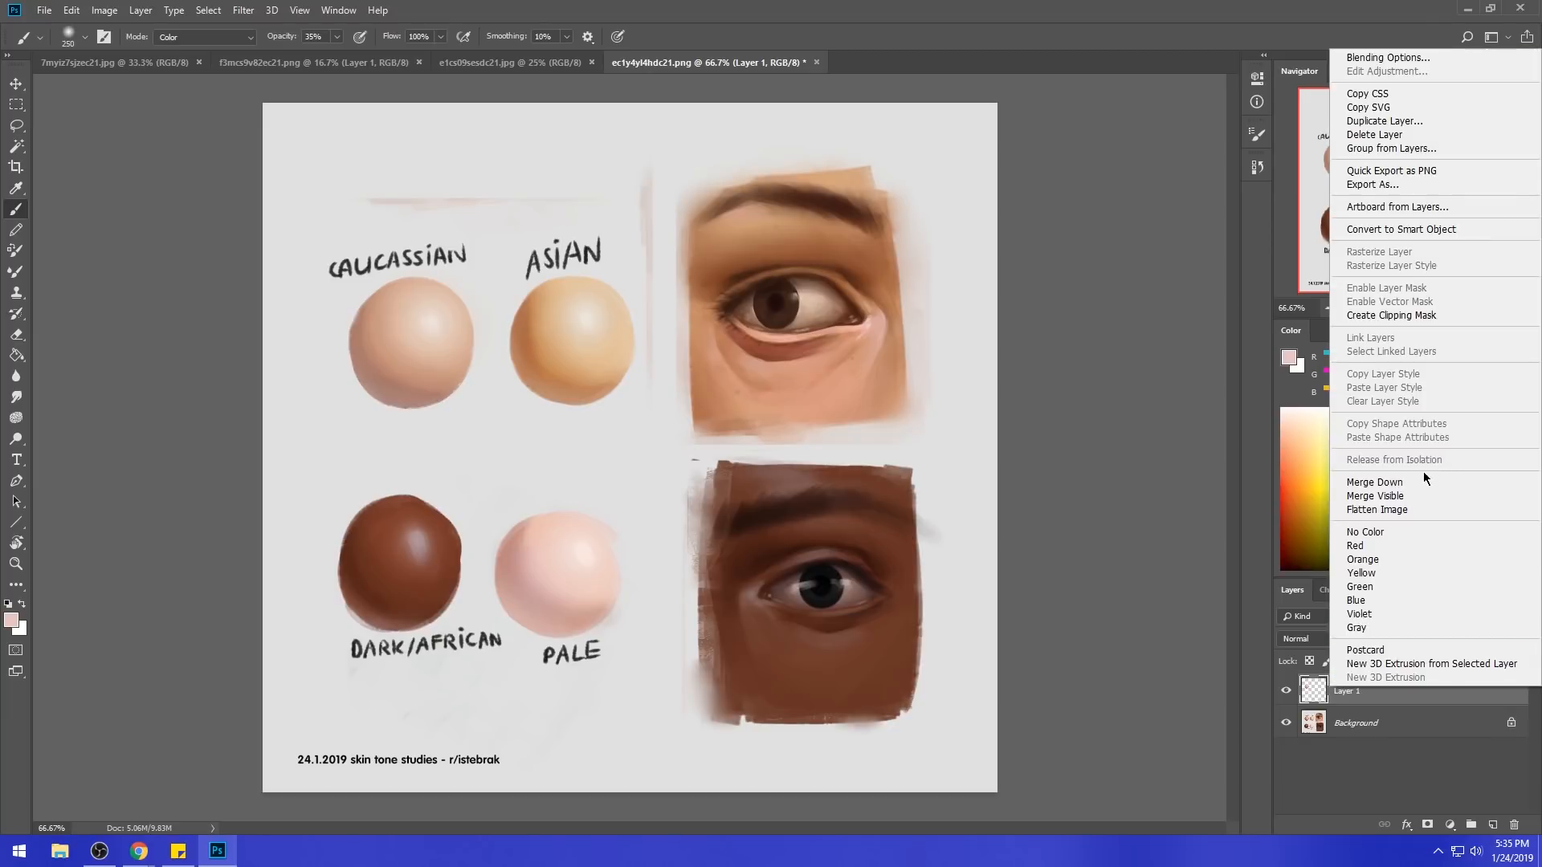
{"action": "left_click", "coordinate": [1423, 471]}
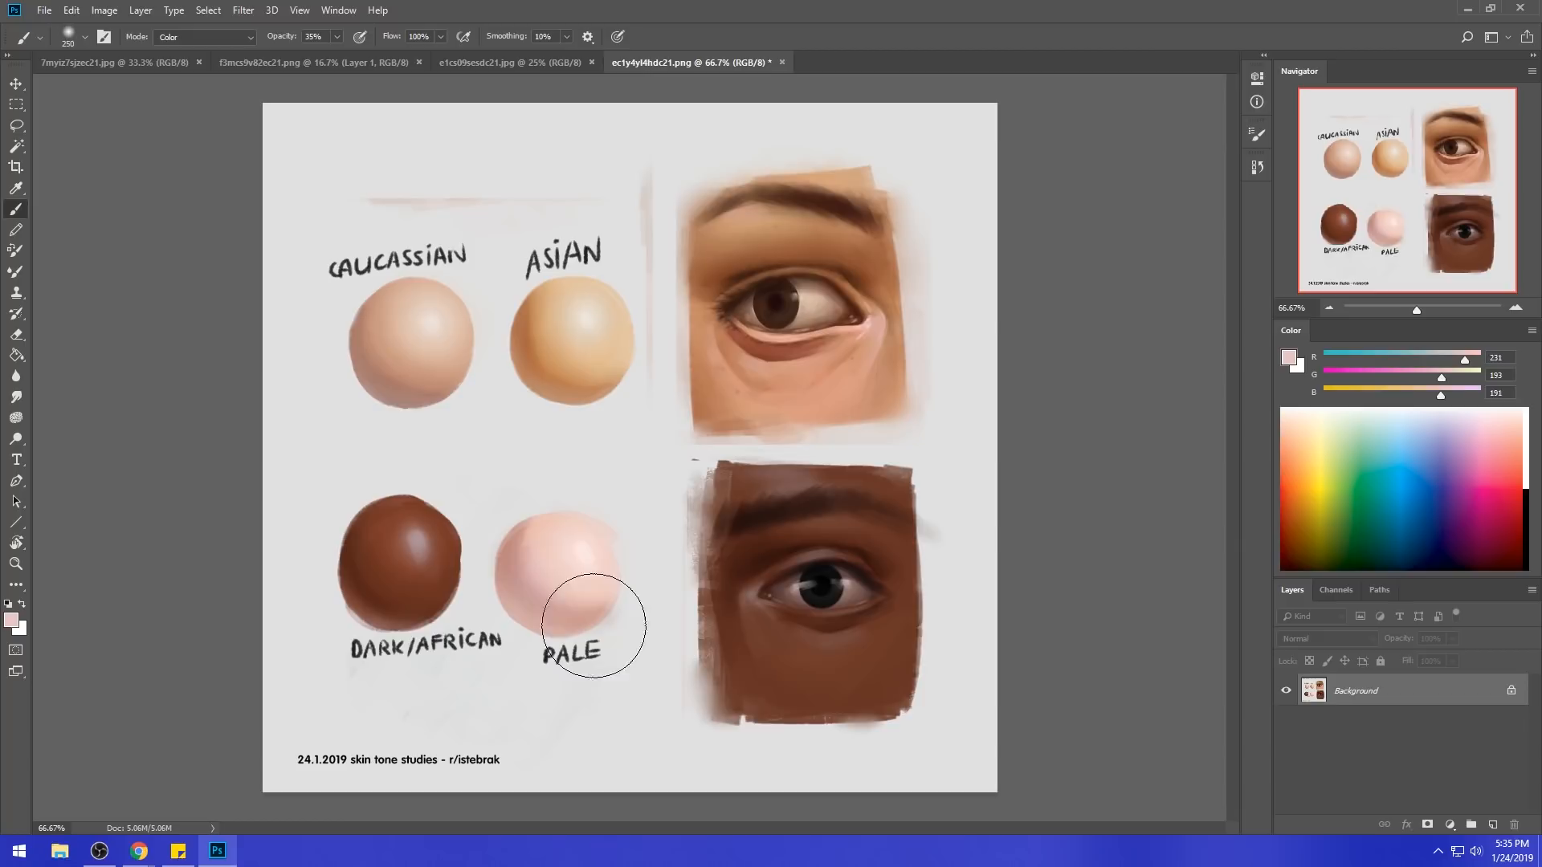
- Pick the light gray canvas color, RGB 225, 225, 225, and set the brush to Normal mode
{"action": "left_click", "coordinate": [441, 408], "text": "alt"}
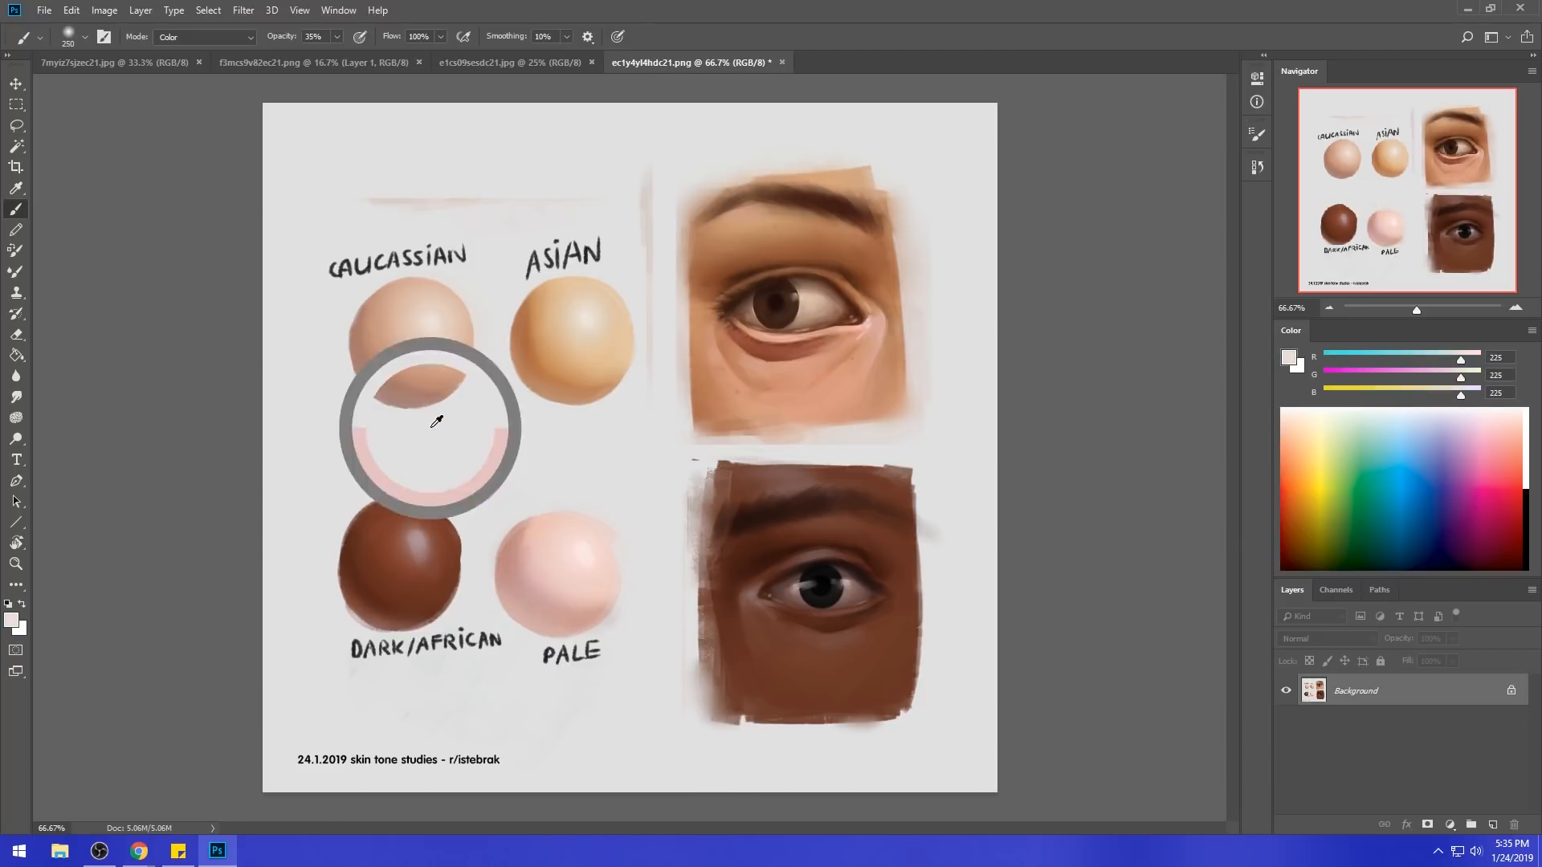
{"action": "left_click", "coordinate": [205, 37]}
{"action": "left_click", "coordinate": [196, 55]}
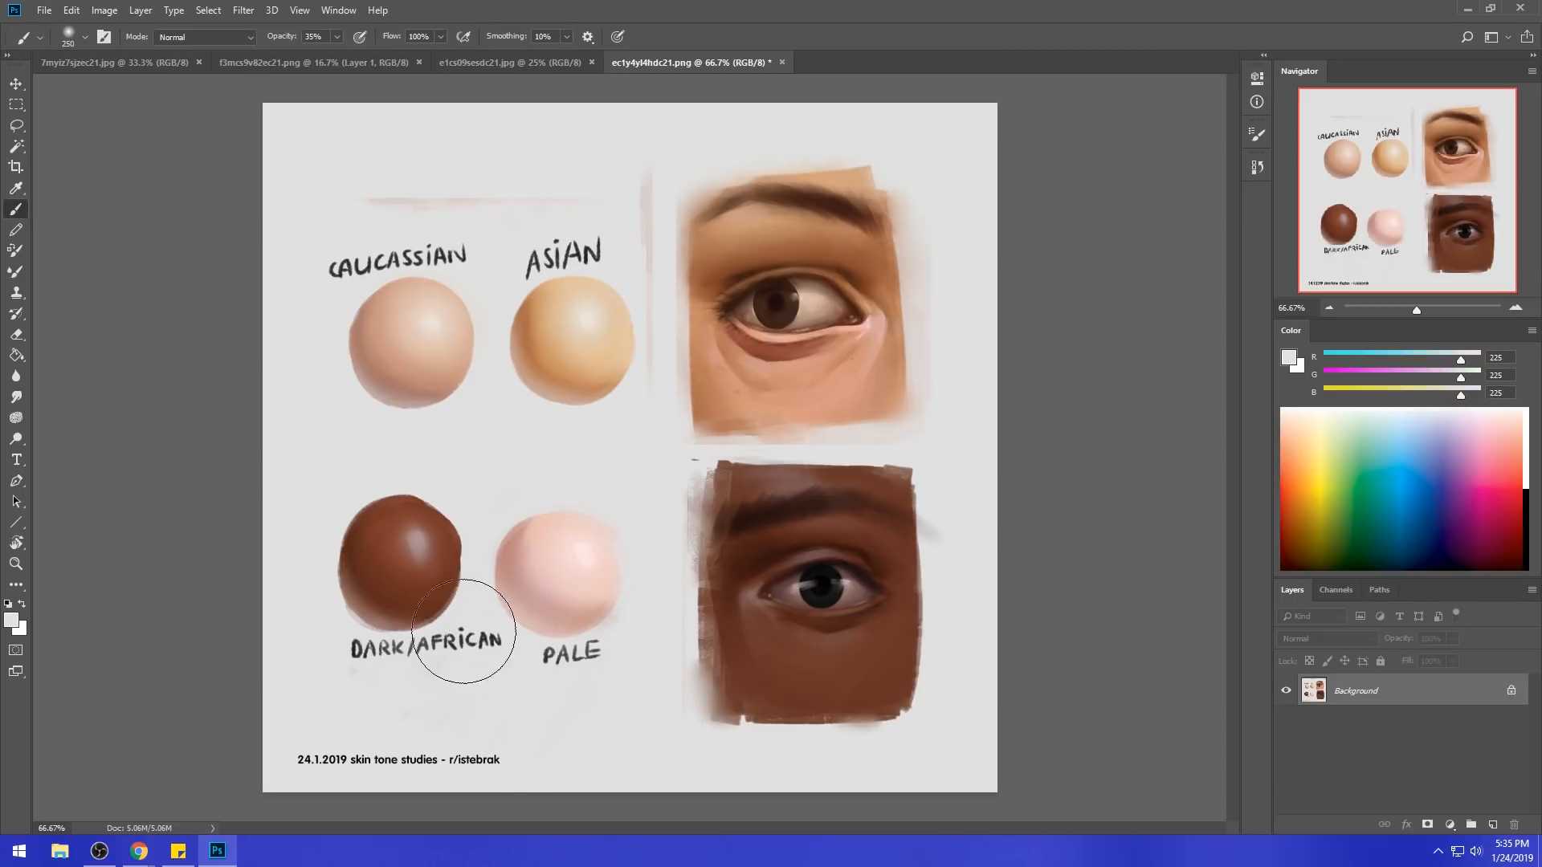
- Sample the brown of the Dark/African sphere and change the foreground color to deep red 8a271b for the brush
{"action": "left_click", "coordinate": [383, 587], "text": "alt"}
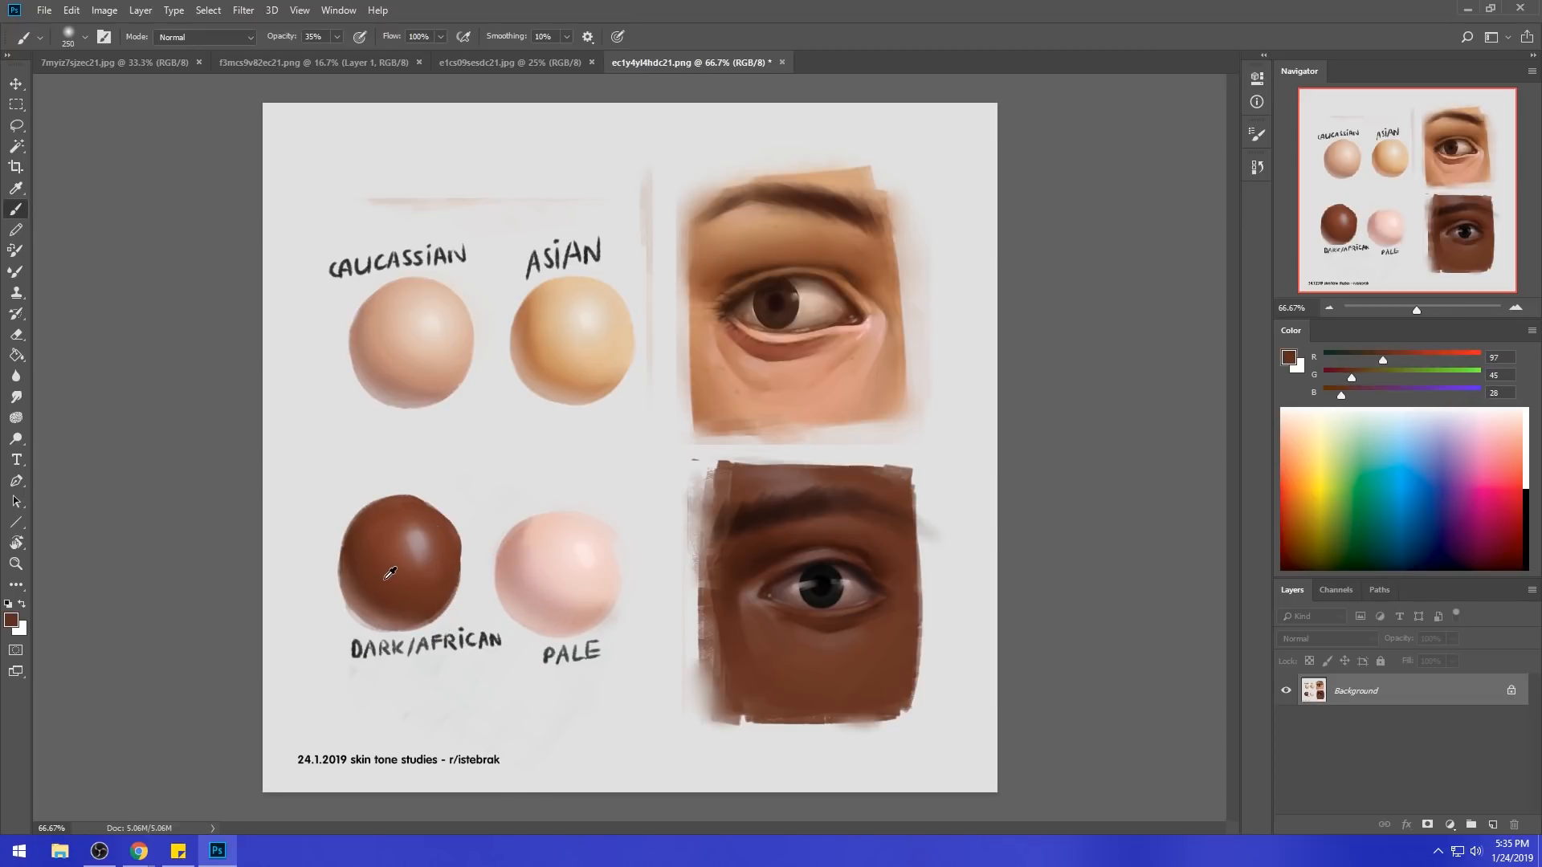
{"action": "left_click", "coordinate": [389, 575], "text": "alt"}
{"action": "left_click_drag", "start_coordinate": [389, 575], "coordinate": [386, 573], "text": "alt"}
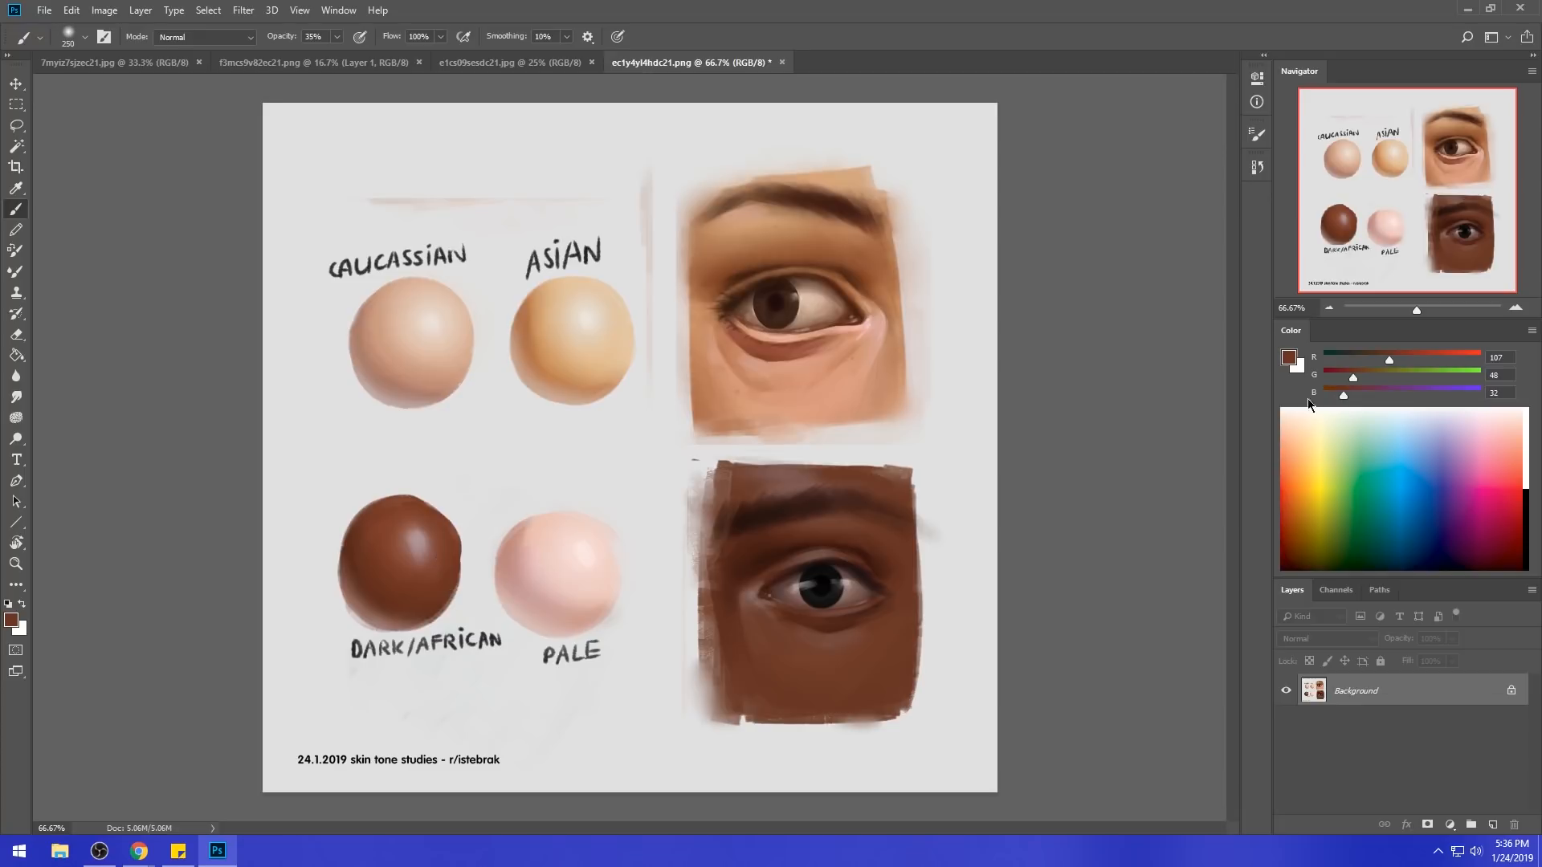
{"action": "left_click_drag", "start_coordinate": [1396, 363], "coordinate": [1429, 359]}
{"action": "left_click", "coordinate": [1289, 357]}
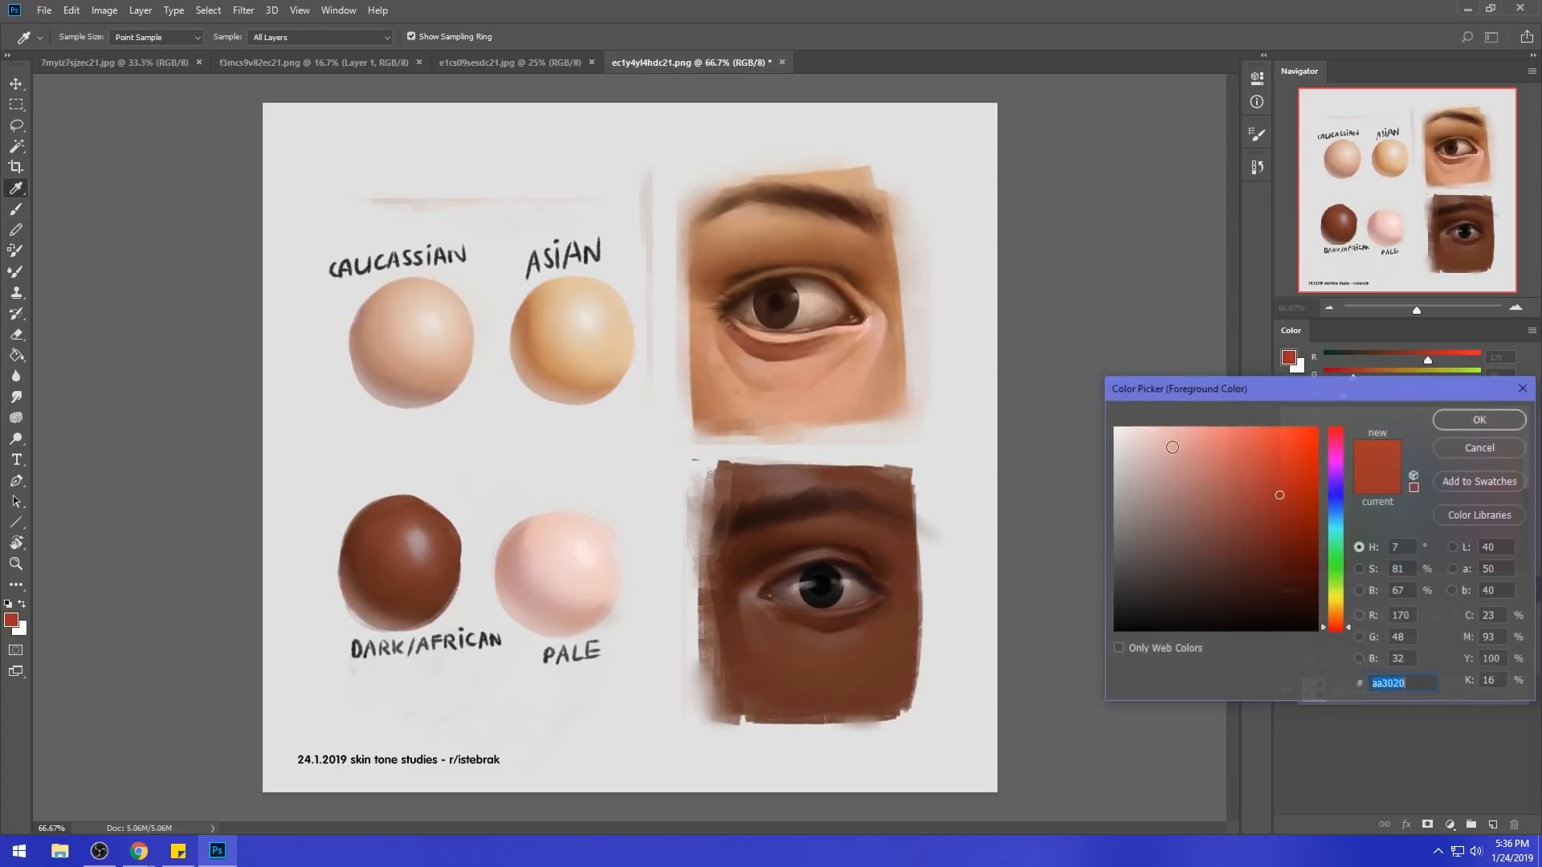
{"action": "left_click_drag", "start_coordinate": [1280, 495], "coordinate": [1258, 524]}
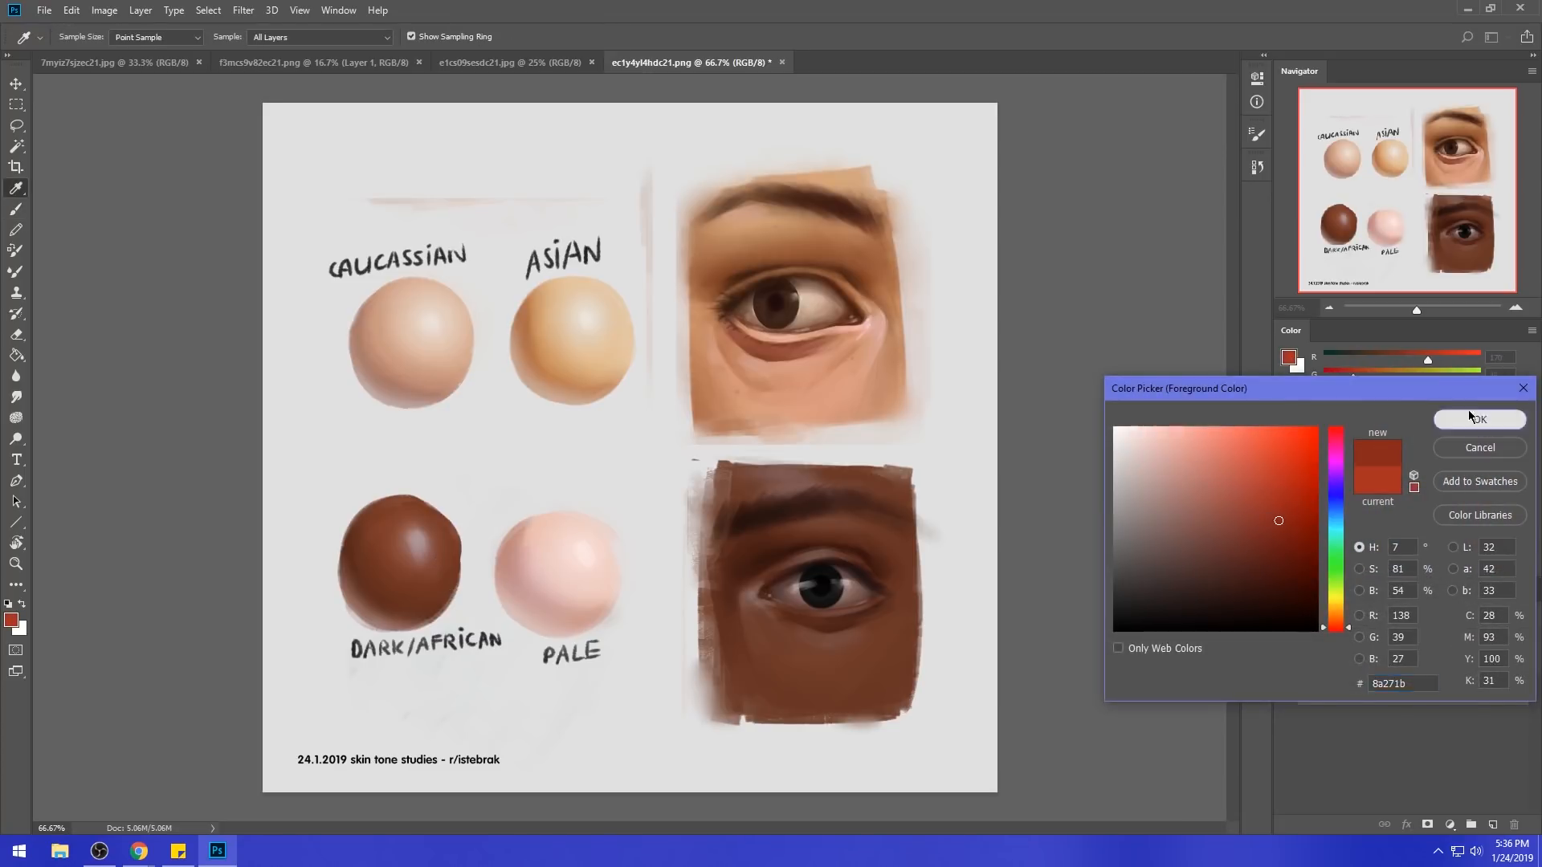
{"action": "left_click", "coordinate": [1469, 412]}
{"action": "key", "text": "b"}
- Set the brush to Color mode at 16% opacity, tint the Dark/African sphere's left edge red, and undo the stroke
{"action": "left_click", "coordinate": [205, 37]}
{"action": "left_click", "coordinate": [184, 440]}
{"action": "left_click", "coordinate": [336, 37]}
{"action": "left_click", "coordinate": [343, 563]}
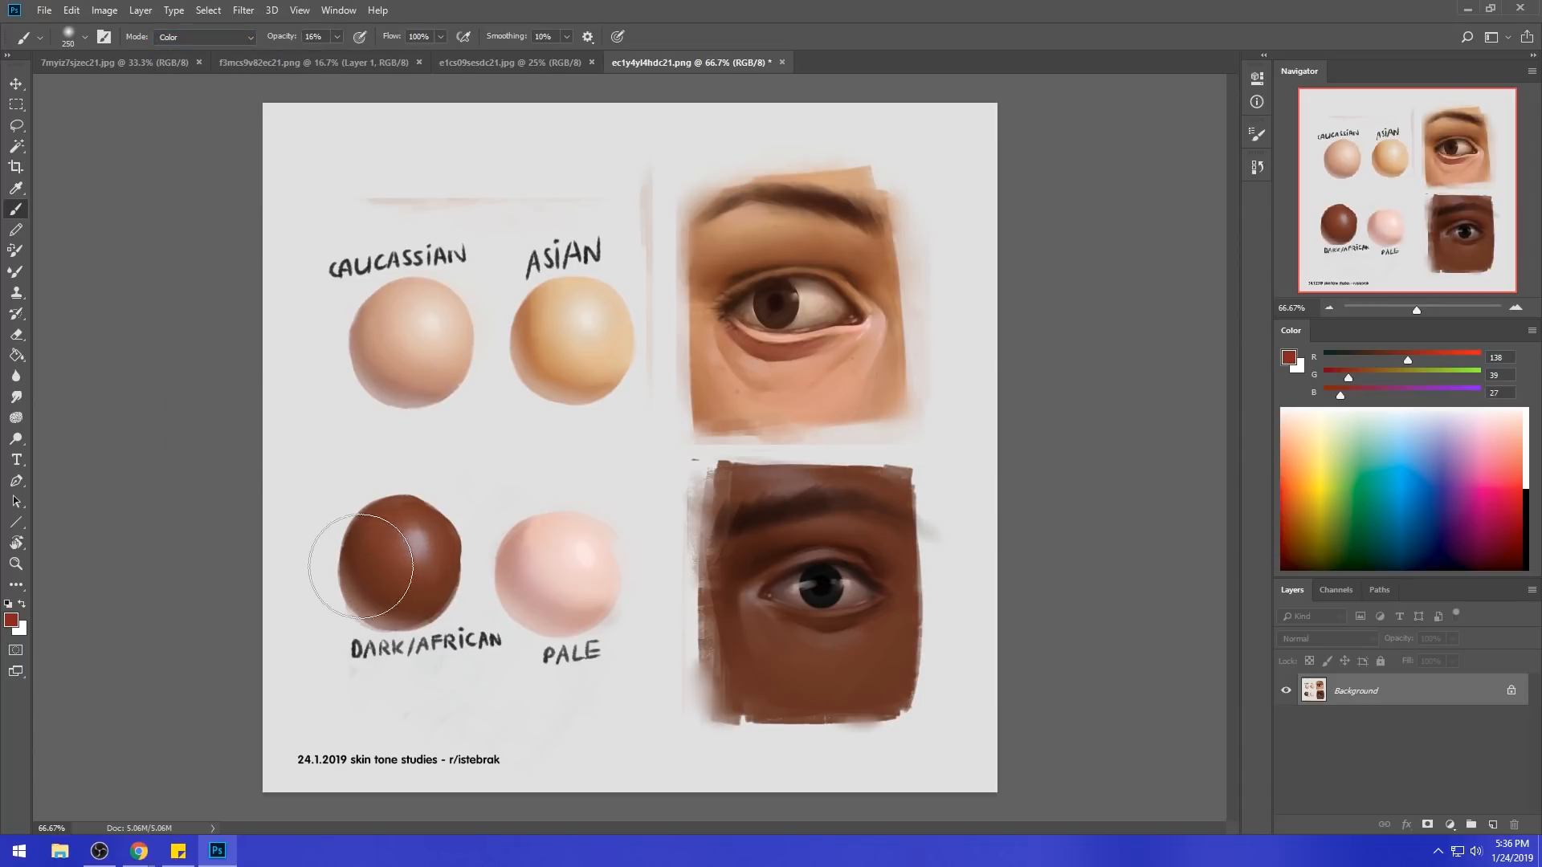
{"action": "key", "text": "ctrl+z"}
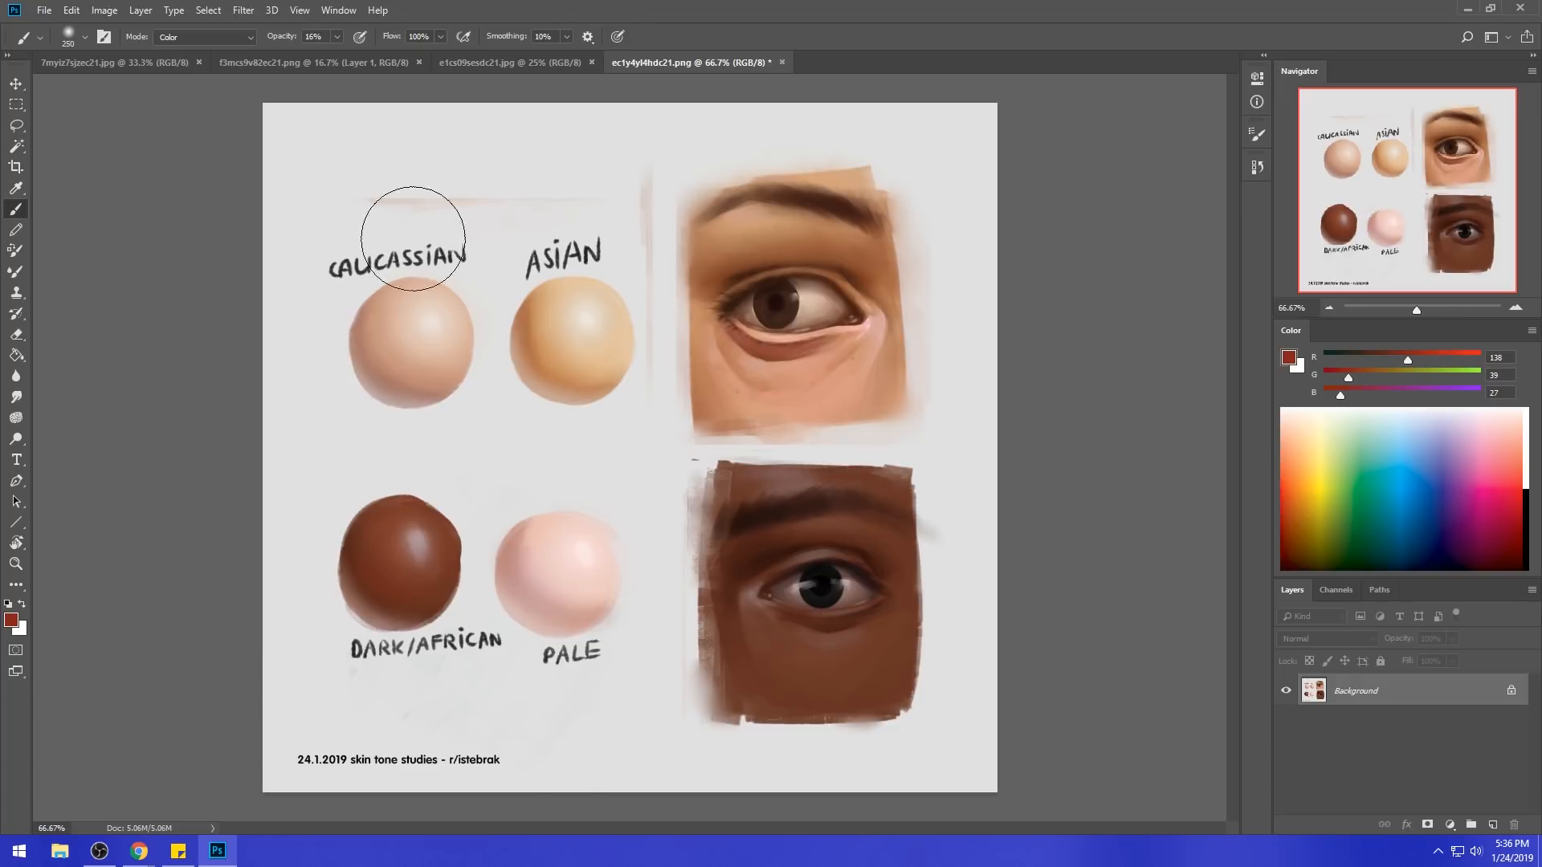
- Sample the Caucasian sphere's skin tone and desaturate the sphere using the Sponge tool at 34% flow
{"action": "left_click", "coordinate": [415, 344], "text": "alt"}
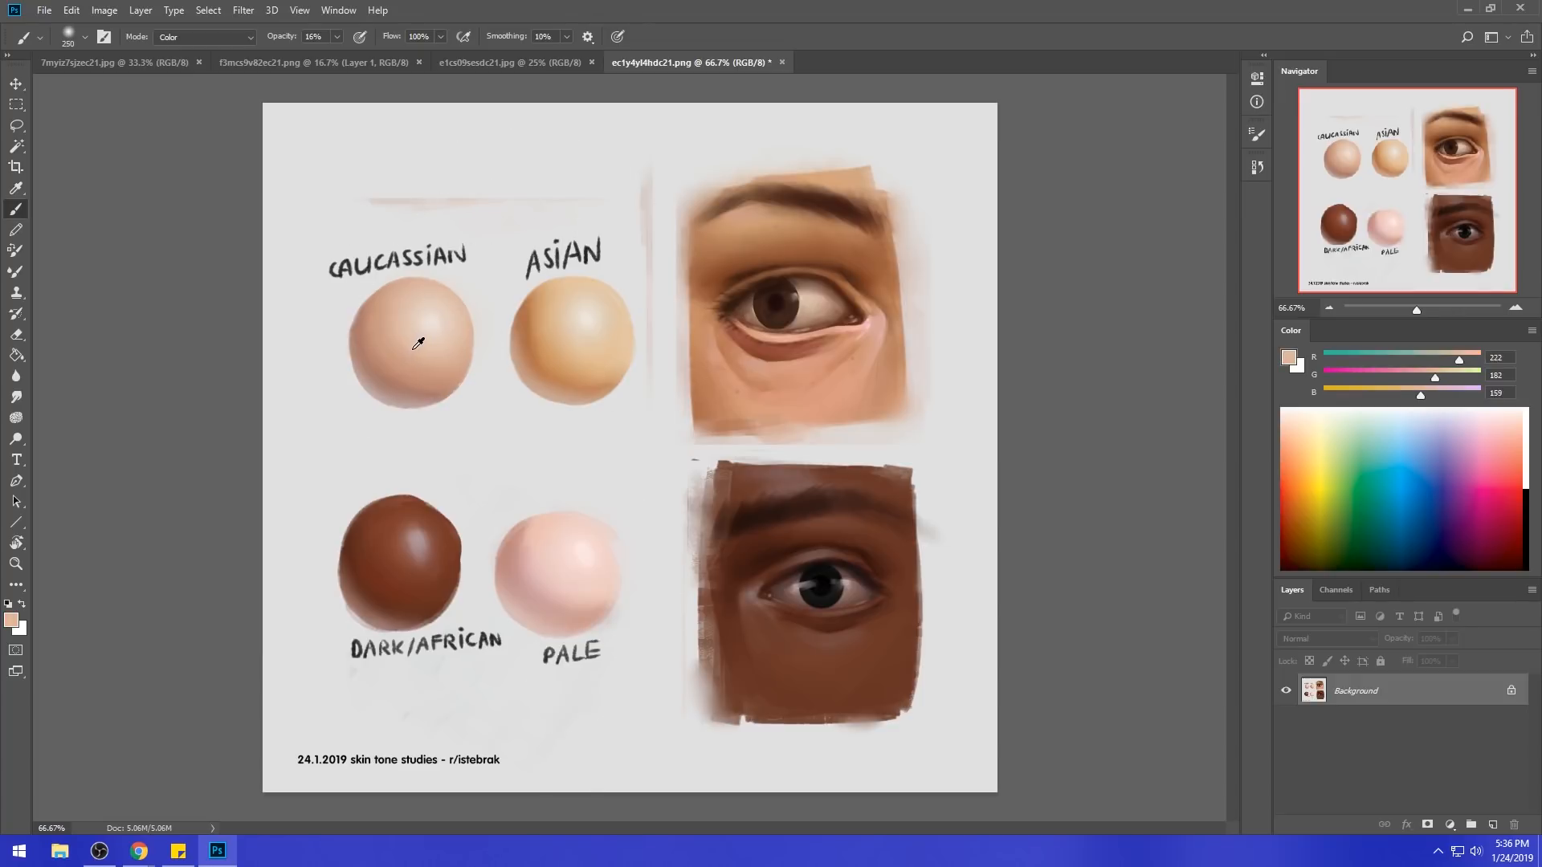
{"action": "left_click", "coordinate": [14, 417]}
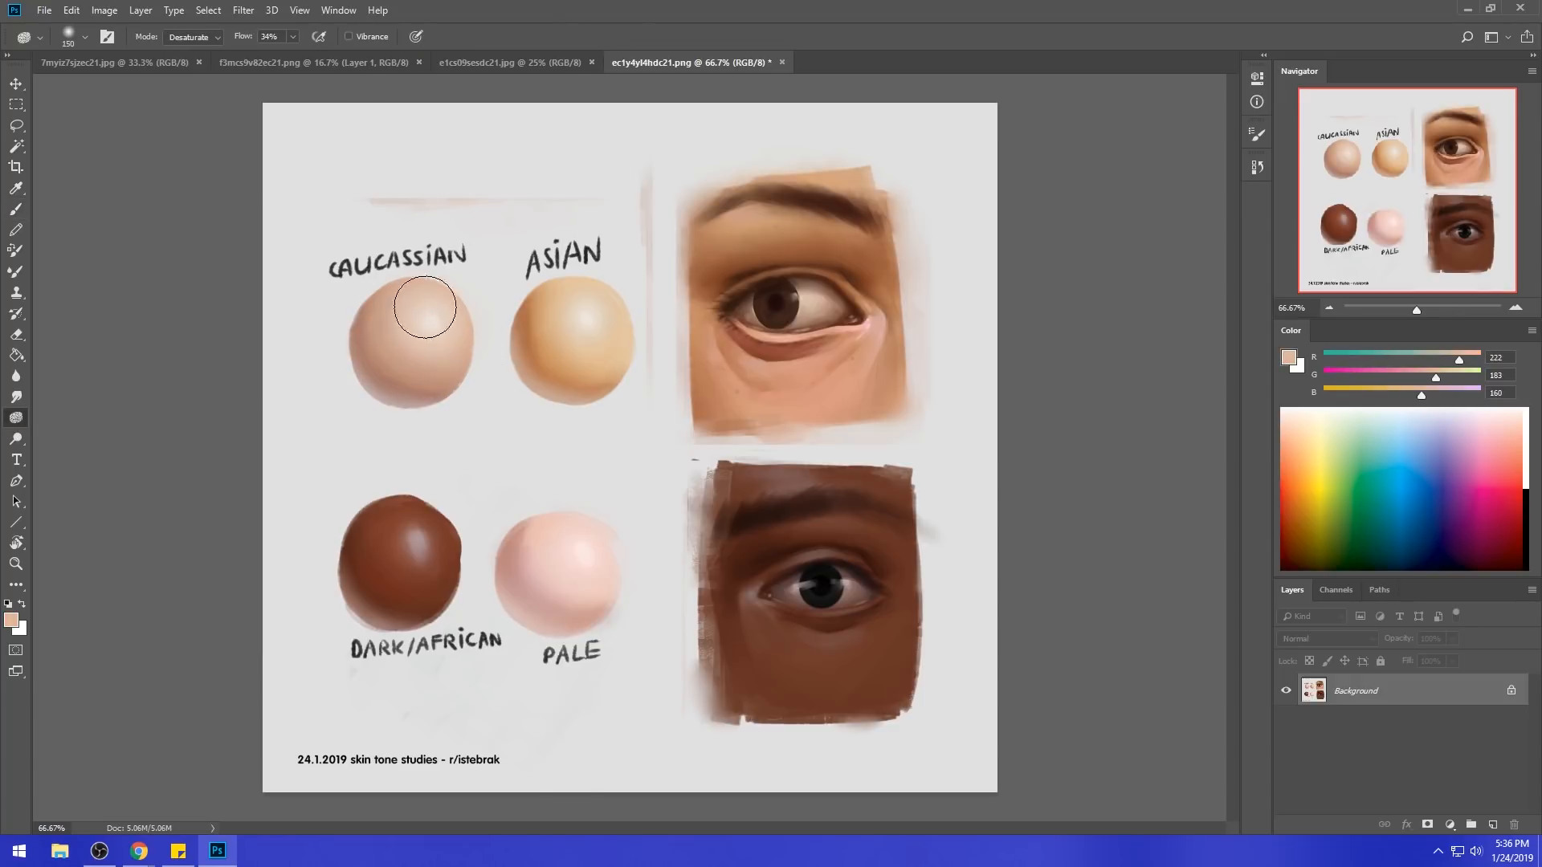
{"action": "mouse_move", "coordinate": [529, 396]}
{"action": "left_mouse_down"}
{"action": "mouse_move", "coordinate": [447, 292]}
{"action": "mouse_move", "coordinate": [379, 344]}
{"action": "mouse_move", "coordinate": [441, 355]}
{"action": "mouse_move", "coordinate": [406, 323]}
{"action": "left_mouse_up"}
- Return to the brush and change the foreground color to light purple d4a4d7
{"action": "key", "text": "b"}
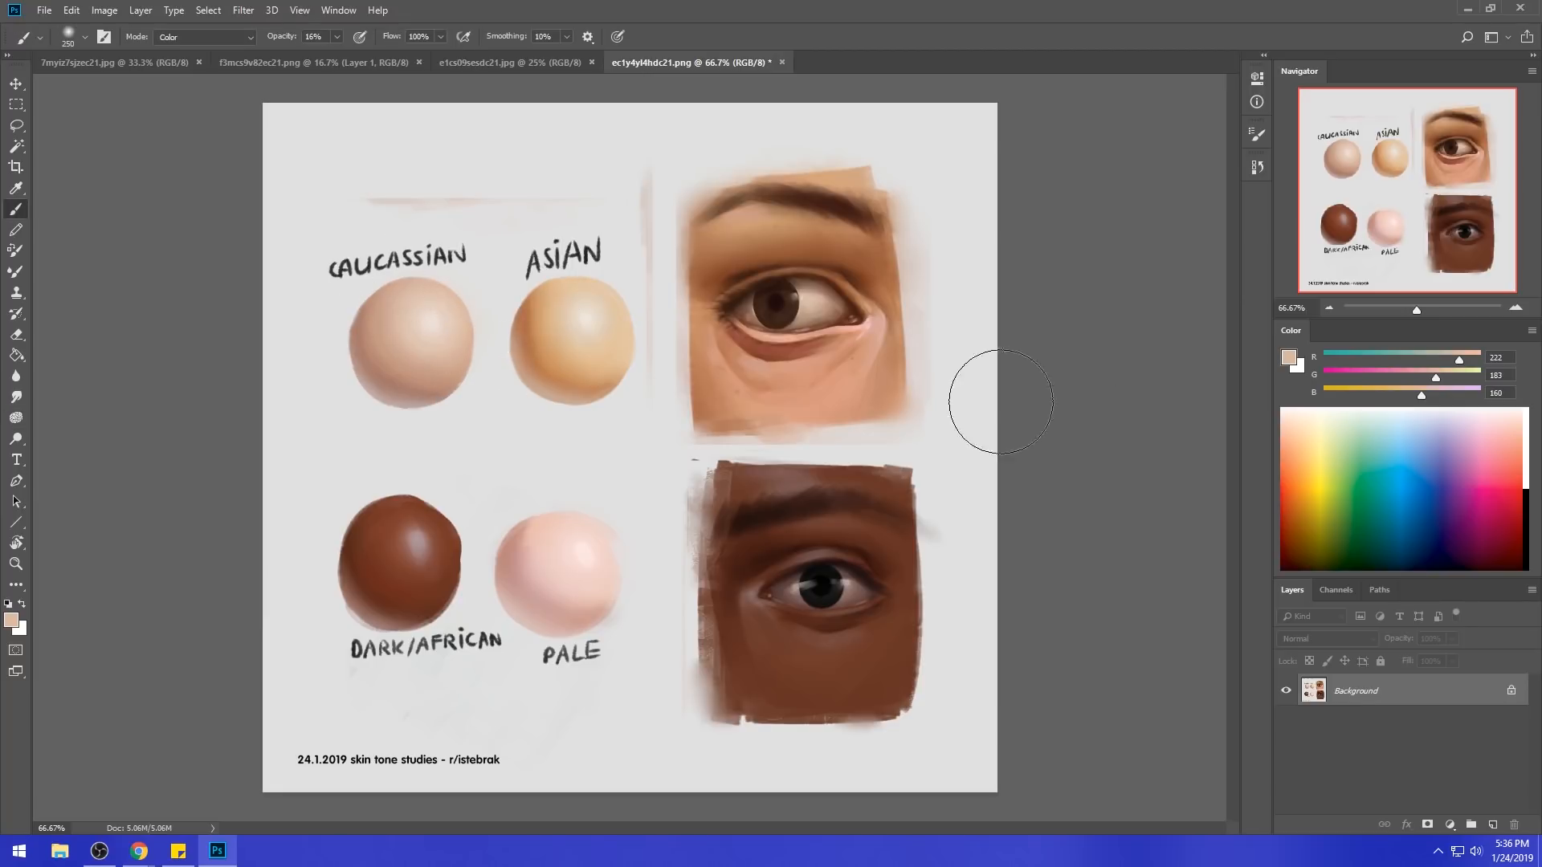
{"action": "left_click", "coordinate": [1296, 361]}
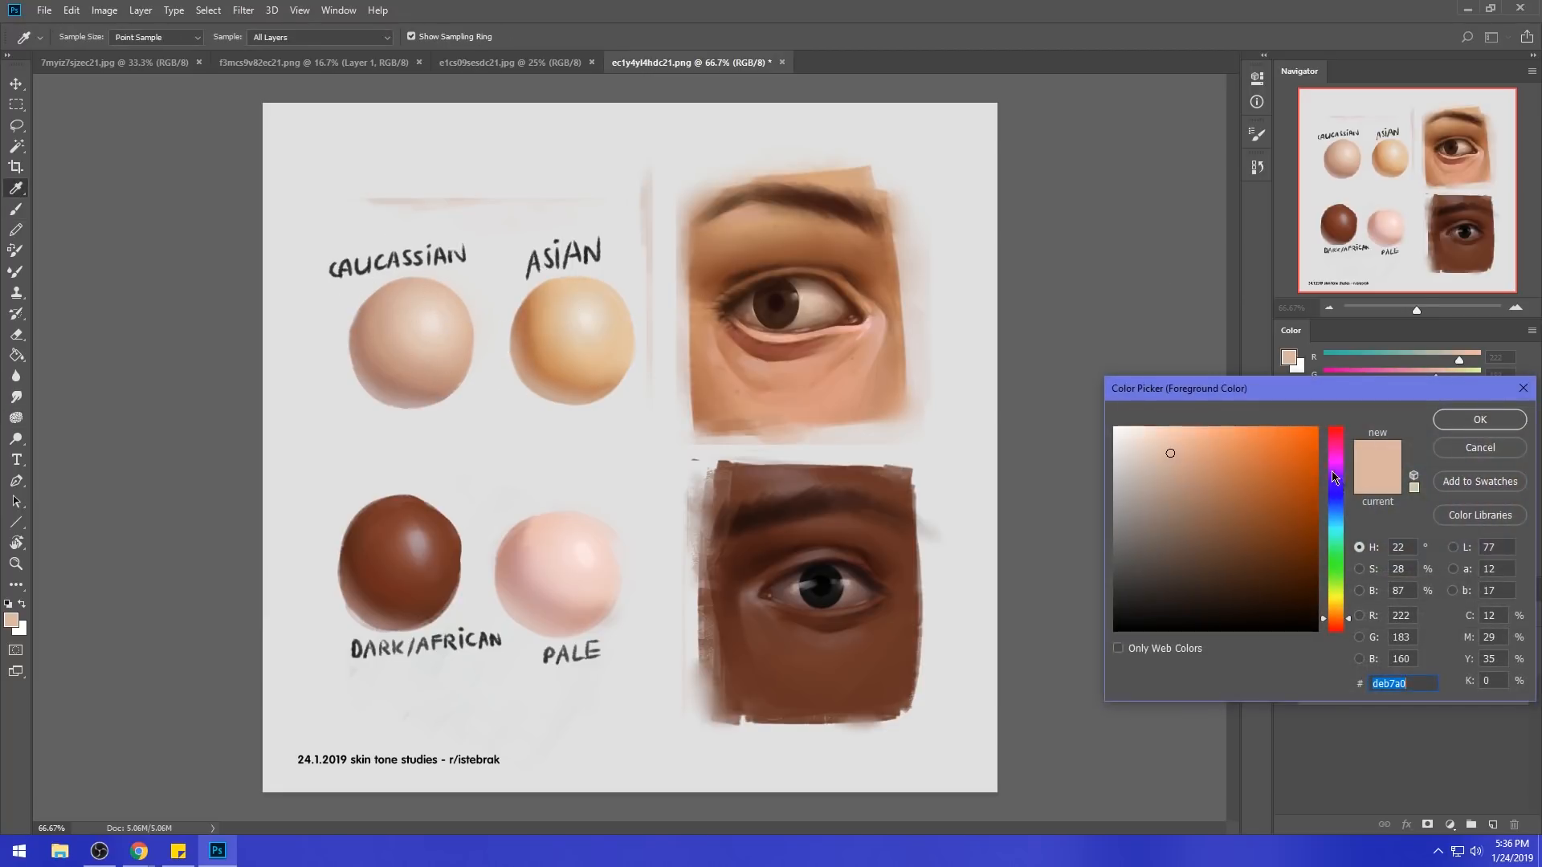
{"action": "left_click_drag", "start_coordinate": [1332, 473], "coordinate": [1337, 464]}
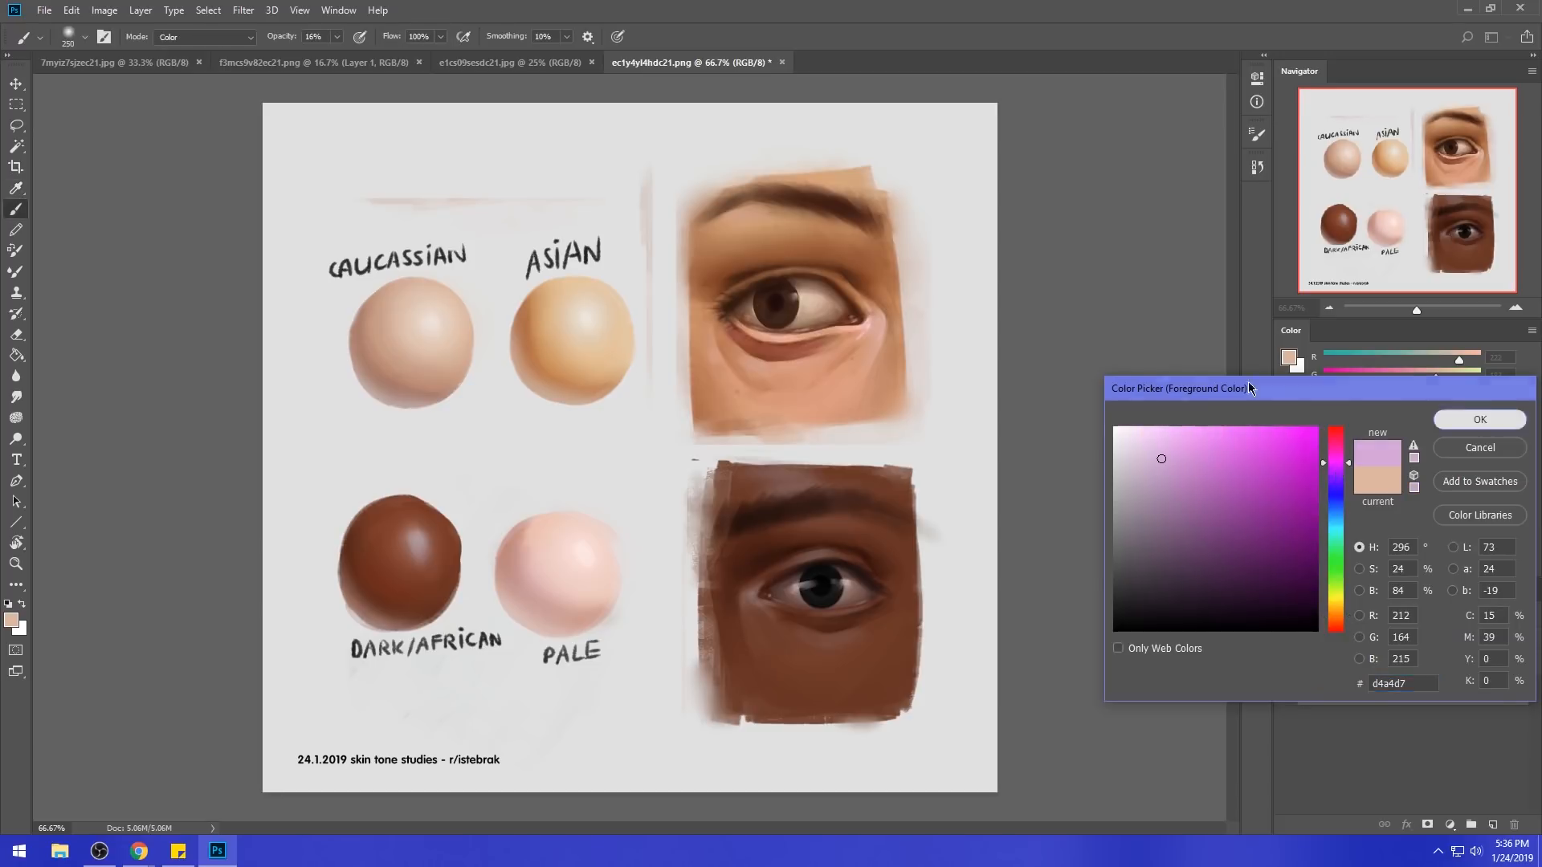
{"action": "left_click", "coordinate": [1480, 419]}
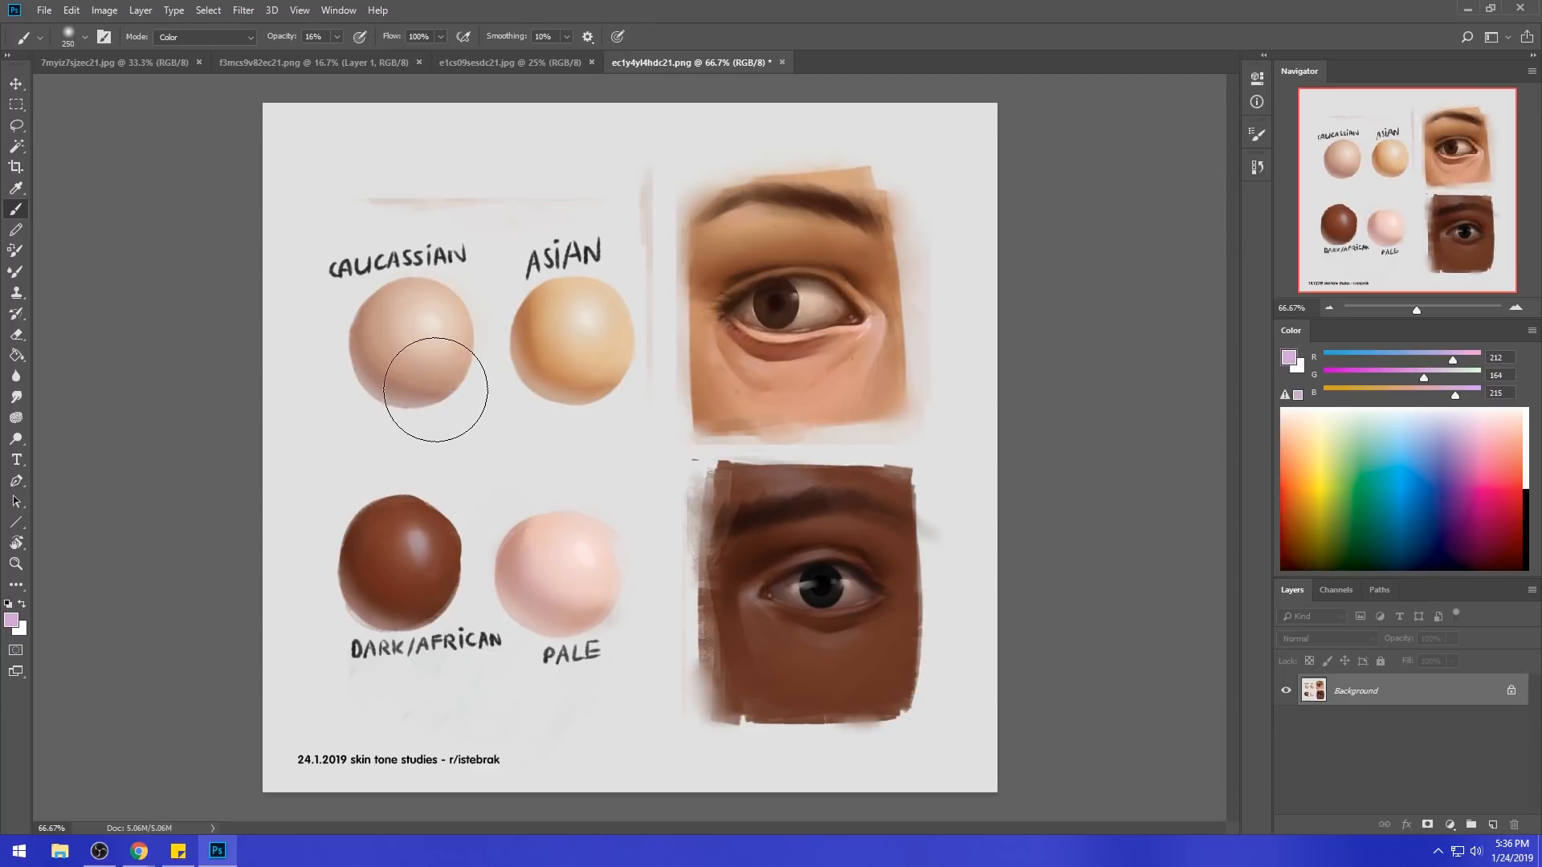
- Change the brush color to pink, RGB 255, 158, 179, and tint the right edge of the Caucasian sphere
{"action": "left_click", "coordinate": [1259, 168]}
{"action": "left_click", "coordinate": [1211, 160]}
{"action": "left_click", "coordinate": [1288, 358]}
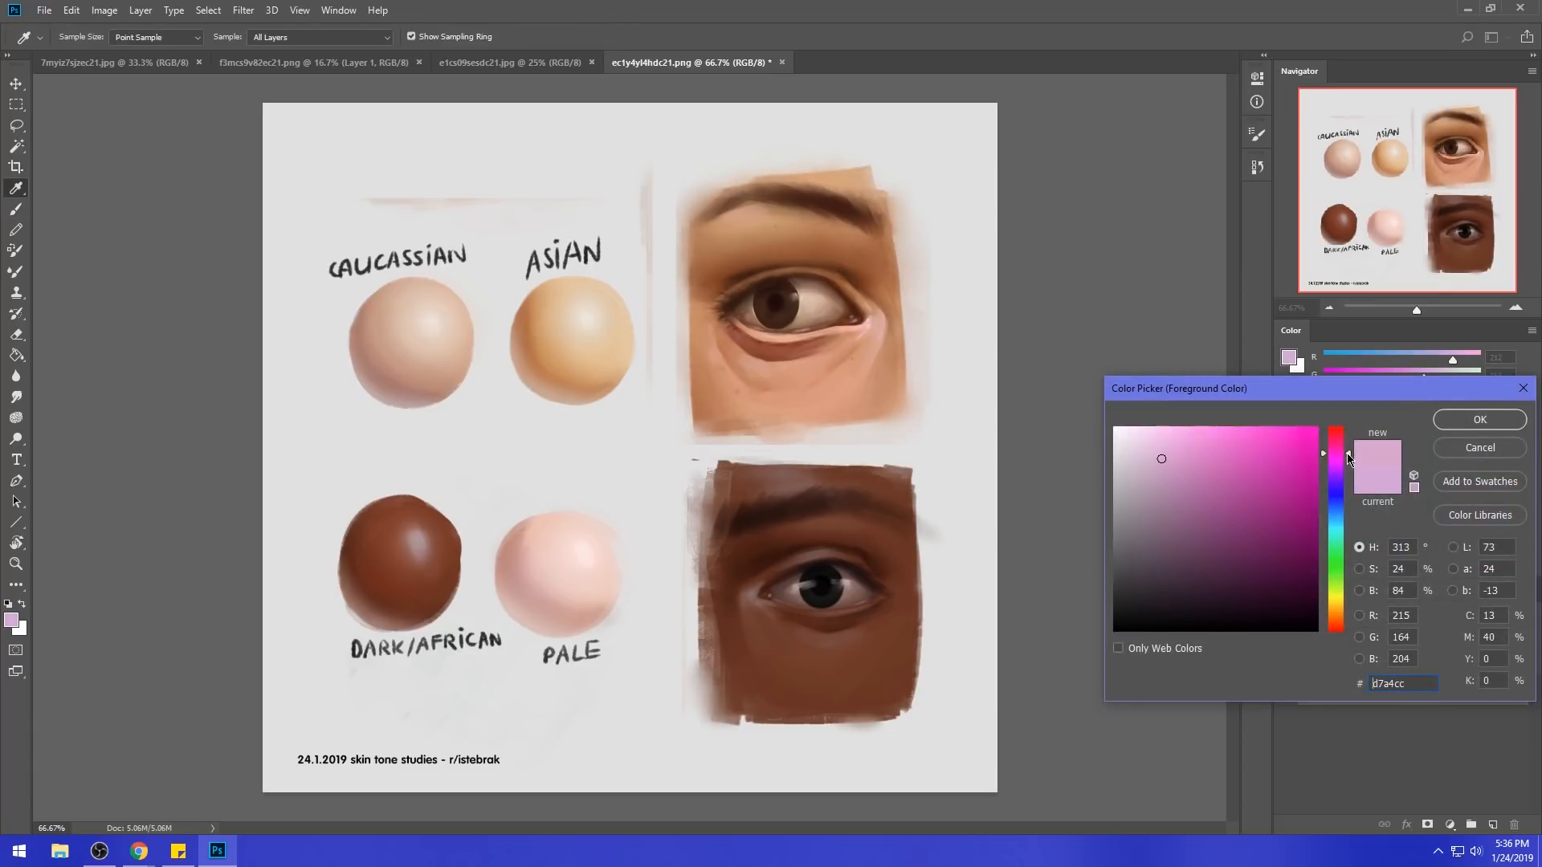
{"action": "left_click", "coordinate": [1481, 419]}
{"action": "mouse_move", "coordinate": [498, 295]}
{"action": "left_mouse_down"}
{"action": "mouse_move", "coordinate": [406, 304]}
{"action": "mouse_move", "coordinate": [422, 303]}
{"action": "mouse_move", "coordinate": [405, 331]}
{"action": "mouse_move", "coordinate": [437, 349]}
{"action": "mouse_move", "coordinate": [458, 319]}
{"action": "left_mouse_up"}
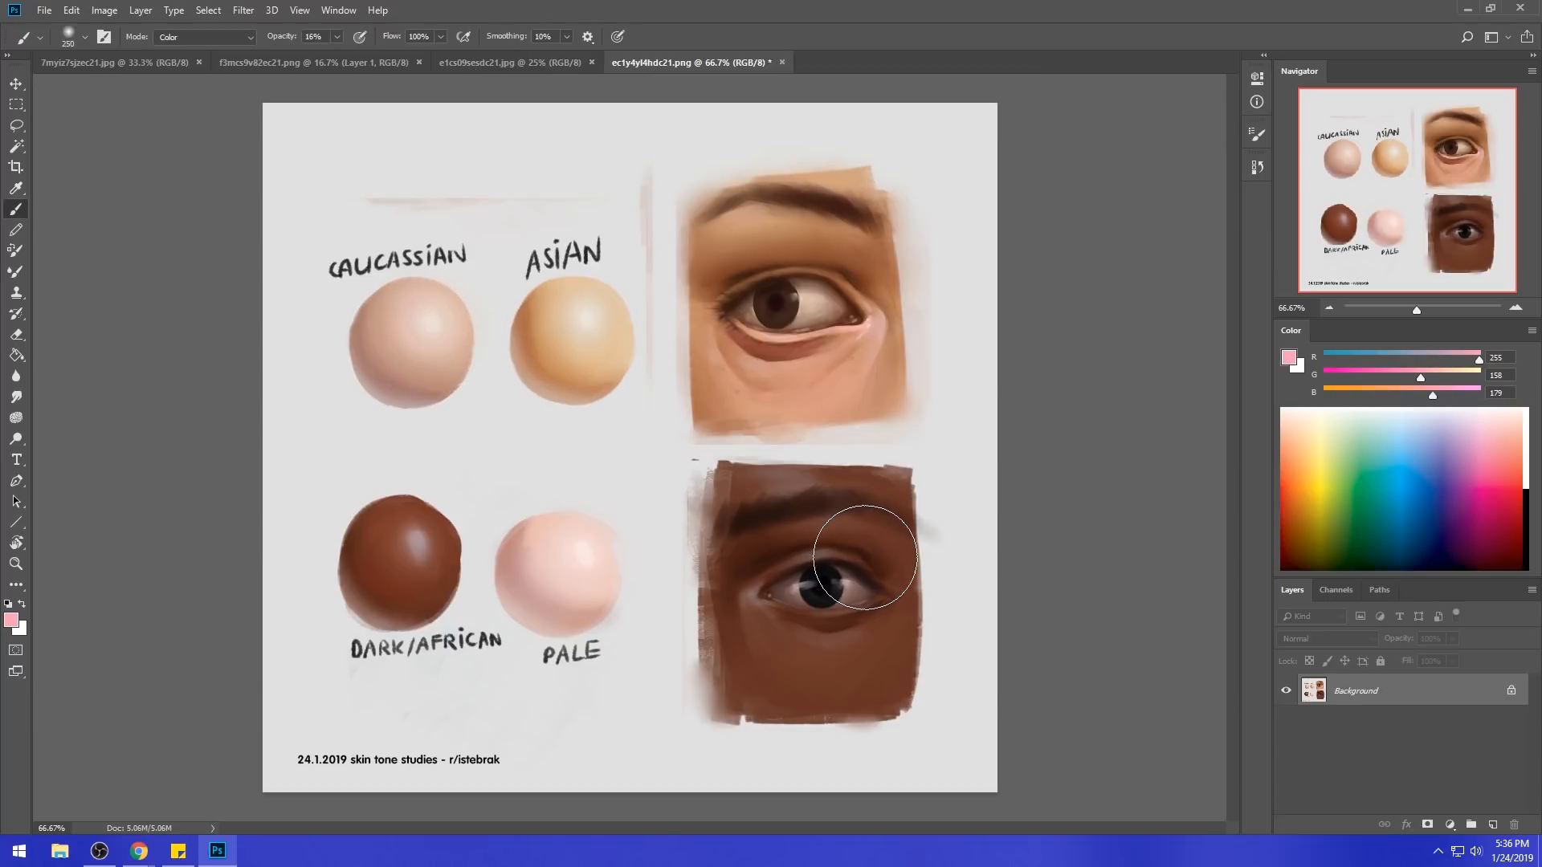
- Desaturate the Asian sphere with the Sponge tool in Desaturate mode at 34% flow
{"action": "left_click", "coordinate": [17, 418]}
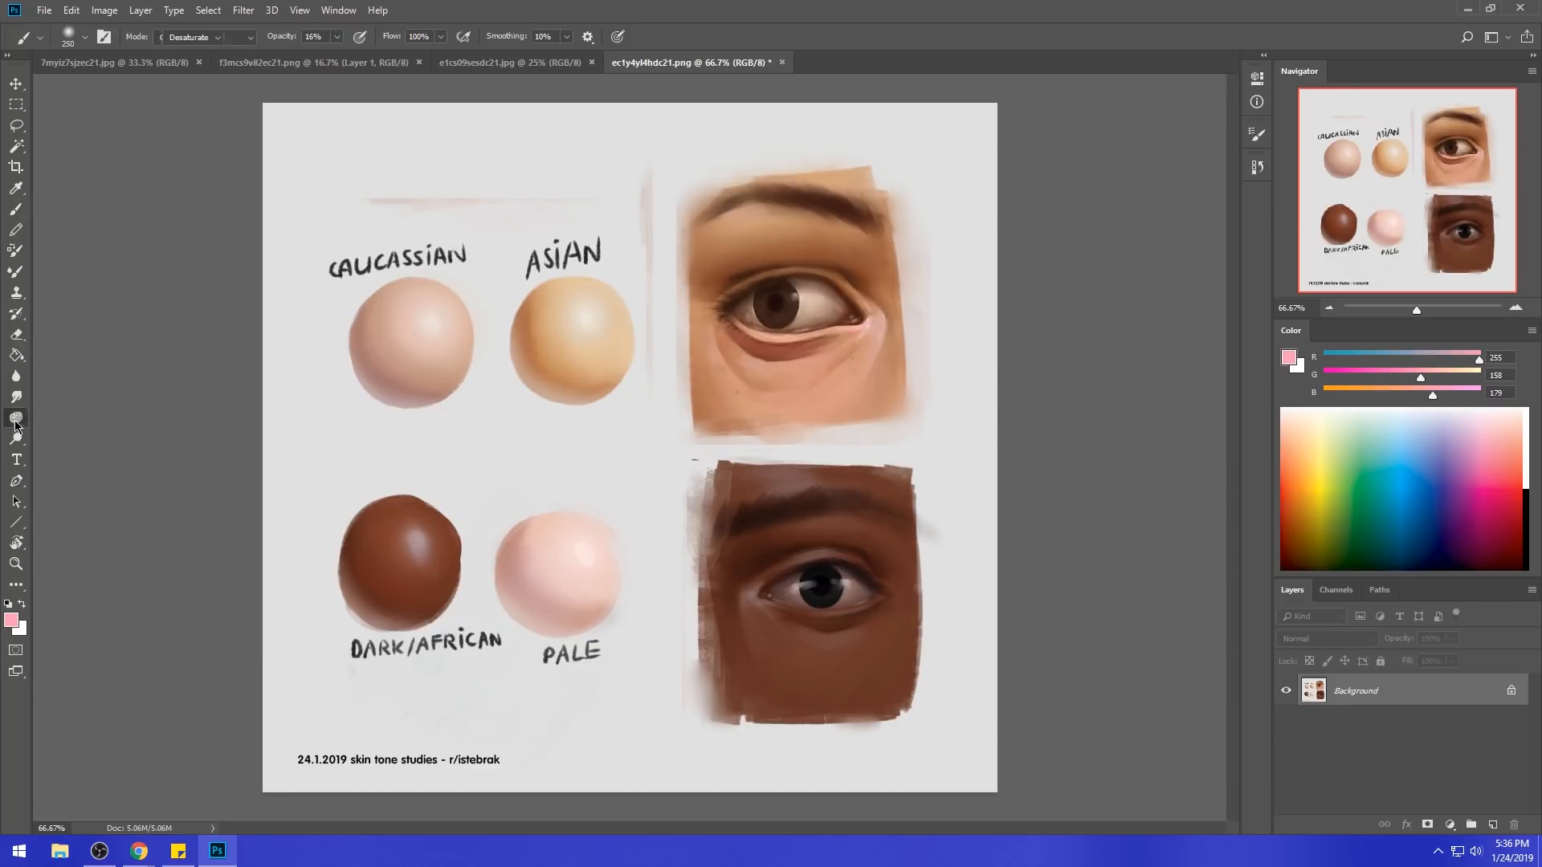
{"action": "mouse_move", "coordinate": [531, 365]}
{"action": "left_mouse_down"}
{"action": "mouse_move", "coordinate": [616, 382]}
{"action": "mouse_move", "coordinate": [535, 358]}
{"action": "mouse_move", "coordinate": [590, 291]}
{"action": "mouse_move", "coordinate": [617, 372]}
{"action": "left_mouse_up"}
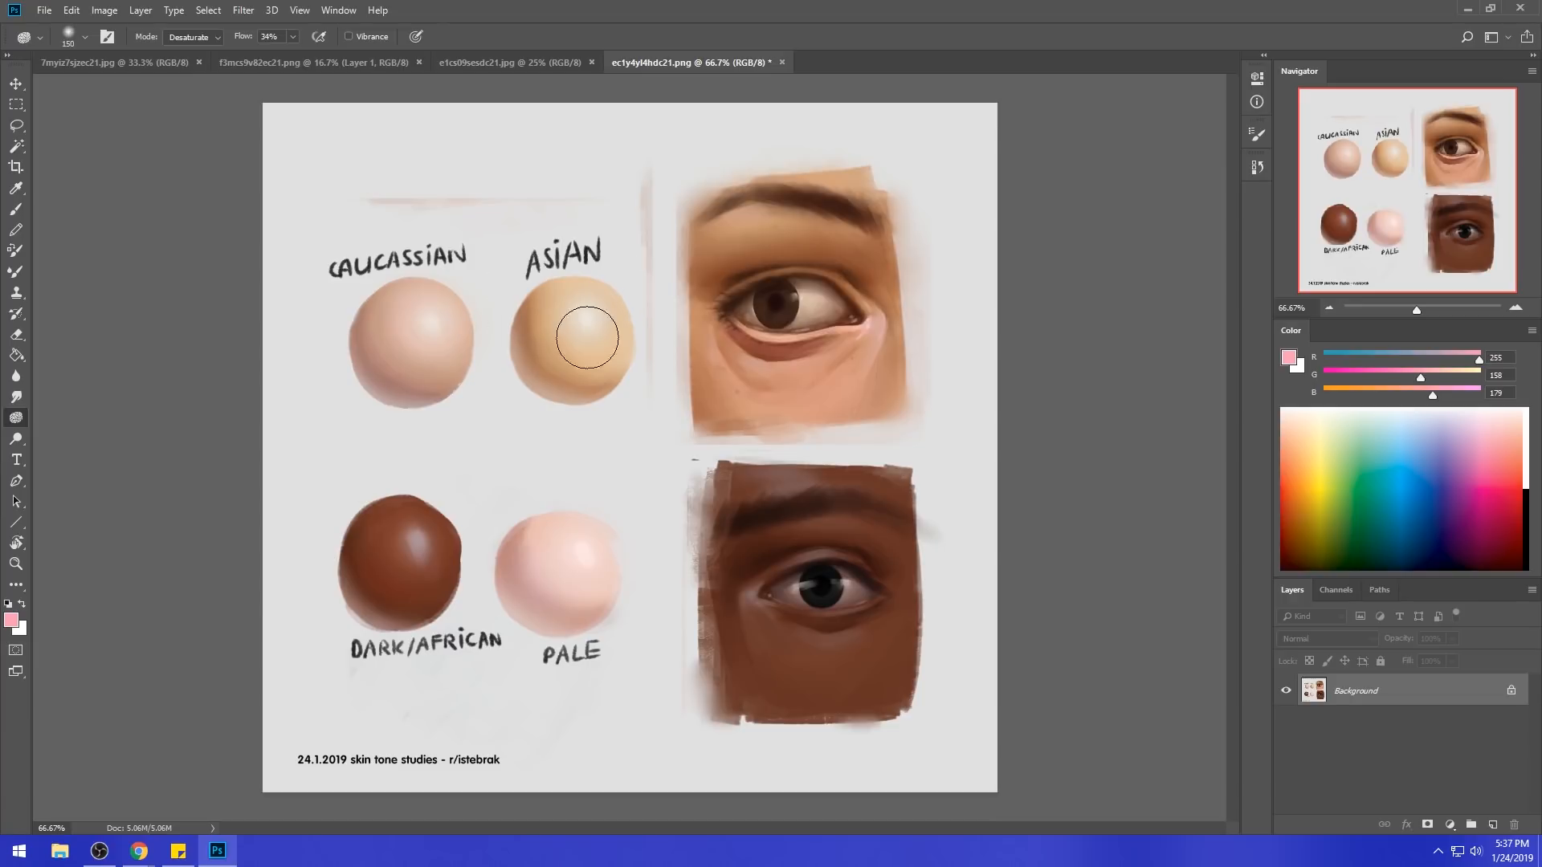
- Brighten the white of the upper eye with the Dodge tool on Highlights at 24% exposure, and undo the stroke
{"action": "left_click", "coordinate": [16, 438]}
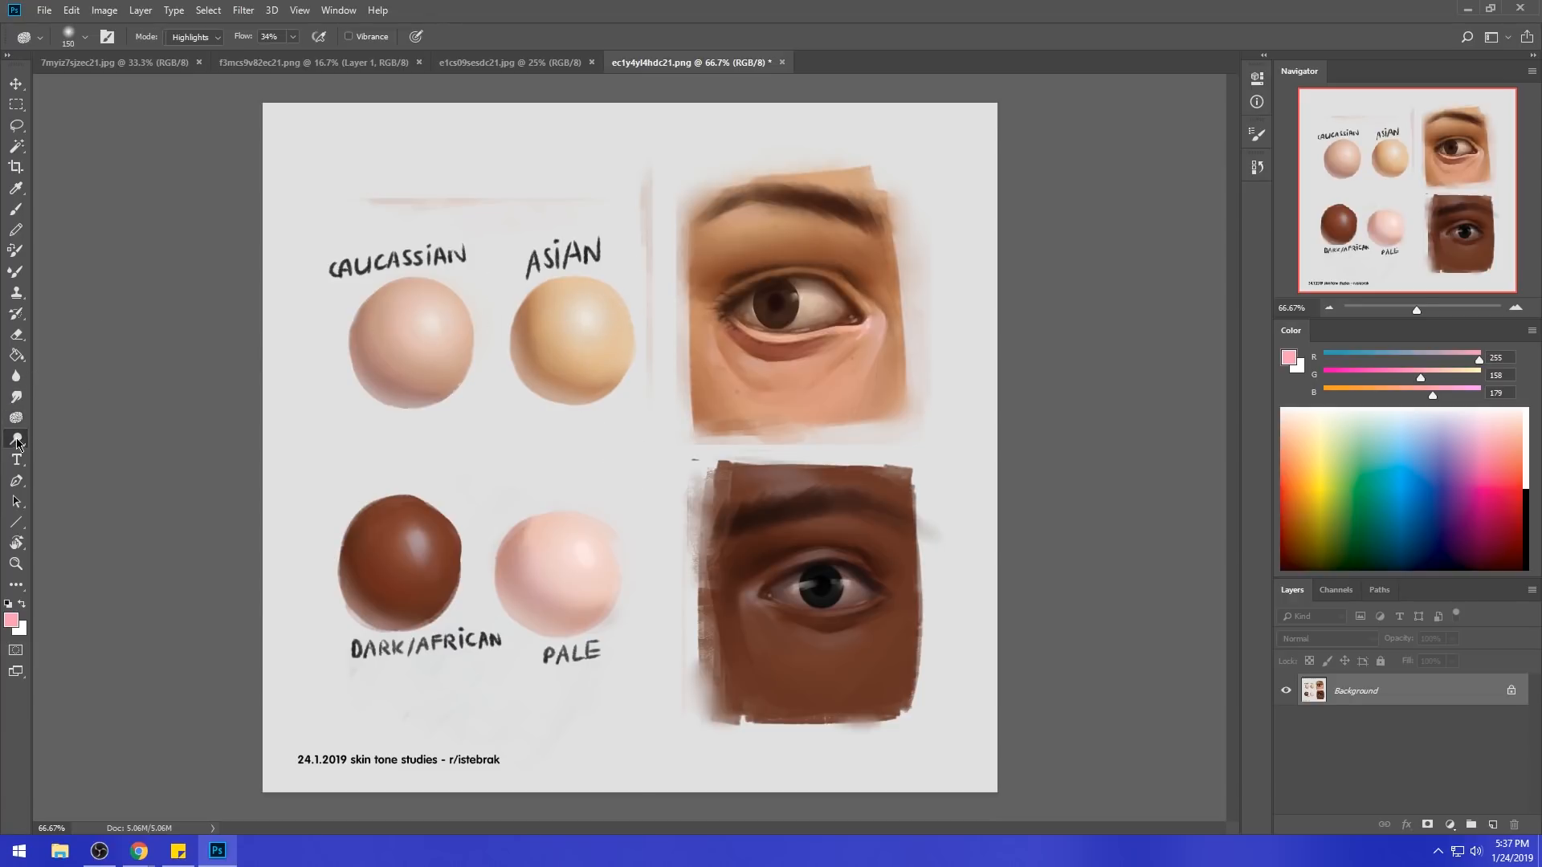
{"action": "left_click_drag", "start_coordinate": [799, 310], "coordinate": [839, 303]}
{"action": "key", "text": "ctrl+z"}
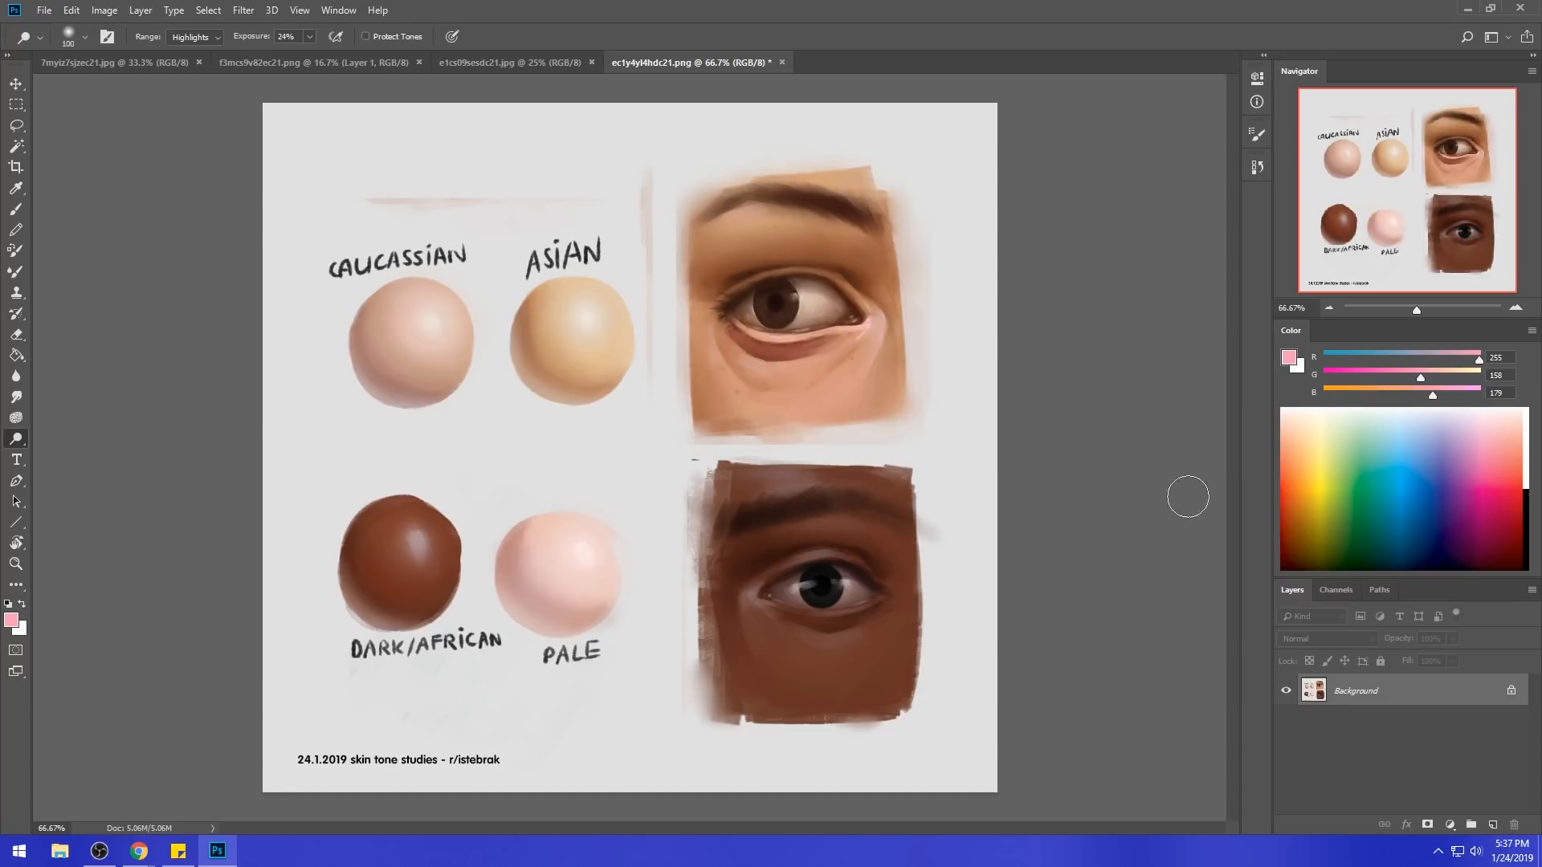
- Copy the whole edited image, revert the document to its original history snapshot, and place the edited version above it as a new layer
{"action": "left_click", "coordinate": [1257, 167]}
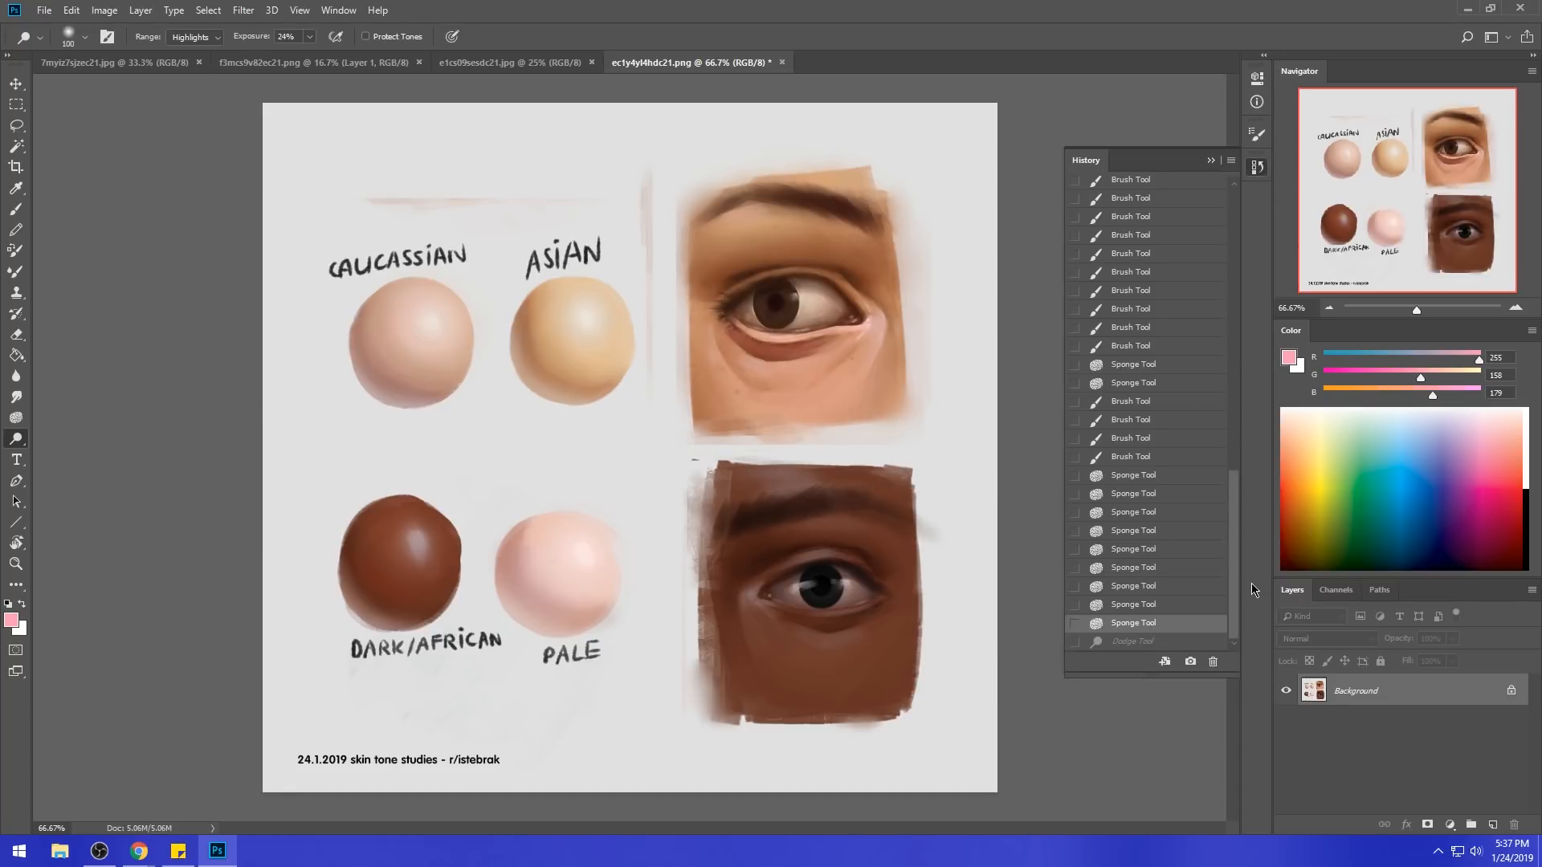
{"action": "key", "text": "ctrl+a"}
{"action": "scroll", "coordinate": [1239, 619], "scroll_direction": "up", "scroll_amount": 10}
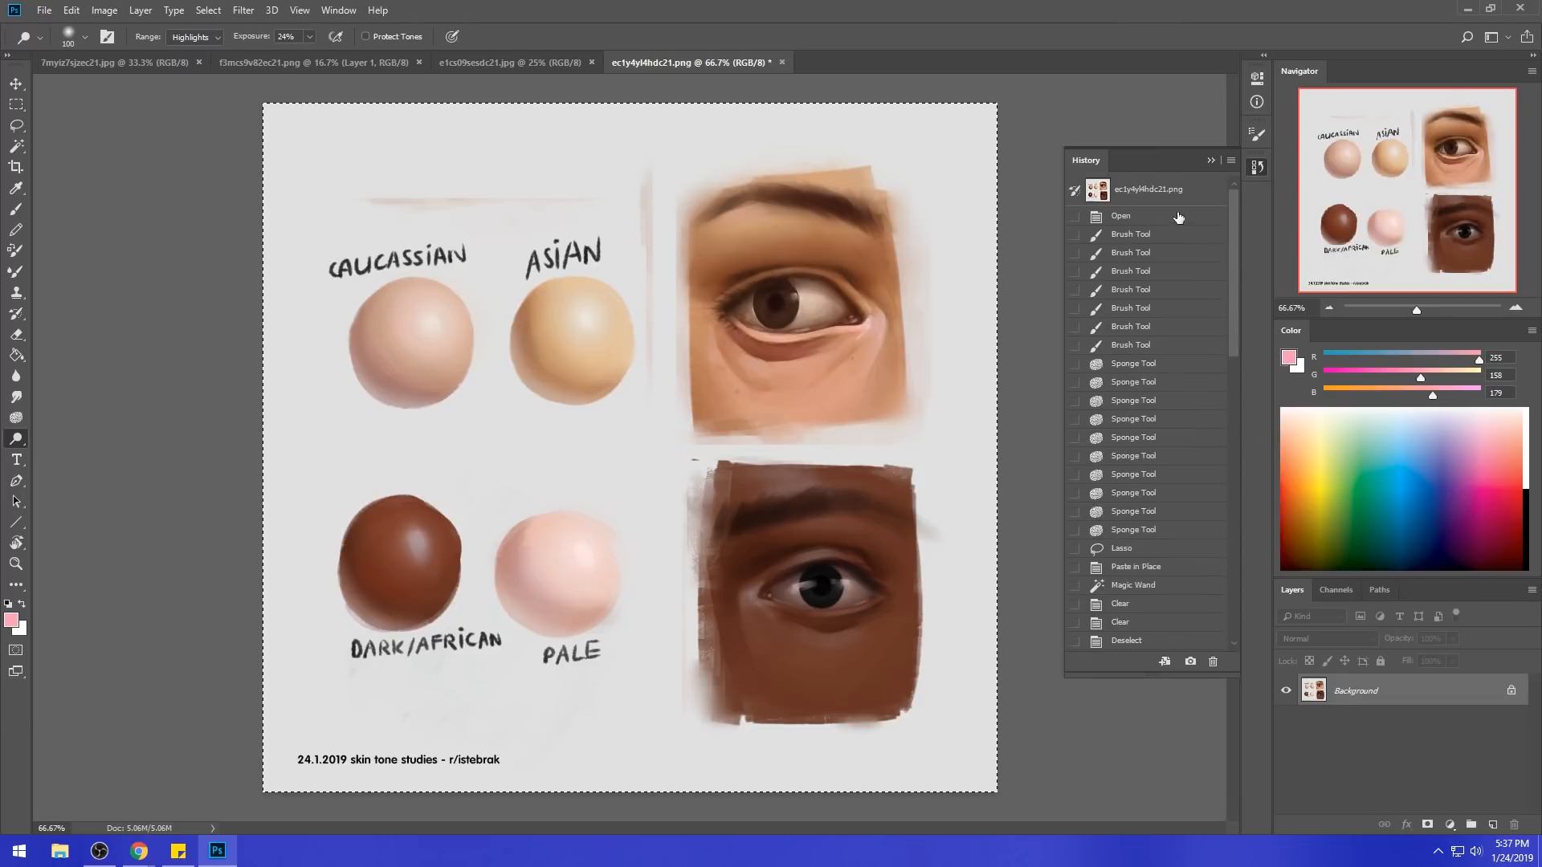
{"action": "left_click", "coordinate": [1163, 188]}
{"action": "left_click", "coordinate": [1201, 166]}
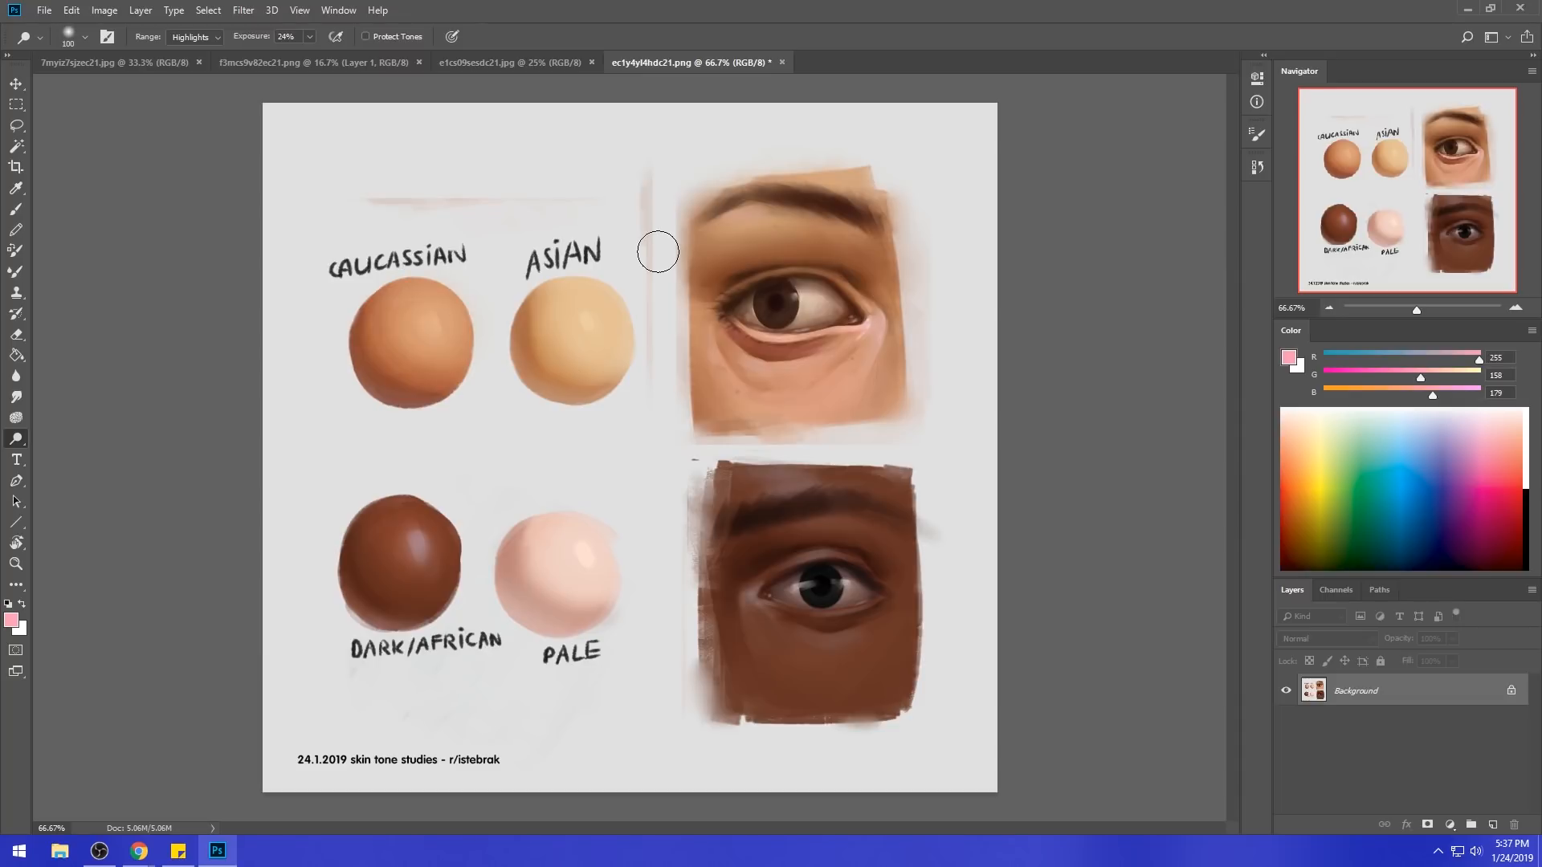
{"action": "key", "text": "ctrl+z"}
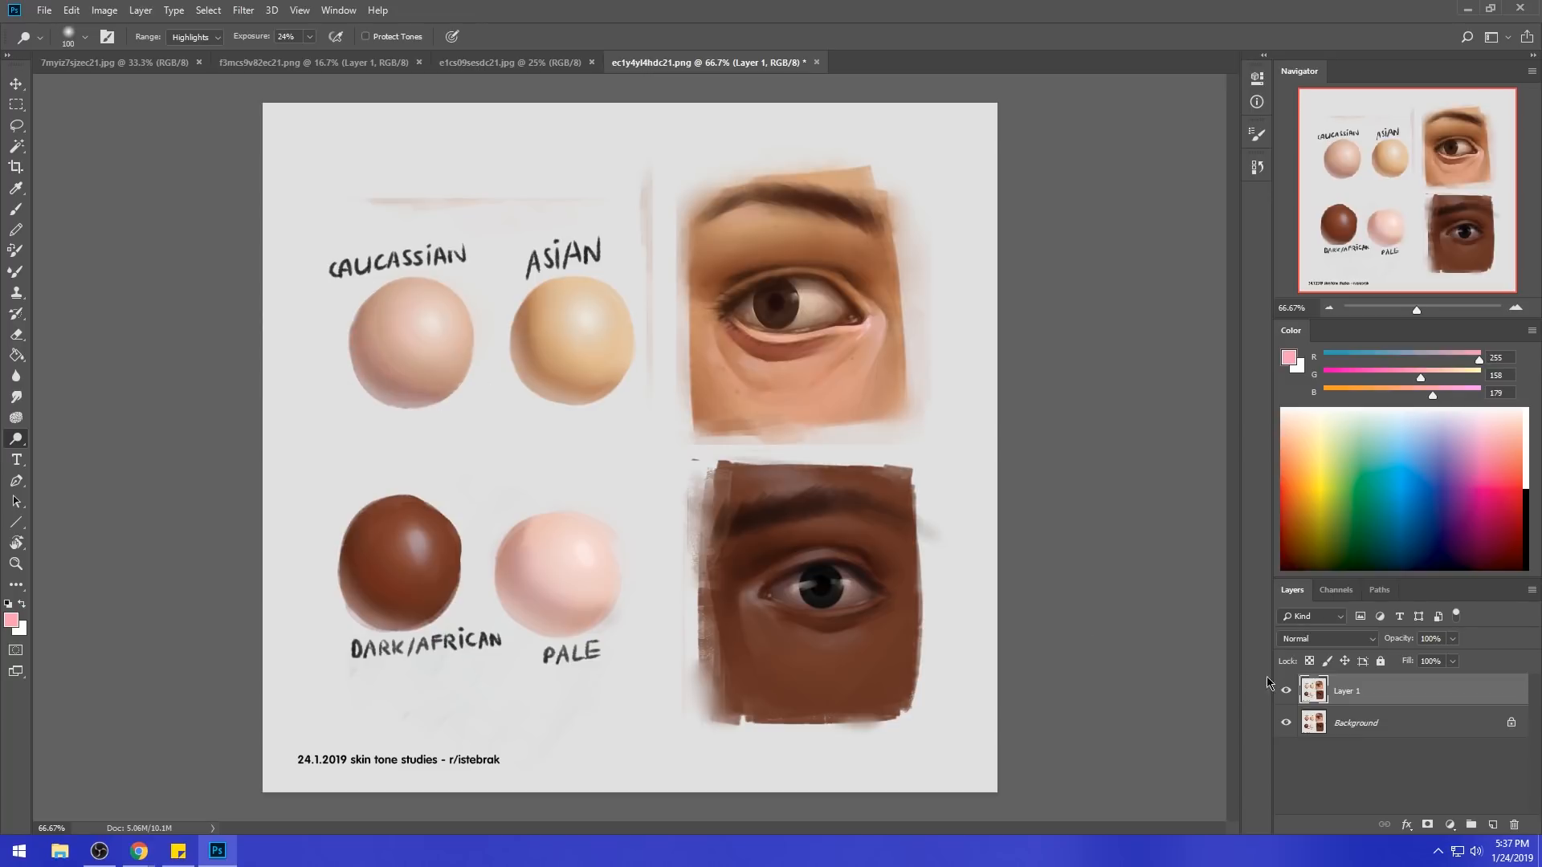
{"action": "left_click", "coordinate": [1287, 692]}
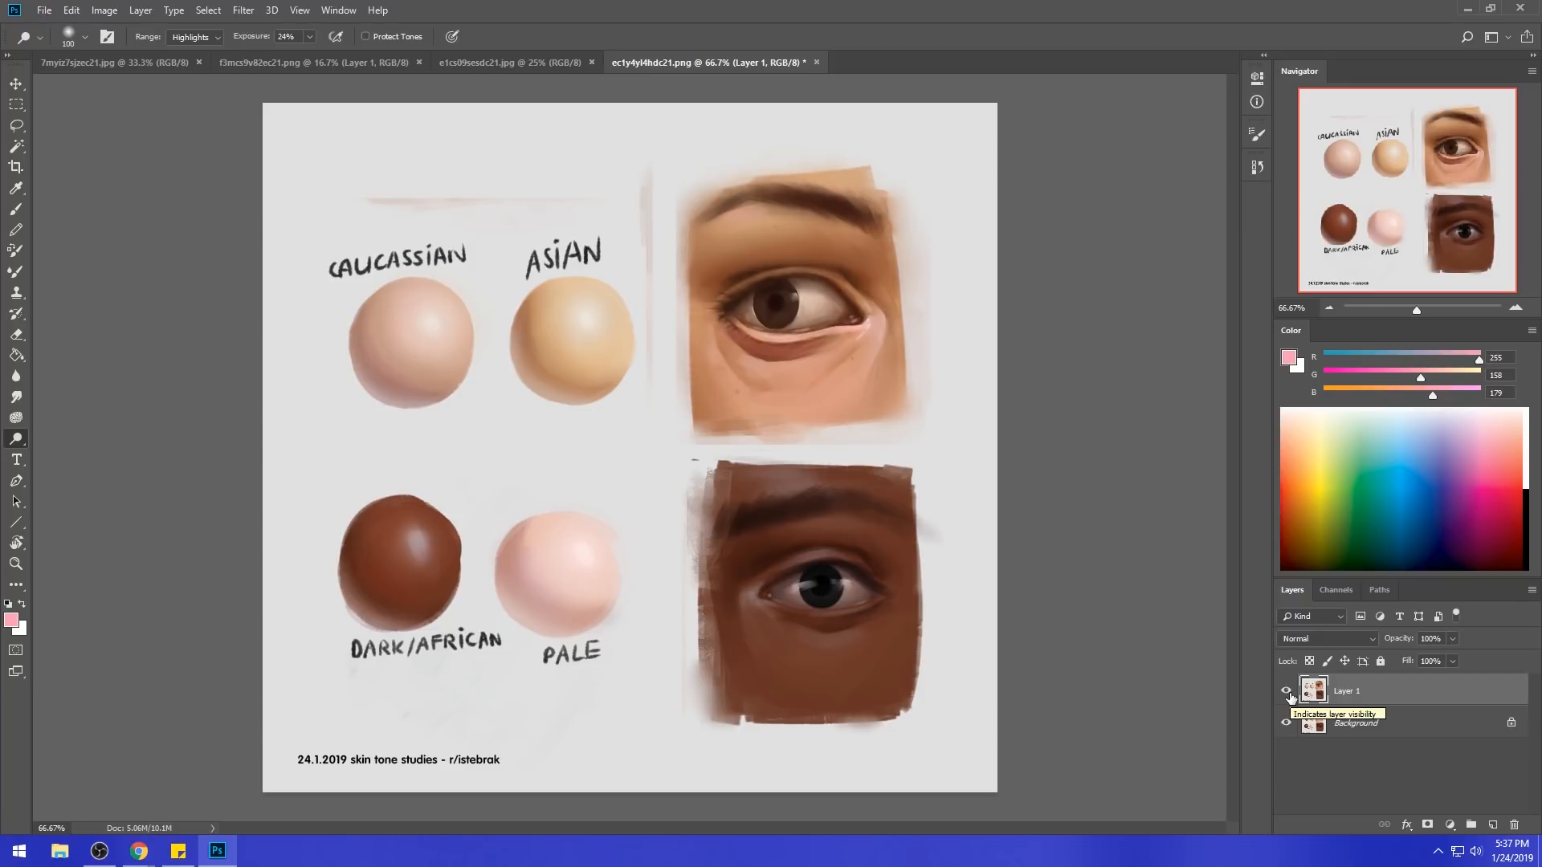
- Switch to the Burn tool with the Midtones range at 19% exposure and enlarge its brush to 125 px
{"action": "right_click", "coordinate": [27, 436]}
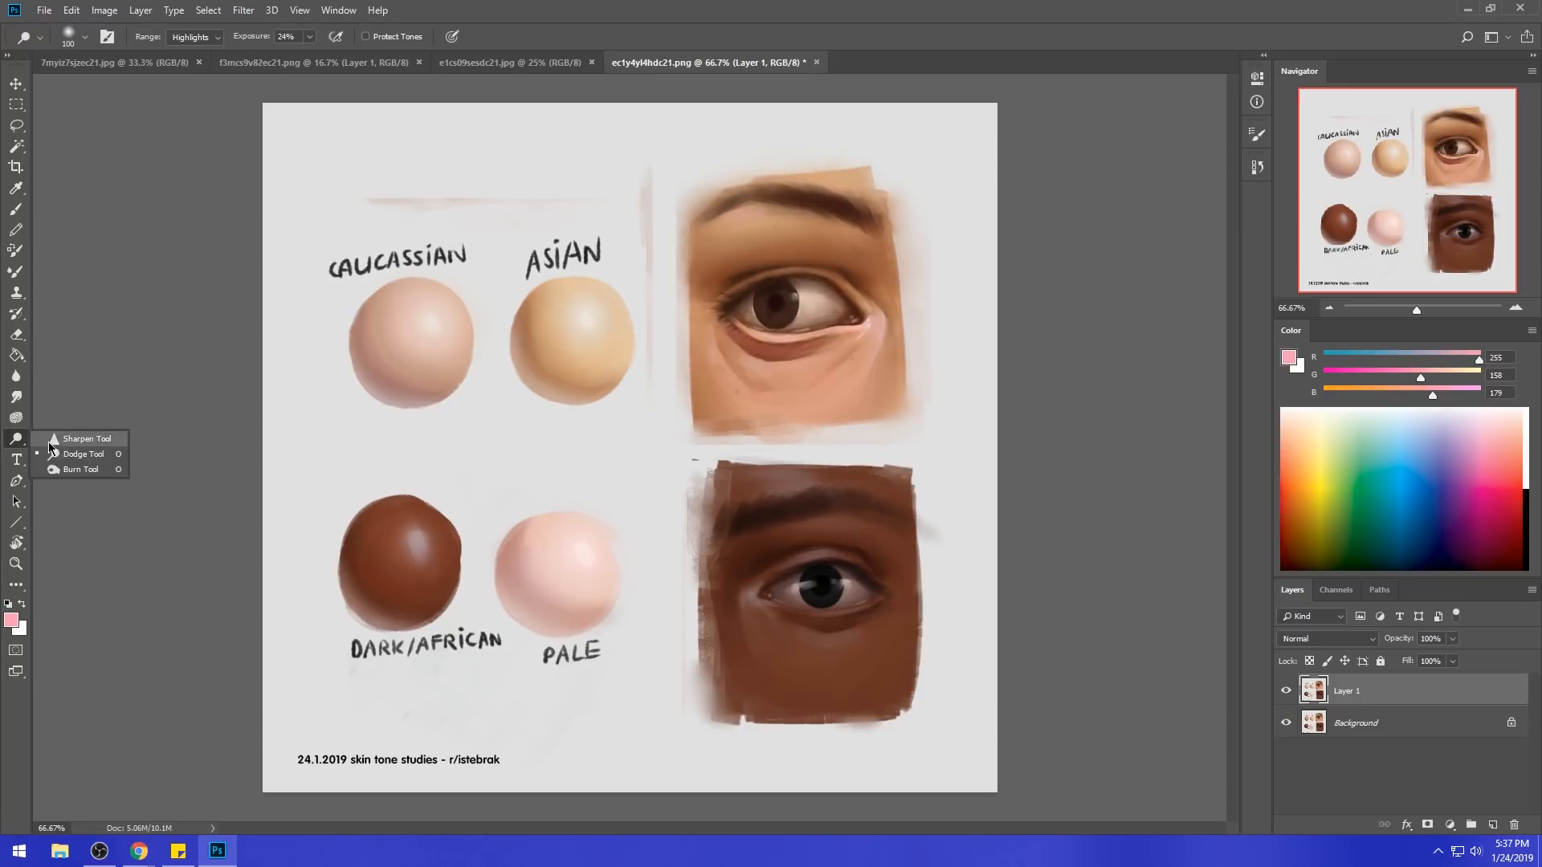
{"action": "left_click", "coordinate": [81, 470]}
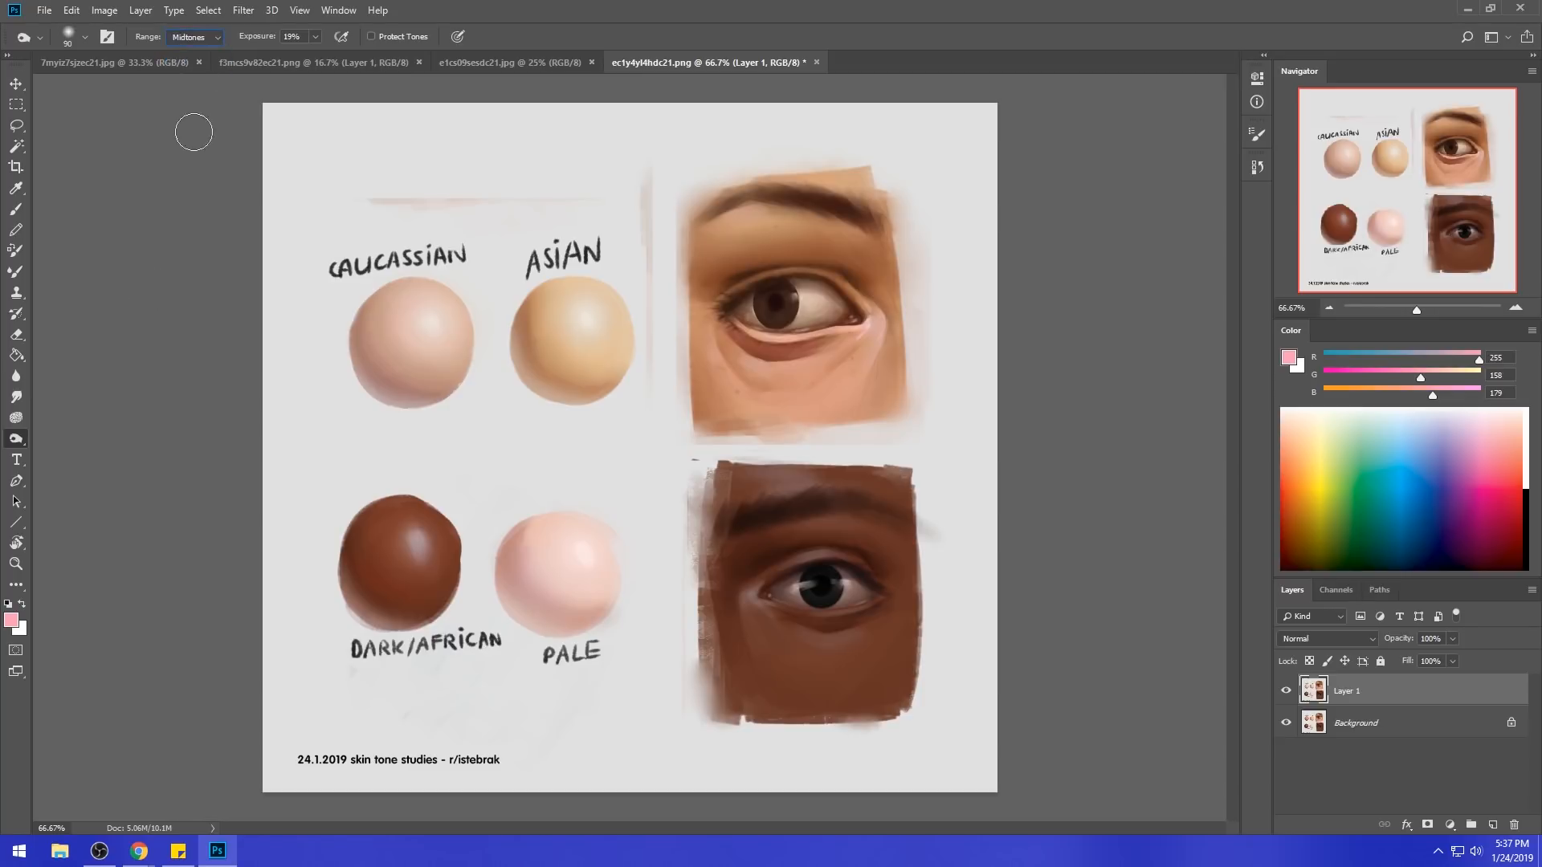
{"action": "key", "text": "bracketright"}
{"action": "key", "text": "bracketright"}
{"action": "key", "text": "bracketright"}
{"action": "key", "text": "bracketright"}
{"action": "key", "text": "bracketright"}
{"action": "key", "text": "bracketleft"}
{"action": "key", "text": "bracketleft"}
{"action": "key", "text": "bracketleft"}
- Compare the edited spheres with the original by repeatedly hiding and showing Layer 1
{"action": "left_click", "coordinate": [1286, 691]}
{"action": "left_click", "coordinate": [1288, 693]}
{"action": "left_click", "coordinate": [1293, 690]}
{"action": "left_click", "coordinate": [1296, 692]}
{"action": "left_click", "coordinate": [1294, 693]}
{"action": "left_click", "coordinate": [1291, 693]}
{"action": "left_click", "coordinate": [1287, 696]}
{"action": "left_click", "coordinate": [1283, 696]}
{"action": "left_click", "coordinate": [1283, 696]}
{"action": "left_click", "coordinate": [1285, 693]}
- Merge Layer 1 down into the Background and close the skin tone spheres document without saving
{"action": "right_click", "coordinate": [1391, 692]}
{"action": "left_click", "coordinate": [1433, 482]}
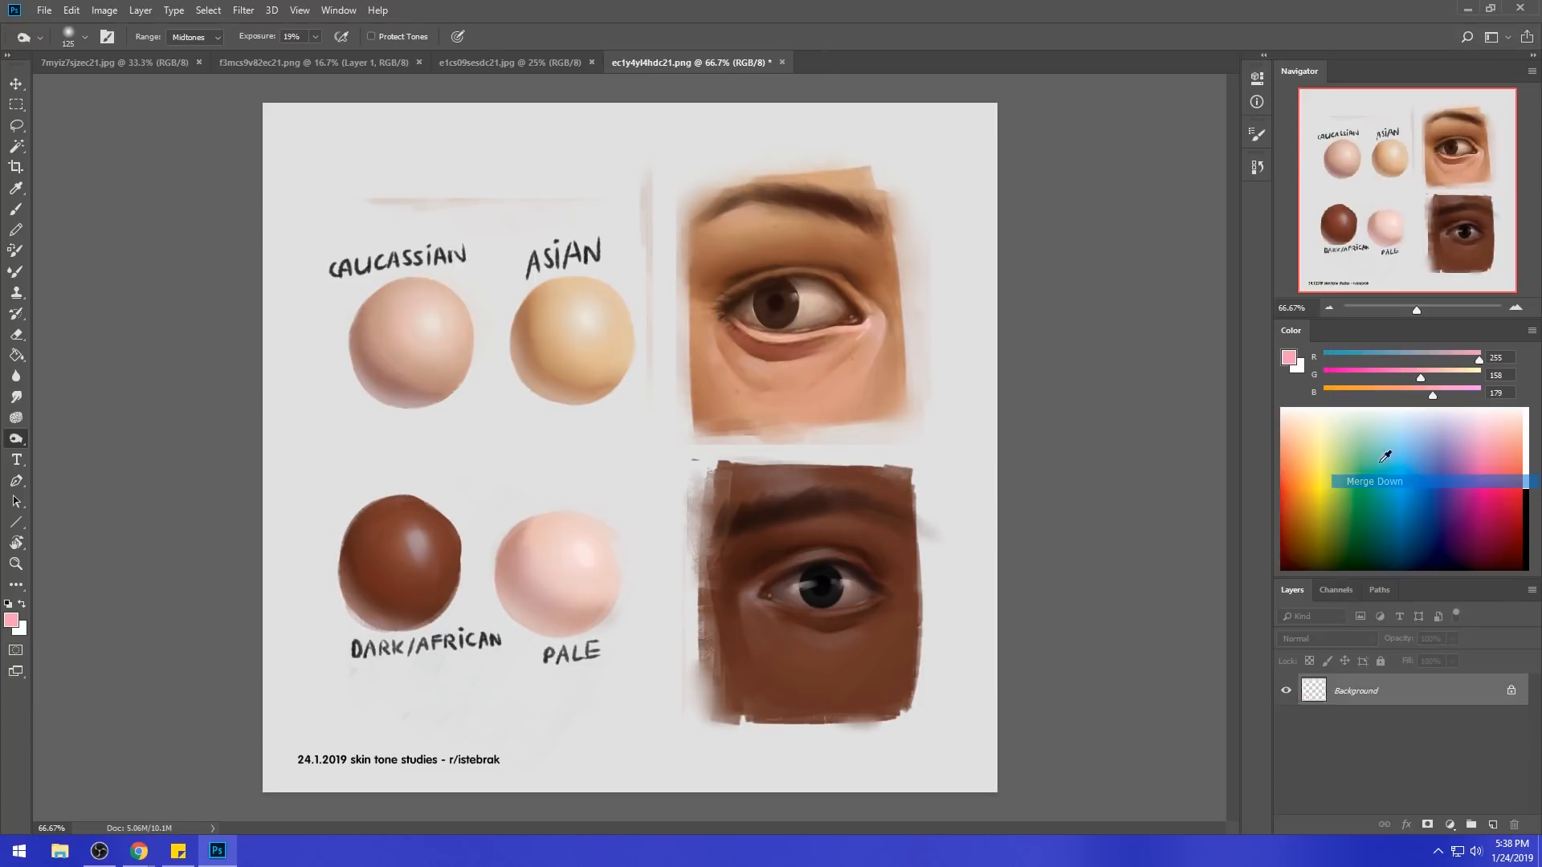
{"action": "left_click", "coordinate": [781, 62]}
{"action": "left_click", "coordinate": [784, 313]}
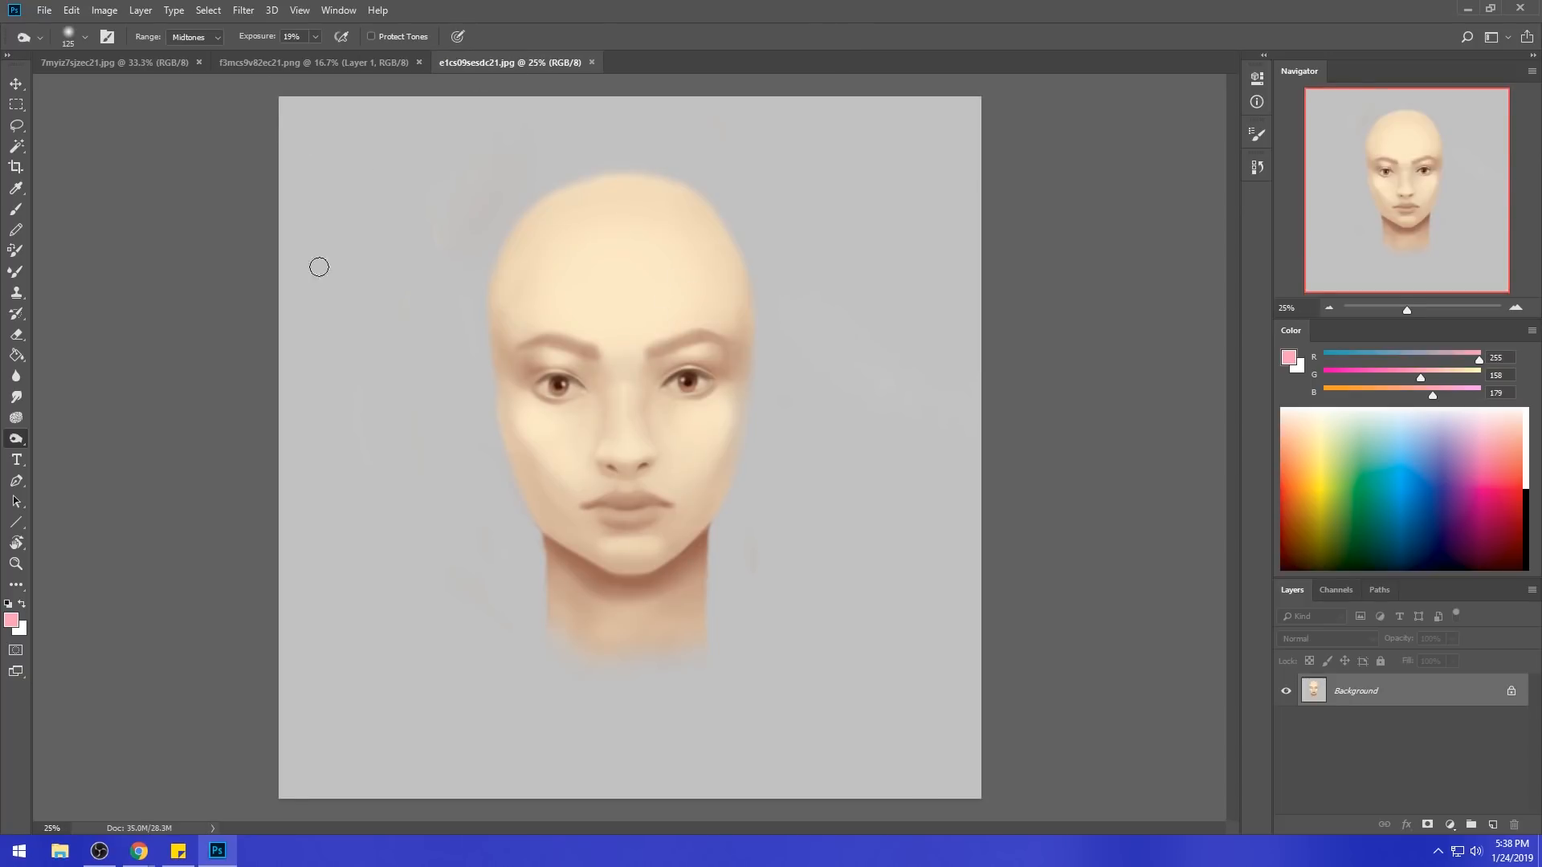
- Select the gray background around the head with the Magic Wand and lighten it using Hue/Saturation with Lightness +19
{"action": "left_click", "coordinate": [18, 148]}
{"action": "left_click", "coordinate": [828, 405]}
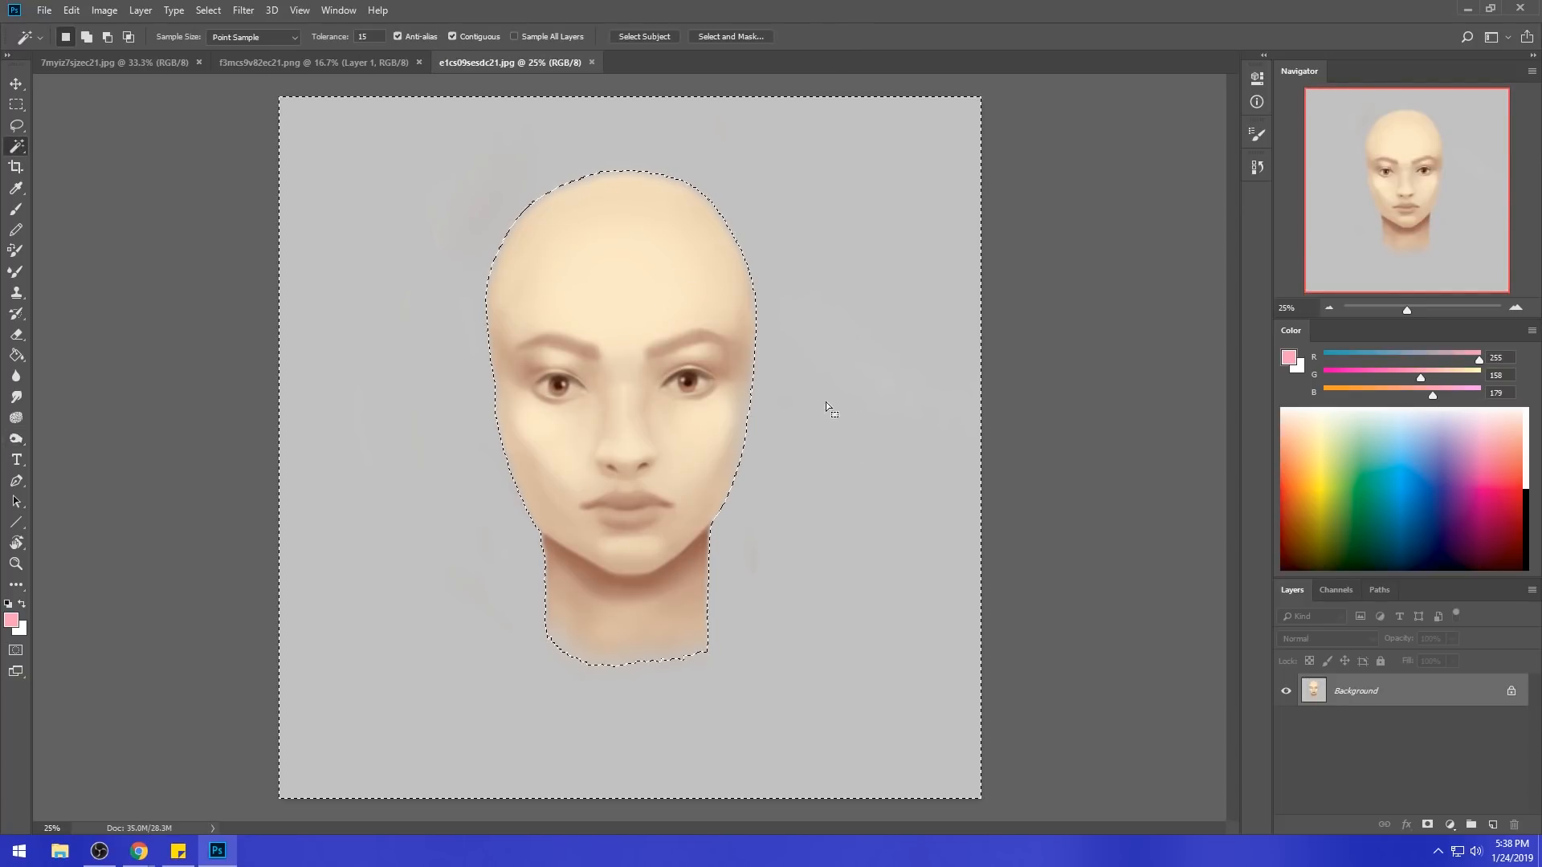
{"action": "right_click", "coordinate": [830, 403]}
{"action": "left_click", "coordinate": [859, 617]}
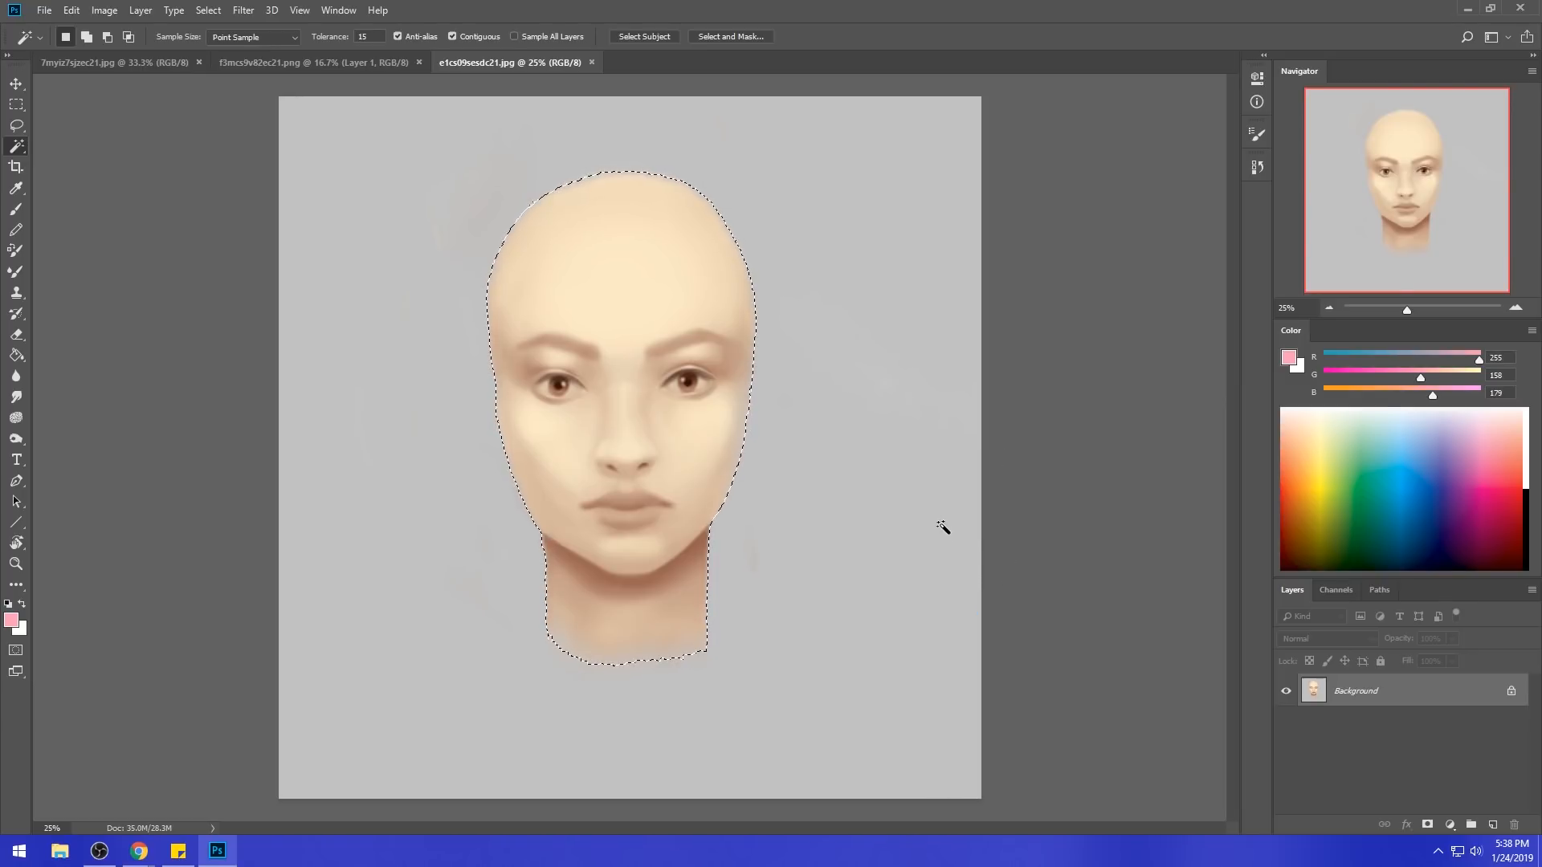
{"action": "key", "text": "m"}
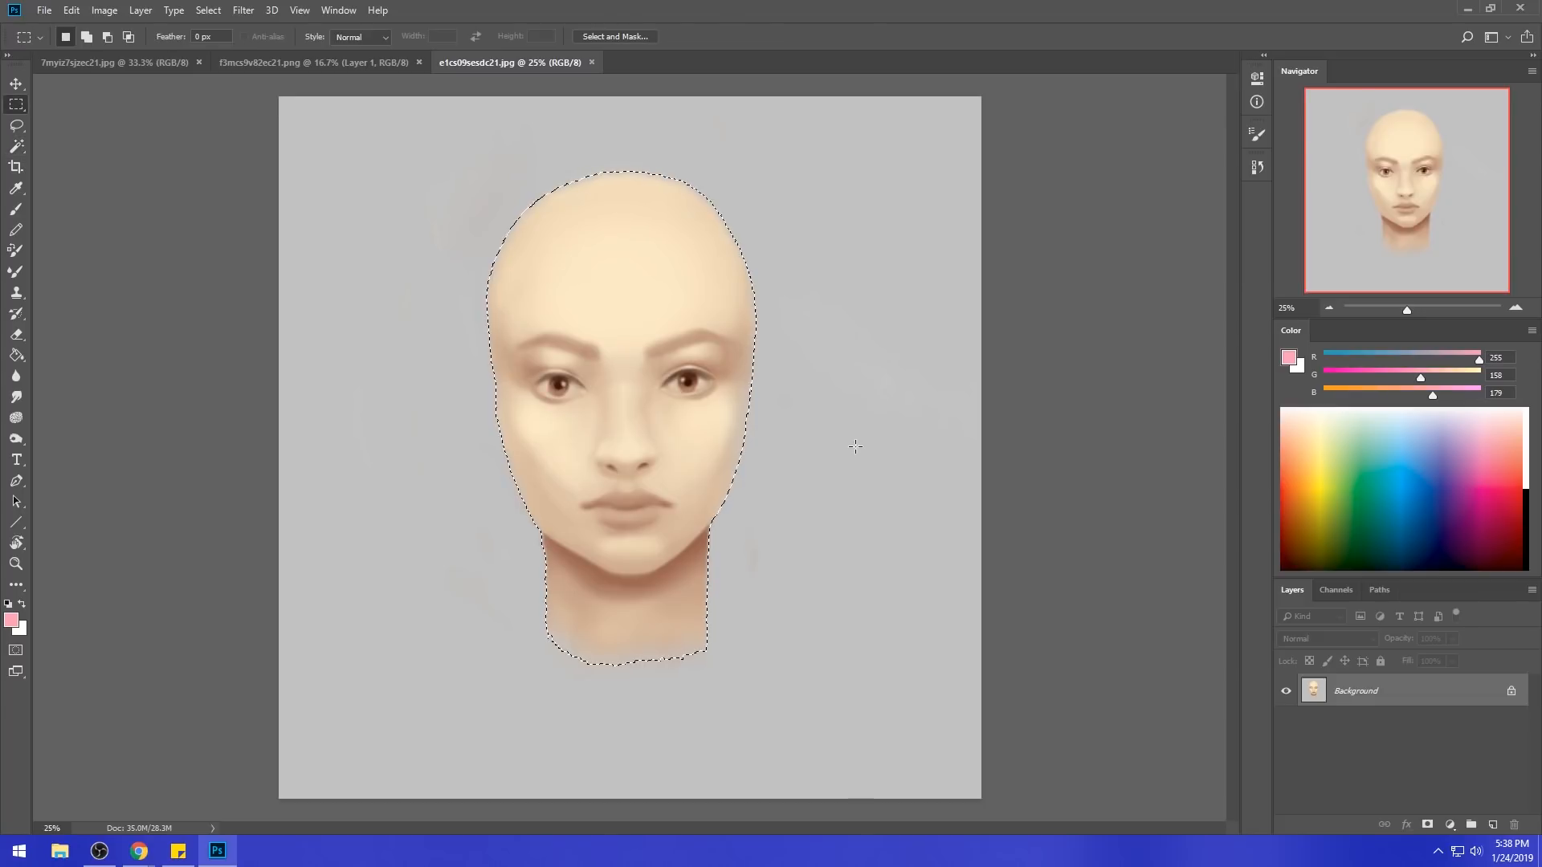
{"action": "right_click", "coordinate": [859, 445]}
{"action": "left_click", "coordinate": [928, 466]}
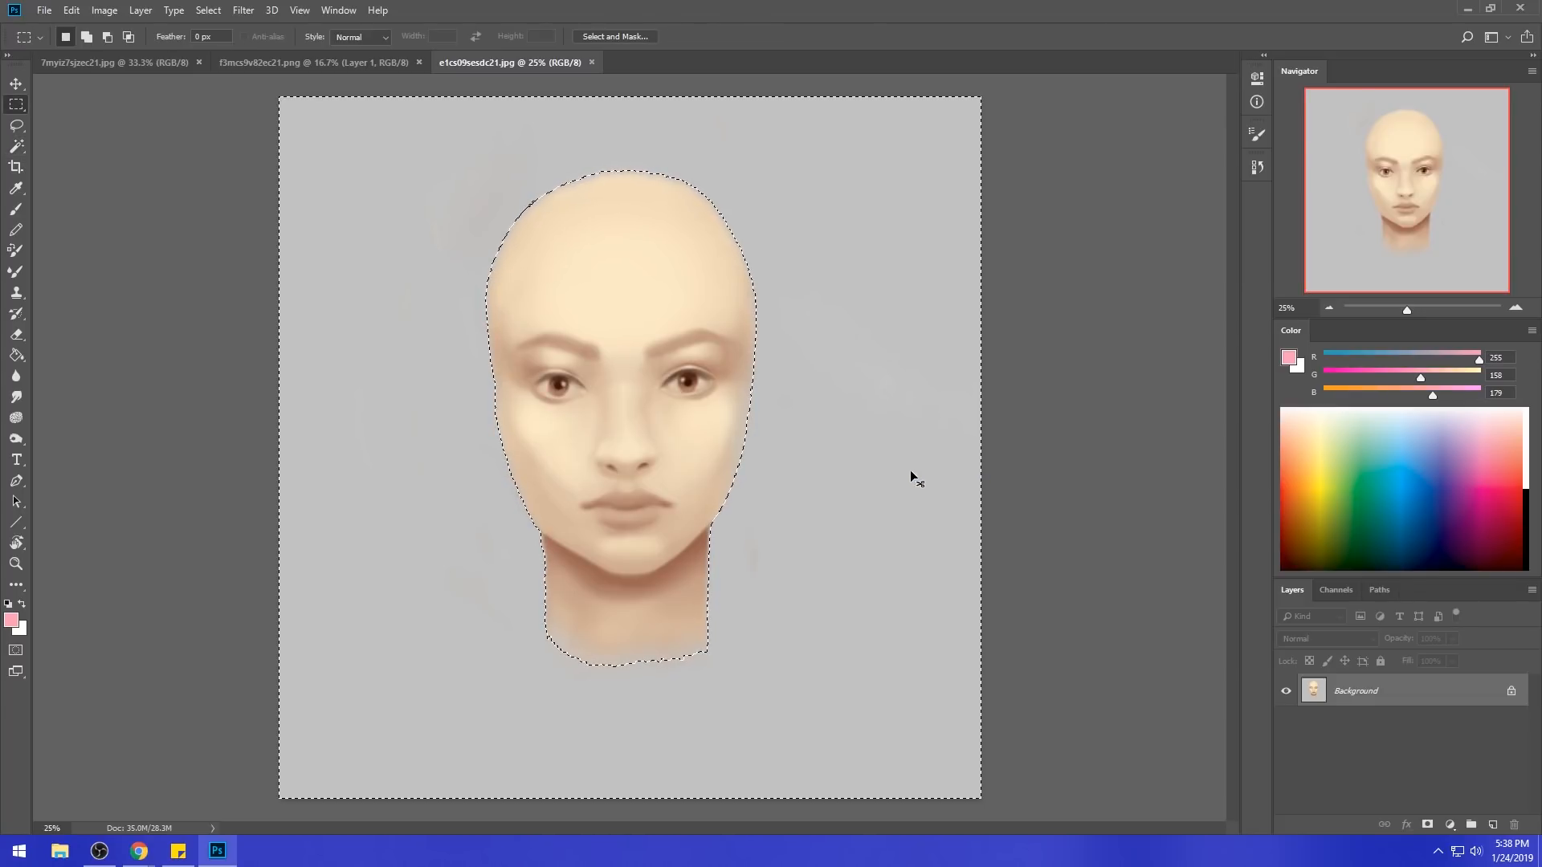
{"action": "key", "text": "ctrl+u"}
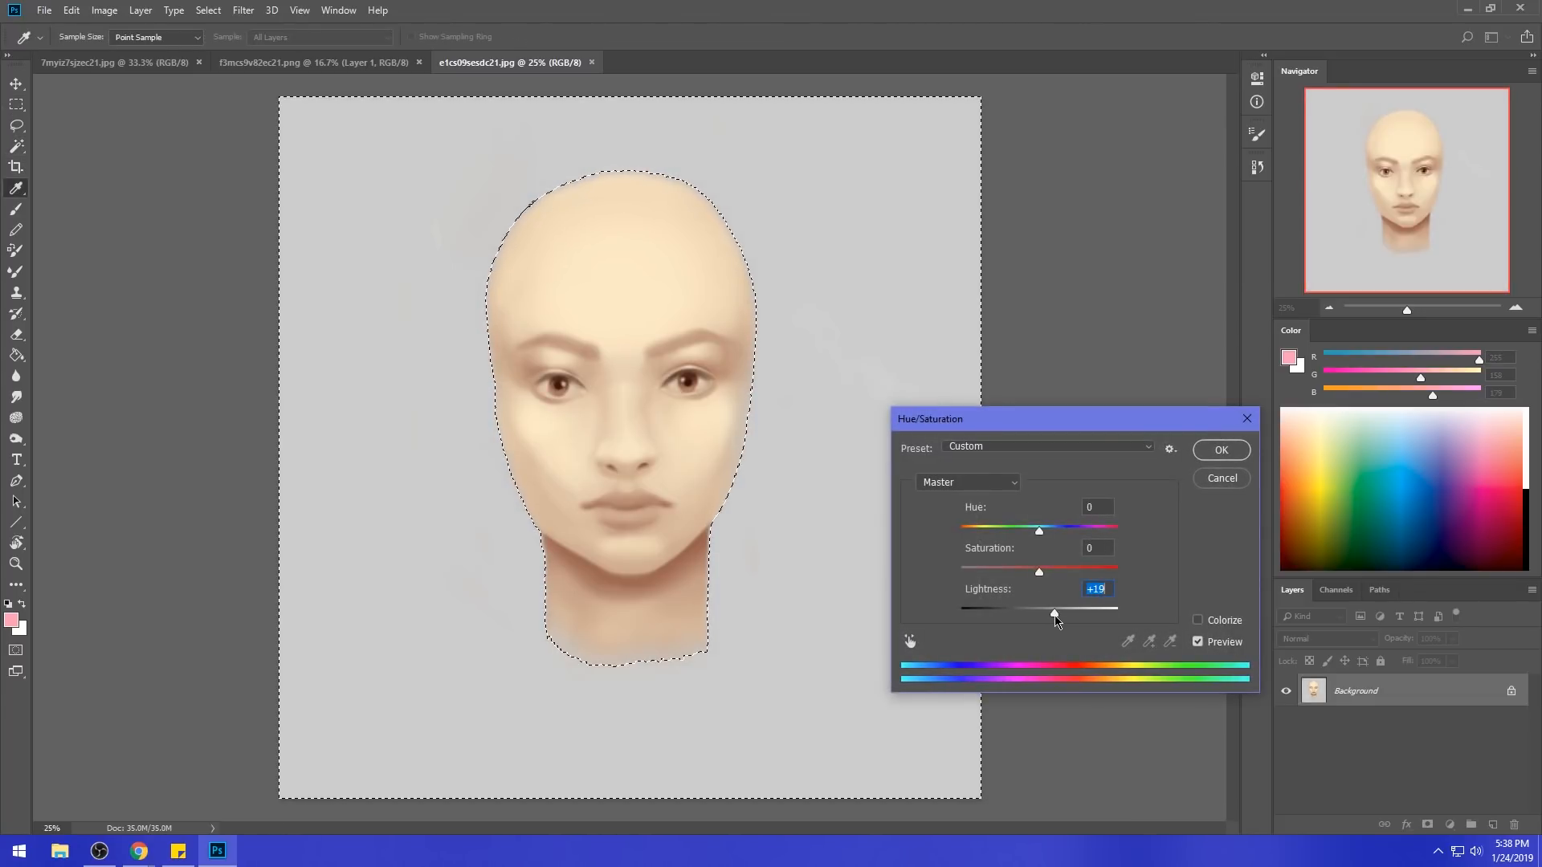
{"action": "left_click", "coordinate": [1221, 450]}
- Invert the selection to the head and apply Hue/Saturation with Hue -7, Saturation +27 and Lightness -13
{"action": "right_click", "coordinate": [762, 421]}
{"action": "left_click", "coordinate": [811, 442]}
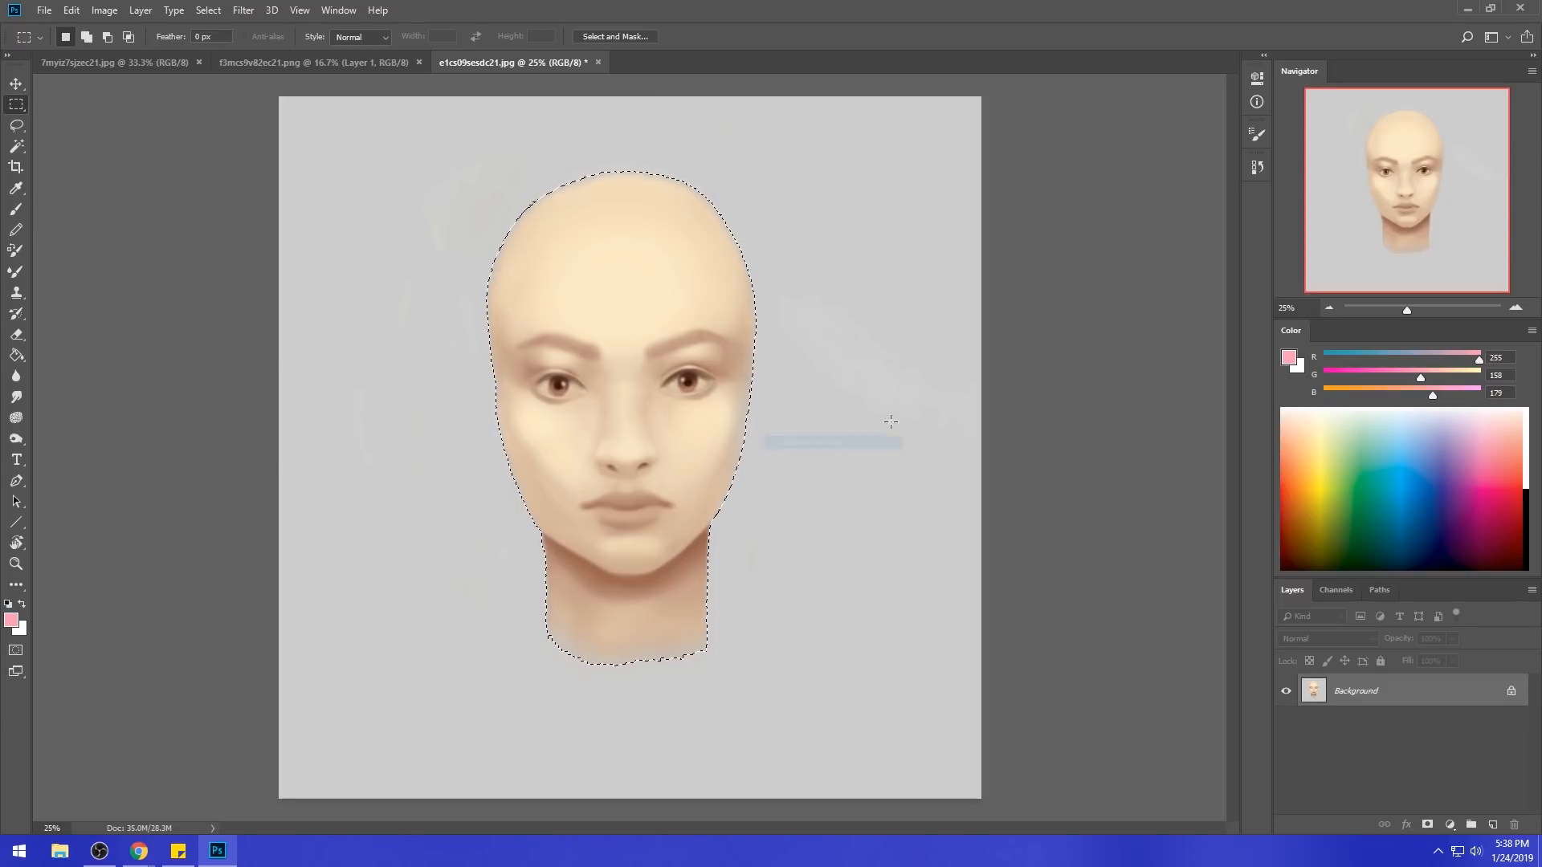
{"action": "key", "text": "ctrl+u"}
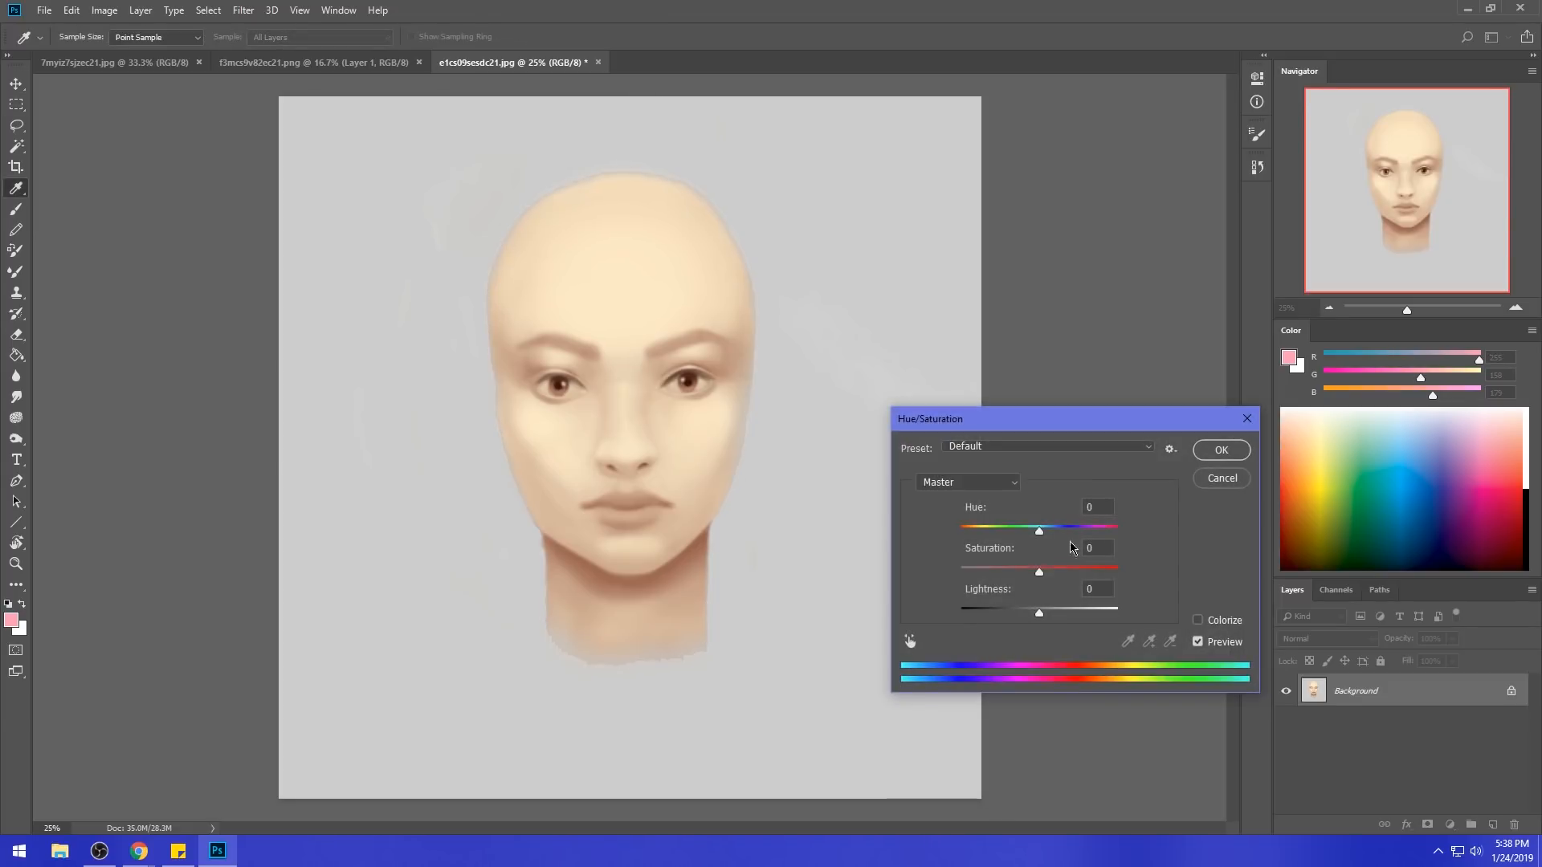
{"action": "left_click_drag", "start_coordinate": [1040, 617], "coordinate": [1032, 540]}
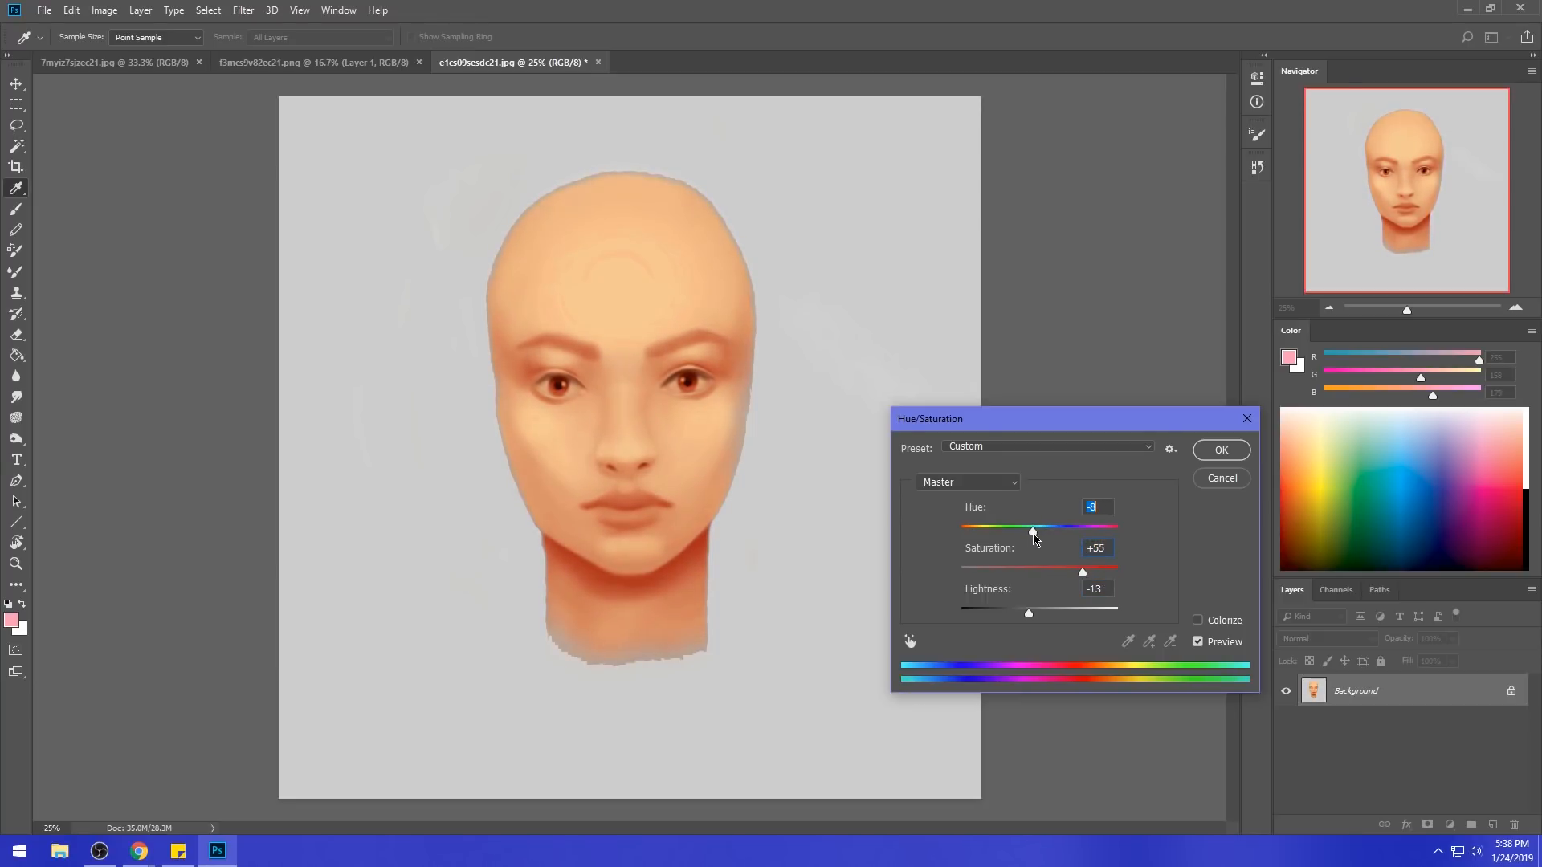
{"action": "left_click_drag", "start_coordinate": [1036, 540], "coordinate": [1074, 575]}
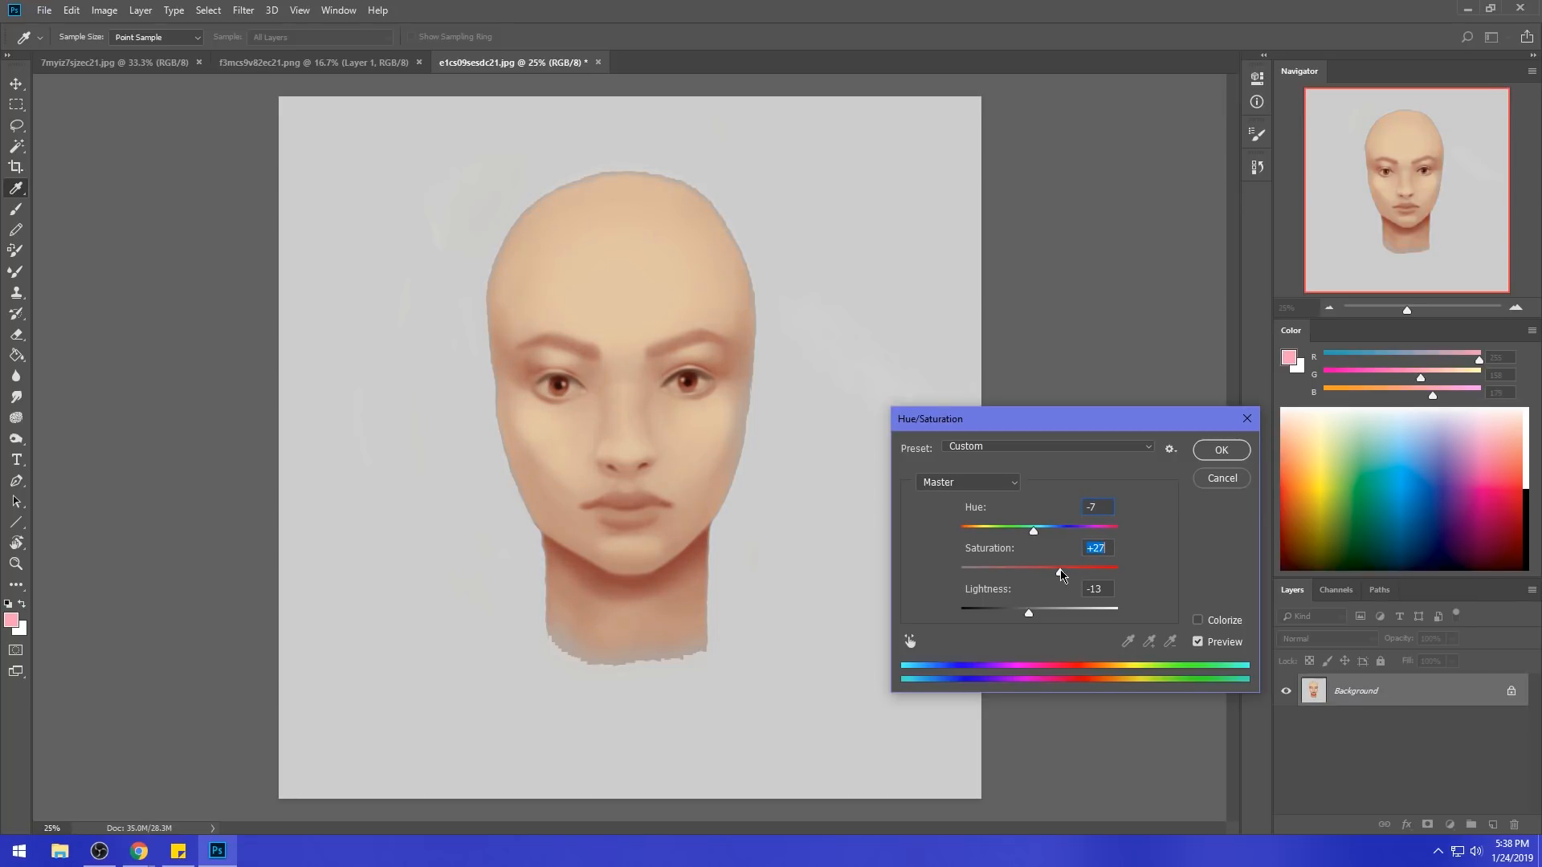
{"action": "left_click", "coordinate": [1216, 449]}
{"action": "key", "text": "m"}
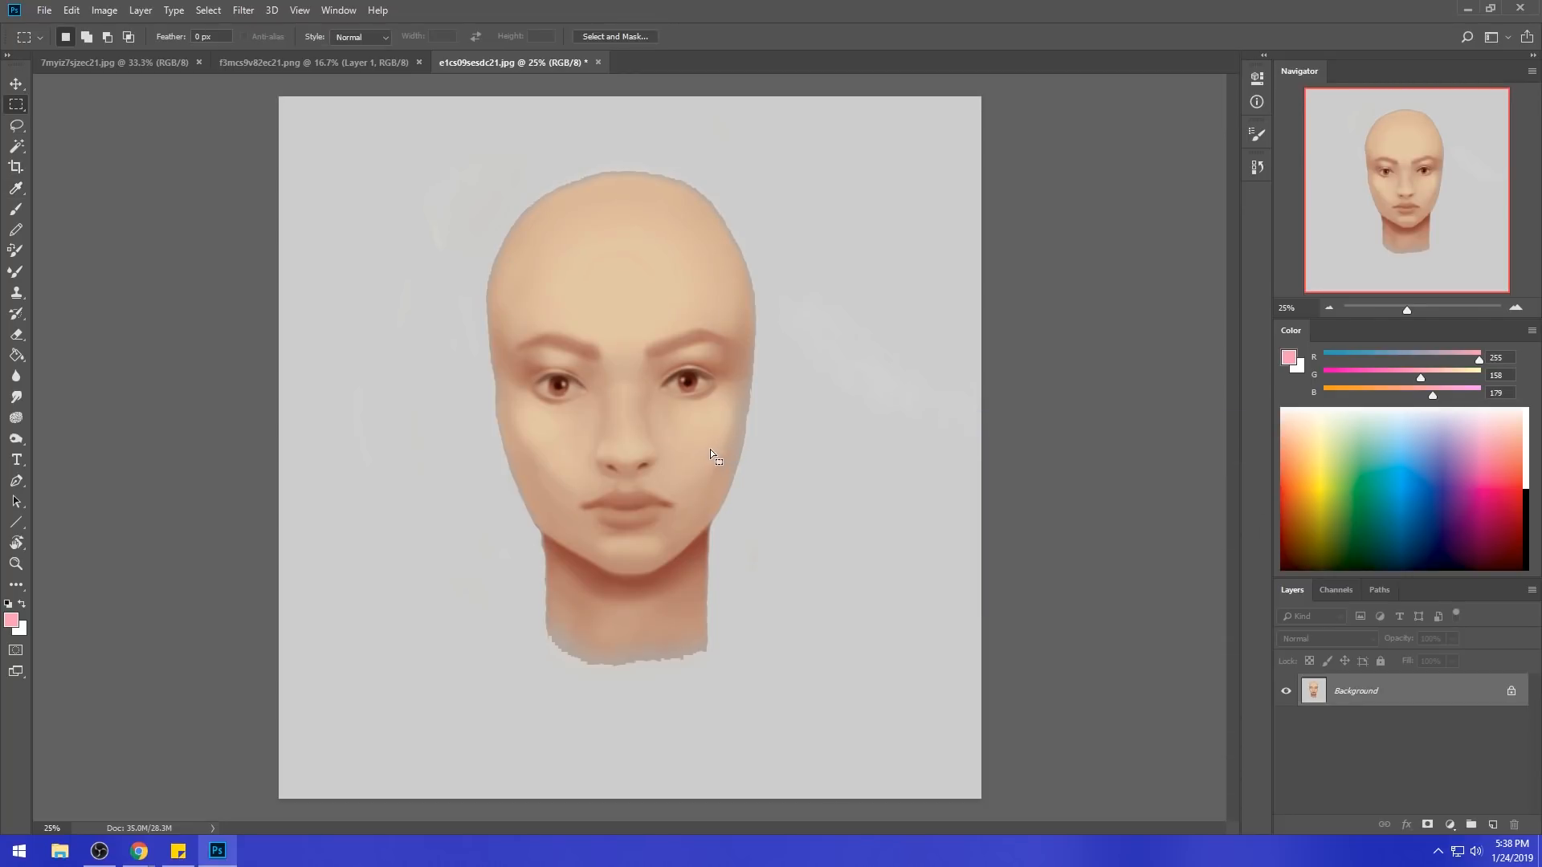
{"action": "right_click", "coordinate": [711, 450]}
{"action": "left_click", "coordinate": [767, 464]}
{"action": "right_click", "coordinate": [741, 445]}
{"action": "left_click", "coordinate": [777, 452]}
- Change the foreground color to pale cream f2ebd6 for the brush
{"action": "key", "text": "b"}
{"action": "left_click", "coordinate": [1291, 357]}
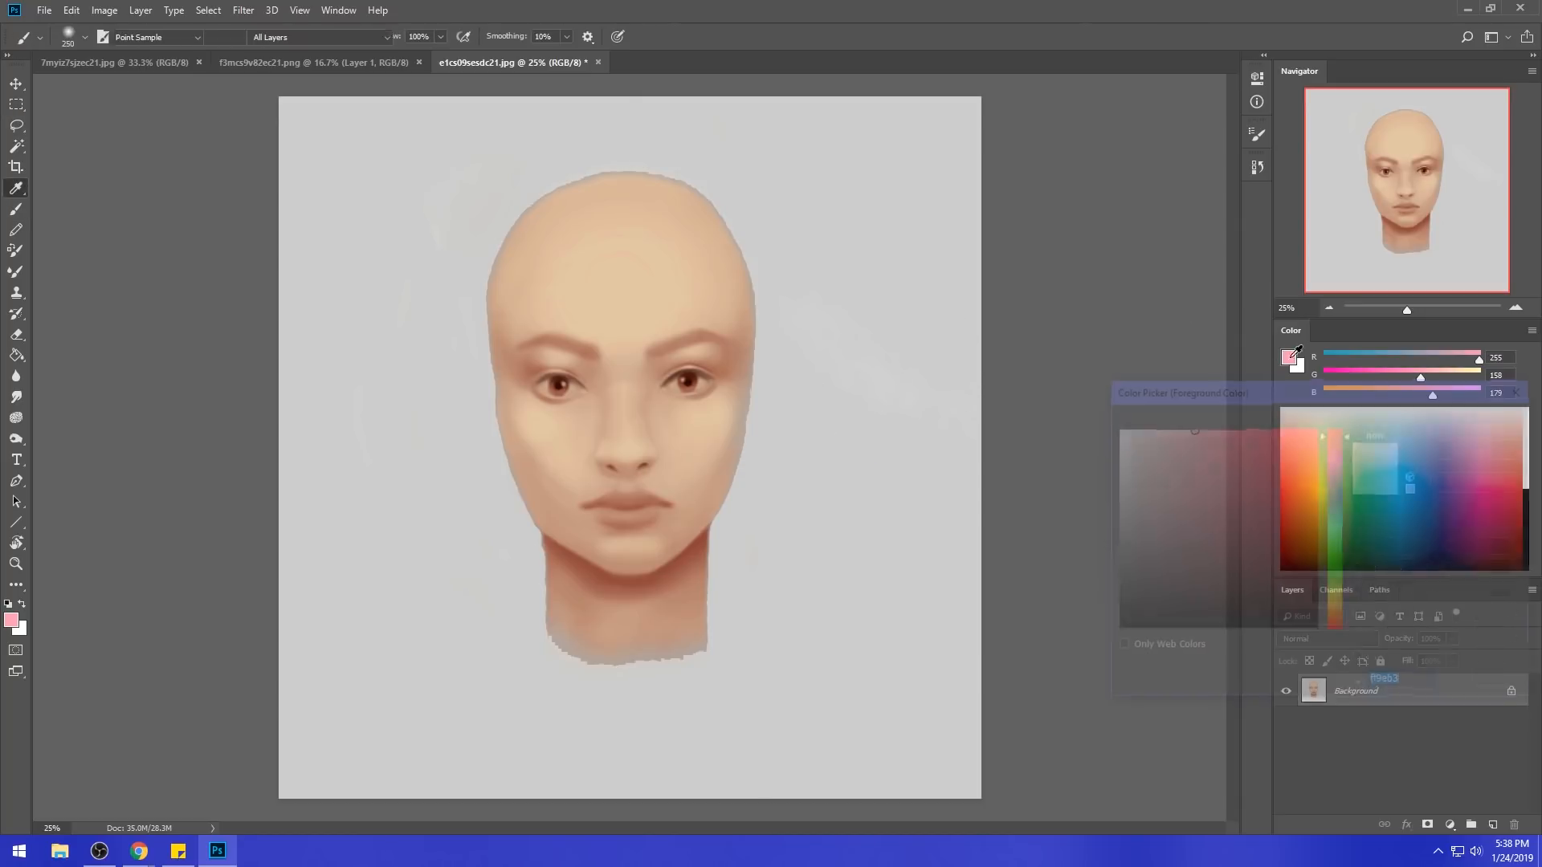
{"action": "left_click", "coordinate": [1125, 434]}
{"action": "left_click_drag", "start_coordinate": [1335, 626], "coordinate": [1336, 599]}
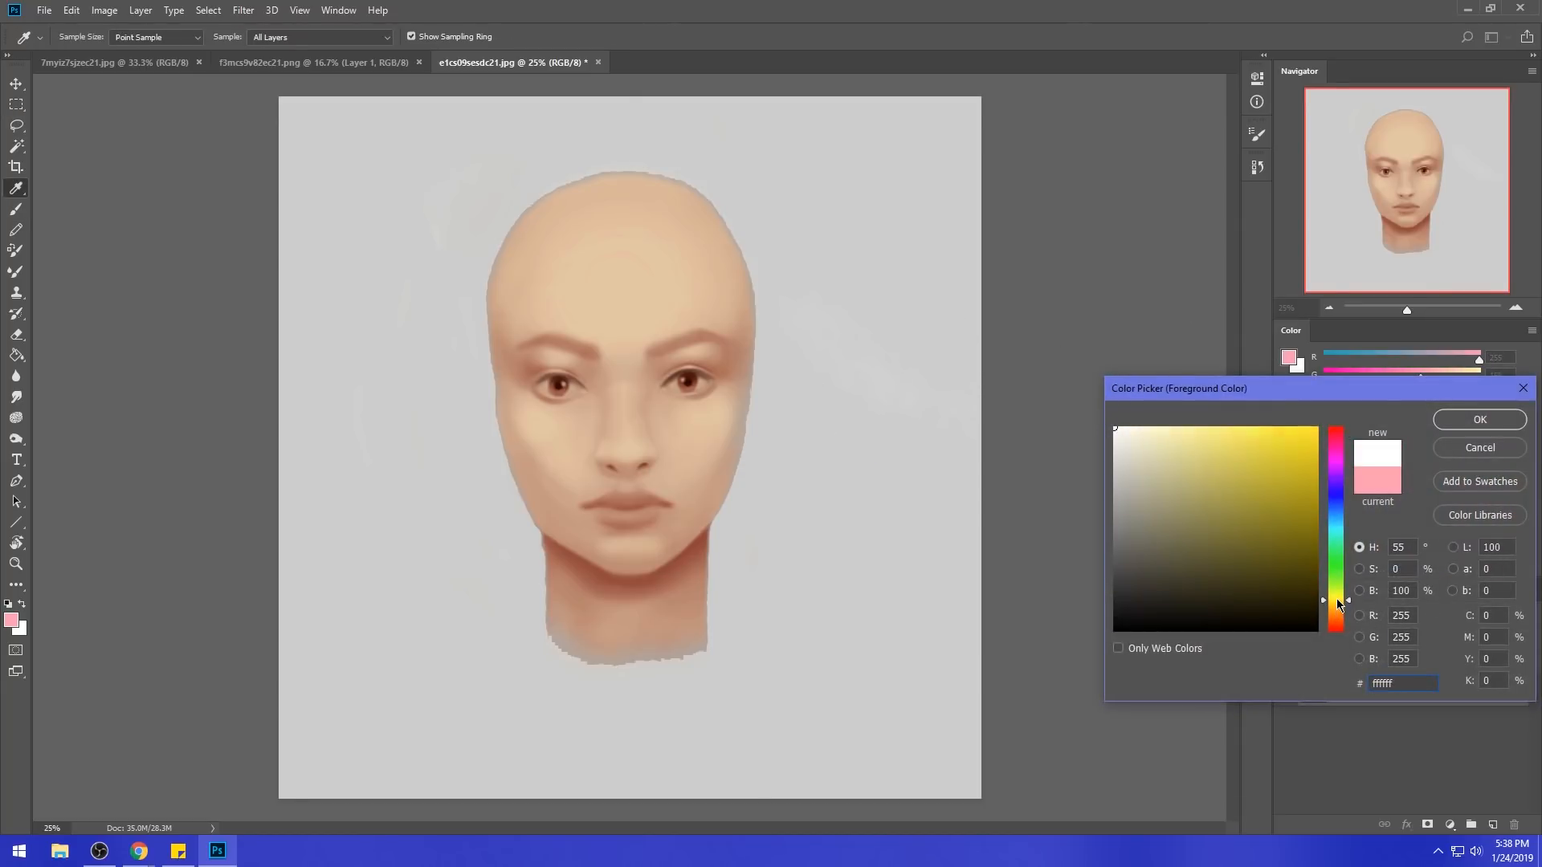
{"action": "left_click", "coordinate": [1131, 437]}
{"action": "left_click", "coordinate": [1334, 606]}
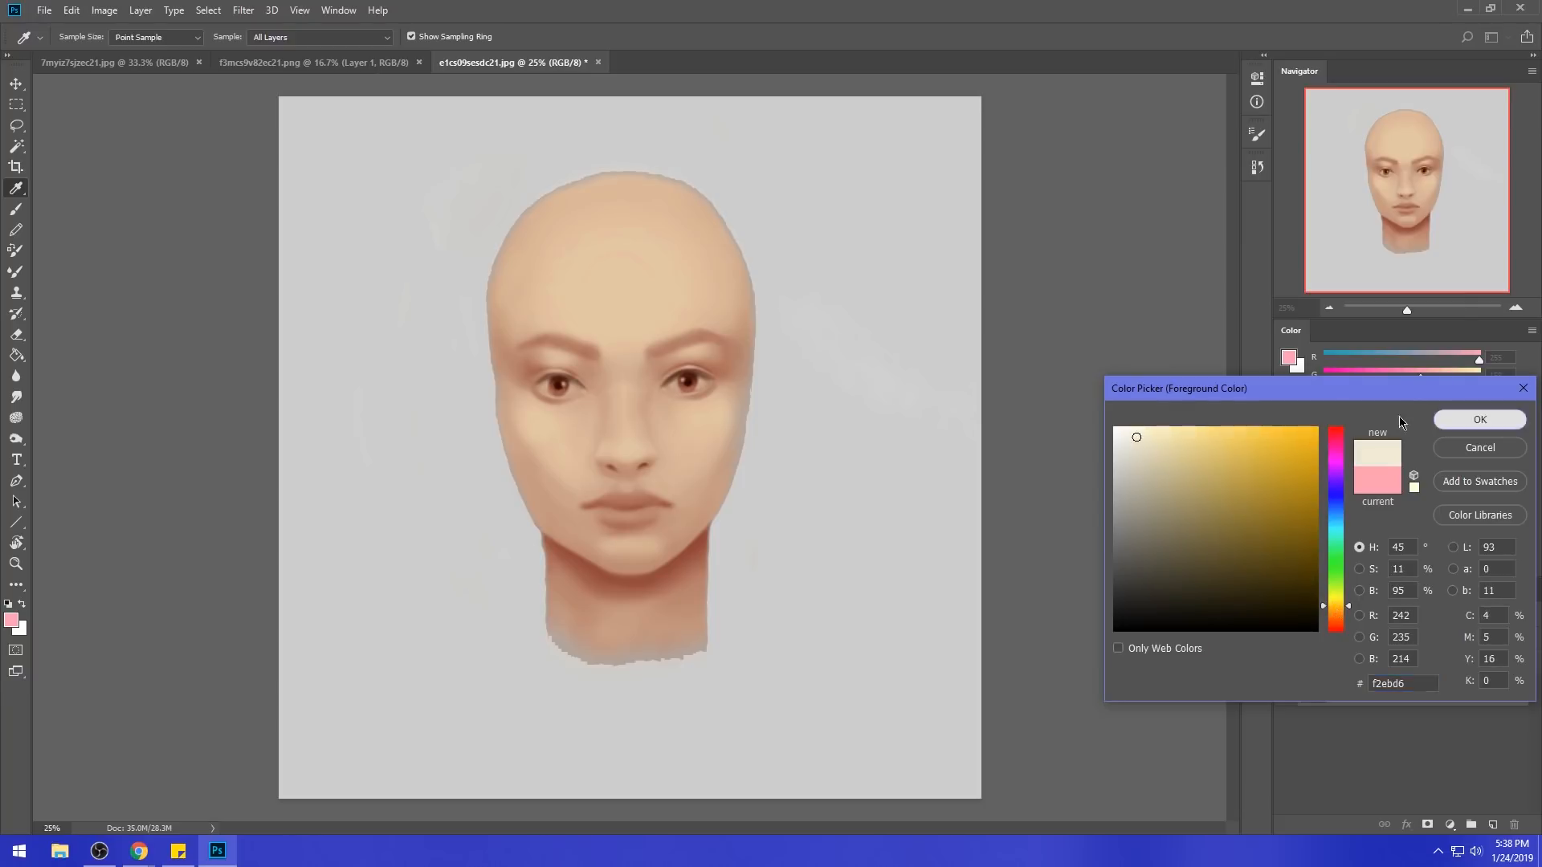
{"action": "left_click", "coordinate": [1480, 419]}
- Enlarge the Color-mode brush to 700 px for painting on the face
{"action": "key", "text": "b"}
{"action": "key", "text": "bracketright"}
{"action": "key", "text": "bracketright"}
{"action": "key", "text": "bracketright"}
{"action": "key", "text": "bracketright"}
{"action": "key", "text": "bracketright"}
{"action": "key", "text": "bracketright"}
{"action": "key", "text": "bracketright"}
{"action": "key", "text": "bracketright"}
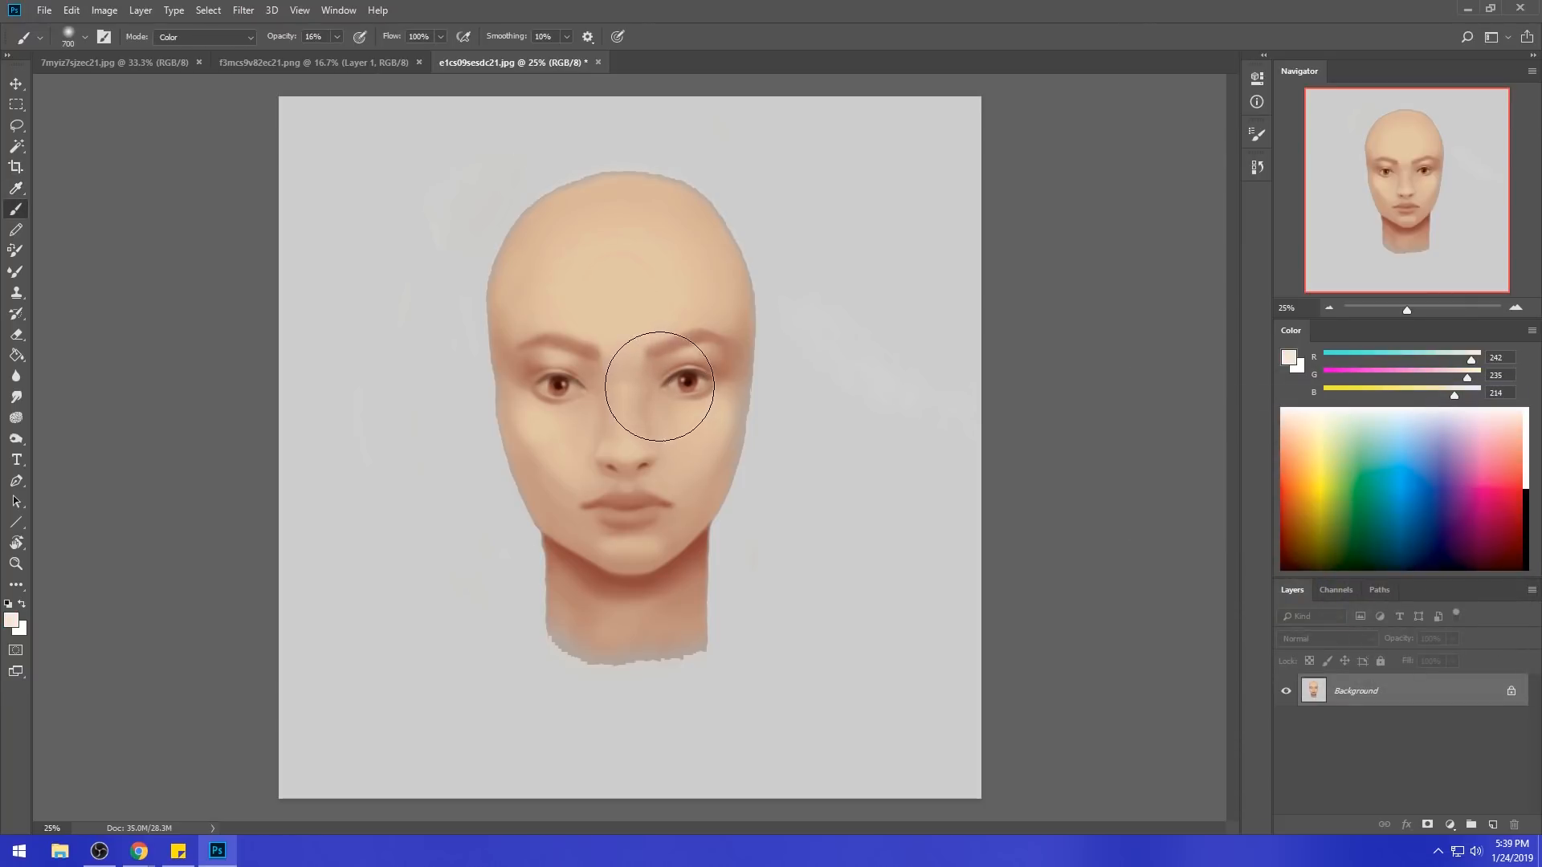
- Switch the brush to Normal mode at 38% opacity and enlarge it to 1000 px for painting the face
{"action": "left_click", "coordinate": [223, 43]}
{"action": "left_click", "coordinate": [184, 53]}
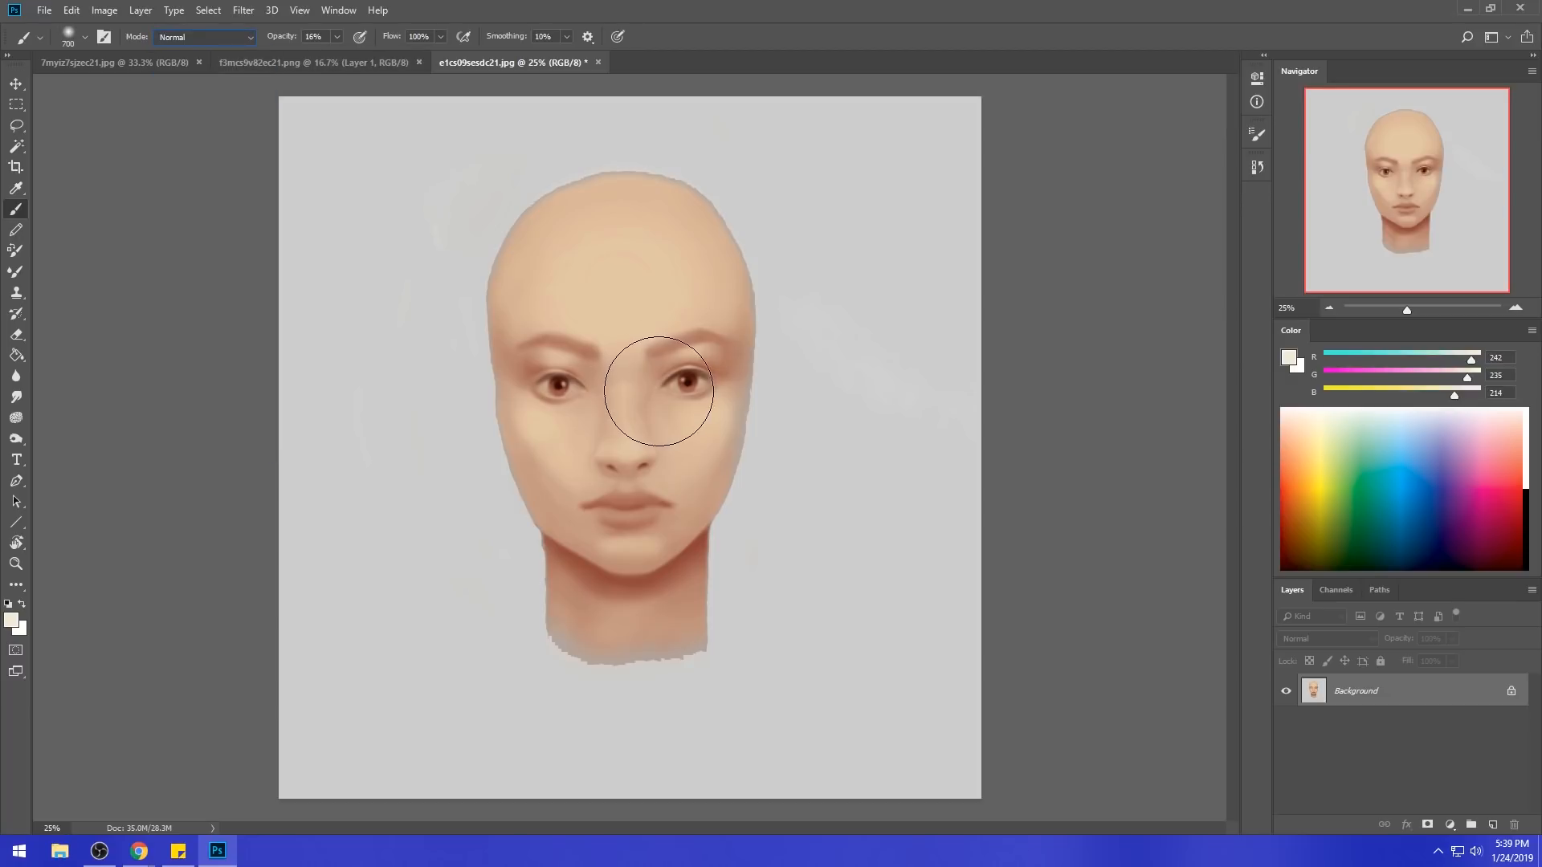
{"action": "left_click", "coordinate": [337, 36]}
{"action": "left_click_drag", "start_coordinate": [335, 58], "coordinate": [353, 58]}
{"action": "key", "text": "bracketleft"}
{"action": "key", "text": "bracketleft"}
{"action": "key", "text": "bracketleft"}
{"action": "key", "text": "bracketleft"}
{"action": "key", "text": "bracketright"}
{"action": "key", "text": "bracketright"}
{"action": "key", "text": "bracketright"}
{"action": "key", "text": "bracketright"}
{"action": "key", "text": "bracketright"}
{"action": "key", "text": "bracketright"}
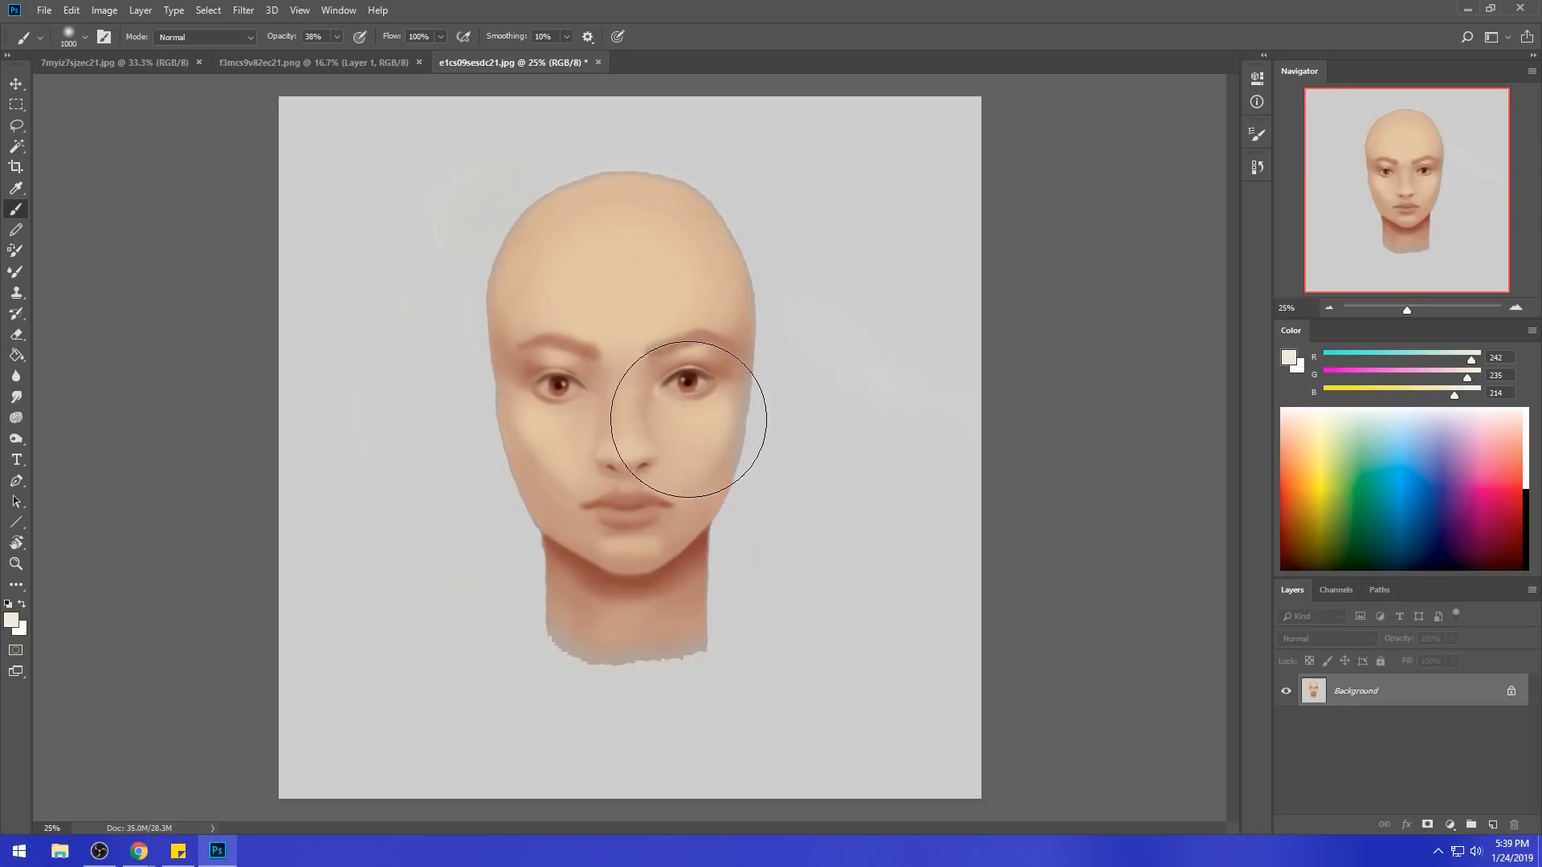
- Lighten the skin around the nose and inner eyes with pale cream, varying the brush between 600 and 900 px
{"action": "key", "text": "bracketleft"}
{"action": "key", "text": "bracketleft"}
{"action": "key", "text": "bracketleft"}
{"action": "key", "text": "bracketleft"}
{"action": "key", "text": "bracketleft"}
{"action": "key", "text": "bracketleft"}
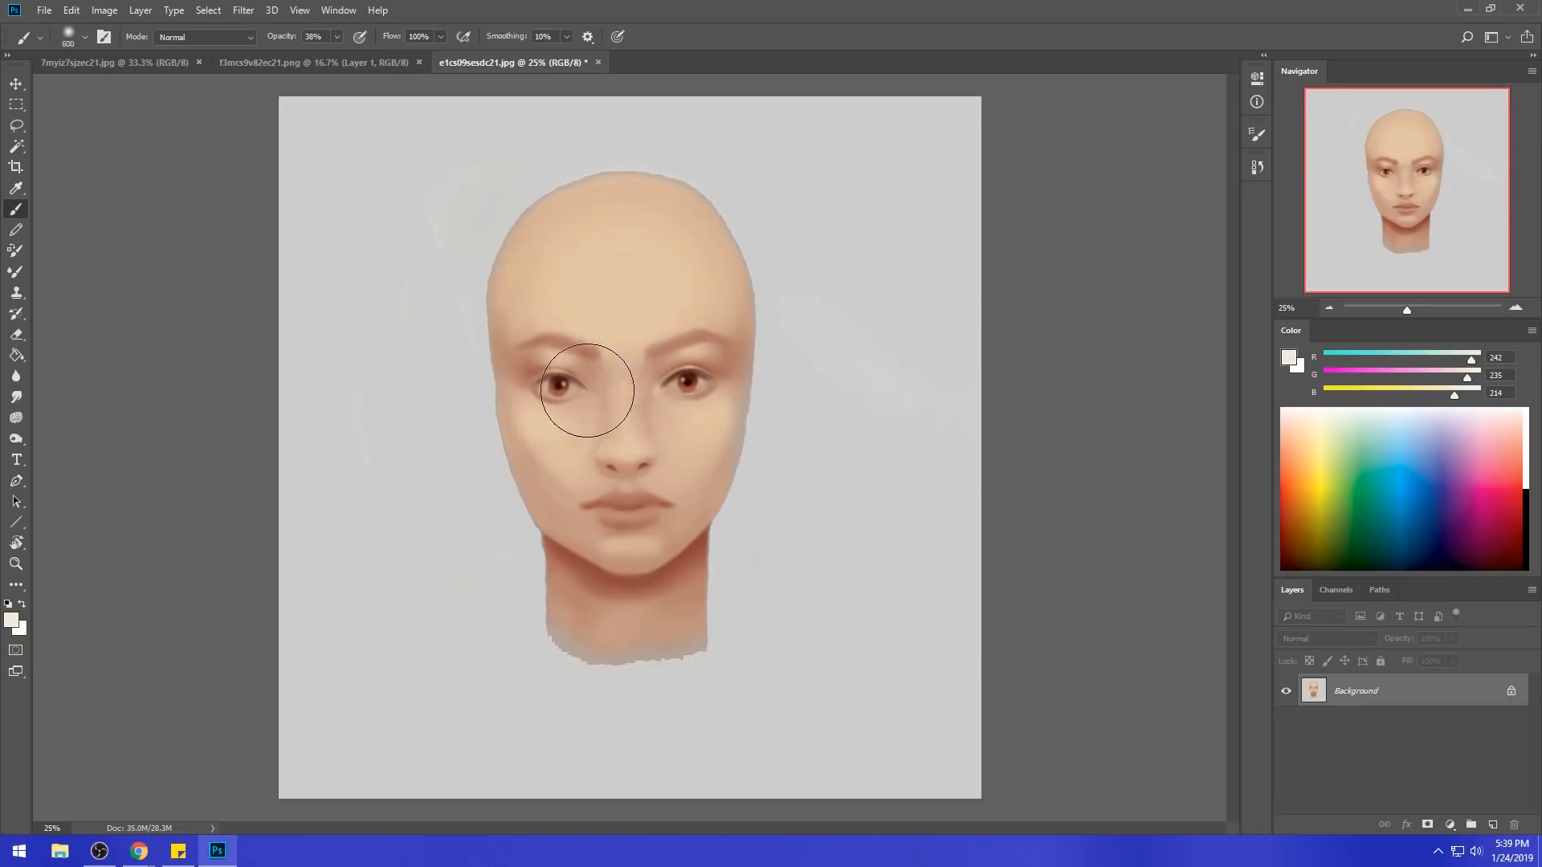
{"action": "key", "text": "bracketright"}
{"action": "key", "text": "bracketright"}
{"action": "key", "text": "bracketright"}
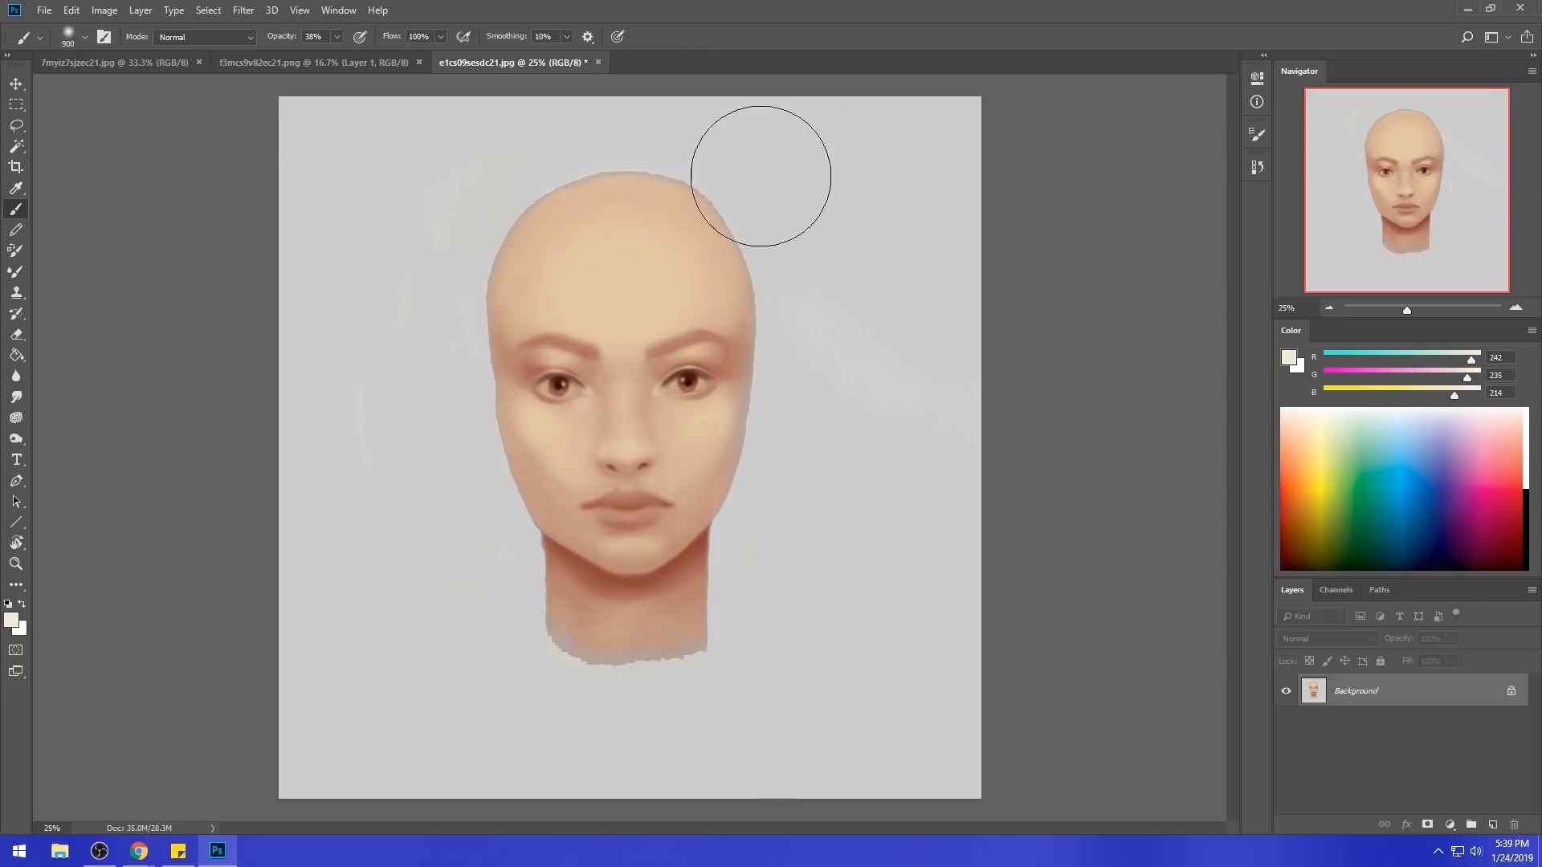
- Brighten the forehead with pale cream using a large soft brush of about 1300 px at 24% opacity
{"action": "key", "text": "bracketright"}
{"action": "key", "text": "bracketright"}
{"action": "key", "text": "bracketright"}
{"action": "key", "text": "bracketright"}
{"action": "key", "text": "bracketright"}
{"action": "key", "text": "bracketright"}
{"action": "left_click", "coordinate": [336, 37]}
{"action": "left_click", "coordinate": [324, 55]}
{"action": "mouse_move", "coordinate": [683, 294]}
{"action": "left_mouse_down"}
{"action": "mouse_move", "coordinate": [642, 254]}
{"action": "mouse_move", "coordinate": [586, 279]}
{"action": "mouse_move", "coordinate": [568, 323]}
{"action": "left_mouse_up"}
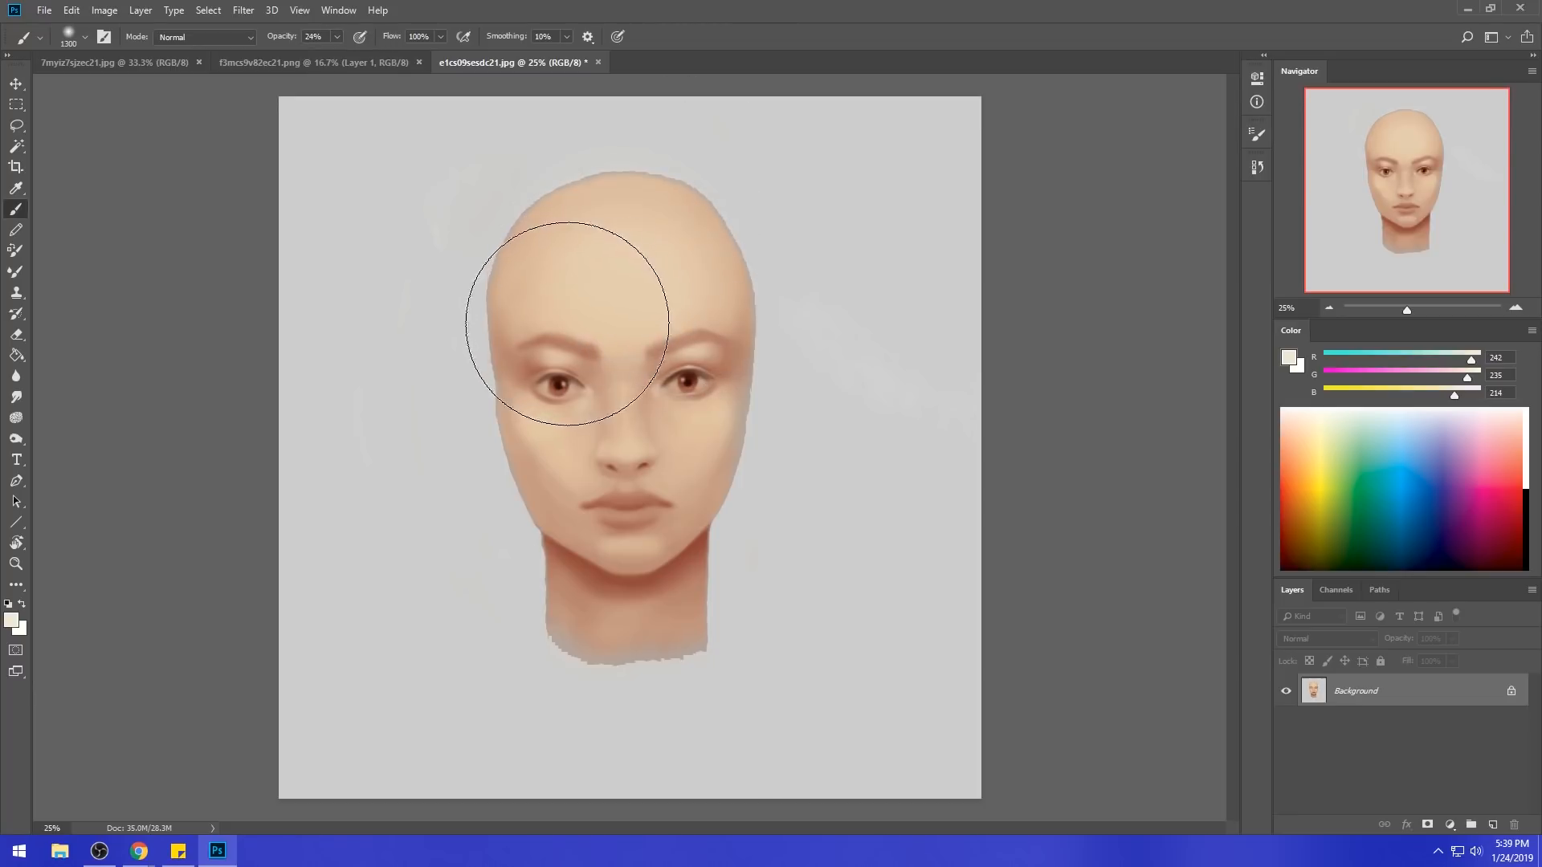
- Lighten the cheeks, nose and chin with pale cream at 24% opacity, resizing the brush to suit each area
{"action": "key", "text": "bracketleft"}
{"action": "key", "text": "bracketleft"}
{"action": "mouse_move", "coordinate": [723, 385]}
{"action": "left_mouse_down"}
{"action": "mouse_move", "coordinate": [654, 421]}
{"action": "mouse_move", "coordinate": [656, 394]}
{"action": "mouse_move", "coordinate": [673, 420]}
{"action": "mouse_move", "coordinate": [715, 425]}
{"action": "mouse_move", "coordinate": [587, 408]}
{"action": "mouse_move", "coordinate": [564, 431]}
{"action": "mouse_move", "coordinate": [635, 430]}
{"action": "left_mouse_up"}
{"action": "key", "text": "bracketleft"}
{"action": "key", "text": "bracketleft"}
{"action": "key", "text": "bracketleft"}
{"action": "key", "text": "bracketleft"}
{"action": "key", "text": "bracketleft"}
{"action": "key", "text": "bracketleft"}
{"action": "key", "text": "bracketleft"}
{"action": "key", "text": "bracketright"}
{"action": "key", "text": "bracketright"}
{"action": "key", "text": "bracketright"}
{"action": "key", "text": "bracketright"}
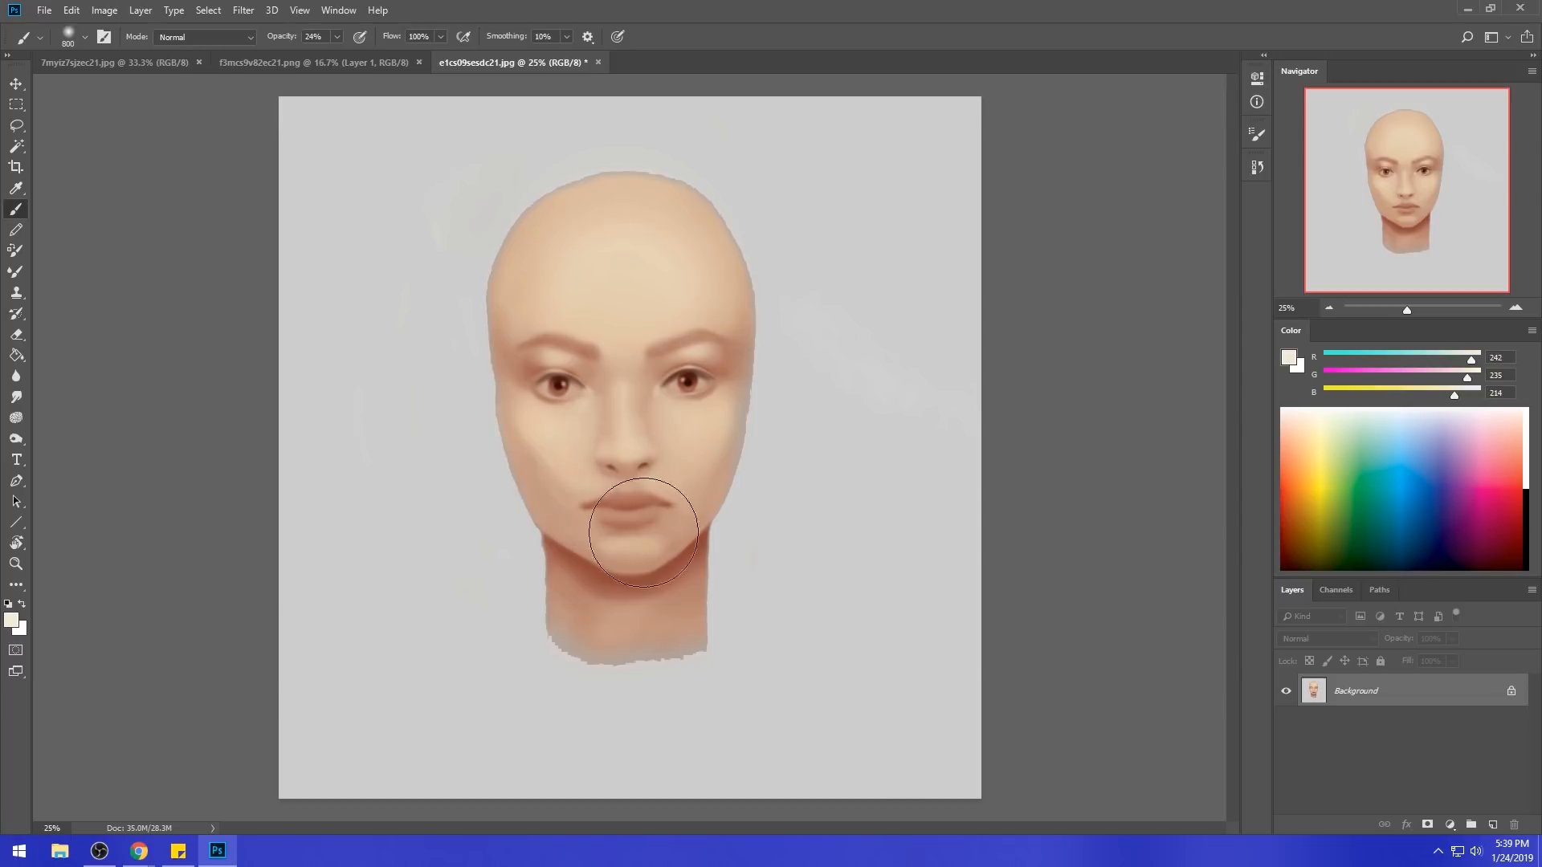
{"action": "key", "text": "bracketright"}
{"action": "key", "text": "bracketright"}
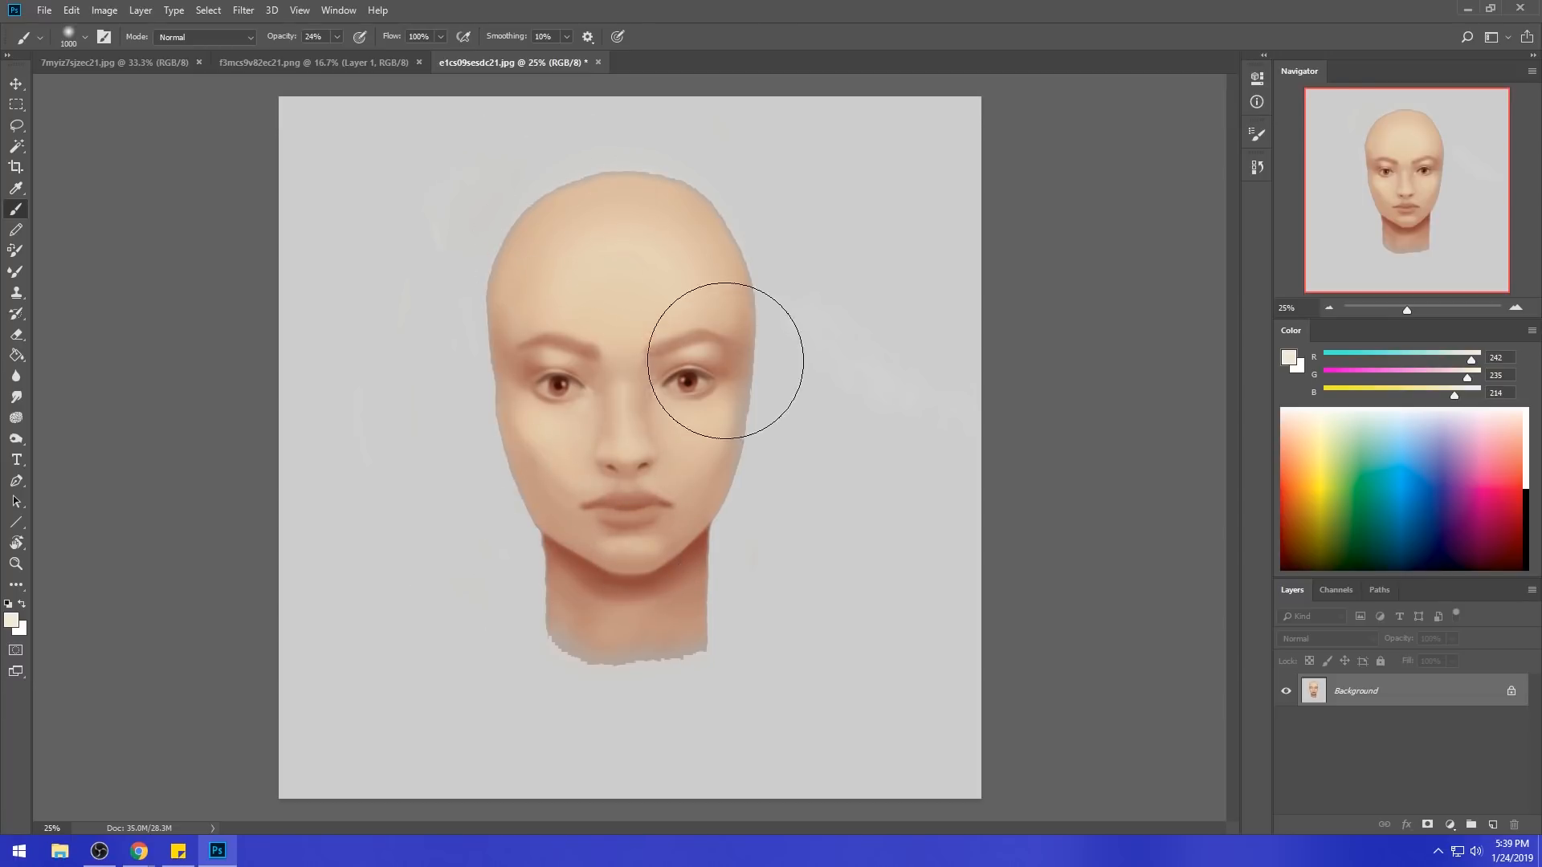
- Desaturate parts of the face with the Sponge tool at 34% flow and return to the brush
{"action": "left_click", "coordinate": [19, 418]}
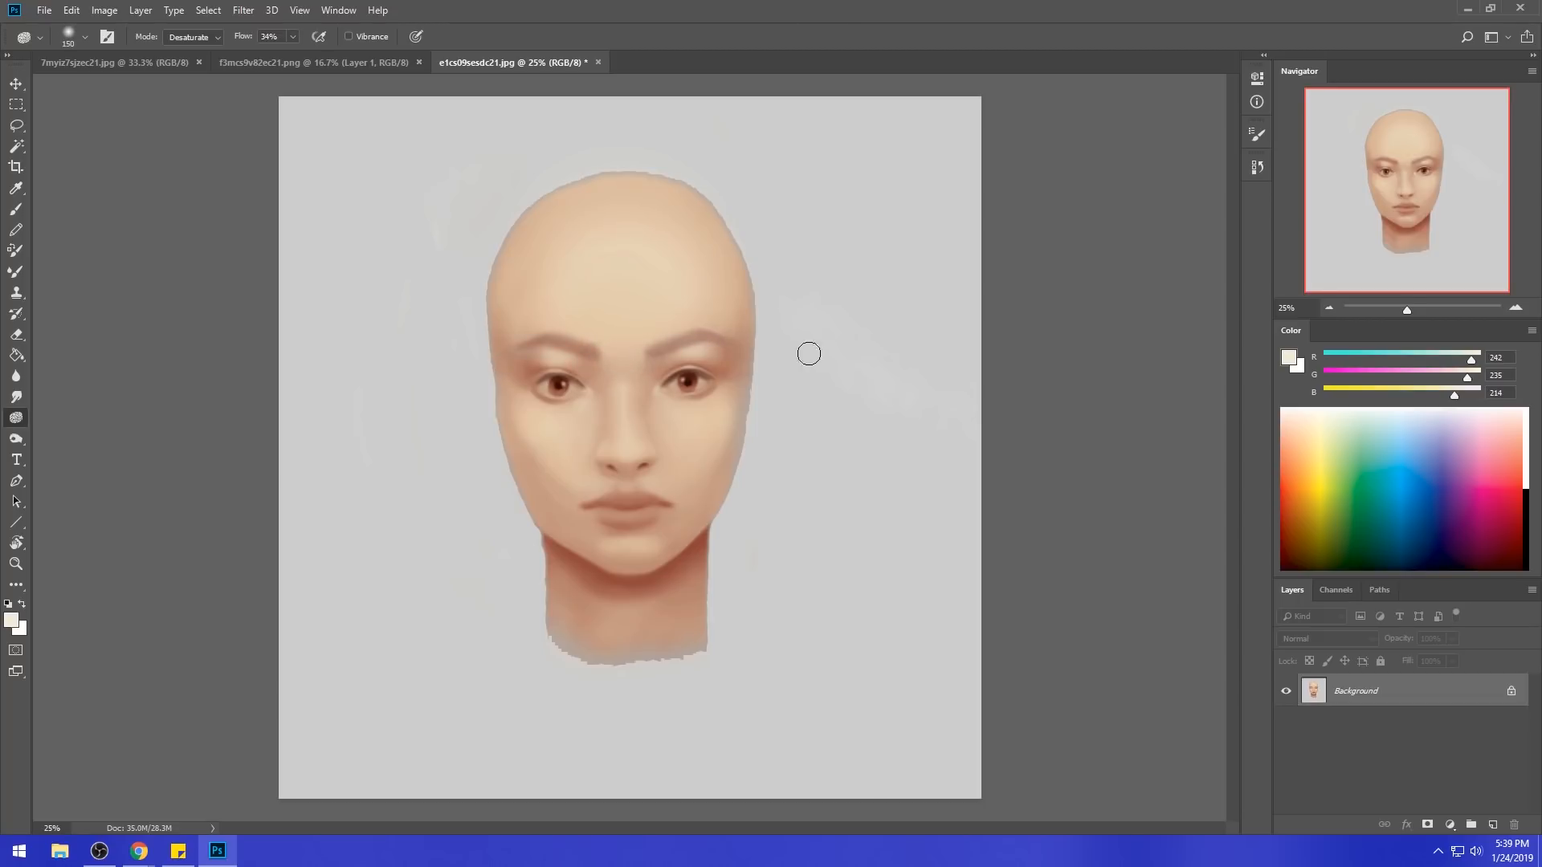
{"action": "key", "text": "b"}
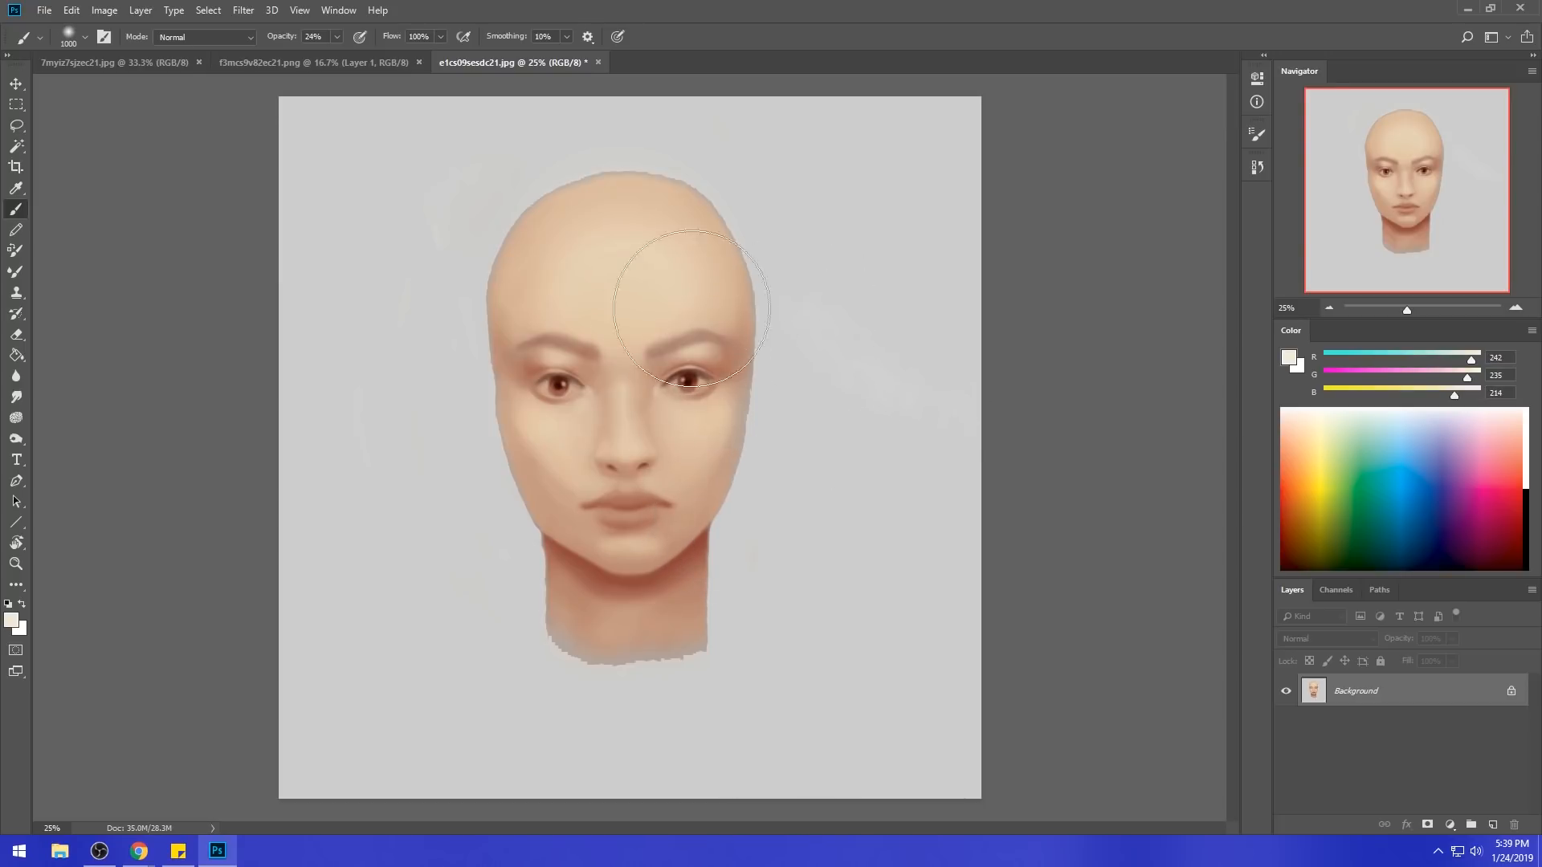
- Sample the skin beside the eye and shift the foreground color to a reddish orange, R184 G86 B63
{"action": "left_click", "coordinate": [725, 359], "text": "alt"}
{"action": "left_click", "coordinate": [248, 40]}
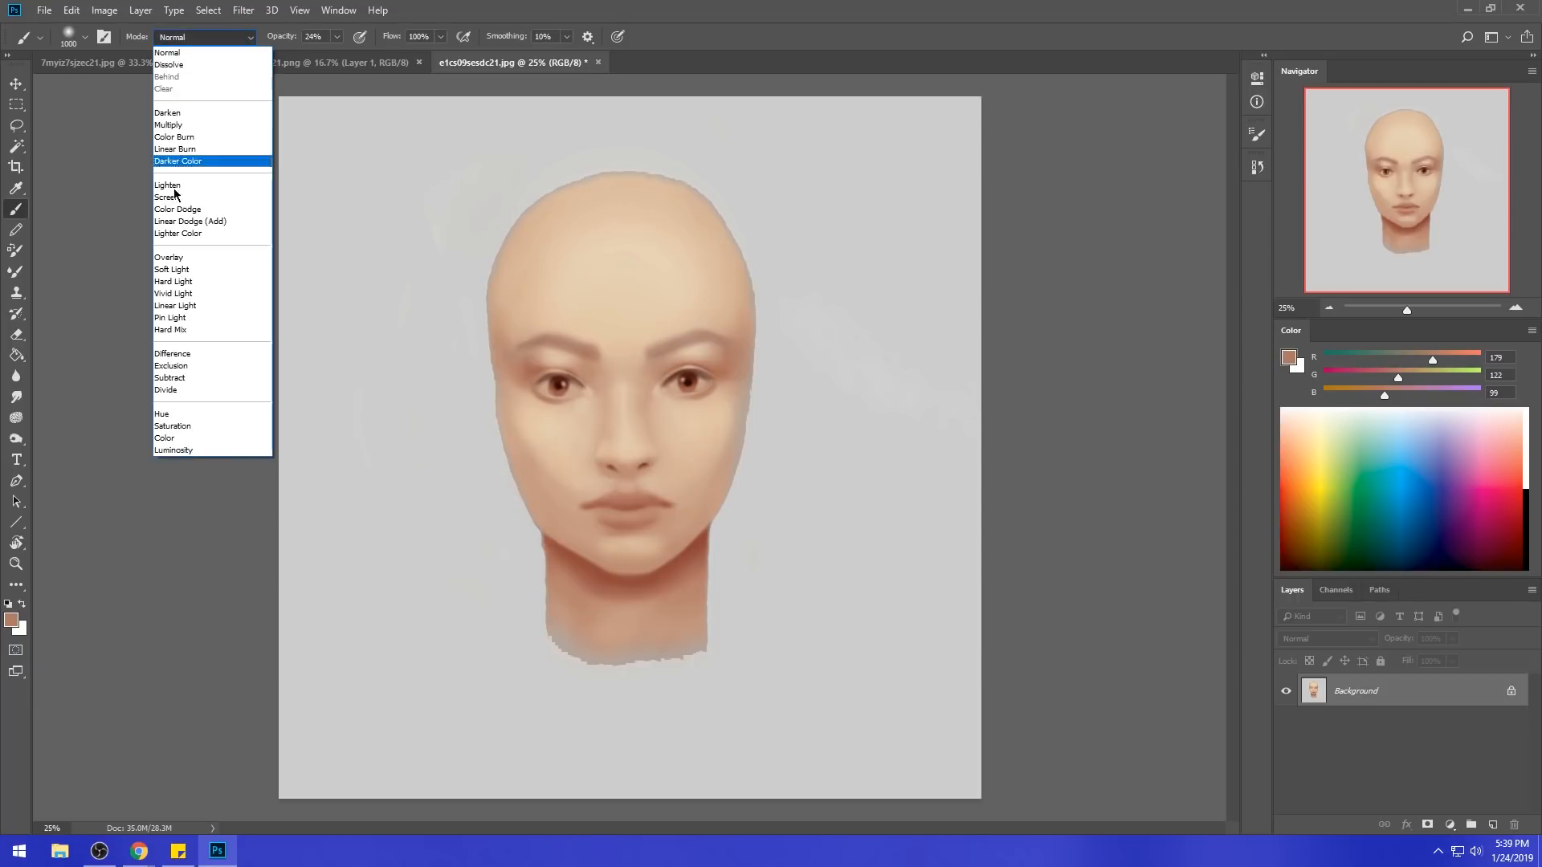
{"action": "left_click", "coordinate": [205, 439]}
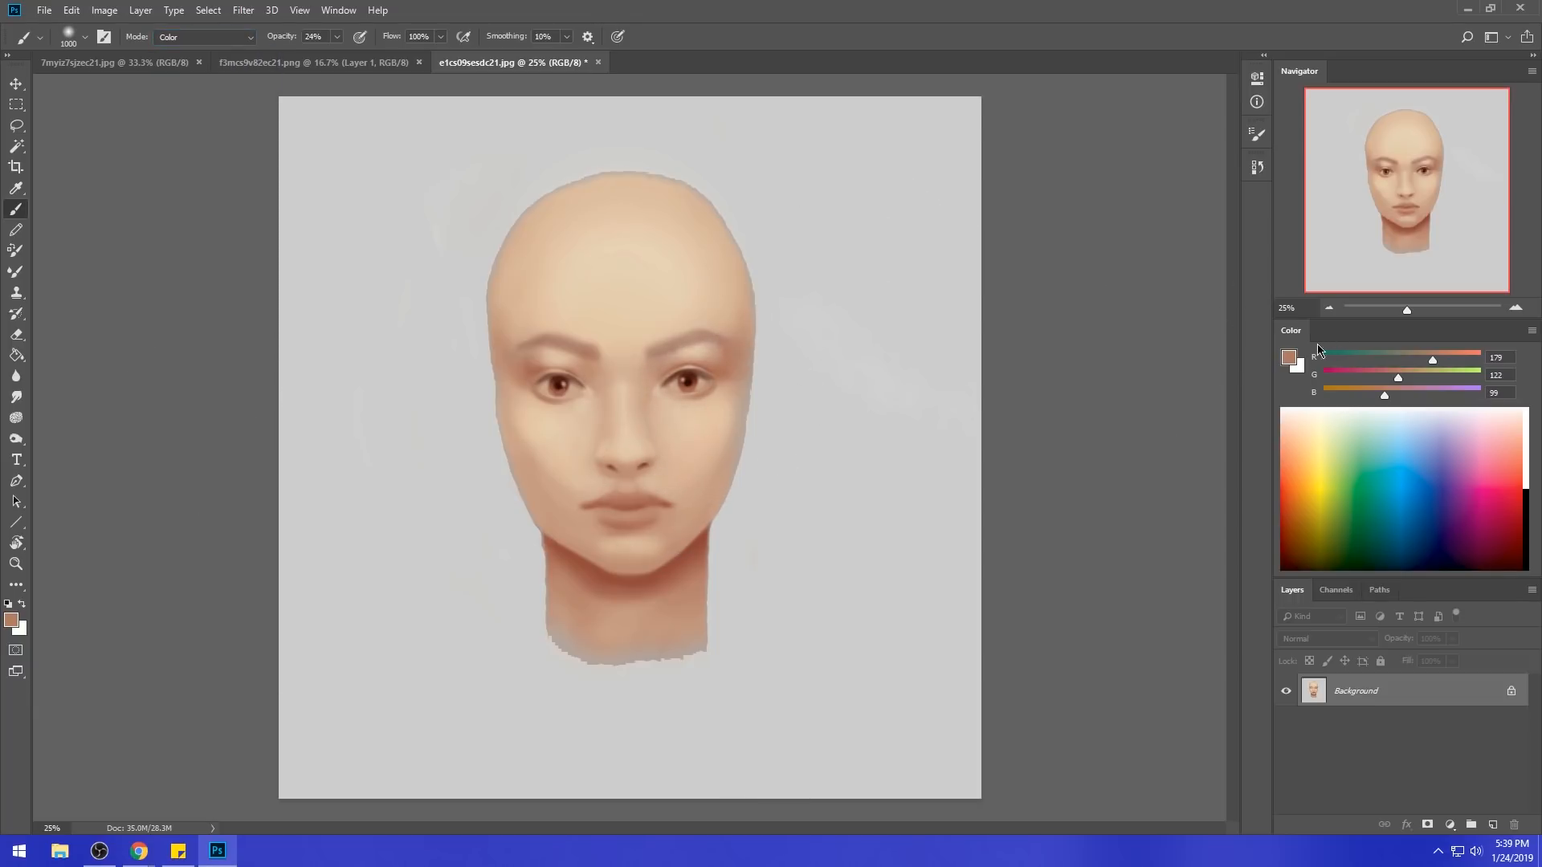
{"action": "left_click", "coordinate": [1288, 357]}
{"action": "left_click", "coordinate": [1226, 486]}
{"action": "left_click", "coordinate": [1476, 420]}
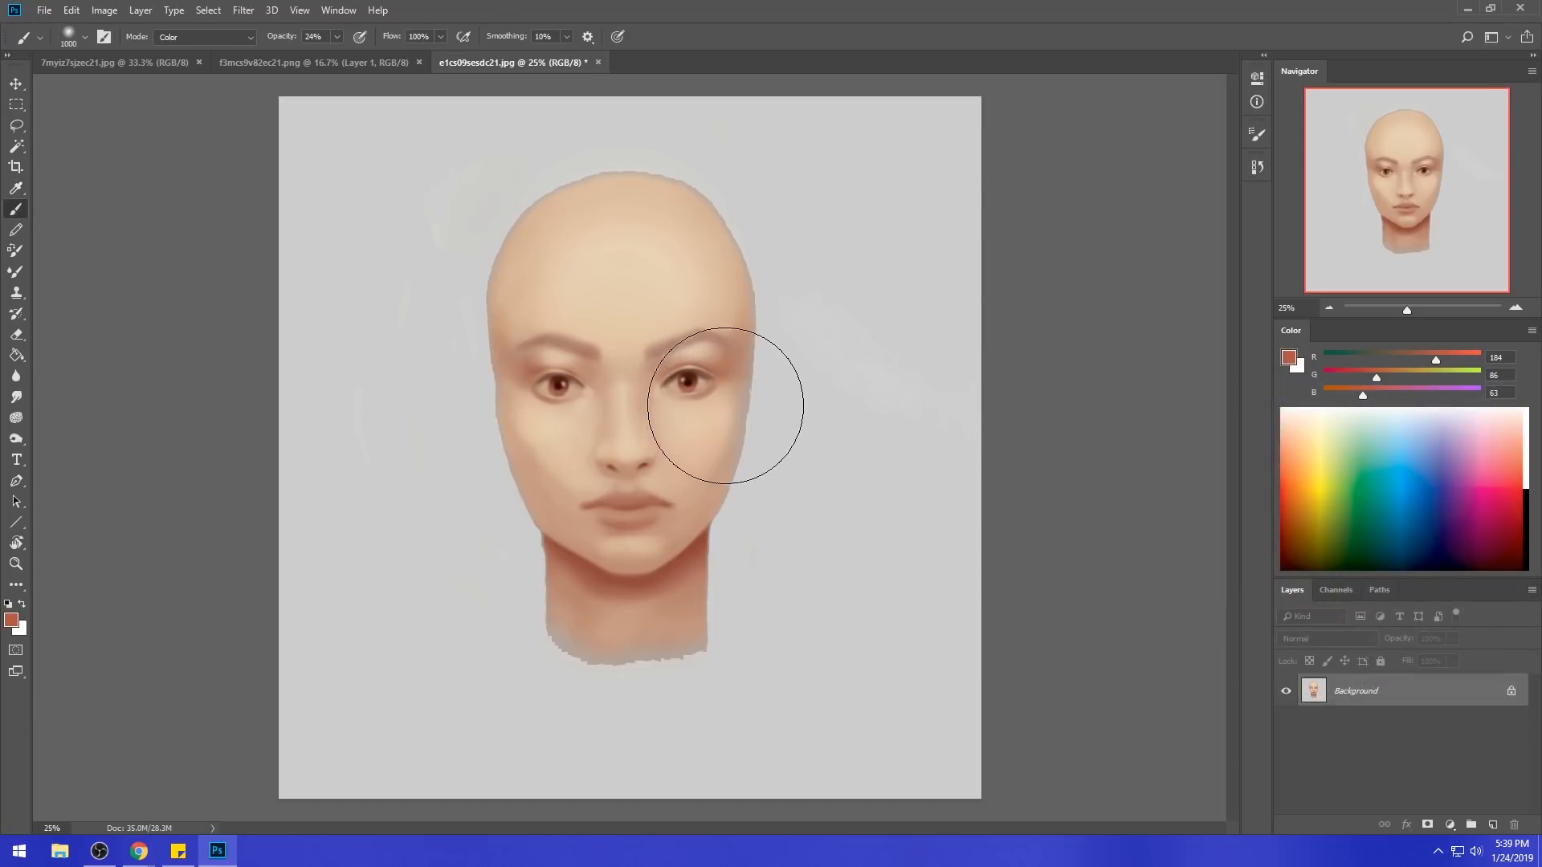
- Paint a soft reddish blush on both cheeks in Normal mode at 9% opacity with a 700 to 1000 px brush
{"action": "left_click", "coordinate": [205, 37]}
{"action": "left_click", "coordinate": [177, 46]}
{"action": "left_click", "coordinate": [337, 36]}
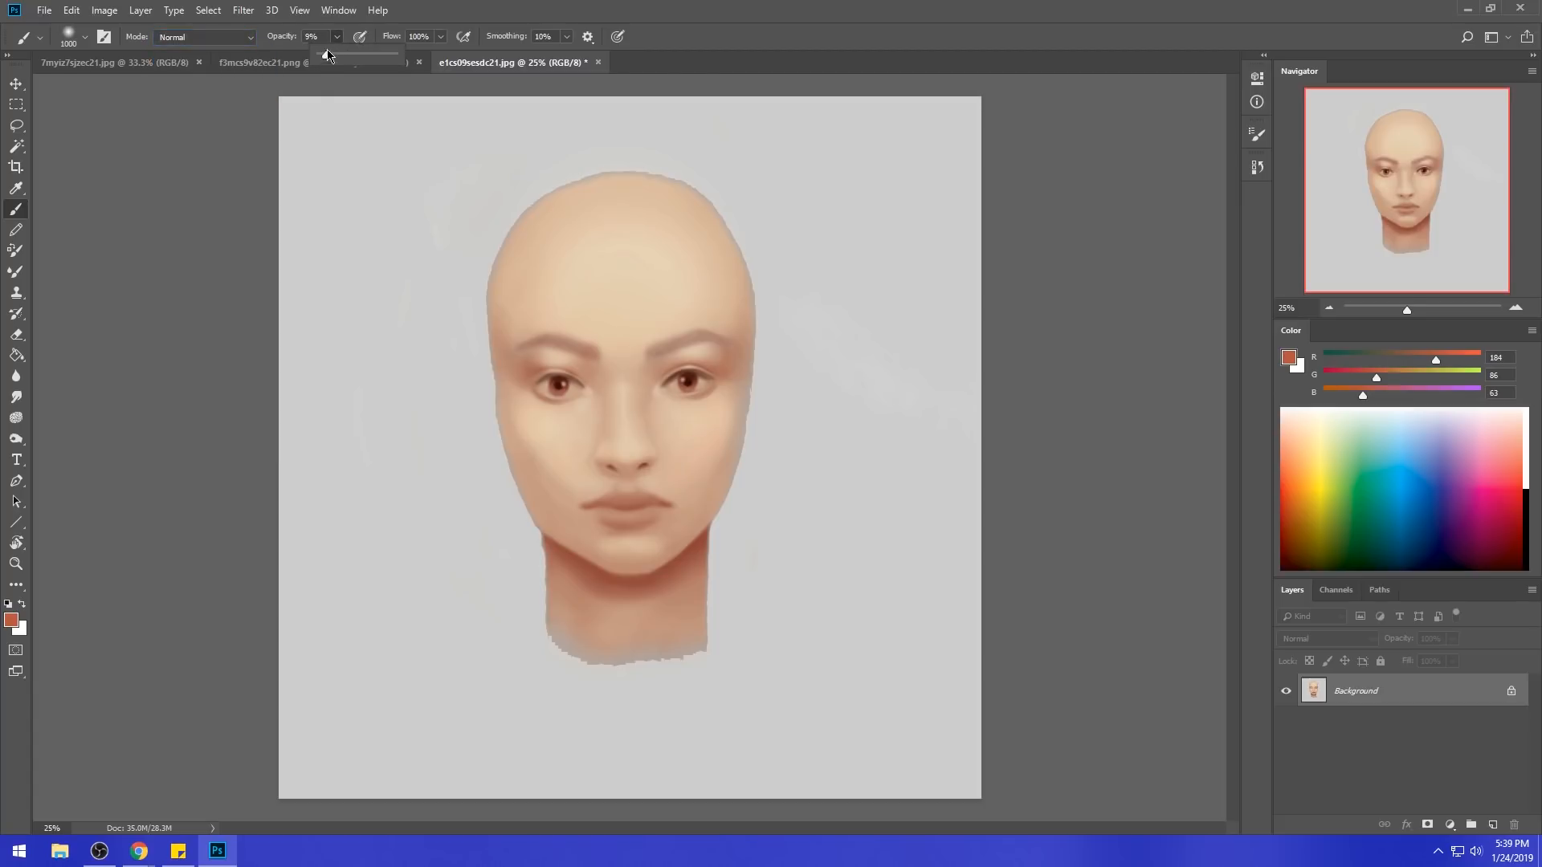
{"action": "left_click", "coordinate": [715, 425]}
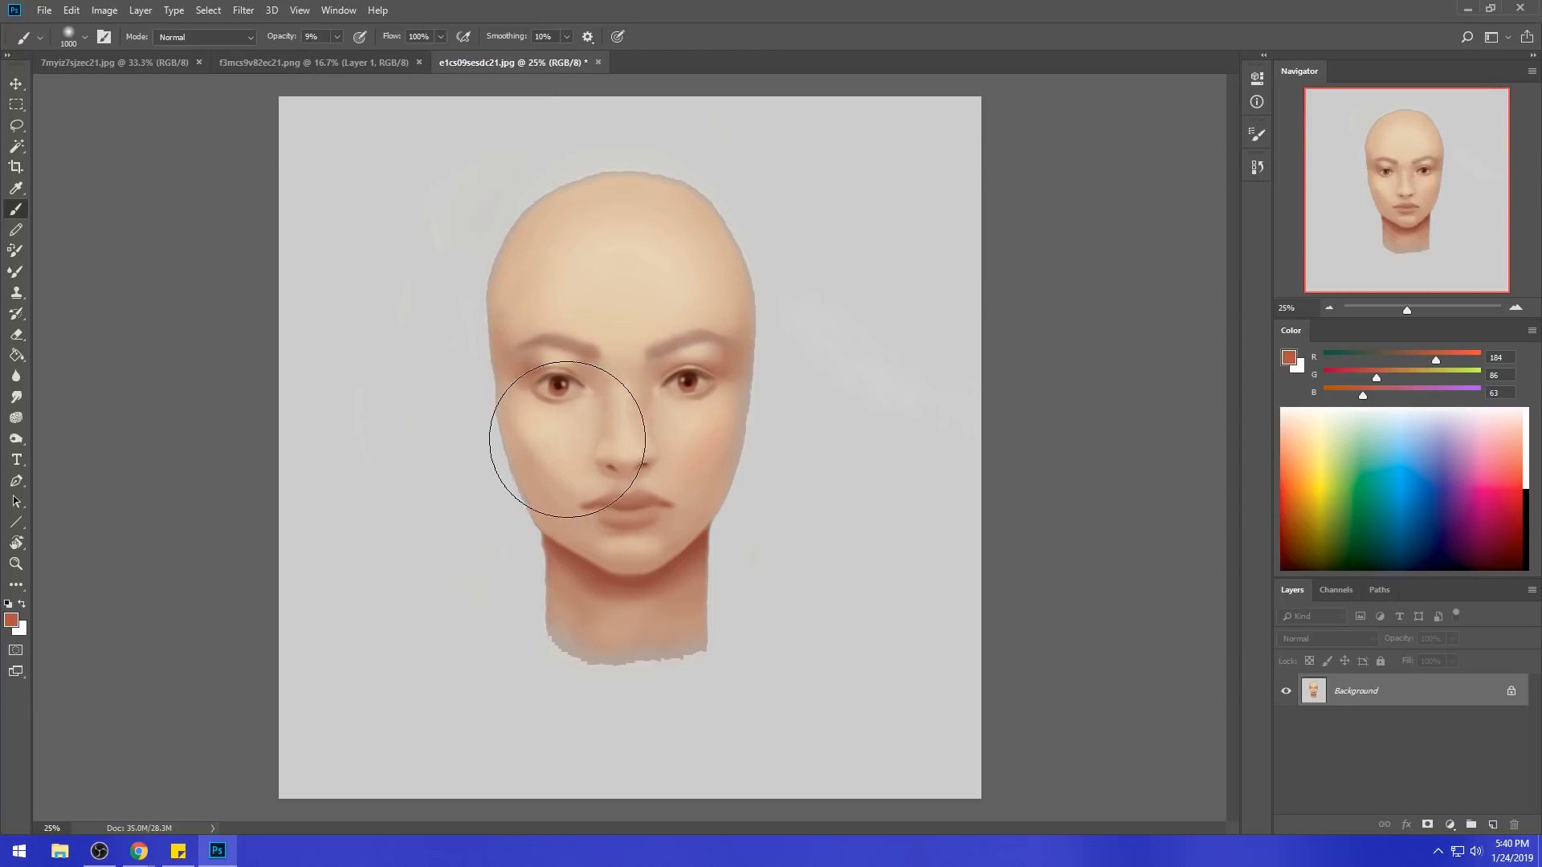
{"action": "key", "text": "bracketleft"}
{"action": "key", "text": "bracketleft"}
{"action": "key", "text": "bracketleft"}
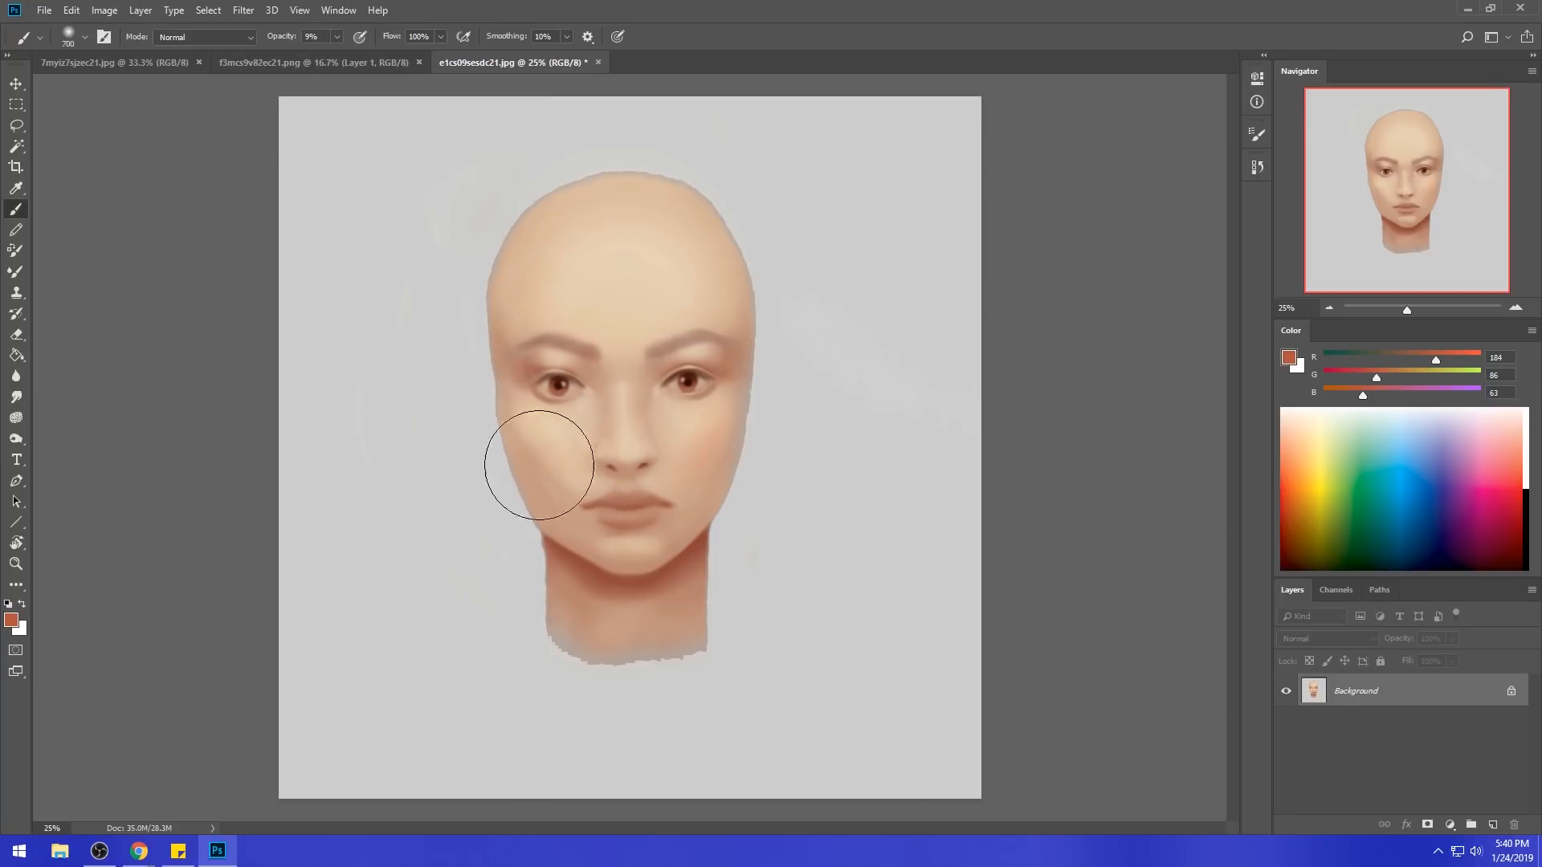
{"action": "key", "text": "bracketright"}
{"action": "key", "text": "bracketright"}
{"action": "key", "text": "bracketright"}
{"action": "key", "text": "bracketleft"}
{"action": "key", "text": "bracketleft"}
{"action": "key", "text": "bracketleft"}
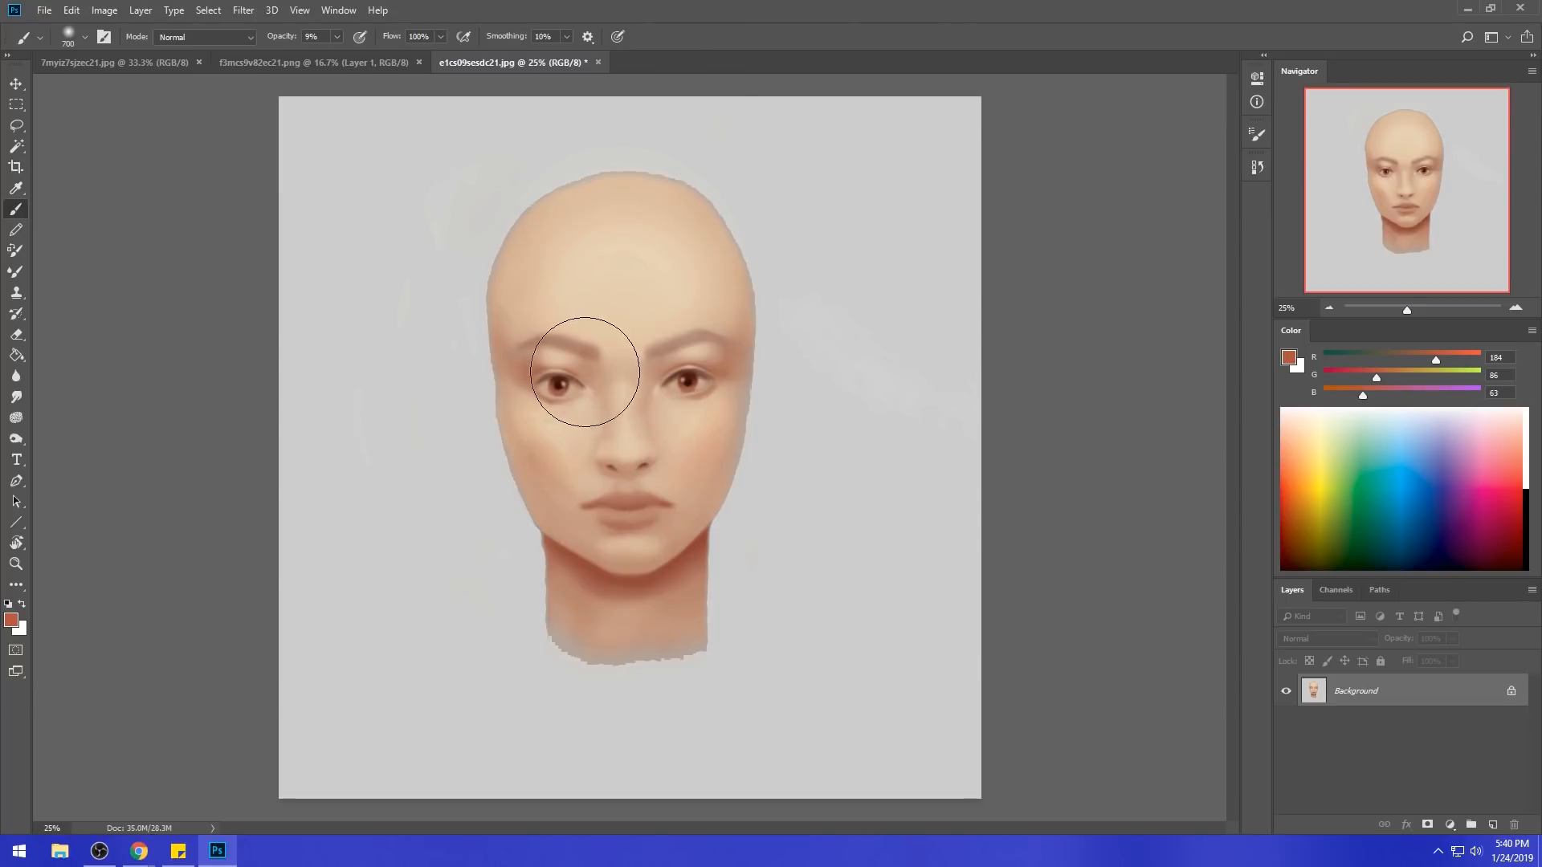
- Desaturate the forehead with an enlarged Sponge and sample the reddish brown R158 G90 B77 from the eye for the brush
{"action": "left_click", "coordinate": [553, 430], "text": "alt"}
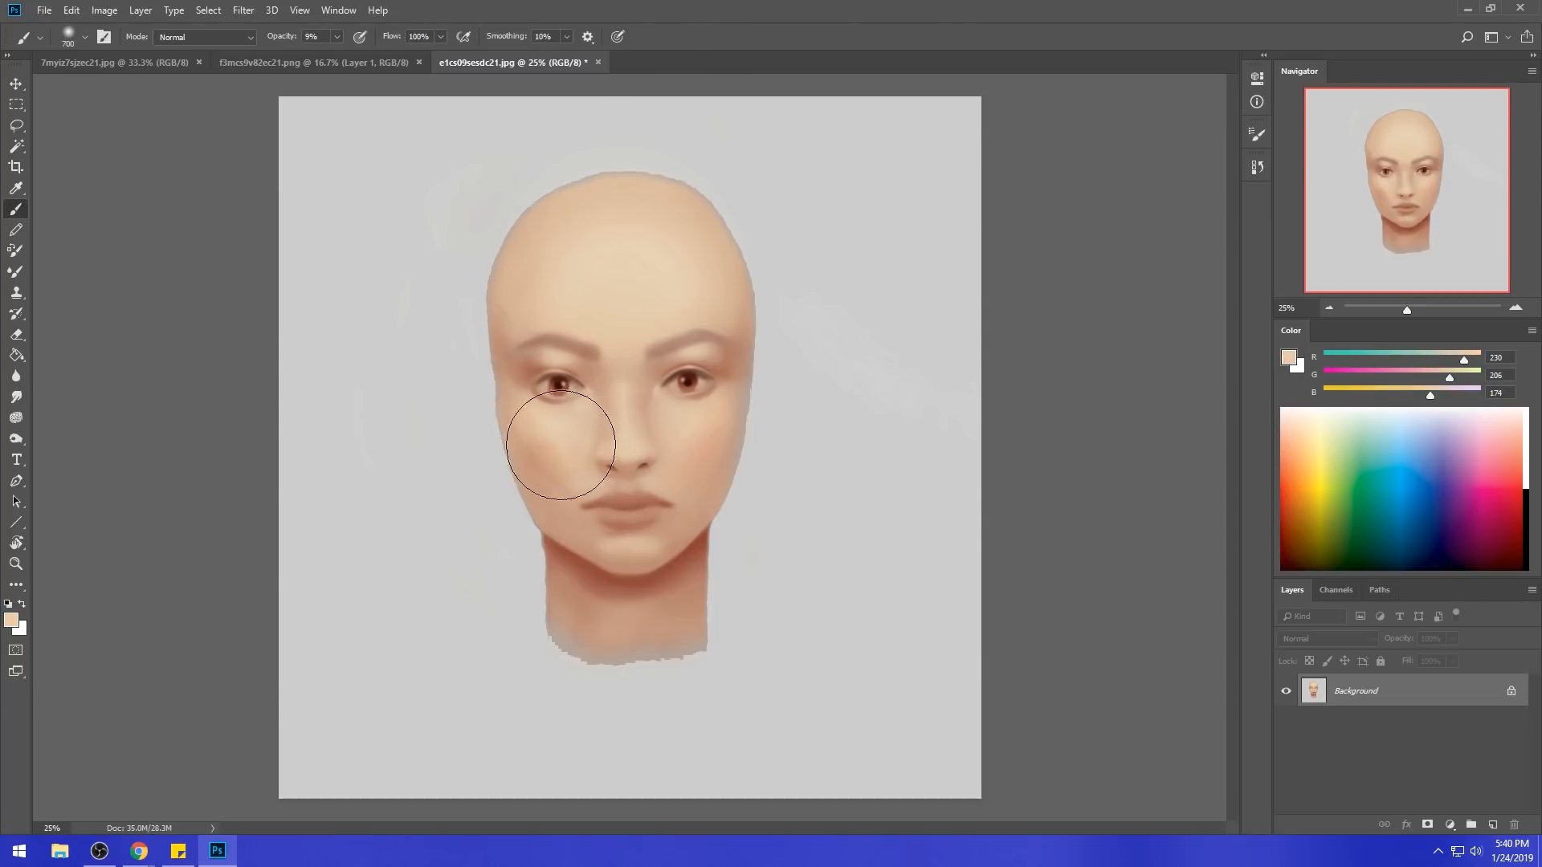
{"action": "left_click", "coordinate": [11, 420]}
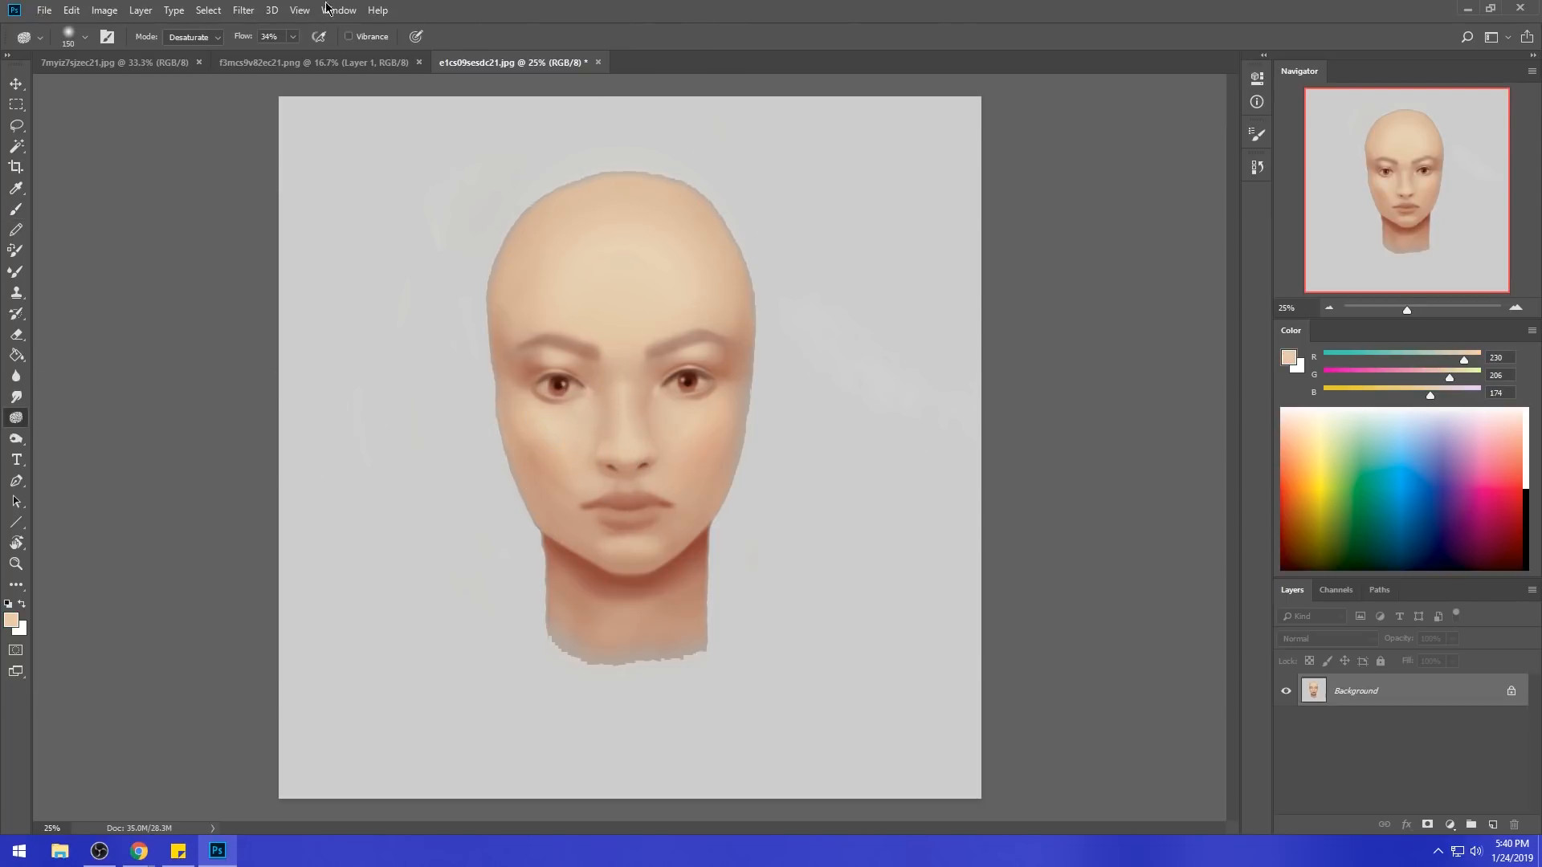
{"action": "key", "text": "bracketright"}
{"action": "key", "text": "bracketright"}
{"action": "key", "text": "bracketright"}
{"action": "key", "text": "bracketright"}
{"action": "key", "text": "bracketright"}
{"action": "key", "text": "bracketright"}
{"action": "key", "text": "bracketright"}
{"action": "key", "text": "bracketleft"}
{"action": "key", "text": "bracketleft"}
{"action": "key", "text": "bracketleft"}
{"action": "key", "text": "bracketleft"}
{"action": "key", "text": "b"}
{"action": "left_click", "coordinate": [695, 379], "text": "alt"}
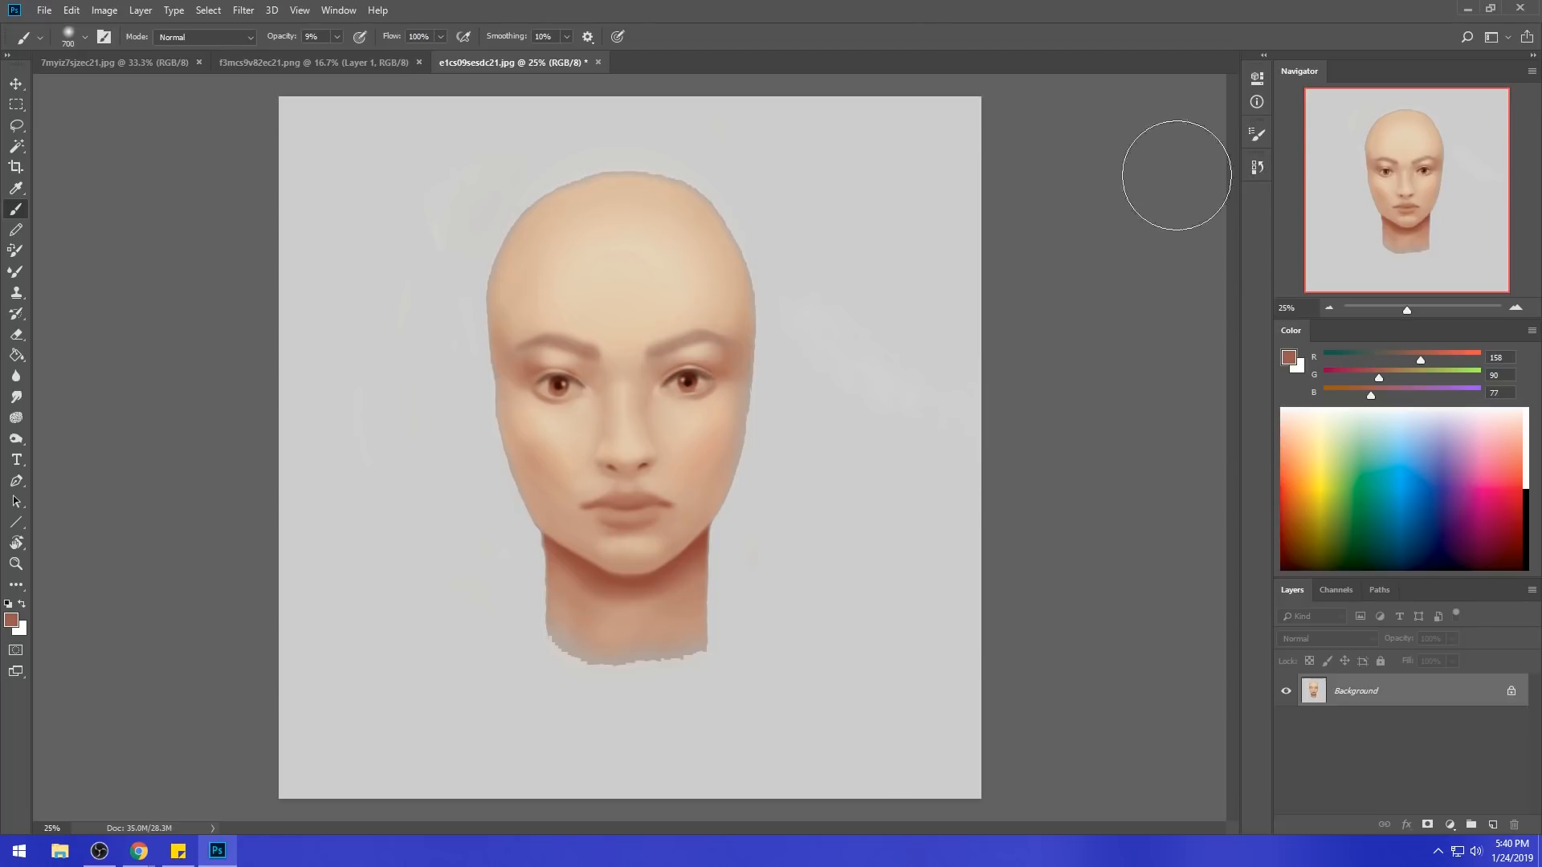
- Select the gray background with the Magic Wand and lighten it using Hue/Saturation with Lightness +33
{"action": "left_click", "coordinate": [17, 147]}
{"action": "left_click", "coordinate": [905, 475]}
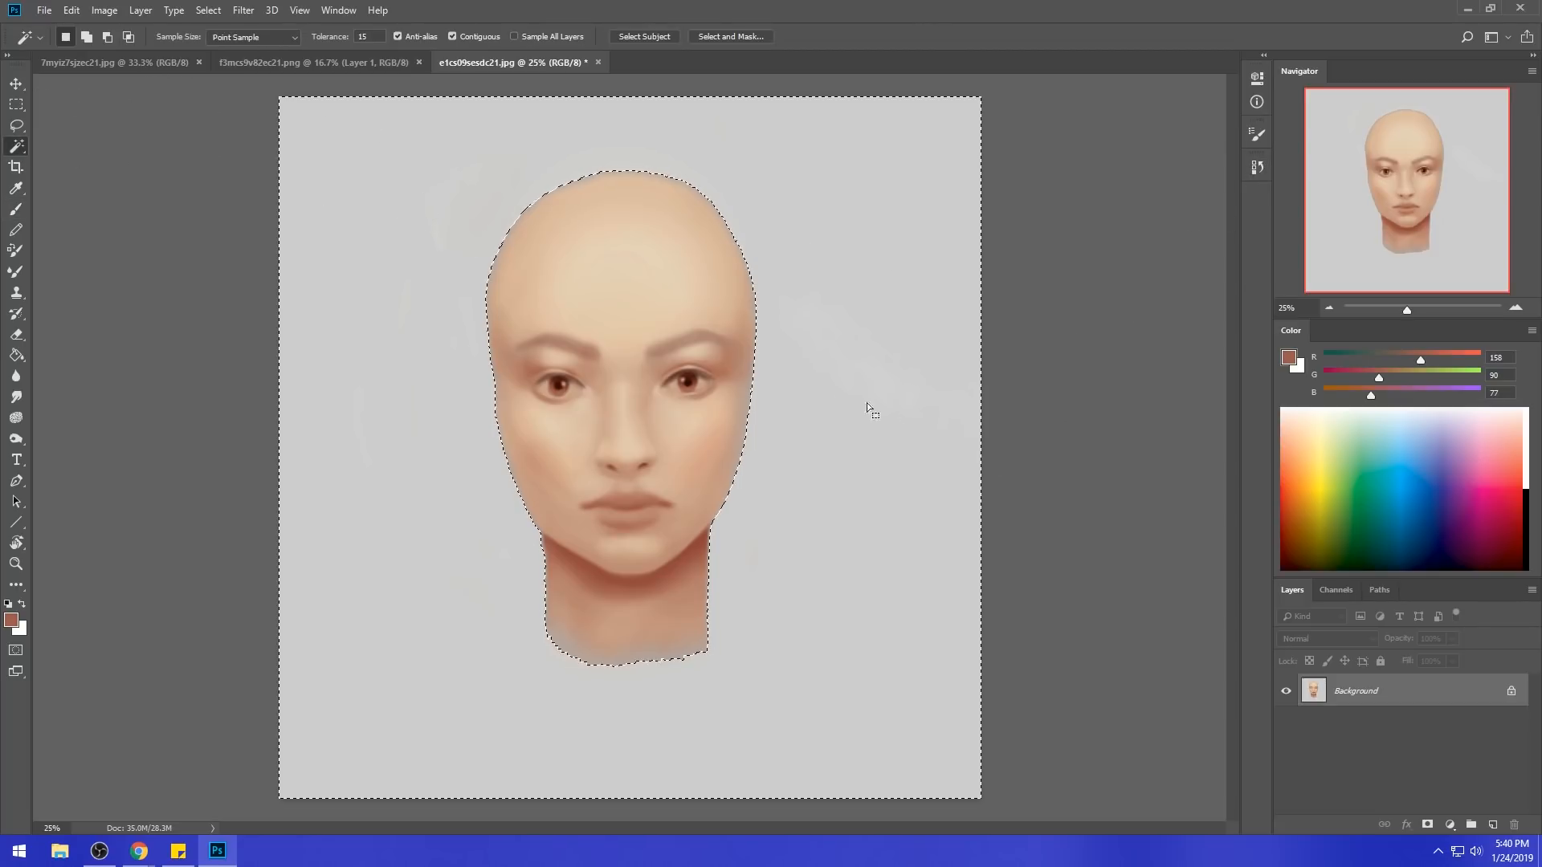
{"action": "key", "text": "ctrl+d"}
{"action": "key", "text": "i"}
{"action": "key", "text": "ctrl+u"}
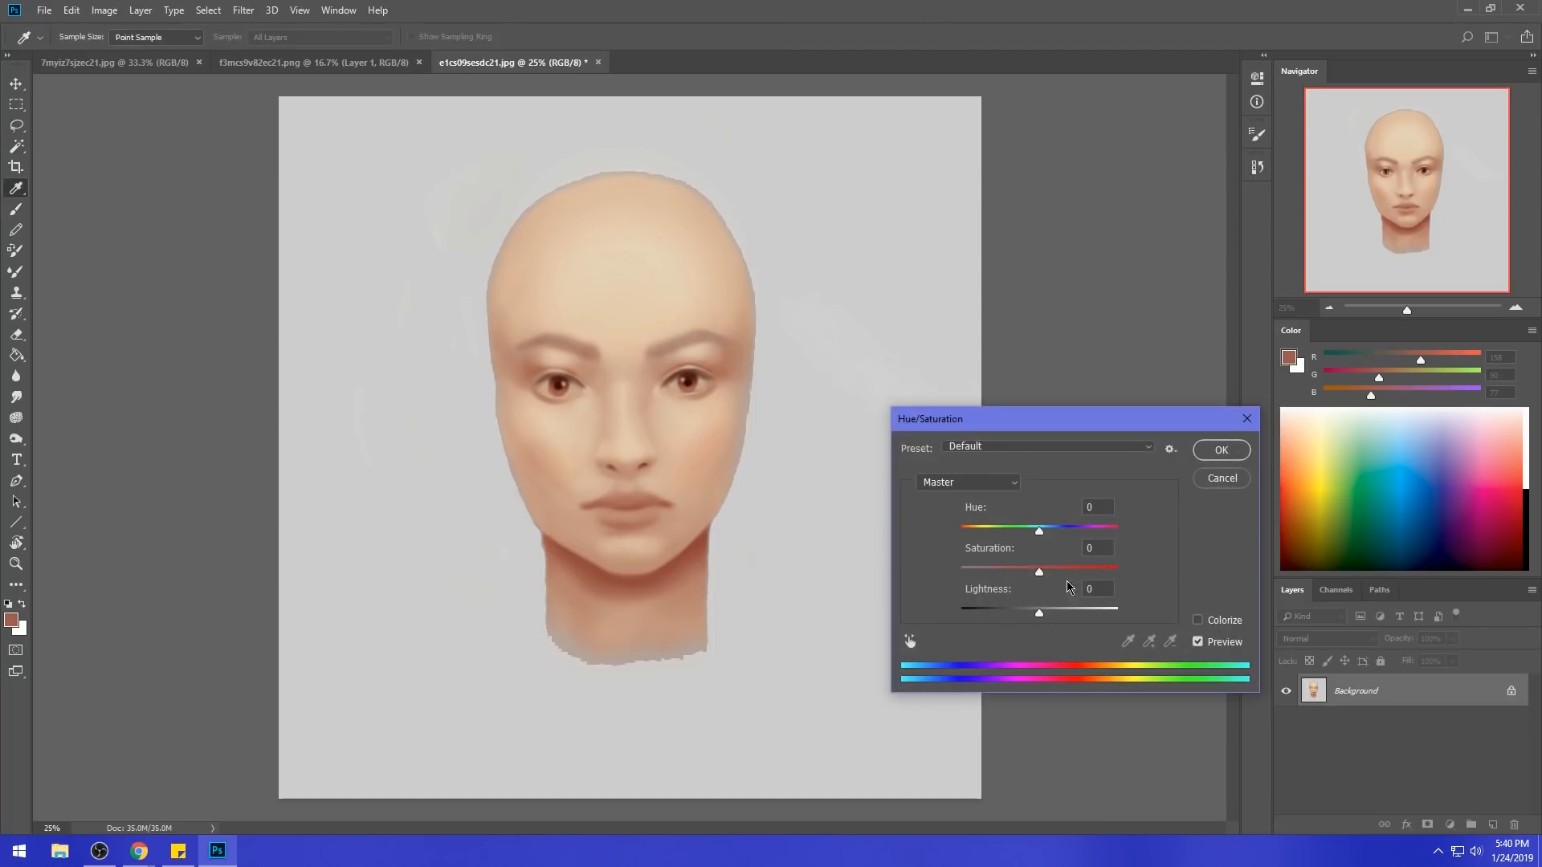
{"action": "left_click_drag", "start_coordinate": [1039, 613], "coordinate": [1063, 617]}
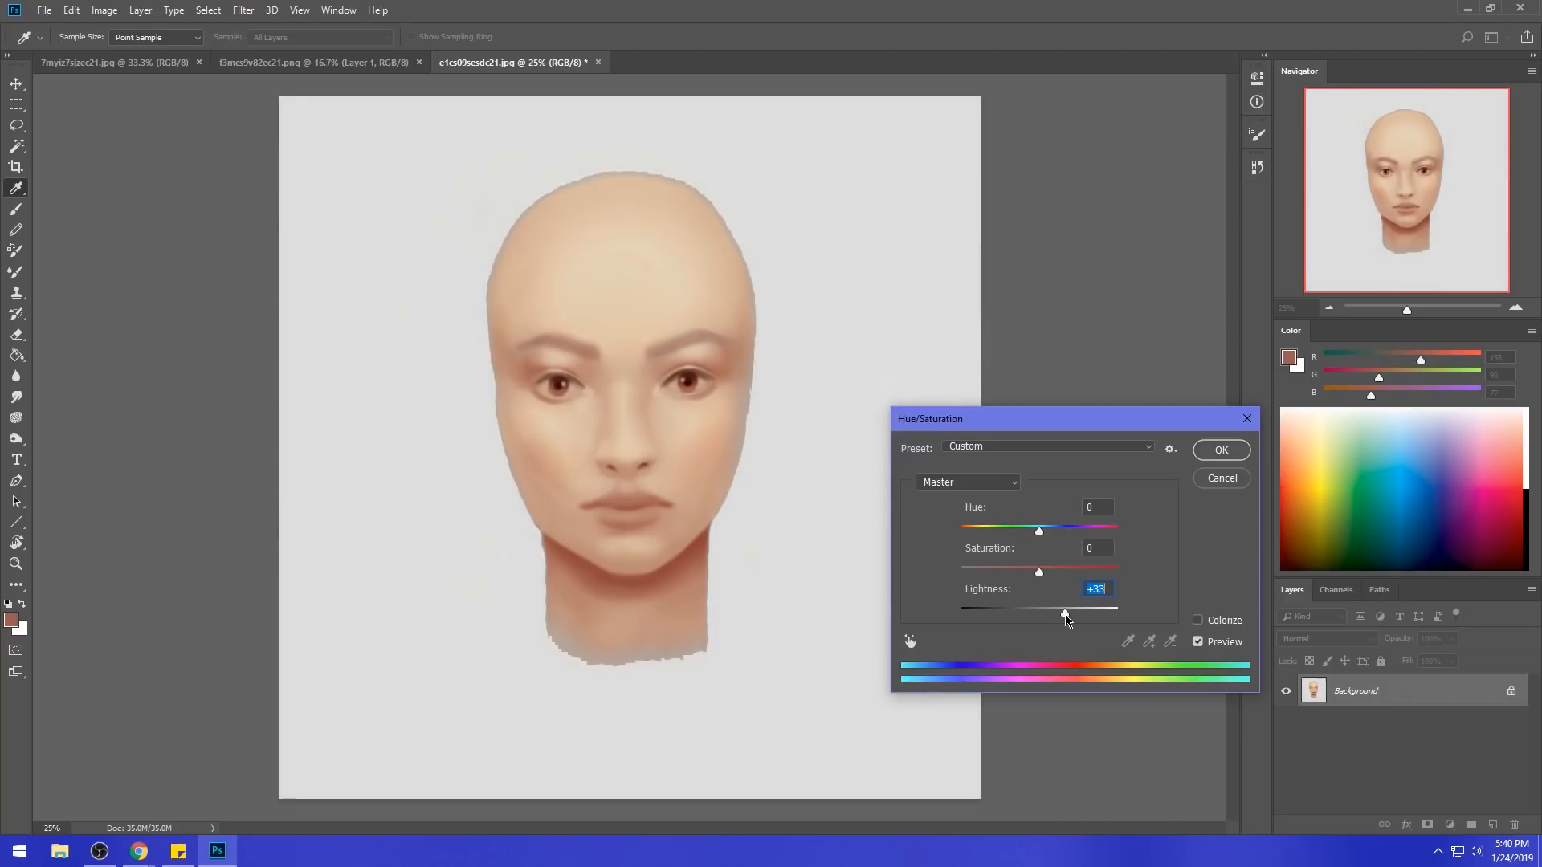
{"action": "left_click", "coordinate": [1221, 450]}
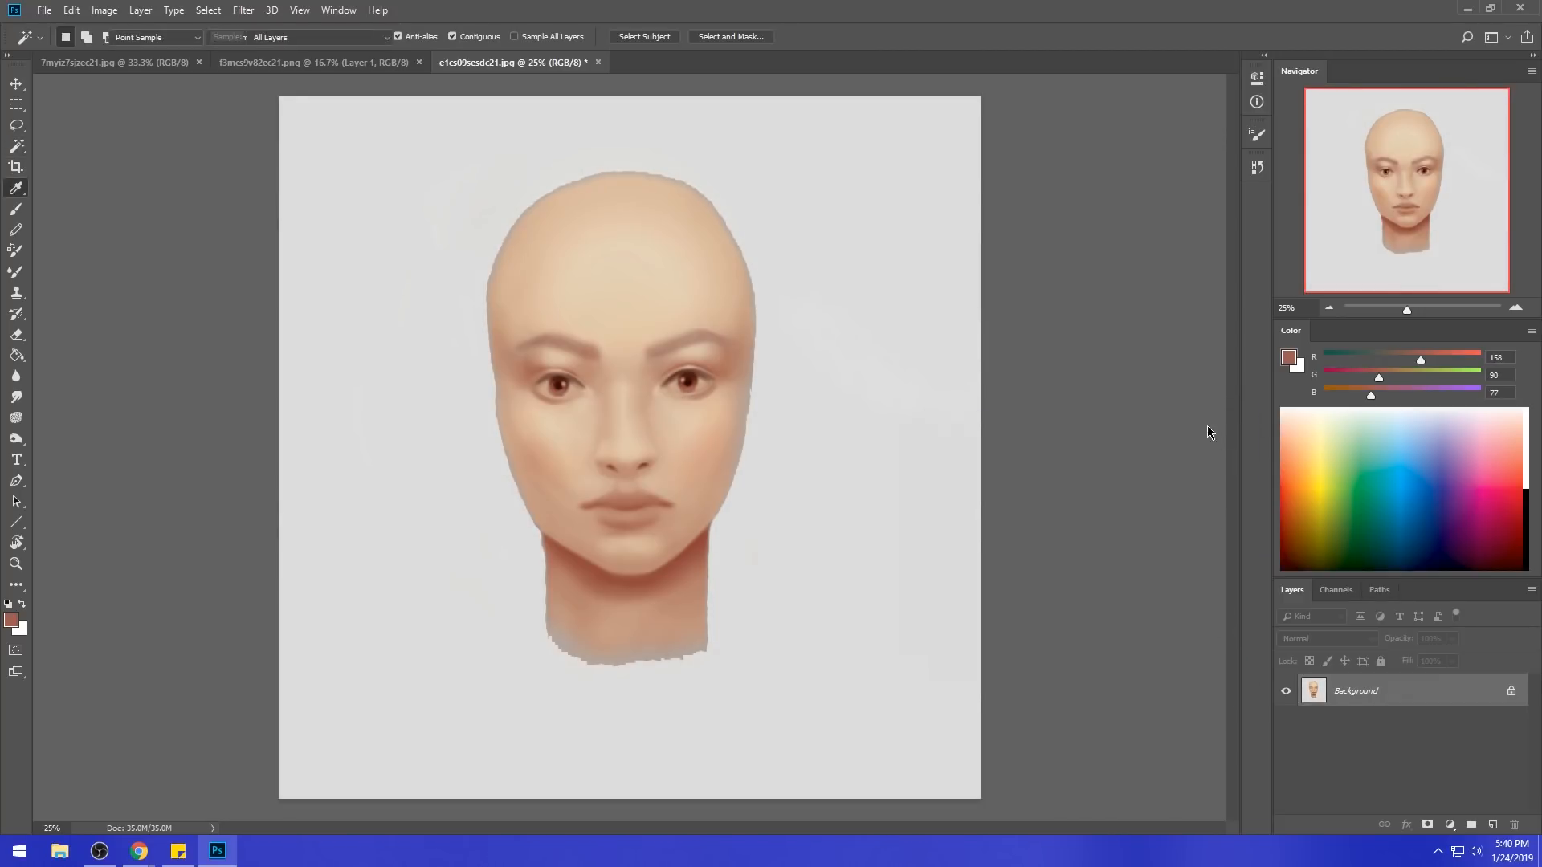
- Invert the selection to the head, apply Hue/Saturation with Hue -1 and Saturation -3, and deselect
{"action": "key", "text": "ctrl+u"}
{"action": "left_click", "coordinate": [1221, 478]}
{"action": "right_click", "coordinate": [771, 441]}
{"action": "left_click", "coordinate": [854, 457]}
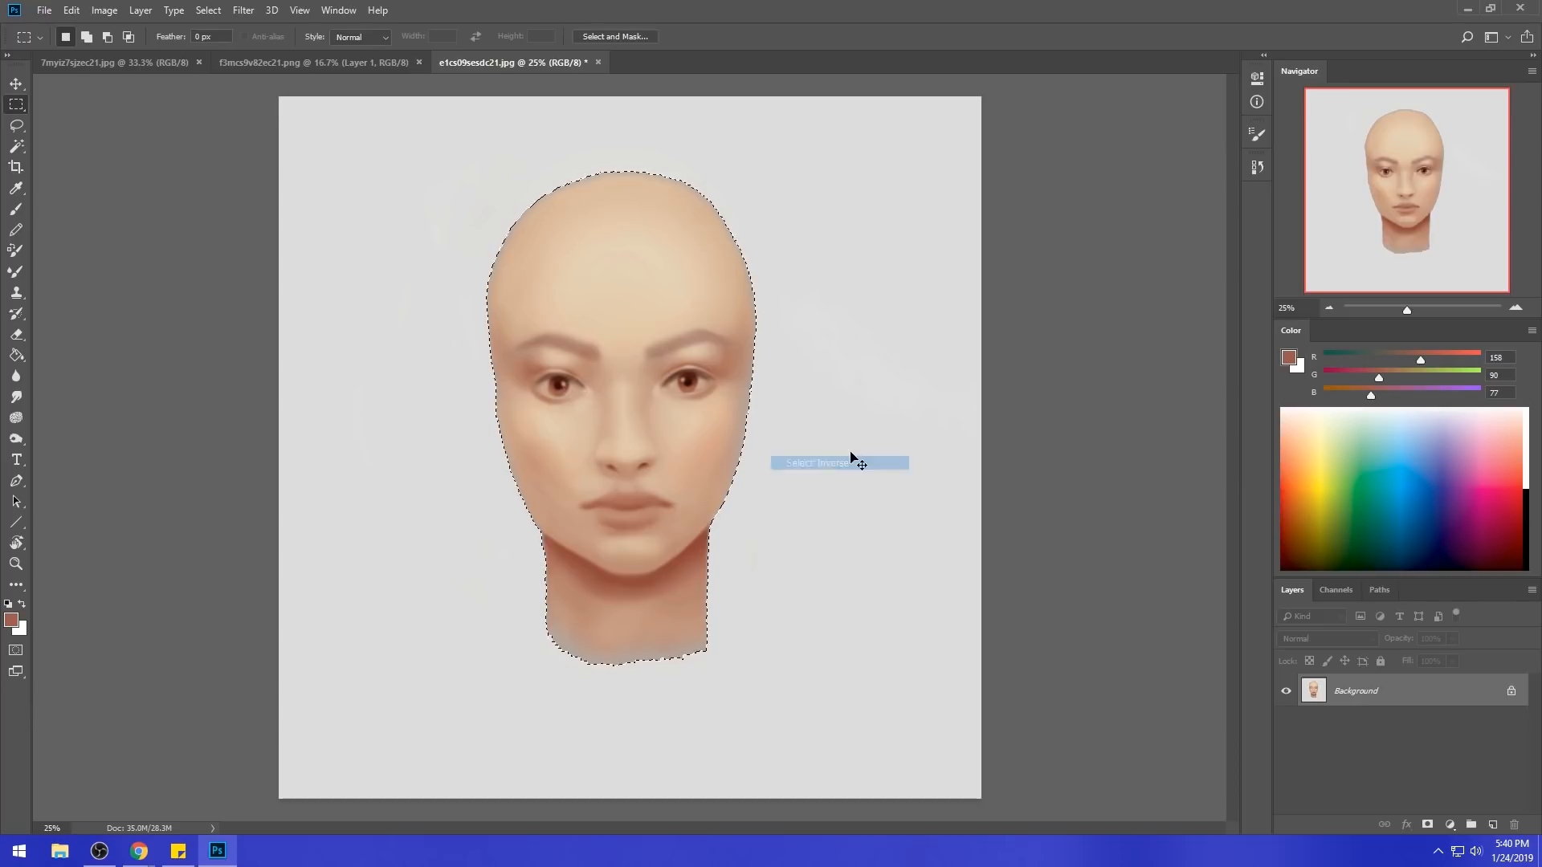
{"action": "key", "text": "ctrl+u"}
{"action": "left_click_drag", "start_coordinate": [1039, 530], "coordinate": [1036, 575]}
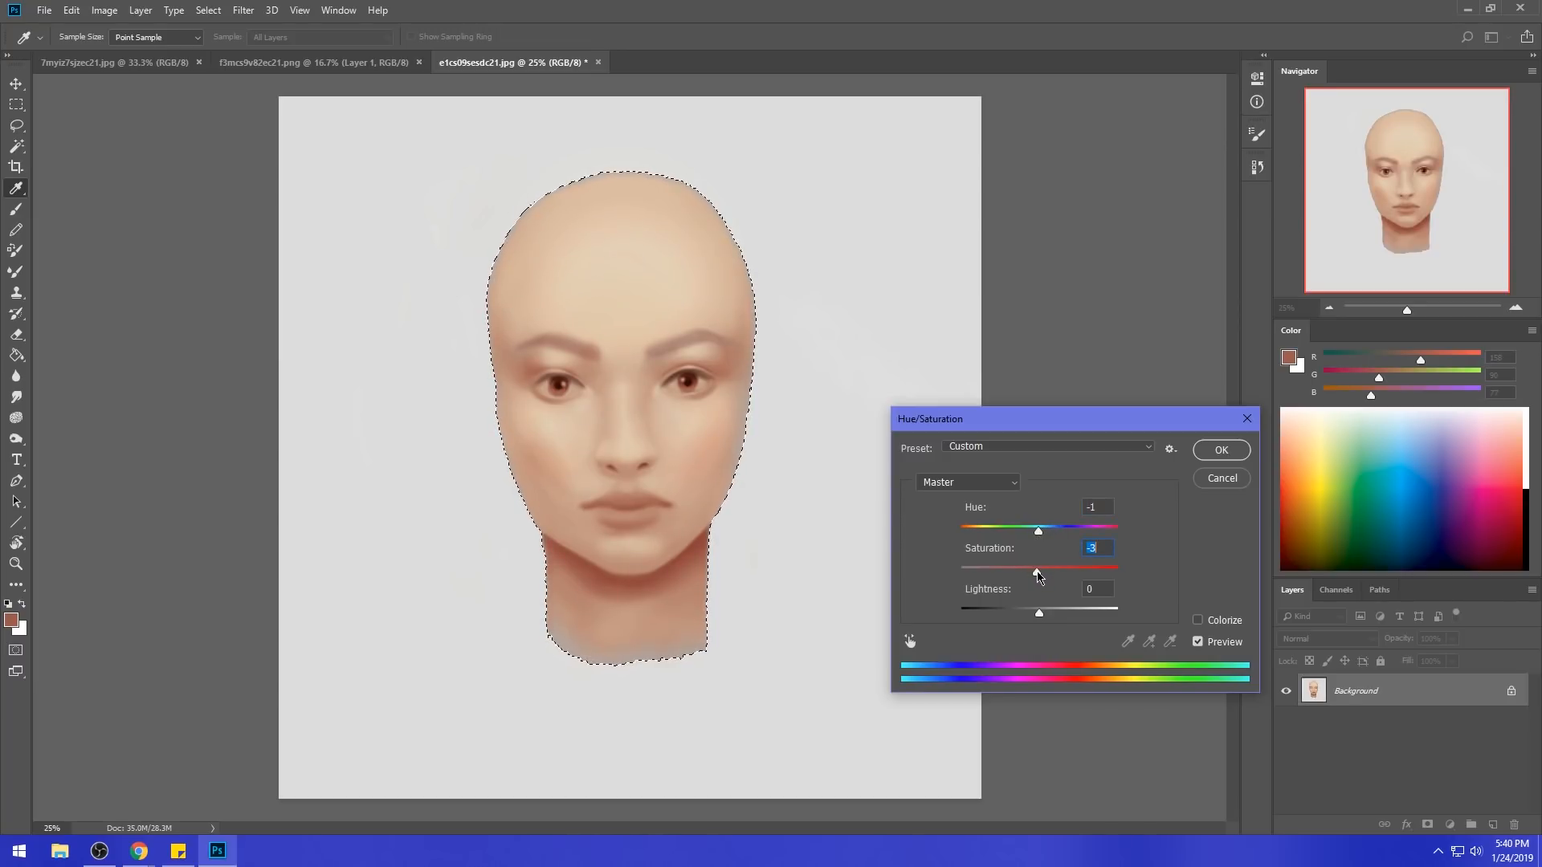
{"action": "left_click", "coordinate": [1197, 445]}
{"action": "key", "text": "m"}
{"action": "key", "text": "ctrl+d"}
- Lasso the center of the forehead and apply Hue/Saturation with Hue -3, Saturation -15 and Lightness +15
{"action": "key", "text": "l"}
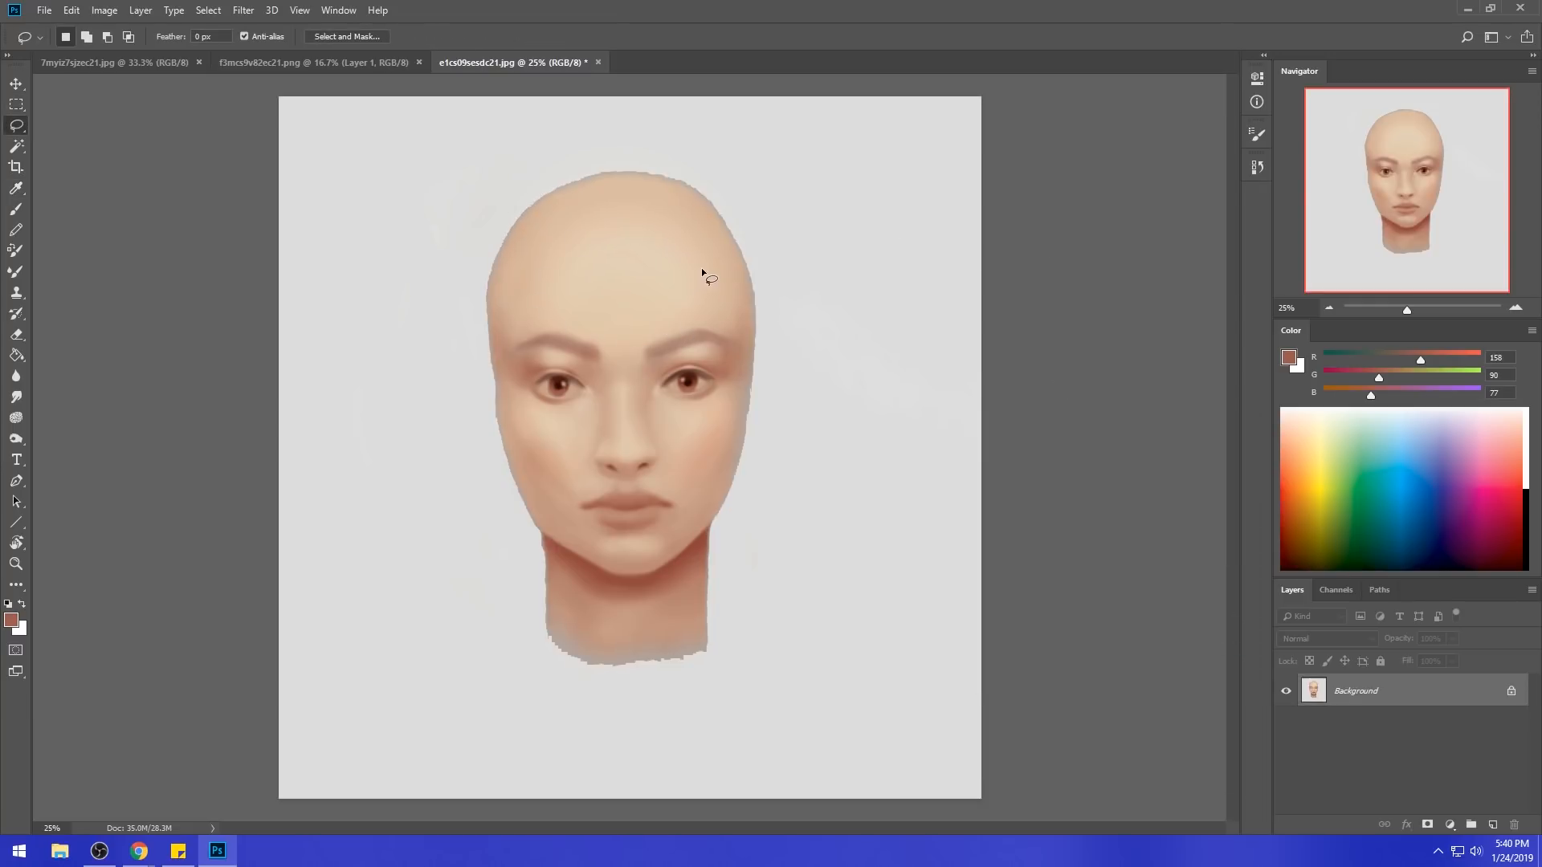
{"action": "left_click_drag", "start_coordinate": [646, 347], "coordinate": [706, 273]}
{"action": "key", "text": "ctrl+u"}
{"action": "left_click_drag", "start_coordinate": [1039, 533], "coordinate": [1043, 535]}
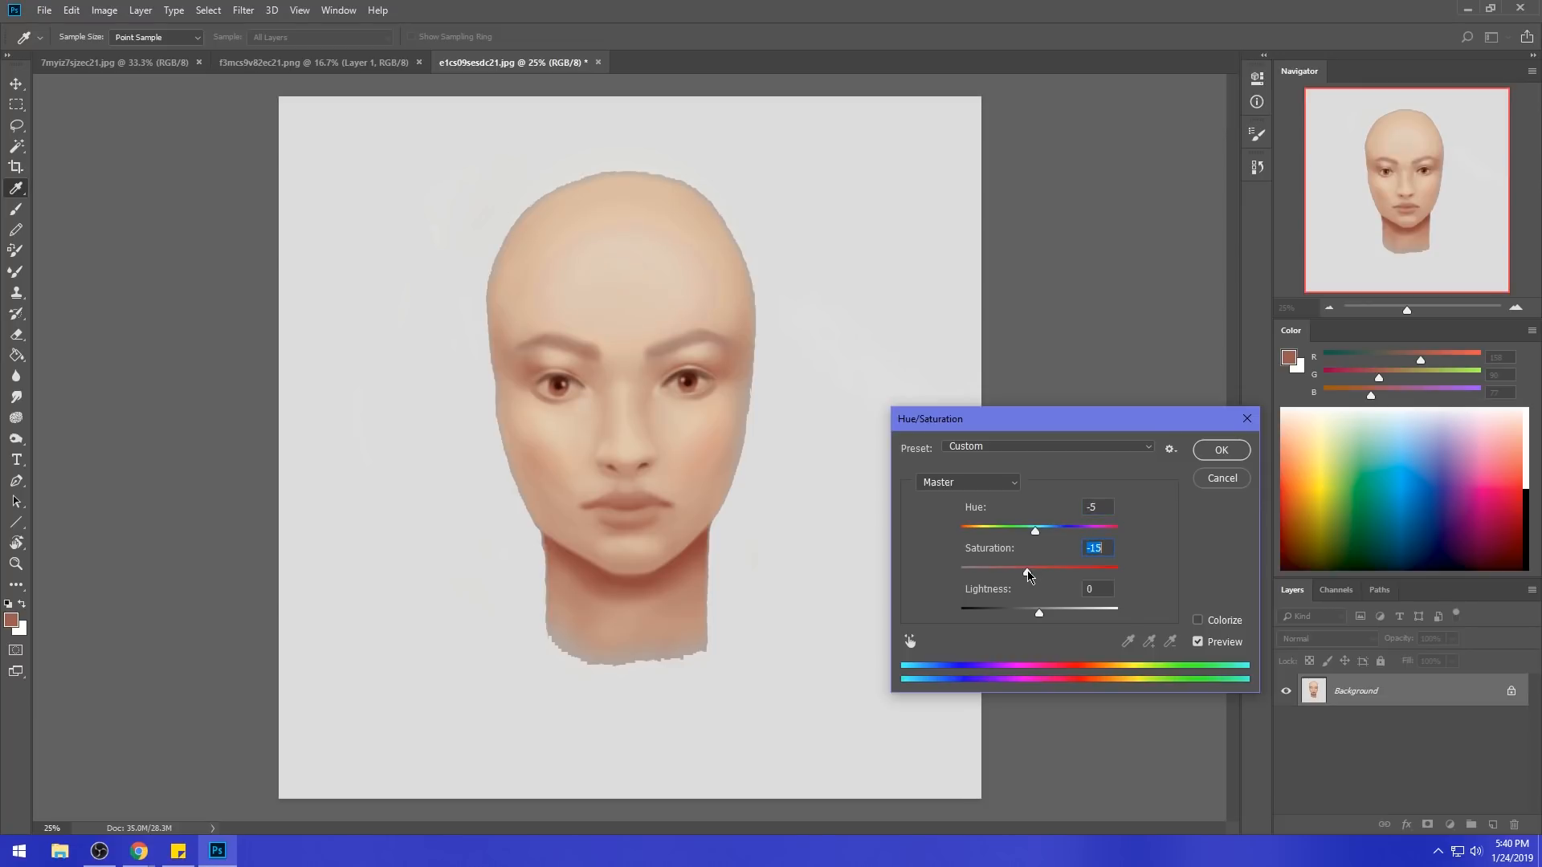
{"action": "left_click_drag", "start_coordinate": [1039, 620], "coordinate": [1050, 619]}
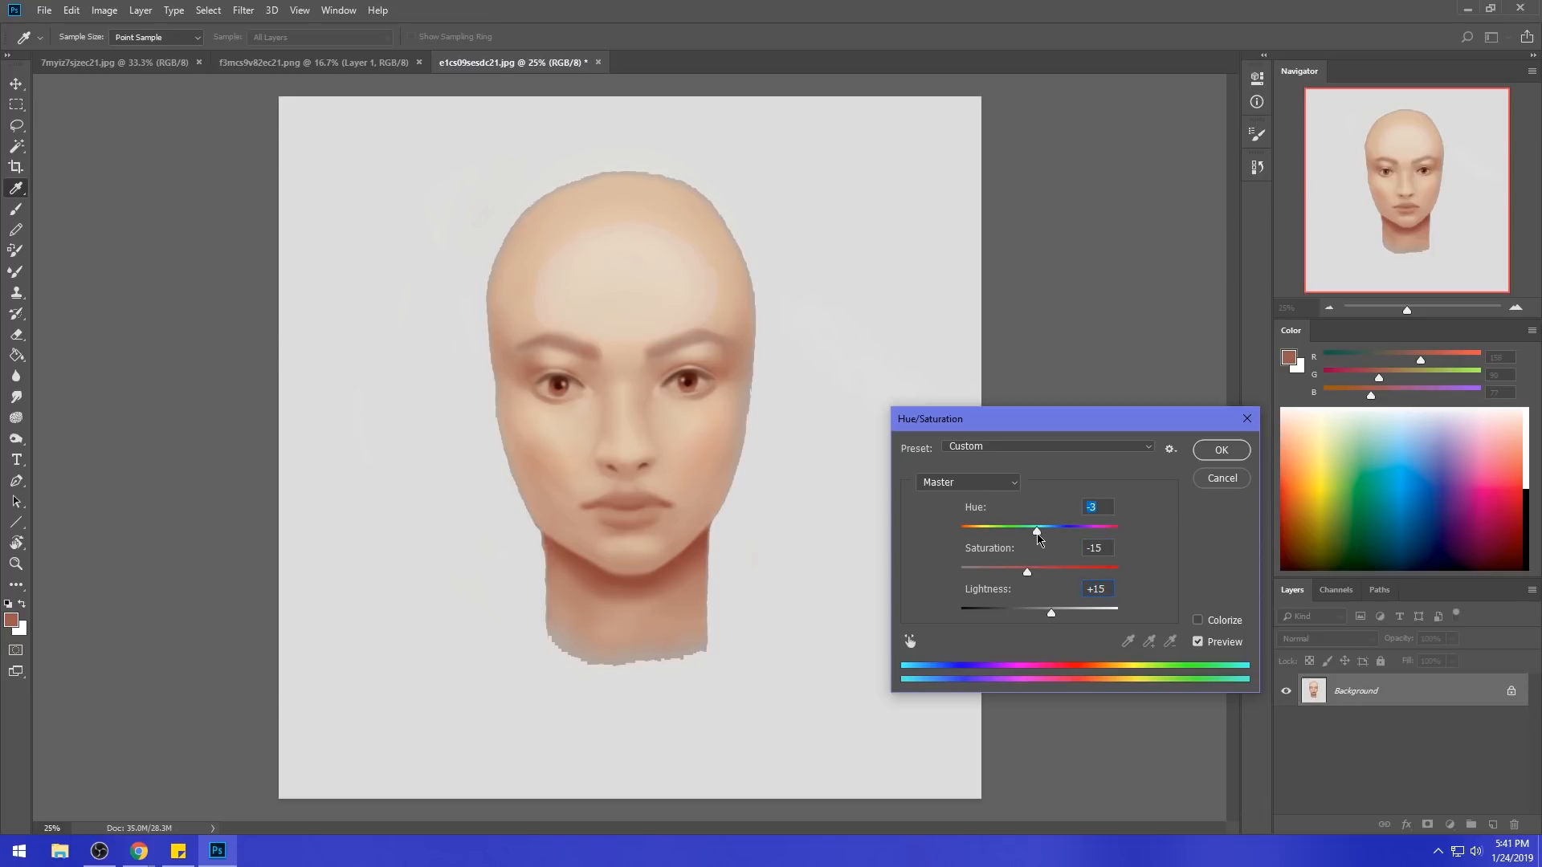
{"action": "left_click_drag", "start_coordinate": [1031, 579], "coordinate": [1040, 534]}
{"action": "left_click", "coordinate": [1209, 455]}
{"action": "key", "text": "m"}
{"action": "right_click", "coordinate": [651, 387]}
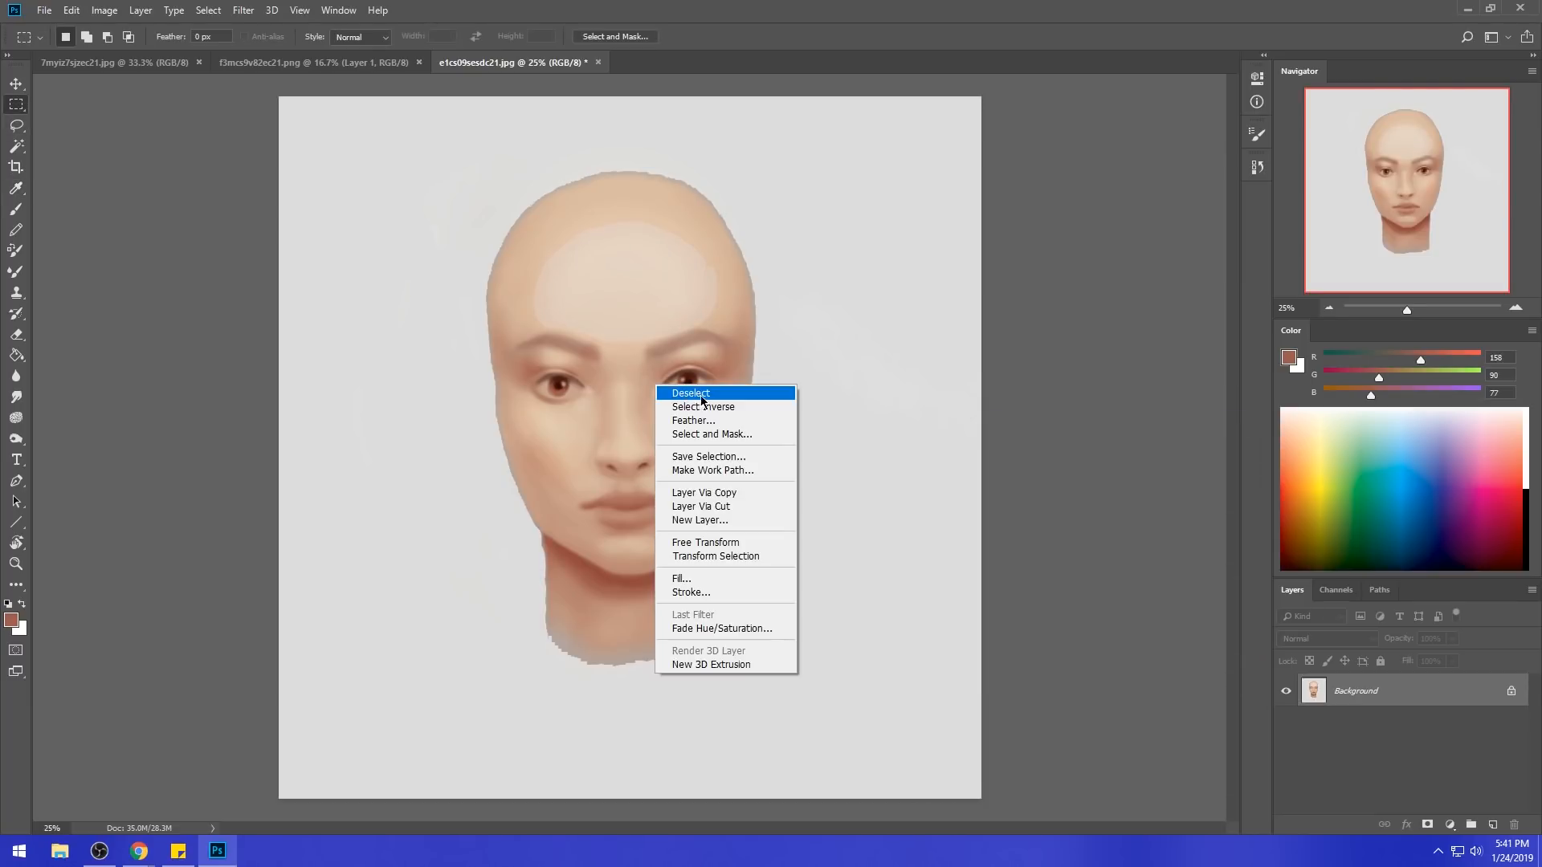
{"action": "key", "text": "Escape"}
- Choose the 80 px brush from Istebrak's Dry-Oil Brushes, enlarge it to 300 px and sample the upper forehead skin
{"action": "key", "text": "b"}
{"action": "left_click", "coordinate": [652, 287], "text": "alt"}
{"action": "right_click", "coordinate": [697, 241]}
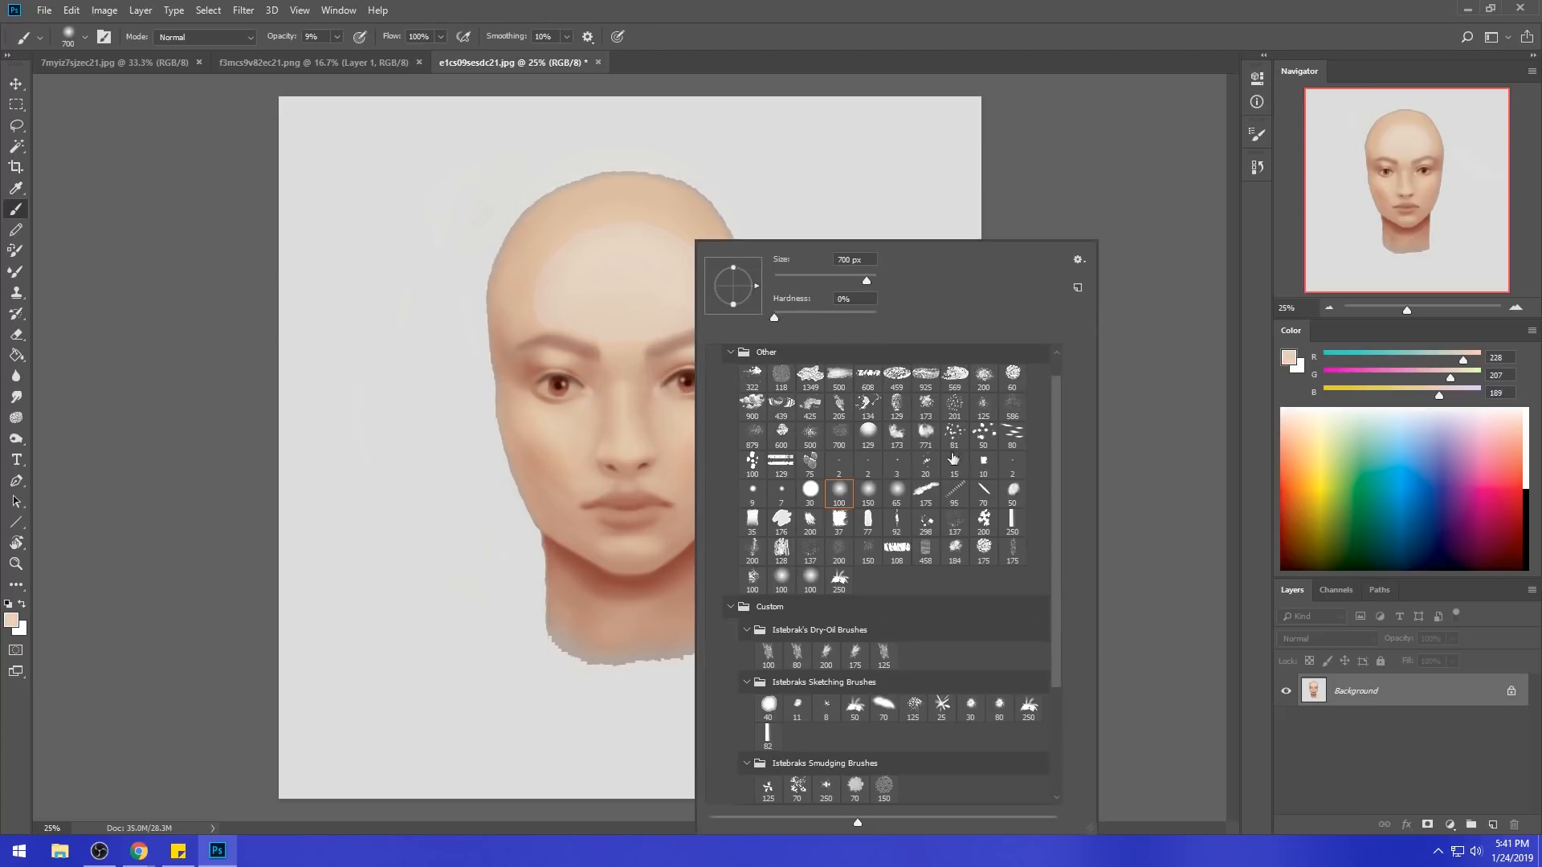
{"action": "double_click", "coordinate": [799, 652]}
{"action": "key", "text": "bracketright"}
{"action": "key", "text": "bracketright"}
{"action": "key", "text": "bracketright"}
{"action": "key", "text": "bracketright"}
{"action": "left_click", "coordinate": [664, 212], "text": "alt"}
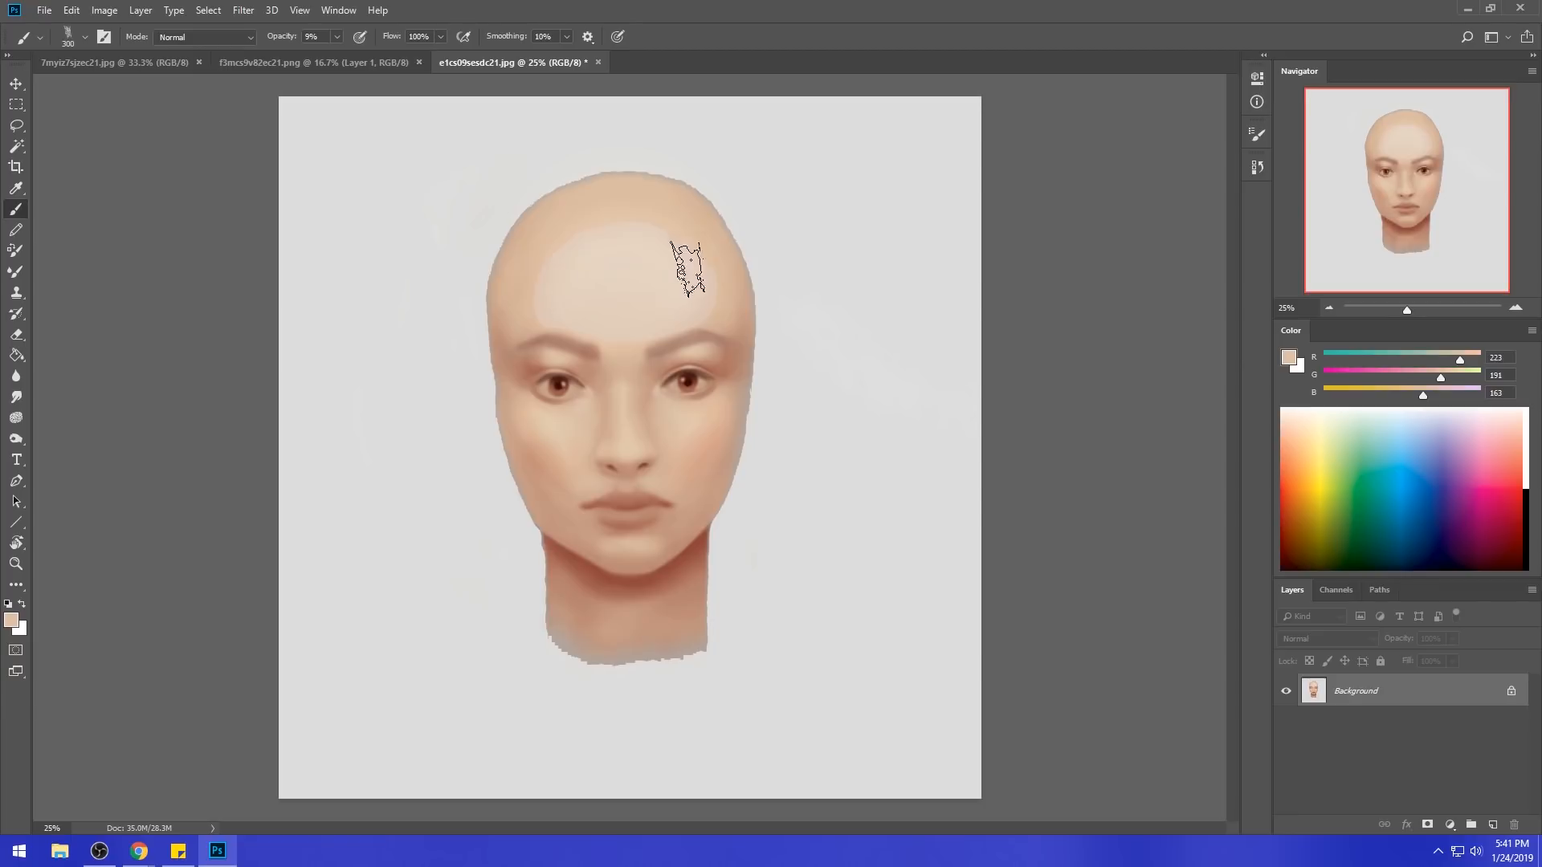
- Blend the hard edge of the forehead highlight with sampled skin tones at 40% brush opacity
{"action": "left_click", "coordinate": [338, 37]}
{"action": "left_click_drag", "start_coordinate": [337, 55], "coordinate": [362, 55]}
{"action": "left_click", "coordinate": [665, 210], "text": "alt"}
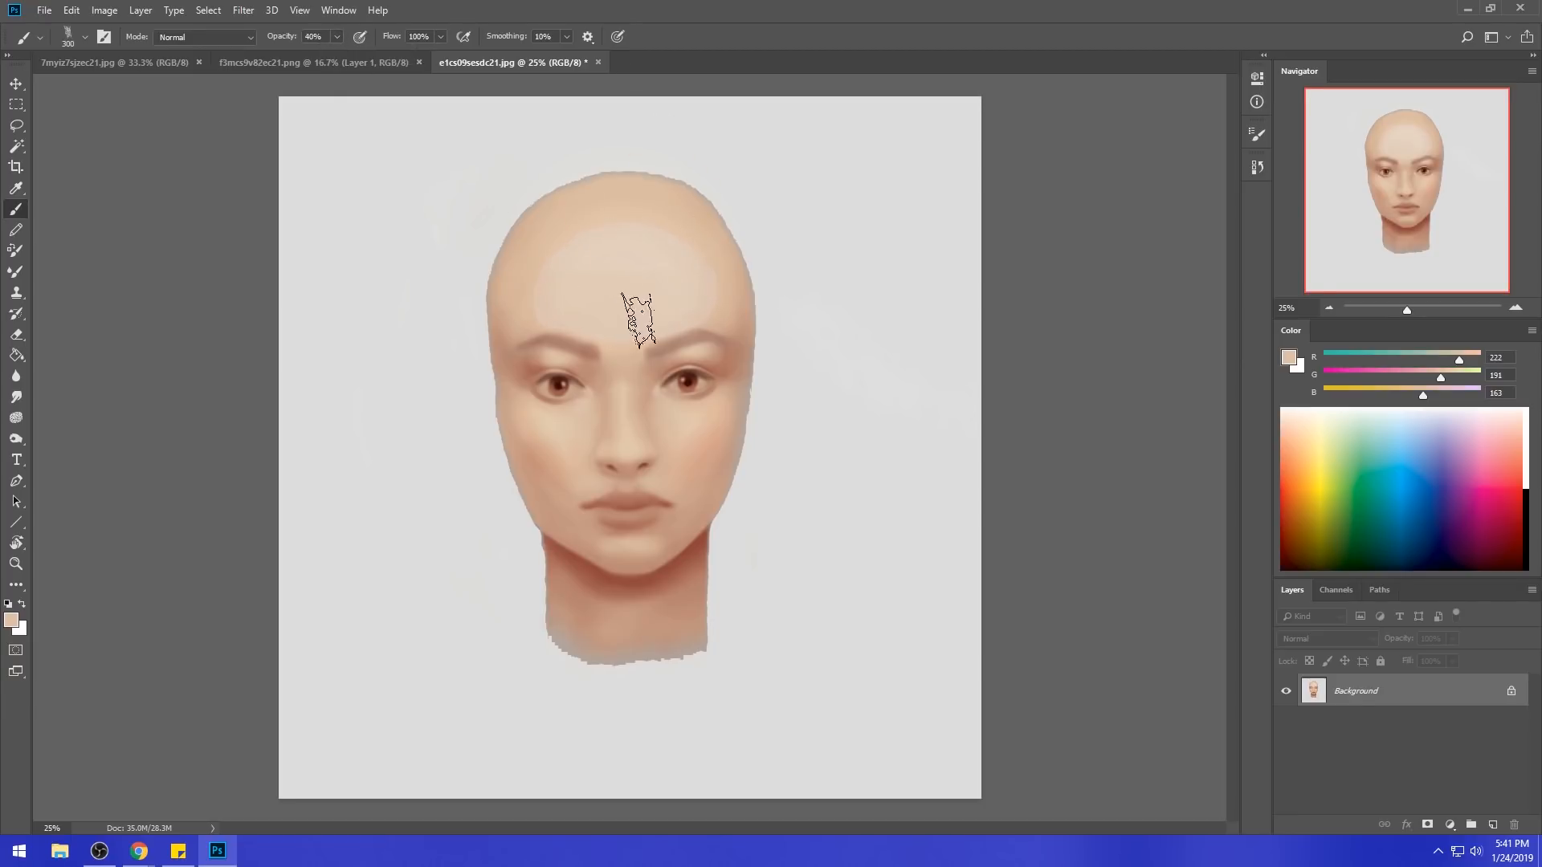
{"action": "left_click", "coordinate": [626, 293], "text": "alt"}
{"action": "key", "text": "bracketleft"}
{"action": "key", "text": "bracketleft"}
{"action": "key", "text": "bracketleft"}
{"action": "key", "text": "bracketleft"}
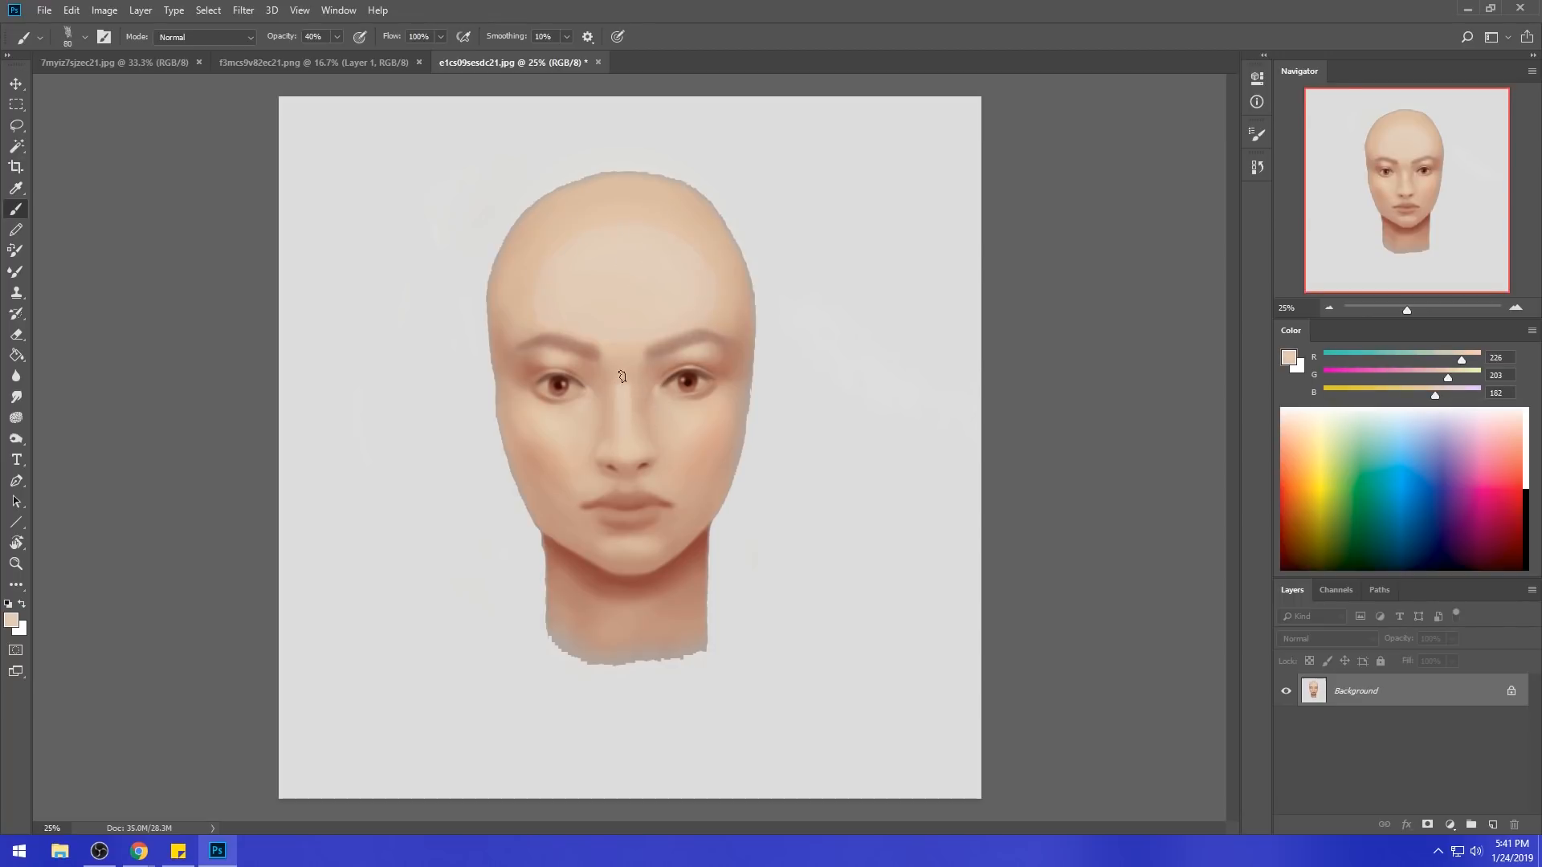
{"action": "key", "text": "bracketright"}
{"action": "key", "text": "bracketright"}
- Smooth the forehead highlight with the Smudge tool at 13% strength and select the whole canvas
{"action": "left_click", "coordinate": [16, 398]}
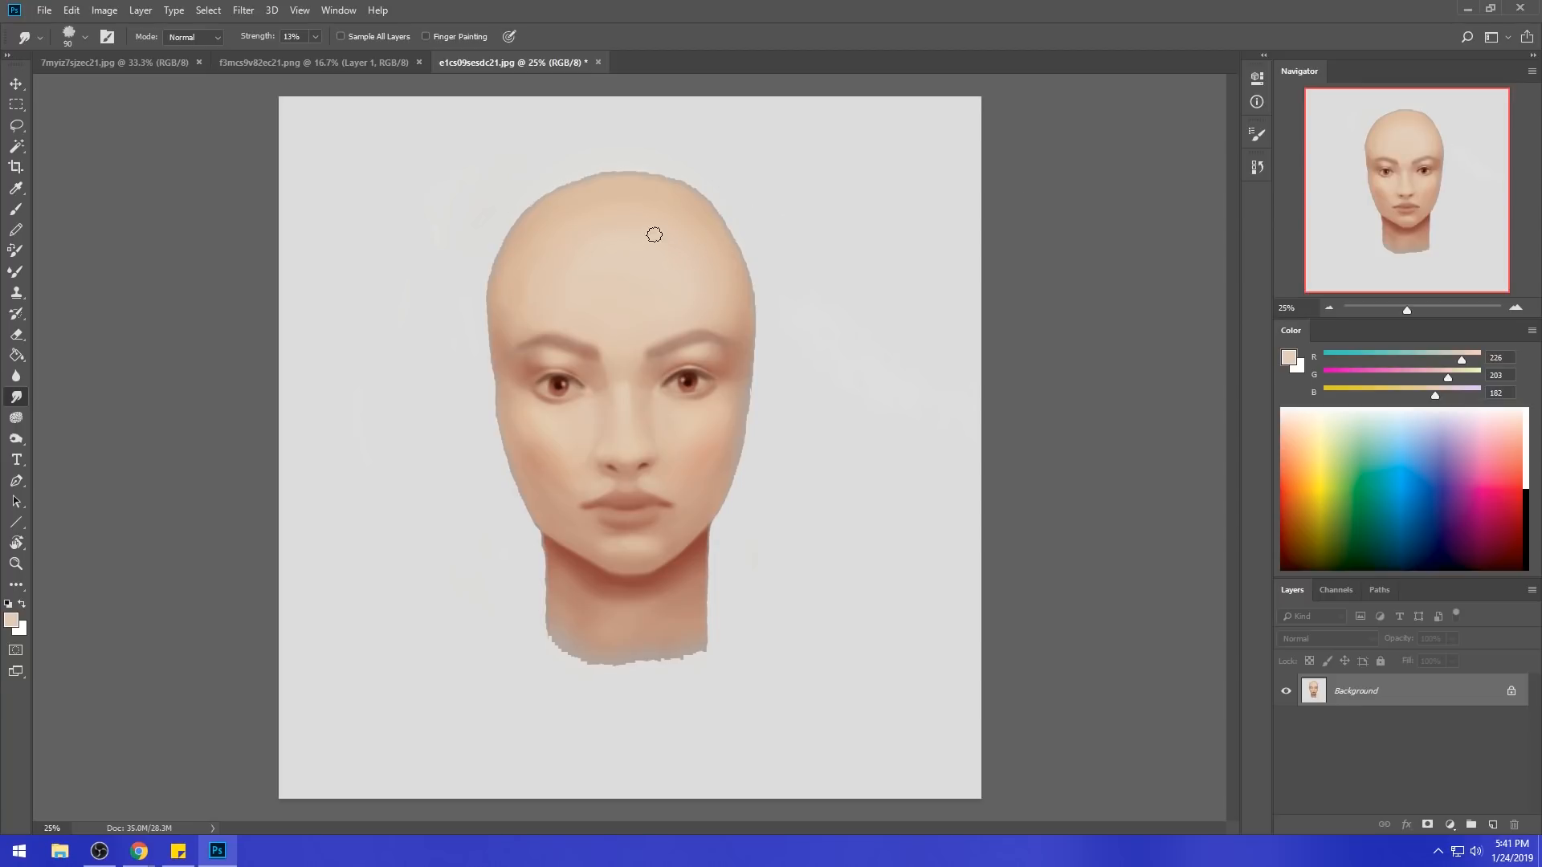
{"action": "key", "text": "ctrl+a"}
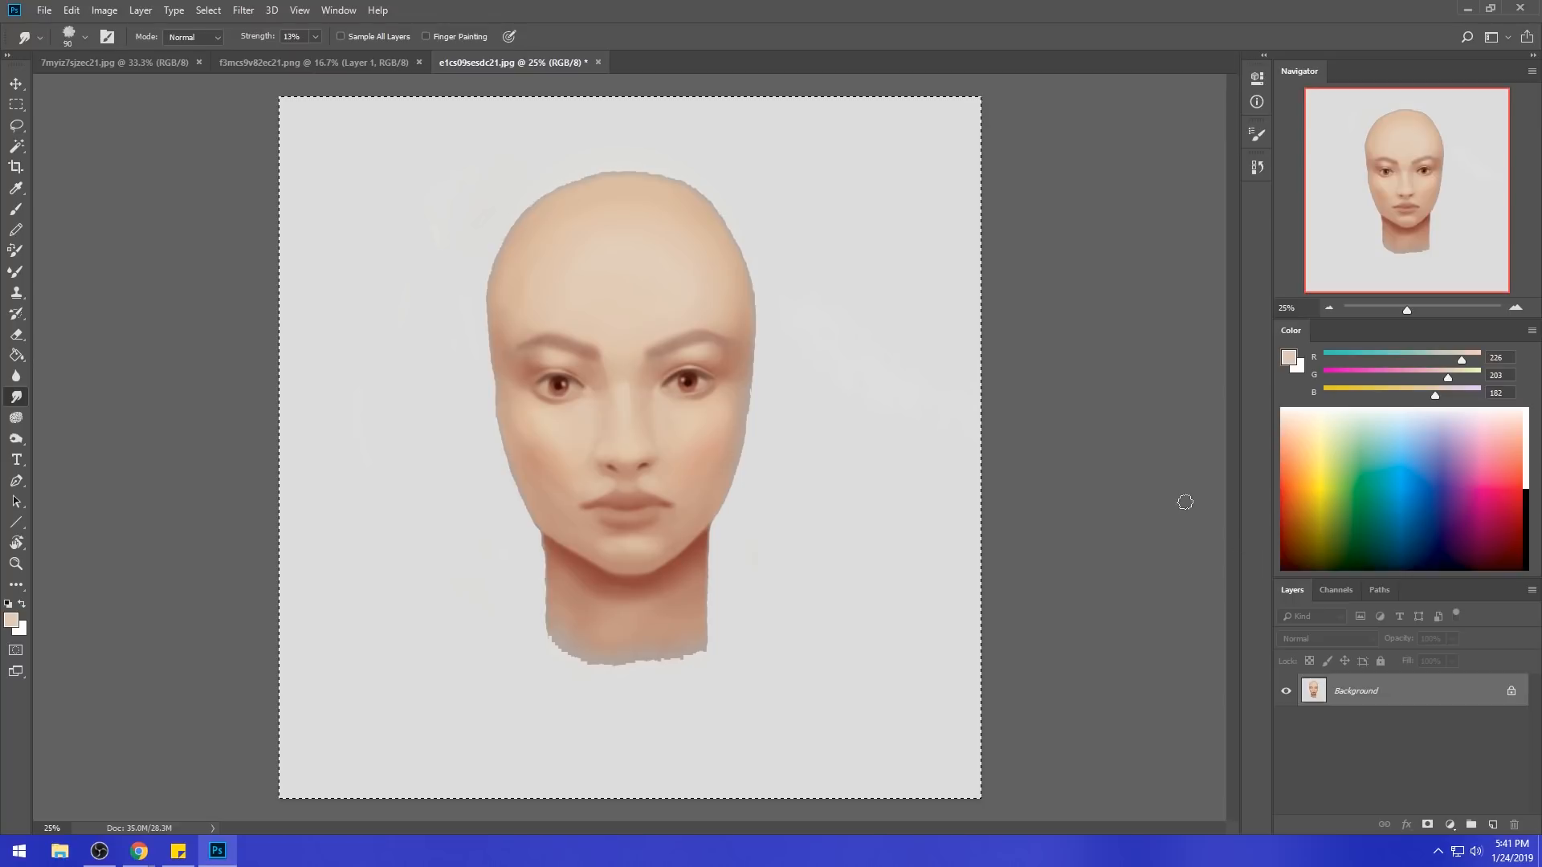
- Return the history to the original image state and paste the copied repaint over it as a new layer
{"action": "left_click", "coordinate": [1257, 167]}
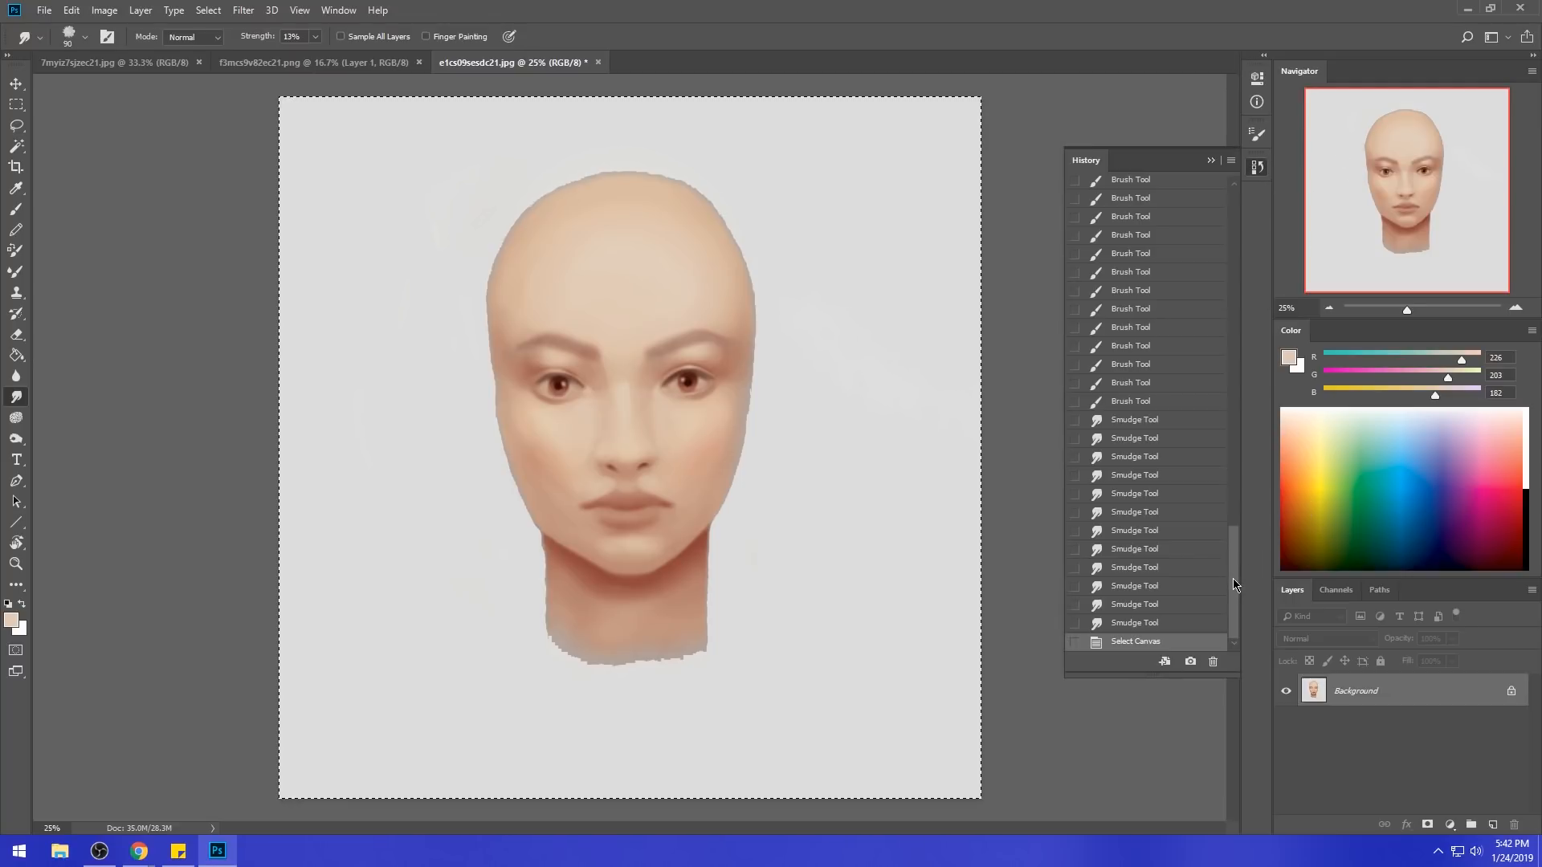
{"action": "left_click_drag", "start_coordinate": [1232, 578], "coordinate": [1154, 194]}
{"action": "left_click", "coordinate": [1154, 193]}
{"action": "left_click", "coordinate": [1211, 160]}
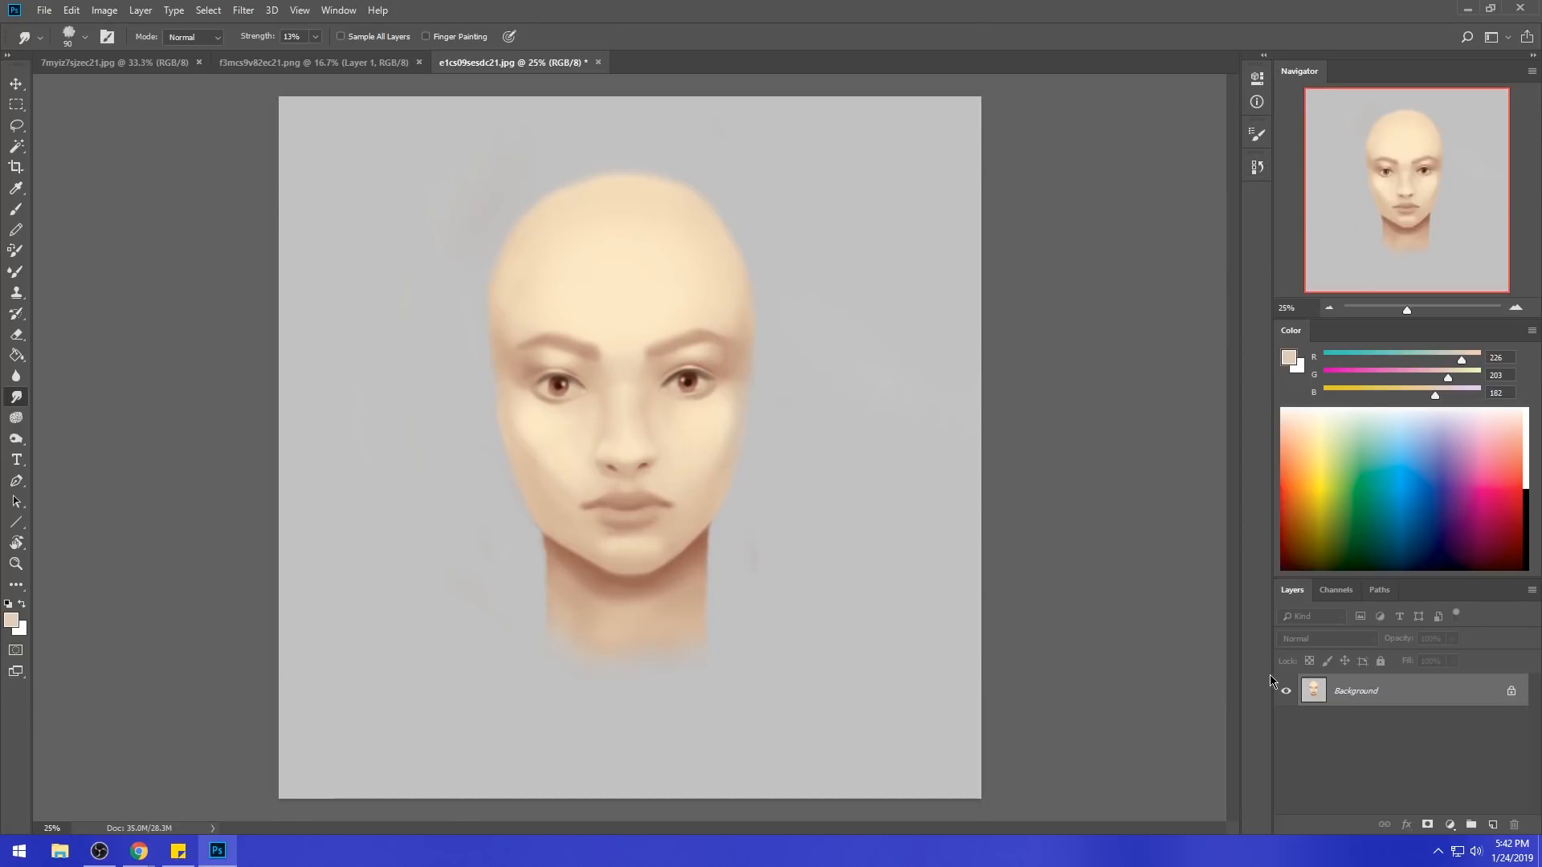
{"action": "key", "text": "ctrl+v"}
- Toggle the visibility of the pasted repaint layer repeatedly to compare it with the student's original head
{"action": "left_click", "coordinate": [1288, 694]}
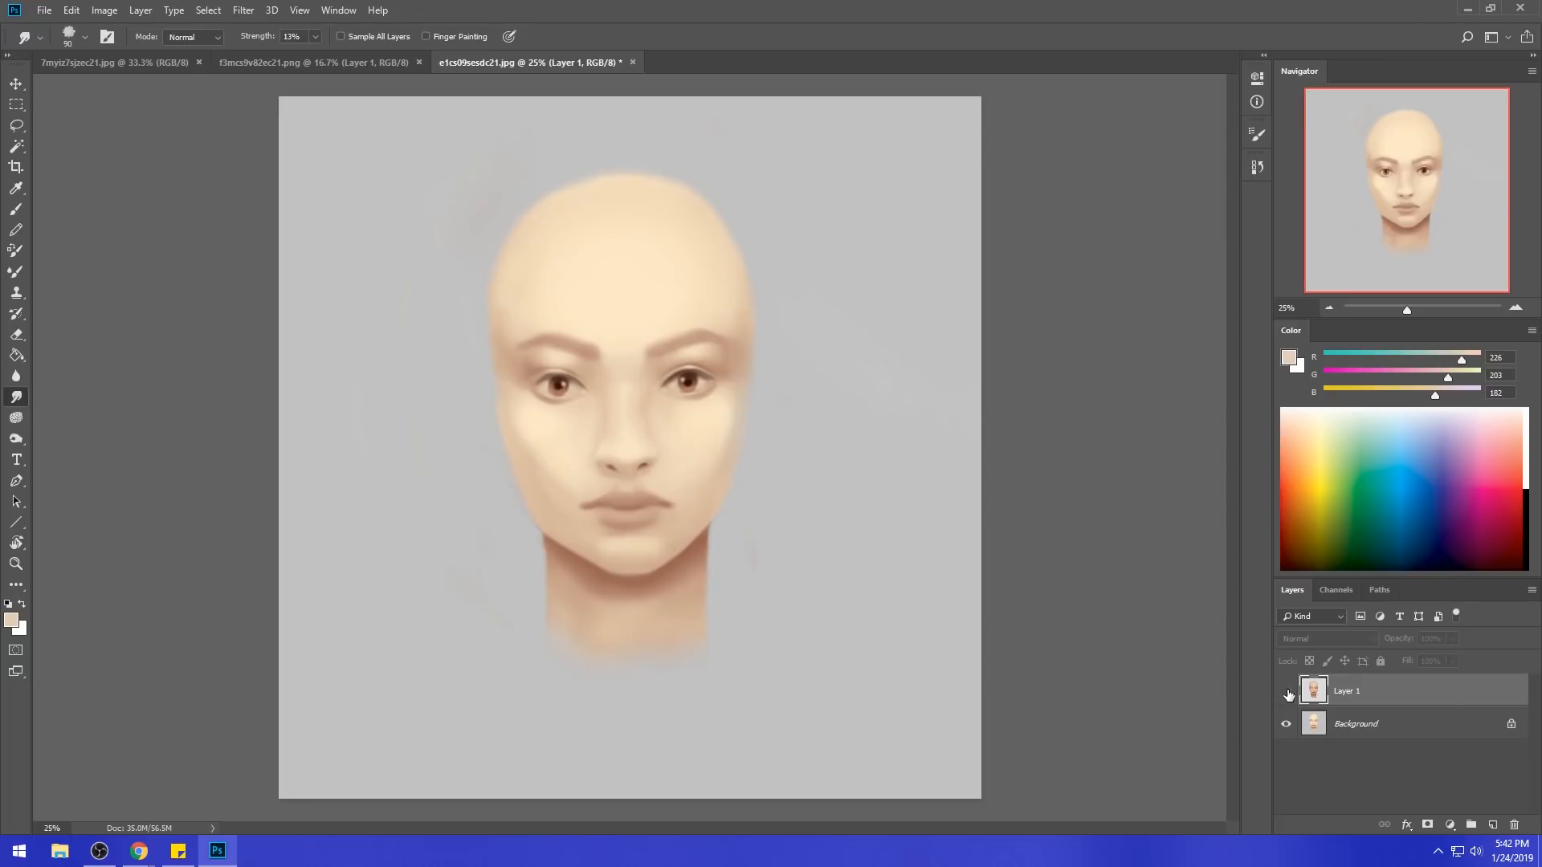
{"action": "left_click", "coordinate": [1287, 692]}
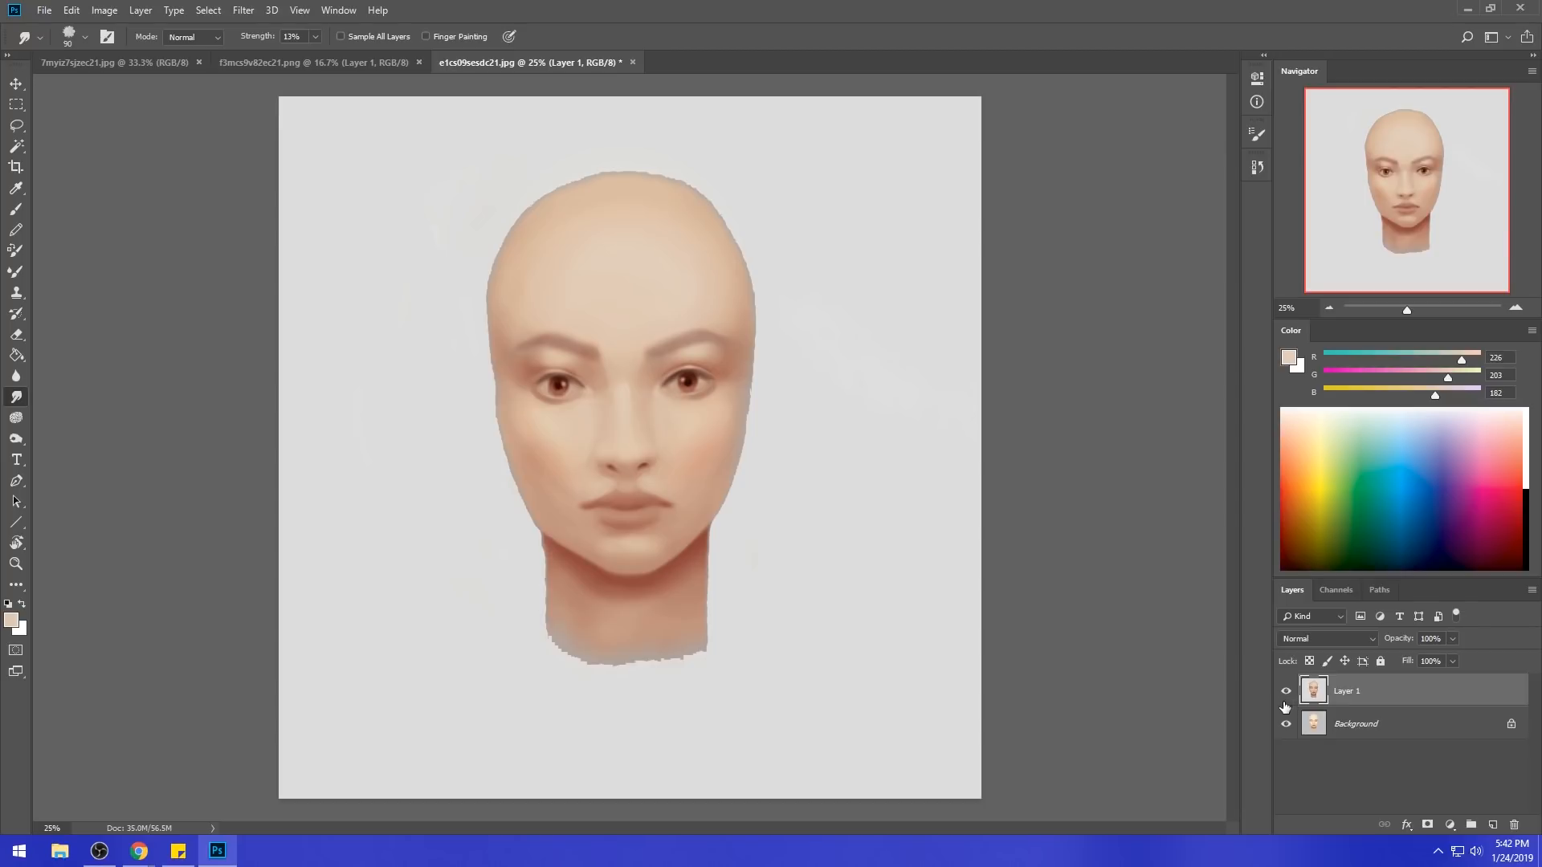
{"action": "left_click", "coordinate": [1288, 691]}
{"action": "left_click", "coordinate": [1287, 690]}
{"action": "left_click", "coordinate": [1285, 692]}
{"action": "left_click", "coordinate": [1286, 693]}
{"action": "left_click", "coordinate": [1286, 694]}
{"action": "left_click", "coordinate": [1285, 693]}
{"action": "left_click", "coordinate": [1285, 694]}
{"action": "left_click", "coordinate": [1286, 693]}
- Merge the repaint into the background and close e1cs09sesdc21.jpg, saving it as a progressive JPEG at quality 12
{"action": "right_click", "coordinate": [1369, 692]}
{"action": "left_click", "coordinate": [1399, 508]}
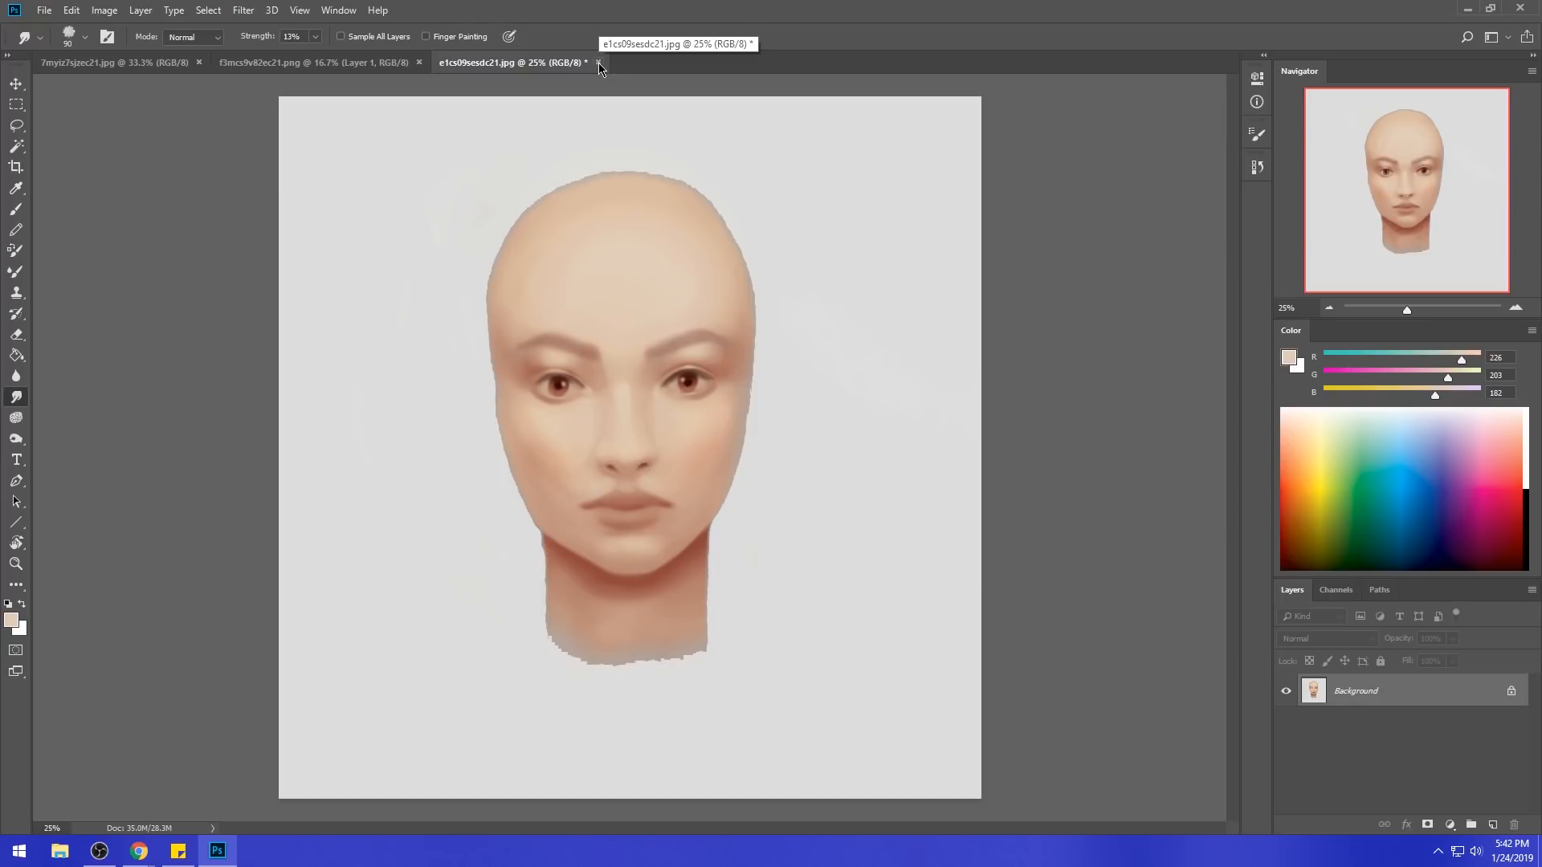
{"action": "left_click", "coordinate": [598, 63]}
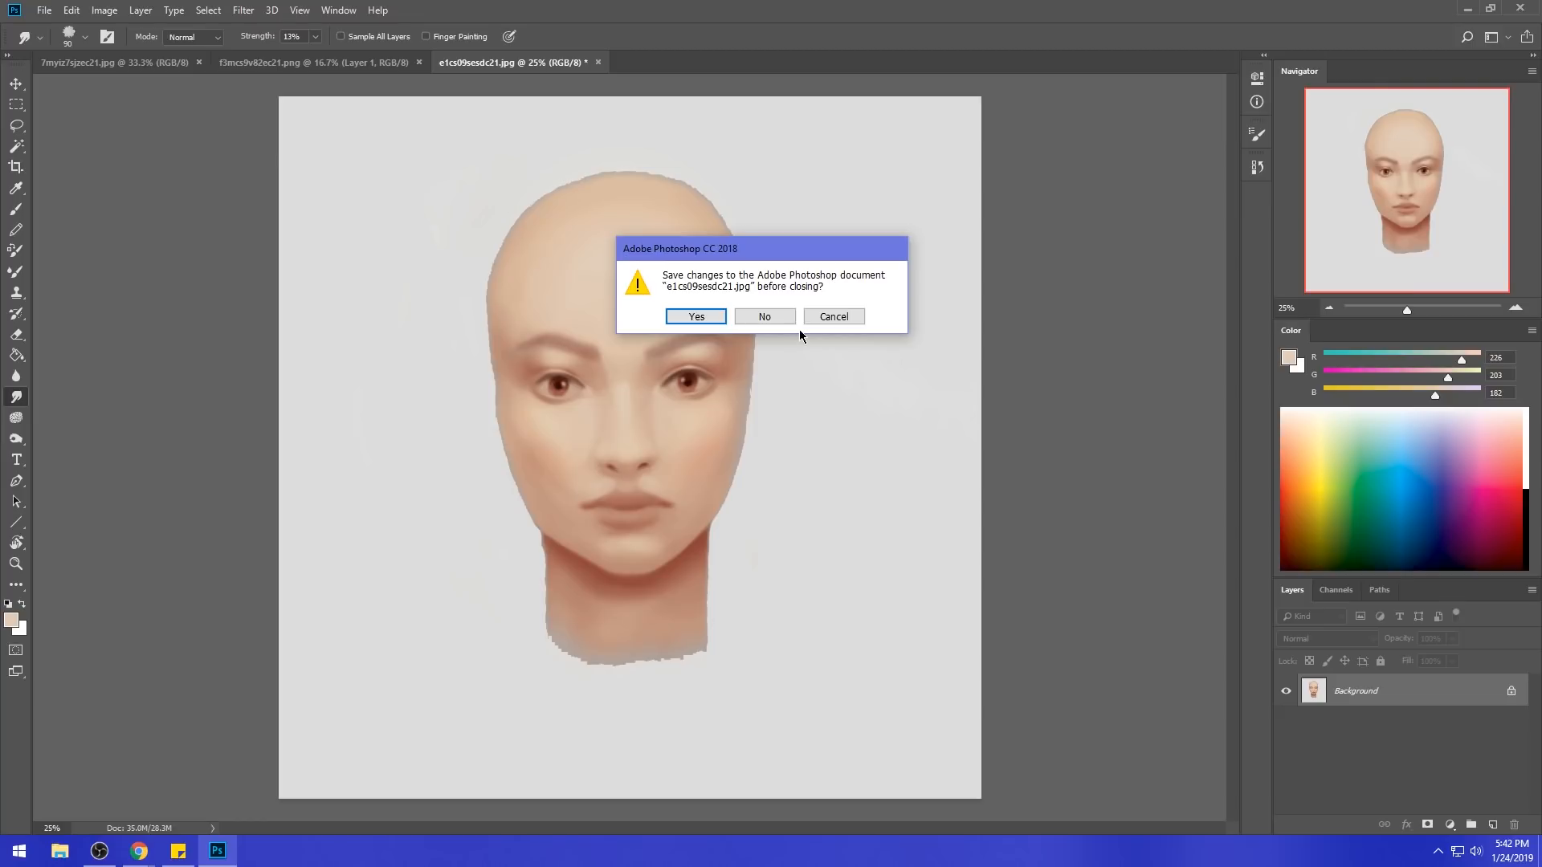
{"action": "left_click", "coordinate": [696, 318]}
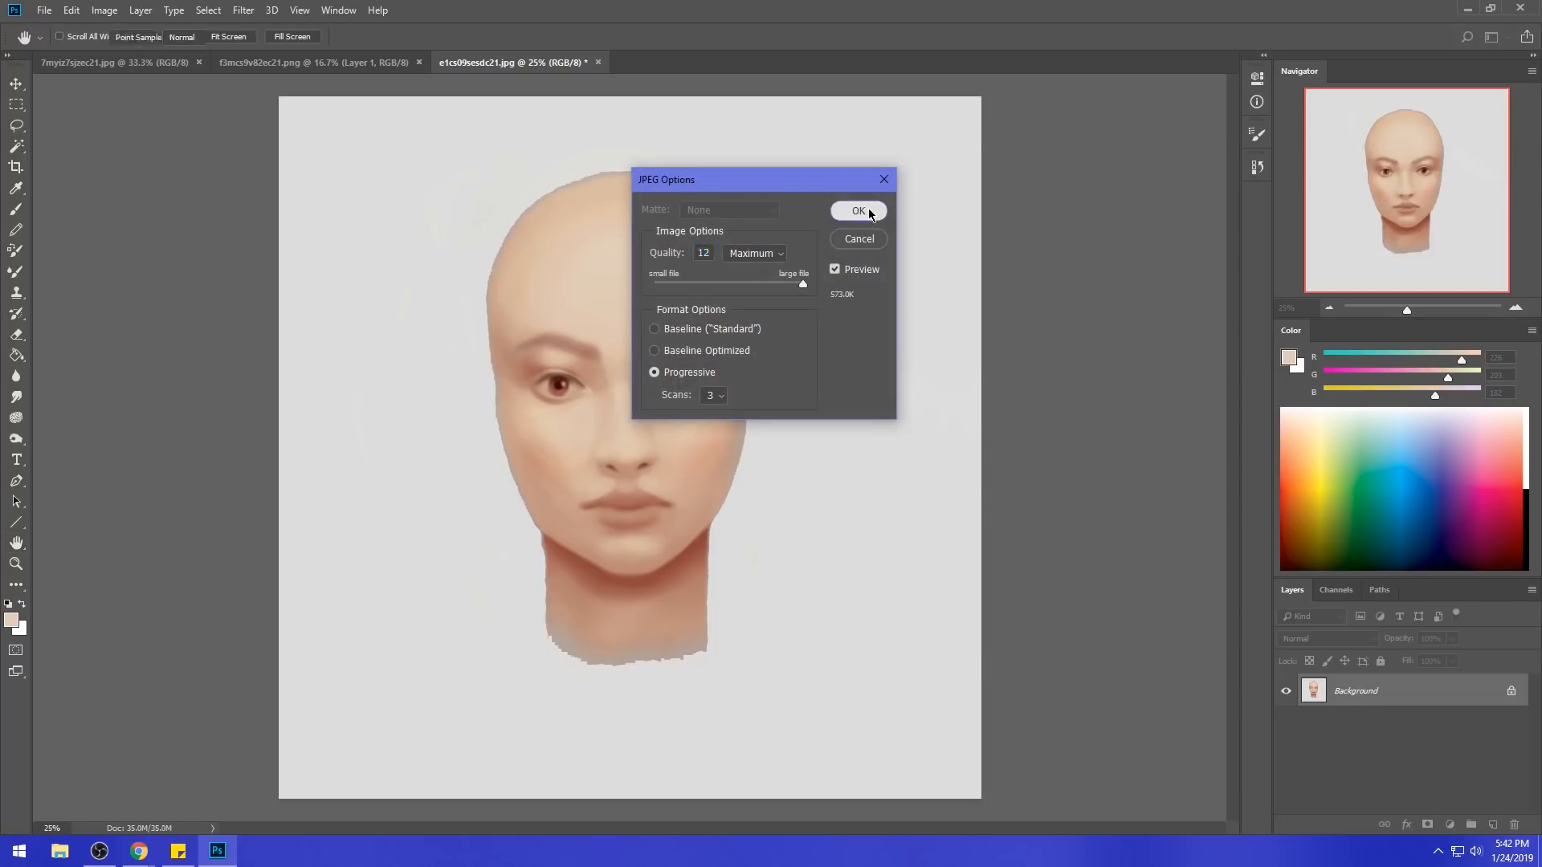
{"action": "left_click", "coordinate": [864, 207]}
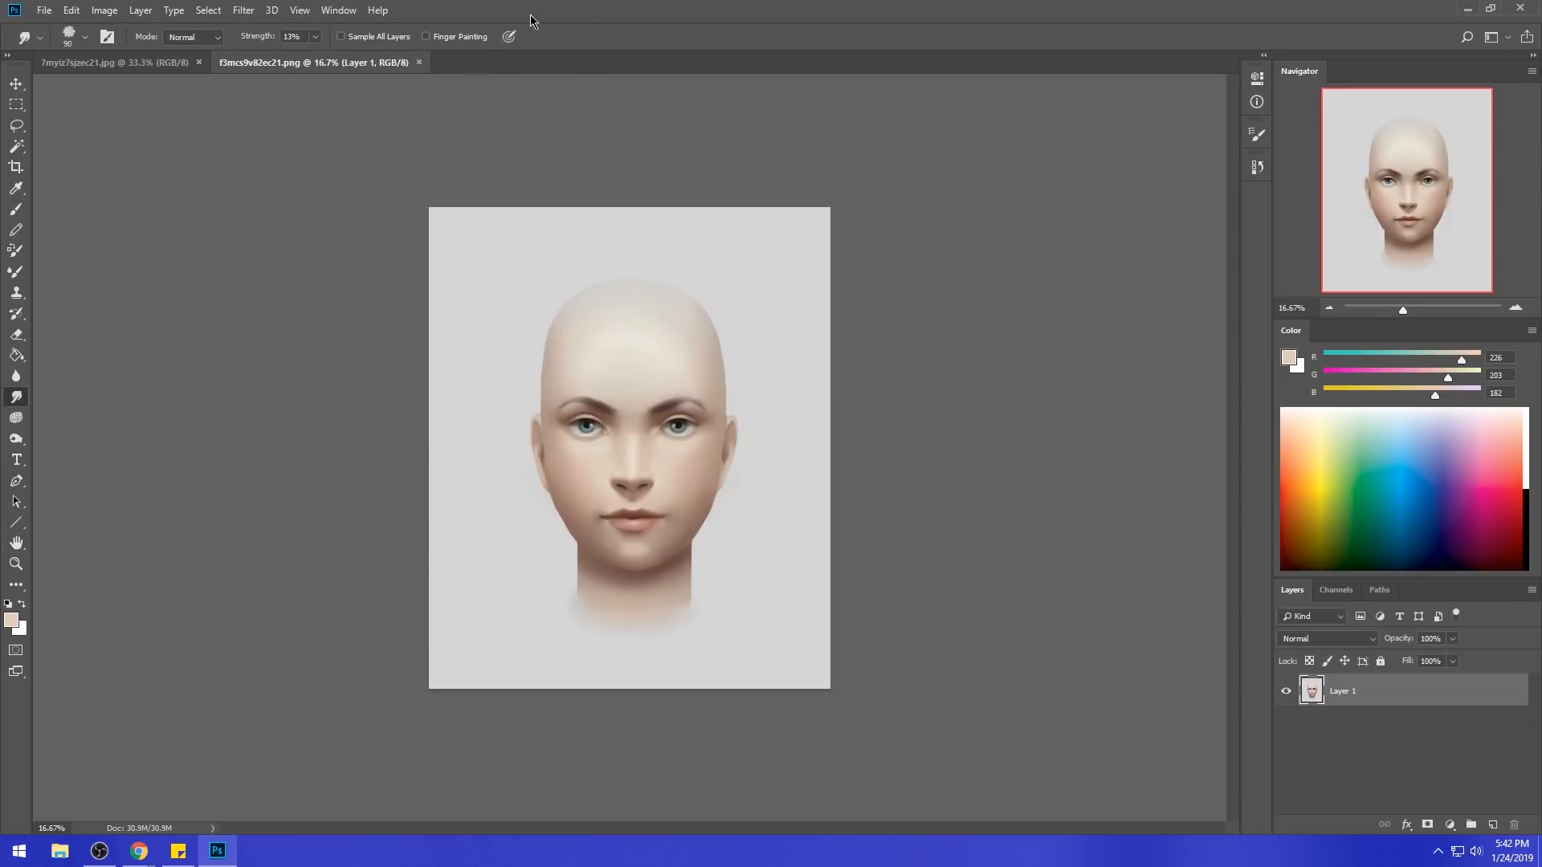
- Select the gray background of f3mcs9v82ec21.png with the Magic Wand and correct the selection around the crown with the Lasso
{"action": "double_click", "coordinate": [606, 11]}
{"action": "left_click_drag", "start_coordinate": [571, 16], "coordinate": [570, 14]}
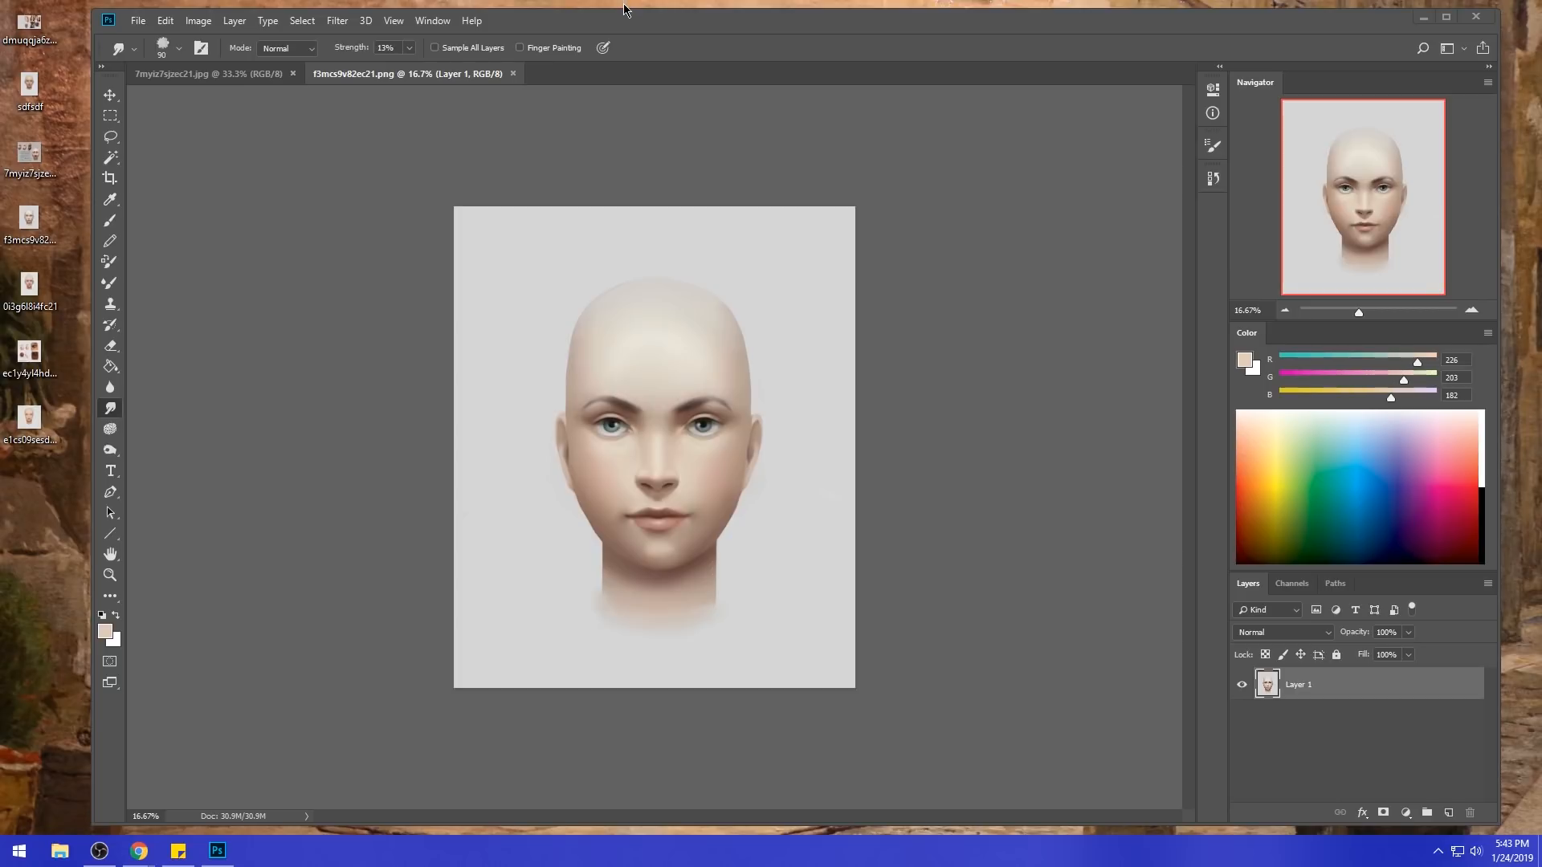
{"action": "left_click", "coordinate": [118, 160]}
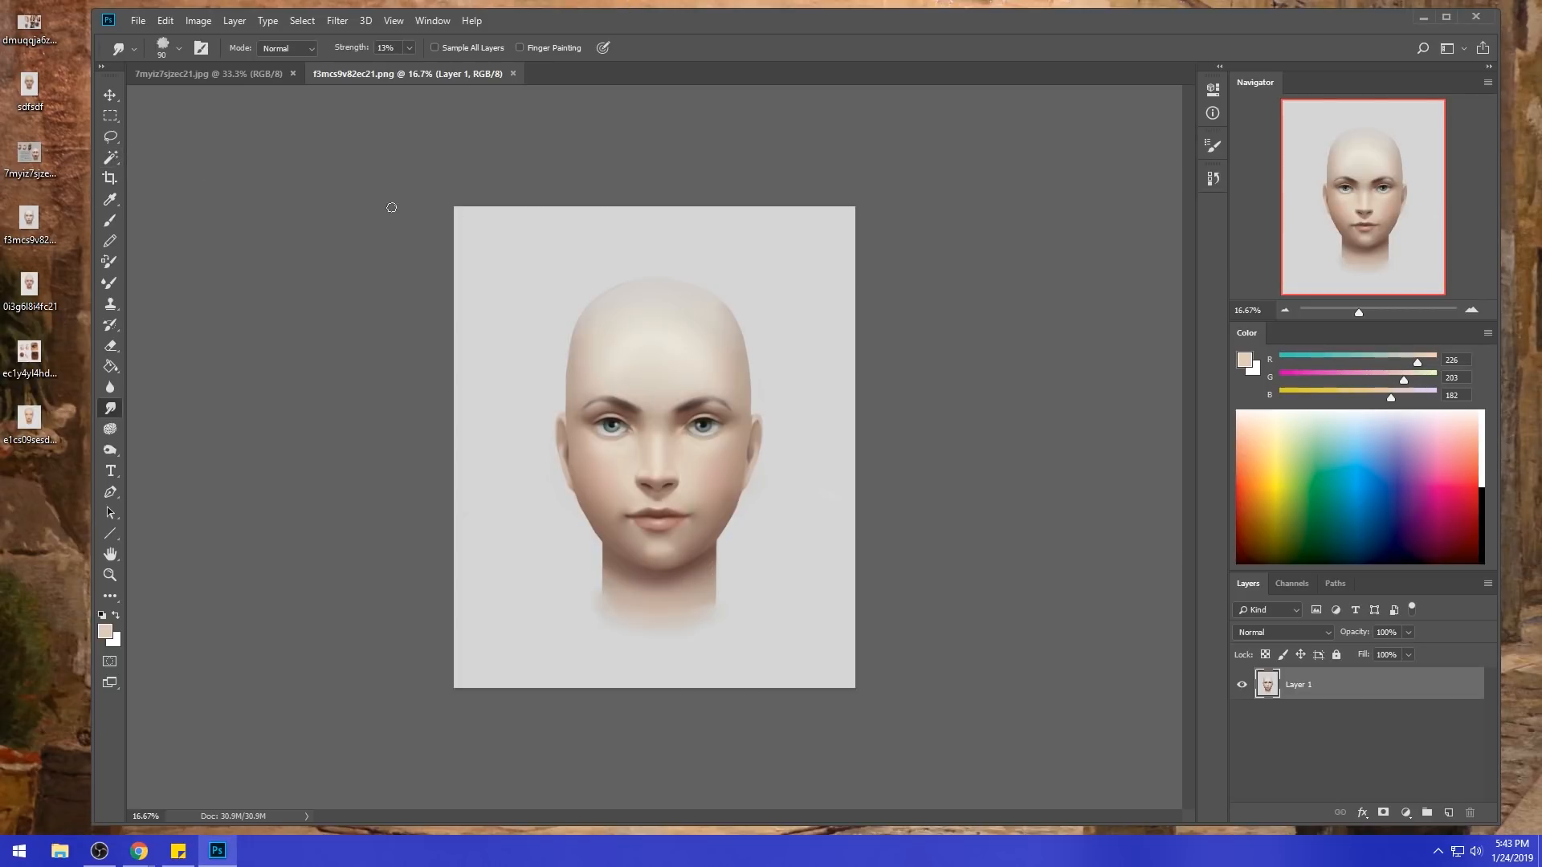
{"action": "left_click", "coordinate": [111, 157]}
{"action": "left_click", "coordinate": [790, 434]}
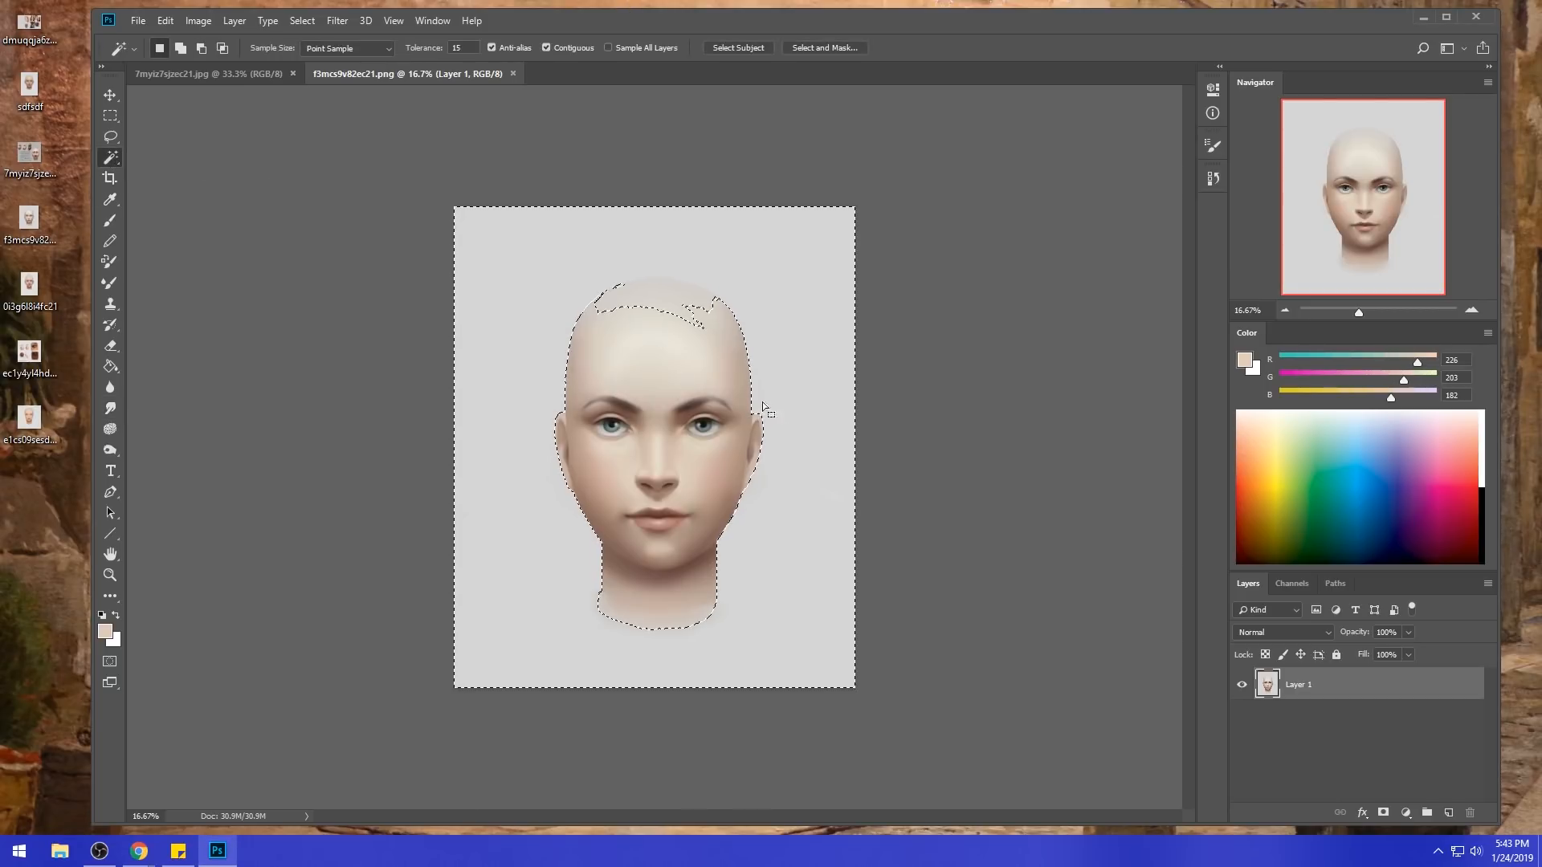
{"action": "key", "text": "l"}
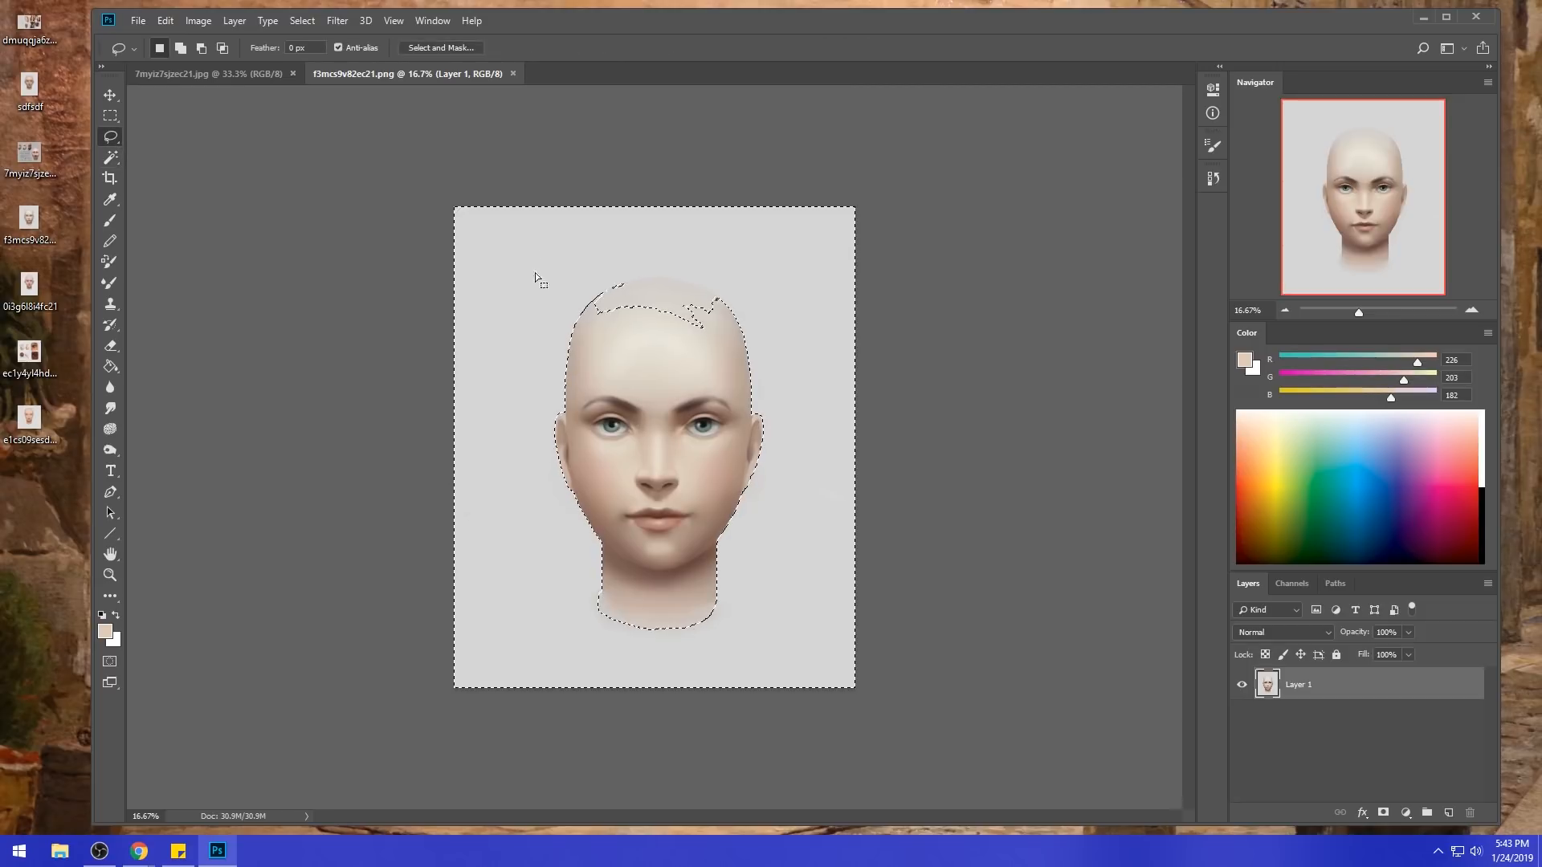
{"action": "key", "text": "shift"}
{"action": "mouse_move", "coordinate": [720, 300]}
{"action": "left_mouse_down"}
{"action": "mouse_move", "coordinate": [639, 278]}
{"action": "mouse_move", "coordinate": [731, 317]}
{"action": "left_mouse_up"}
{"action": "key", "text": "ctrl+z"}
{"action": "key", "text": "alt"}
{"action": "mouse_move", "coordinate": [579, 316]}
{"action": "left_mouse_down"}
{"action": "mouse_move", "coordinate": [681, 287]}
{"action": "mouse_move", "coordinate": [719, 299]}
{"action": "mouse_move", "coordinate": [733, 325]}
{"action": "left_mouse_up"}
{"action": "mouse_move", "coordinate": [679, 270]}
{"action": "left_mouse_down"}
{"action": "mouse_move", "coordinate": [568, 326]}
{"action": "mouse_move", "coordinate": [688, 148]}
{"action": "mouse_move", "coordinate": [642, 285]}
{"action": "mouse_move", "coordinate": [550, 345]}
{"action": "mouse_move", "coordinate": [640, 276]}
{"action": "mouse_move", "coordinate": [638, 241]}
{"action": "left_mouse_up"}
- Hide the selection outline and lighten the selected gray background with Hue/Saturation
{"action": "key", "text": "m"}
{"action": "right_click", "coordinate": [723, 401]}
{"action": "left_click", "coordinate": [771, 431]}
{"action": "right_click", "coordinate": [798, 402]}
{"action": "left_click", "coordinate": [849, 421]}
{"action": "key", "text": "ctrl+d"}
{"action": "key", "text": "ctrl+u"}
{"action": "left_click_drag", "start_coordinate": [1039, 612], "coordinate": [1056, 618]}
{"action": "left_click", "coordinate": [1221, 448]}
- Invert the selection to the head and preview Hue/Saturation at Lightness -8 with Saturation +55, +26 and +72, resetting Saturation to 0
{"action": "right_click", "coordinate": [684, 458]}
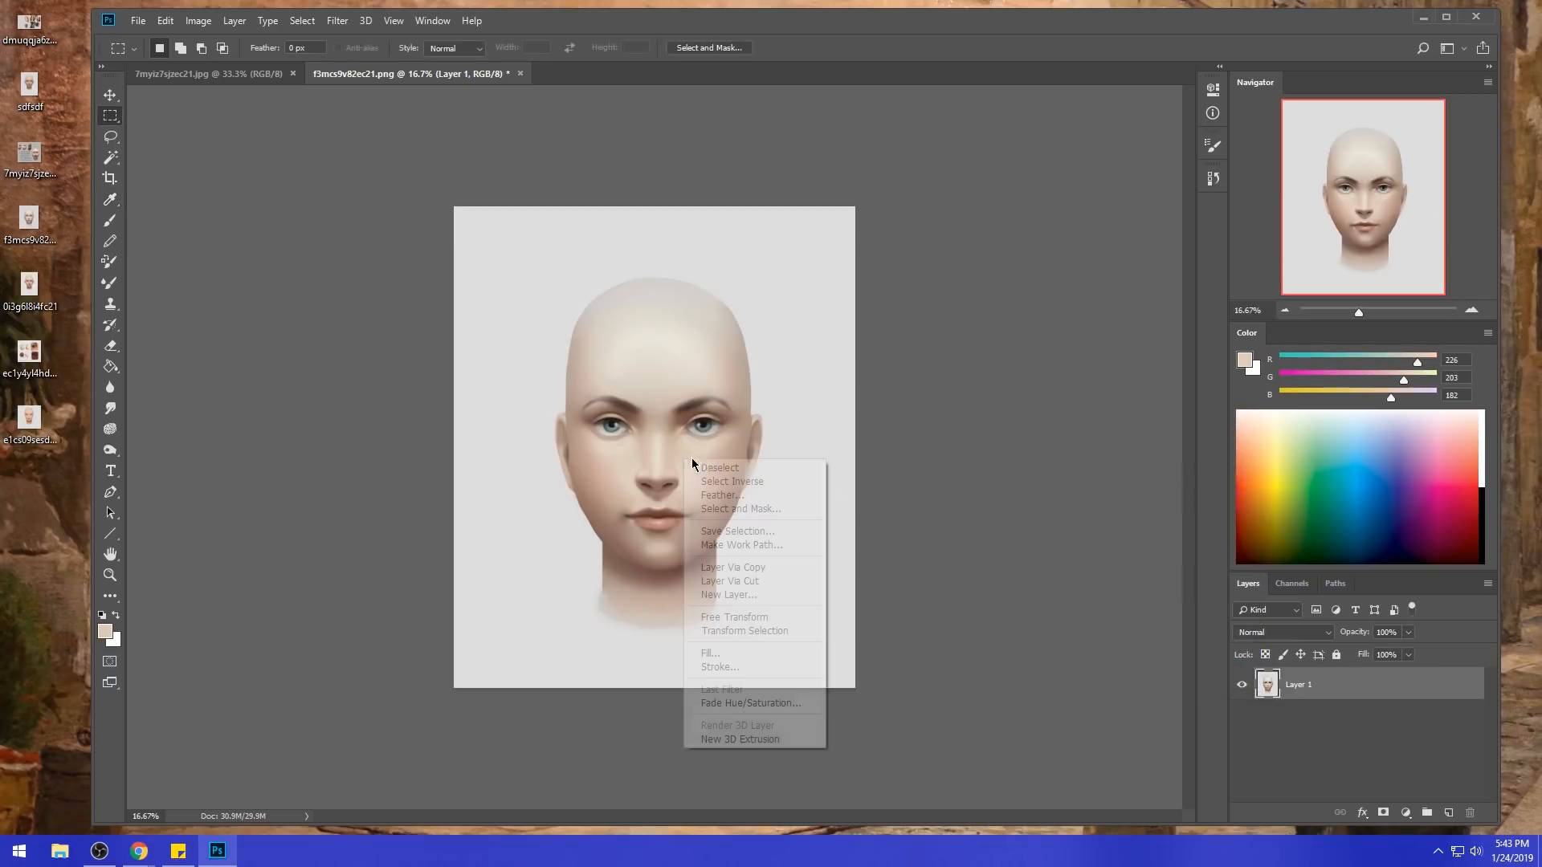
{"action": "left_click", "coordinate": [776, 484]}
{"action": "key", "text": "ctrl+d"}
{"action": "key", "text": "ctrl+u"}
{"action": "left_click_drag", "start_coordinate": [1039, 612], "coordinate": [1083, 575]}
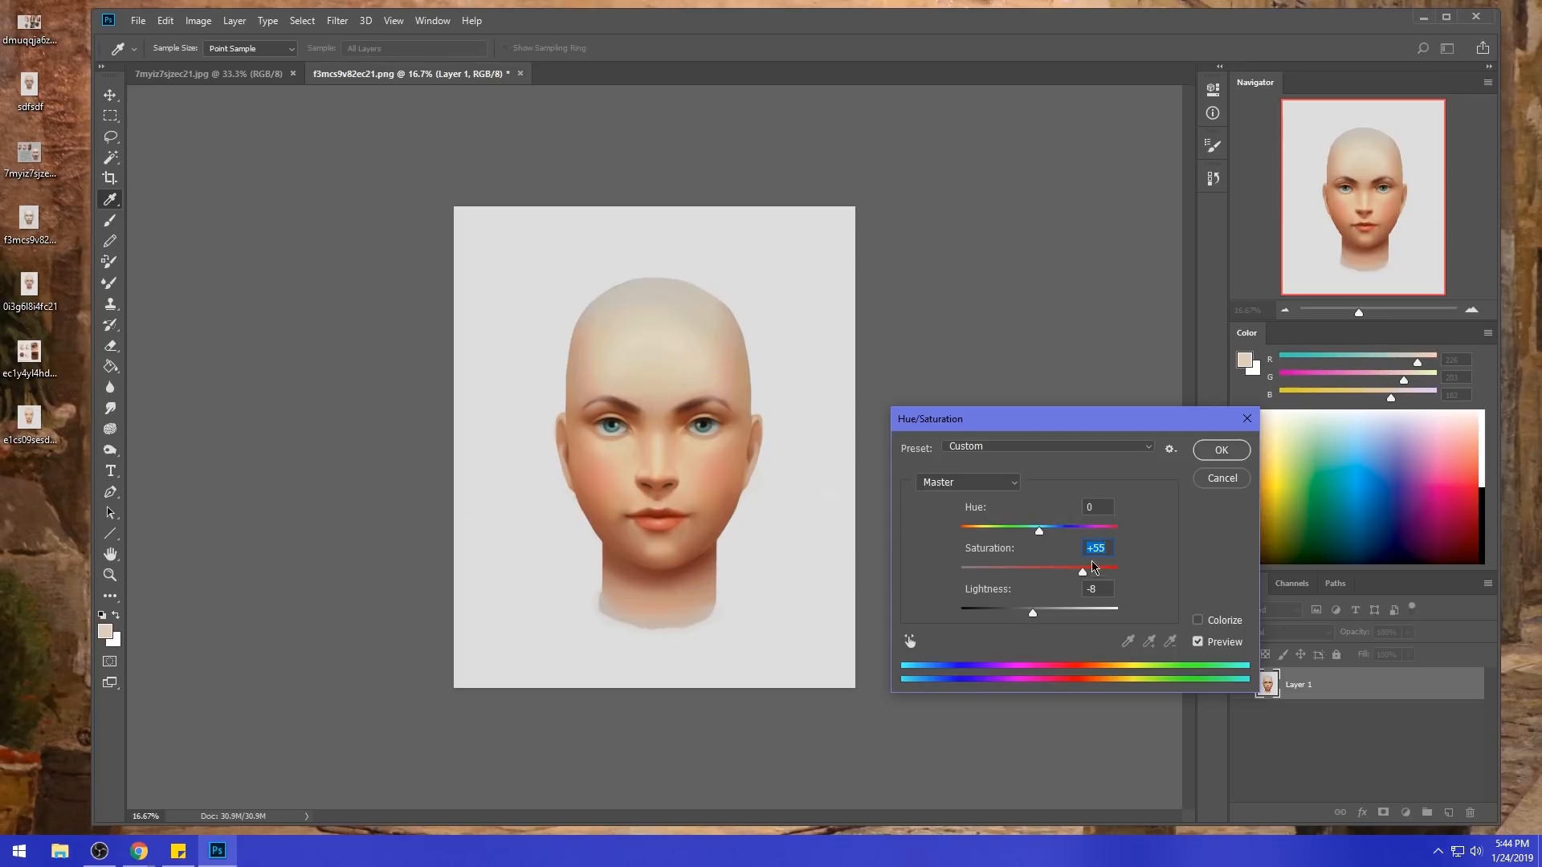
{"action": "left_click_drag", "start_coordinate": [1081, 576], "coordinate": [1062, 577]}
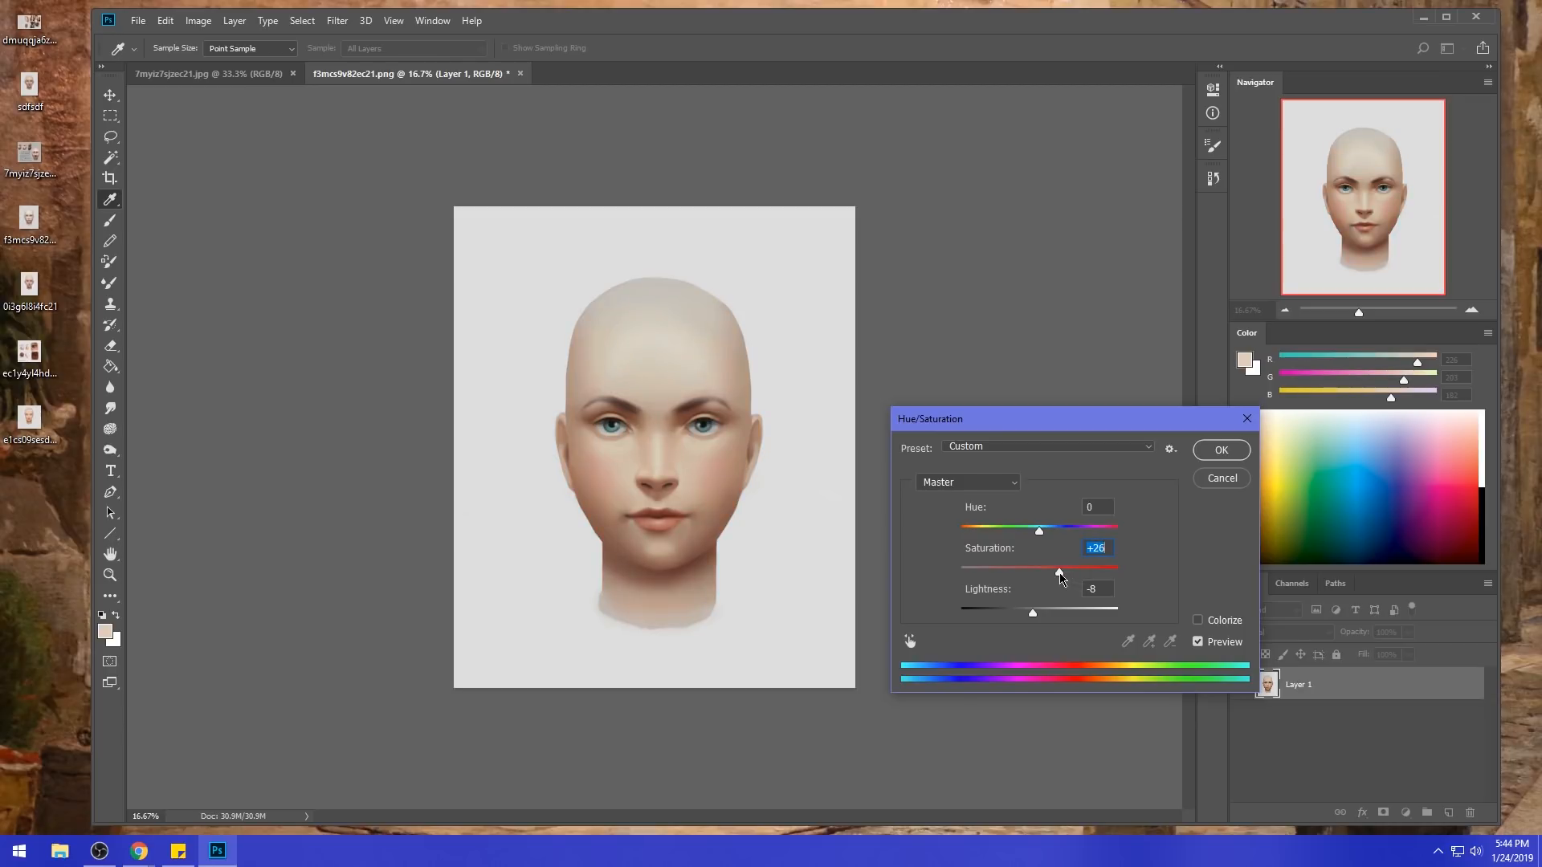
{"action": "left_click_drag", "start_coordinate": [1059, 578], "coordinate": [1096, 575]}
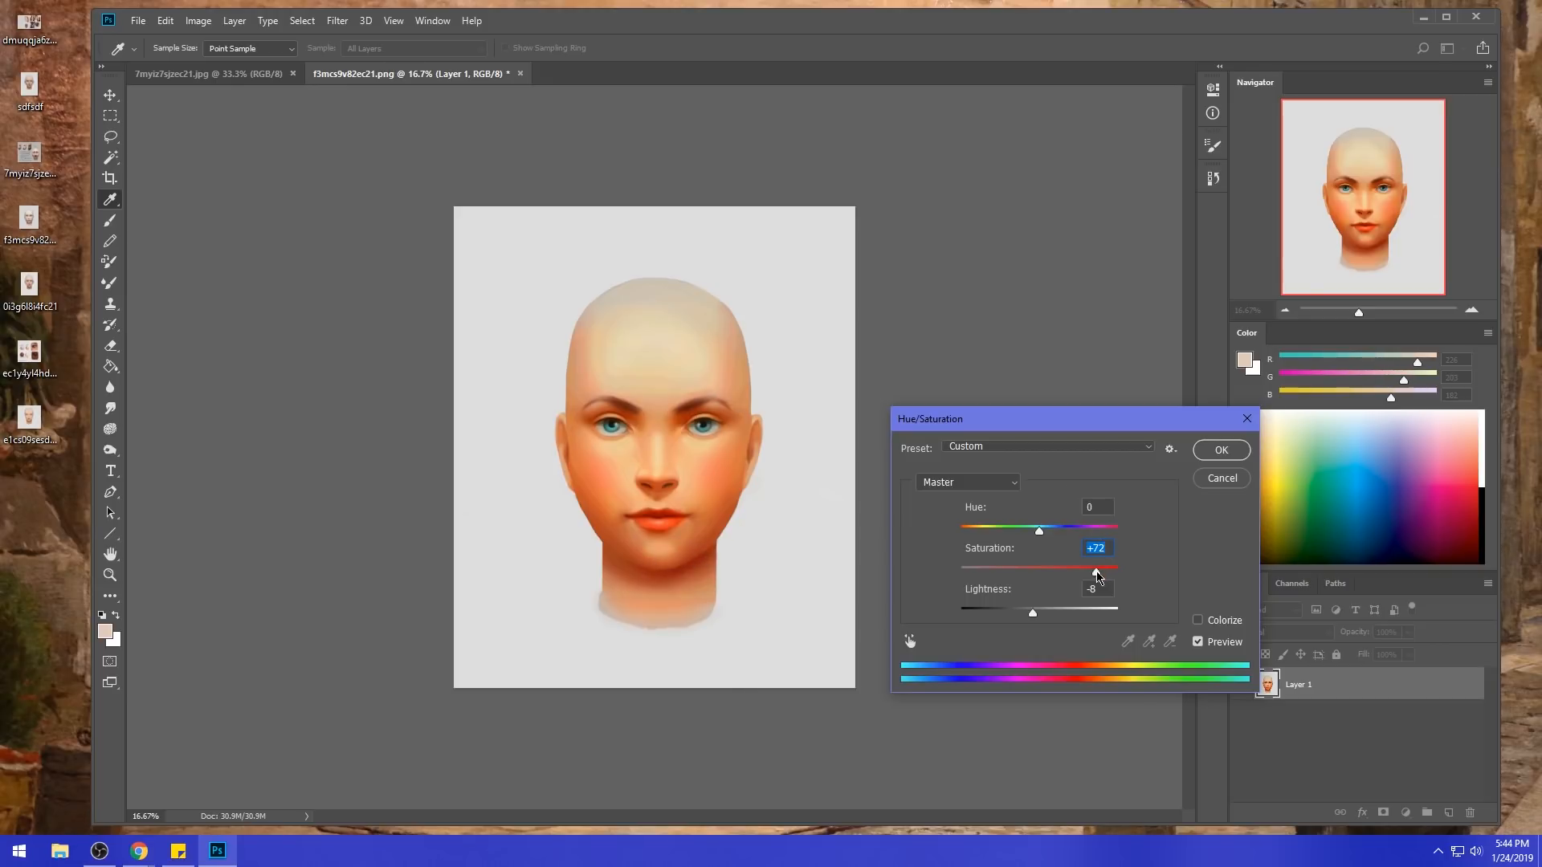
{"action": "type", "text": "0"}
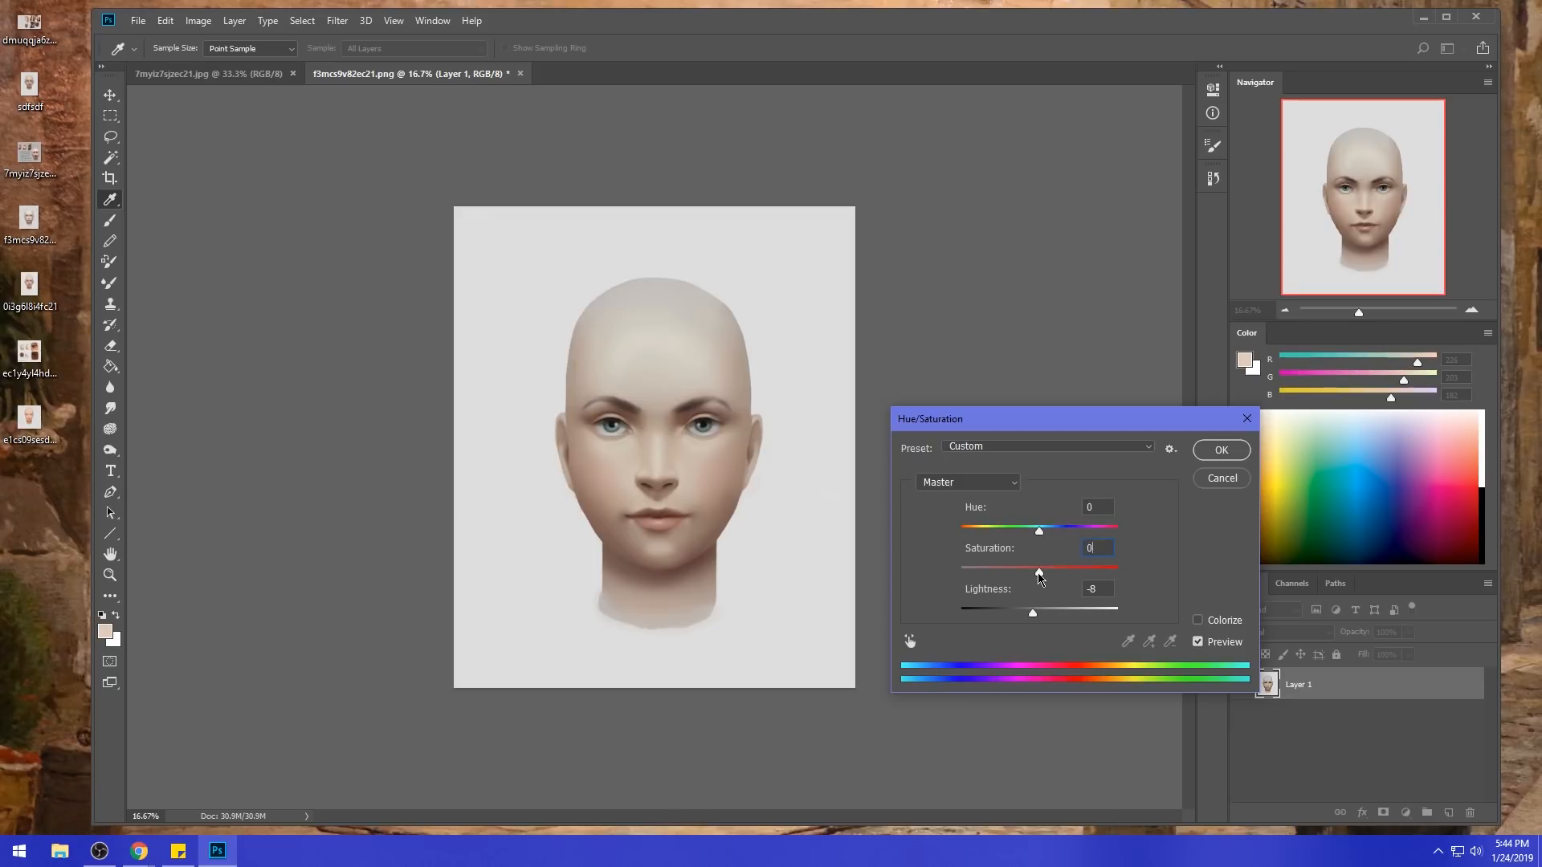
- Raise the head's saturation, darken it slightly and fine-tune its hue with Hue/Saturation
{"action": "left_click_drag", "start_coordinate": [1040, 573], "coordinate": [1070, 577]}
{"action": "left_click_drag", "start_coordinate": [1033, 615], "coordinate": [1036, 614]}
{"action": "type", "text": "0"}
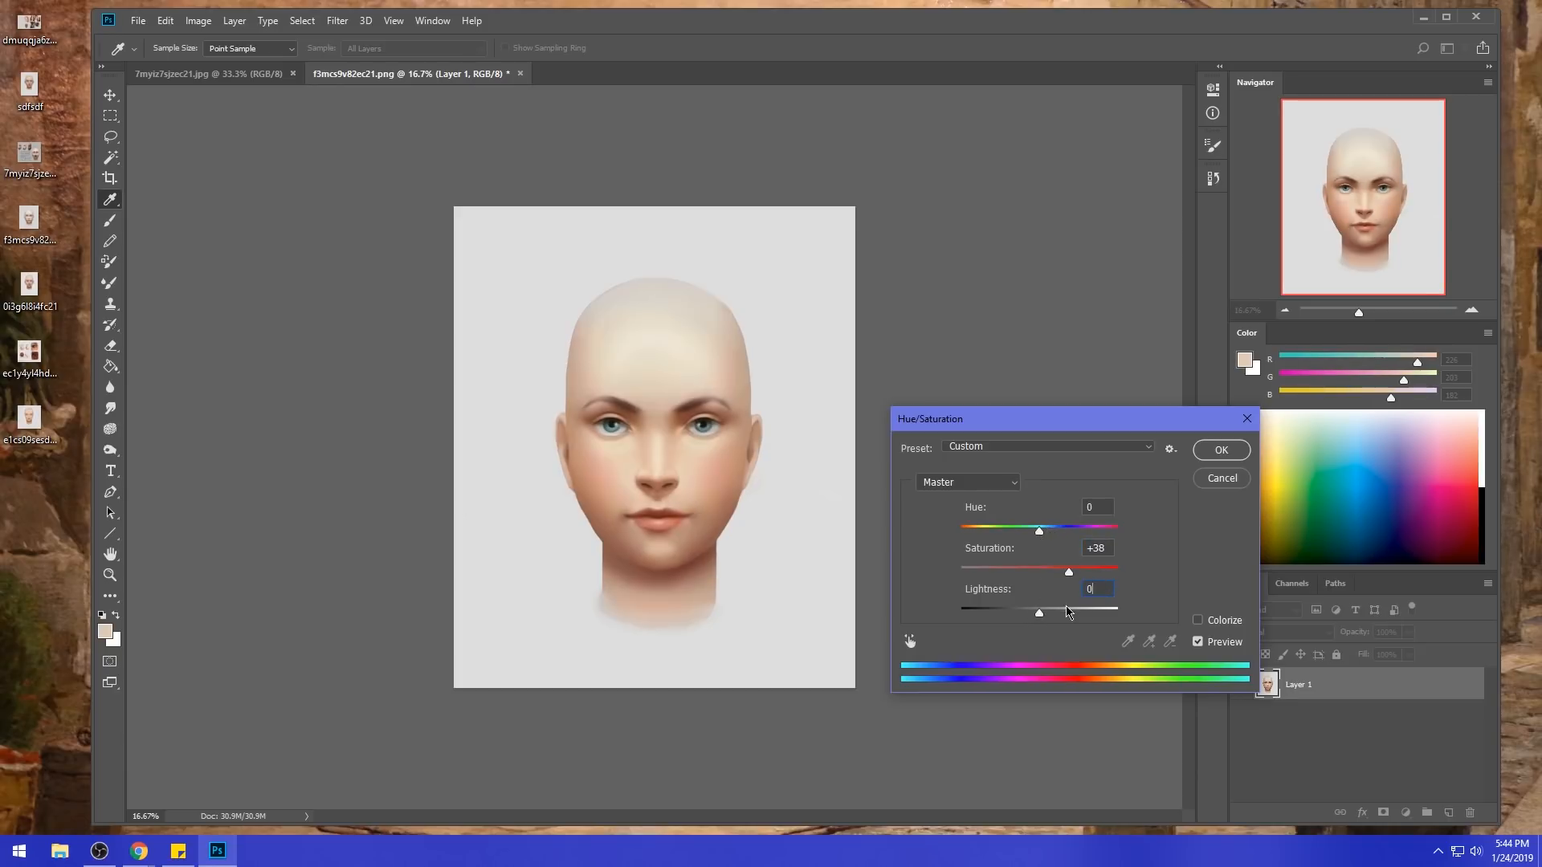
{"action": "mouse_move", "coordinate": [1041, 616]}
{"action": "left_mouse_down"}
{"action": "mouse_move", "coordinate": [1076, 576]}
{"action": "mouse_move", "coordinate": [1036, 617]}
{"action": "left_mouse_up"}
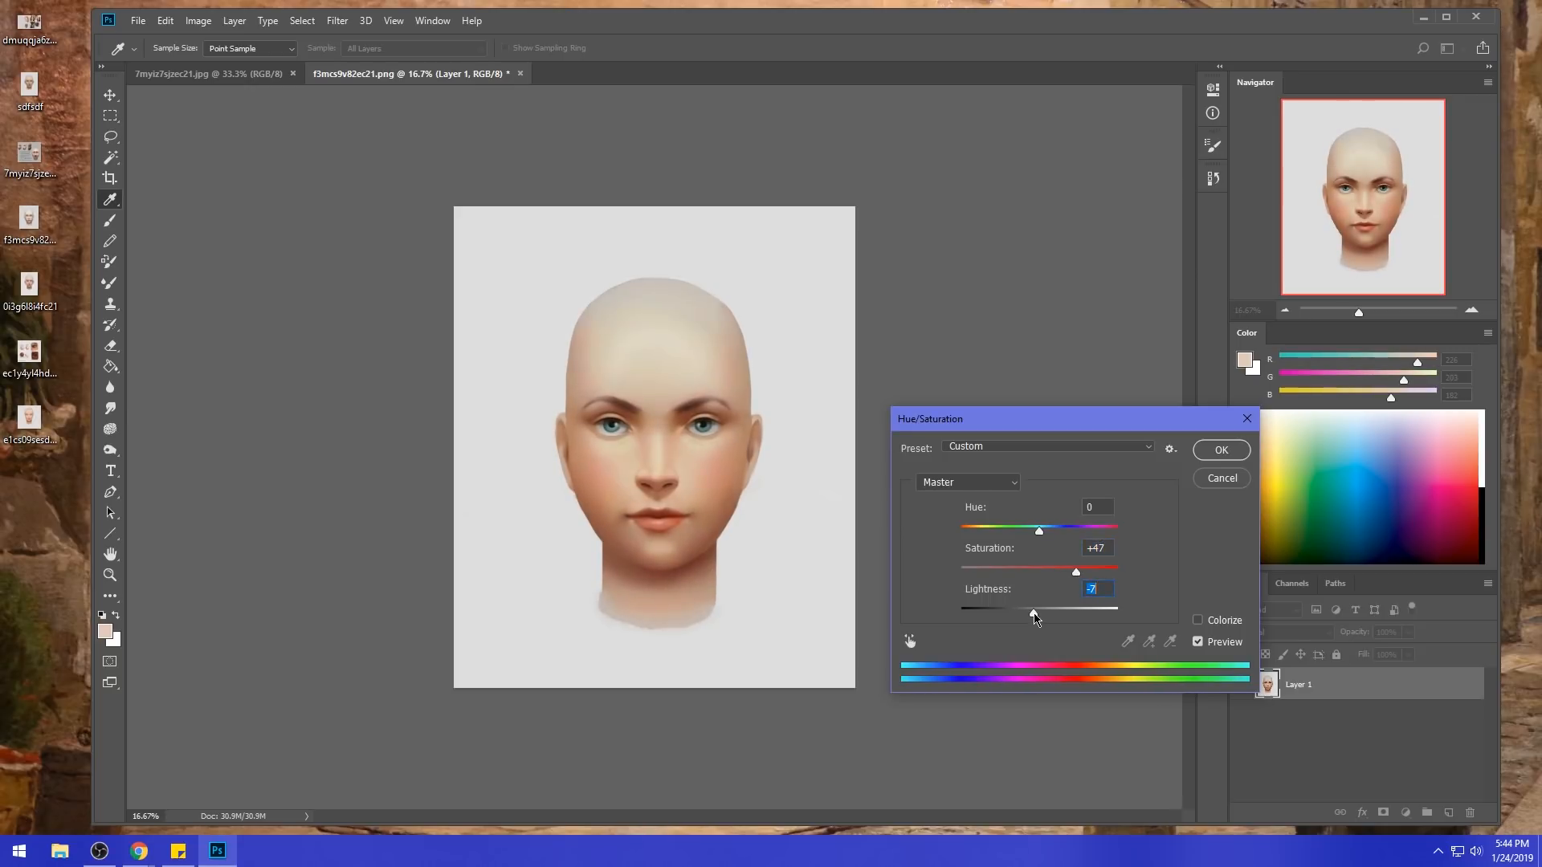
{"action": "left_click_drag", "start_coordinate": [1039, 533], "coordinate": [1067, 572]}
{"action": "left_click", "coordinate": [1220, 455]}
- Apply Levels to the head with a white input level of 249 and a fine midtone adjustment
{"action": "key", "text": "m"}
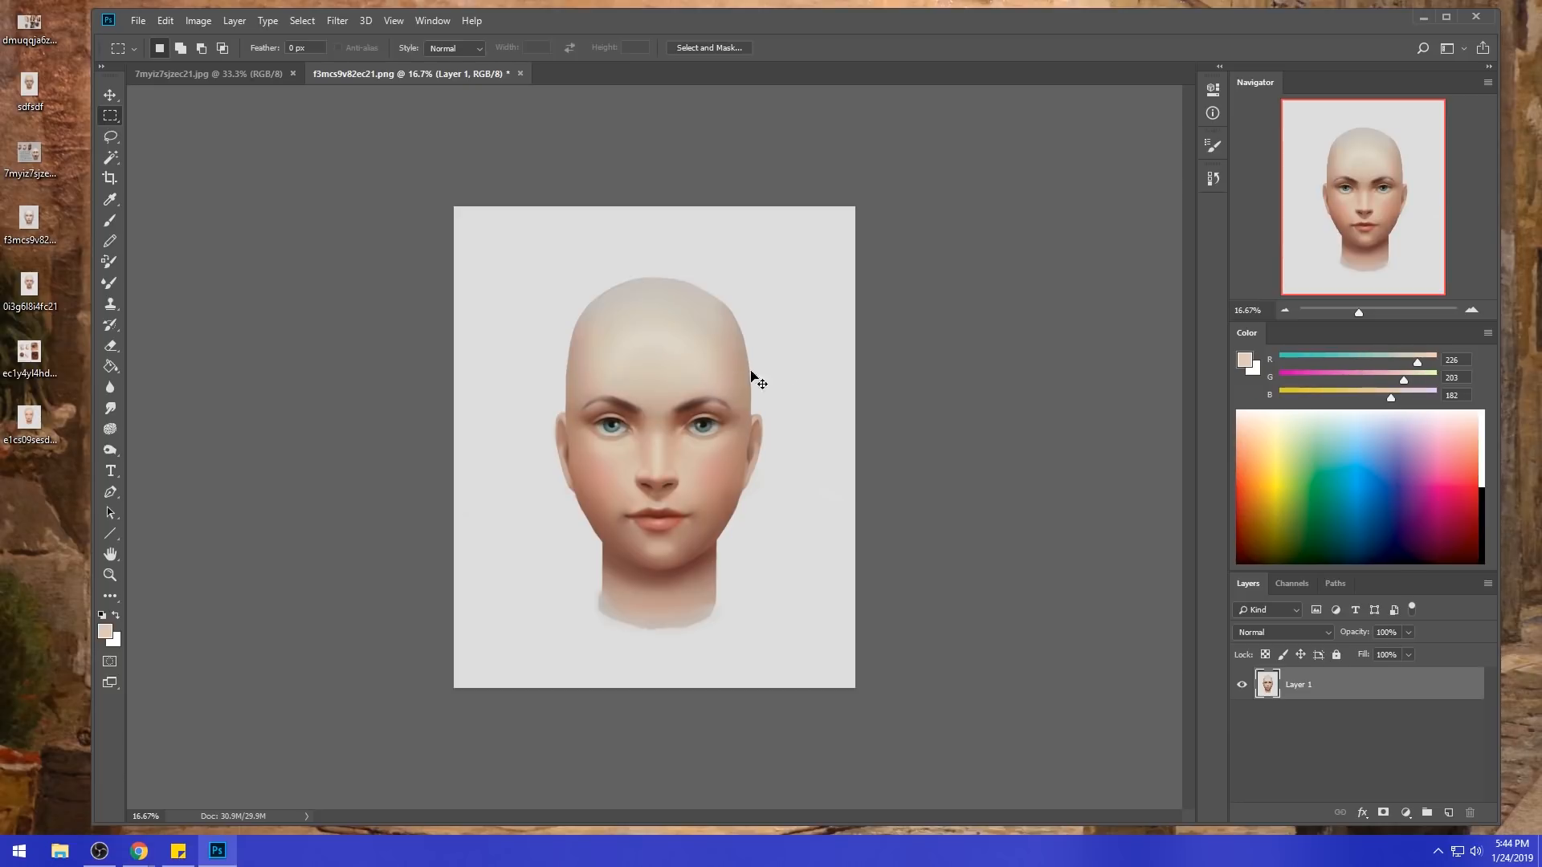
{"action": "key", "text": "ctrl+l"}
{"action": "left_click", "coordinate": [1304, 507]}
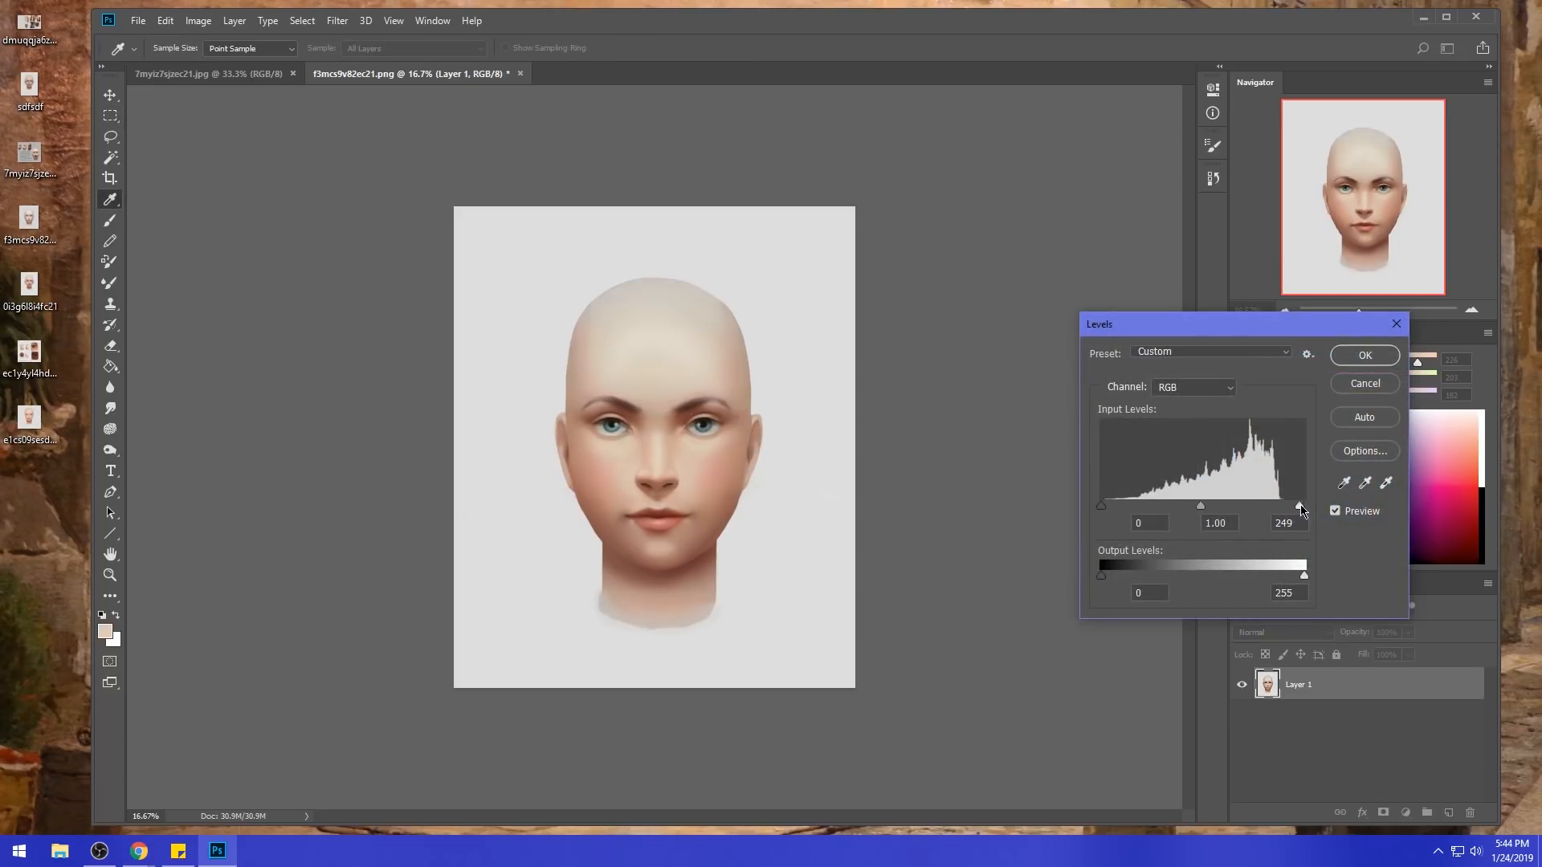
{"action": "left_click_drag", "start_coordinate": [1203, 507], "coordinate": [1203, 508]}
{"action": "left_click", "coordinate": [1364, 358]}
- Choose a soft round brush, enlarge it to 2800 px and sample the skin tone on the forehead
{"action": "key", "text": "b"}
{"action": "right_click", "coordinate": [681, 454]}
{"action": "double_click", "coordinate": [825, 490]}
{"action": "key", "text": "bracketright"}
{"action": "key", "text": "bracketright"}
{"action": "key", "text": "bracketright"}
{"action": "key", "text": "bracketright"}
{"action": "key", "text": "bracketright"}
{"action": "key", "text": "bracketright"}
{"action": "key", "text": "bracketright"}
{"action": "key", "text": "bracketright"}
{"action": "key", "text": "bracketright"}
{"action": "key", "text": "bracketright"}
{"action": "key", "text": "bracketright"}
{"action": "key", "text": "bracketright"}
{"action": "key", "text": "bracketright"}
{"action": "key", "text": "bracketright"}
{"action": "left_click", "coordinate": [607, 340], "text": "alt"}
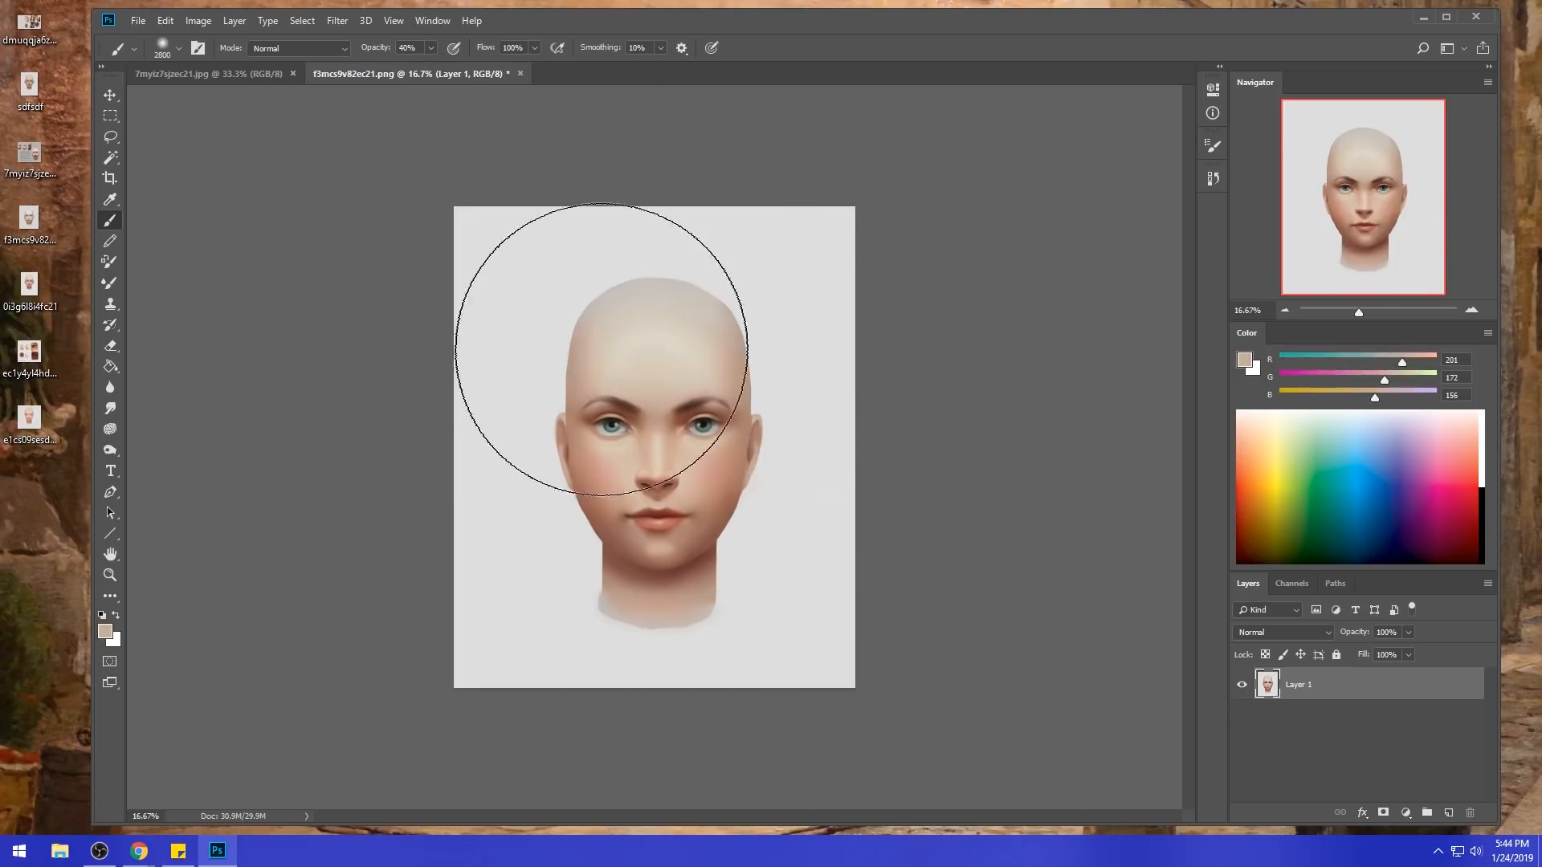
- Tint the crown and sides of the forehead with sampled skin tones at 59% brush opacity
{"action": "left_click_drag", "start_coordinate": [434, 52], "coordinate": [450, 56]}
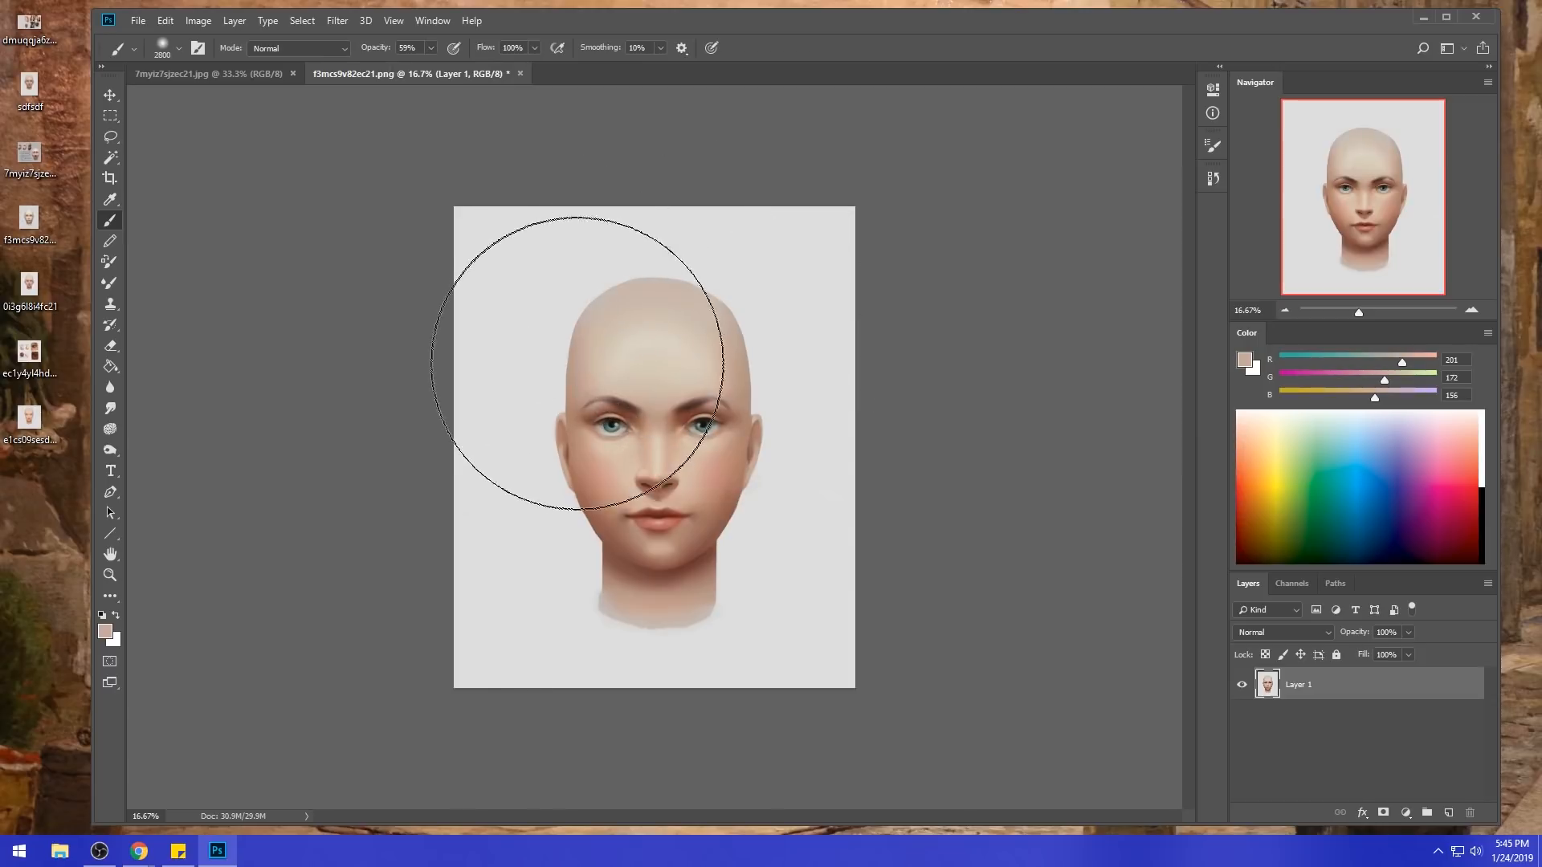
{"action": "left_click", "coordinate": [742, 342], "text": "alt"}
{"action": "left_click", "coordinate": [637, 315], "text": "alt"}
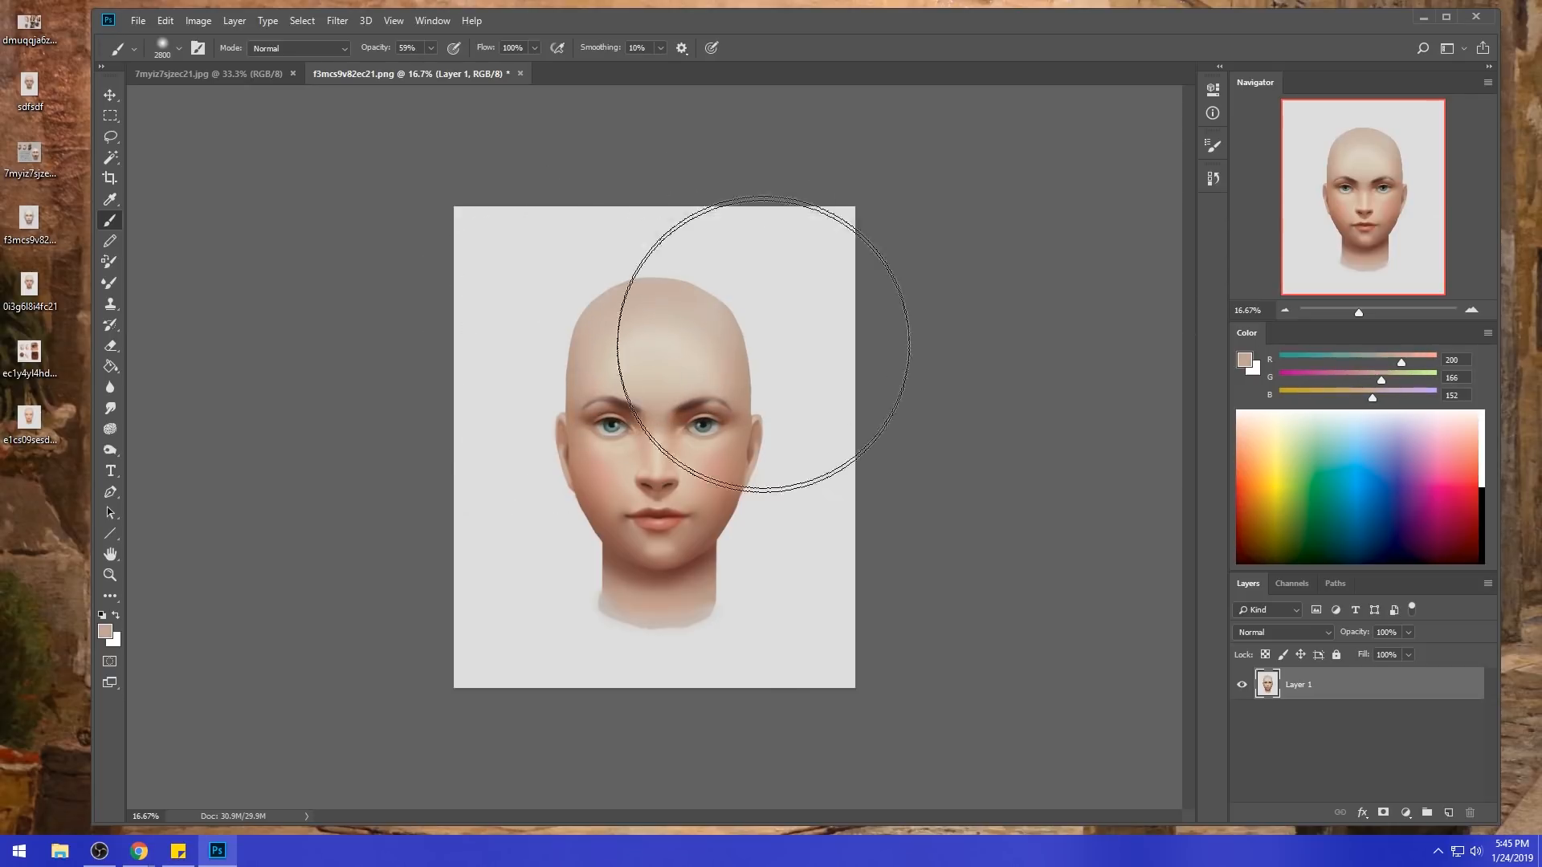
{"action": "left_click", "coordinate": [662, 332], "text": "alt"}
- Set the foreground to pale RGB 228, 223, 215 and lighten the forehead, reducing the brush opacity to 34%
{"action": "left_click", "coordinate": [1244, 359]}
{"action": "left_click", "coordinate": [1125, 448]}
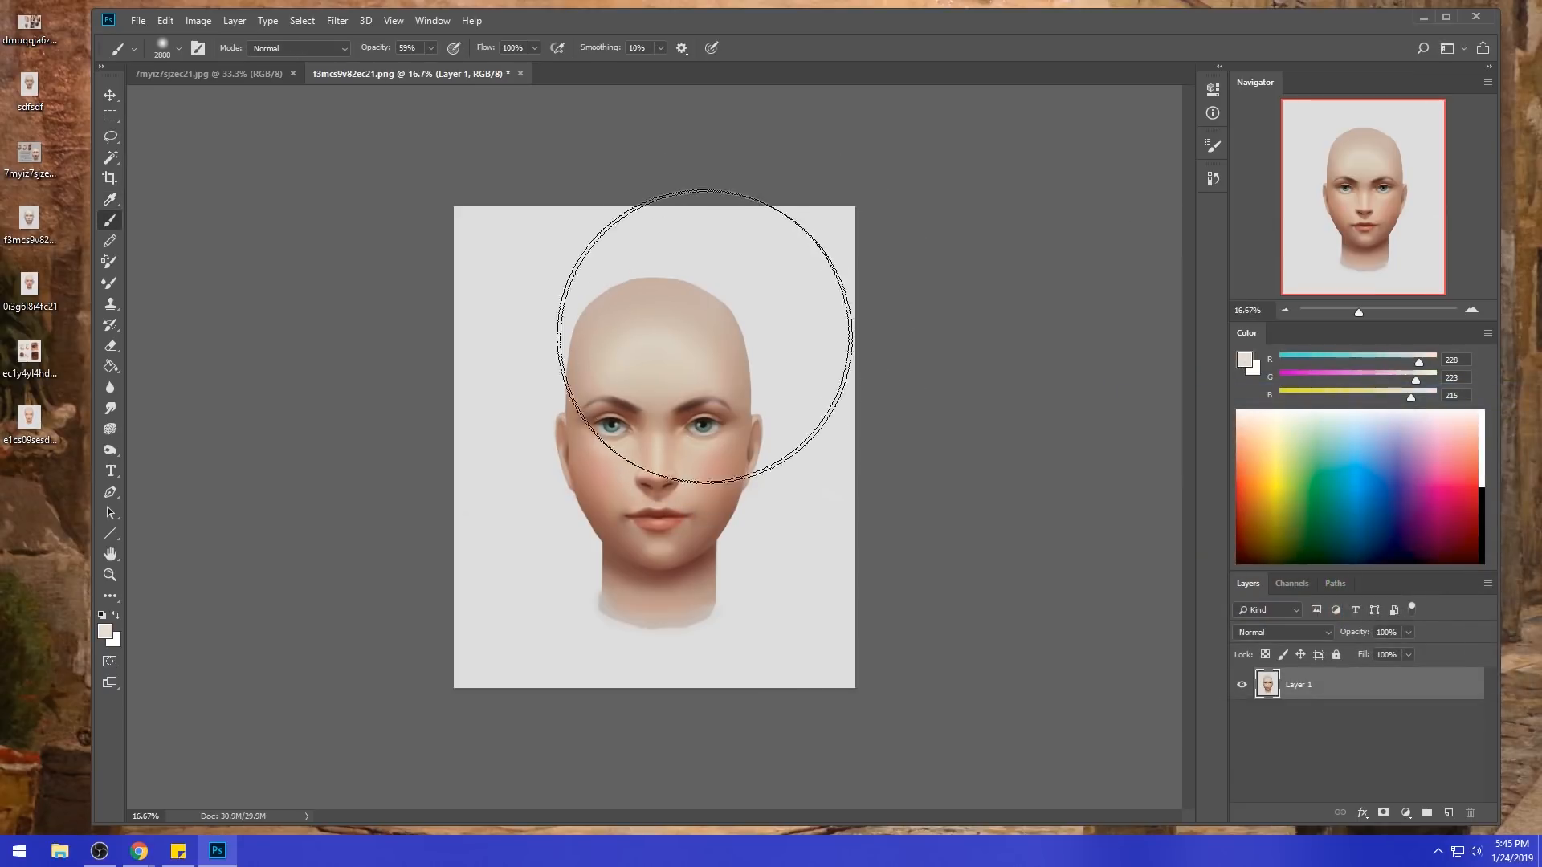
{"action": "left_click", "coordinate": [434, 49]}
{"action": "left_click_drag", "start_coordinate": [438, 53], "coordinate": [418, 56]}
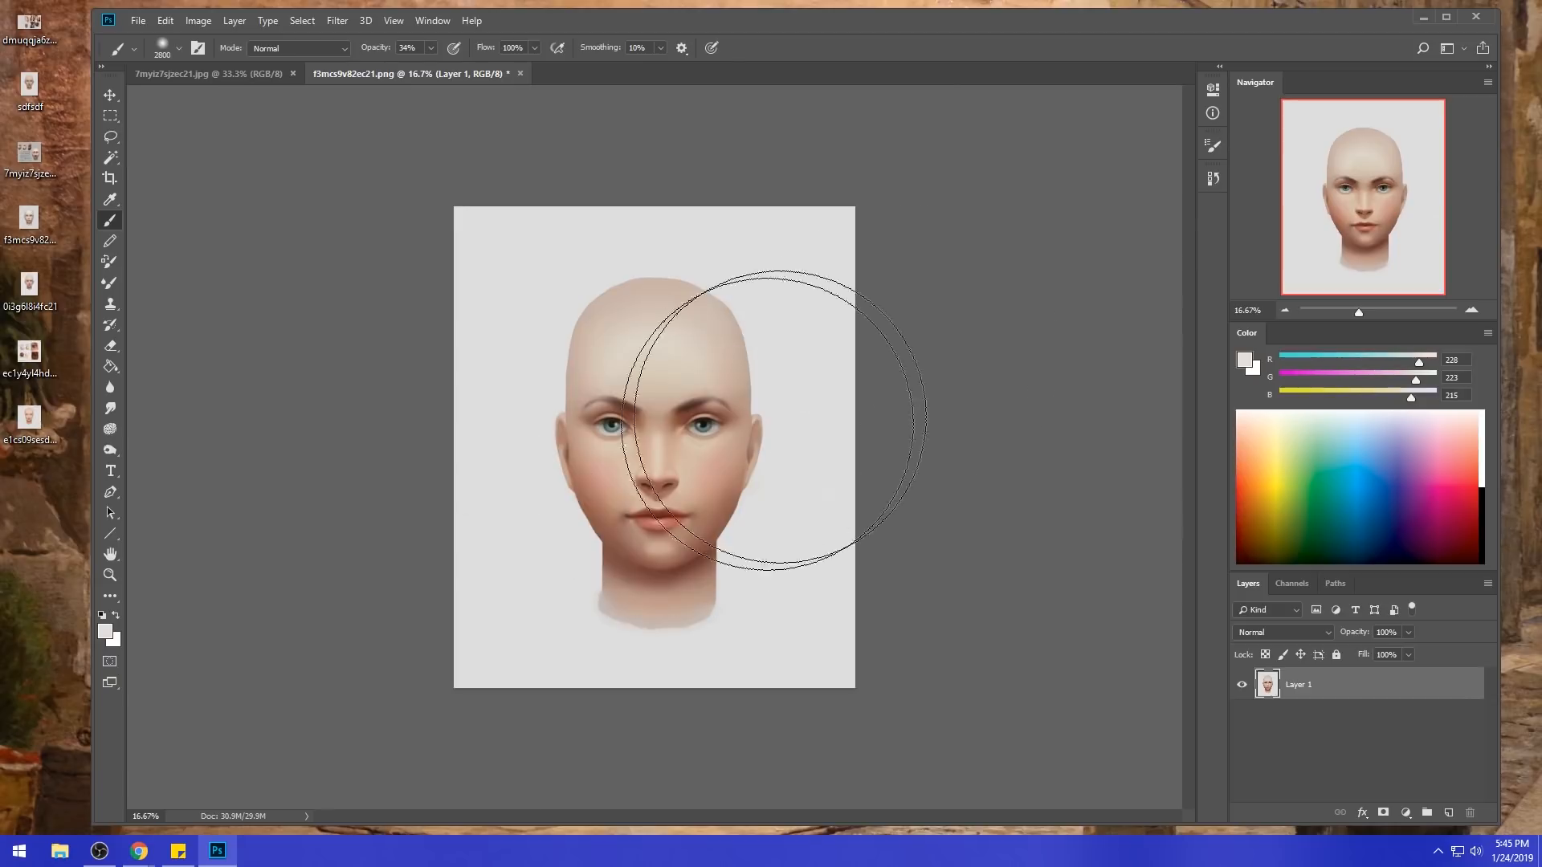
- Reduce the brush to 2400 px and blend the forehead highlight with skin tones sampled around it
{"action": "key", "text": "bracketleft"}
{"action": "key", "text": "bracketleft"}
{"action": "key", "text": "bracketleft"}
{"action": "key", "text": "bracketleft"}
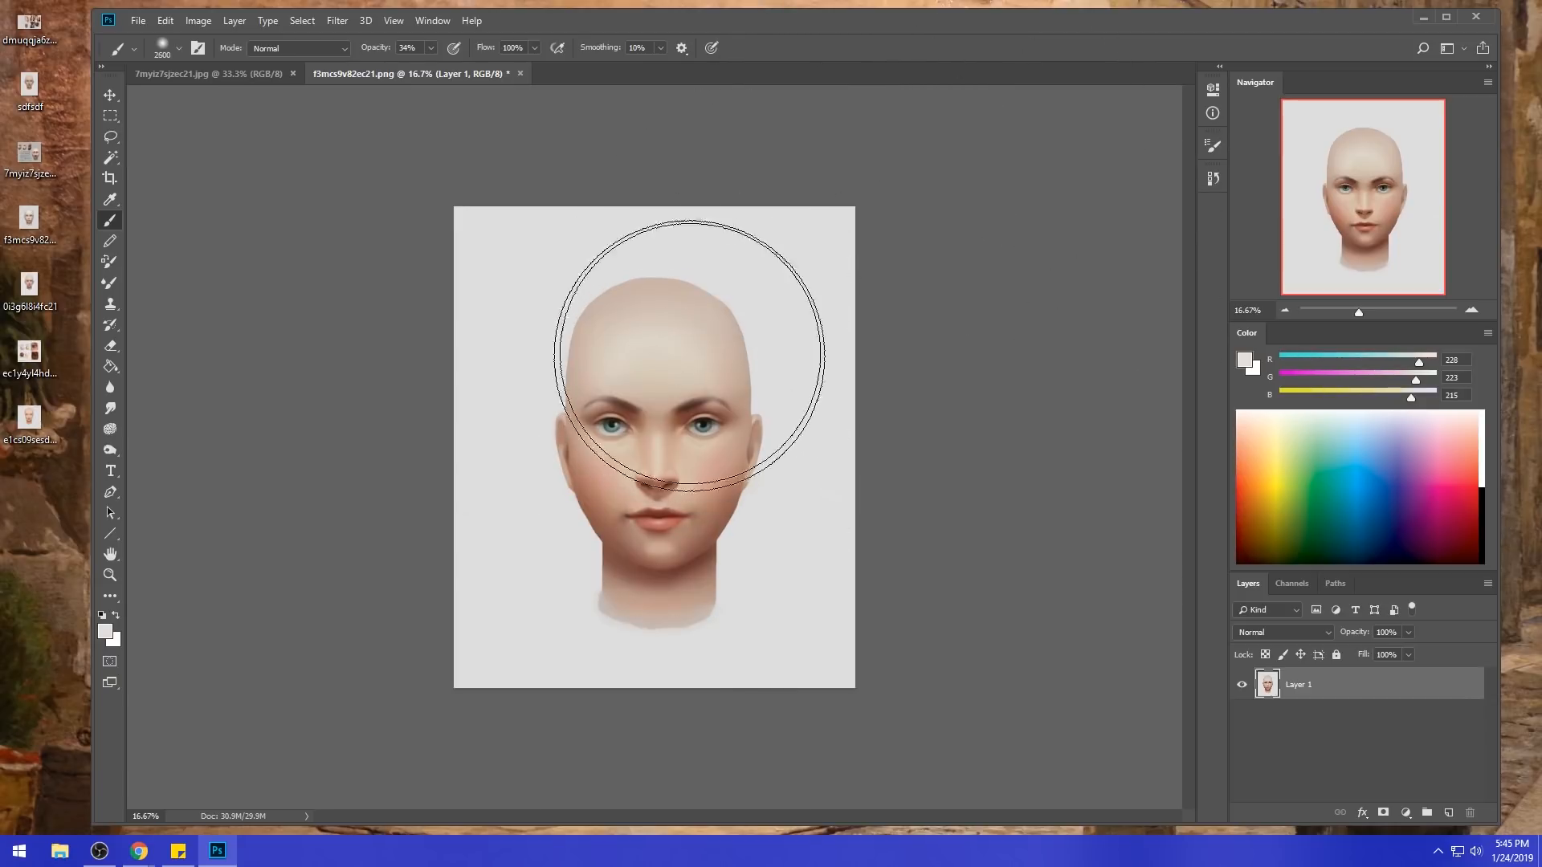
{"action": "left_click", "coordinate": [691, 353], "text": "alt"}
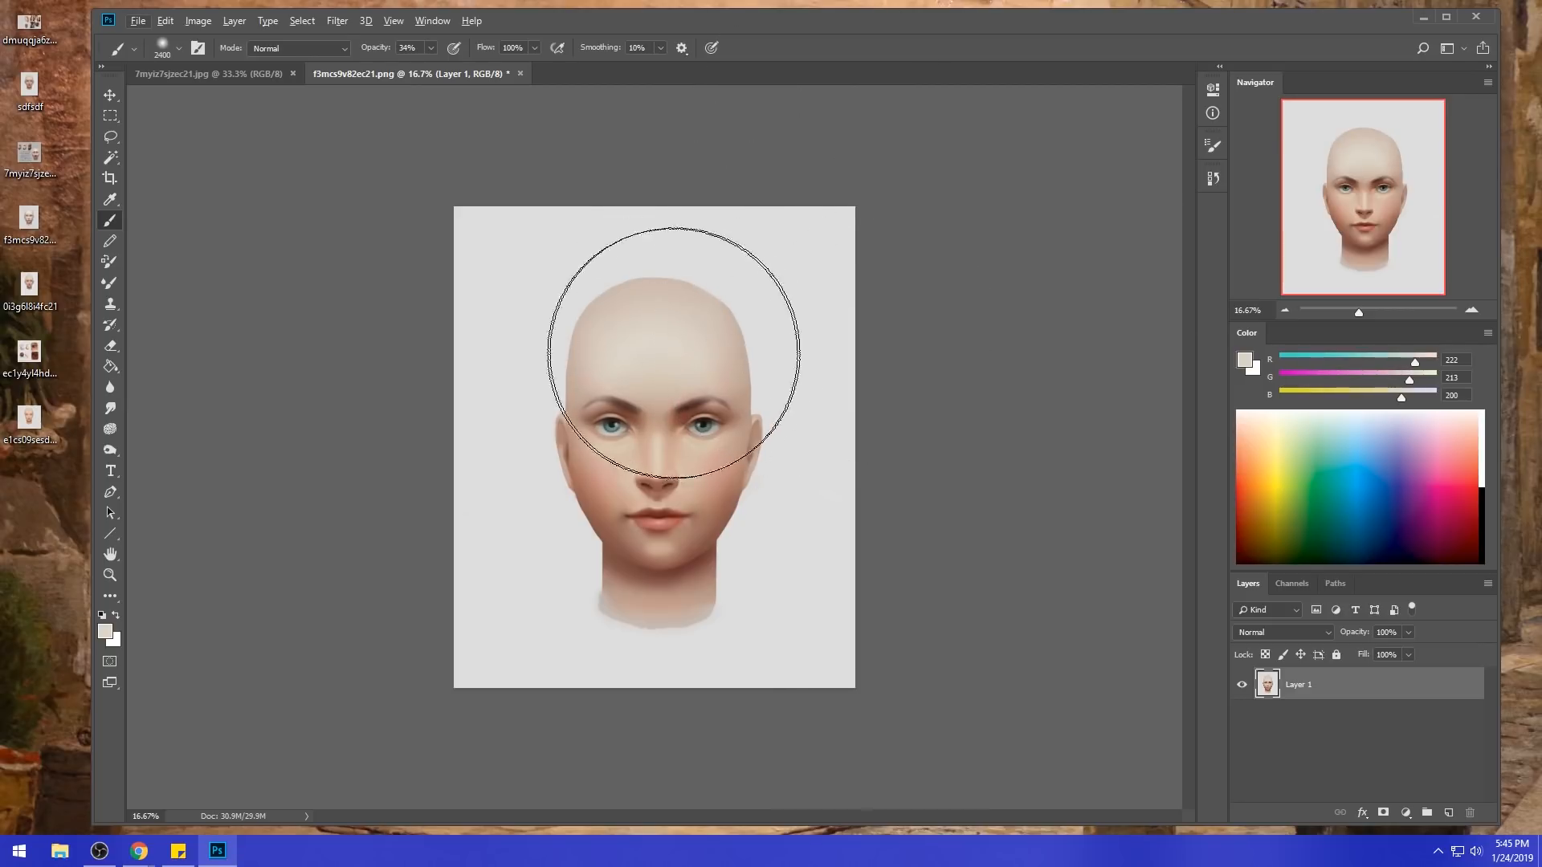
{"action": "left_click", "coordinate": [726, 376], "text": "alt"}
- Set the brush blending mode to Color and reduce the brush to 700 px
{"action": "left_click", "coordinate": [321, 50]}
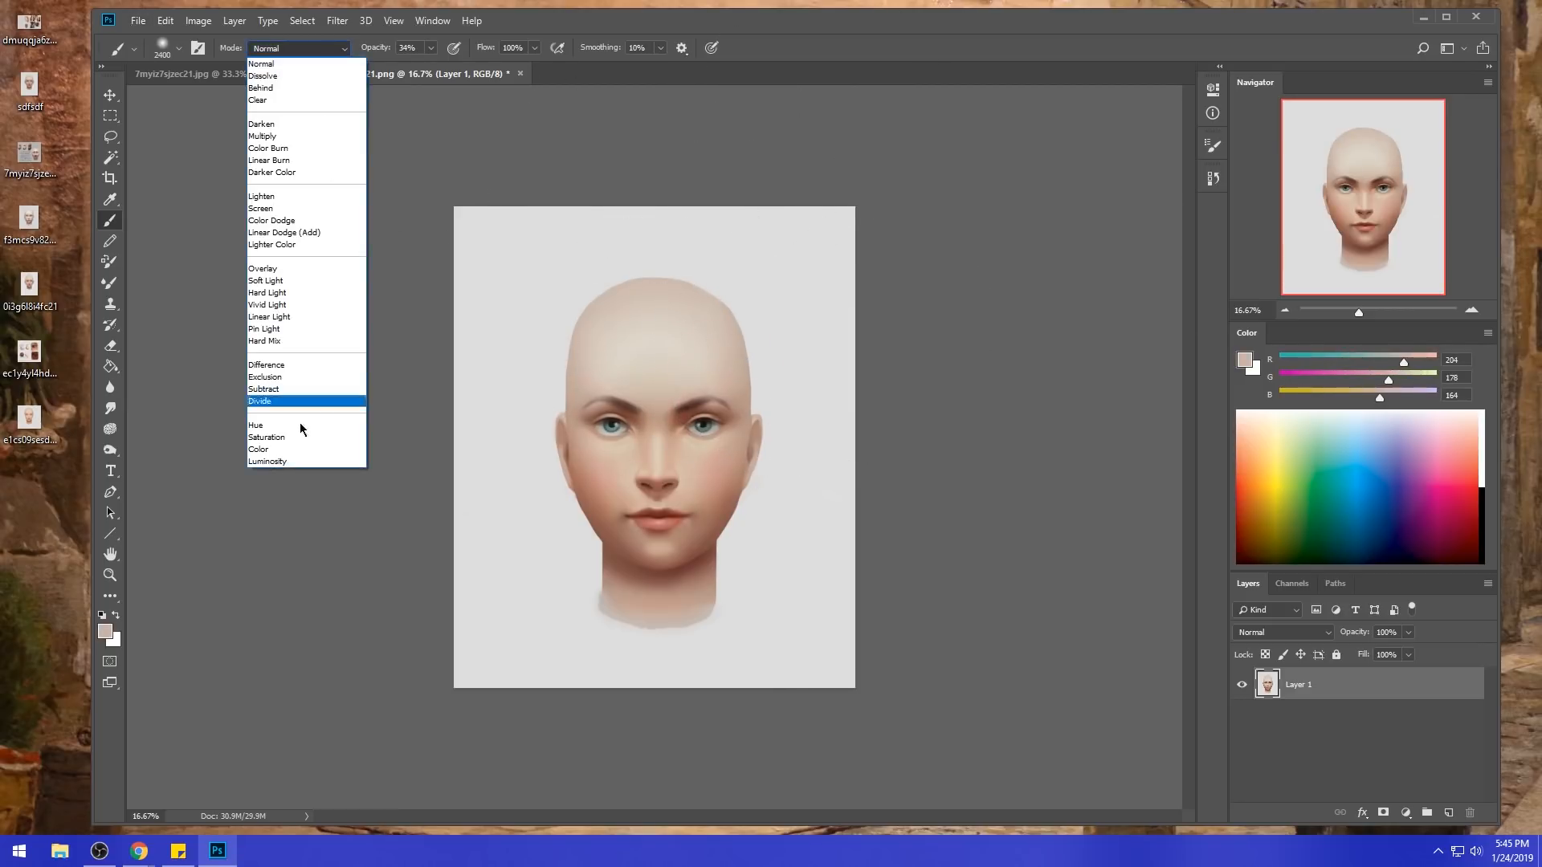
{"action": "left_click", "coordinate": [267, 449]}
{"action": "key", "text": "bracketleft"}
{"action": "key", "text": "bracketleft"}
{"action": "key", "text": "bracketleft"}
{"action": "key", "text": "bracketleft"}
{"action": "key", "text": "bracketleft"}
{"action": "key", "text": "bracketleft"}
{"action": "key", "text": "bracketleft"}
{"action": "key", "text": "bracketleft"}
{"action": "key", "text": "bracketleft"}
{"action": "key", "text": "bracketleft"}
{"action": "key", "text": "bracketleft"}
{"action": "key", "text": "bracketleft"}
{"action": "key", "text": "bracketleft"}
{"action": "key", "text": "bracketleft"}
{"action": "key", "text": "bracketleft"}
{"action": "key", "text": "bracketleft"}
{"action": "key", "text": "bracketleft"}
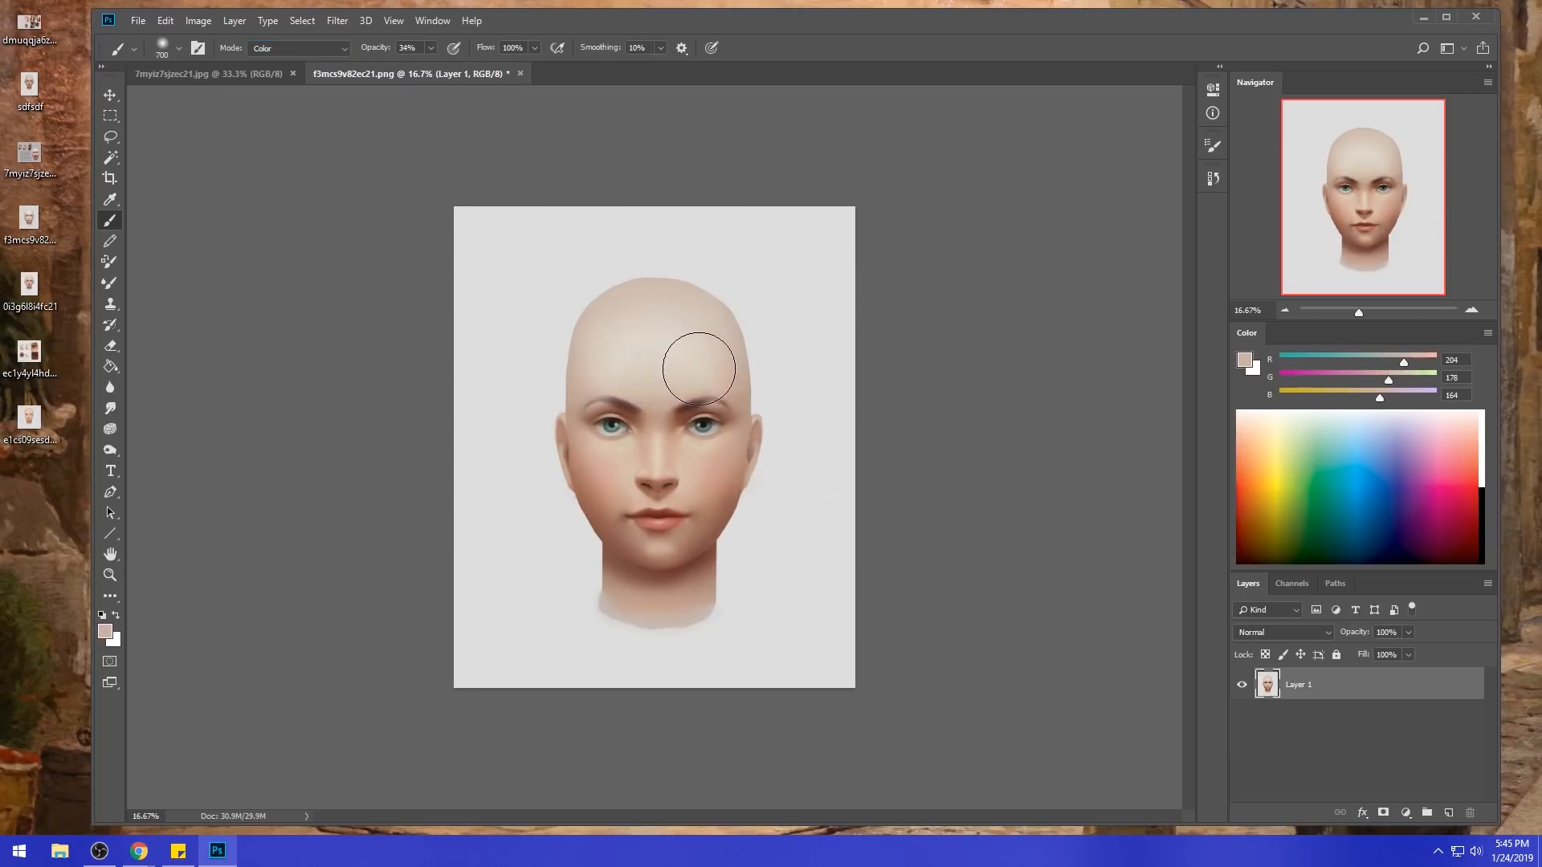
- Try tinting the middle of the forehead with a smaller Color-mode brush and undo the stroke
{"action": "key", "text": "bracketleft"}
{"action": "key", "text": "bracketleft"}
{"action": "mouse_move", "coordinate": [618, 331]}
{"action": "left_mouse_down"}
{"action": "mouse_move", "coordinate": [671, 316]}
{"action": "mouse_move", "coordinate": [675, 368]}
{"action": "mouse_move", "coordinate": [606, 355]}
{"action": "mouse_move", "coordinate": [678, 354]}
{"action": "left_mouse_up"}
{"action": "key", "text": "bracketleft"}
{"action": "key", "text": "ctrl+z"}
- Enlarge the brush to 1700 px and warm the forehead in Color mode with skin tone RGB 204, 166, 145
{"action": "key", "text": "bracketright"}
{"action": "key", "text": "bracketright"}
{"action": "key", "text": "bracketright"}
{"action": "key", "text": "bracketright"}
{"action": "key", "text": "bracketright"}
{"action": "key", "text": "bracketright"}
{"action": "key", "text": "bracketright"}
{"action": "key", "text": "bracketright"}
{"action": "key", "text": "bracketright"}
{"action": "key", "text": "bracketright"}
{"action": "key", "text": "bracketright"}
{"action": "key", "text": "bracketright"}
{"action": "key", "text": "bracketright"}
- Return the brush to Normal mode and soften the side of the face with a skin tone sampled near the ear
{"action": "left_click", "coordinate": [330, 50]}
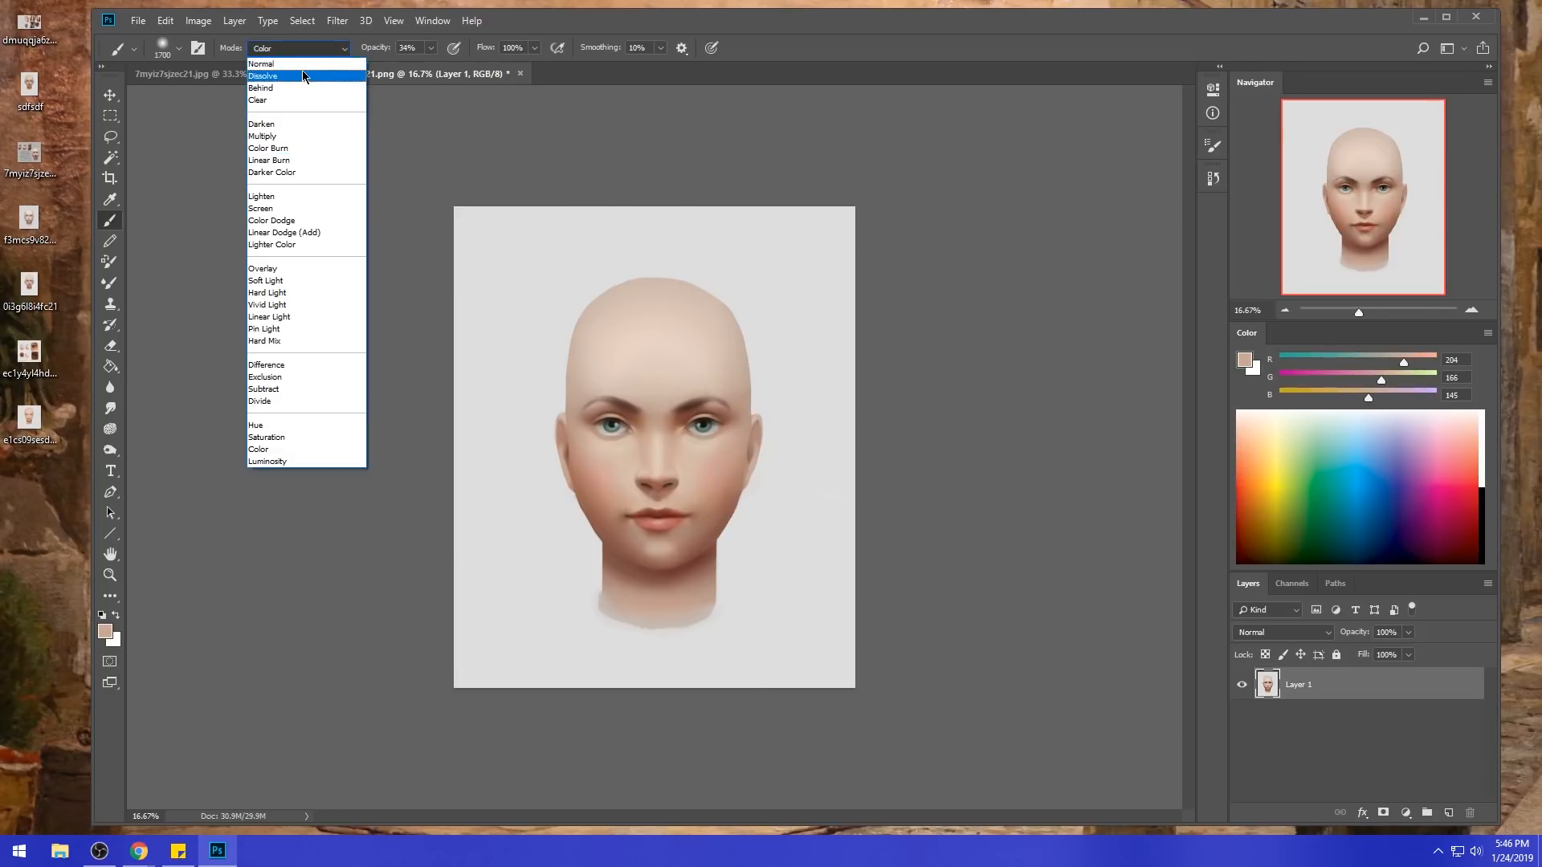
{"action": "left_click", "coordinate": [265, 63]}
{"action": "left_click", "coordinate": [755, 448], "text": "alt"}
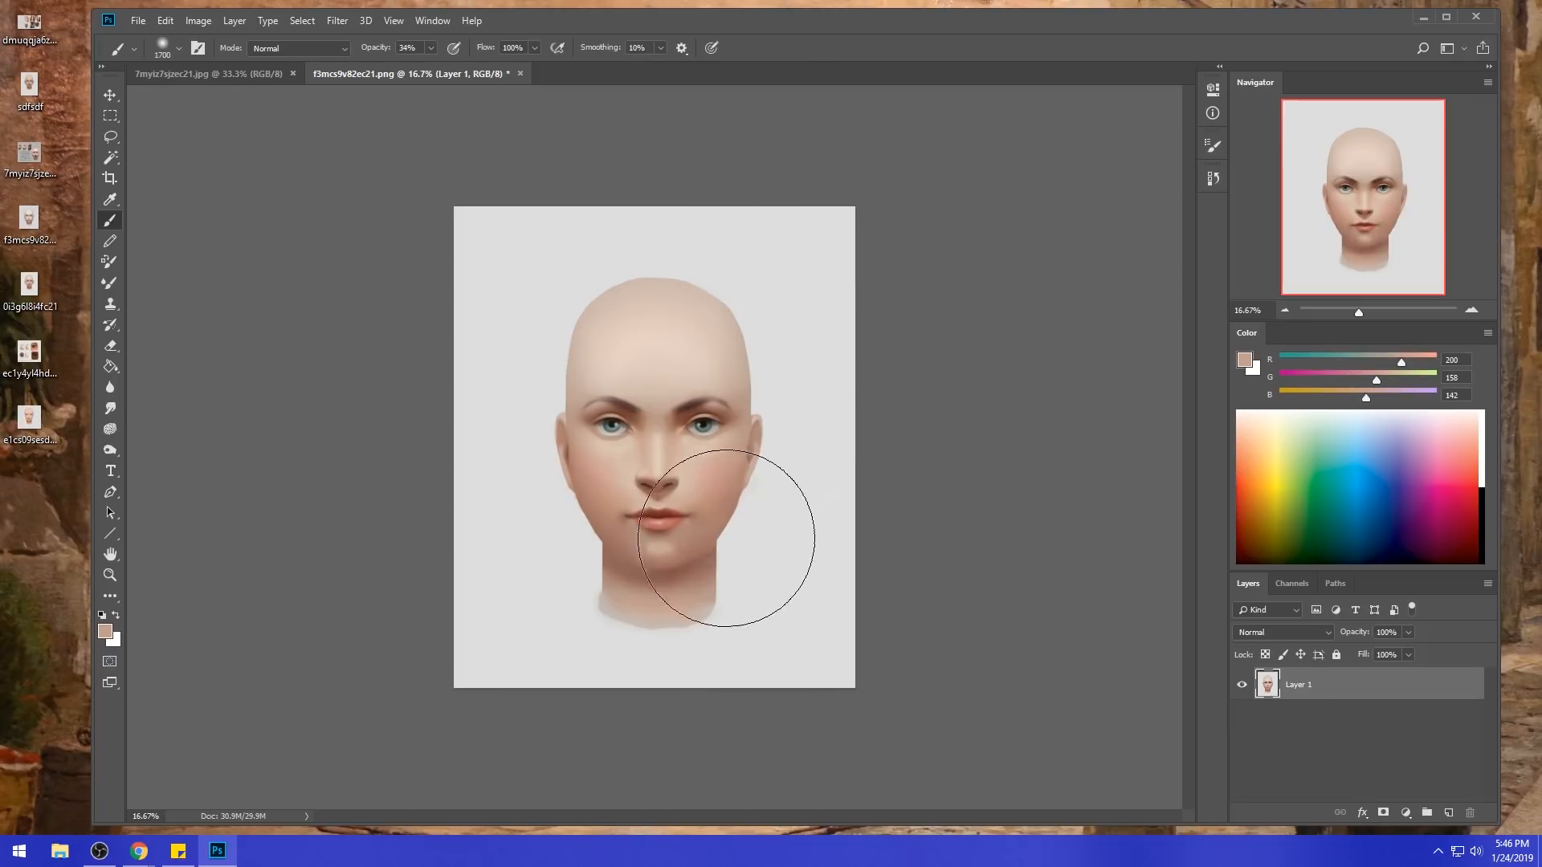
- Copy the whole repainted canvas, step back to an earlier brush state in the history, and paste the copy as a new layer
{"action": "key", "text": "ctrl+a"}
{"action": "left_click", "coordinate": [1213, 178]}
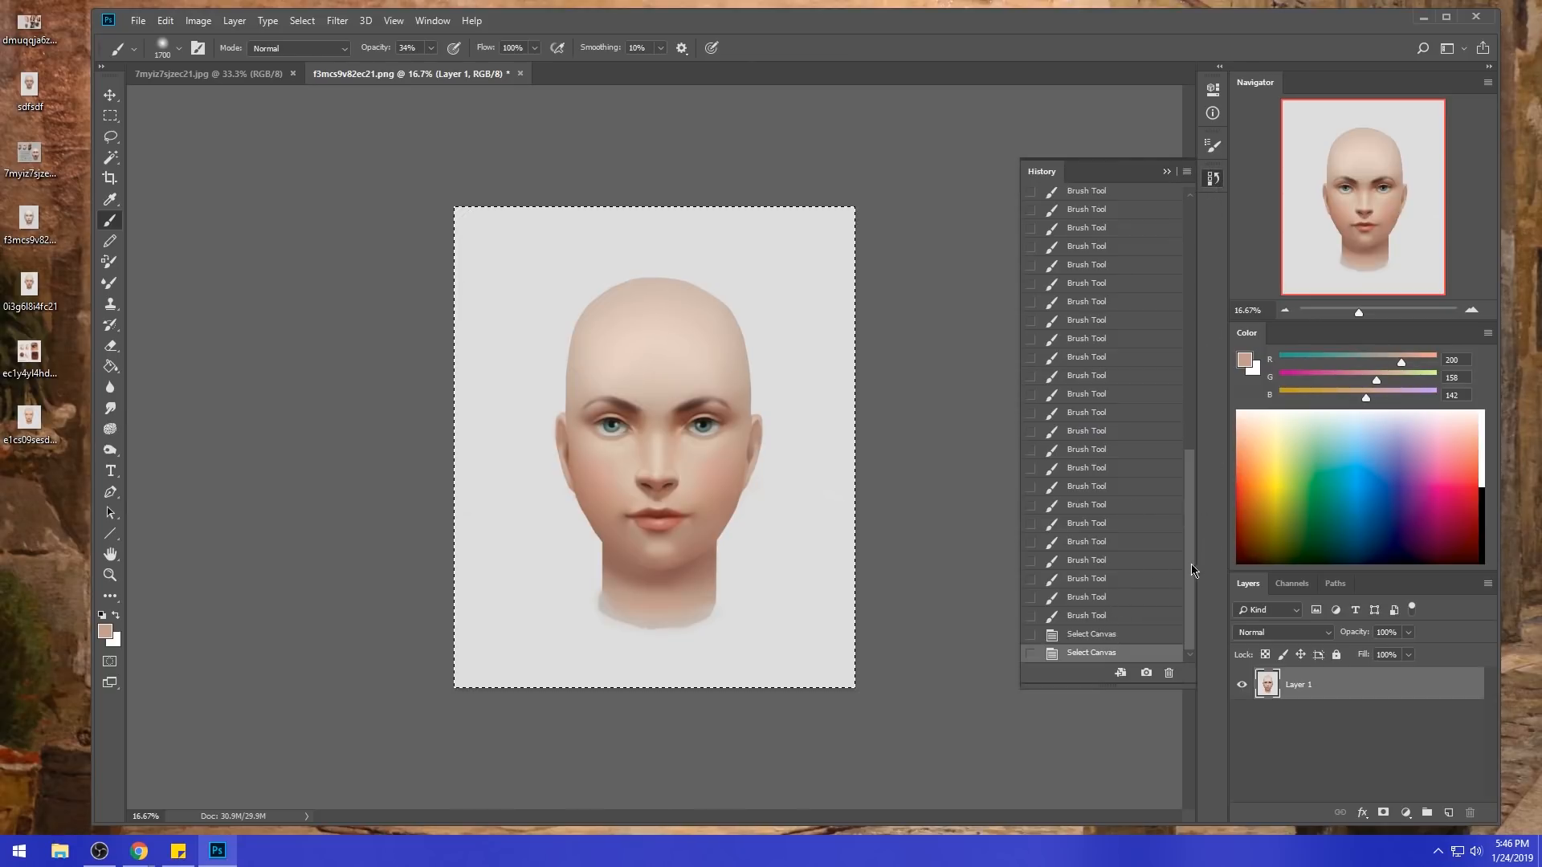
{"action": "left_click", "coordinate": [1113, 616]}
{"action": "scroll", "coordinate": [1185, 590], "scroll_direction": "up", "scroll_amount": 3}
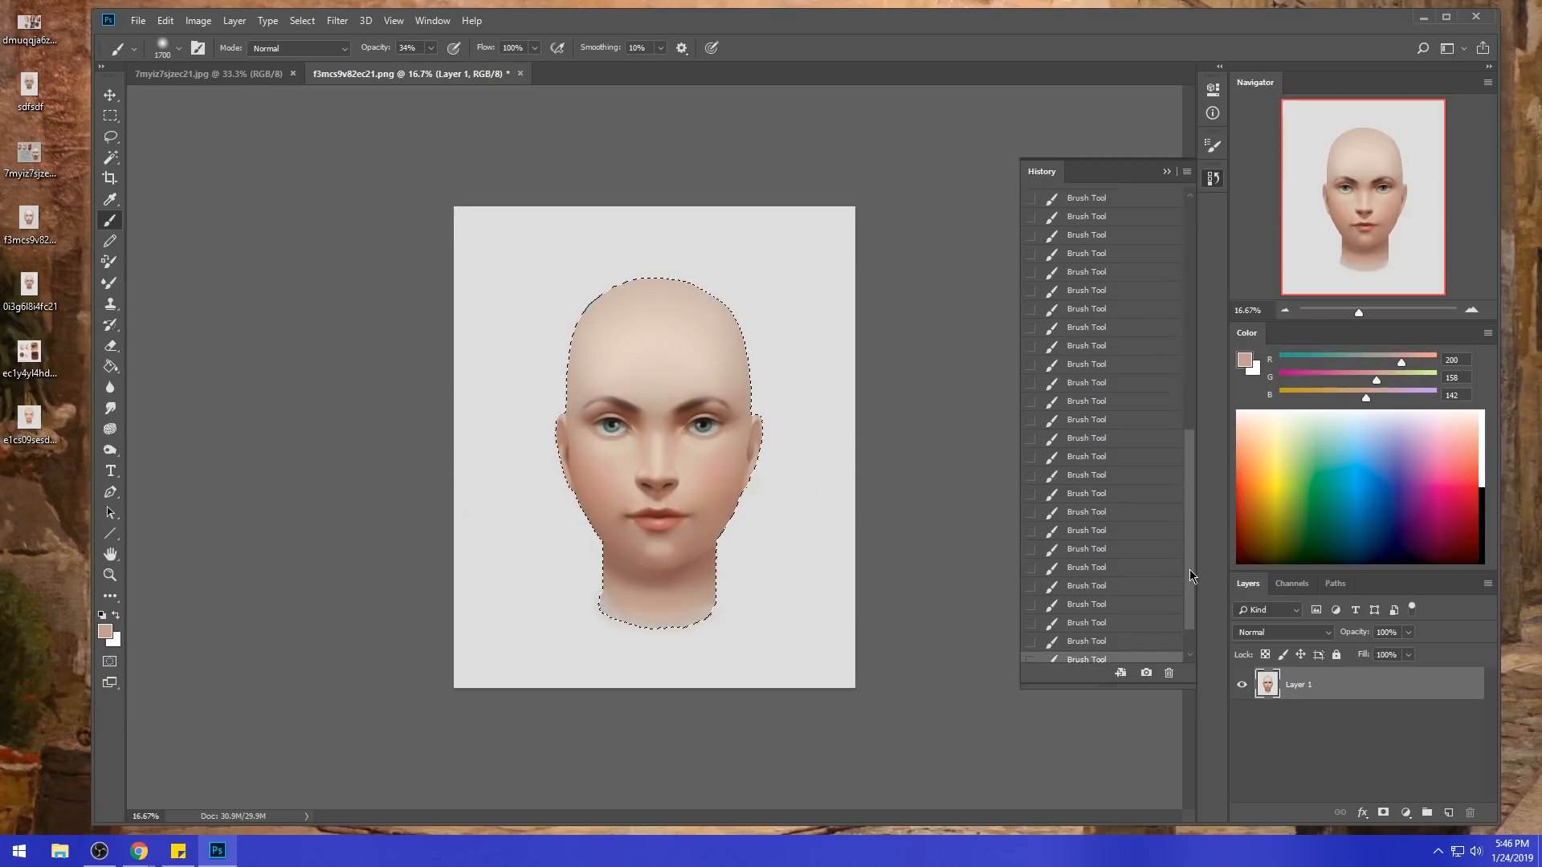
{"action": "left_click", "coordinate": [1090, 251]}
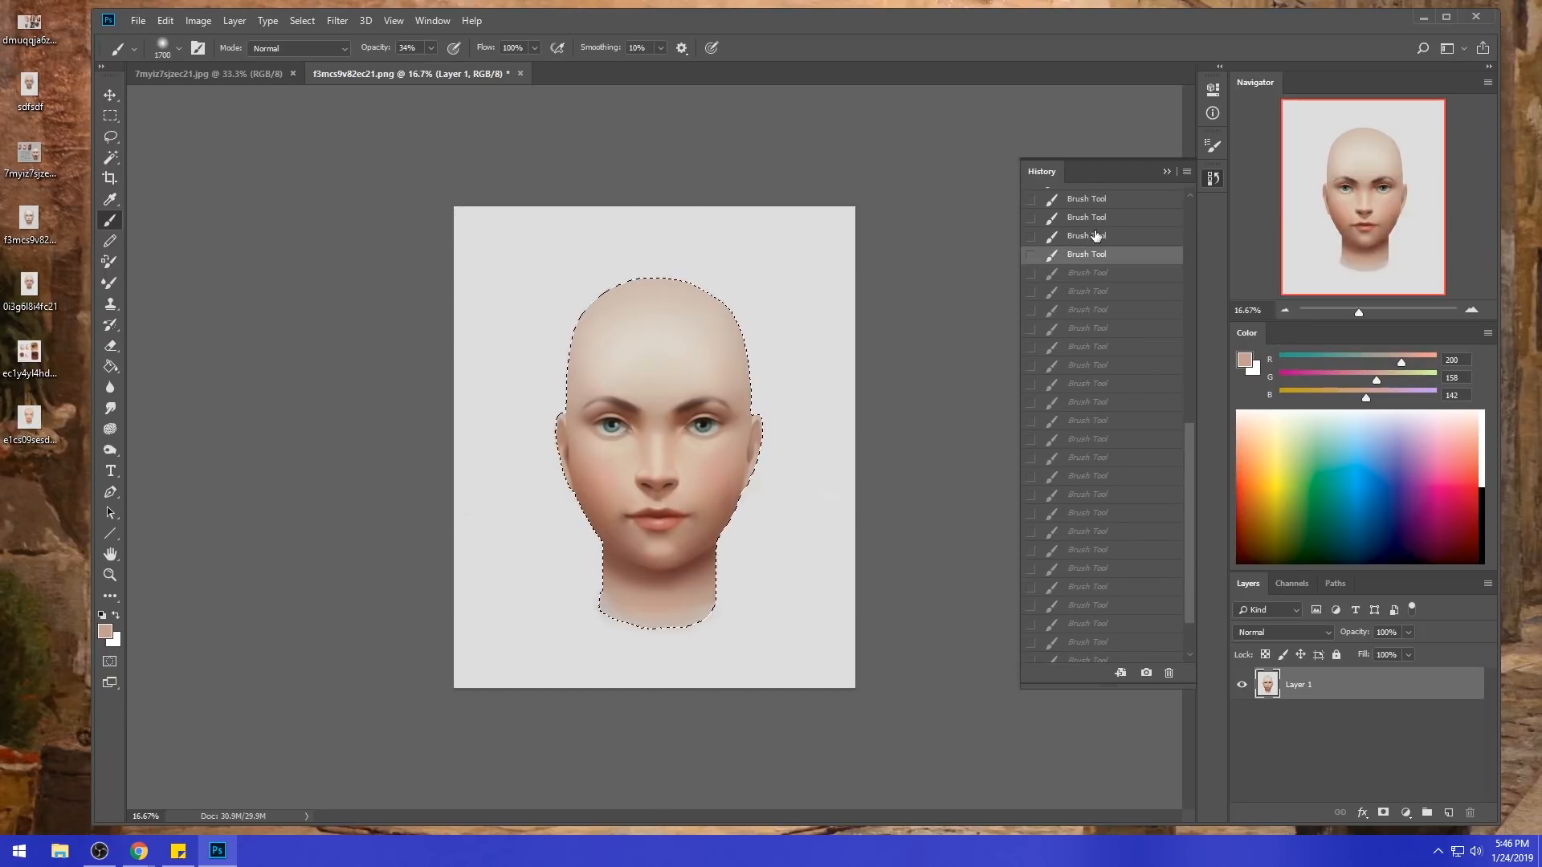
{"action": "left_click", "coordinate": [1092, 235]}
{"action": "left_click", "coordinate": [1098, 273]}
{"action": "left_click", "coordinate": [1097, 346]}
{"action": "key", "text": "ctrl+j"}
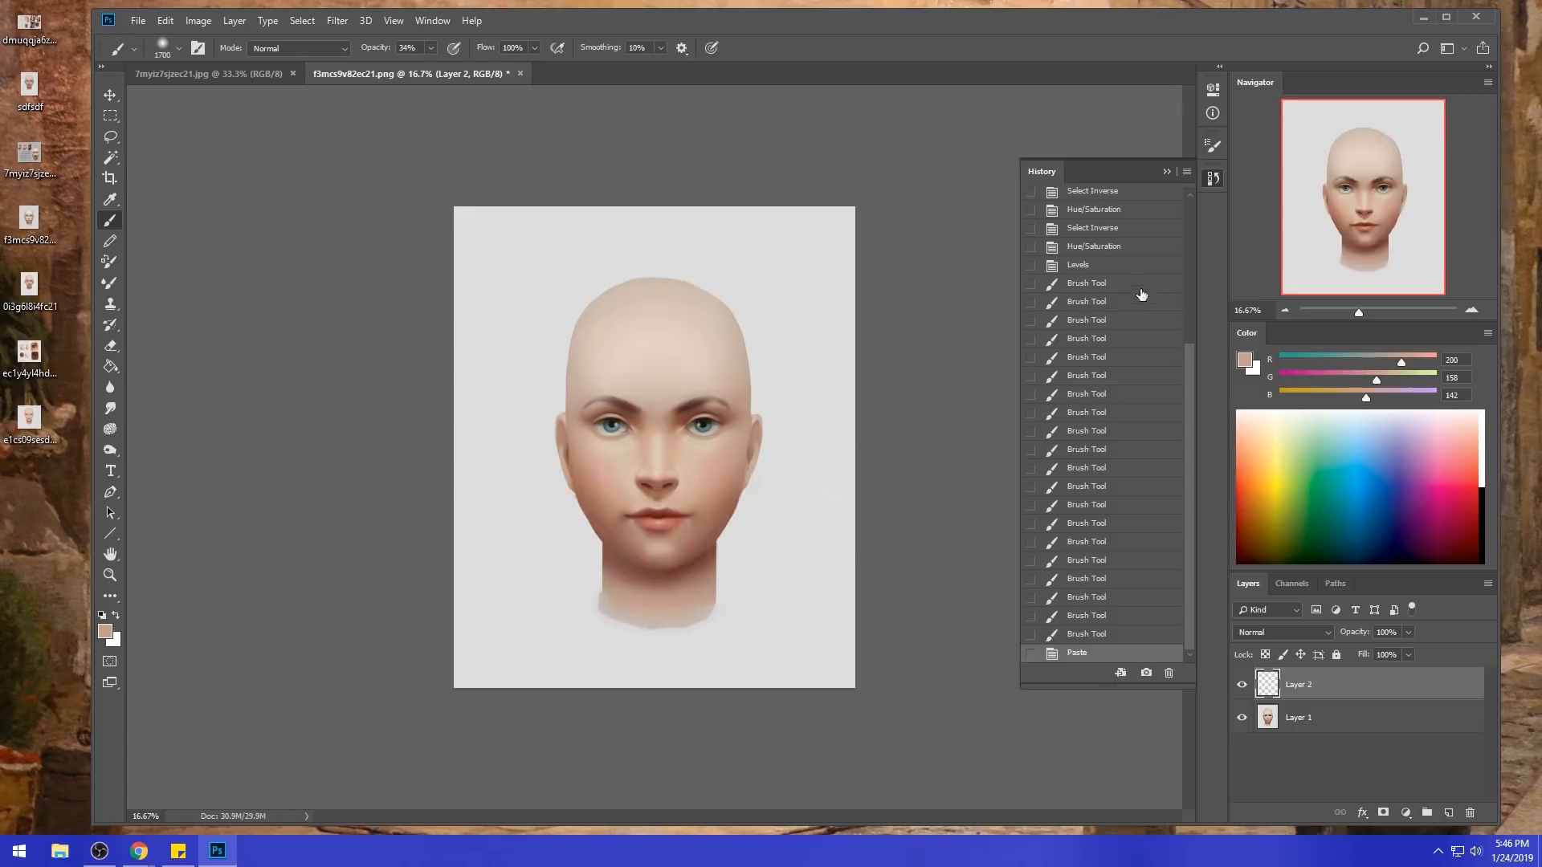
- Erase part of Layer 2 where the jaw meets the neck with a textured eraser, reduce it to 150 px, and merge the layer down
{"action": "left_click", "coordinate": [1167, 171]}
{"action": "key", "text": "e"}
{"action": "right_click", "coordinate": [629, 464]}
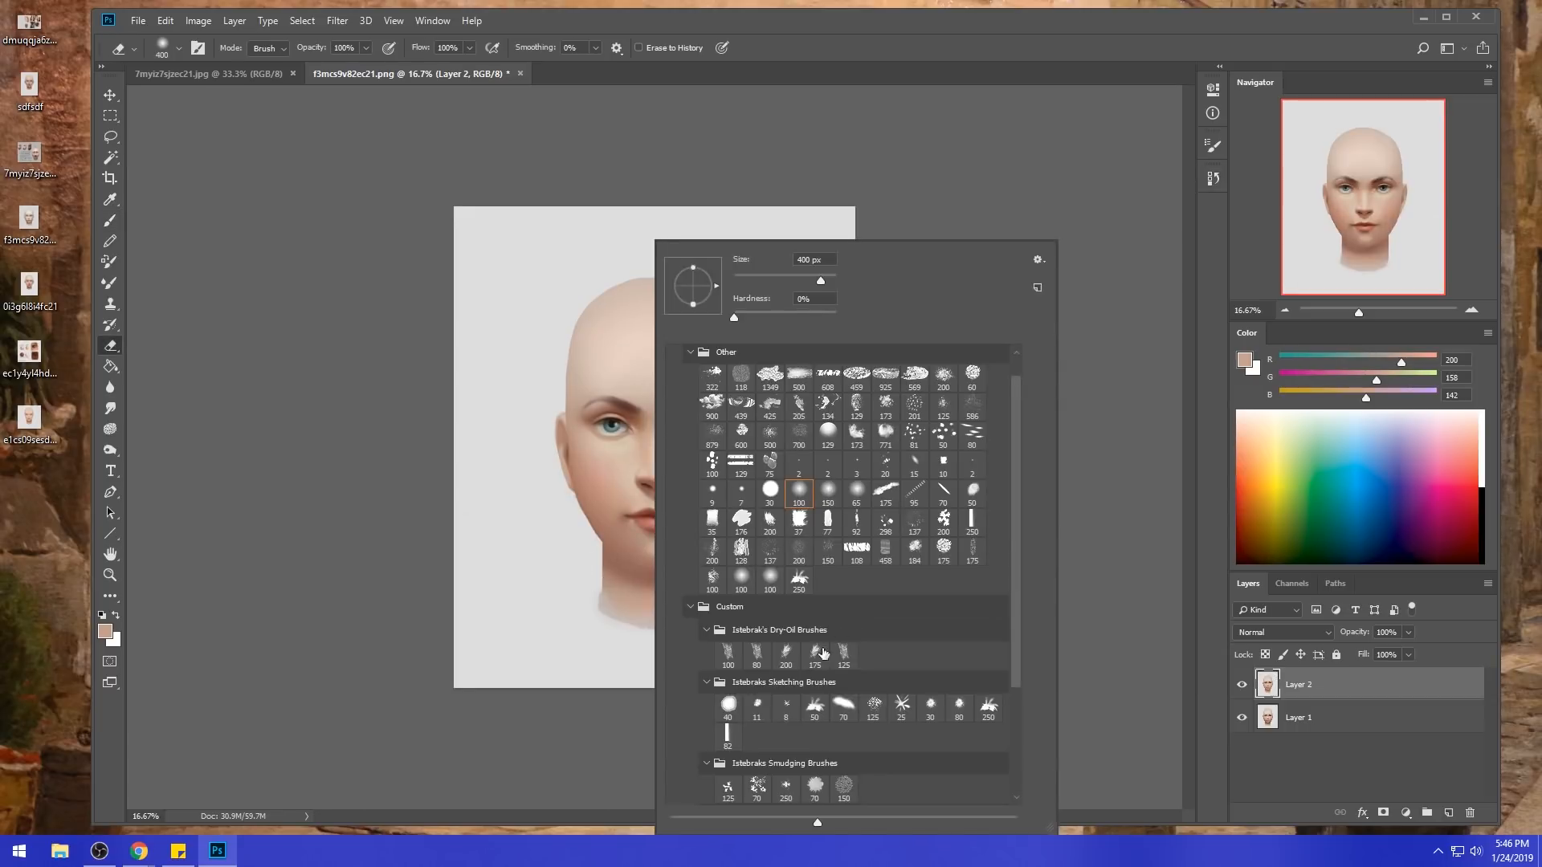
{"action": "key", "text": "Return"}
{"action": "left_click_drag", "start_coordinate": [598, 556], "coordinate": [630, 568]}
{"action": "key", "text": "bracketleft"}
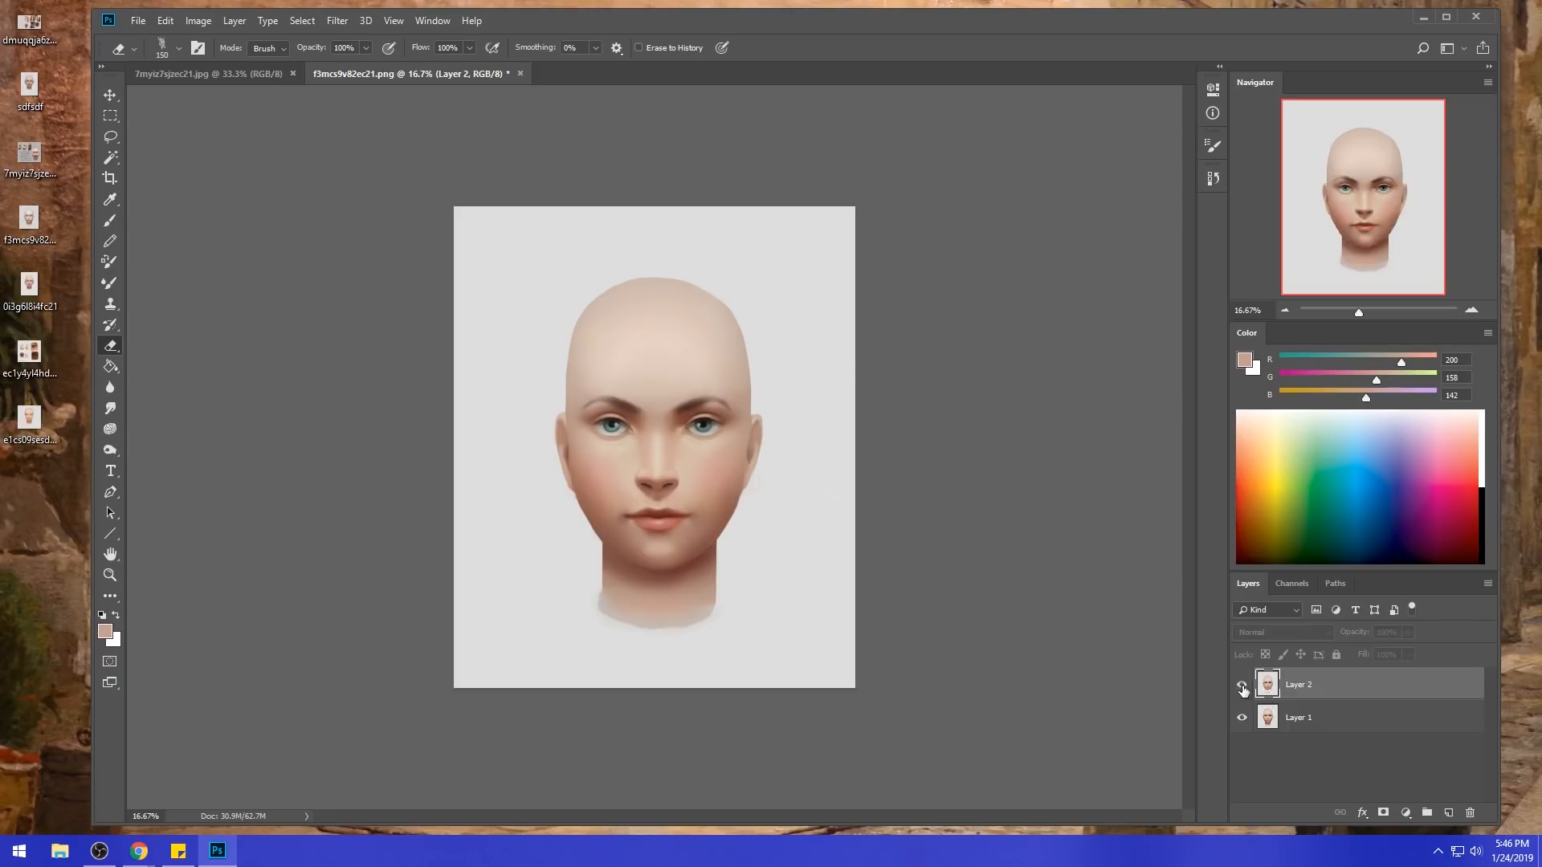
{"action": "right_click", "coordinate": [1323, 687]}
{"action": "left_click", "coordinate": [1393, 485]}
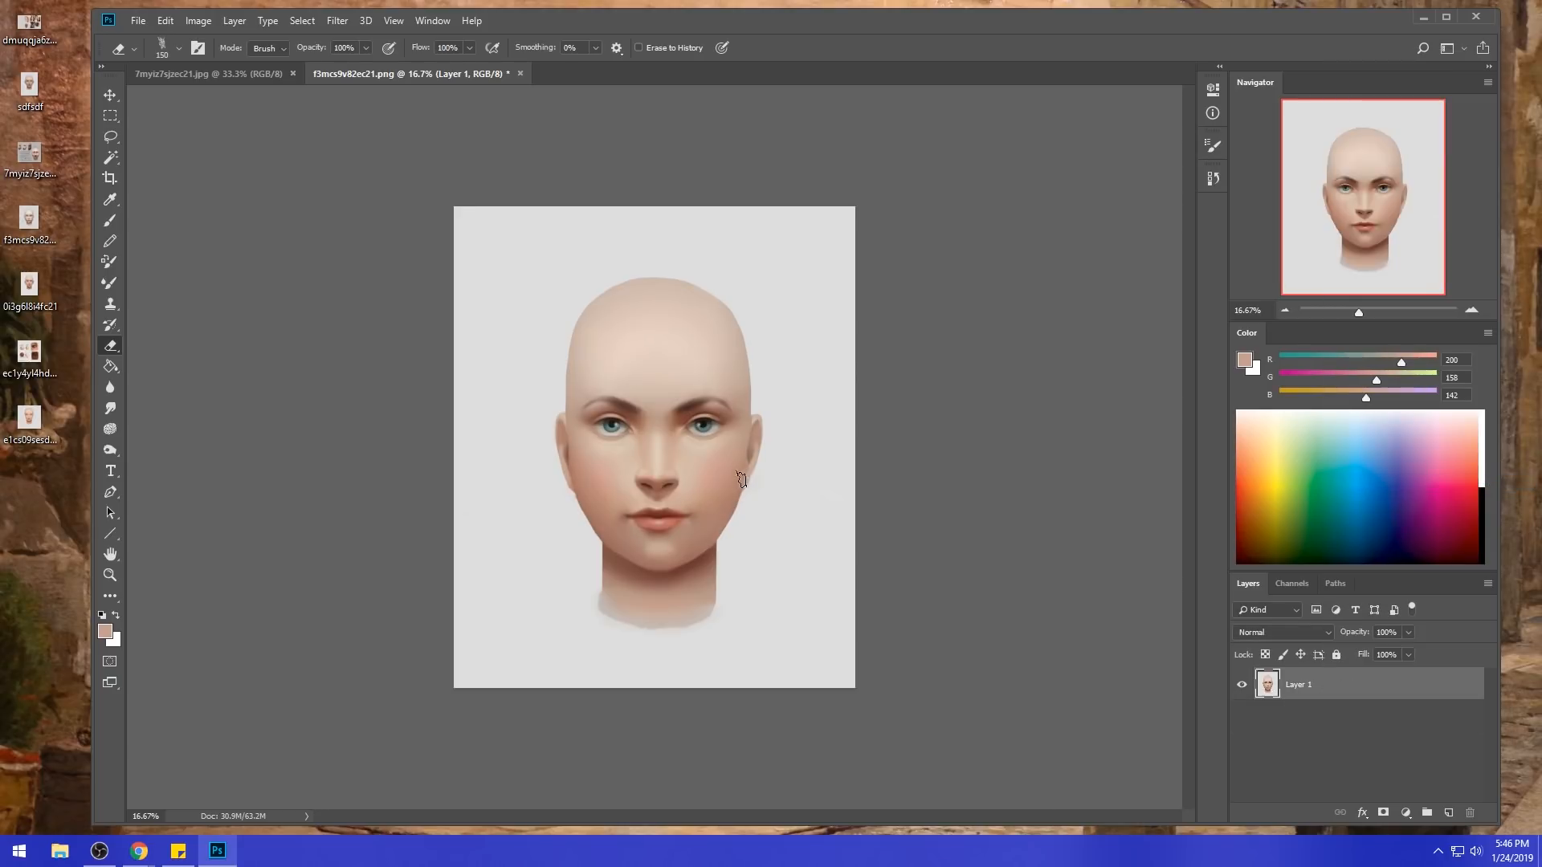
- Choose a pale cream, RGB 234, 227, 217, as the foreground color for the brush
{"action": "left_click", "coordinate": [109, 389]}
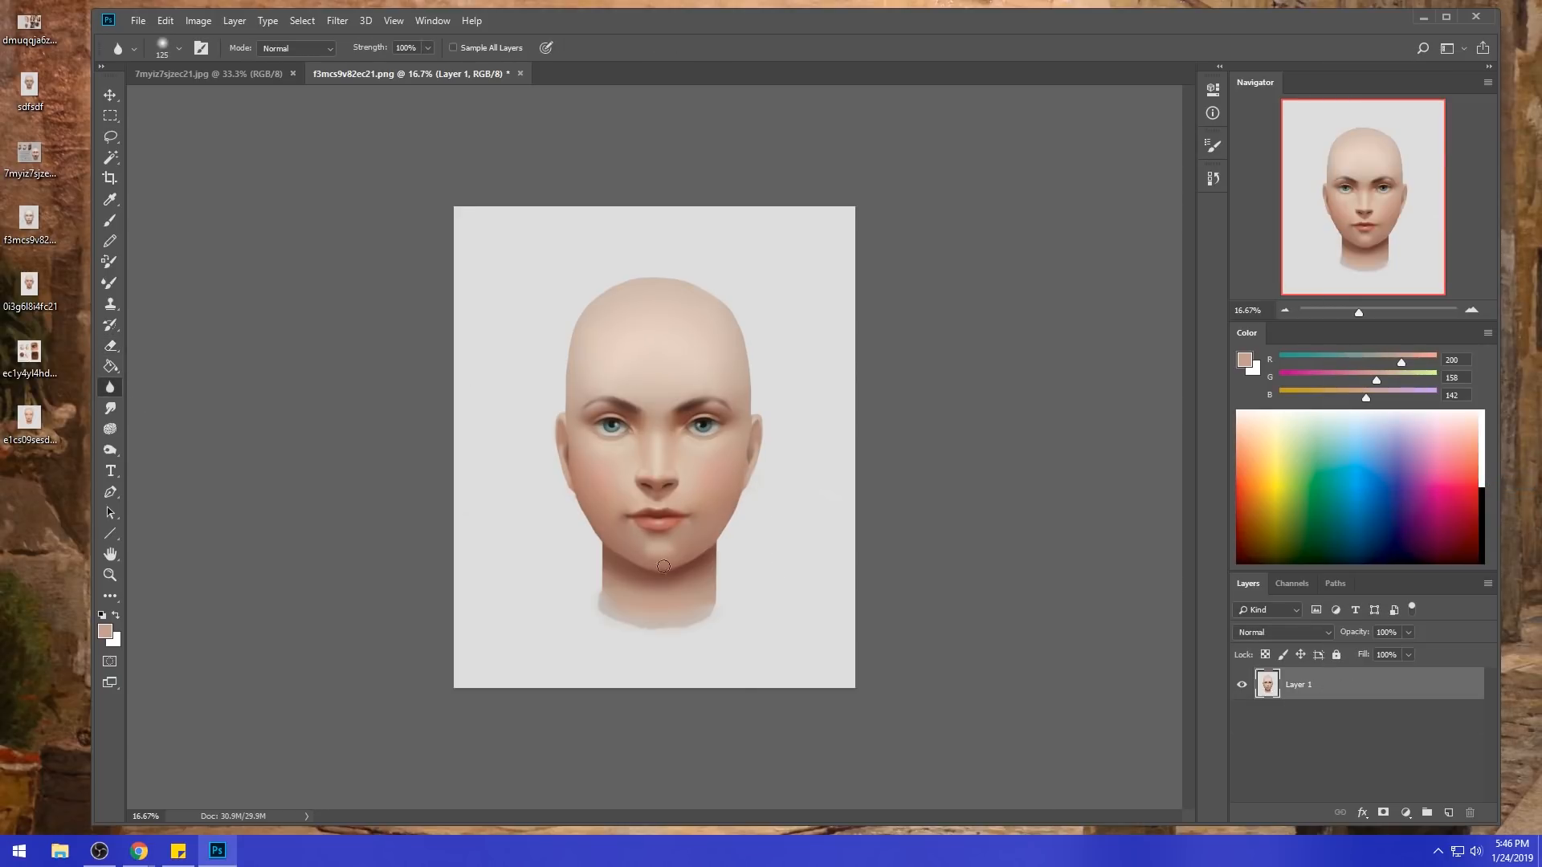
{"action": "key", "text": "b"}
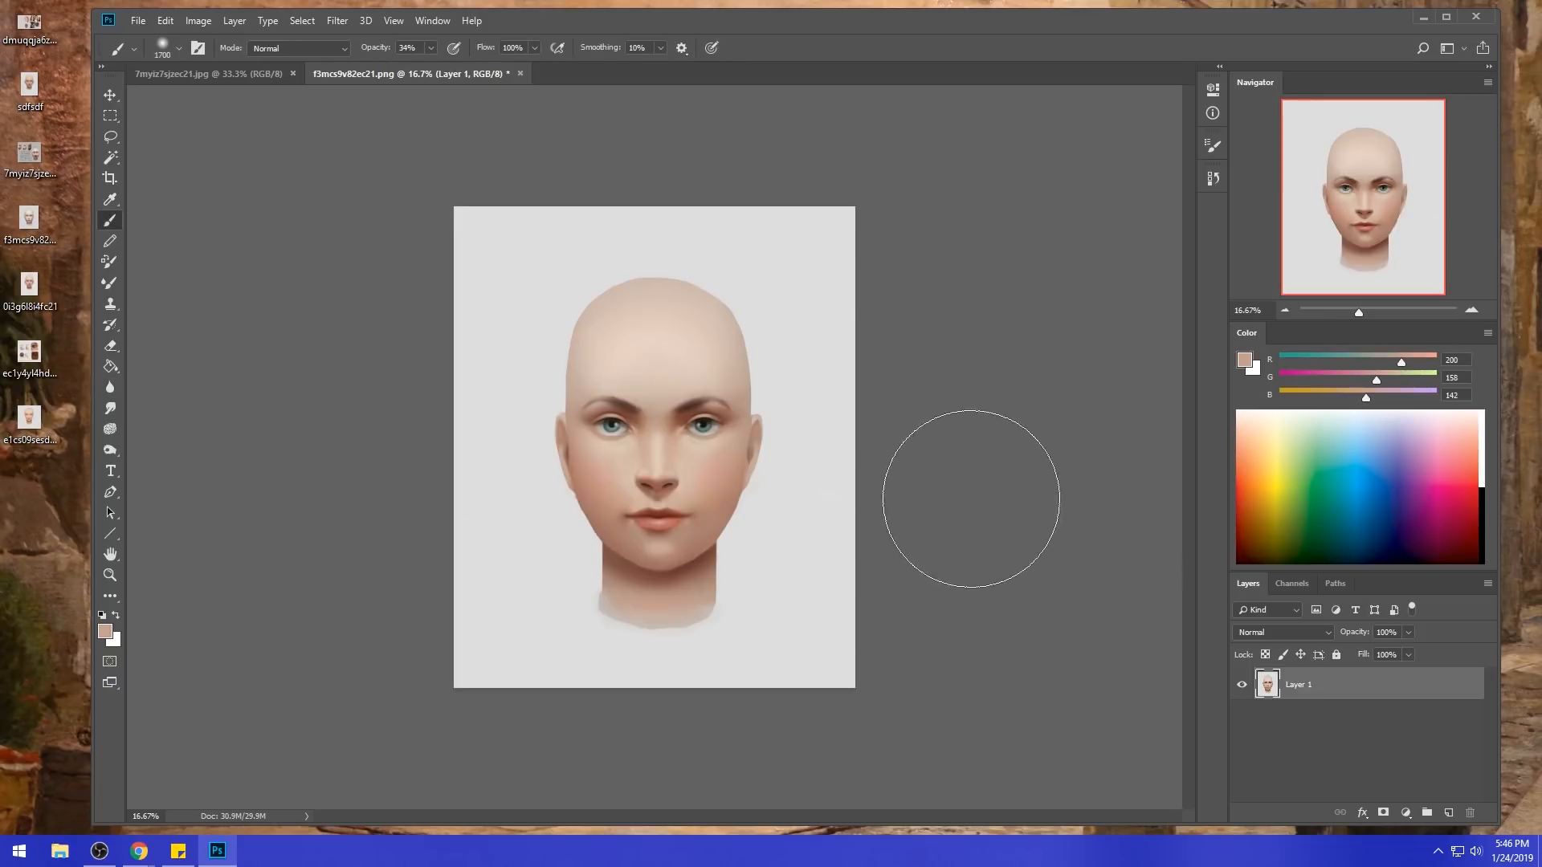
{"action": "left_click", "coordinate": [1250, 365]}
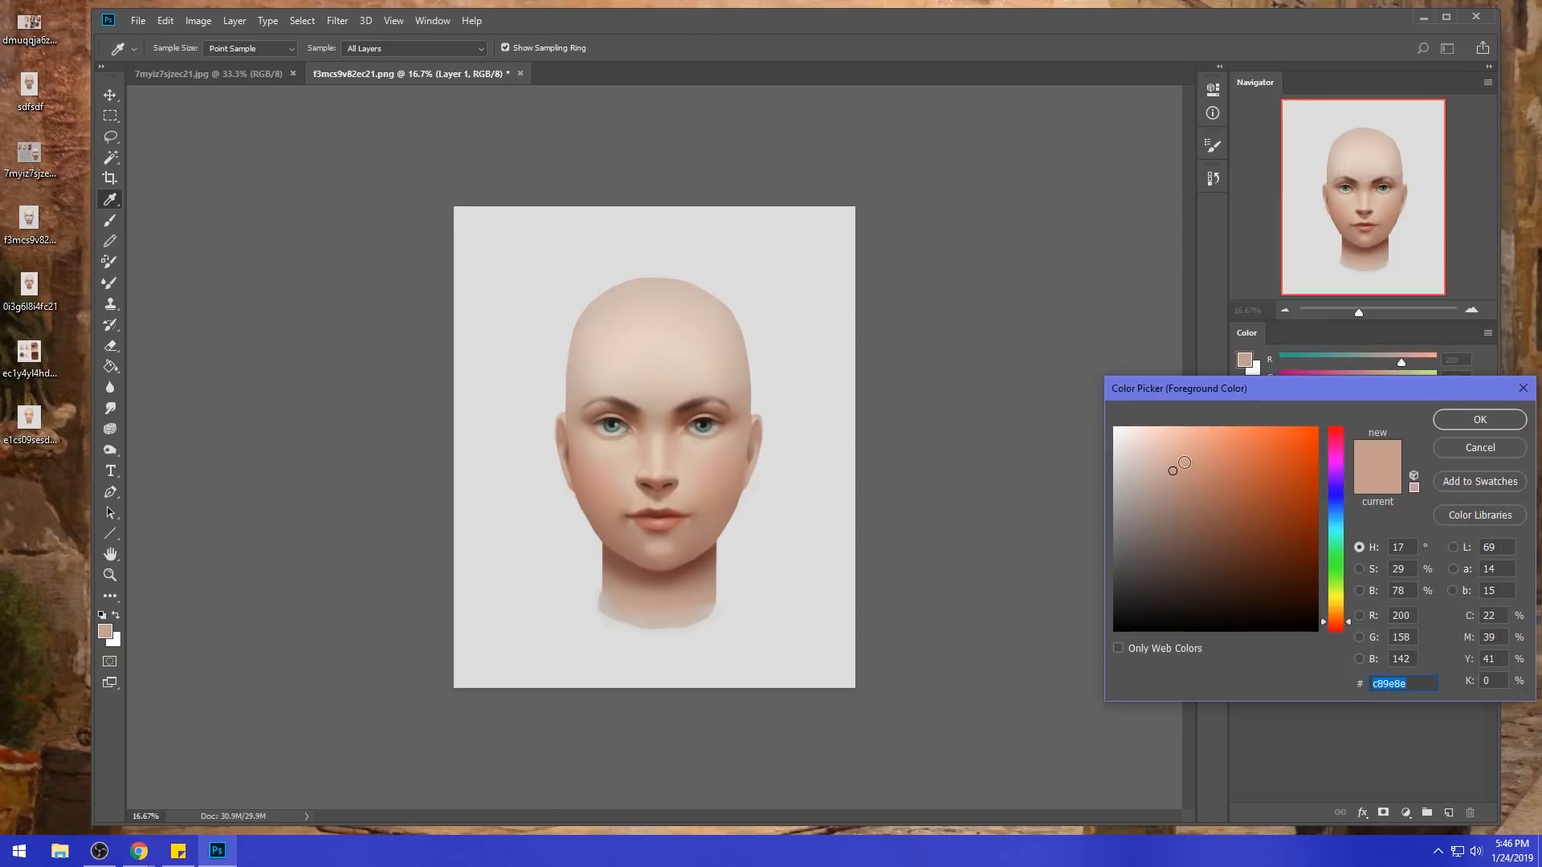
{"action": "left_click_drag", "start_coordinate": [1335, 622], "coordinate": [1335, 612]}
{"action": "left_click", "coordinate": [1137, 449]}
{"action": "left_click", "coordinate": [1130, 444]}
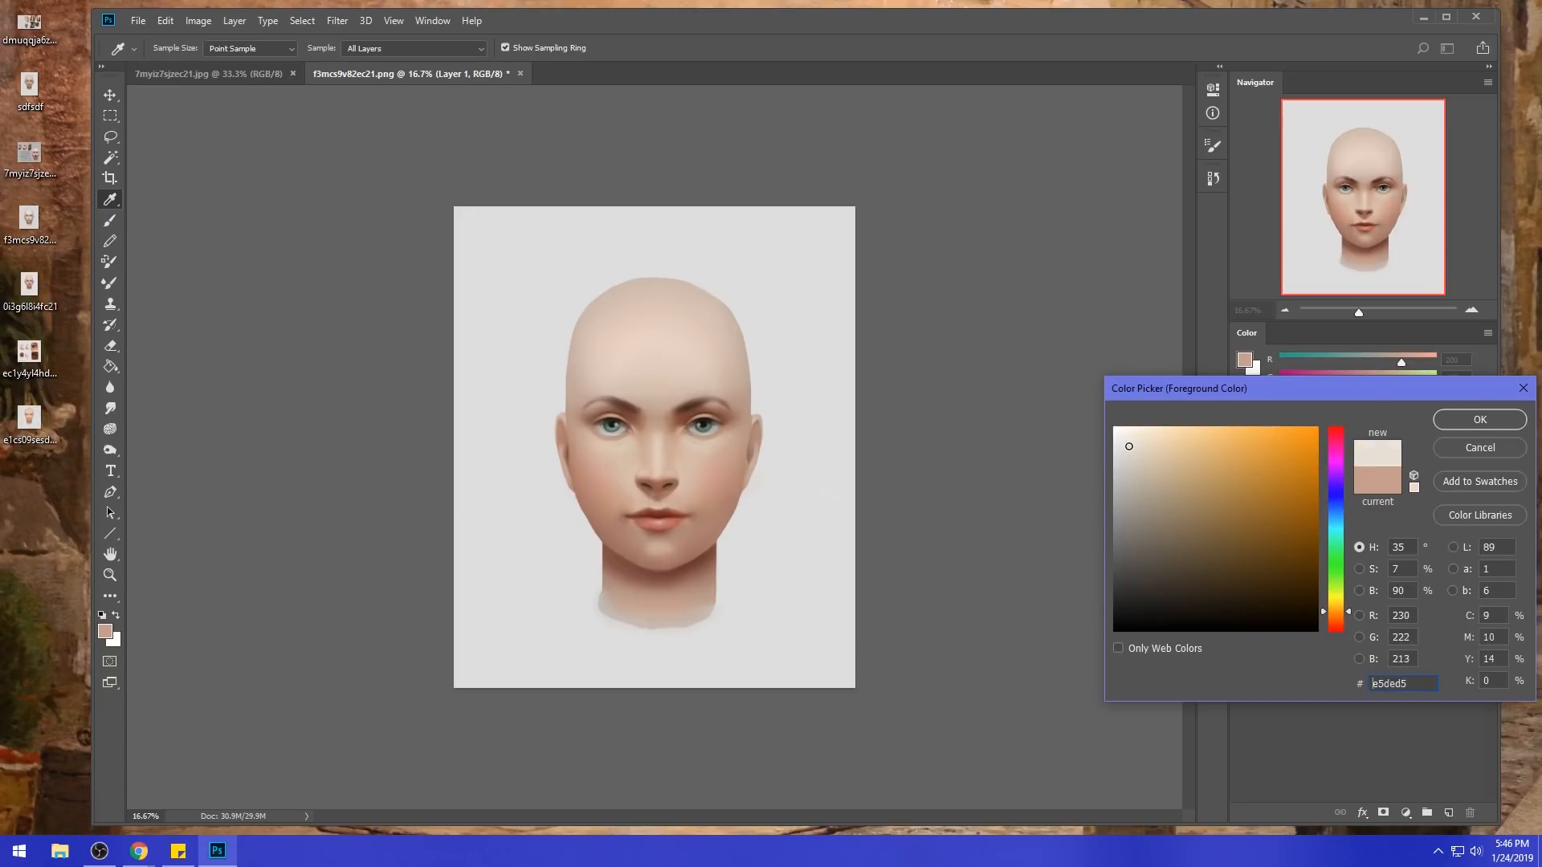
{"action": "left_click", "coordinate": [1475, 419]}
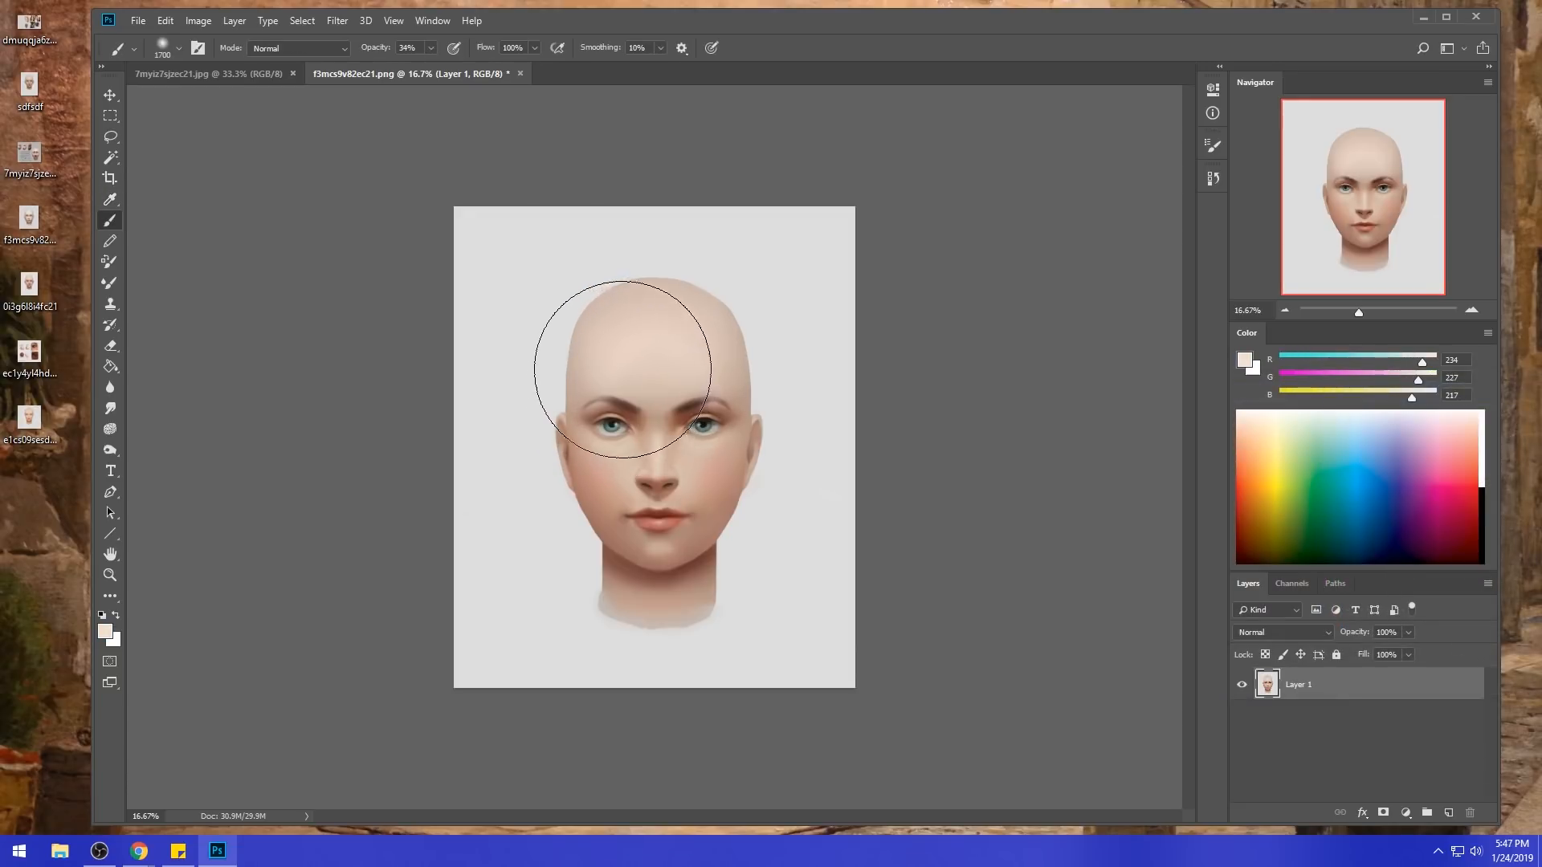
- Set the brush opacity to 52%, lighten the forehead with the pale cream, and reduce the brush to 1100 px
{"action": "left_click", "coordinate": [431, 47]}
{"action": "left_click_drag", "start_coordinate": [432, 66], "coordinate": [444, 66]}
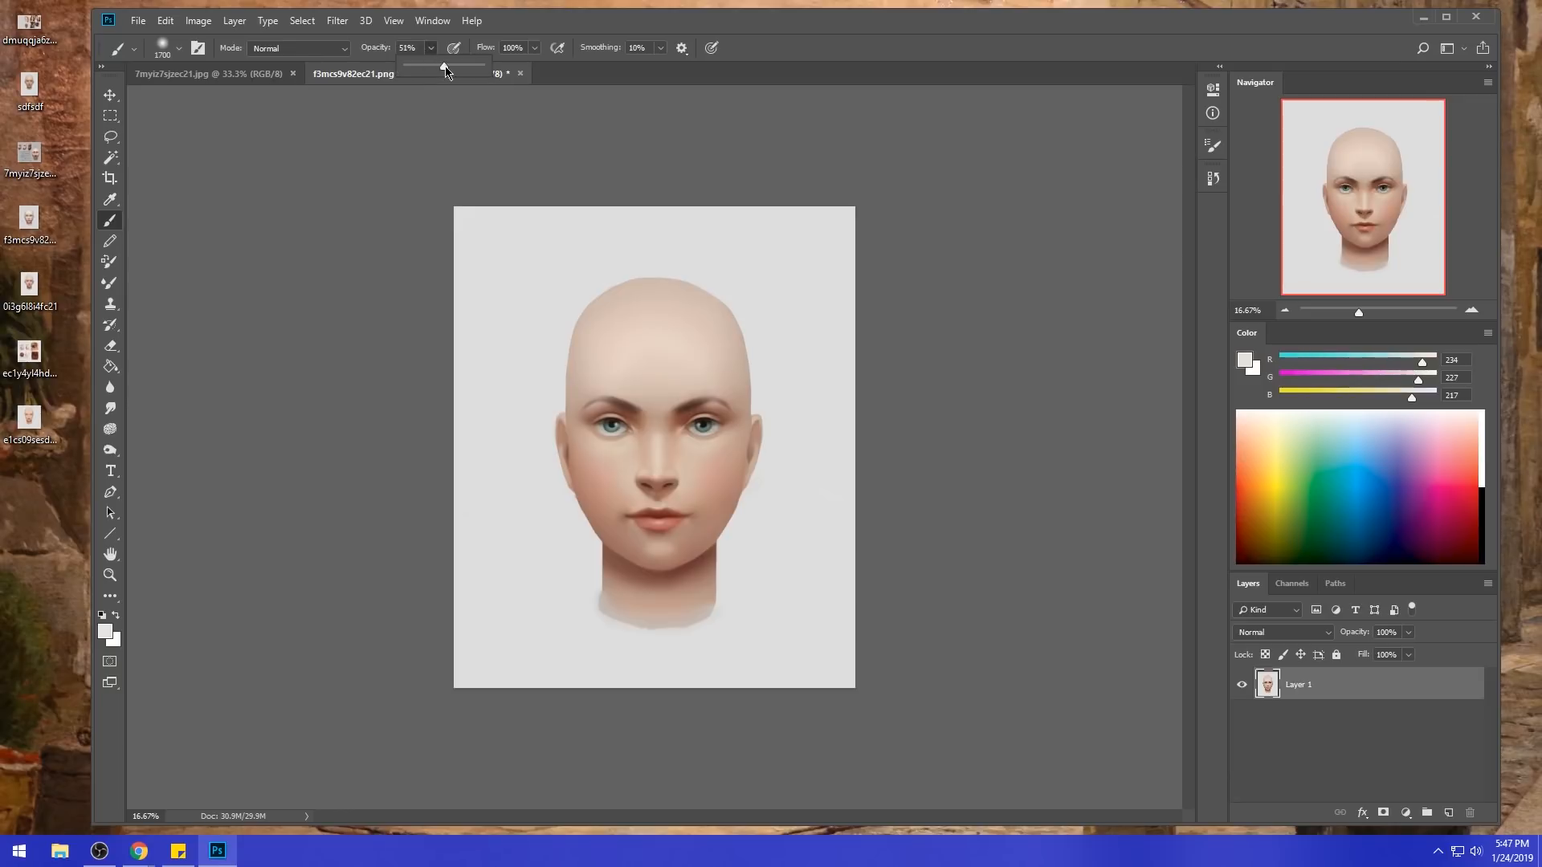
{"action": "left_click", "coordinate": [631, 389]}
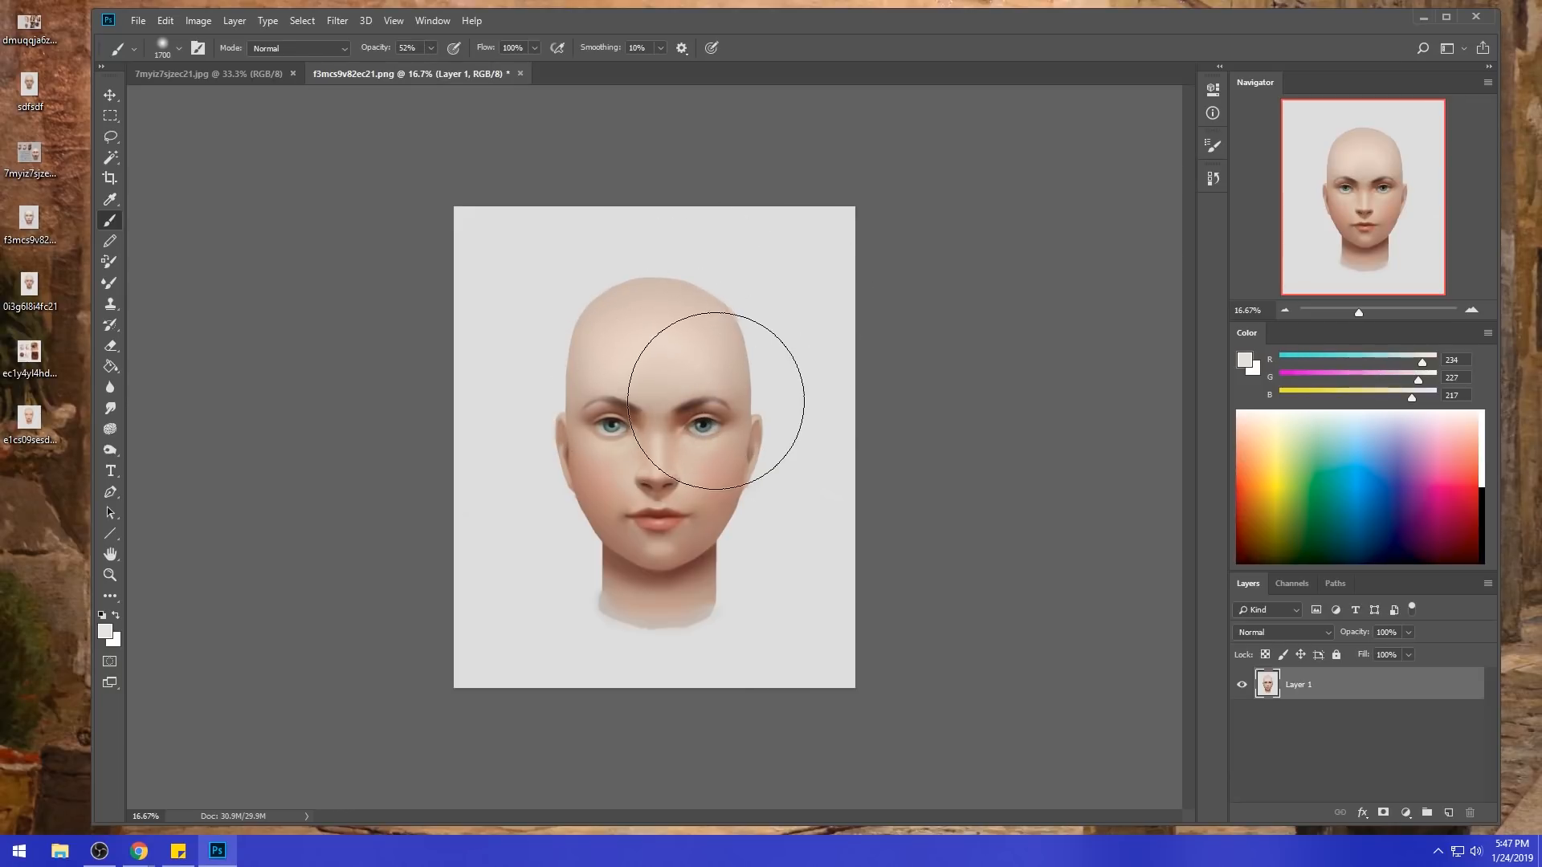
{"action": "key", "text": "bracketleft"}
{"action": "key", "text": "bracketleft"}
{"action": "key", "text": "bracketleft"}
{"action": "key", "text": "bracketleft"}
{"action": "key", "text": "bracketleft"}
{"action": "key", "text": "bracketleft"}
{"action": "key", "text": "bracketleft"}
{"action": "key", "text": "bracketleft"}
{"action": "key", "text": "bracketleft"}
{"action": "key", "text": "bracketleft"}
{"action": "key", "text": "bracketleft"}
{"action": "key", "text": "bracketright"}
{"action": "key", "text": "bracketright"}
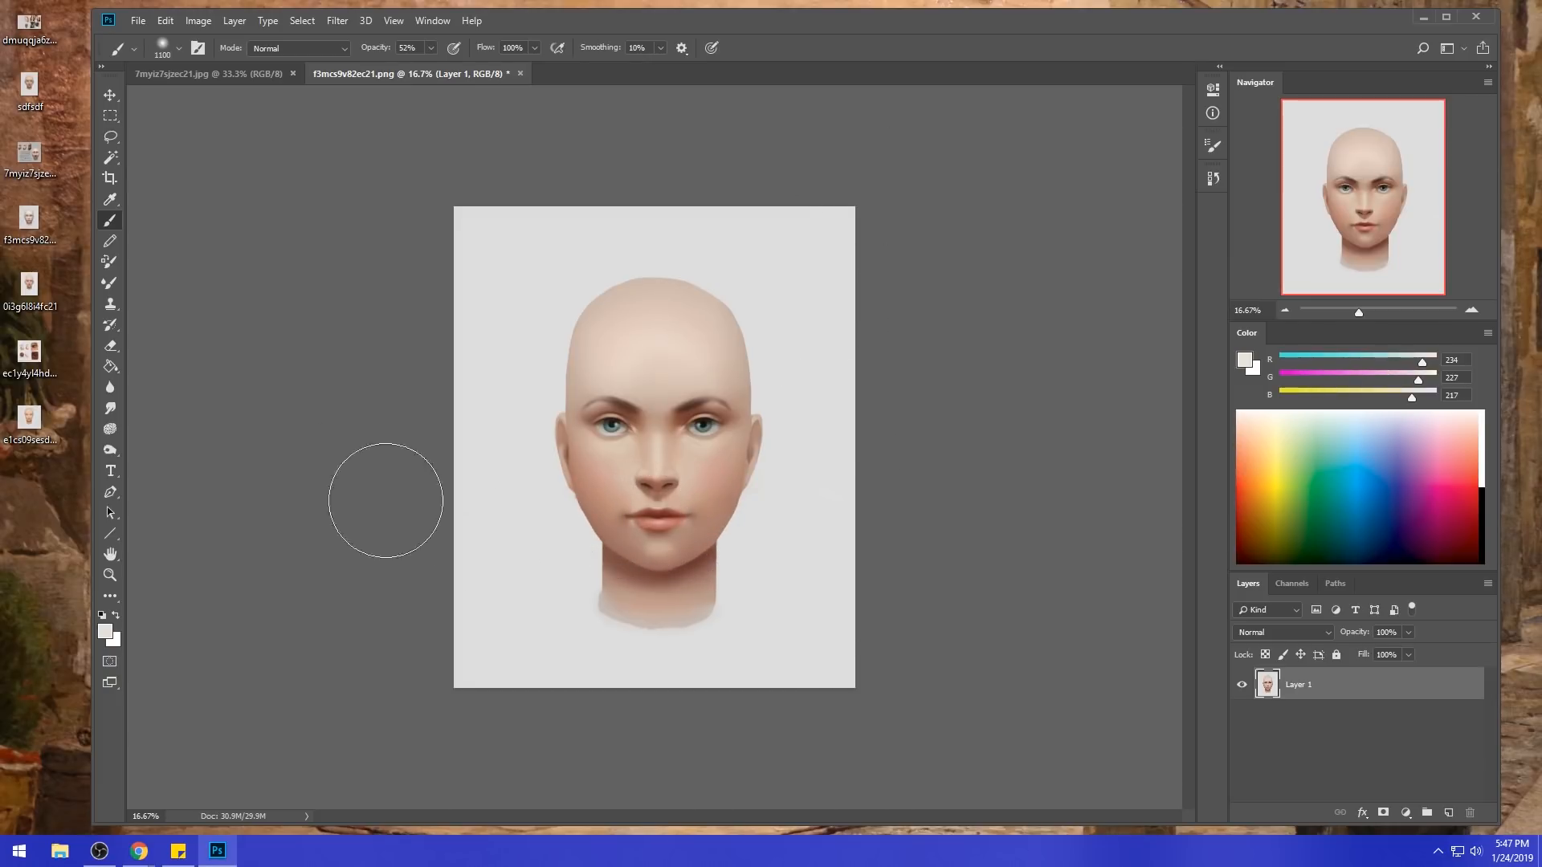
- Sample the dark red between the lips, RGB 120, 50, 42, and reduce the brush to 300 px
{"action": "left_click", "coordinate": [110, 408]}
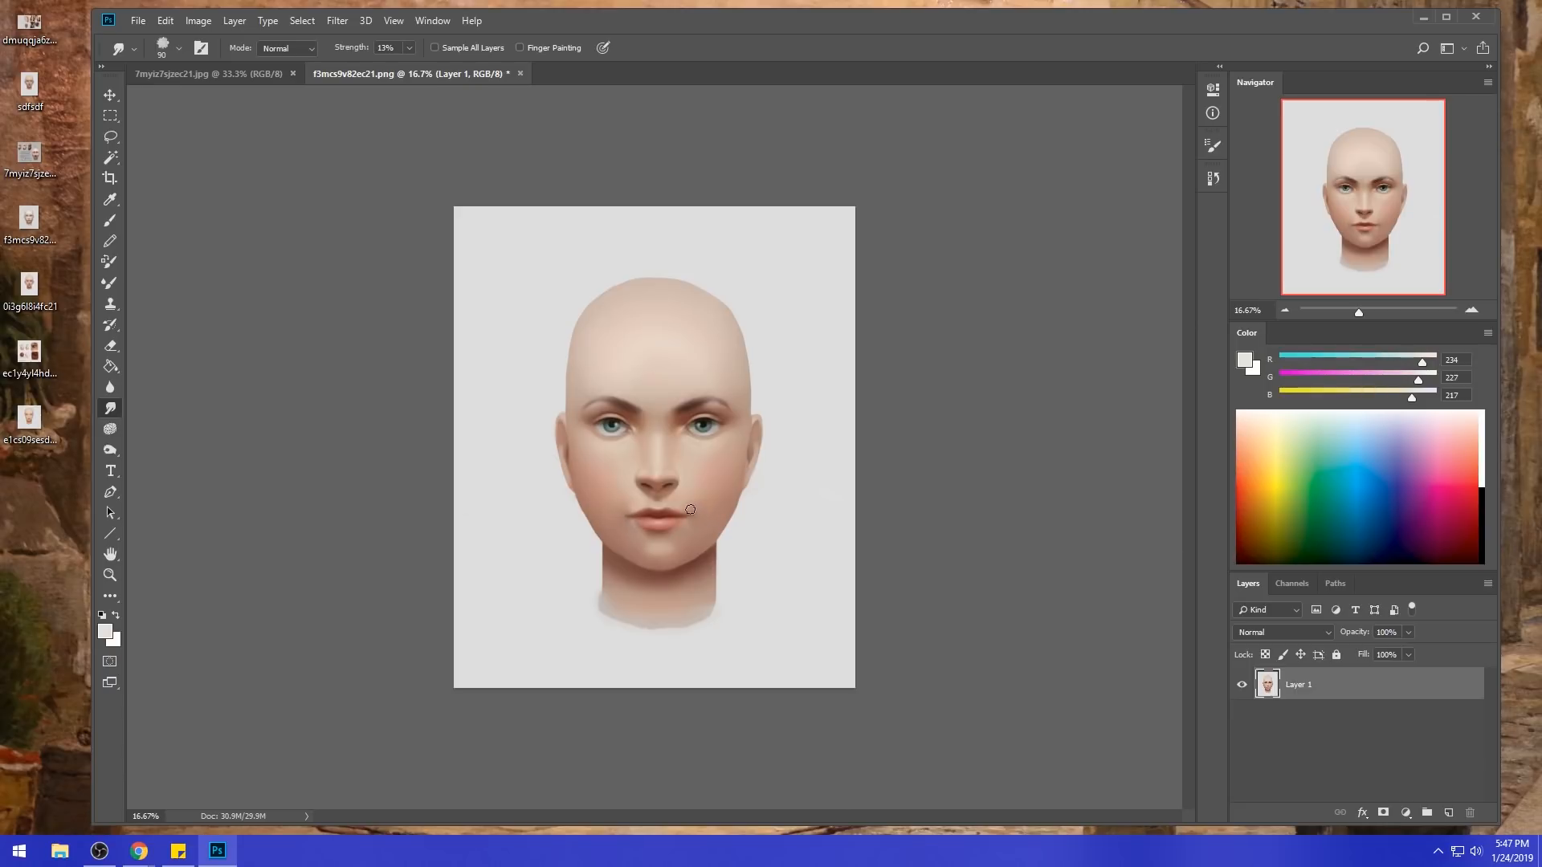
{"action": "key", "text": "b"}
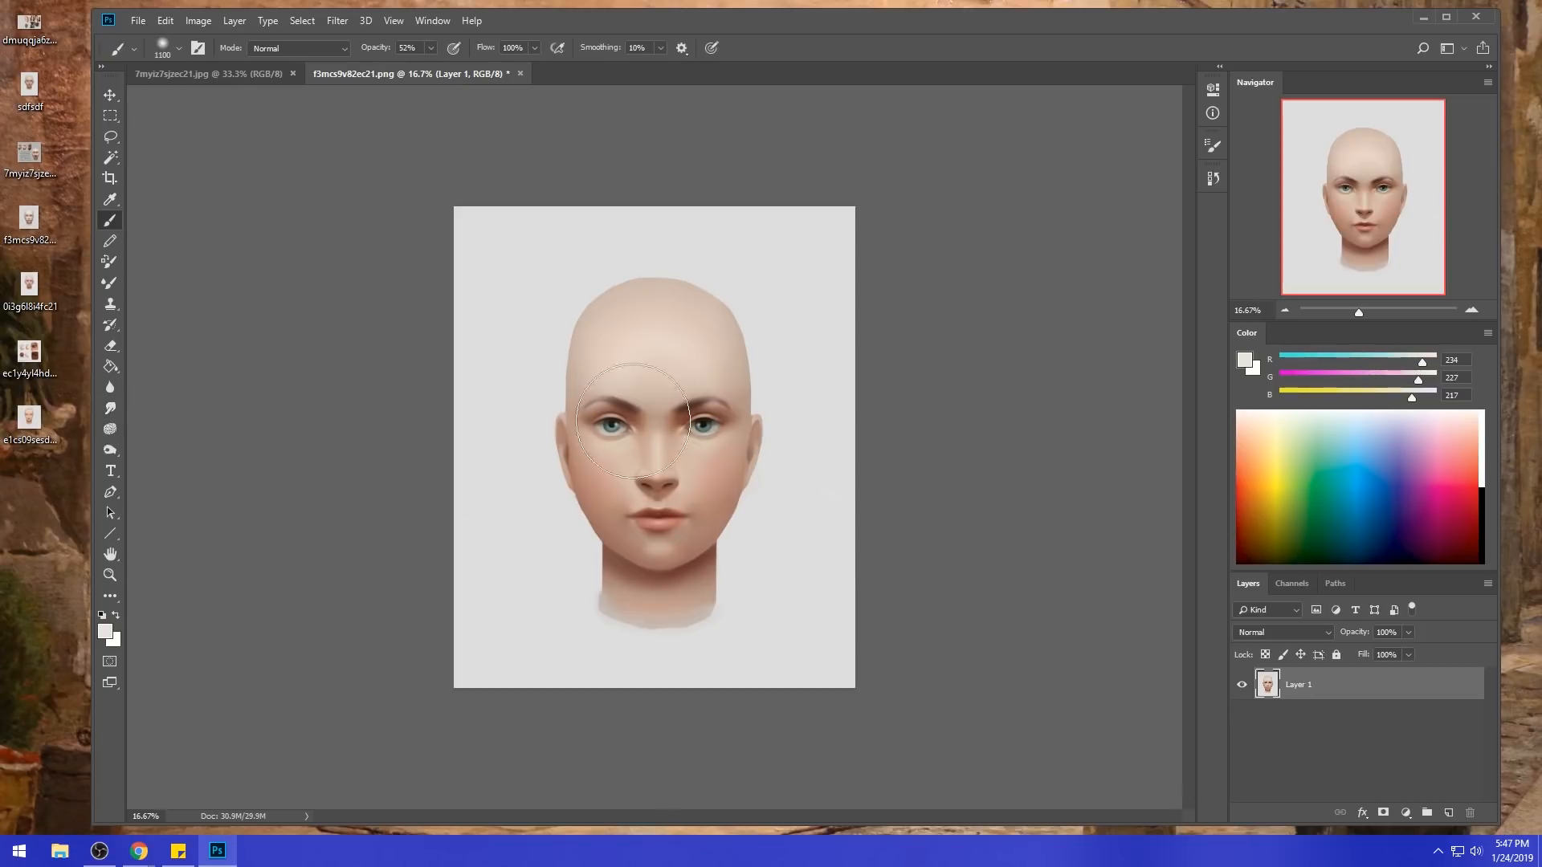
{"action": "left_click", "coordinate": [665, 511], "text": "alt"}
{"action": "key", "text": "bracketleft"}
{"action": "key", "text": "bracketleft"}
{"action": "key", "text": "bracketleft"}
{"action": "key", "text": "bracketleft"}
{"action": "key", "text": "bracketleft"}
{"action": "key", "text": "bracketleft"}
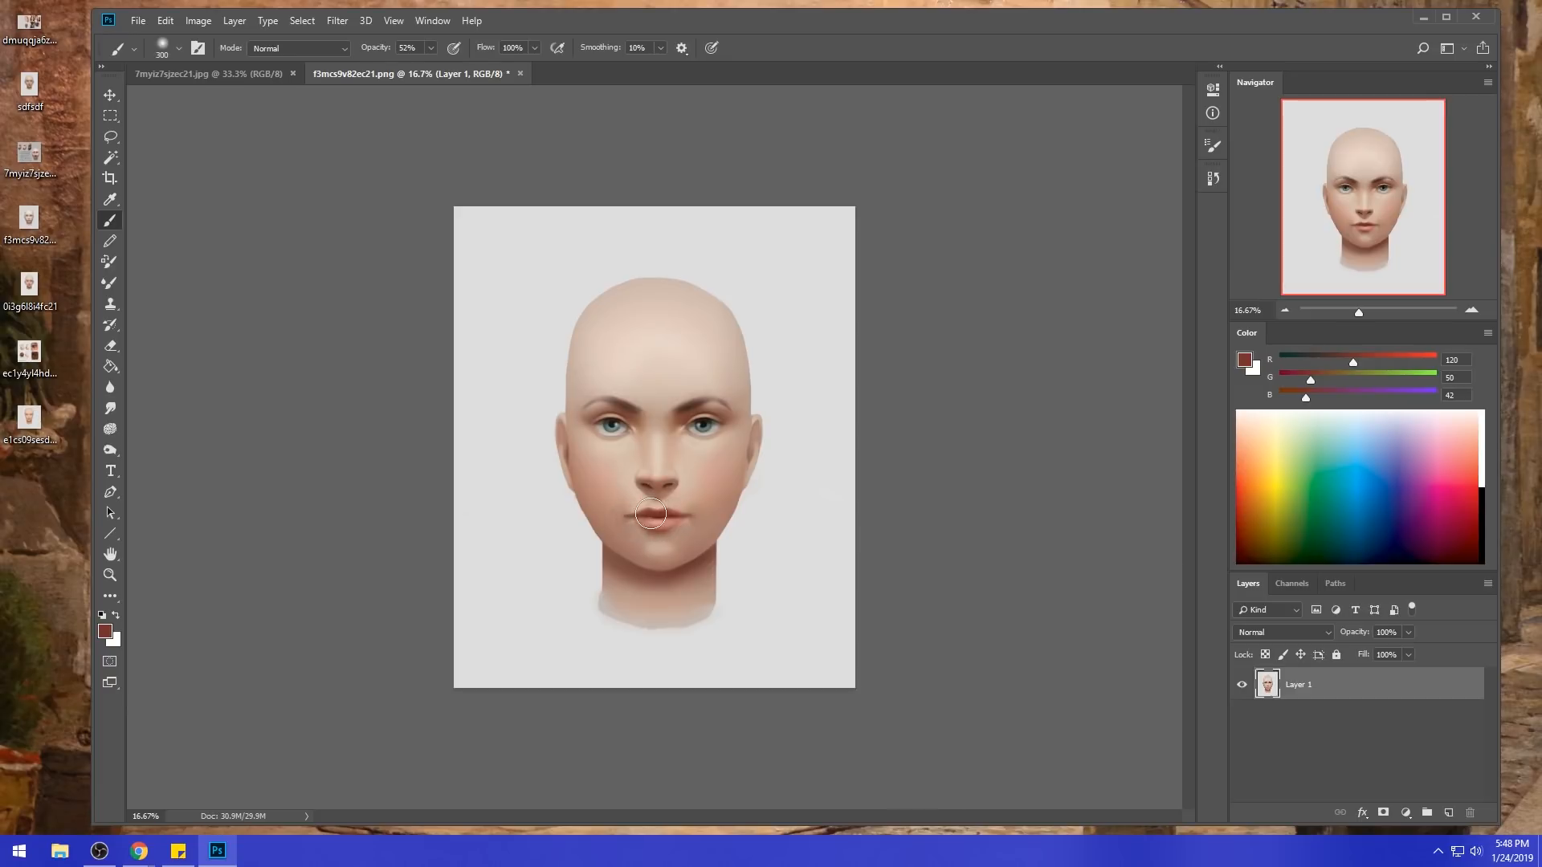
- Sample a light skin tone beneath the eye, RGB 220, 197, 178, and enlarge the brush to 1200 px
{"action": "key", "text": "bracketright"}
{"action": "key", "text": "bracketright"}
{"action": "left_click", "coordinate": [709, 442], "text": "alt"}
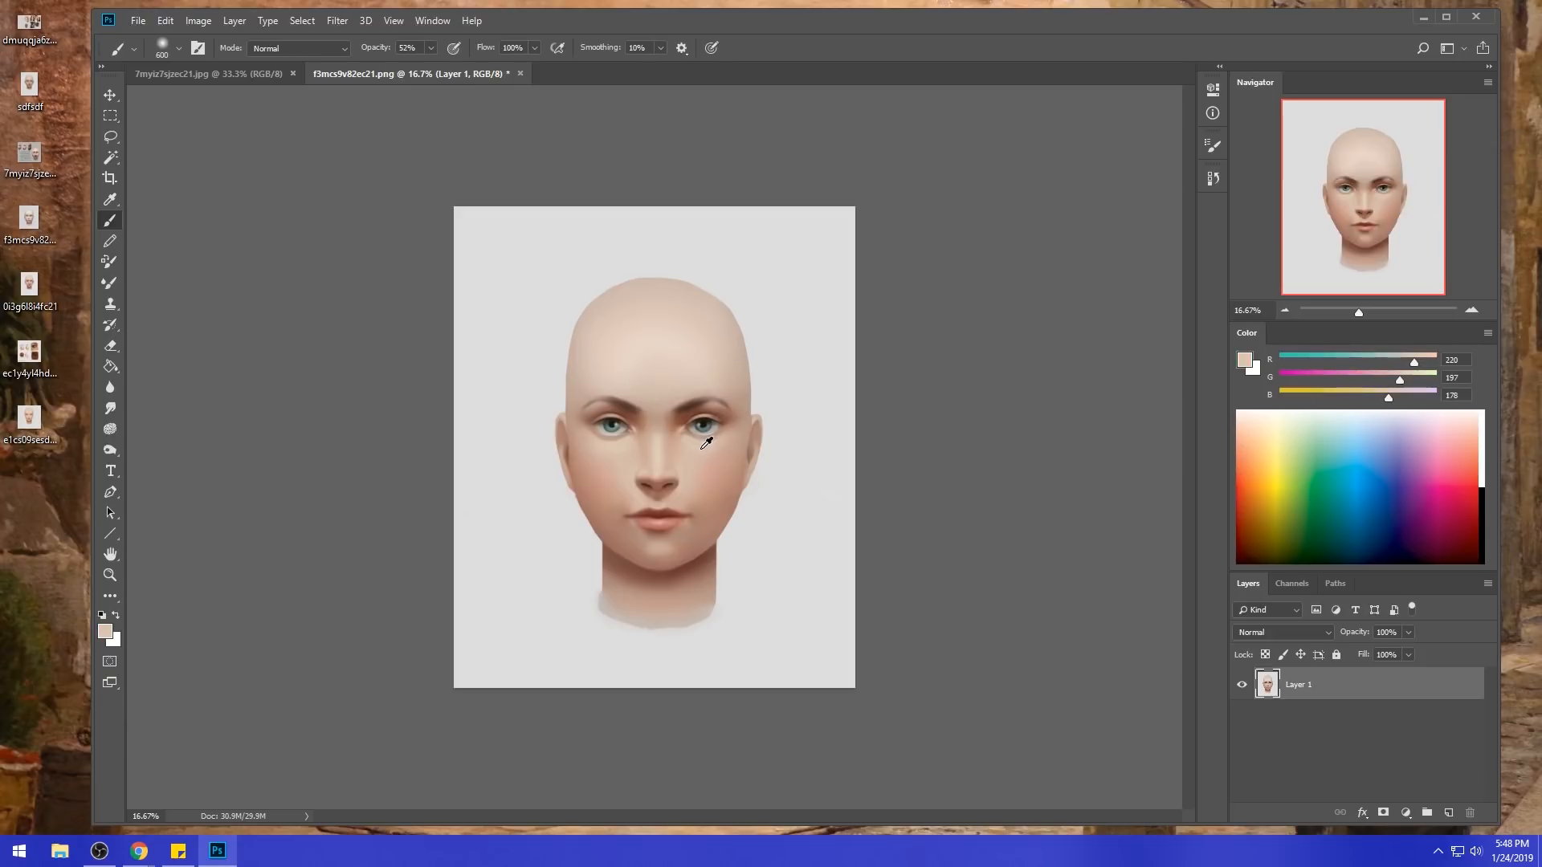
{"action": "key", "text": "bracketright"}
{"action": "key", "text": "bracketright"}
{"action": "key", "text": "bracketright"}
{"action": "key", "text": "bracketright"}
{"action": "key", "text": "bracketright"}
{"action": "key", "text": "bracketright"}
- Choose a dark red, RGB 116, 55, 55, and tint the neck shadow with the 1200 px brush in Color mode
{"action": "left_click", "coordinate": [691, 559], "text": "alt"}
{"action": "left_click", "coordinate": [1244, 361]}
{"action": "left_click", "coordinate": [1343, 632]}
{"action": "key", "text": "Return"}
{"action": "left_click", "coordinate": [317, 48]}
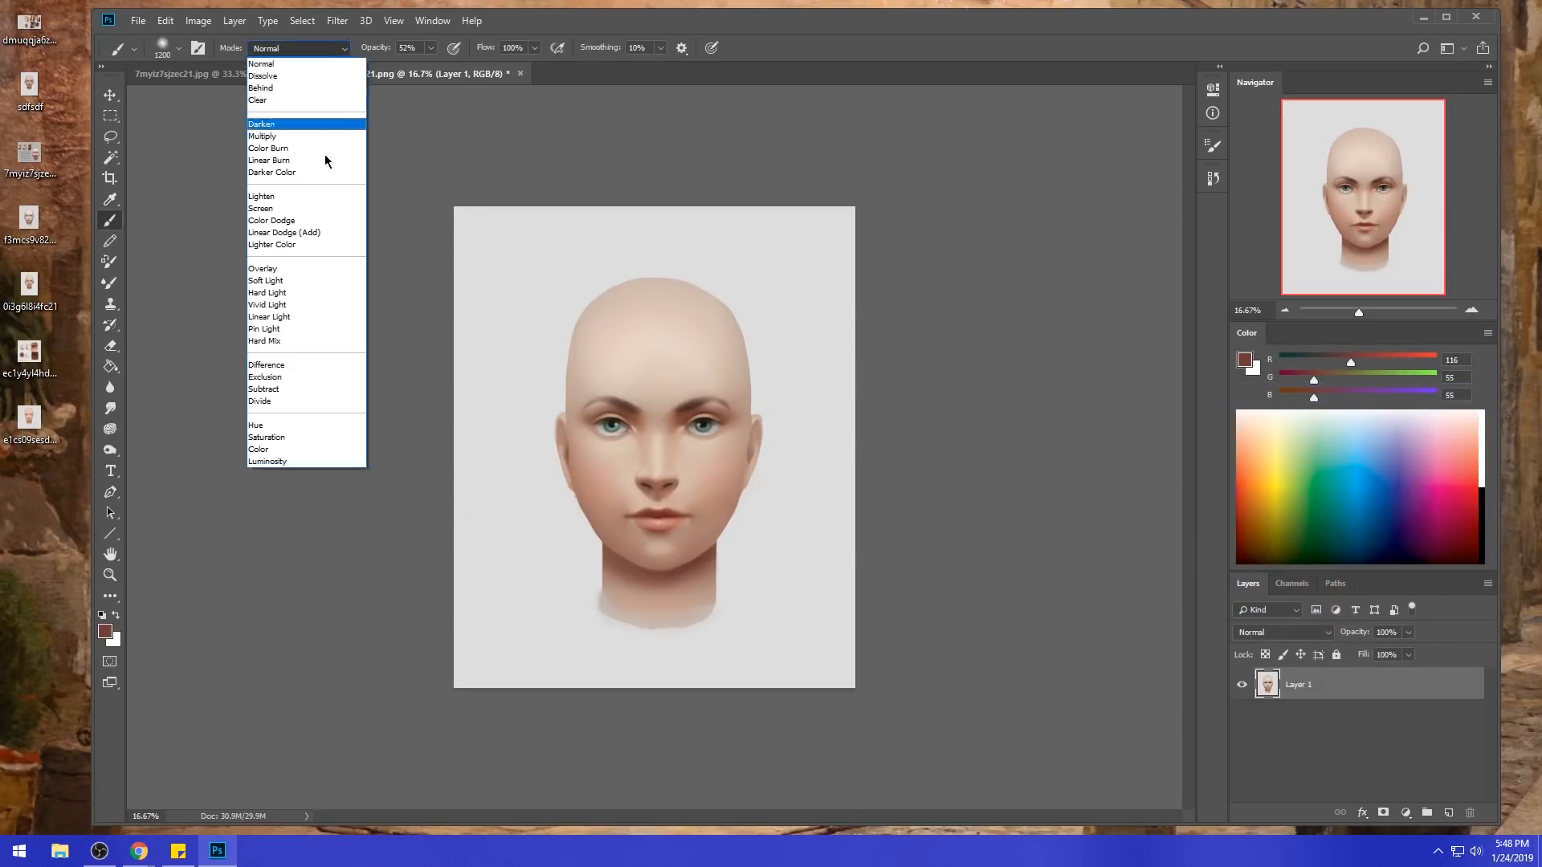
{"action": "left_click", "coordinate": [273, 449]}
{"action": "mouse_move", "coordinate": [606, 546]}
{"action": "left_mouse_down"}
{"action": "mouse_move", "coordinate": [652, 577]}
{"action": "mouse_move", "coordinate": [708, 553]}
{"action": "mouse_move", "coordinate": [629, 567]}
{"action": "mouse_move", "coordinate": [712, 550]}
{"action": "mouse_move", "coordinate": [666, 584]}
{"action": "left_mouse_up"}
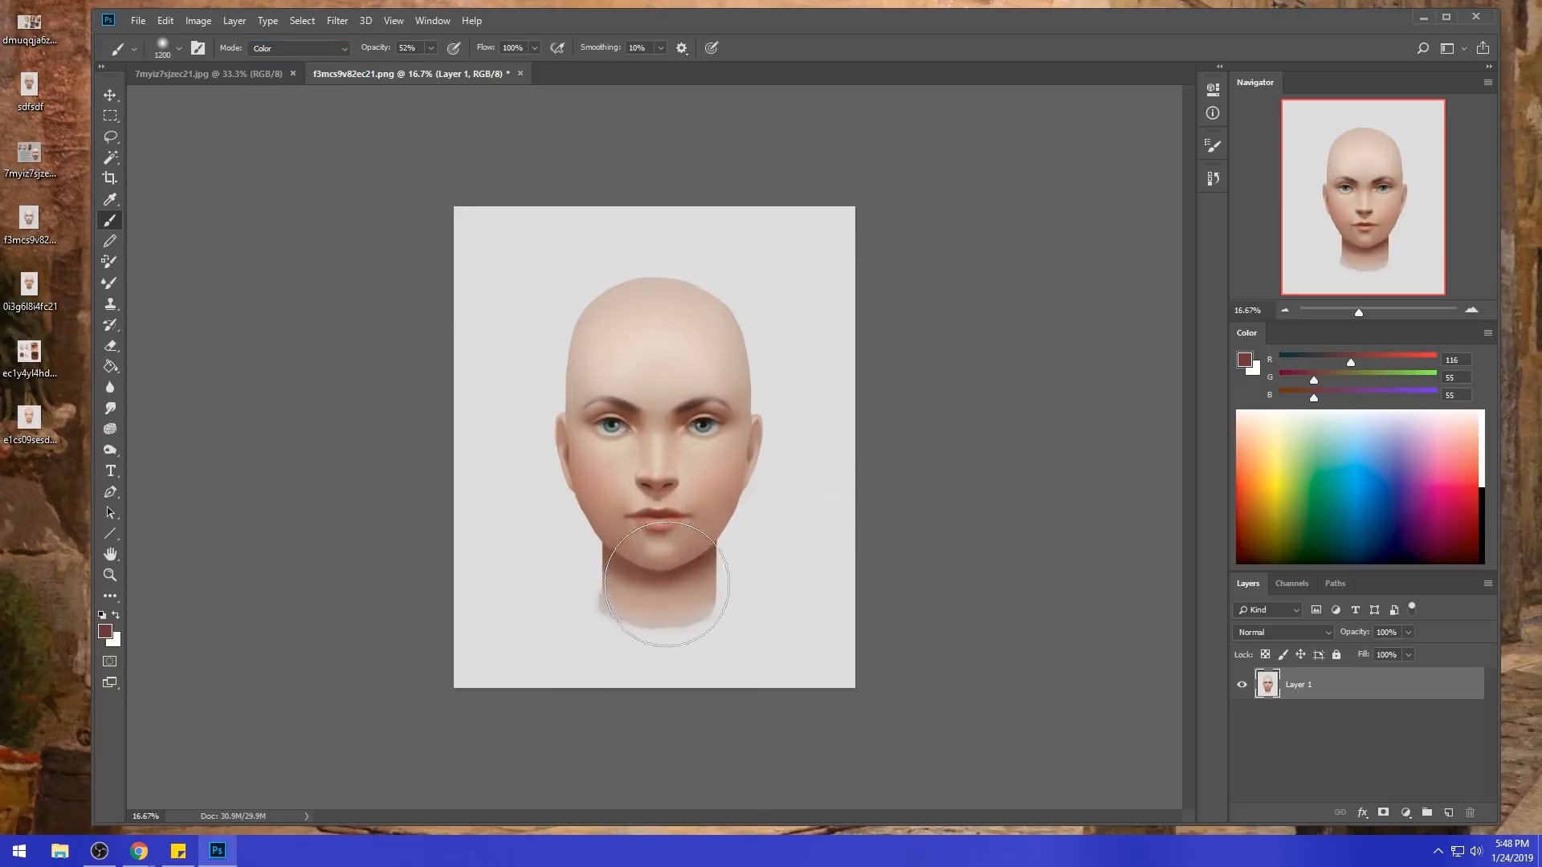
- Sample the eye area up close and lighten the foreground color to near-white RGB 229, 229, 228
{"action": "left_click", "coordinate": [699, 442], "text": "alt"}
{"action": "left_click_drag", "start_coordinate": [676, 452], "coordinate": [803, 450]}
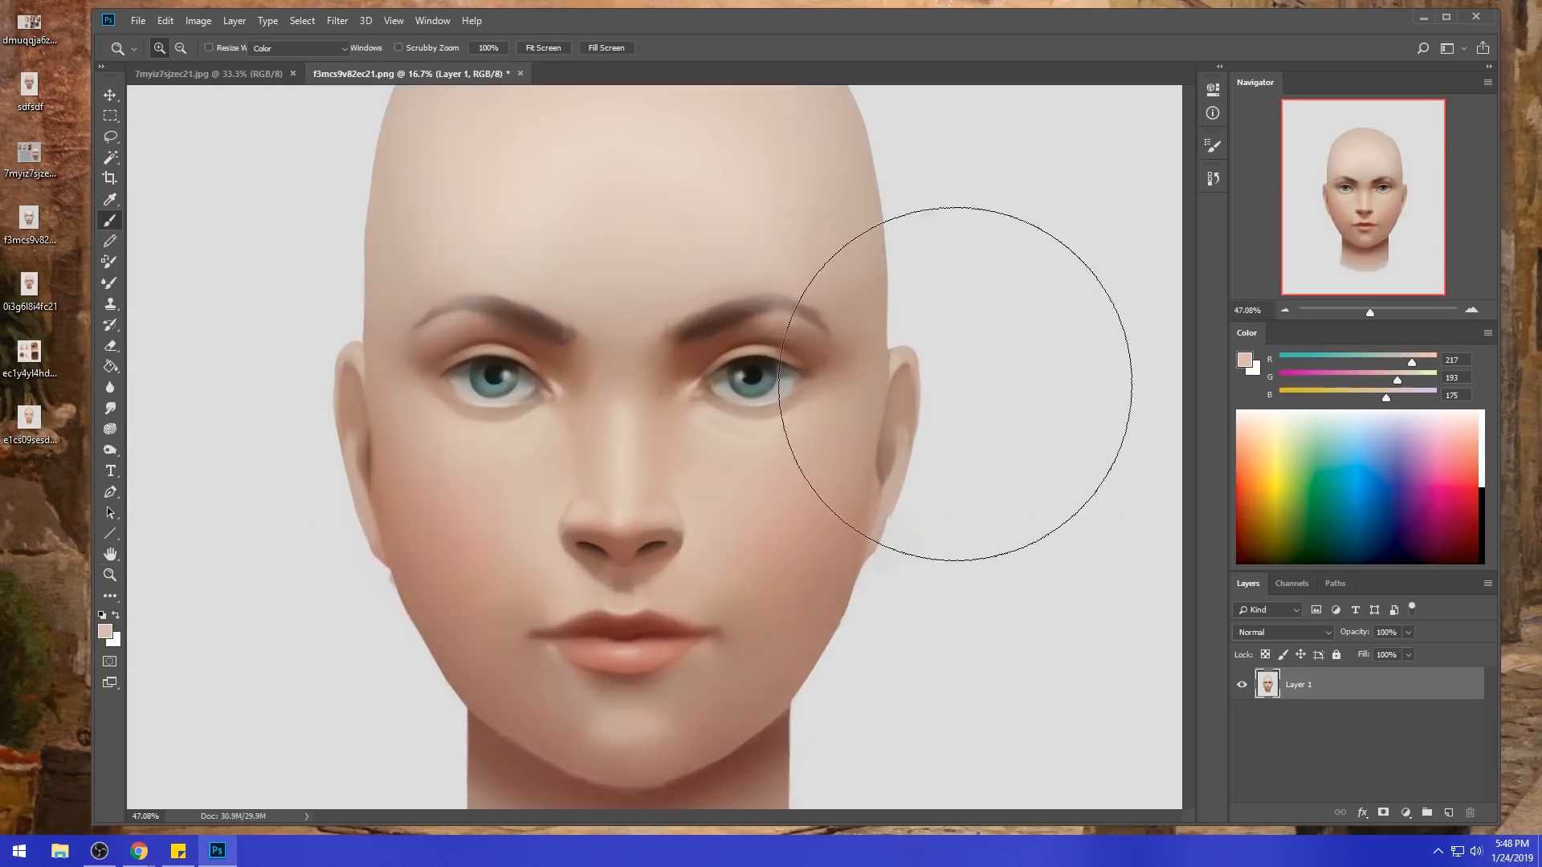
{"action": "left_click", "coordinate": [790, 378], "text": "alt"}
{"action": "left_click", "coordinate": [1246, 358]}
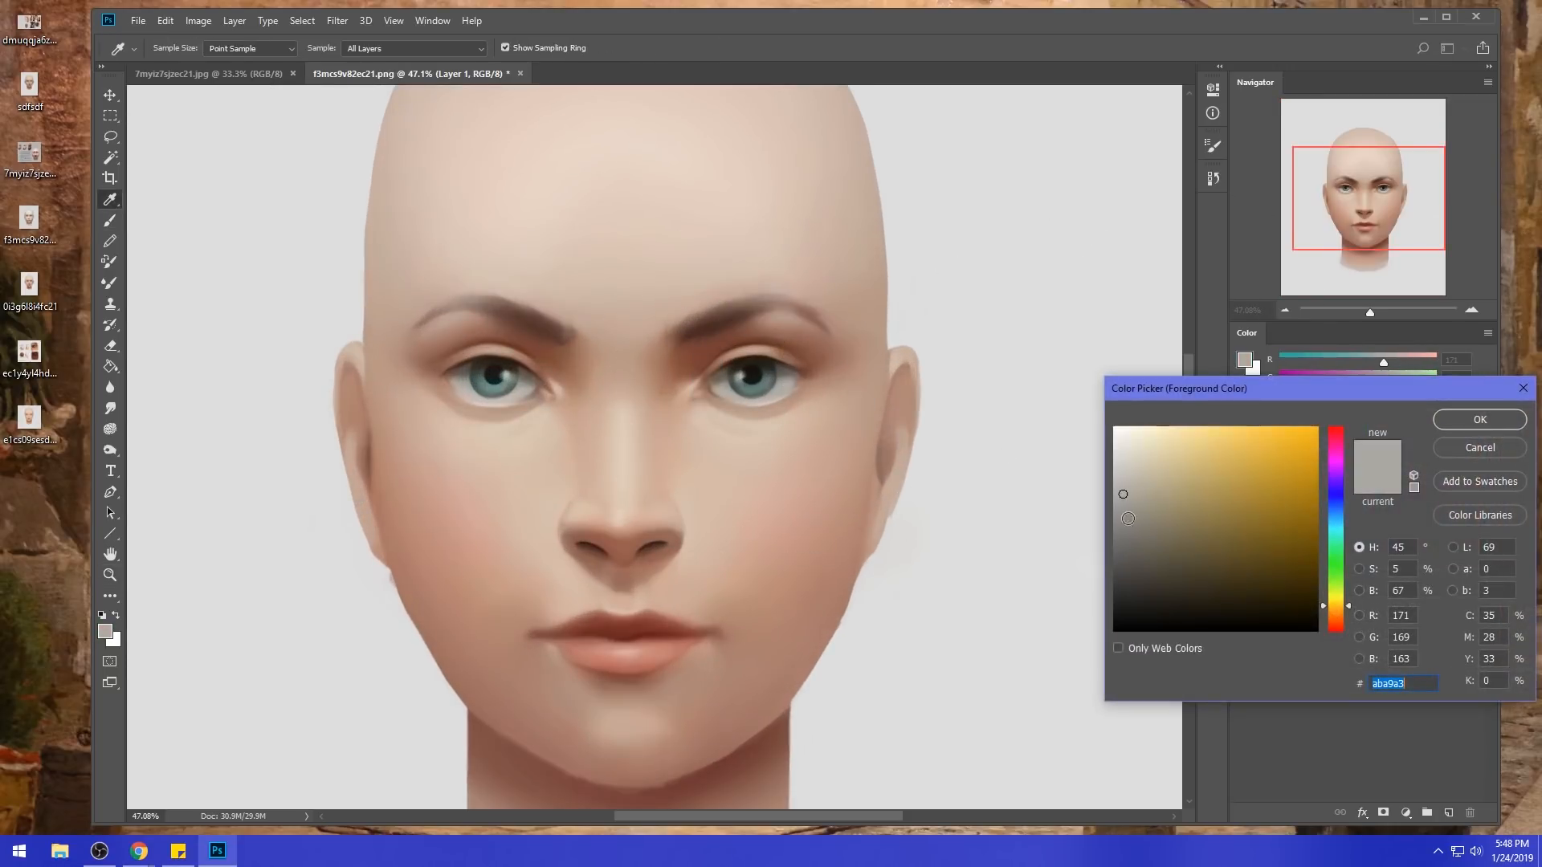
{"action": "left_click_drag", "start_coordinate": [1123, 473], "coordinate": [1114, 455]}
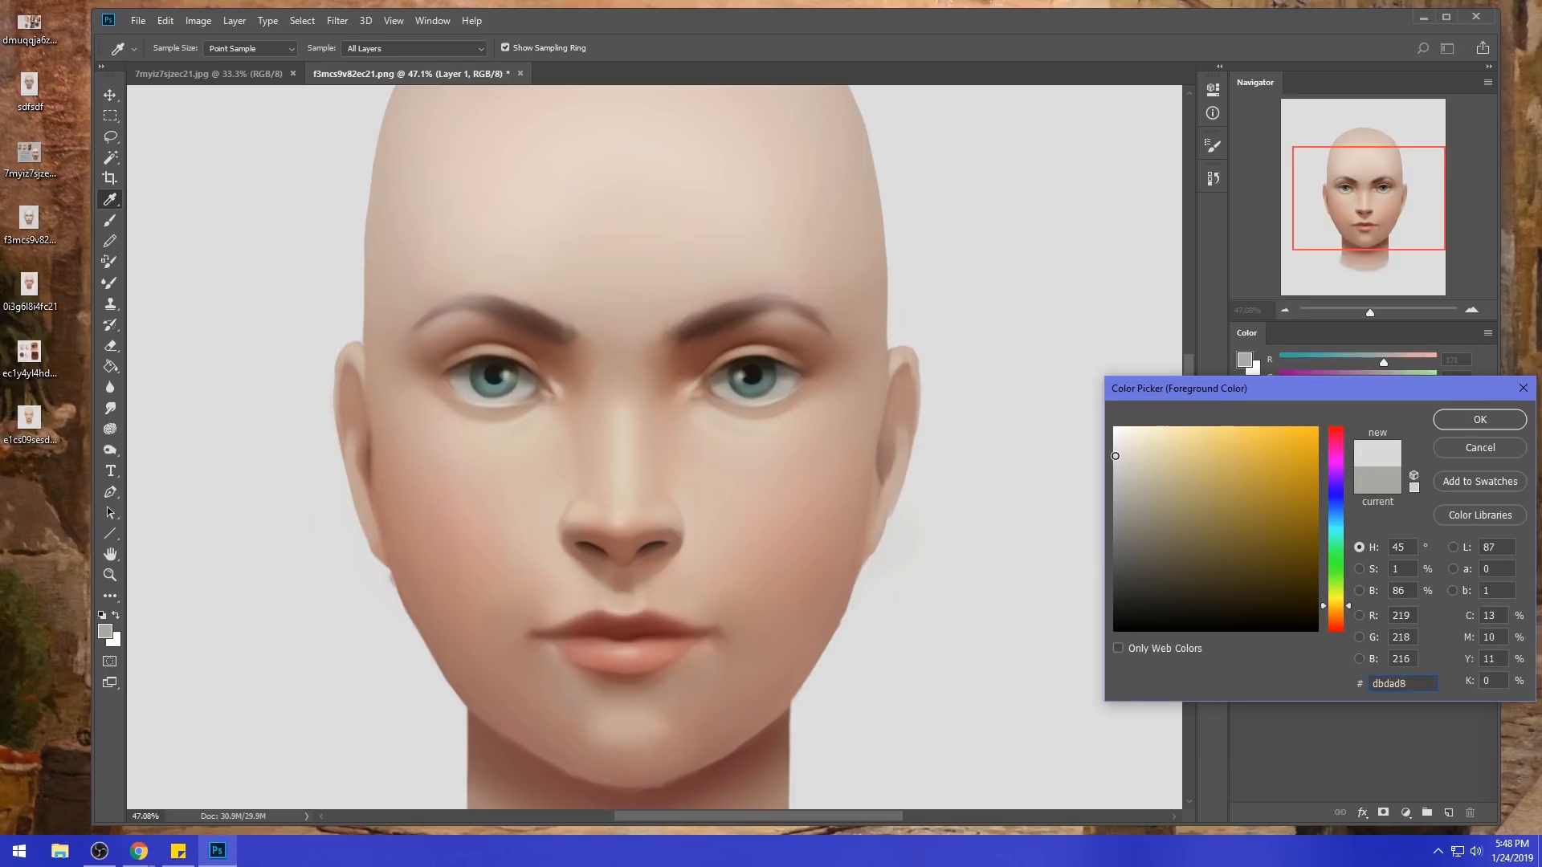
{"action": "left_click", "coordinate": [1483, 414]}
{"action": "key", "text": "b"}
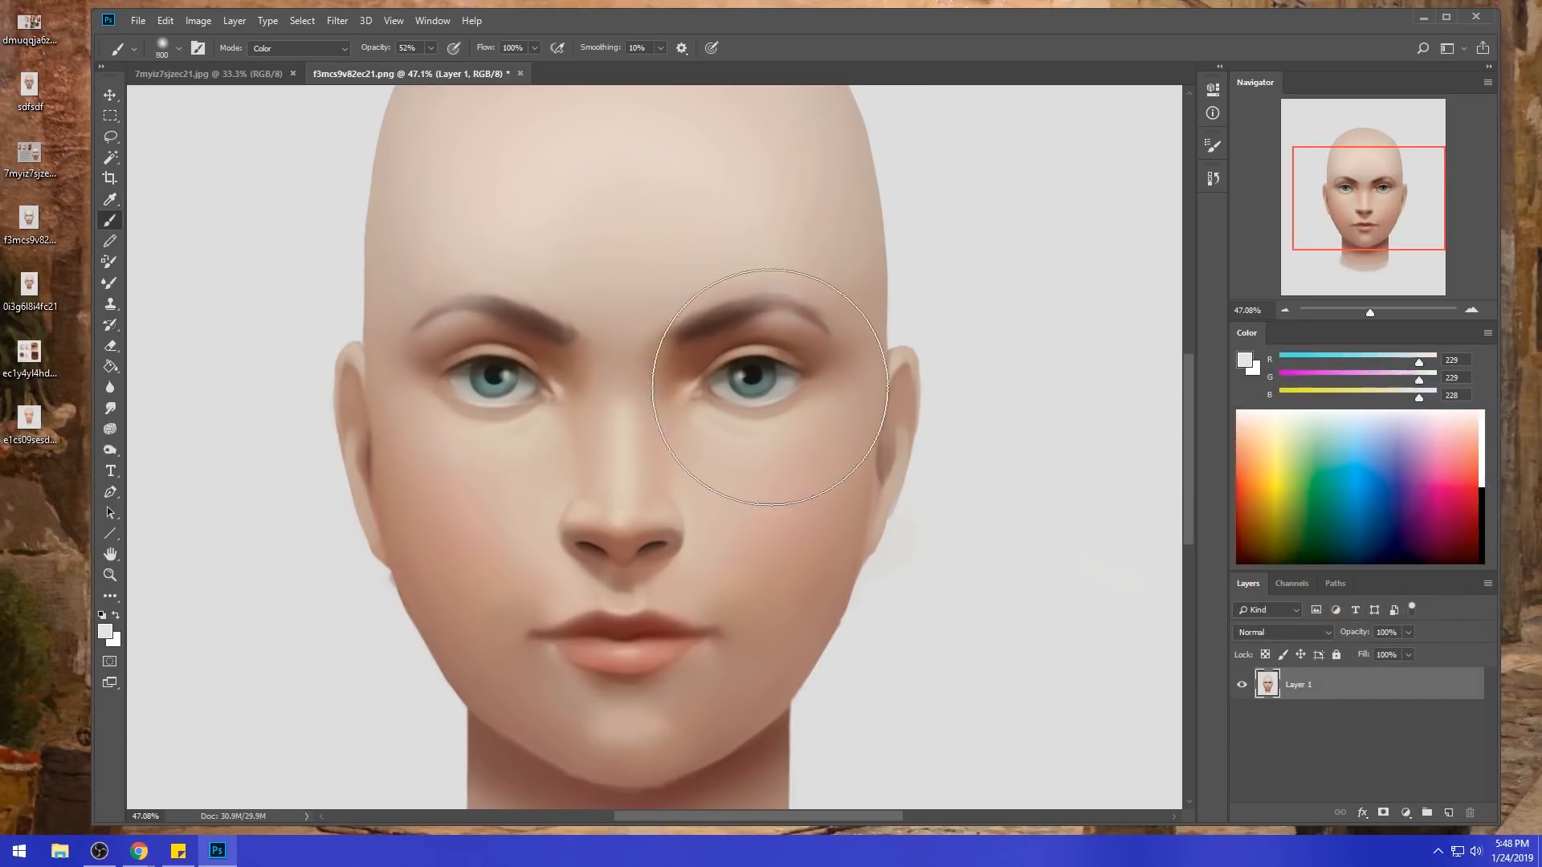
- Add a new layer and brighten both eyes with the near-white using a 600 px brush in Normal mode
{"action": "key", "text": "bracketleft"}
{"action": "key", "text": "bracketleft"}
{"action": "key", "text": "bracketleft"}
{"action": "left_click", "coordinate": [297, 49]}
{"action": "left_click", "coordinate": [273, 65]}
{"action": "left_click", "coordinate": [1451, 813]}
{"action": "key", "text": "bracketright"}
{"action": "key", "text": "bracketright"}
{"action": "key", "text": "bracketright"}
{"action": "key", "text": "bracketright"}
{"action": "key", "text": "bracketright"}
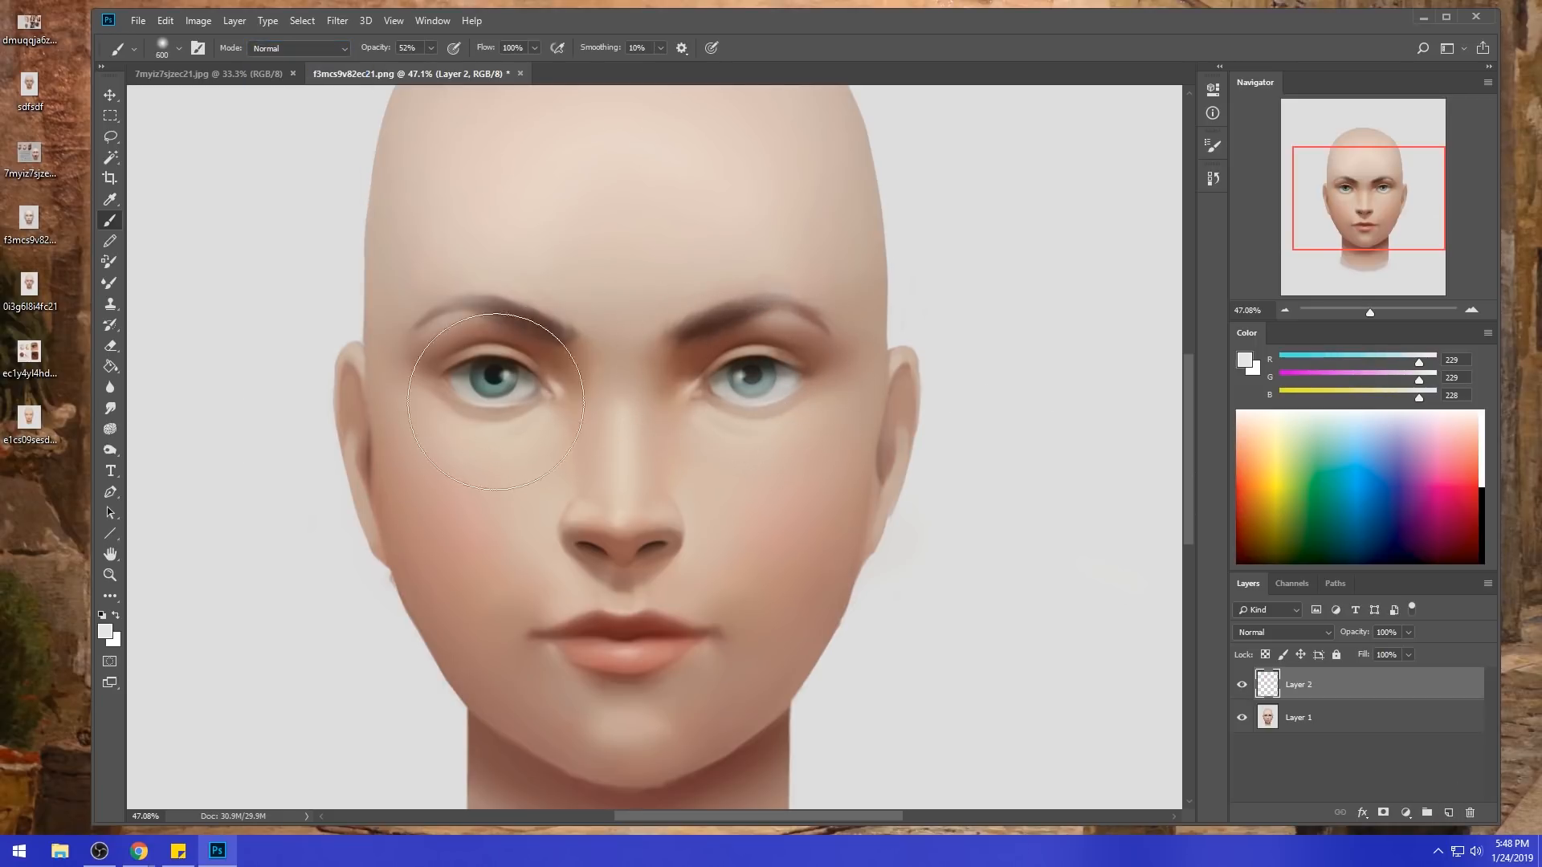
- Erase the white haze from both irises on Layer 2 with a hard round 125 px eraser
{"action": "key", "text": "e"}
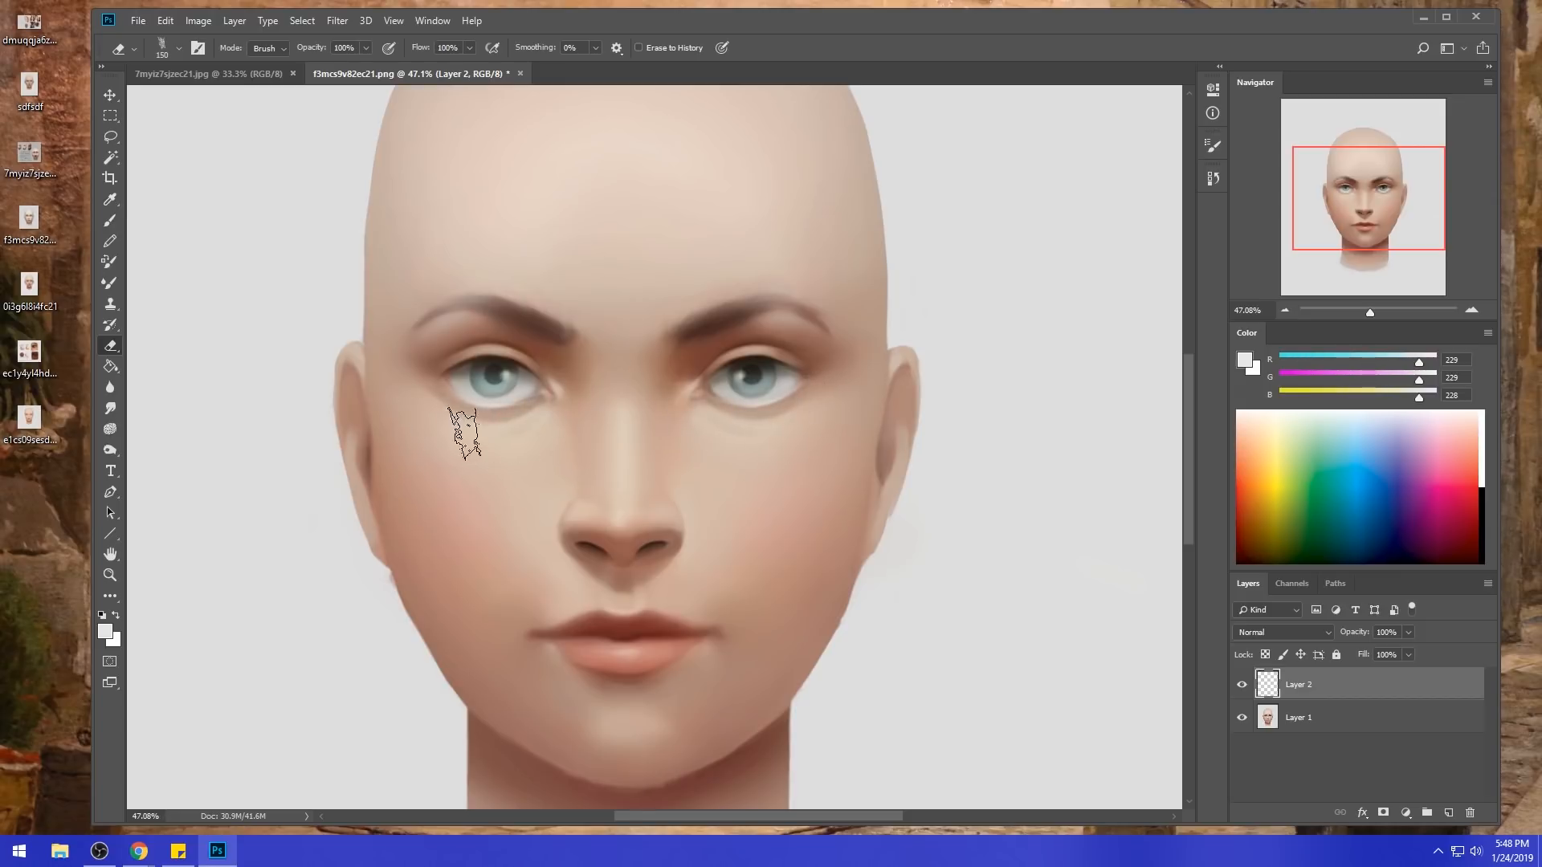
{"action": "right_click", "coordinate": [824, 387]}
{"action": "double_click", "coordinate": [941, 491]}
{"action": "left_click", "coordinate": [752, 375]}
{"action": "left_click", "coordinate": [503, 365]}
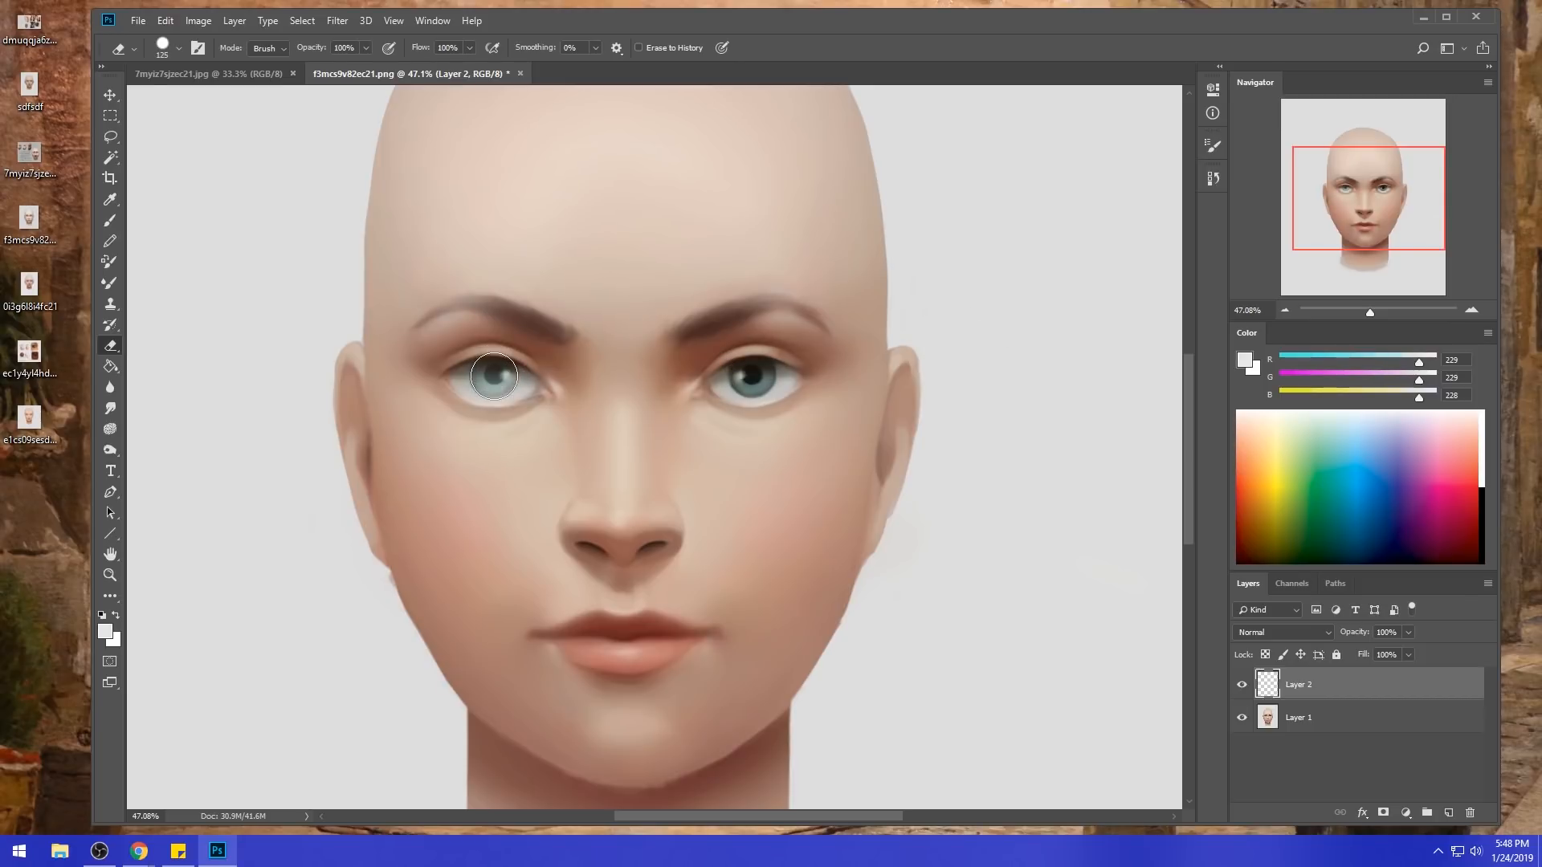
{"action": "left_click", "coordinate": [493, 375]}
{"action": "key", "text": "ctrl+0"}
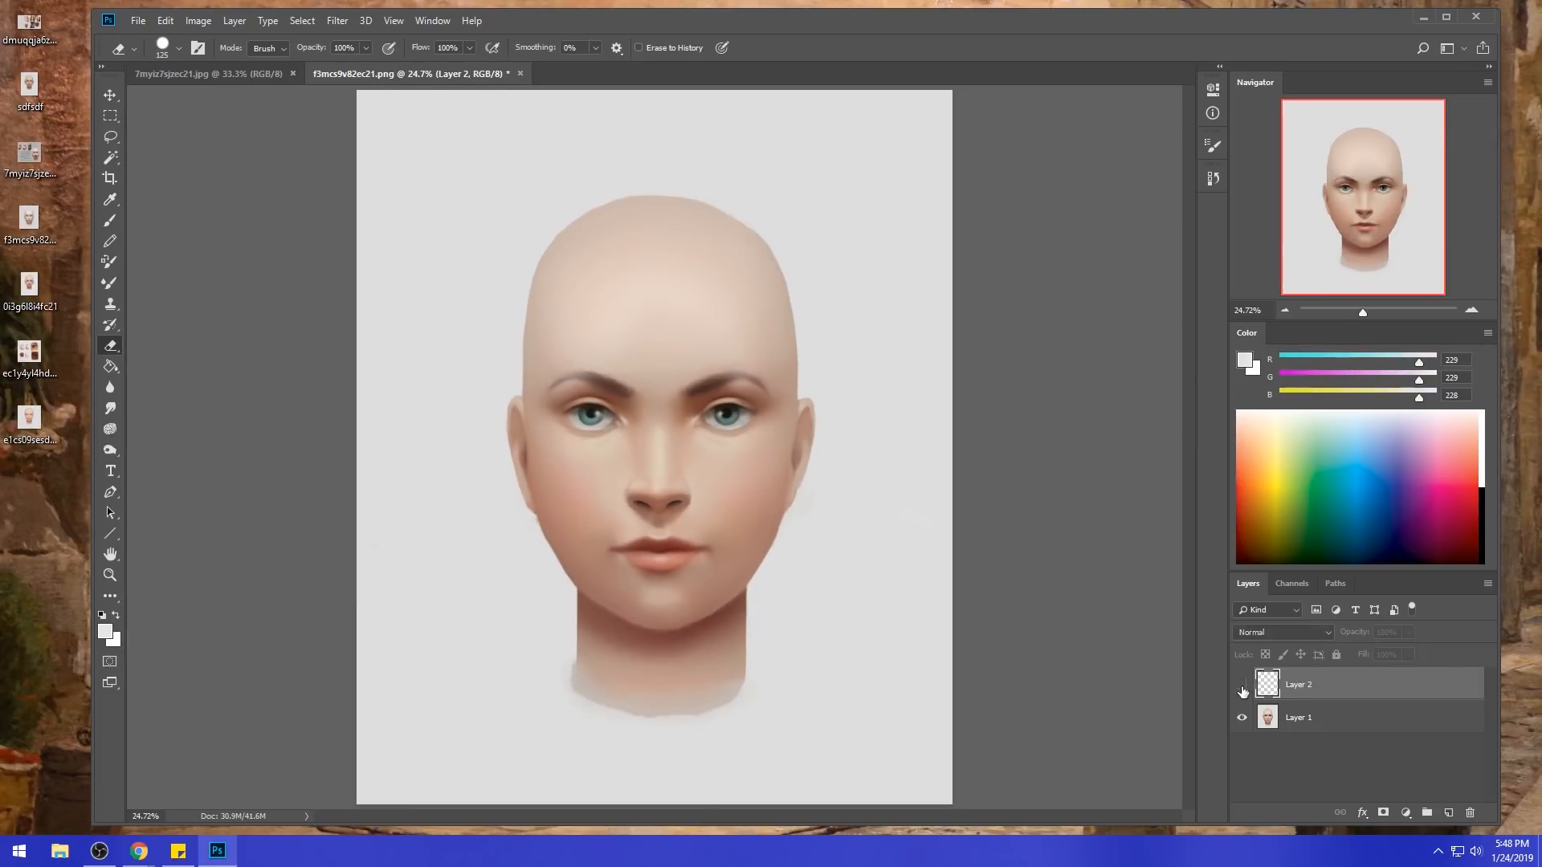
- Switch to a soft round 100 px eraser and clean the haze above the eye on Layer 2
{"action": "right_click", "coordinate": [755, 412]}
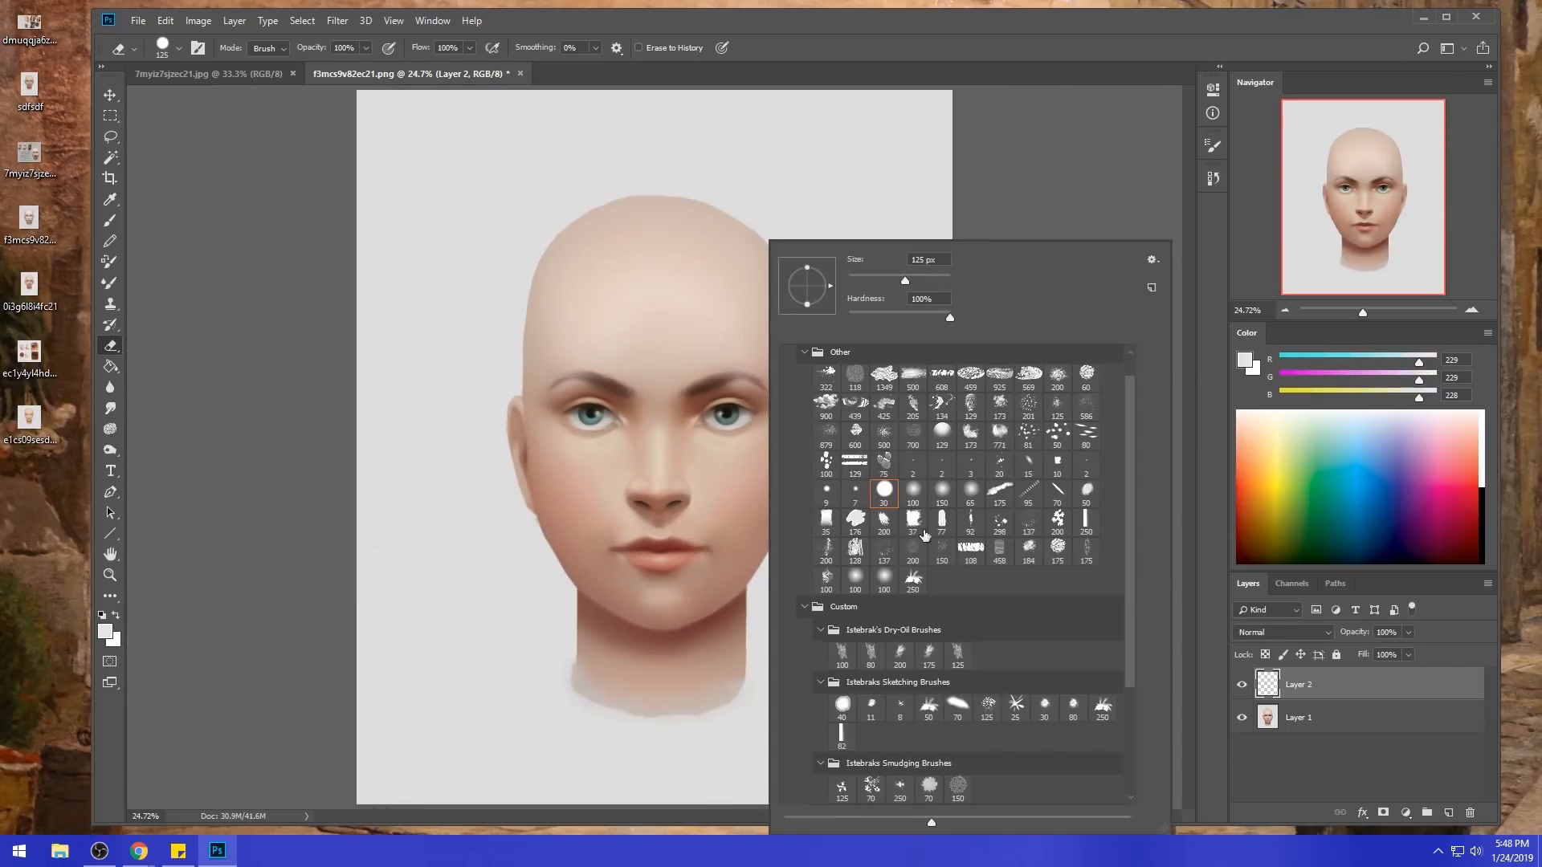
{"action": "left_click", "coordinate": [1065, 203]}
{"action": "right_click", "coordinate": [732, 335]}
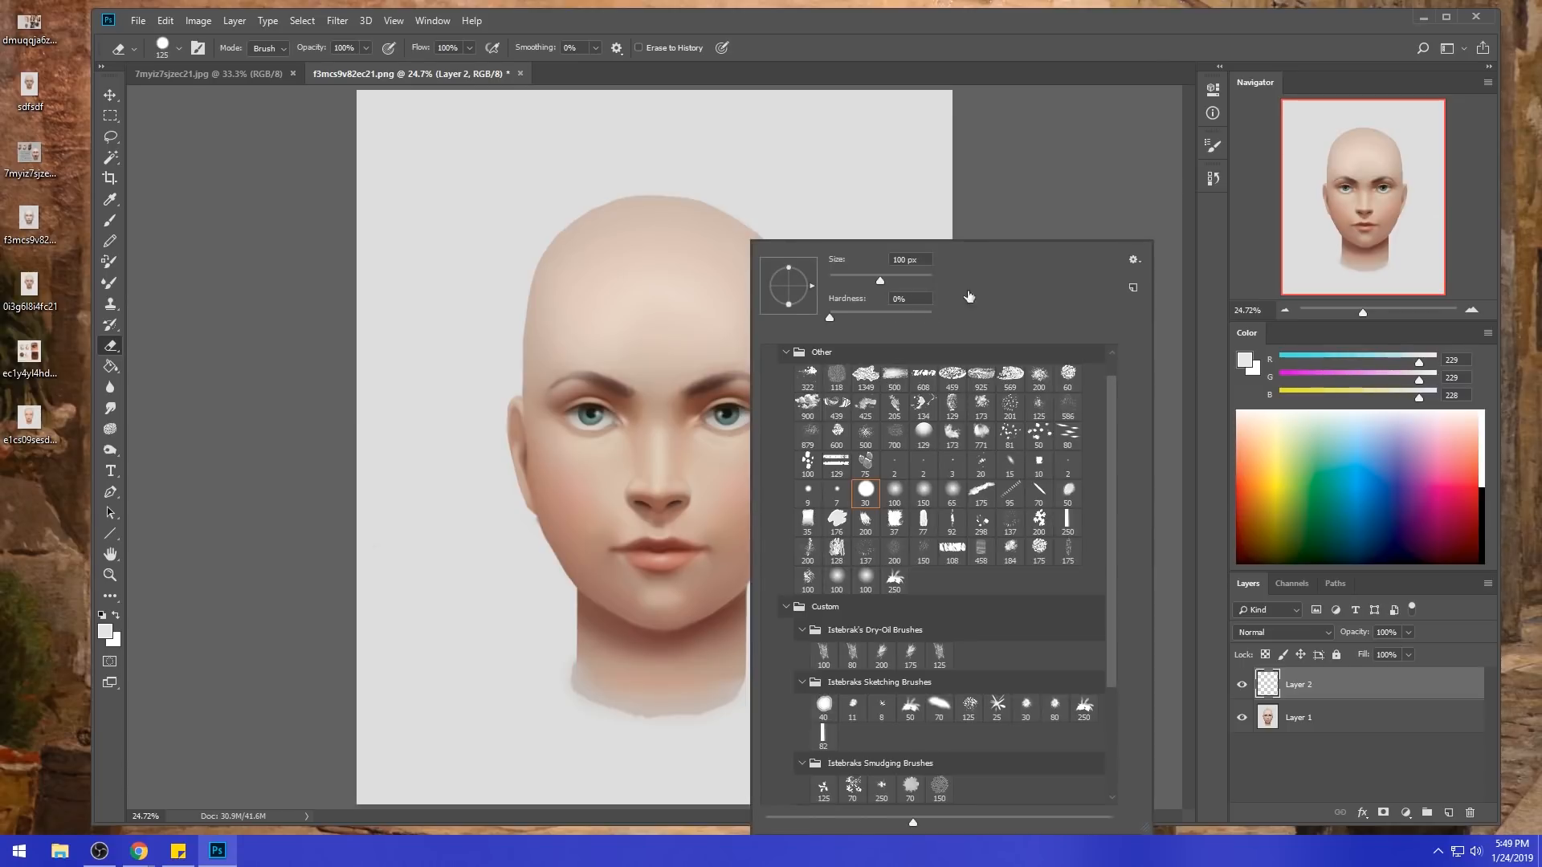
{"action": "left_click", "coordinate": [894, 491]}
{"action": "left_click", "coordinate": [730, 376]}
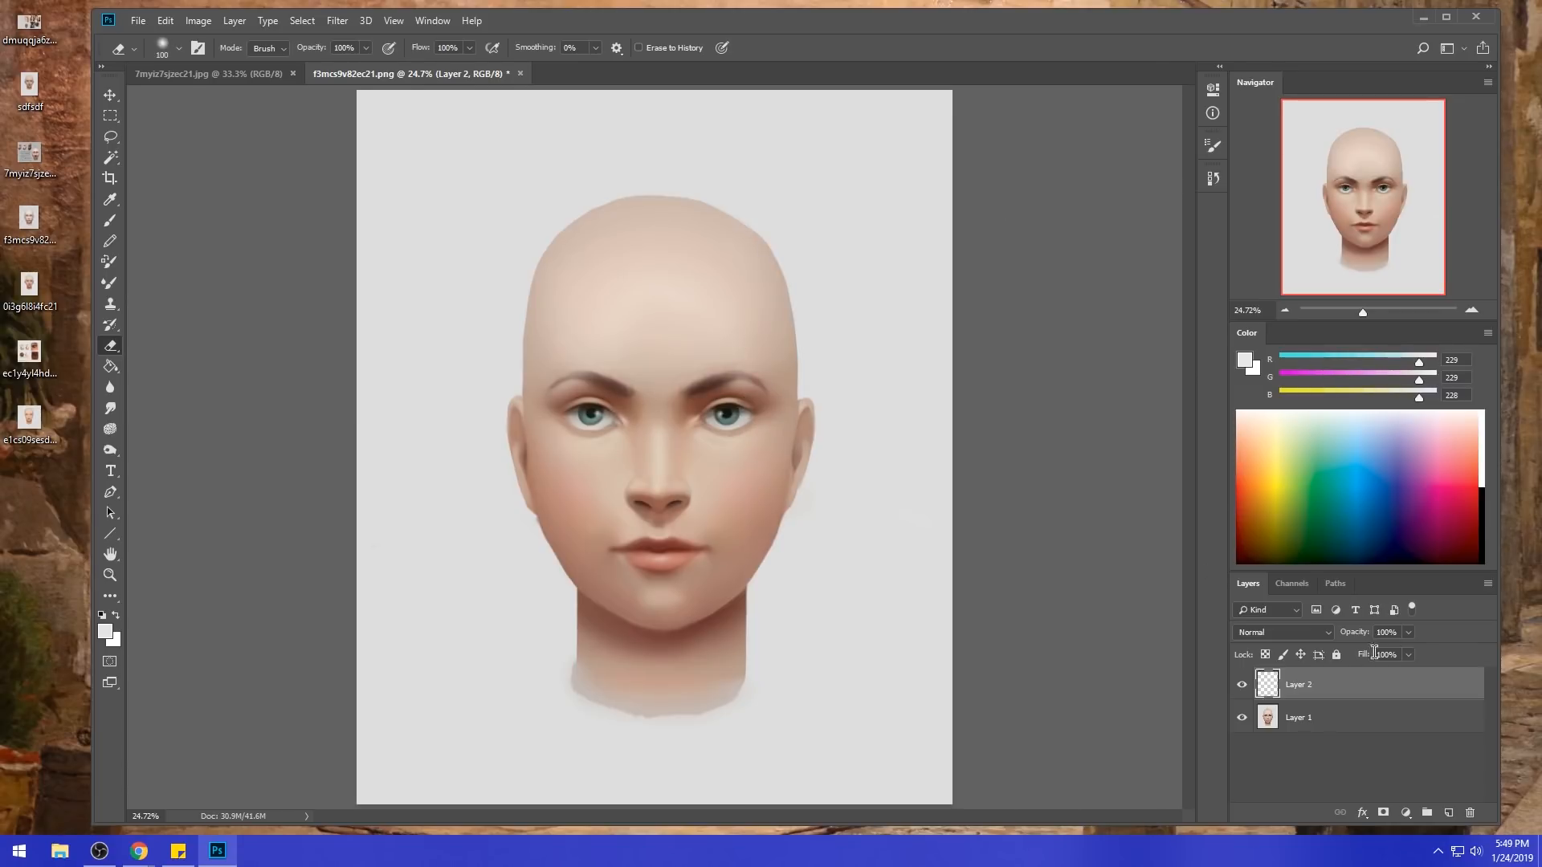
- Set Layer 2's fill to 85%, compare the eyes with the layer hidden and shown, and merge it down
{"action": "left_click", "coordinate": [1242, 686]}
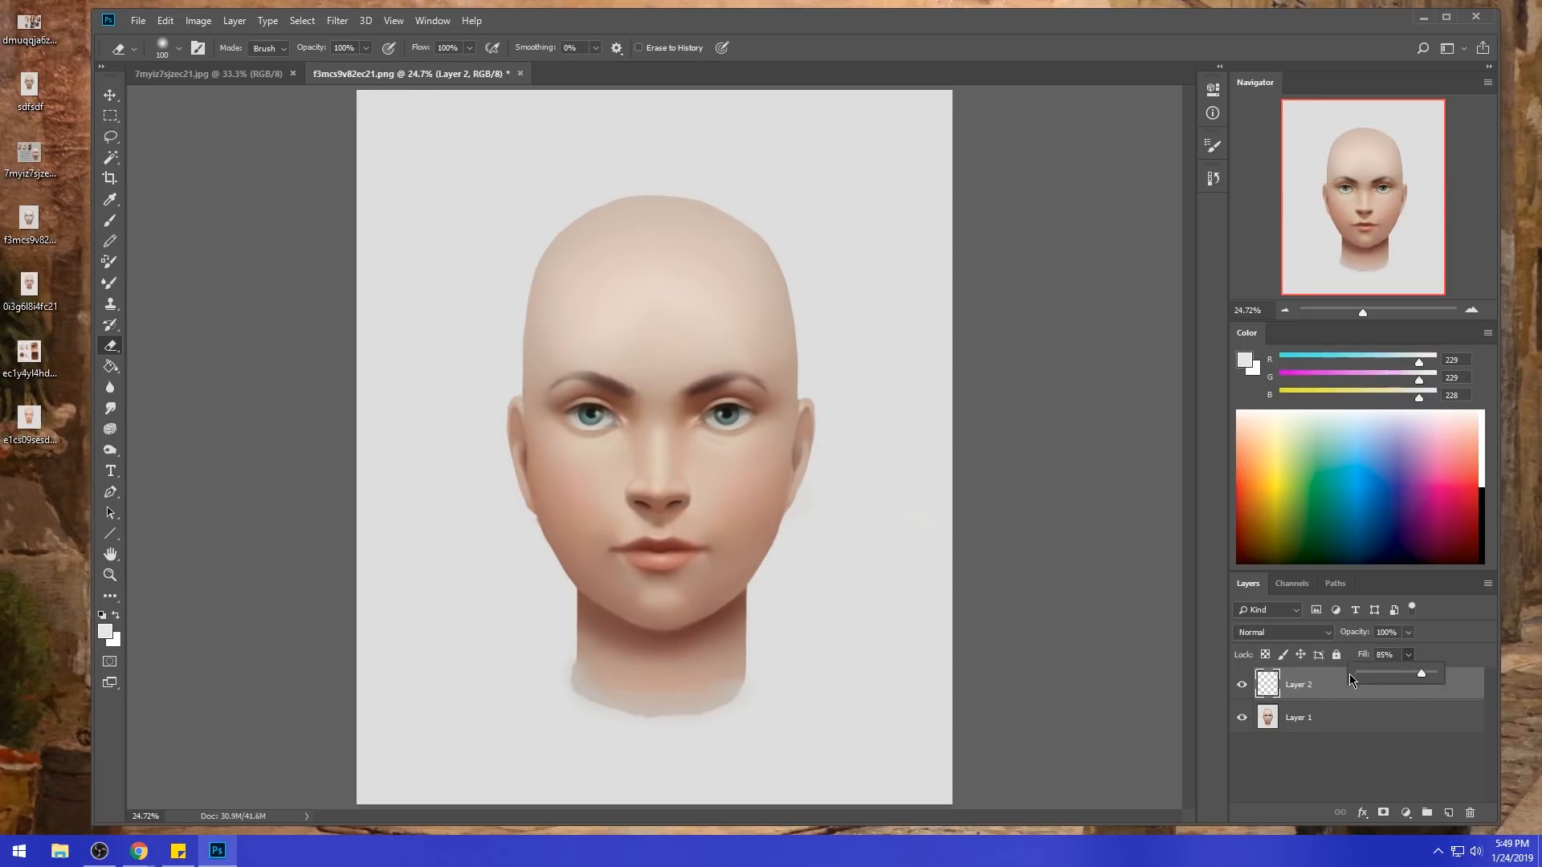
{"action": "left_click", "coordinate": [1242, 687]}
{"action": "left_click", "coordinate": [1243, 686]}
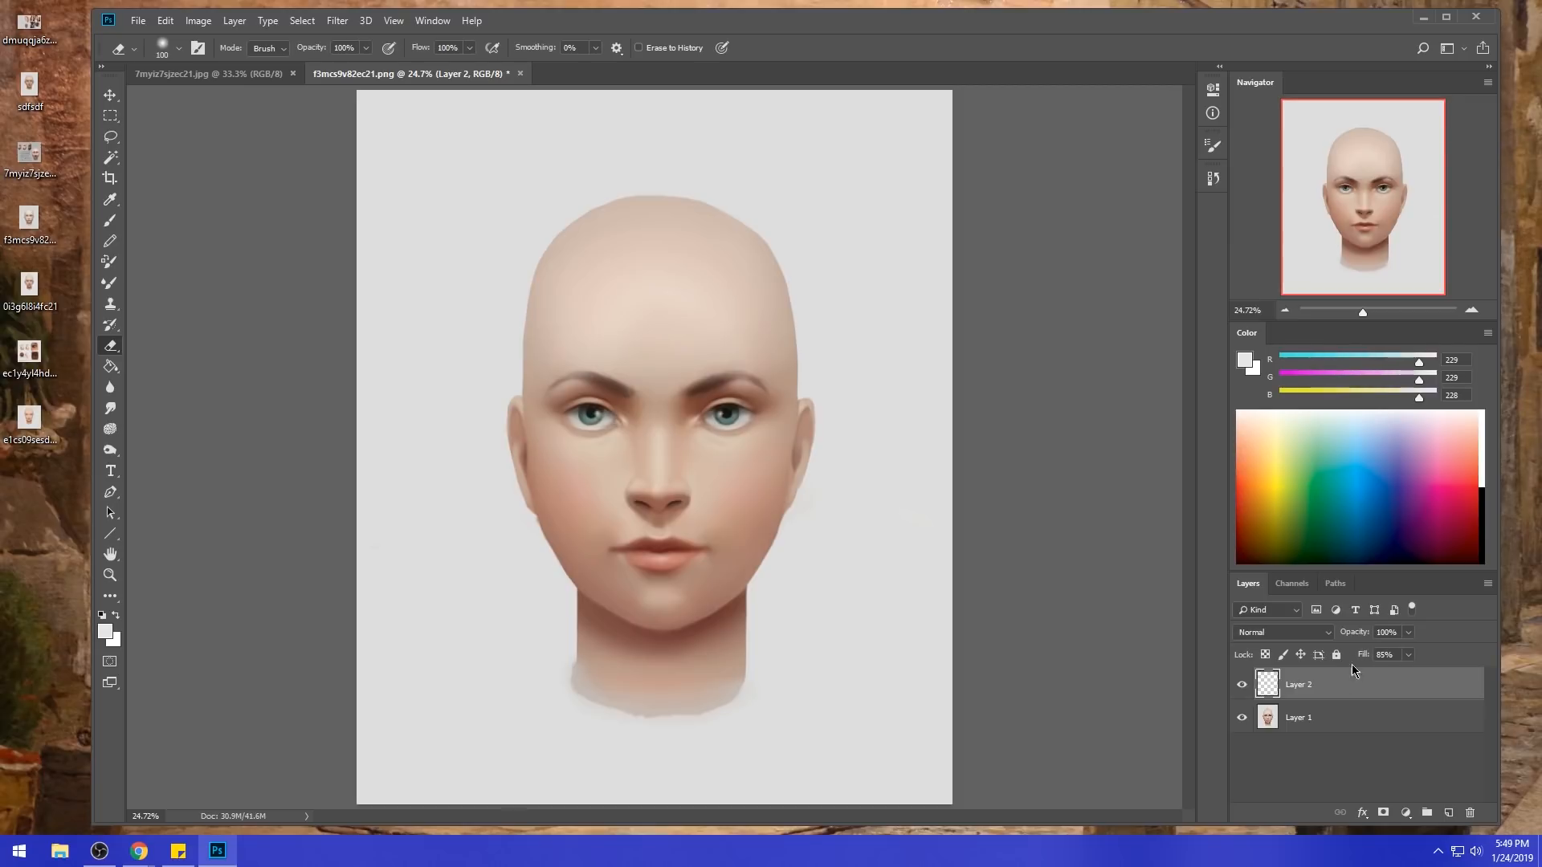
{"action": "right_click", "coordinate": [1322, 683]}
{"action": "left_click", "coordinate": [1365, 492]}
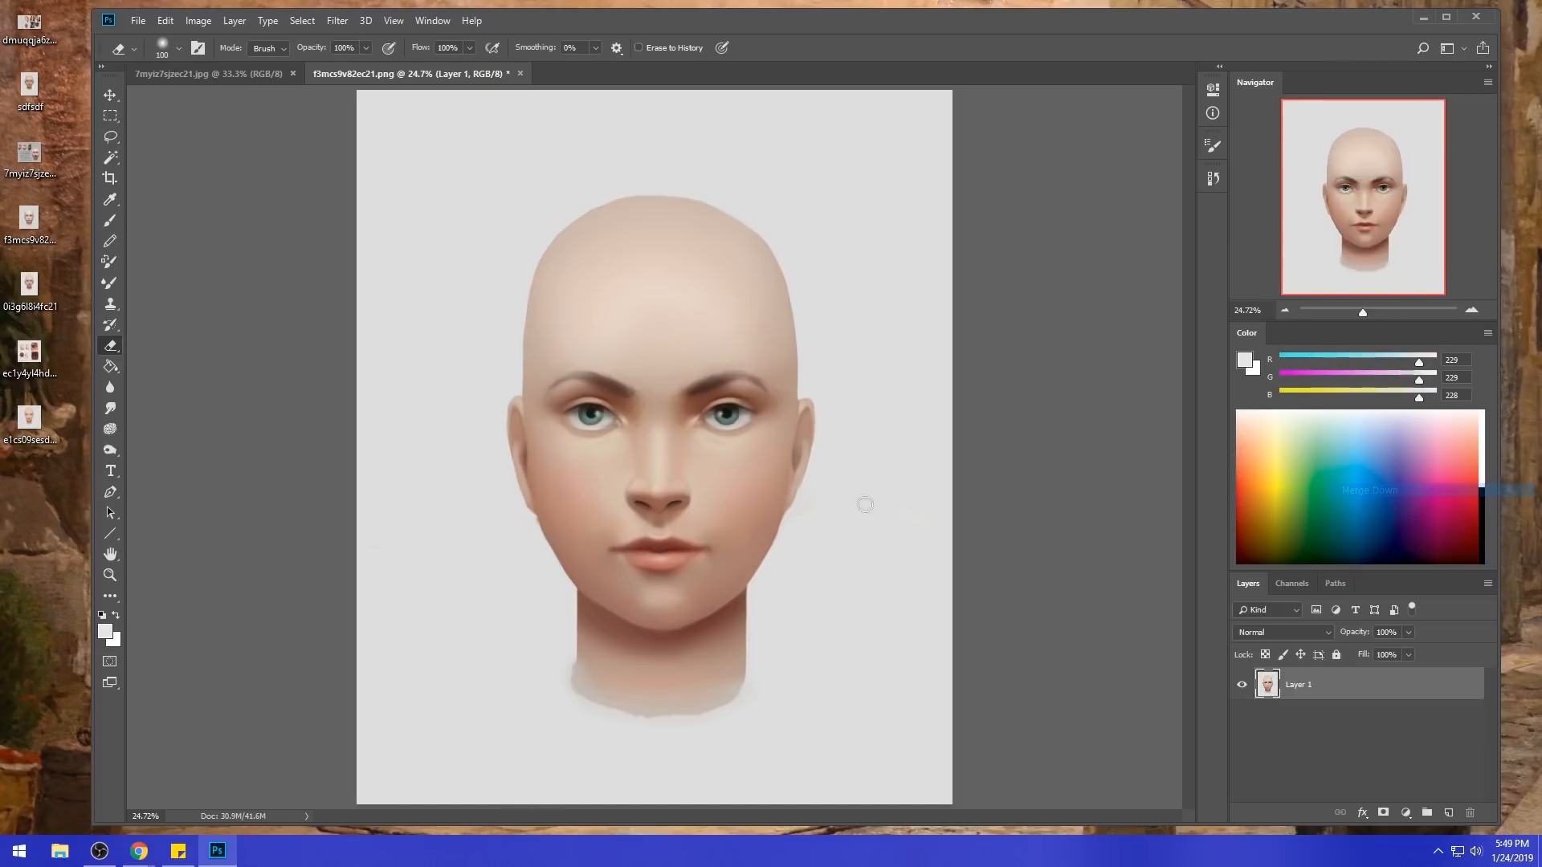
- Sample the eye whites and mix the near-white f2efeb as foreground color for the brush in Normal mode
{"action": "key", "text": "b"}
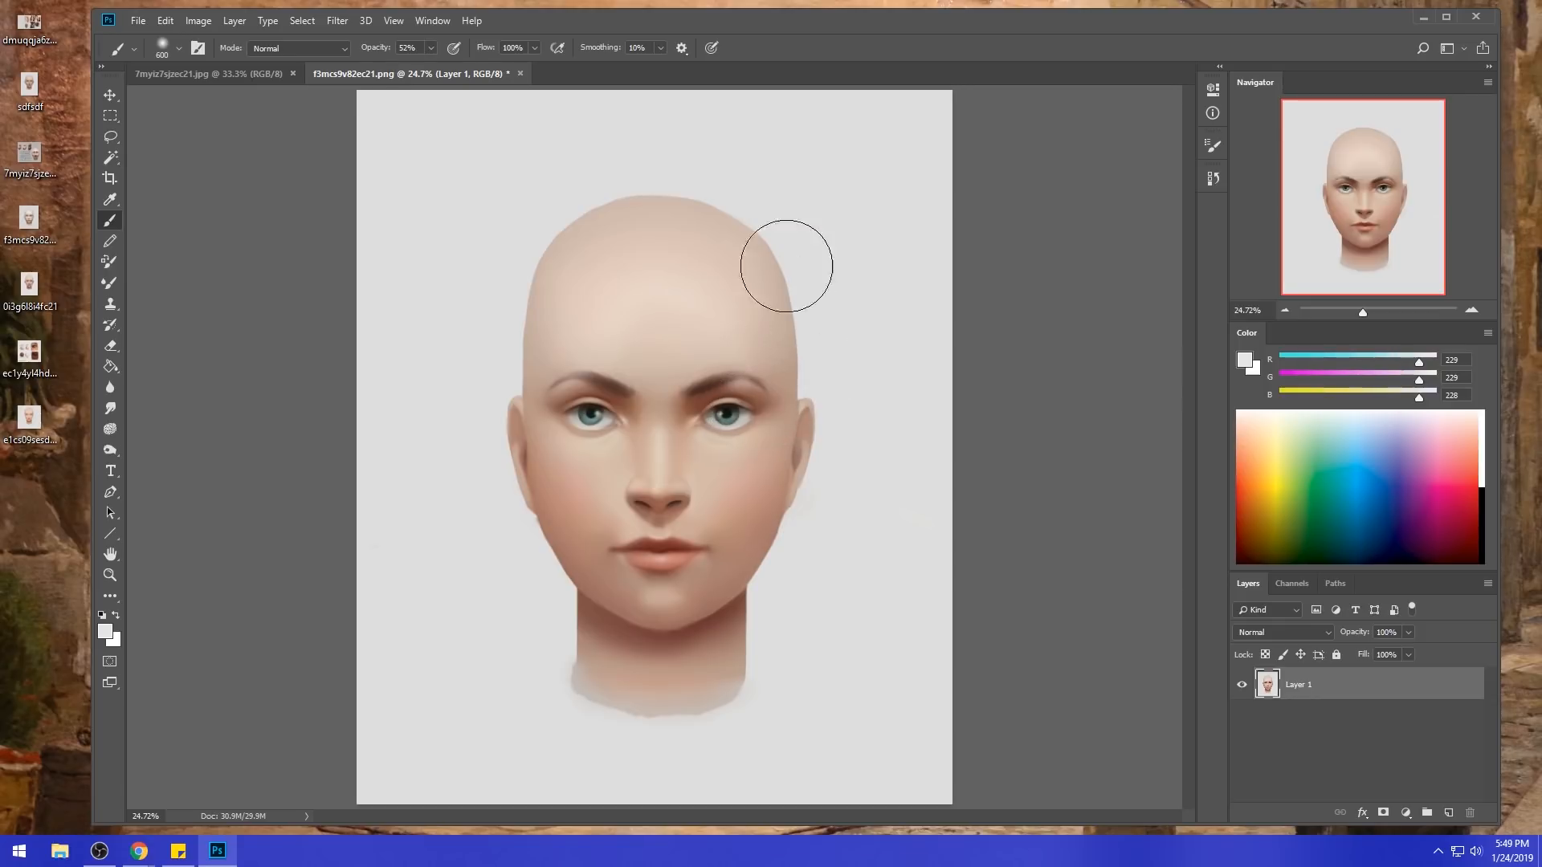
{"action": "left_click", "coordinate": [741, 421], "text": "alt"}
{"action": "left_click", "coordinate": [342, 49]}
{"action": "left_click", "coordinate": [265, 64]}
{"action": "left_click", "coordinate": [741, 423], "text": "alt"}
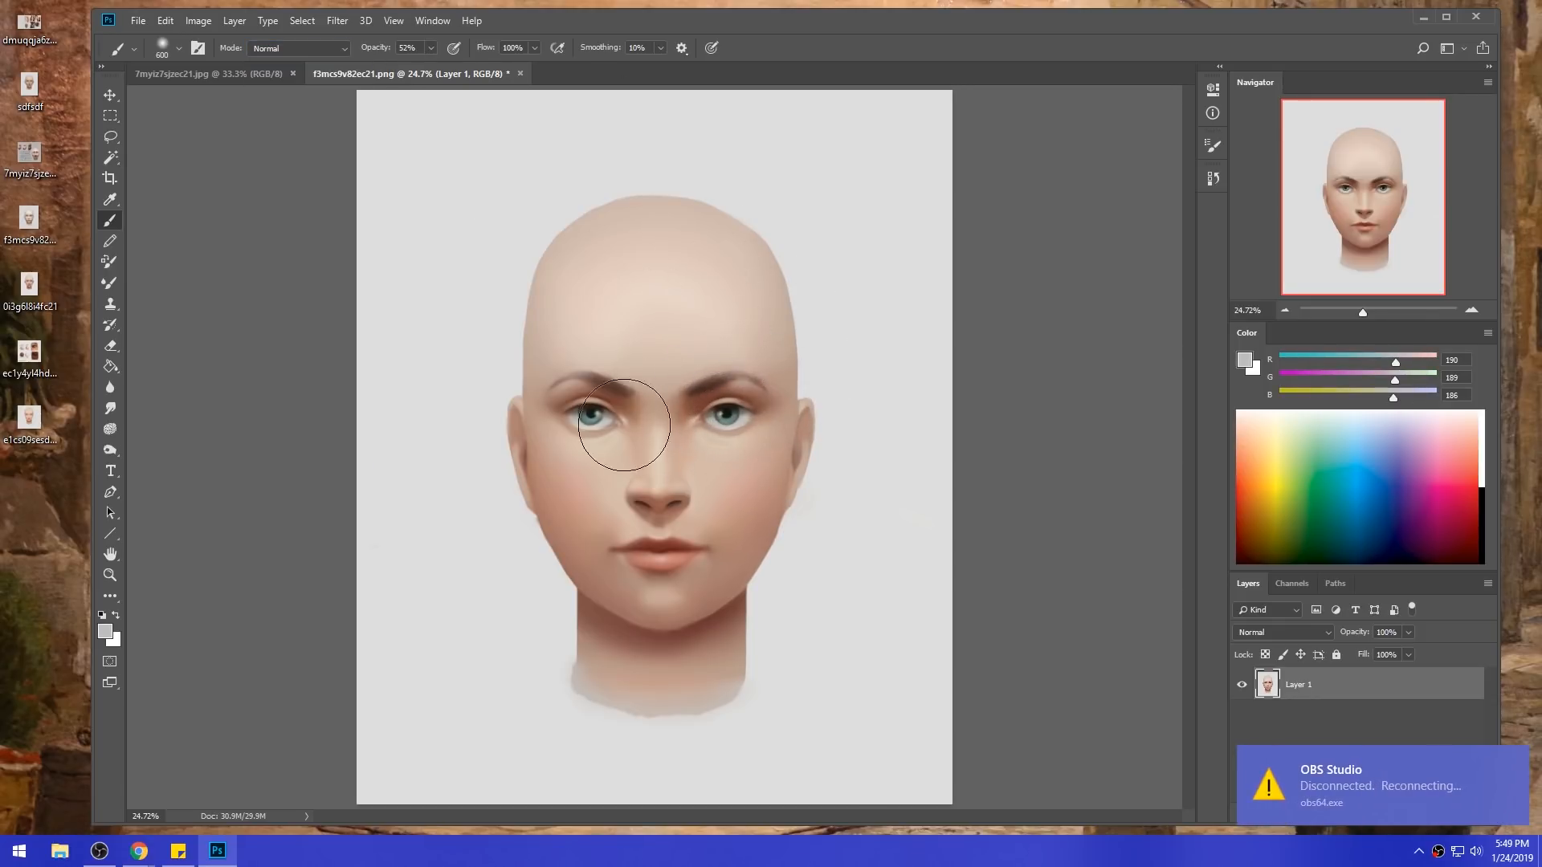
{"action": "left_click", "coordinate": [596, 416], "text": "alt"}
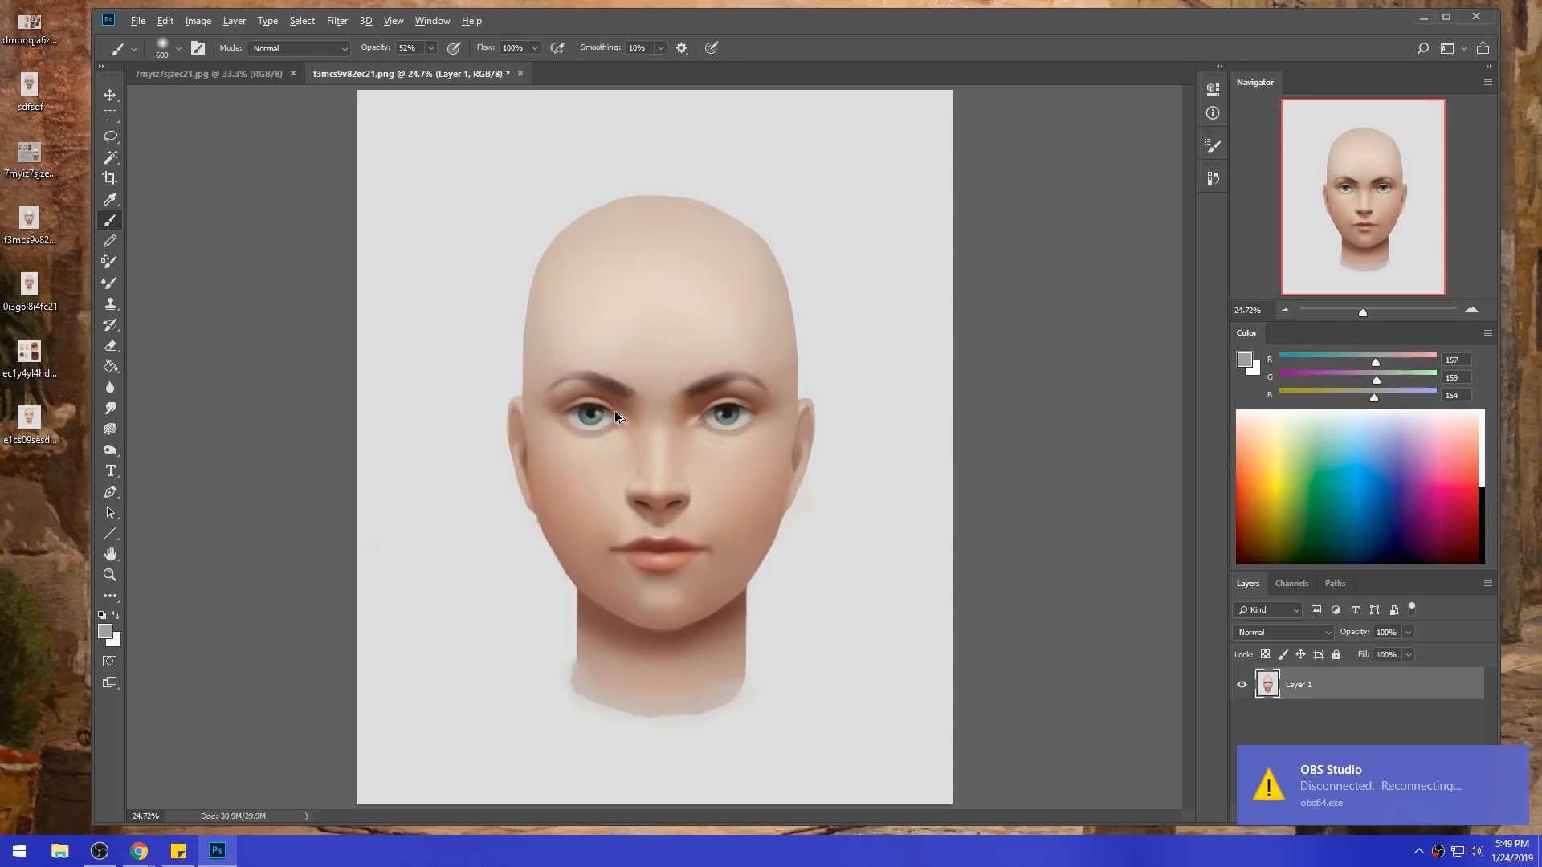
{"action": "left_click", "coordinate": [599, 421], "text": "alt"}
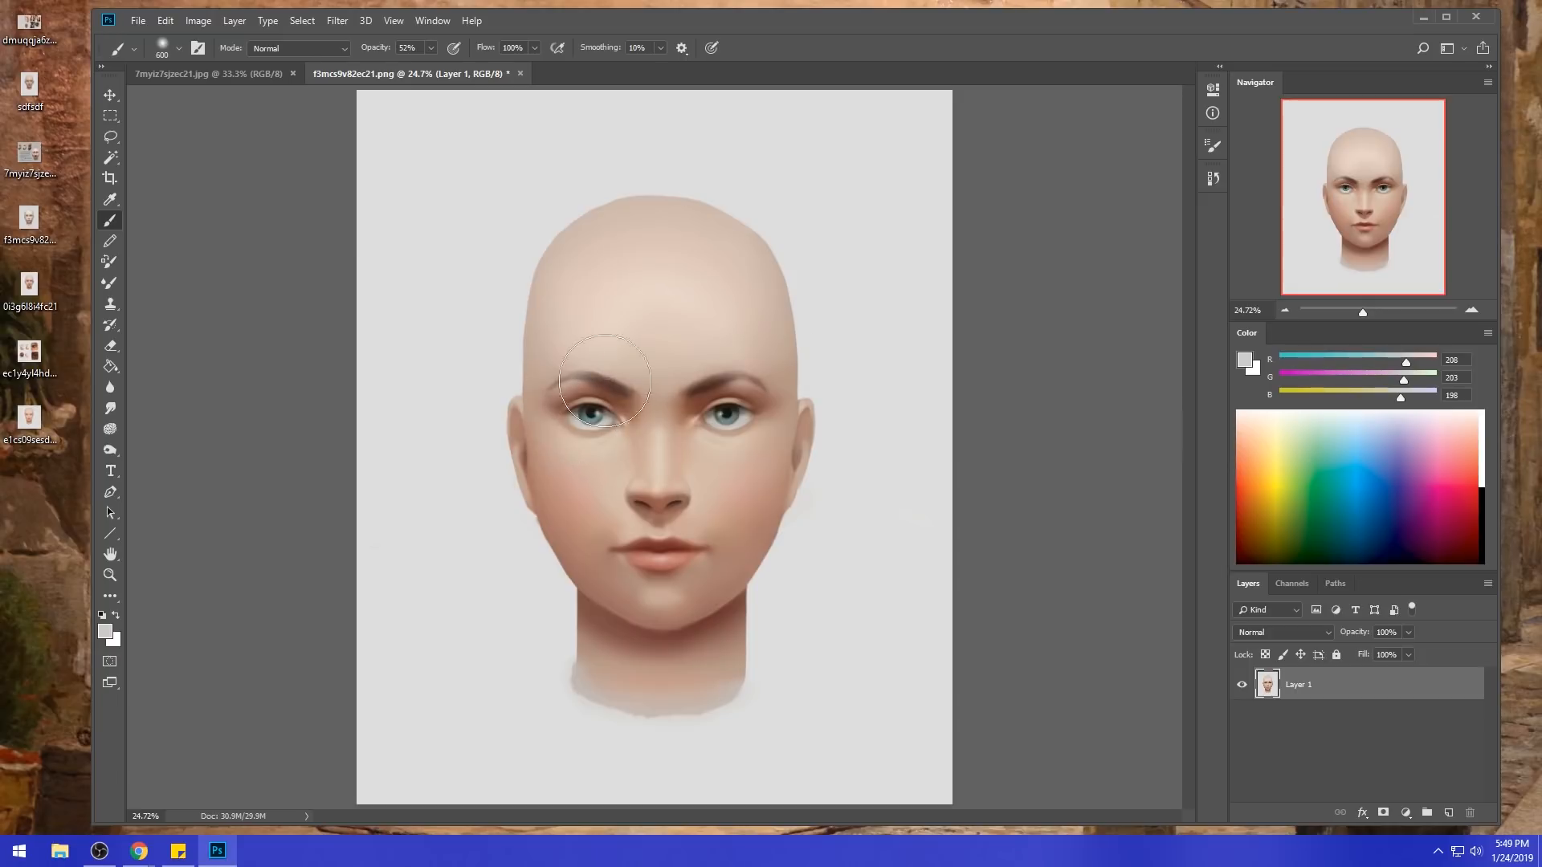
{"action": "left_click", "coordinate": [1245, 361]}
{"action": "left_click", "coordinate": [1116, 431]}
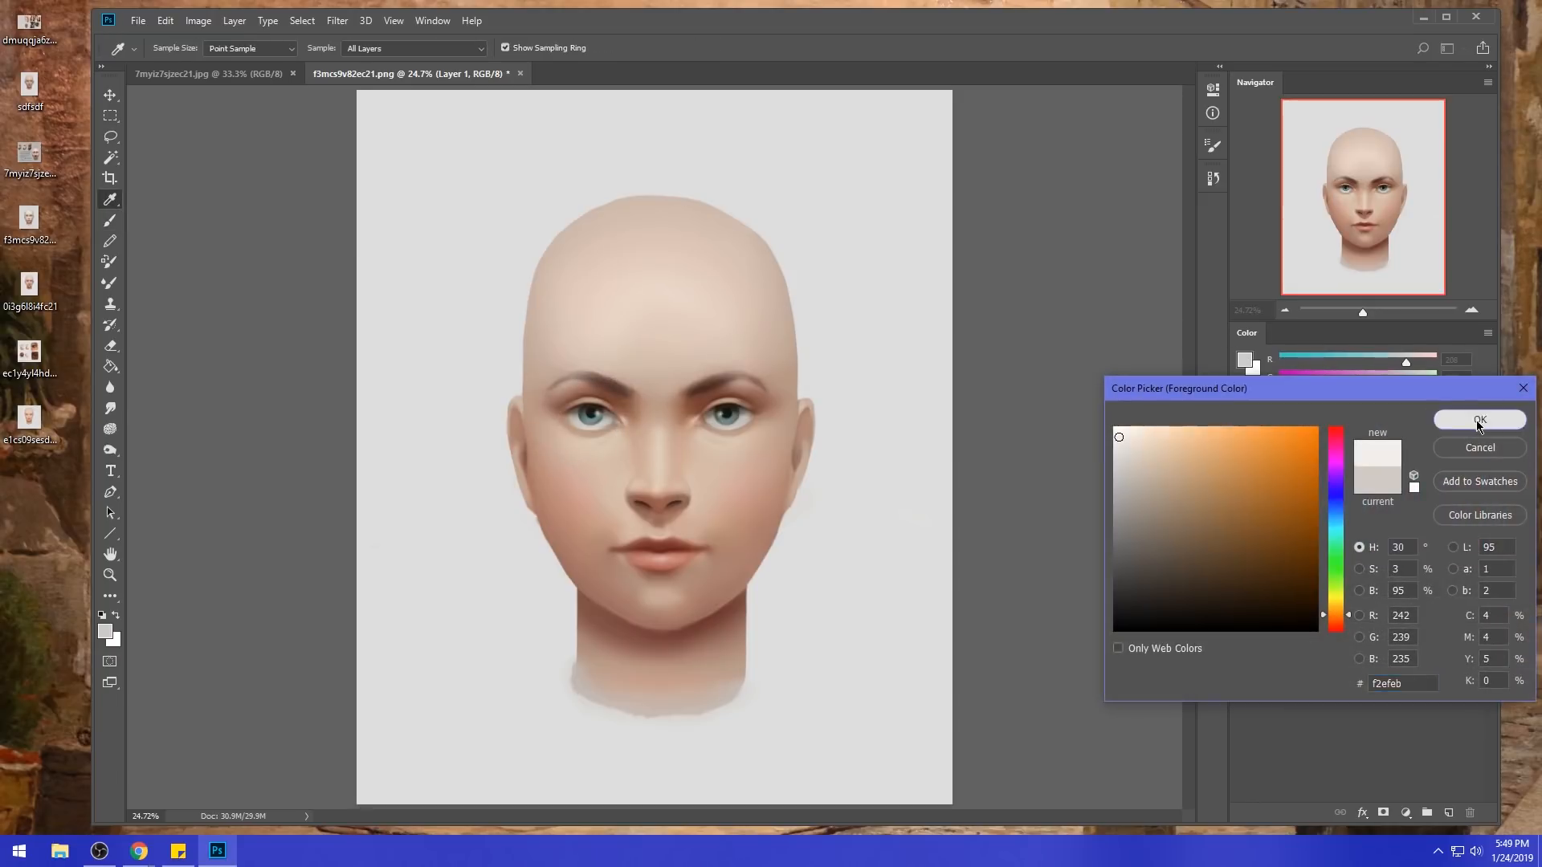
{"action": "left_click", "coordinate": [1472, 417]}
- Reduce the brush to 150 px at 75% opacity and add near-white highlights to the eyes
{"action": "key", "text": "bracketleft"}
{"action": "key", "text": "bracketleft"}
{"action": "key", "text": "bracketleft"}
{"action": "key", "text": "bracketleft"}
{"action": "key", "text": "bracketleft"}
{"action": "key", "text": "bracketleft"}
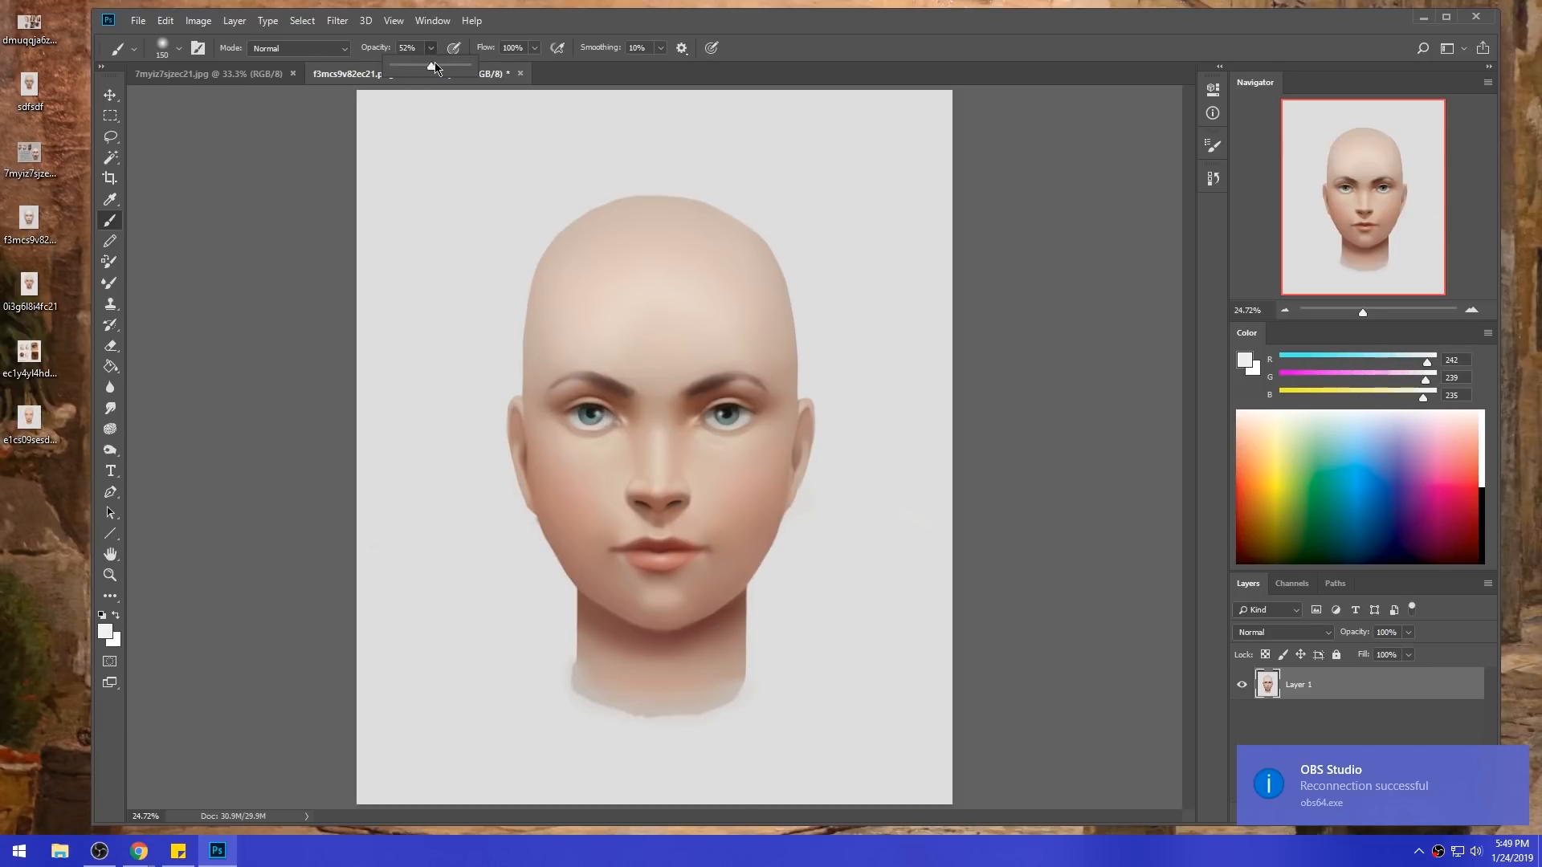
{"action": "left_click", "coordinate": [598, 414]}
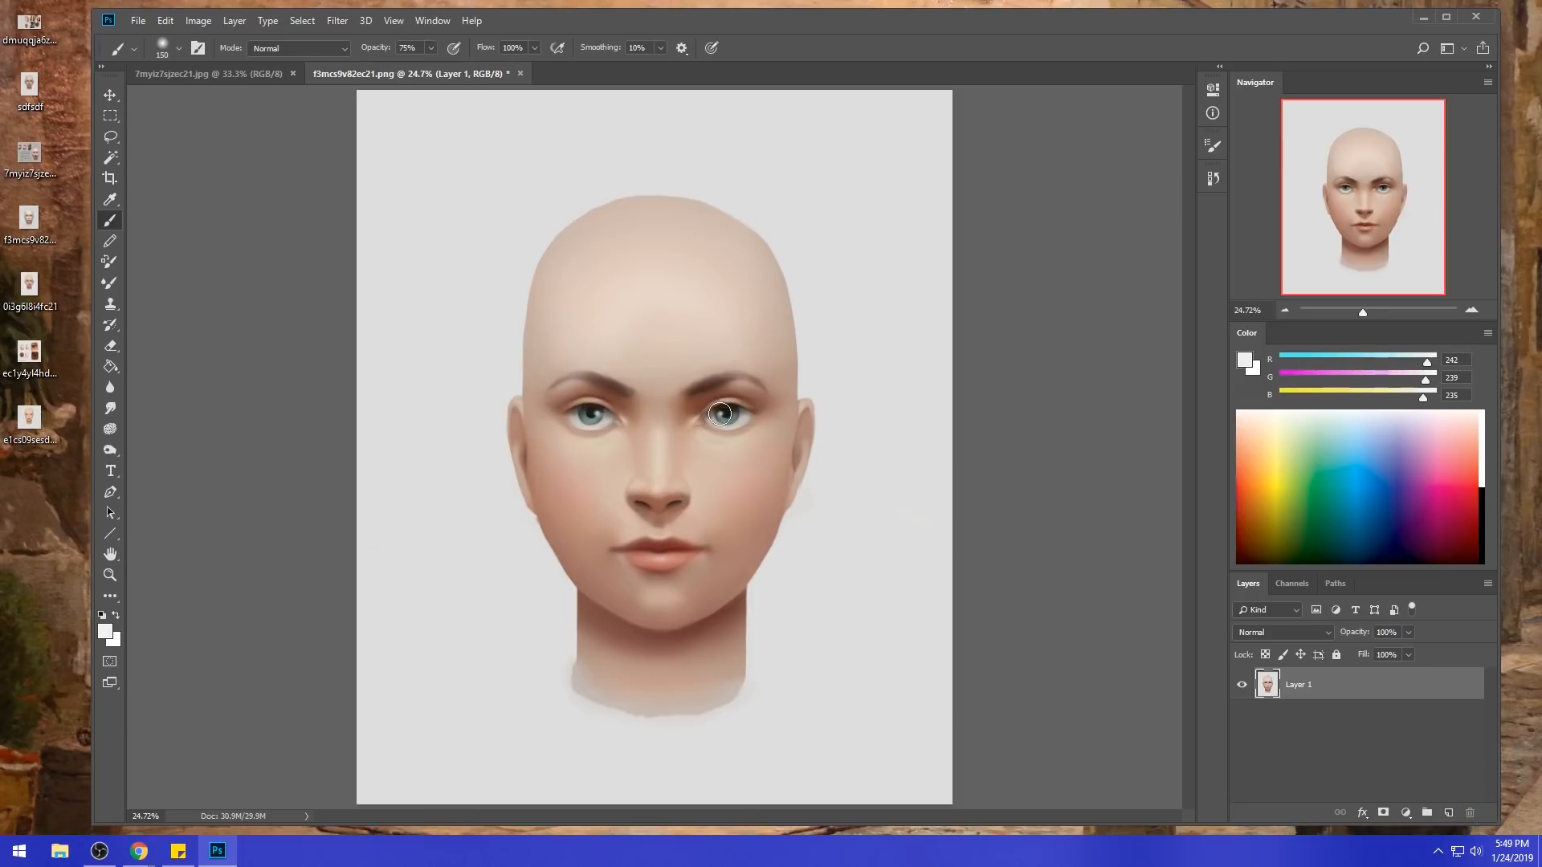
{"action": "left_click", "coordinate": [1537, 853]}
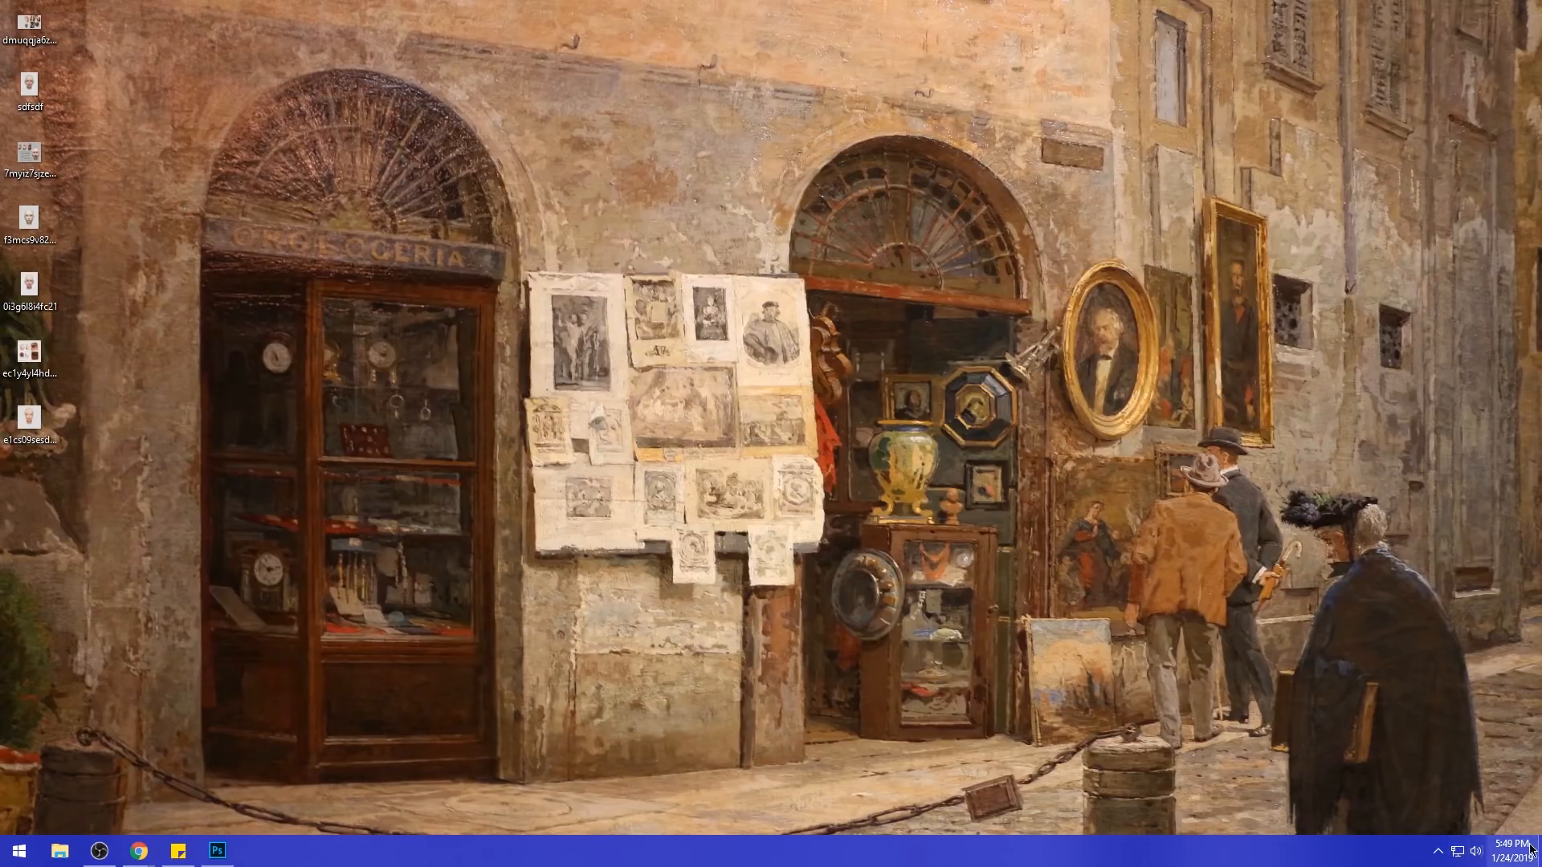
{"action": "left_click", "coordinate": [217, 851]}
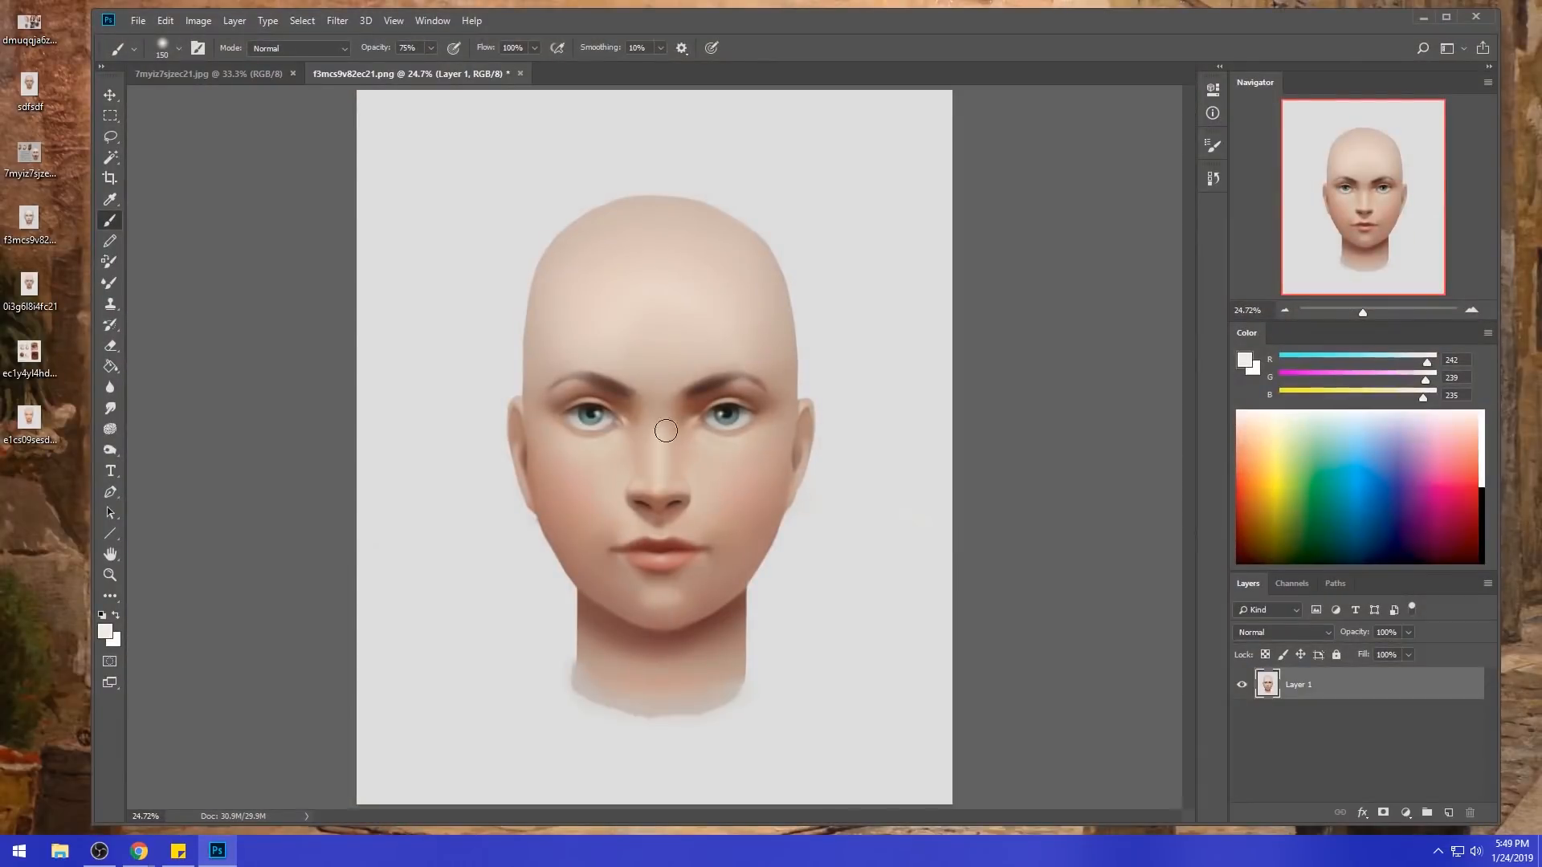
- Enlarge the brush to 1100 px for painting broad areas of the head
{"action": "key", "text": "bracketright"}
{"action": "key", "text": "bracketright"}
{"action": "key", "text": "bracketright"}
{"action": "key", "text": "bracketright"}
{"action": "key", "text": "bracketright"}
{"action": "key", "text": "bracketright"}
{"action": "key", "text": "bracketright"}
{"action": "key", "text": "bracketright"}
{"action": "key", "text": "bracketright"}
{"action": "scroll", "coordinate": [759, 509], "scroll_direction": "down", "scroll_amount": 2}
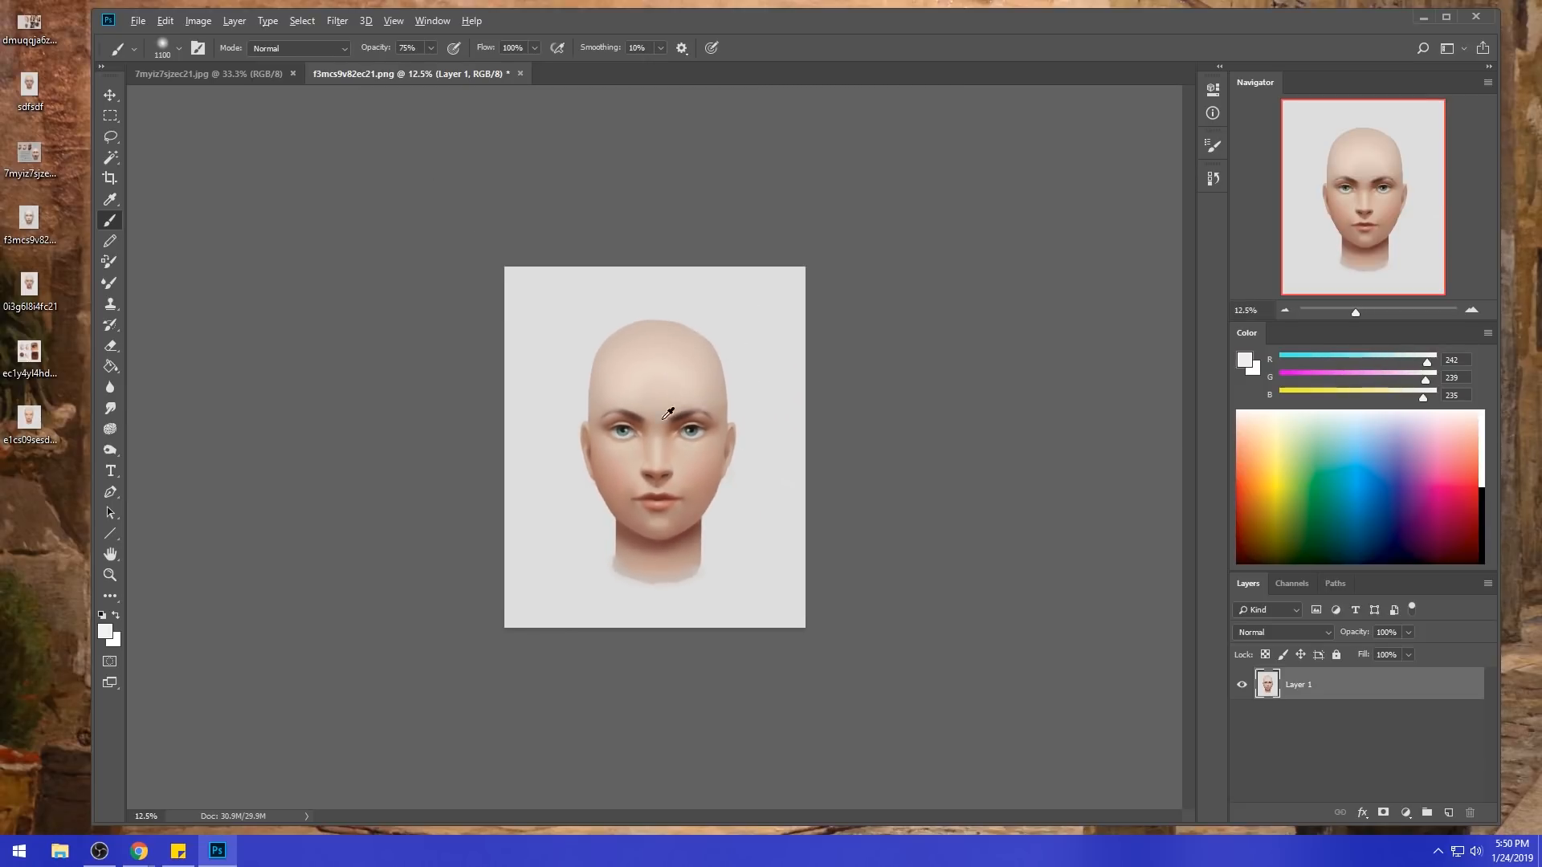
- Try painting a sampled pale skin tone over the eye and brow on the image's left side, and undo the stroke
{"action": "left_click", "coordinate": [659, 423], "text": "alt"}
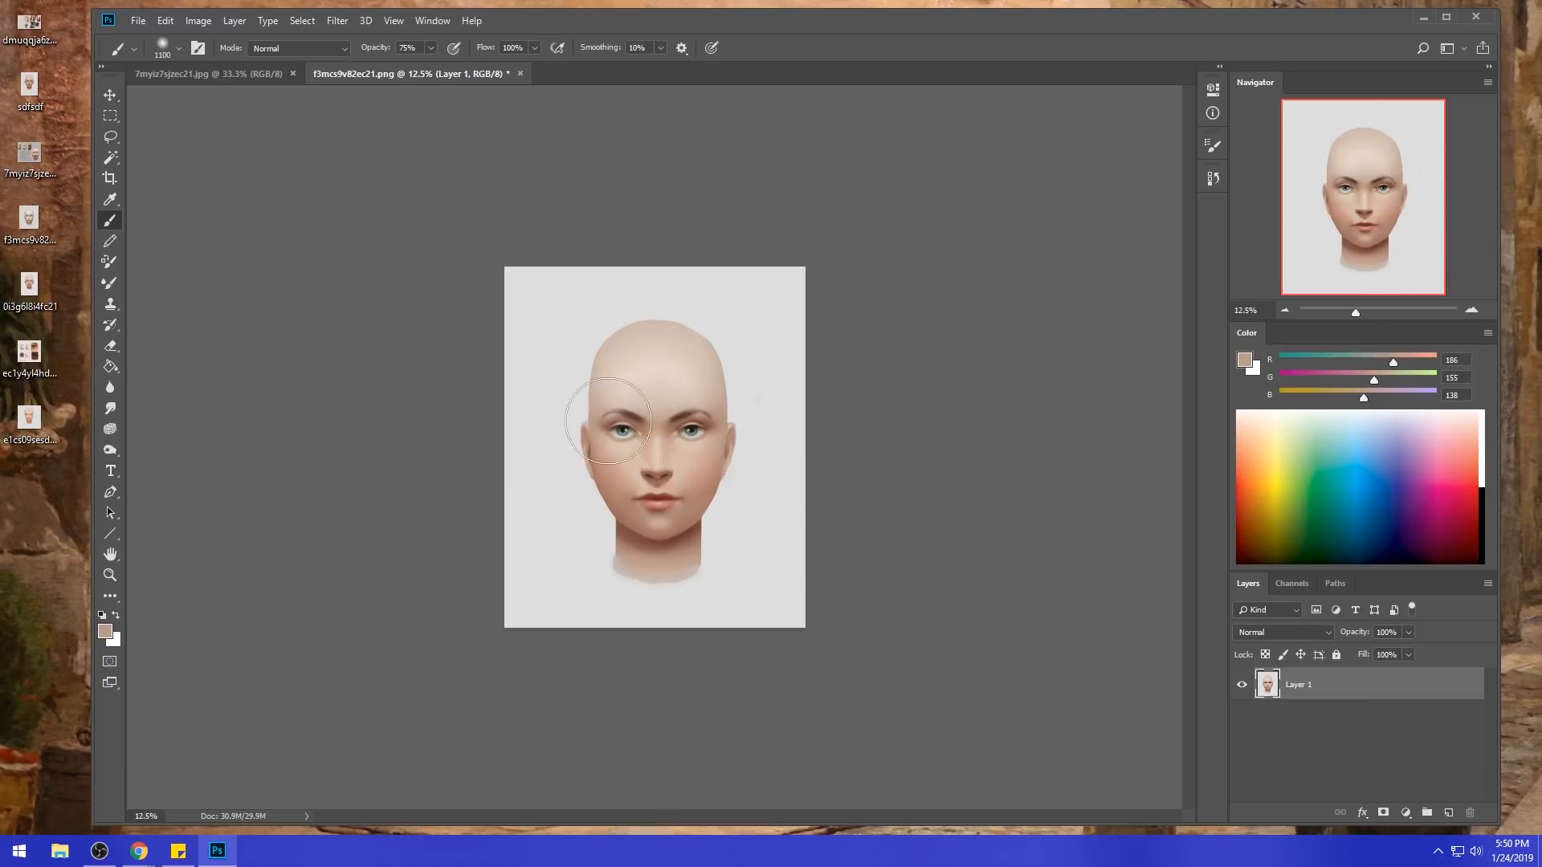
{"action": "left_click", "coordinate": [614, 409], "text": "alt"}
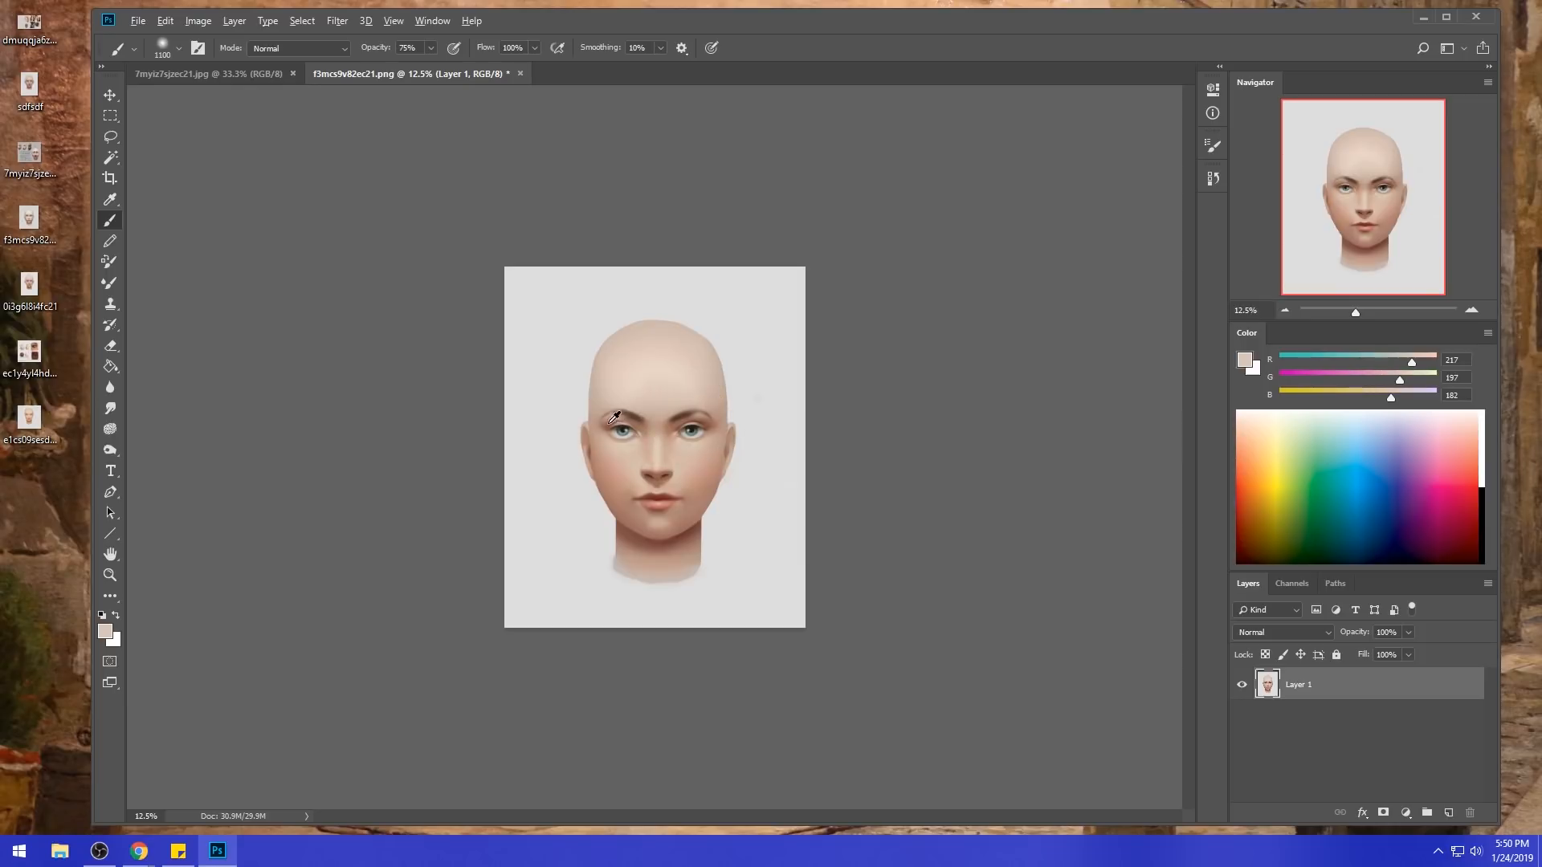
{"action": "left_click", "coordinate": [697, 411], "text": "alt"}
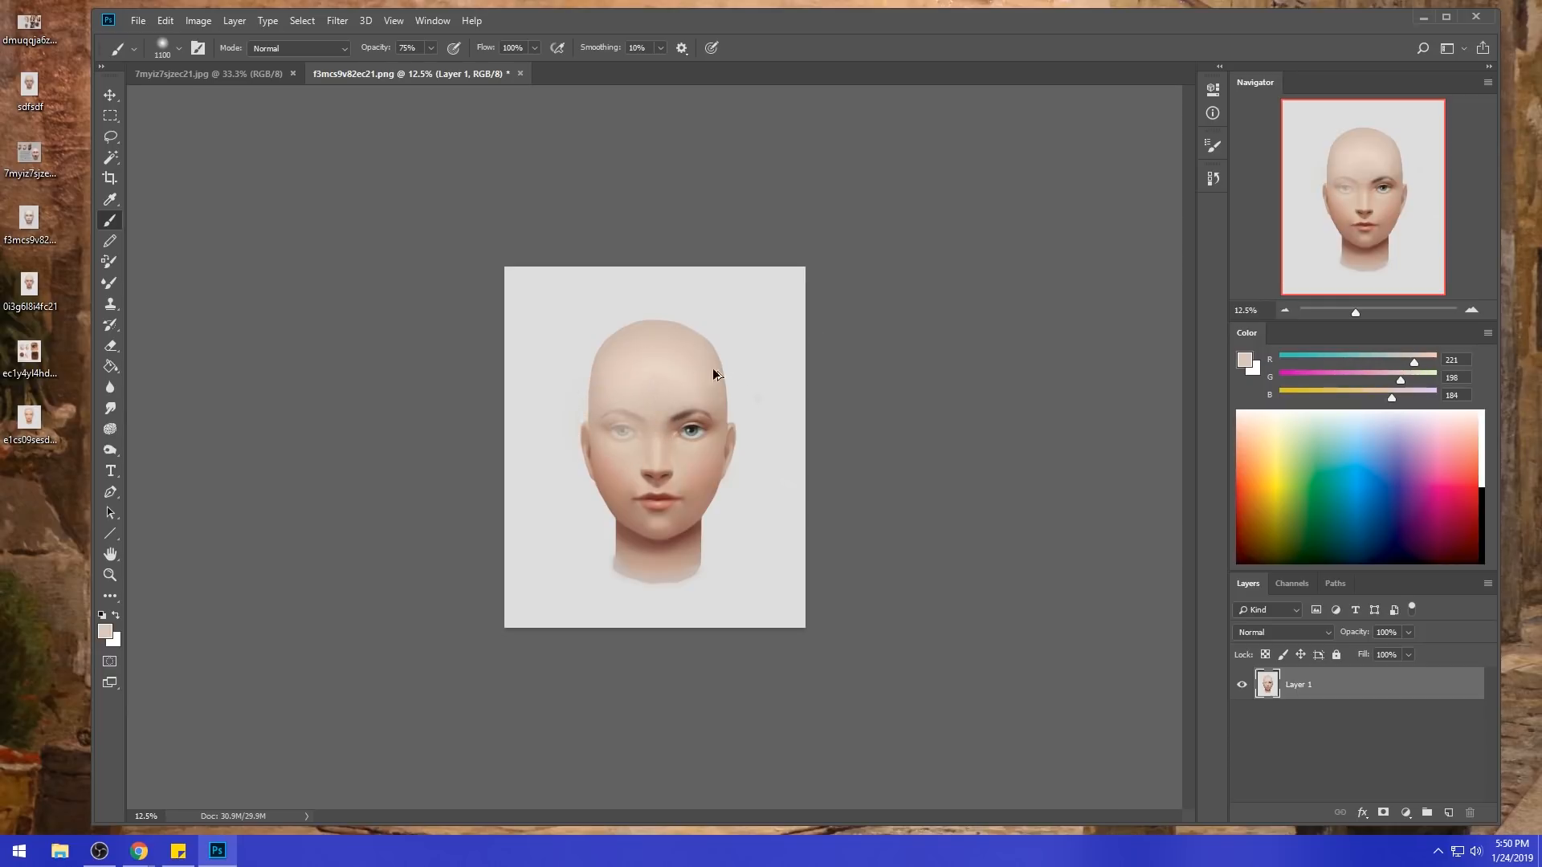
{"action": "key", "text": "ctrl+z"}
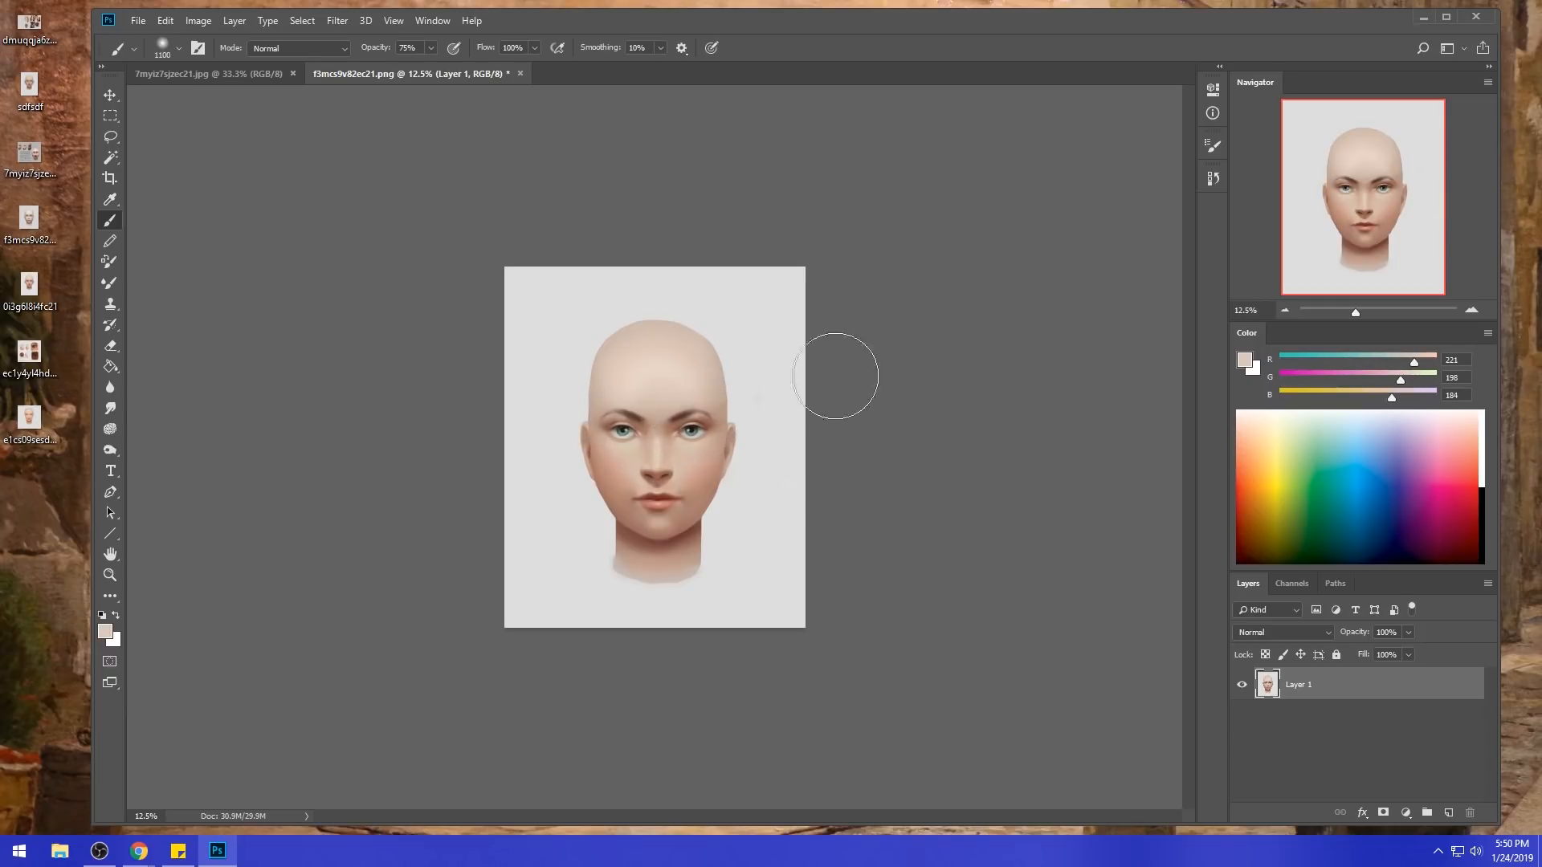
- Switch the brush to Darken mode and deepen the area around both eyes with skin tones sampled near the brows
{"action": "left_click", "coordinate": [632, 403], "text": "alt"}
{"action": "left_click_drag", "start_coordinate": [632, 403], "coordinate": [614, 398]}
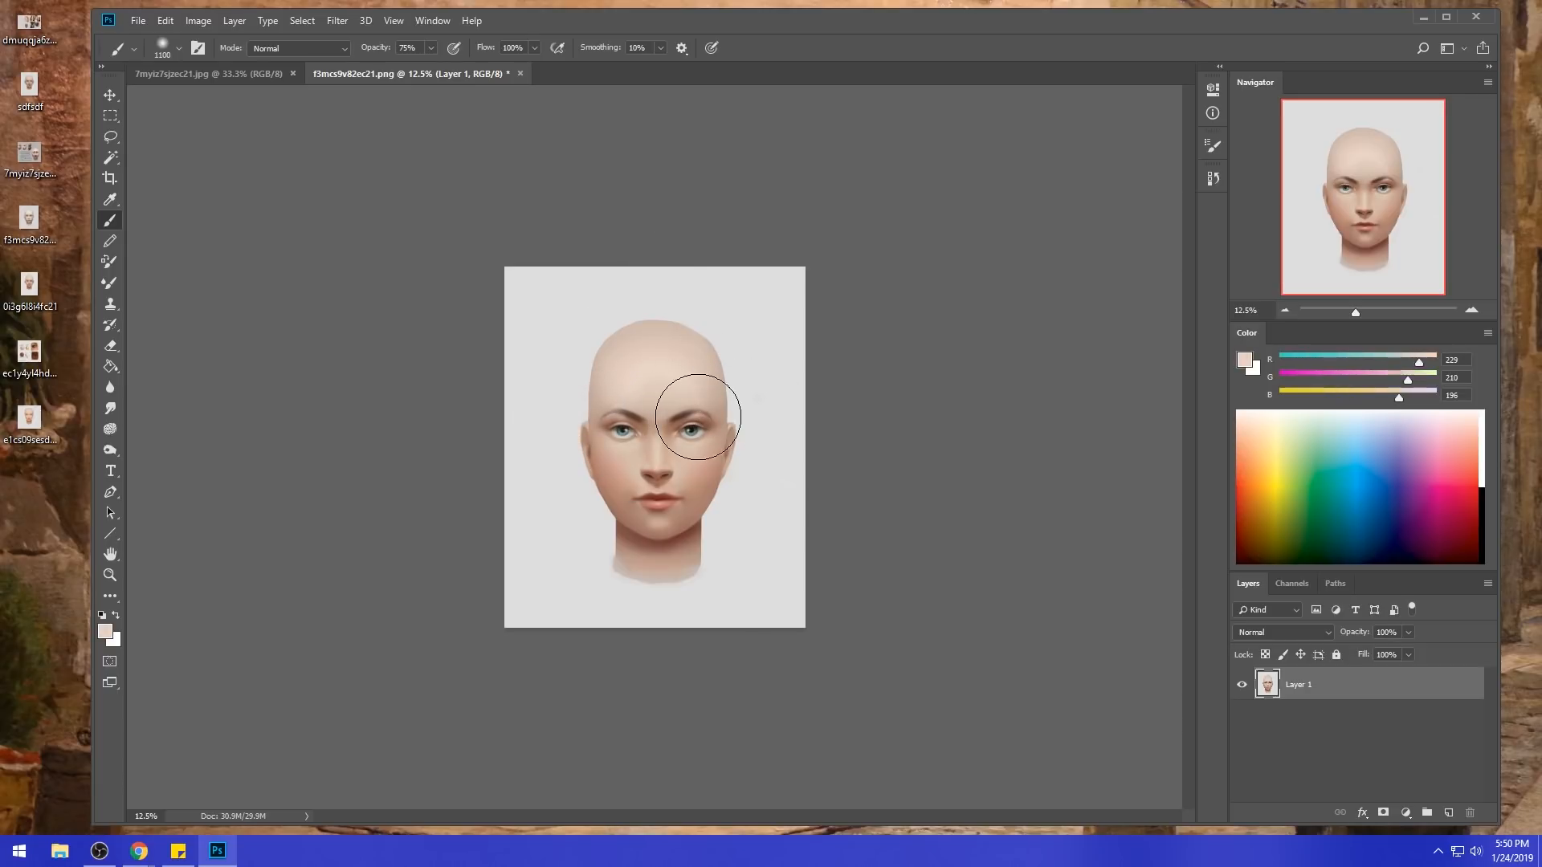
{"action": "left_click", "coordinate": [632, 405], "text": "alt"}
{"action": "left_click", "coordinate": [305, 49]}
{"action": "left_click", "coordinate": [297, 124]}
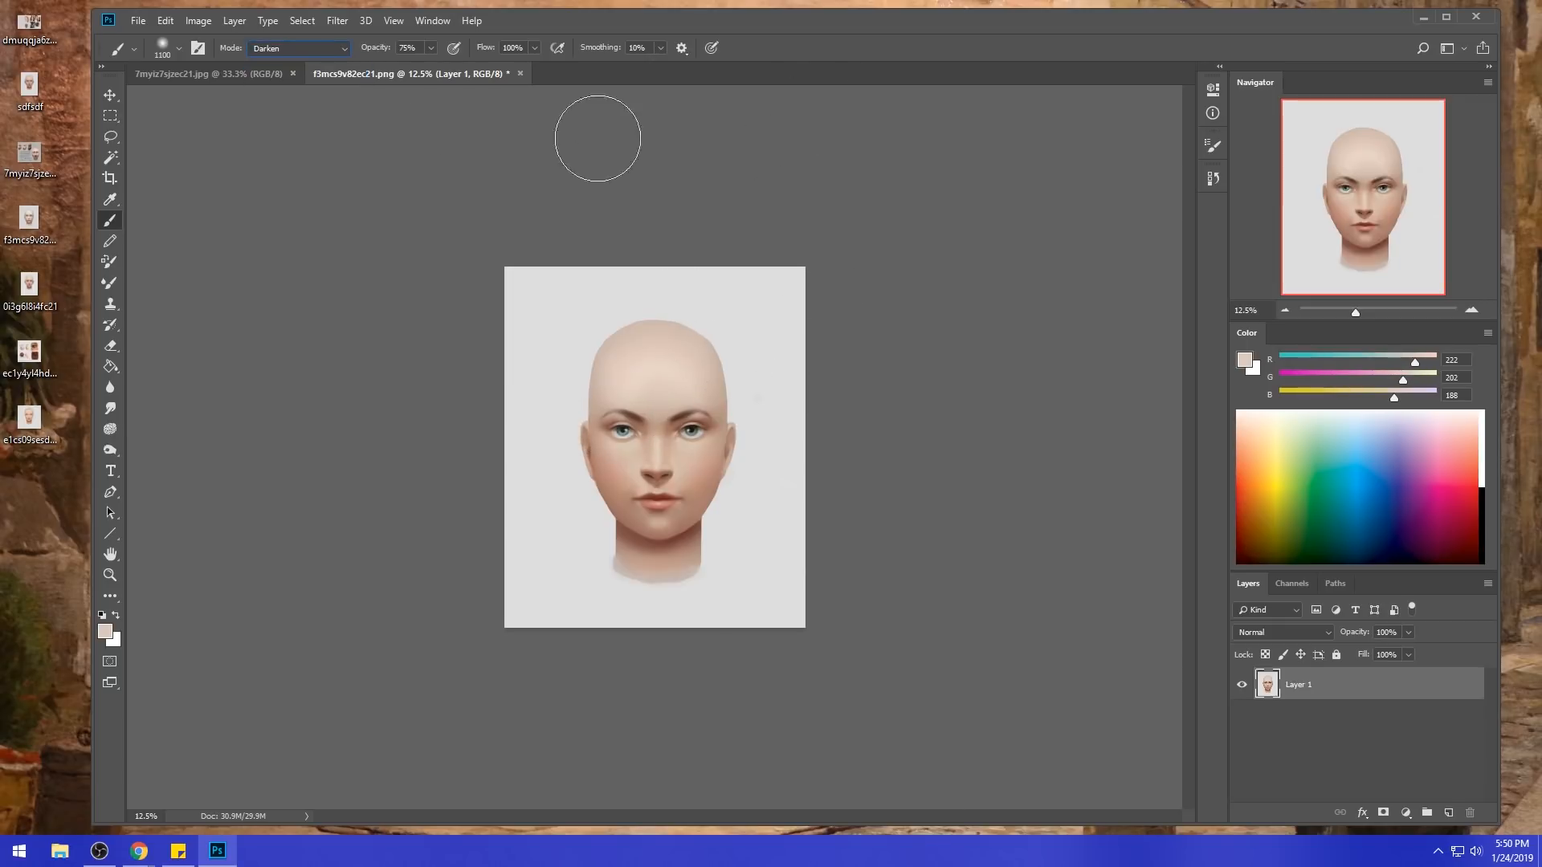
{"action": "left_click", "coordinate": [607, 425], "text": "alt"}
{"action": "left_click", "coordinate": [696, 415], "text": "alt"}
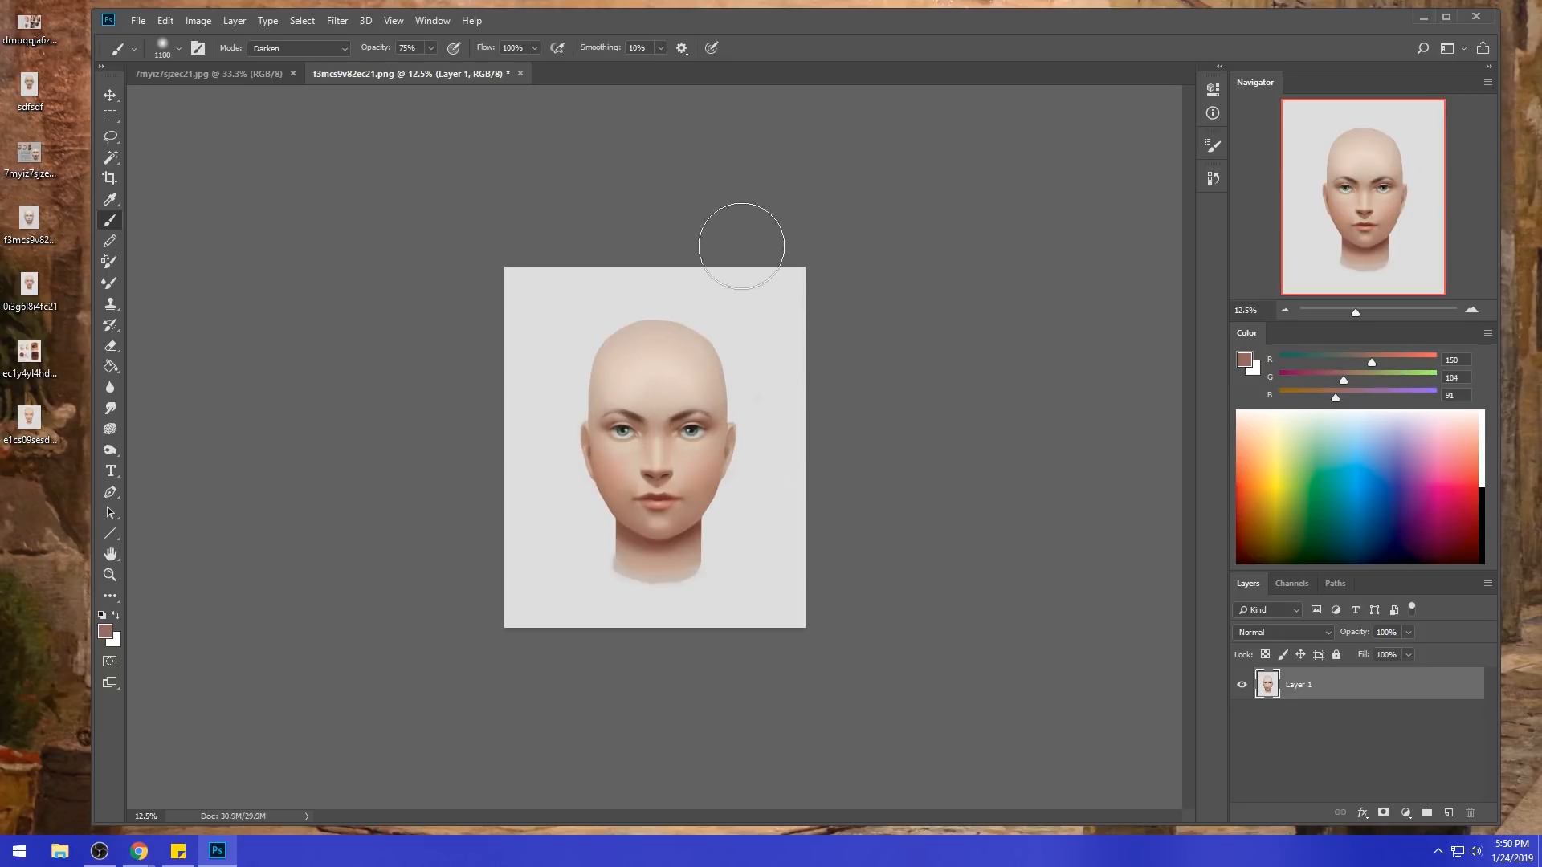
- Set the brush to Normal mode at 100% opacity and clean the background beside the head with its sampled light grey
{"action": "left_click", "coordinate": [430, 47]}
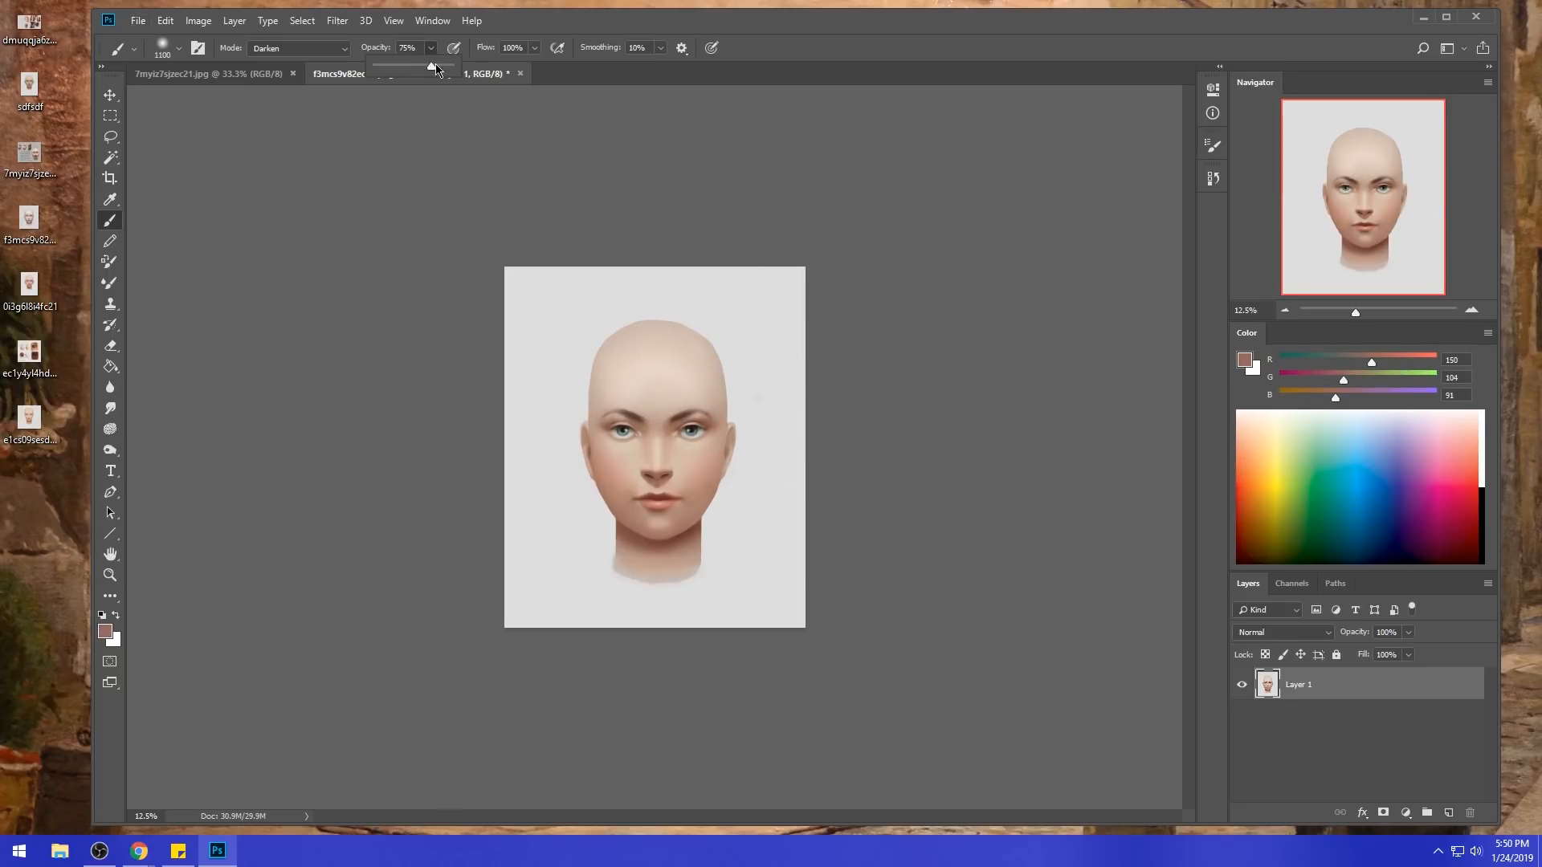
{"action": "left_click", "coordinate": [313, 50]}
{"action": "left_click", "coordinate": [307, 61]}
{"action": "left_click", "coordinate": [771, 385], "text": "alt"}
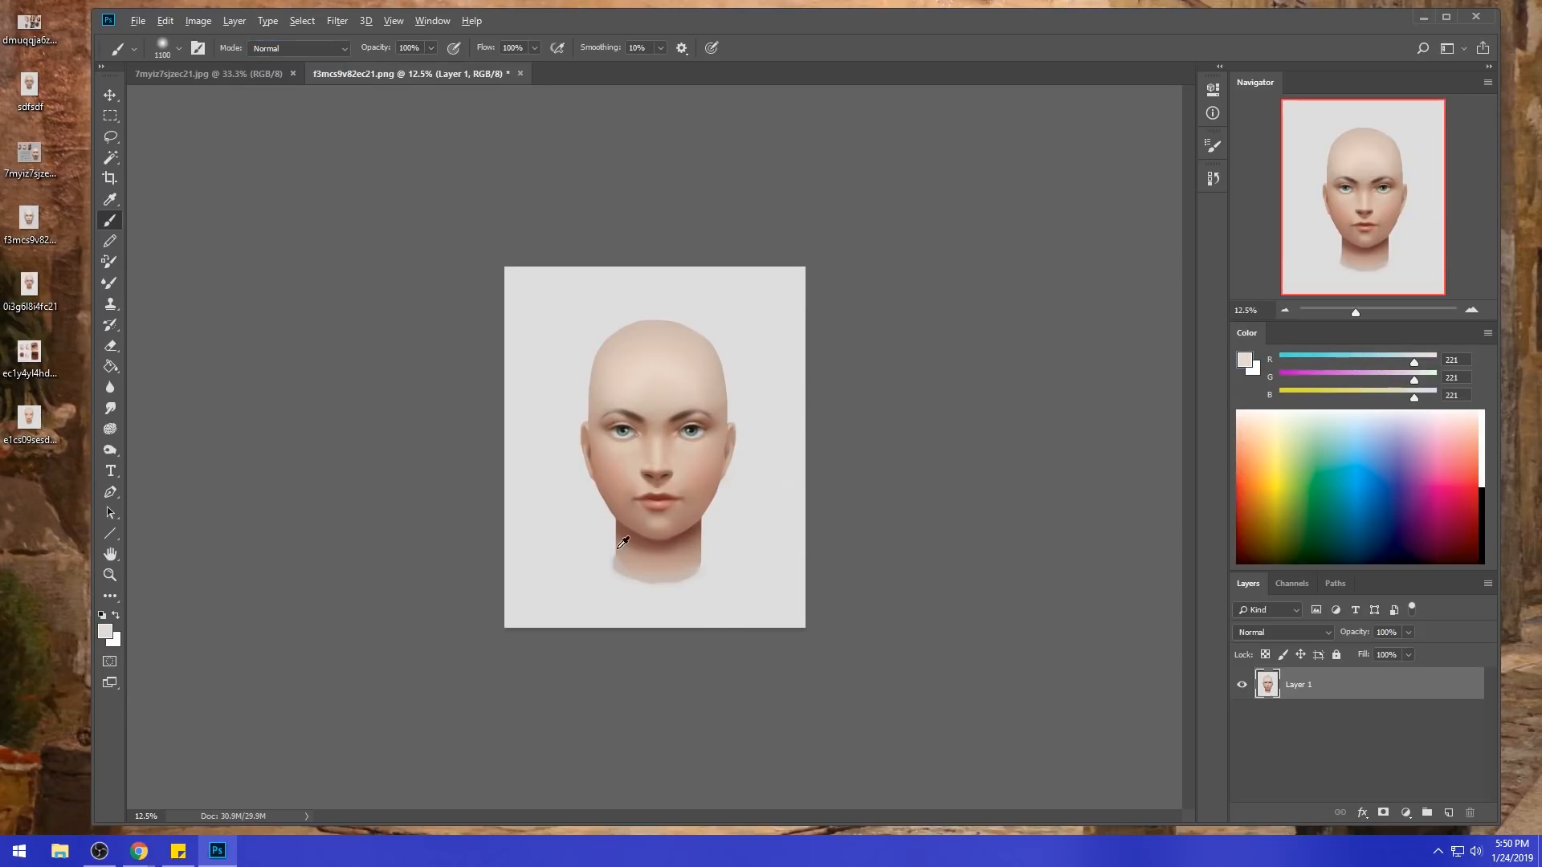
- Soften the neck and head transitions with the Smudge tool at 13% strength
{"action": "left_click", "coordinate": [110, 407]}
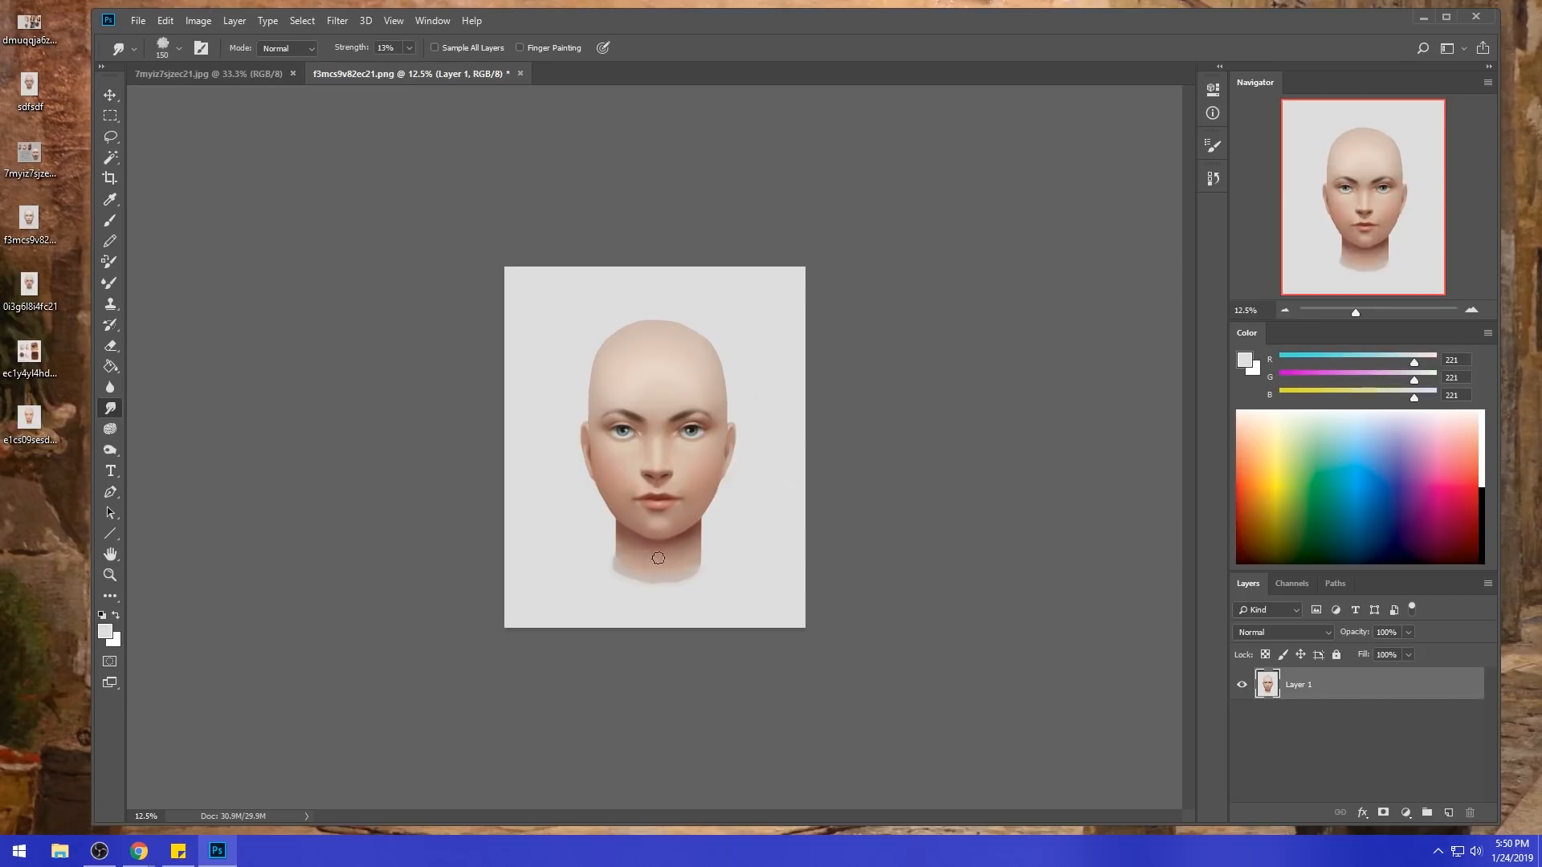
{"action": "key", "text": "b"}
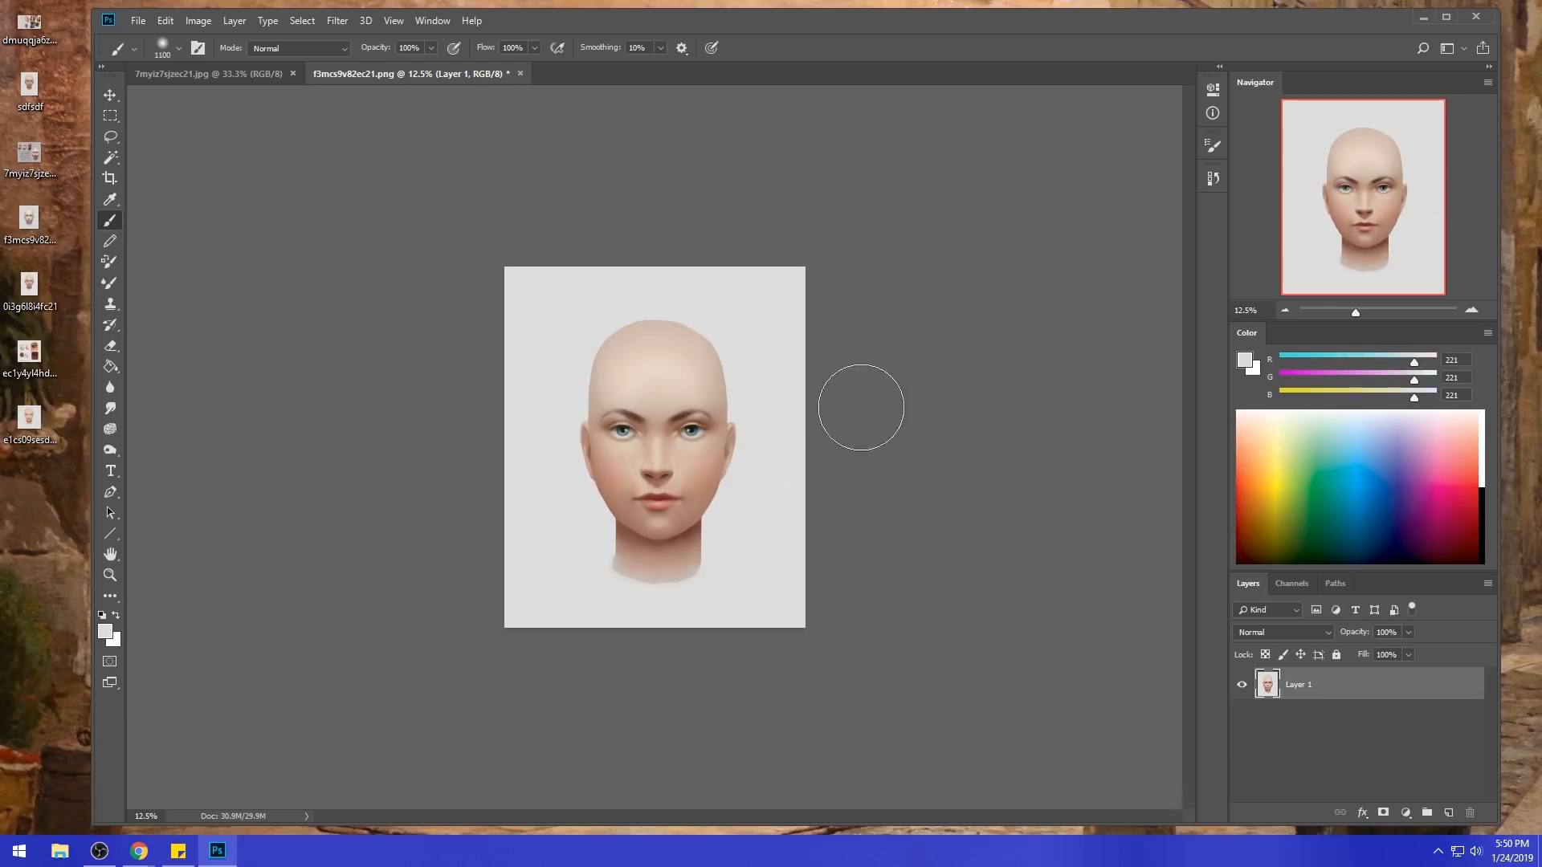
{"action": "left_click", "coordinate": [110, 408]}
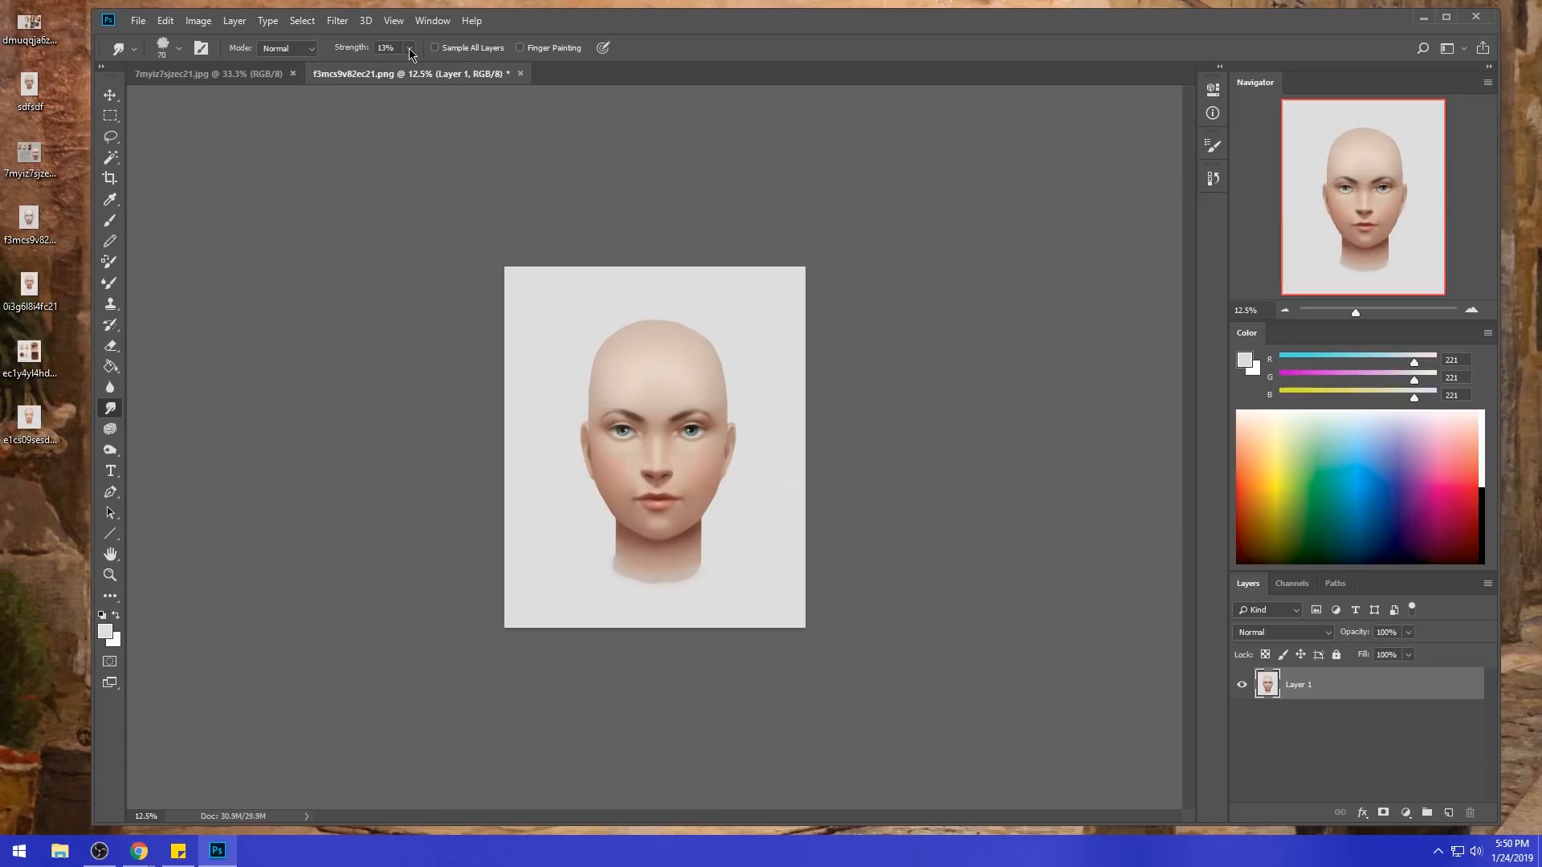
{"action": "left_click", "coordinate": [669, 421]}
- Copy the entire repainted image and revert the document to its opening history snapshot
{"action": "key", "text": "ctrl+a"}
{"action": "key", "text": "g"}
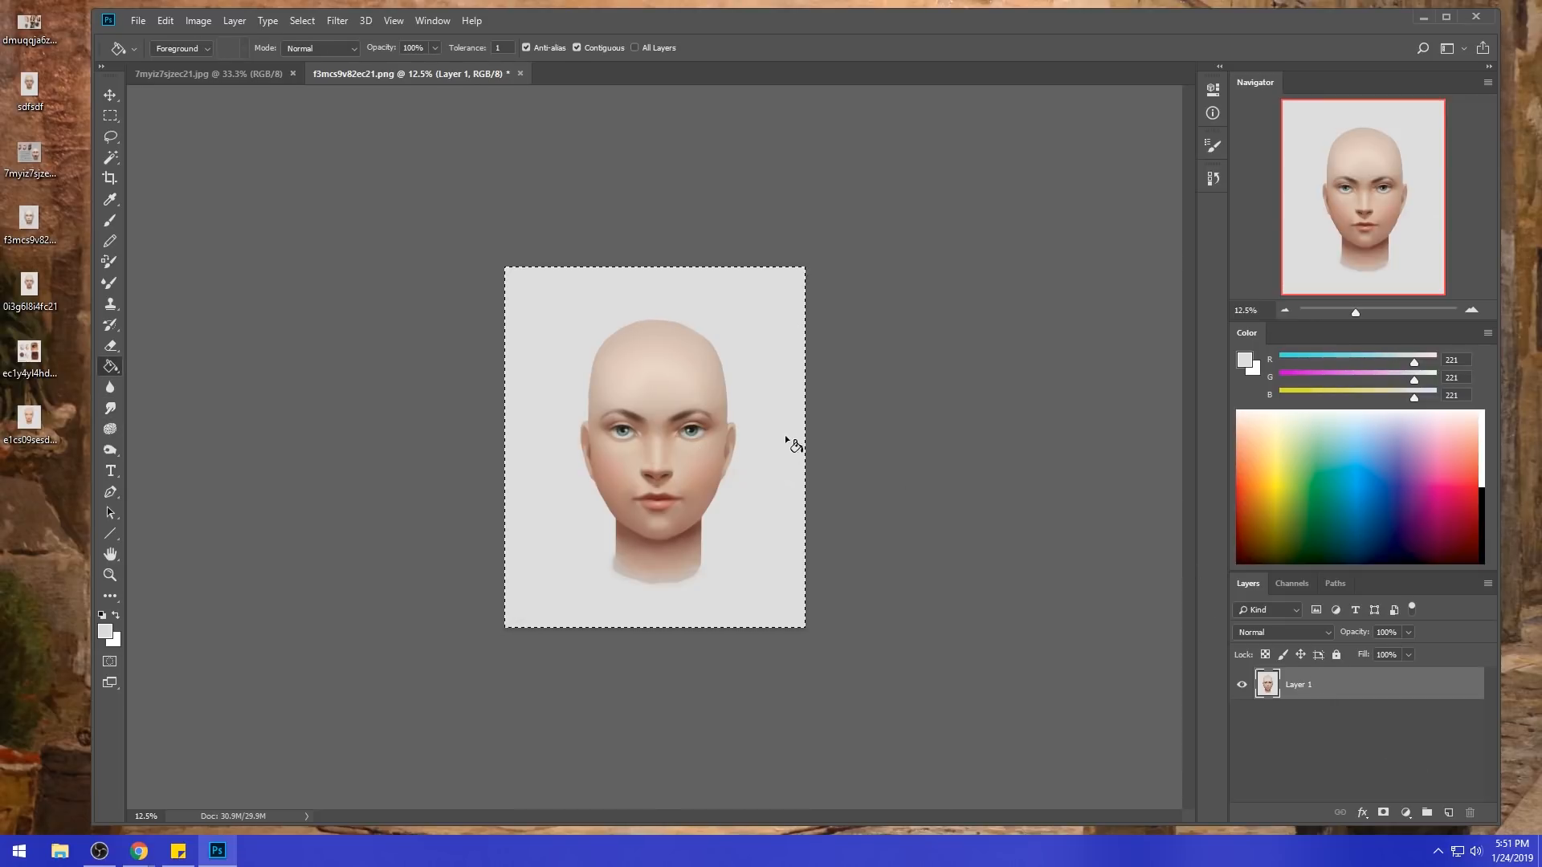
{"action": "left_click", "coordinate": [1212, 177]}
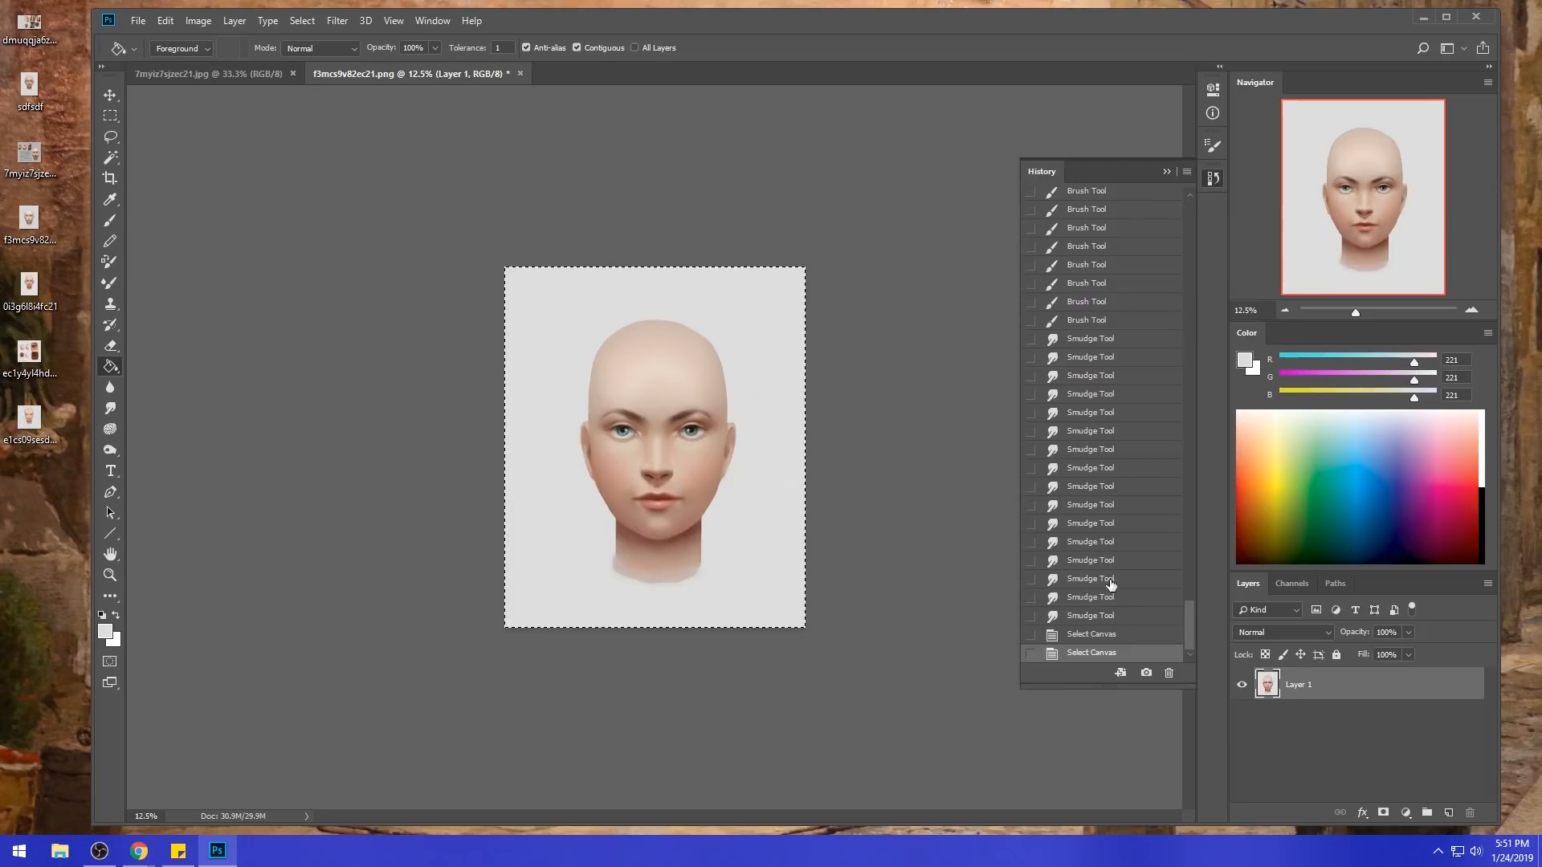
{"action": "mouse_move", "coordinate": [1189, 631]}
{"action": "left_mouse_down"}
{"action": "mouse_move", "coordinate": [1153, 282]}
{"action": "mouse_move", "coordinate": [1163, 210]}
{"action": "left_mouse_up"}
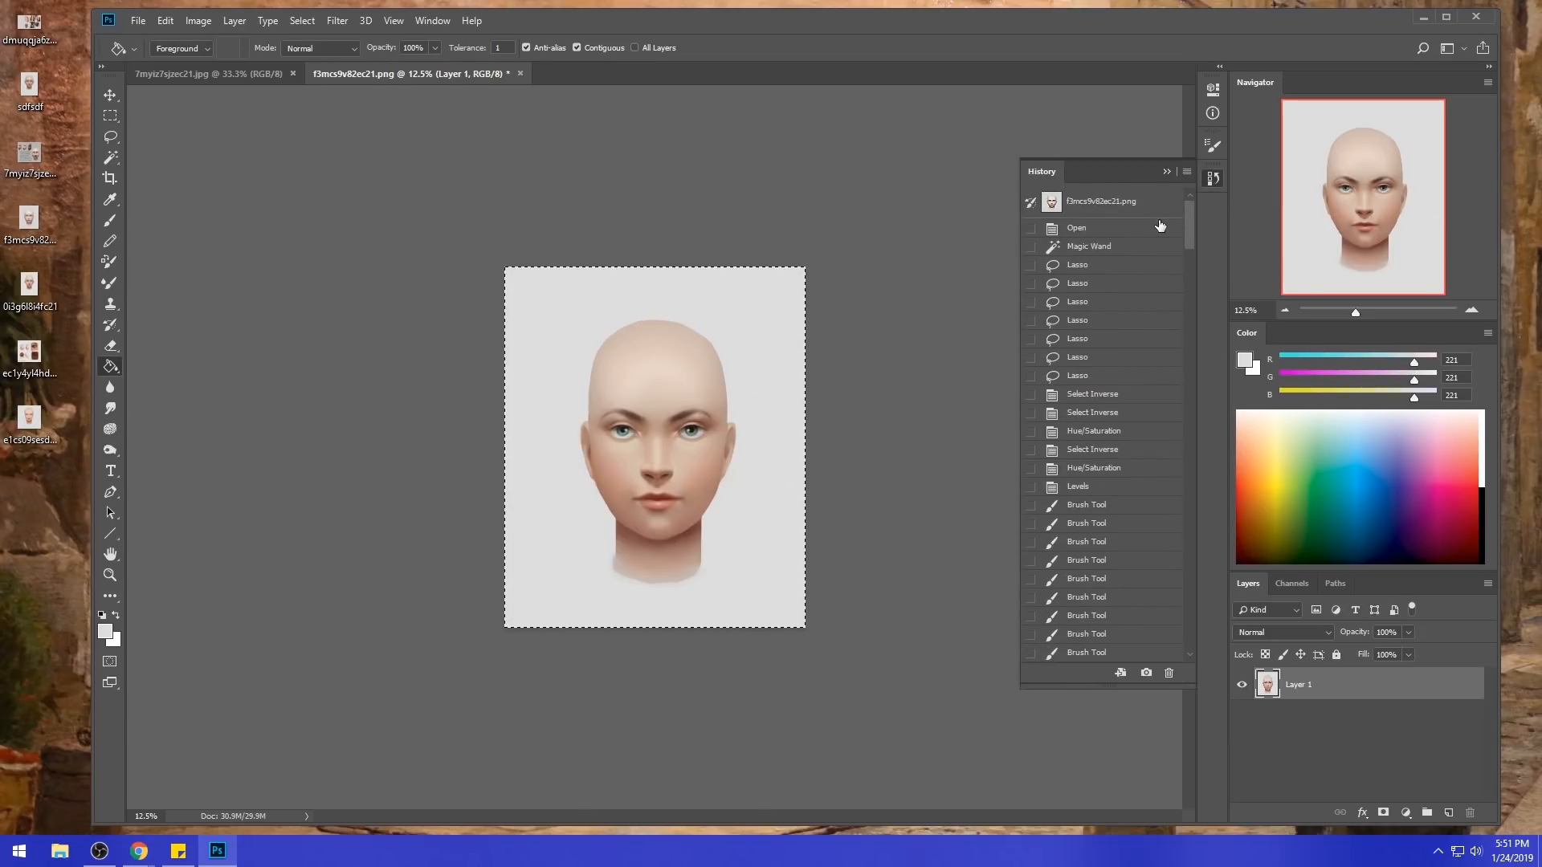
{"action": "left_click", "coordinate": [1121, 205]}
{"action": "left_click", "coordinate": [1166, 171]}
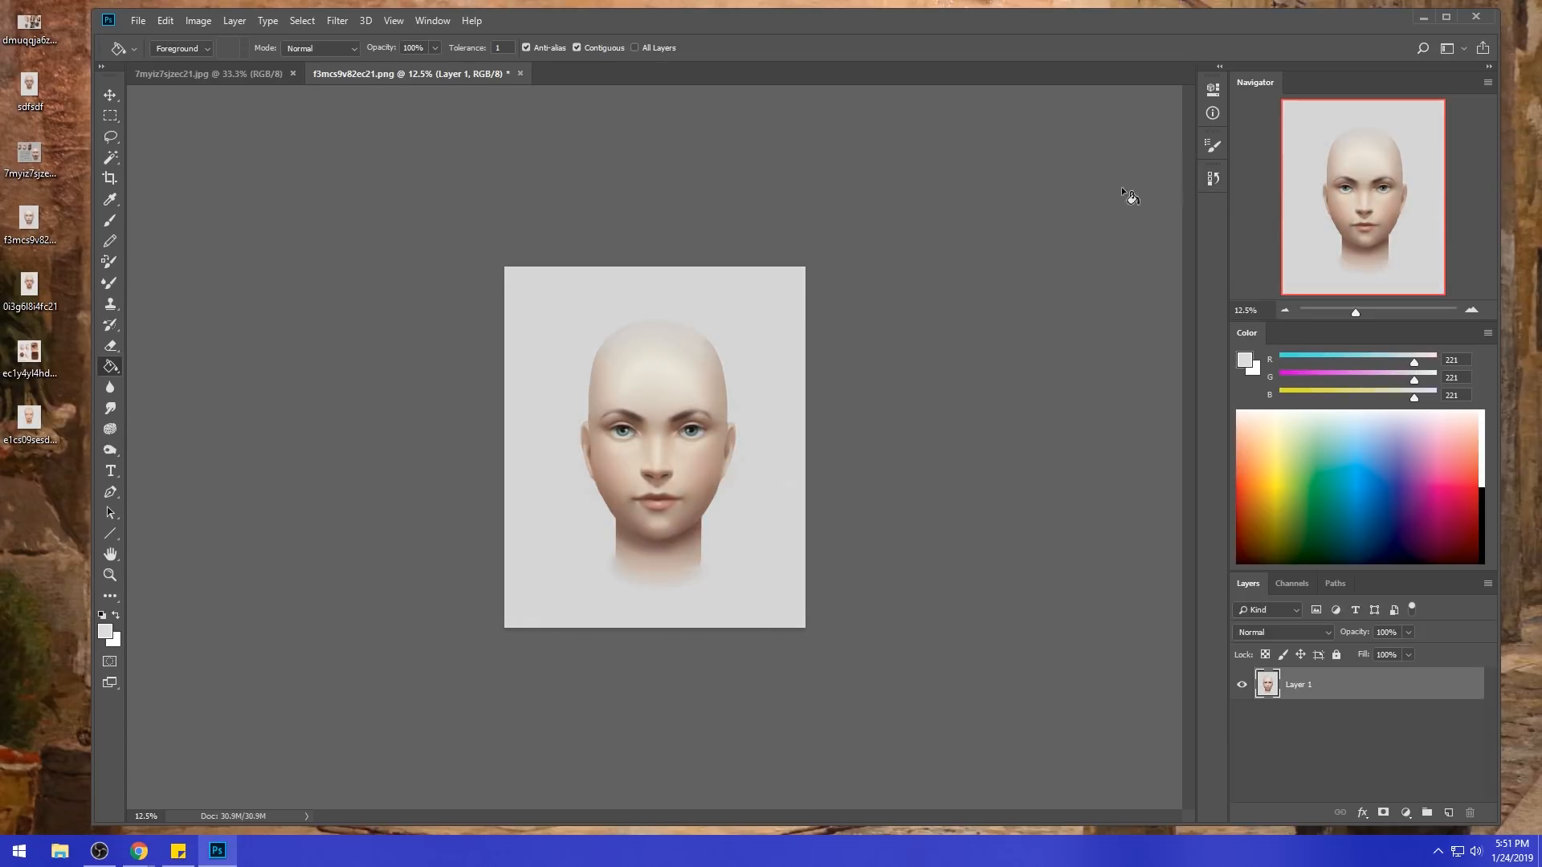
- Paste the repainted version on a new layer above the original and compare both by hiding and showing it
{"action": "key", "text": "ctrl+plus"}
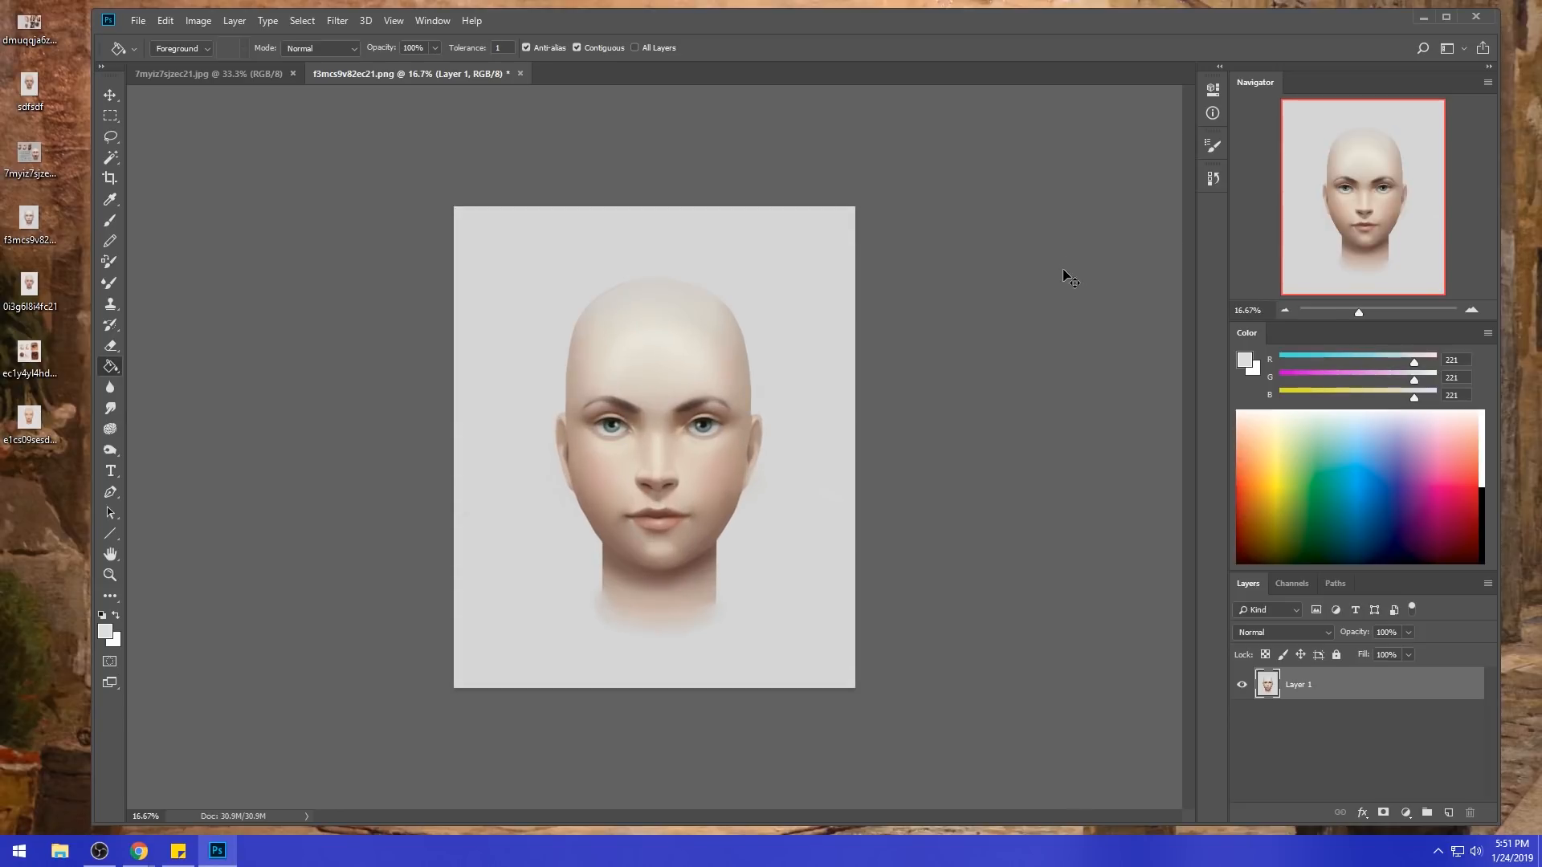
{"action": "key", "text": "ctrl+plus"}
{"action": "key", "text": "ctrl+minus"}
{"action": "key", "text": "ctrl+j"}
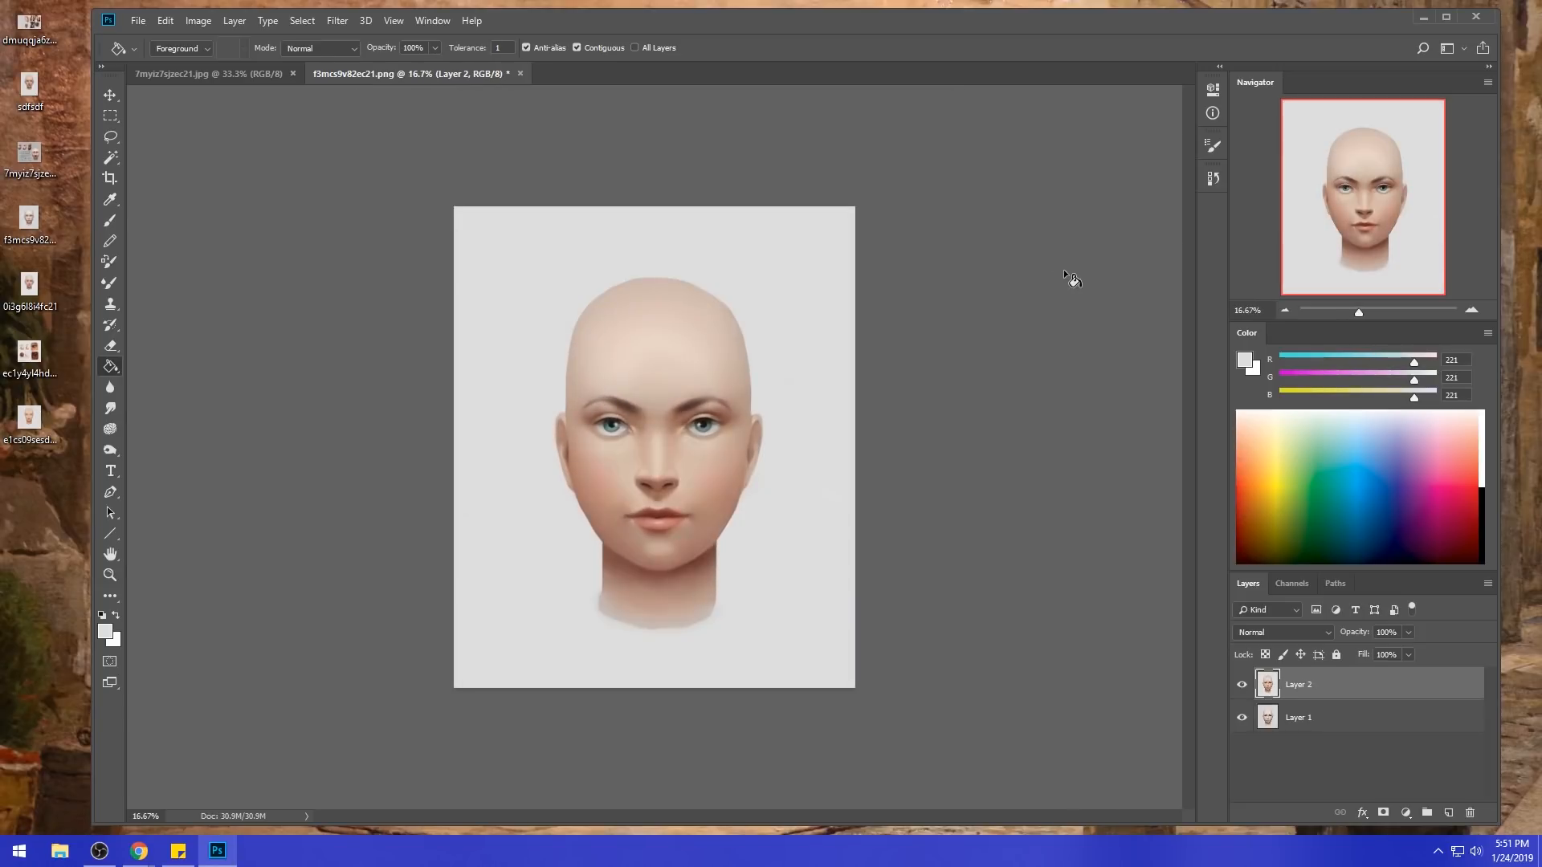
{"action": "left_click", "coordinate": [1242, 688]}
{"action": "left_click", "coordinate": [1245, 688]}
{"action": "left_click", "coordinate": [1250, 689]}
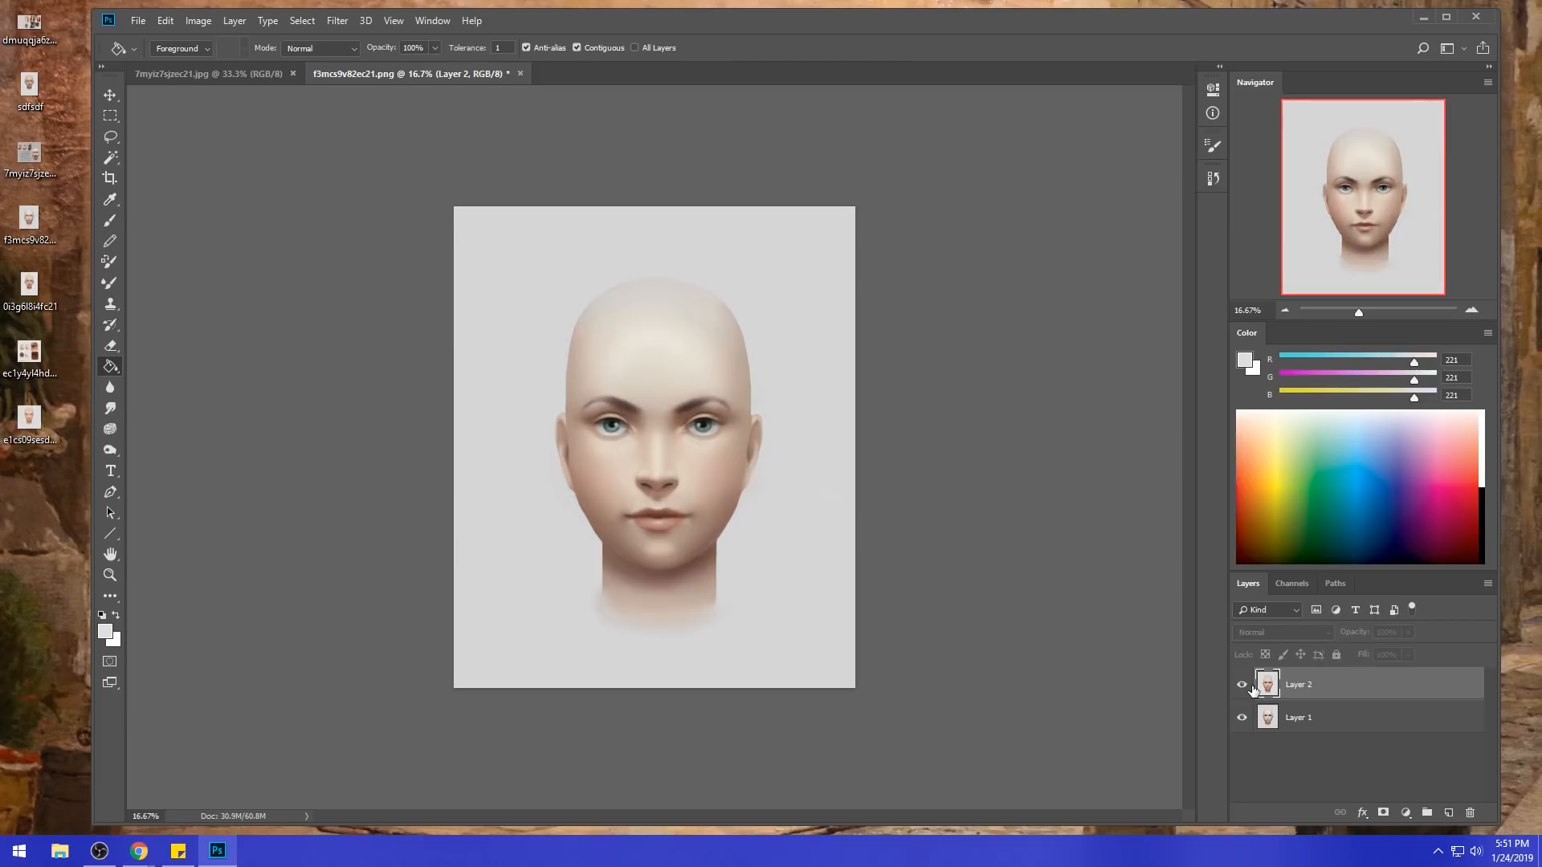
{"action": "left_click", "coordinate": [1242, 684]}
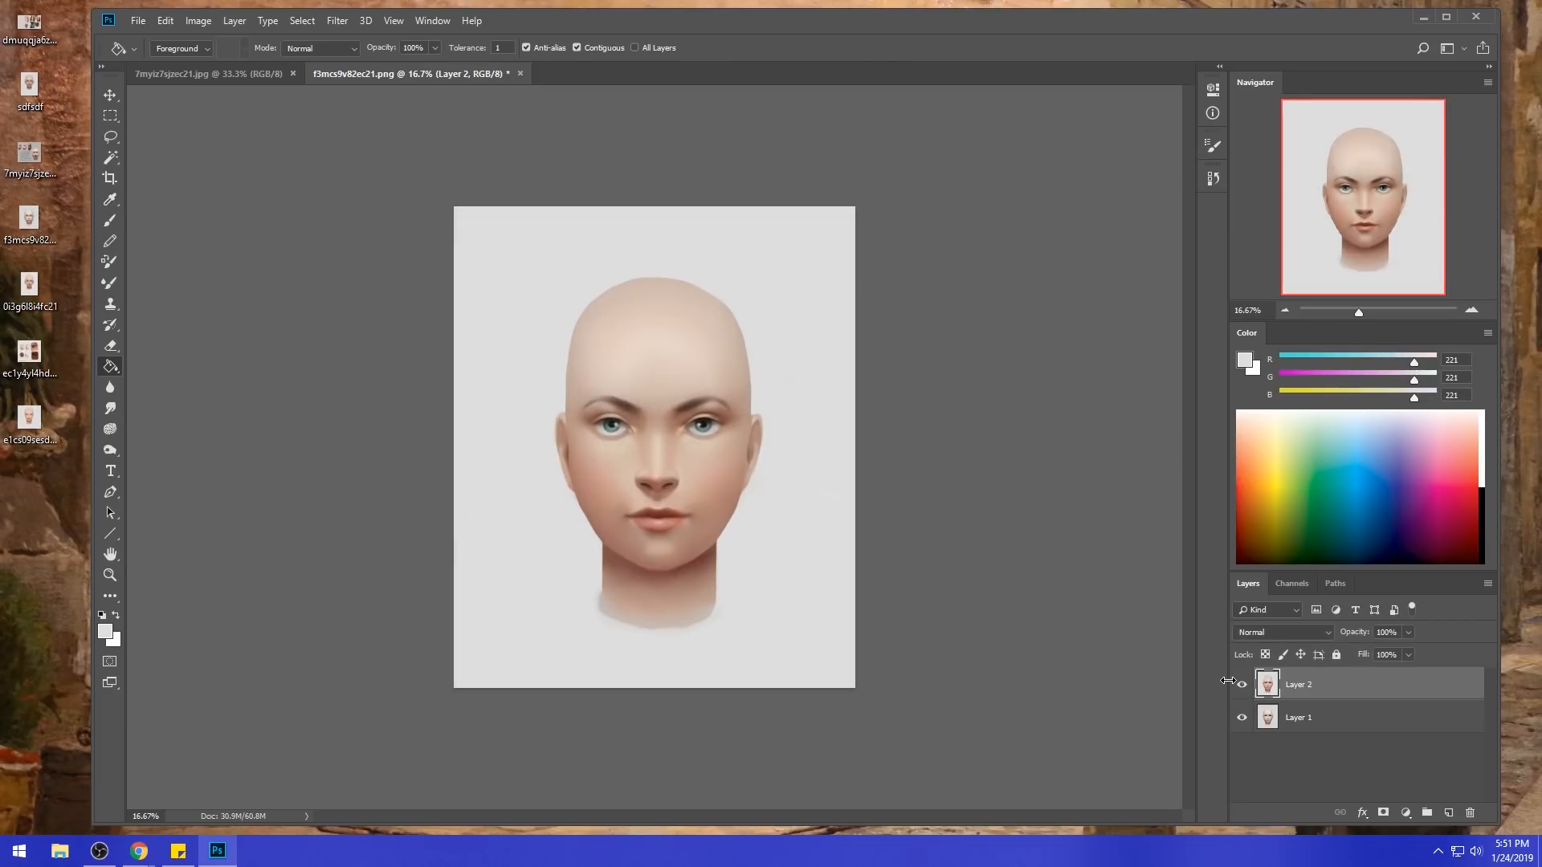
{"action": "left_click", "coordinate": [119, 159]}
{"action": "left_click", "coordinate": [804, 498]}
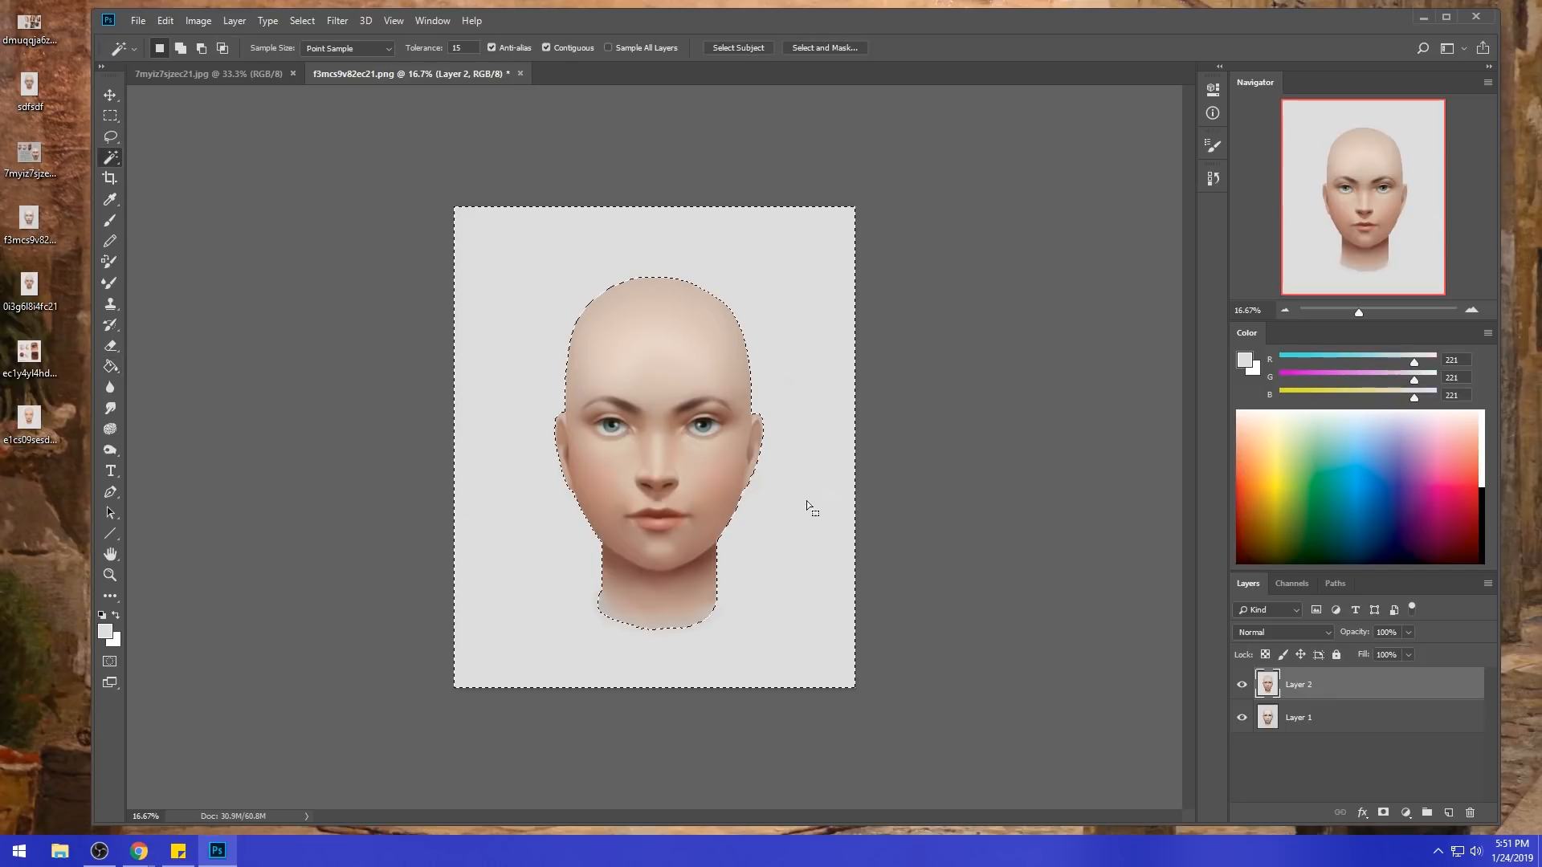
{"action": "key", "text": "m"}
{"action": "right_click", "coordinate": [741, 454]}
{"action": "left_click", "coordinate": [787, 456]}
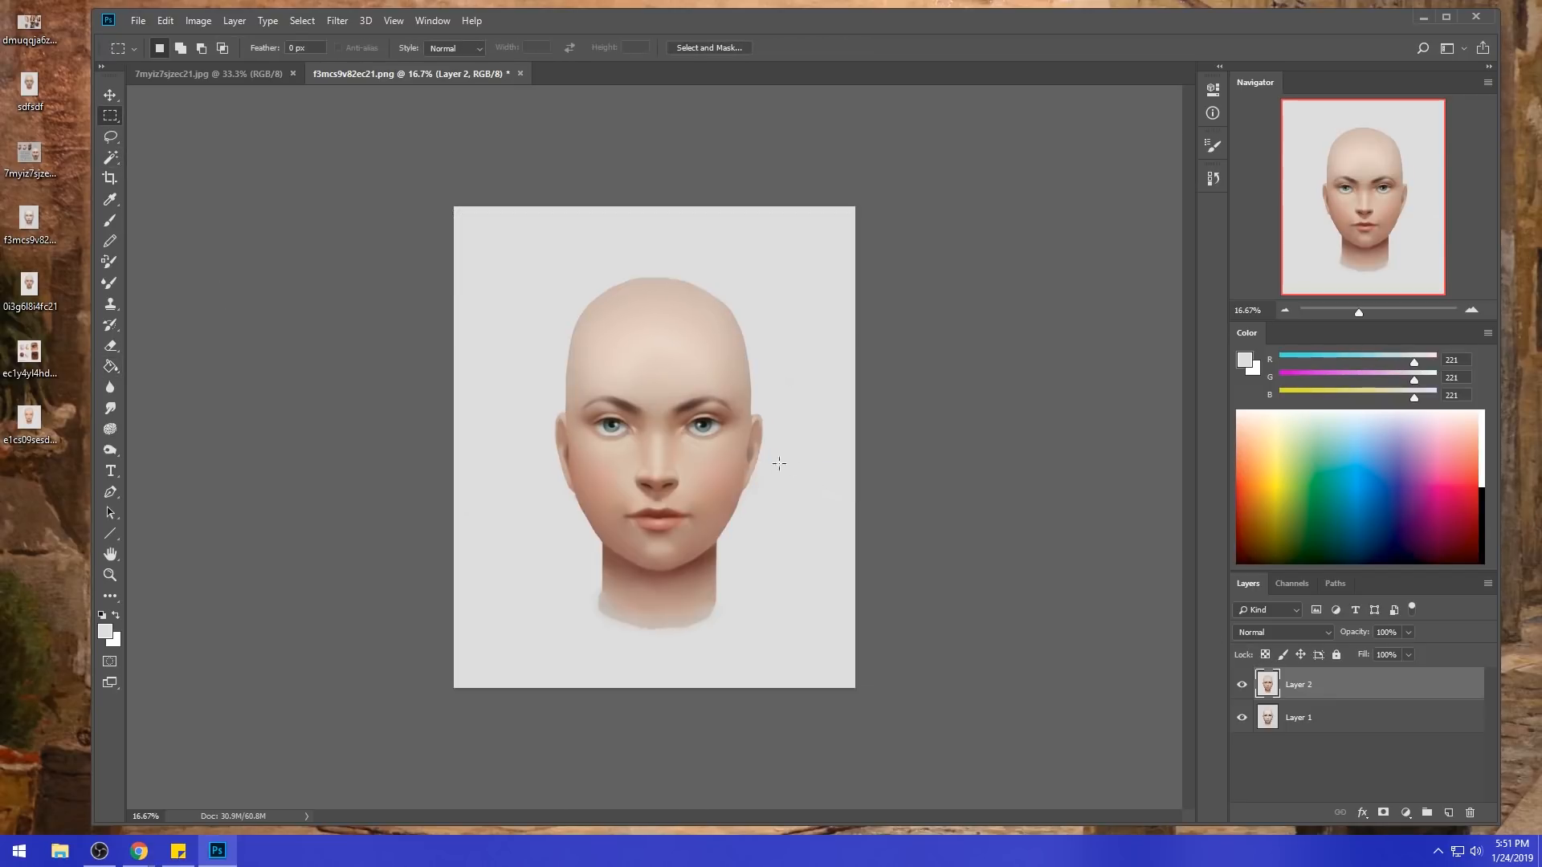
- Try fading the top and sides of the head into the background with a soft 1900 px light grey brush
{"action": "key", "text": "b"}
{"action": "key", "text": "bracketright"}
{"action": "key", "text": "bracketright"}
{"action": "key", "text": "bracketright"}
{"action": "key", "text": "bracketright"}
{"action": "left_click", "coordinate": [430, 49]}
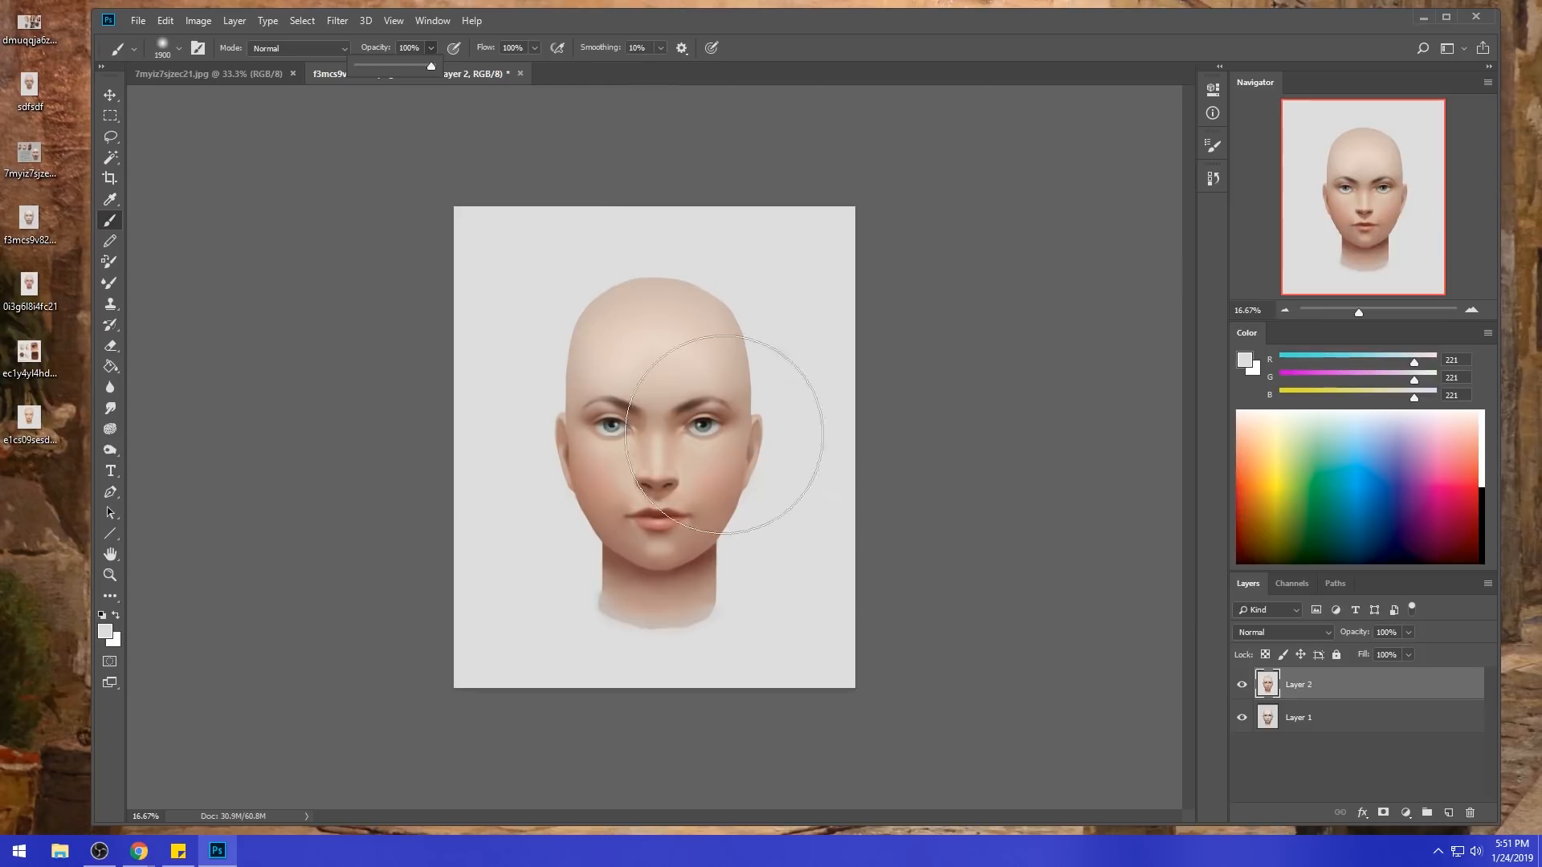
{"action": "mouse_move", "coordinate": [674, 461]}
{"action": "left_mouse_down"}
{"action": "mouse_move", "coordinate": [747, 427]}
{"action": "mouse_move", "coordinate": [635, 460]}
{"action": "mouse_move", "coordinate": [570, 406]}
{"action": "mouse_move", "coordinate": [708, 496]}
{"action": "mouse_move", "coordinate": [642, 511]}
{"action": "mouse_move", "coordinate": [578, 479]}
{"action": "mouse_move", "coordinate": [702, 492]}
{"action": "mouse_move", "coordinate": [667, 535]}
{"action": "mouse_move", "coordinate": [639, 538]}
{"action": "mouse_move", "coordinate": [672, 538]}
{"action": "mouse_move", "coordinate": [642, 545]}
{"action": "mouse_move", "coordinate": [681, 487]}
{"action": "mouse_move", "coordinate": [543, 403]}
{"action": "mouse_move", "coordinate": [694, 465]}
{"action": "mouse_move", "coordinate": [738, 355]}
{"action": "mouse_move", "coordinate": [691, 306]}
{"action": "mouse_move", "coordinate": [664, 348]}
{"action": "mouse_move", "coordinate": [603, 294]}
{"action": "mouse_move", "coordinate": [730, 301]}
{"action": "mouse_move", "coordinate": [582, 288]}
{"action": "mouse_move", "coordinate": [736, 312]}
{"action": "mouse_move", "coordinate": [689, 246]}
{"action": "mouse_move", "coordinate": [867, 533]}
{"action": "left_mouse_up"}
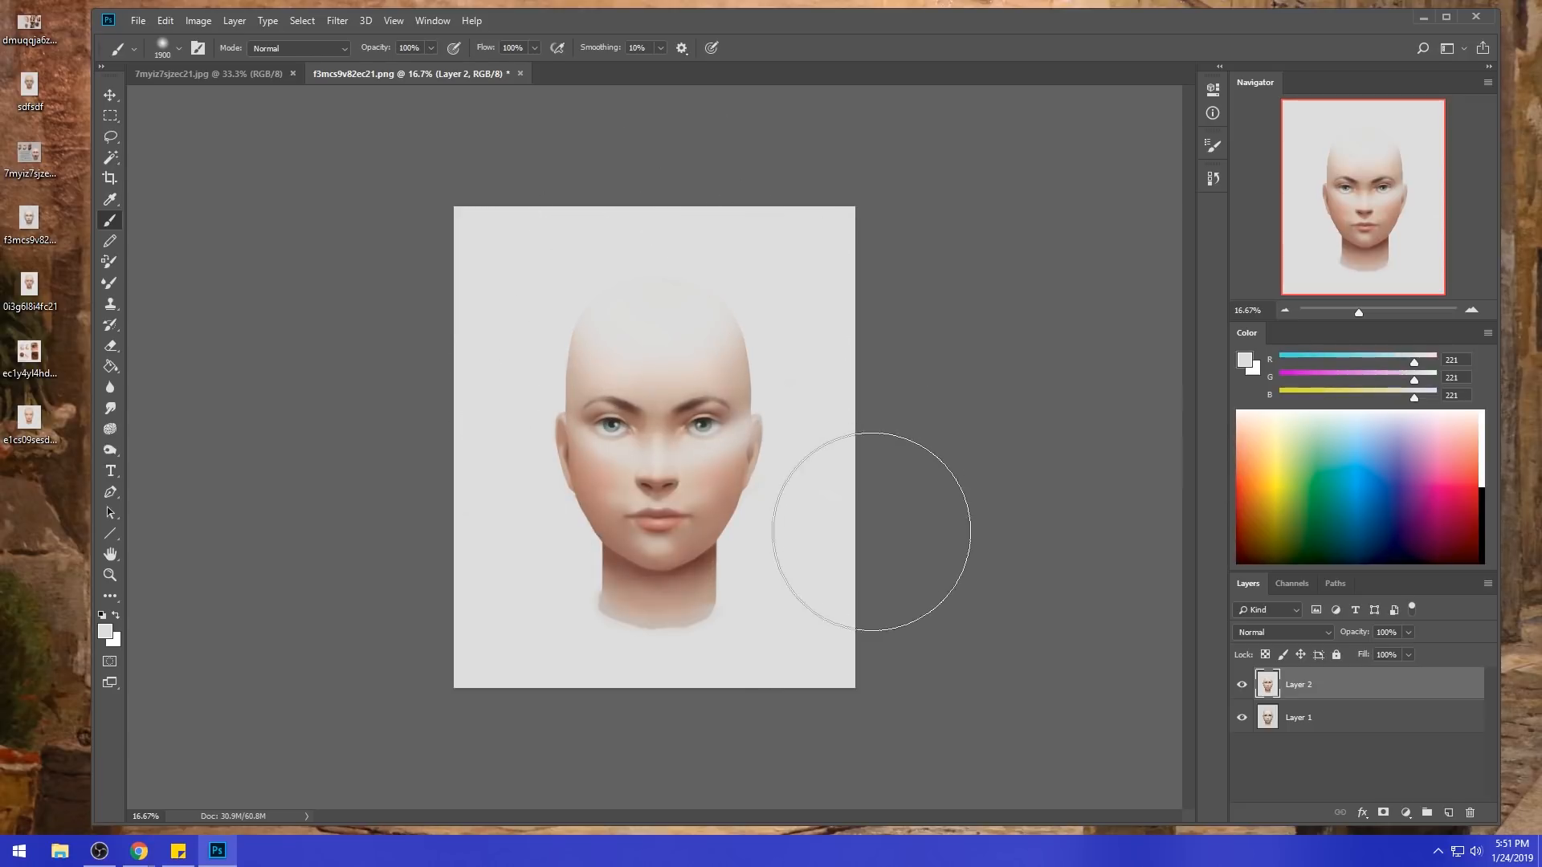
- Undo the light grey strokes painted over the head
{"action": "key", "text": "ctrl+z"}
{"action": "key", "text": "ctrl+z"}
{"action": "key", "text": "ctrl+z"}
{"action": "key", "text": "ctrl+z"}
{"action": "key", "text": "ctrl+z"}
{"action": "key", "text": "ctrl+z"}
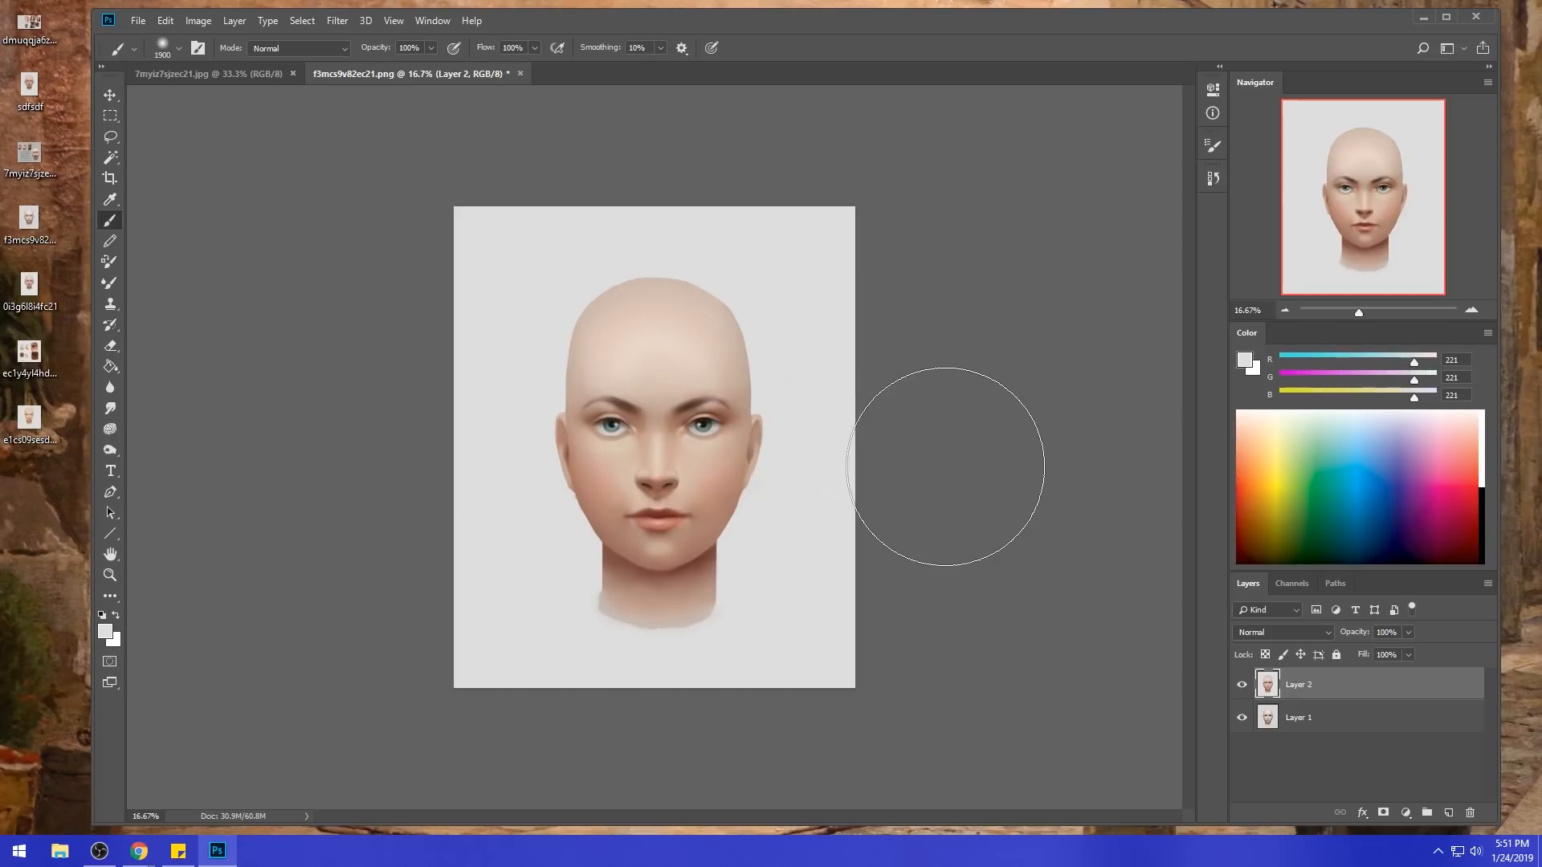
- Flatten the repainted layer and the original into one image, then close the pale head document with its changes saved
{"action": "left_click", "coordinate": [1241, 685]}
{"action": "left_click", "coordinate": [1240, 685]}
{"action": "right_click", "coordinate": [1356, 698]}
{"action": "left_click", "coordinate": [1395, 502]}
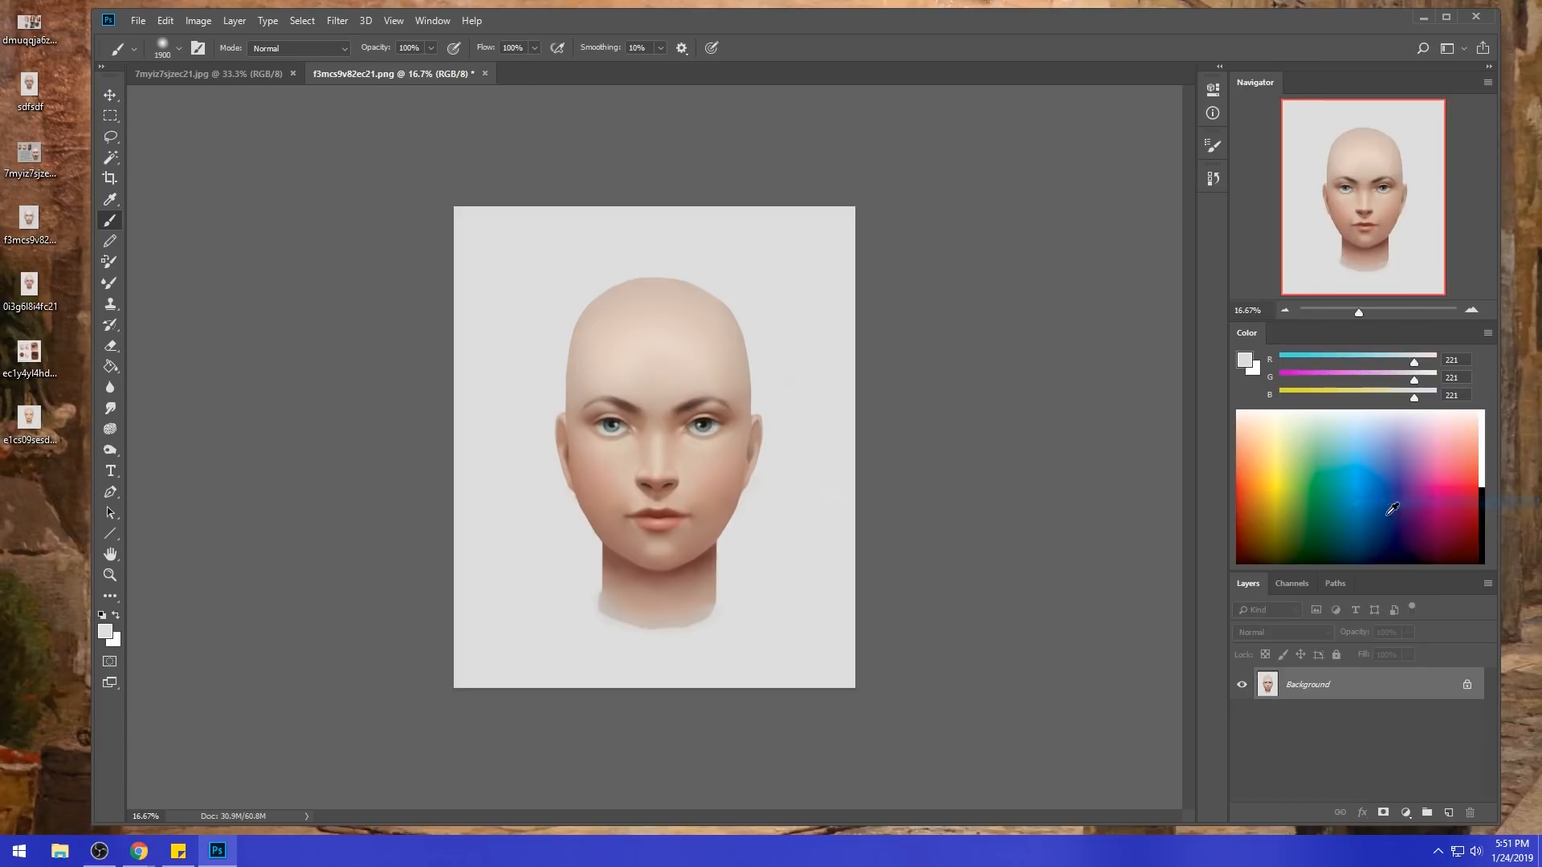
{"action": "left_click", "coordinate": [485, 73]}
{"action": "left_click", "coordinate": [687, 315]}
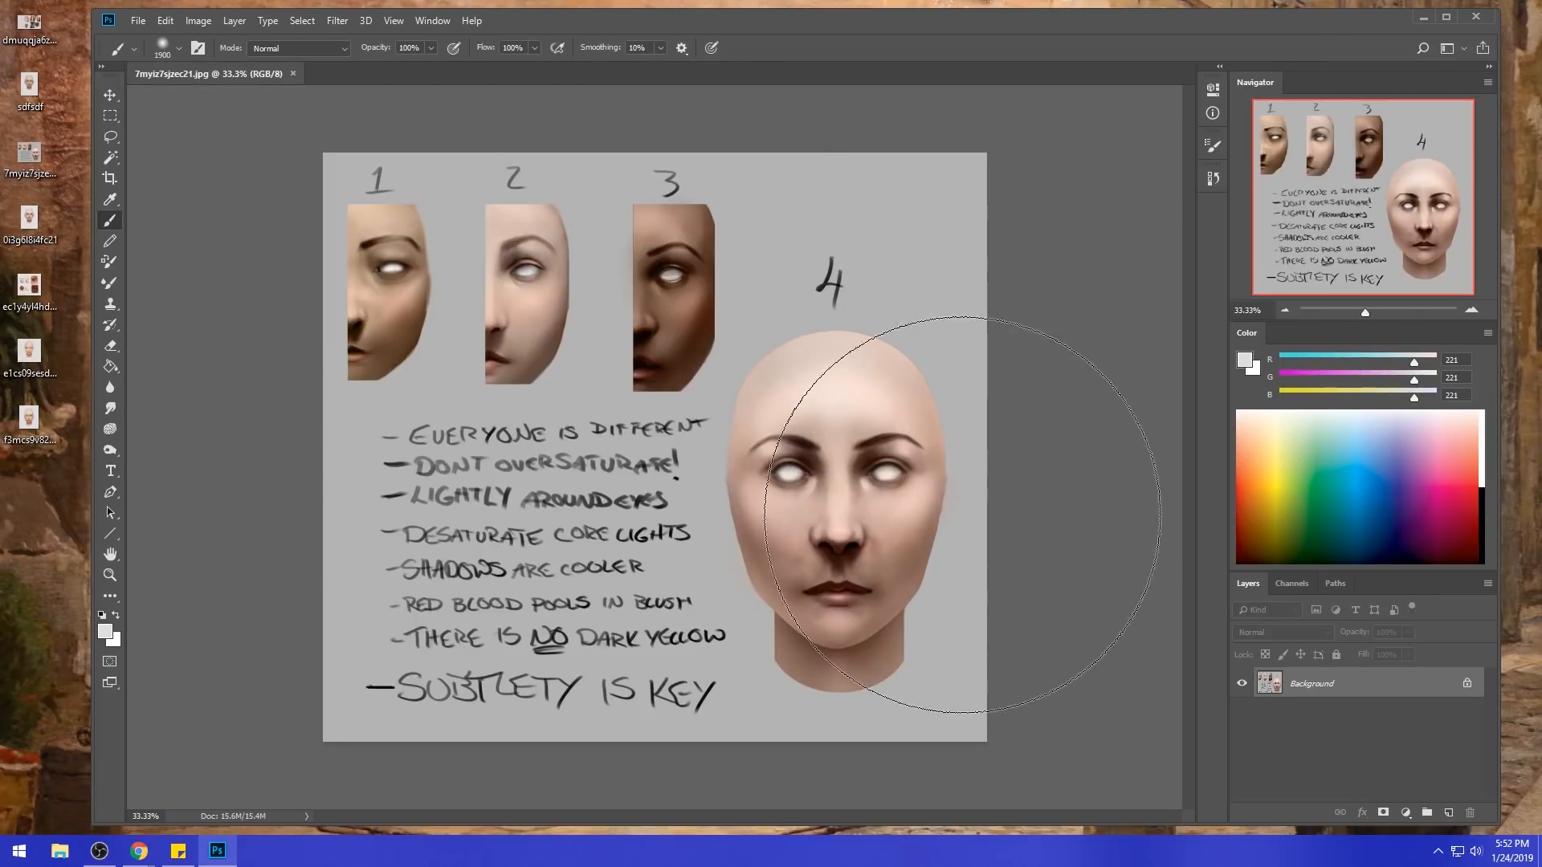
- Sample the skin colours around the eyes and cheek of head 4 in the Color Picker, keeping the current foreground colour
{"action": "key", "text": "i"}
{"action": "left_click", "coordinate": [1250, 359]}
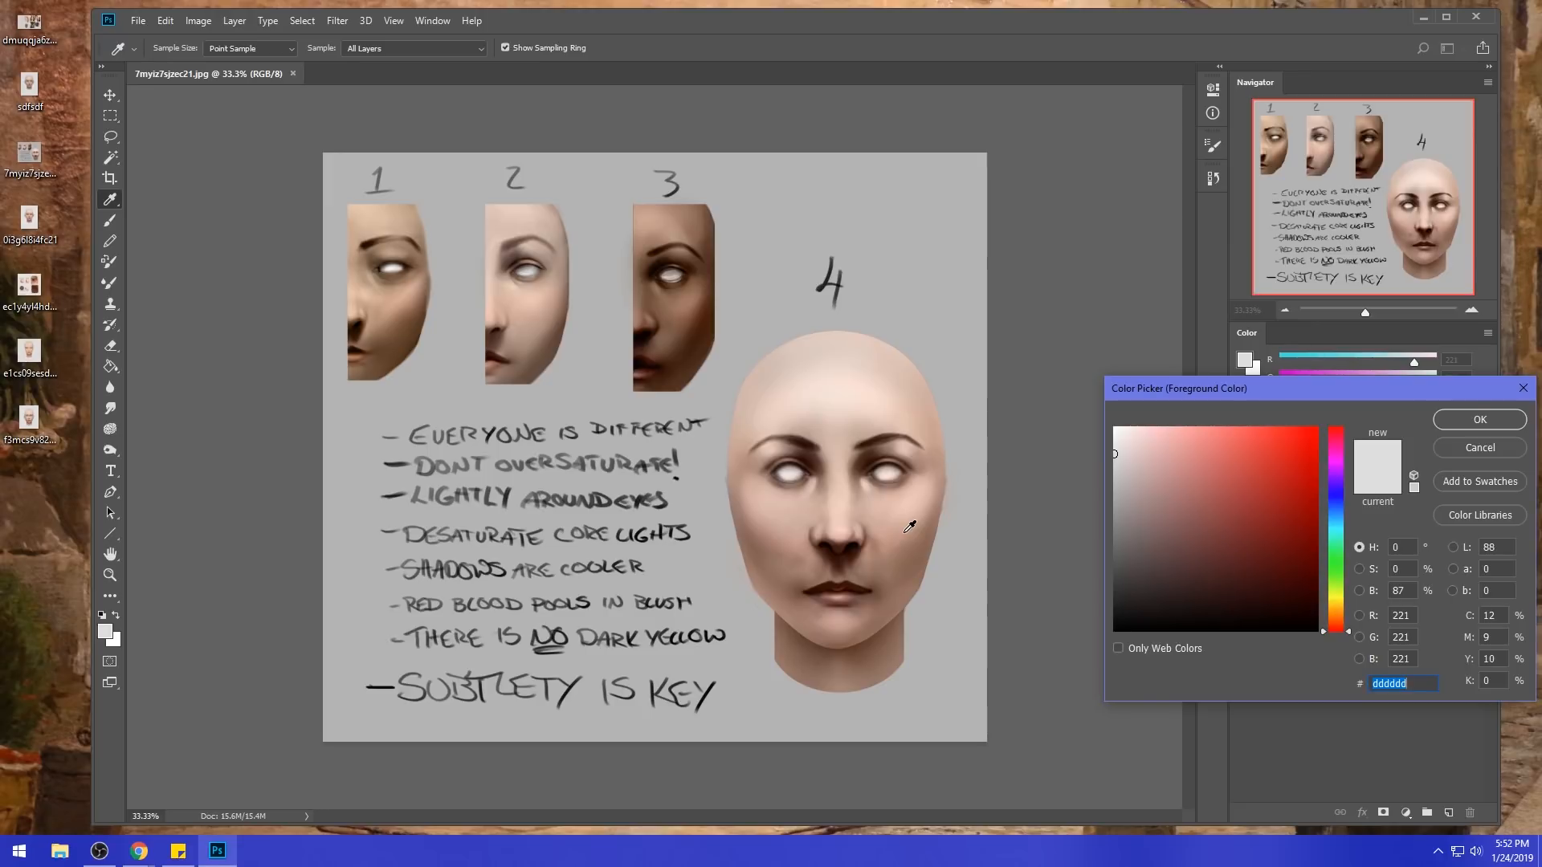
{"action": "left_click", "coordinate": [870, 456]}
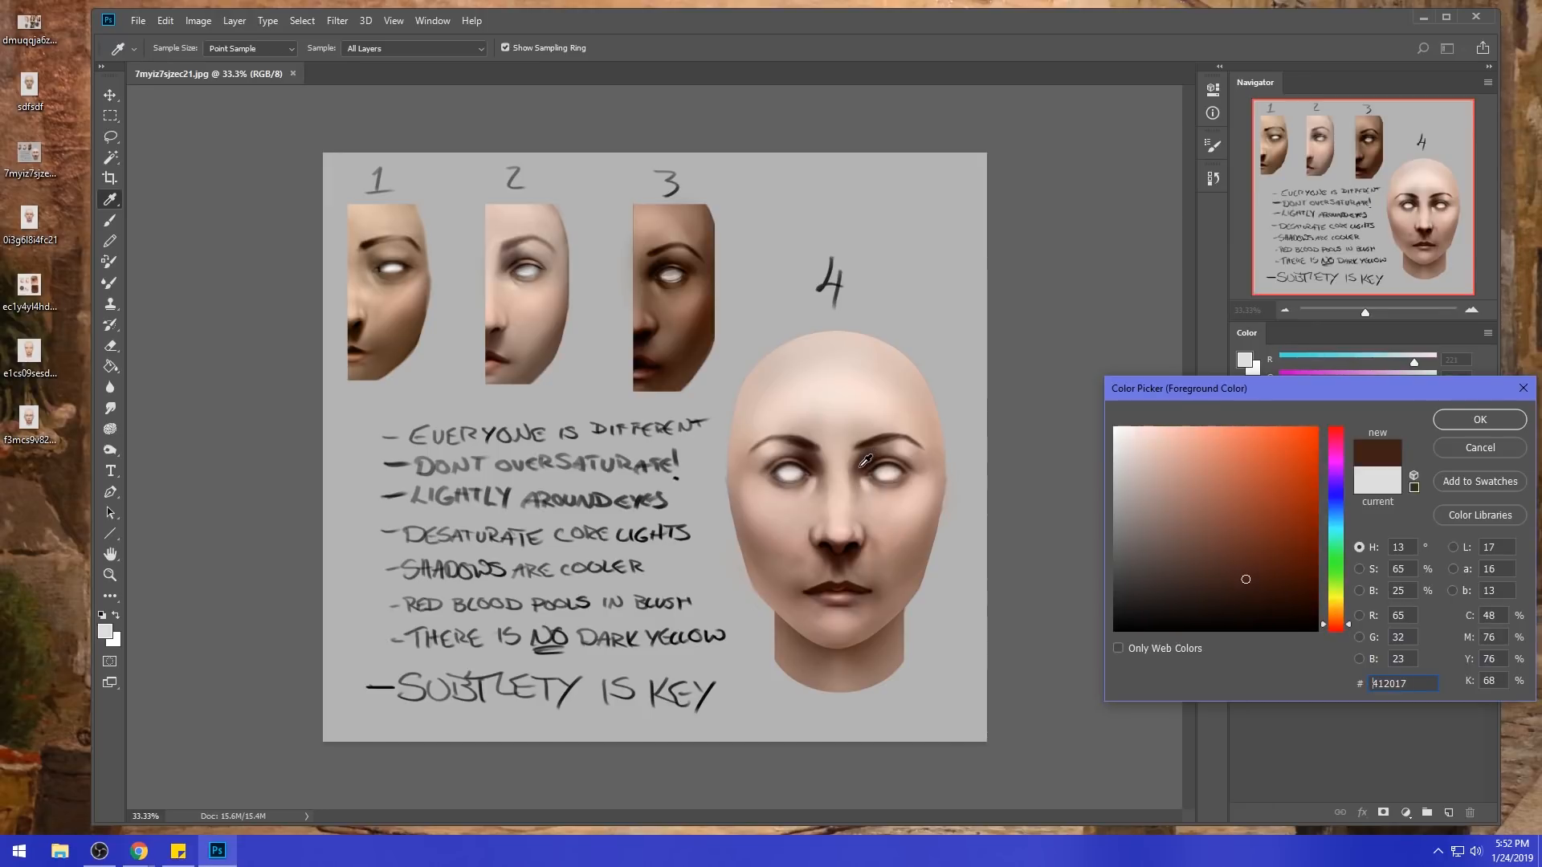
{"action": "mouse_move", "coordinate": [807, 455]}
{"action": "left_mouse_down"}
{"action": "mouse_move", "coordinate": [842, 546]}
{"action": "mouse_move", "coordinate": [893, 530]}
{"action": "left_mouse_up"}
{"action": "key", "text": "Escape"}
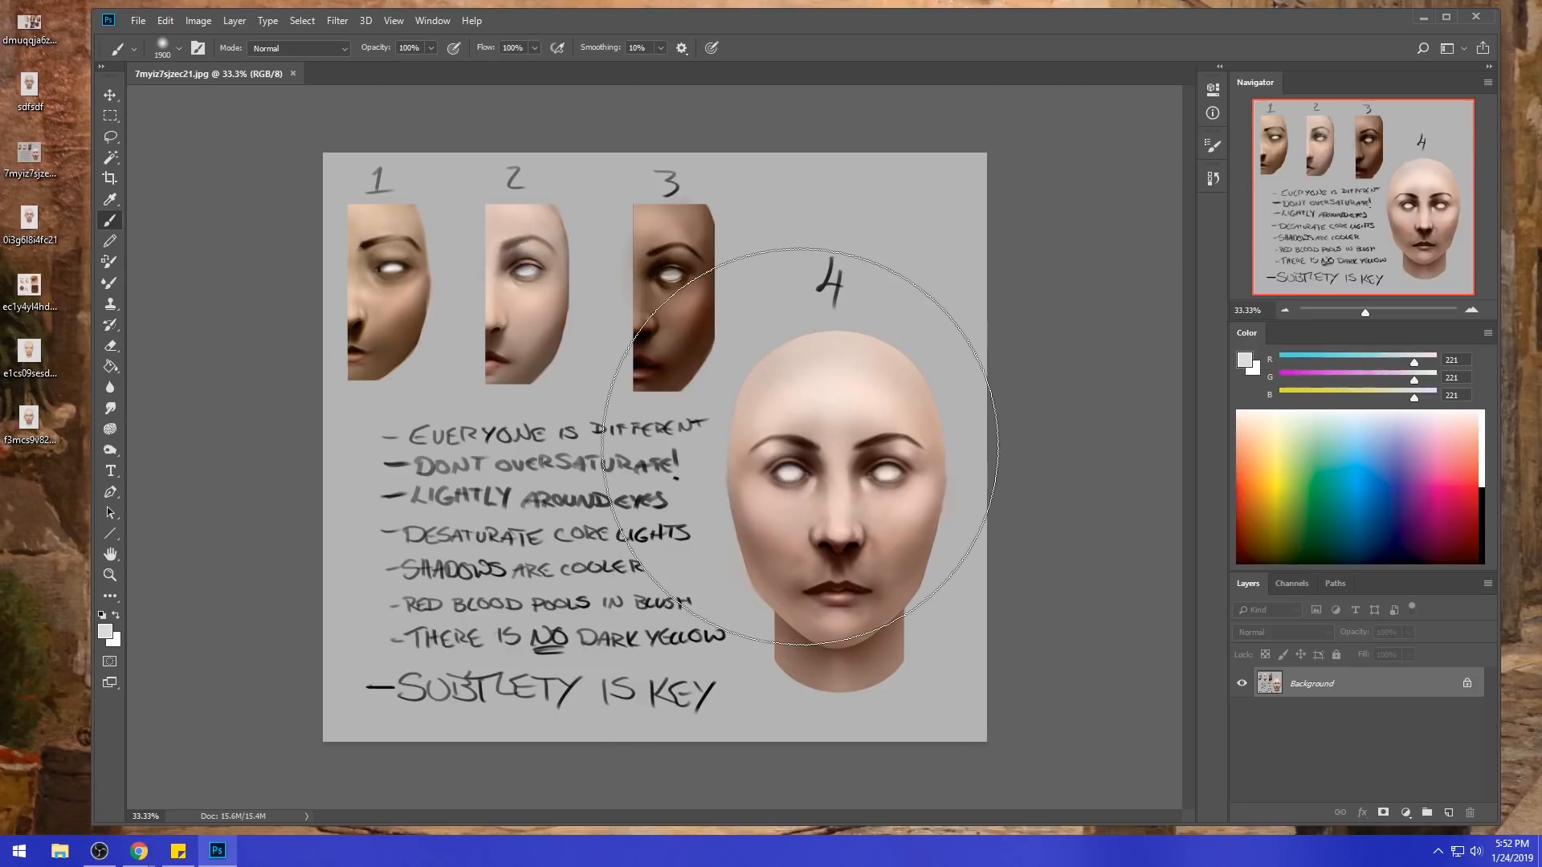
- Reduce the soft brush size to 175 px for working on the numbered skin tone study
{"action": "key", "text": "bracketleft"}
{"action": "key", "text": "bracketleft"}
{"action": "key", "text": "bracketleft"}
{"action": "key", "text": "bracketleft"}
{"action": "key", "text": "bracketleft"}
{"action": "key", "text": "bracketleft"}
{"action": "key", "text": "bracketleft"}
{"action": "key", "text": "bracketleft"}
{"action": "key", "text": "bracketleft"}
{"action": "key", "text": "bracketleft"}
{"action": "key", "text": "bracketleft"}
{"action": "key", "text": "bracketleft"}
{"action": "key", "text": "bracketleft"}
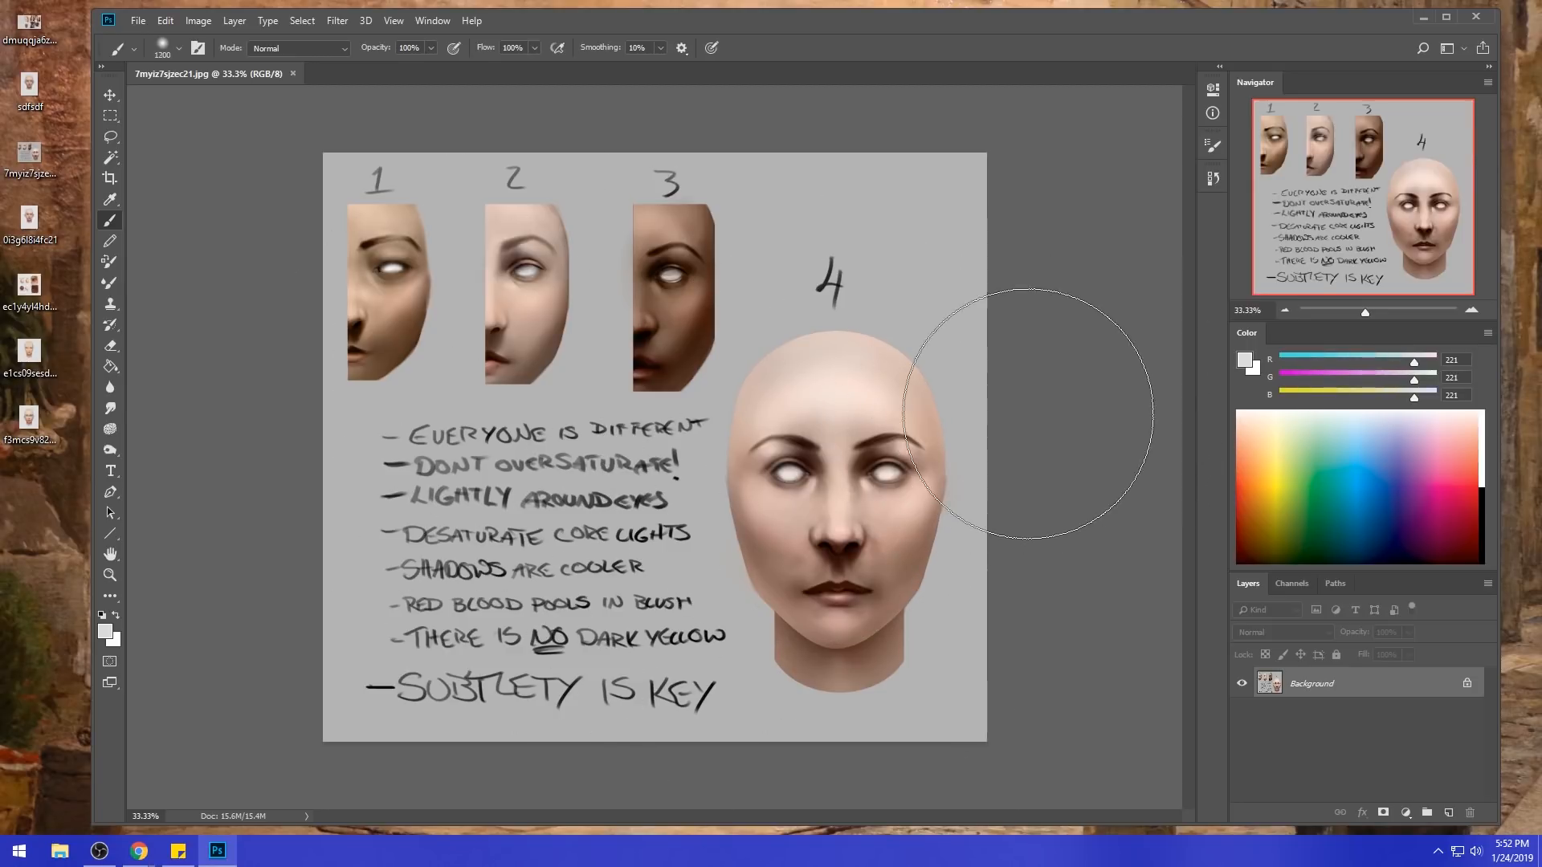
{"action": "key", "text": "bracketleft"}
{"action": "key", "text": "bracketleft"}
{"action": "key", "text": "bracketleft"}
{"action": "key", "text": "bracketleft"}
{"action": "key", "text": "bracketleft"}
{"action": "key", "text": "bracketleft"}
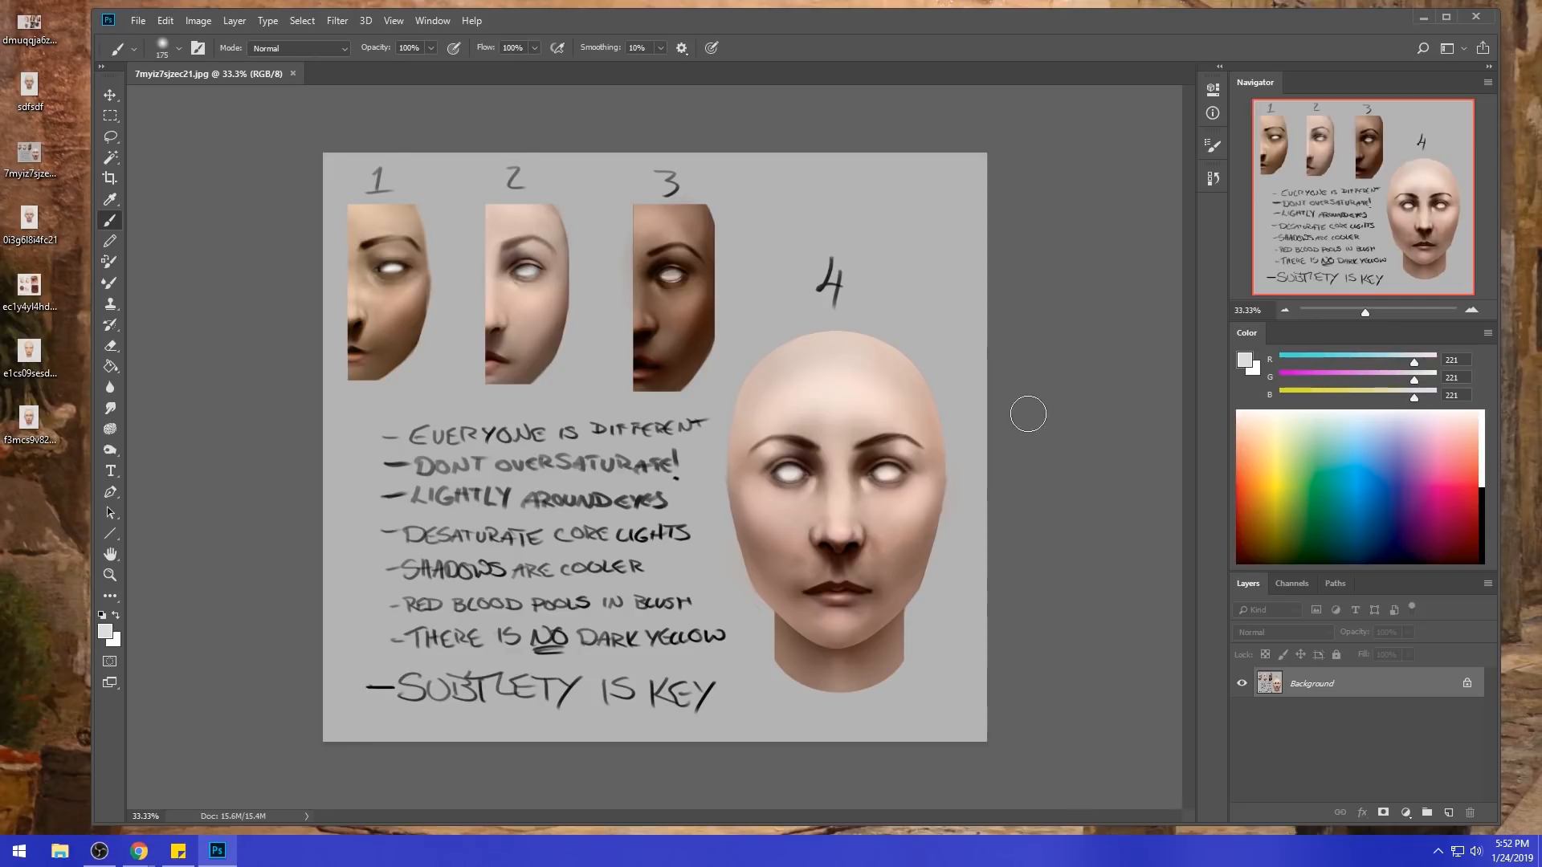